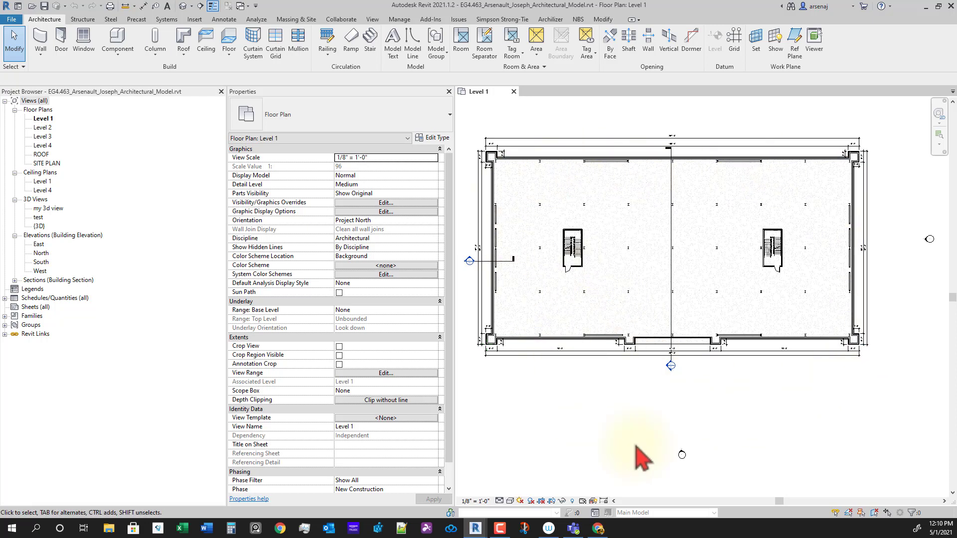
# Duplicate the Level 1 floor plan view without its detailing.
pyautogui.rightClick(52, 119)
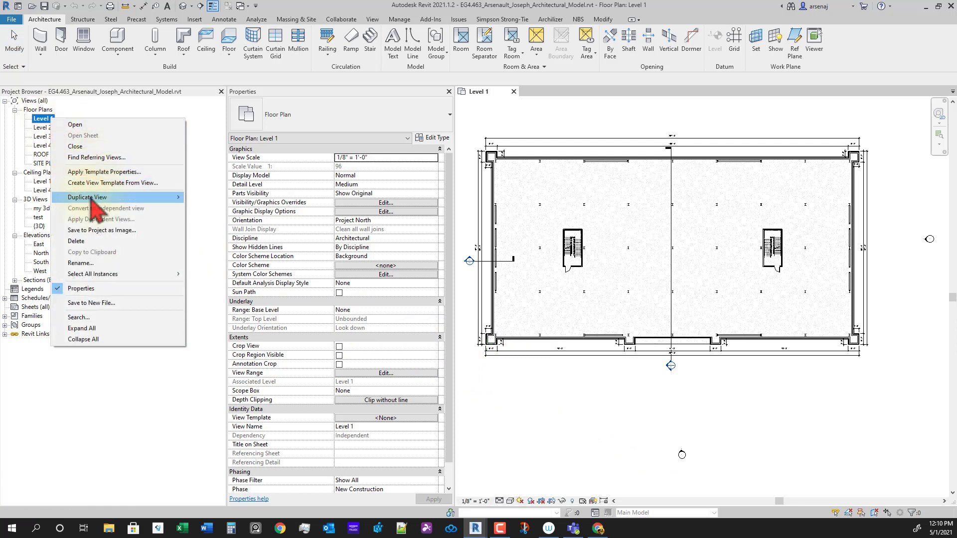
pyautogui.click(34, 100)
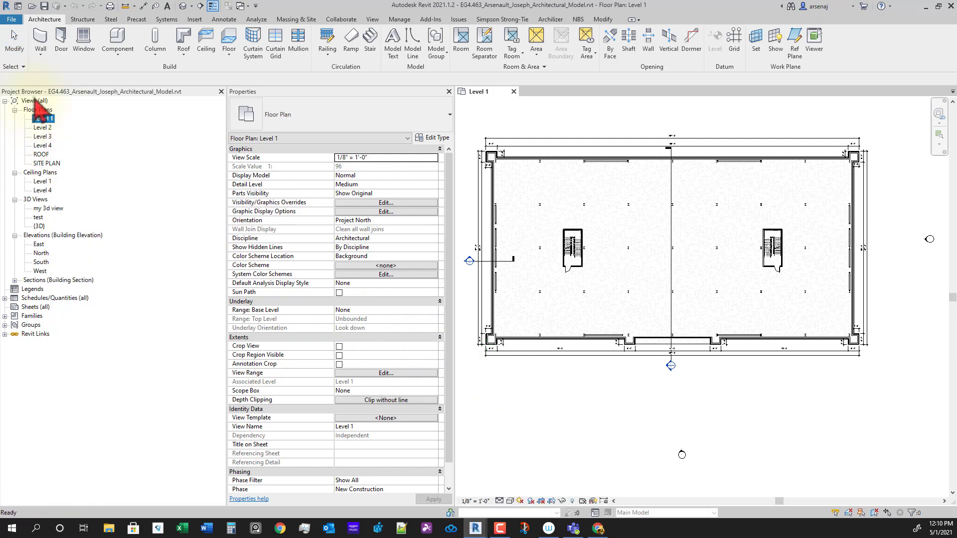
pyautogui.rightClick(44, 119)
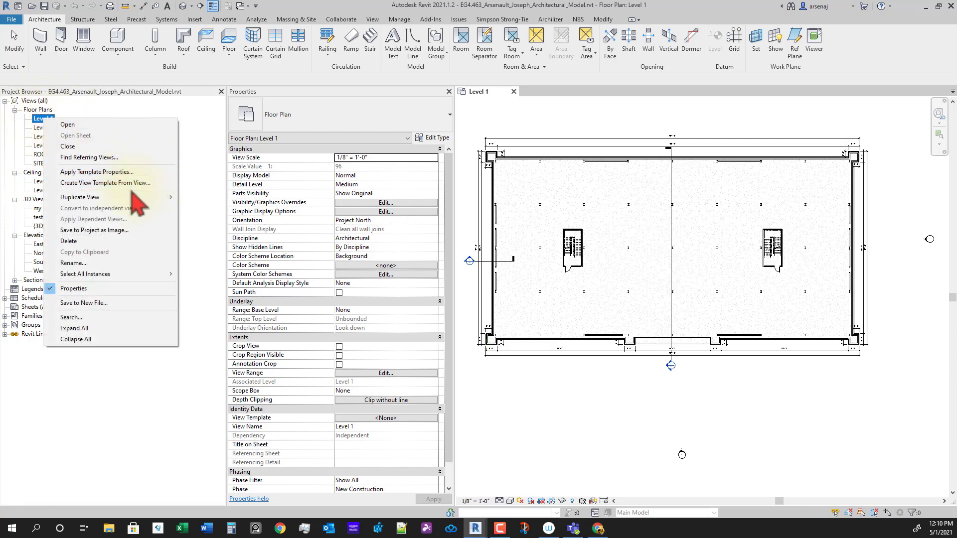
pyautogui.moveTo(129, 200)
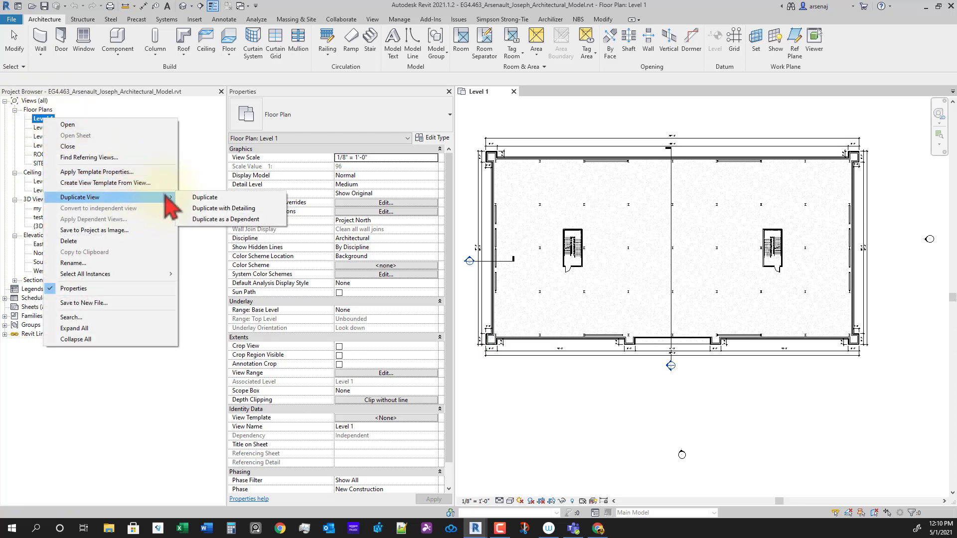
pyautogui.click(208, 199)
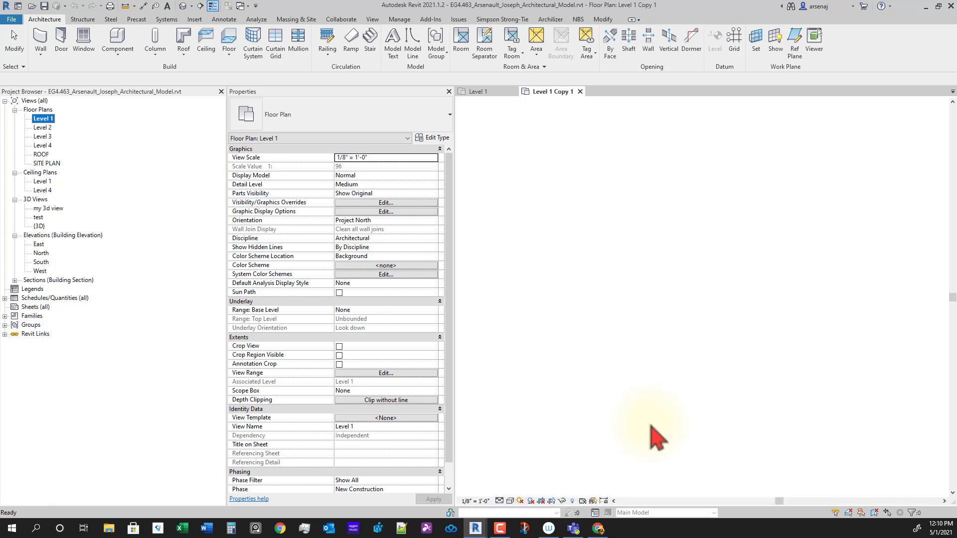
pyautogui.scroll(-1, 697, 399)
pyautogui.scroll(1, 670, 369)
pyautogui.scroll(-3, 742, 339)
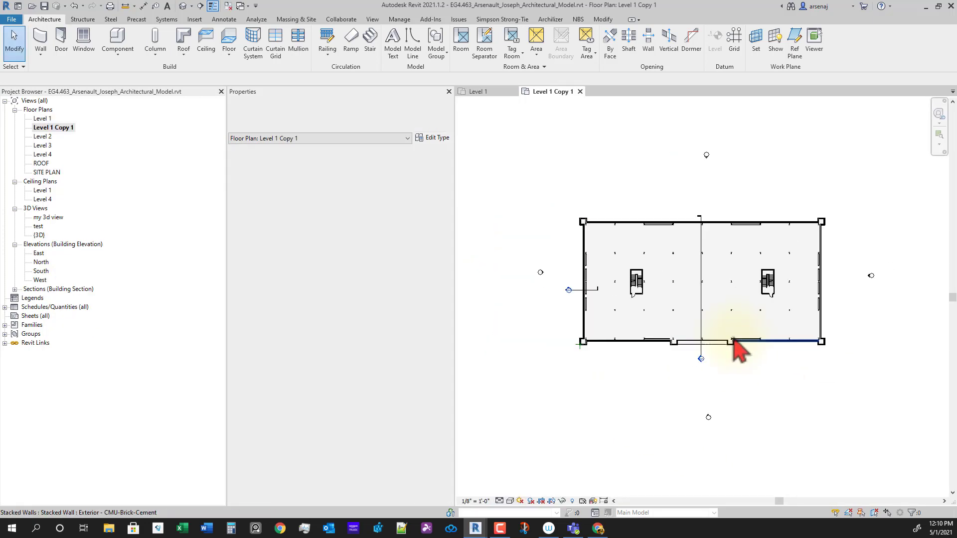
pyautogui.scroll(1, 737, 338)
# Rename the copied Level 1 floor plan view as LEVEL 1 FLOOR PLAN.
pyautogui.click(60, 131)
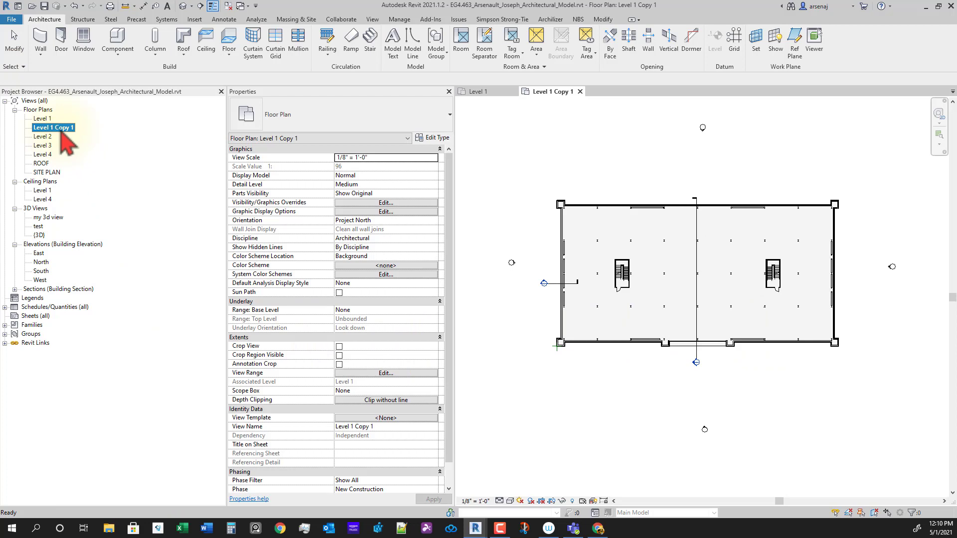
pyautogui.rightClick(61, 131)
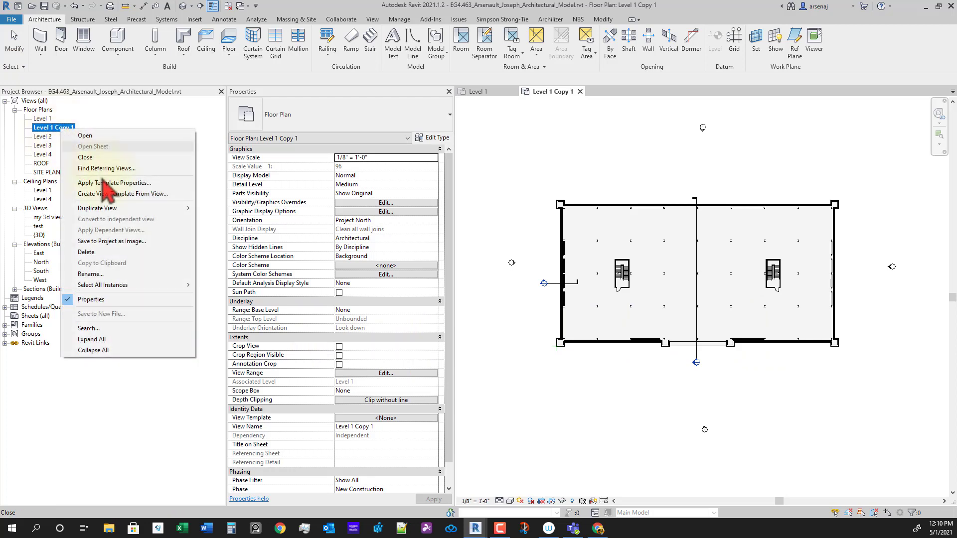
pyautogui.click(127, 274)
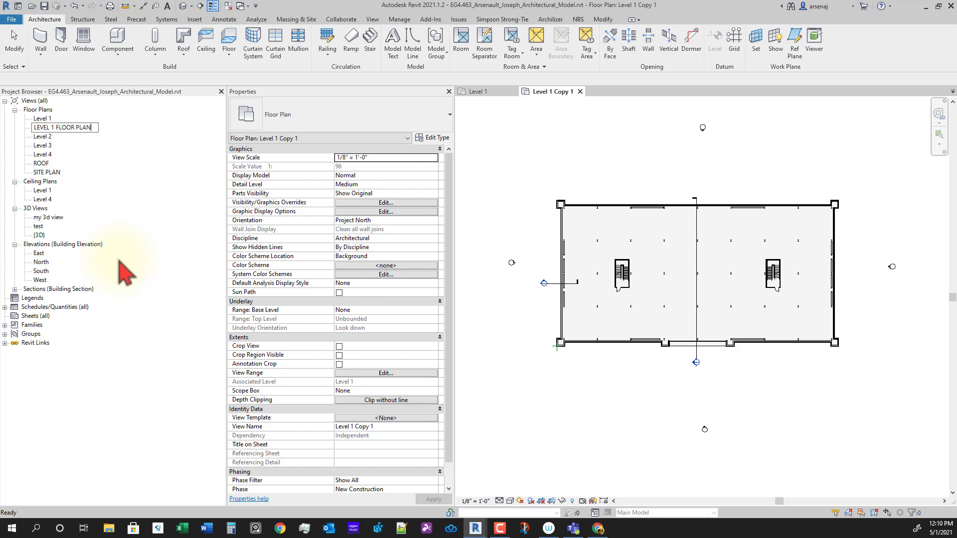
pyautogui.press('Return')
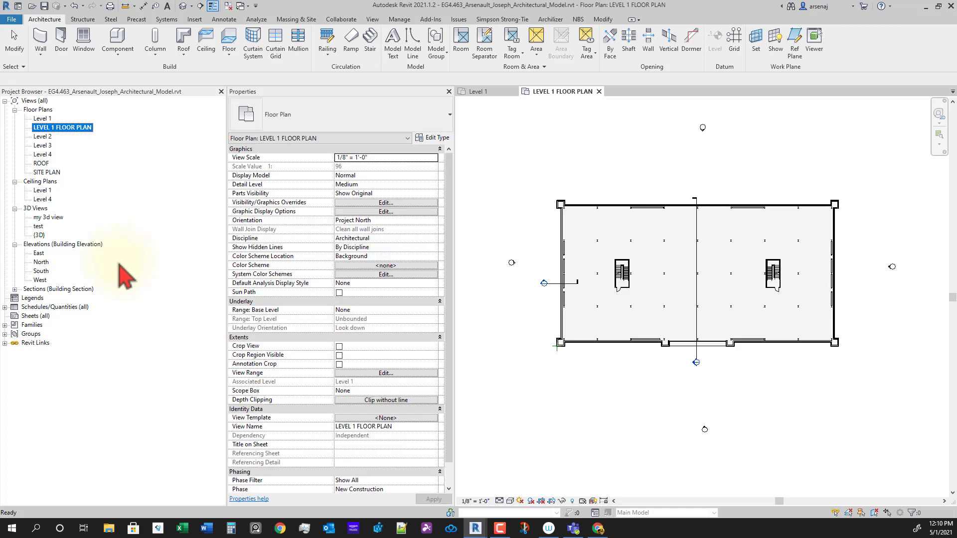
pyautogui.click(583, 440)
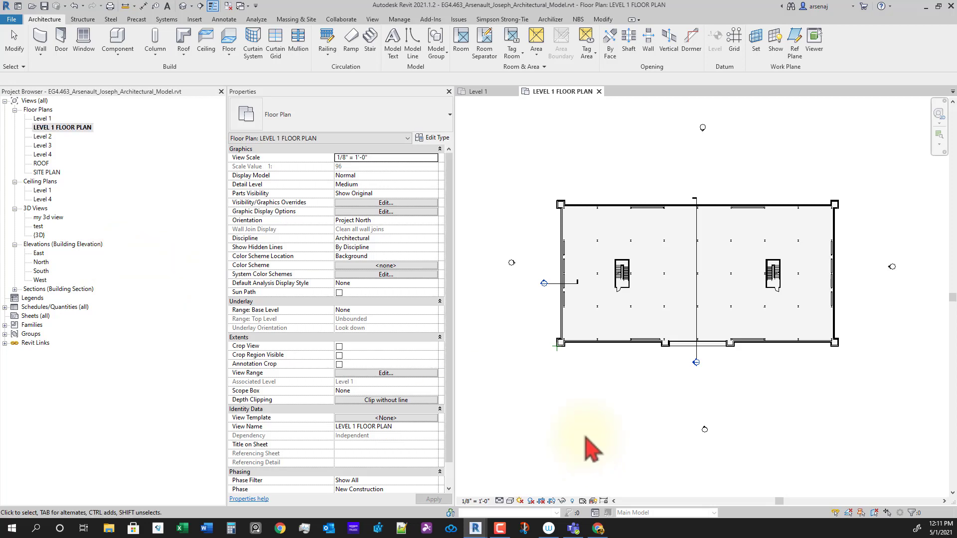
# Draw a vertical grid line about 4'-8" inside the west wall, extending past the building's north and south walls.
pyautogui.moveTo(572, 405); pyautogui.dragTo(613, 413, button='middle')
pyautogui.scroll(-1, 613, 411)
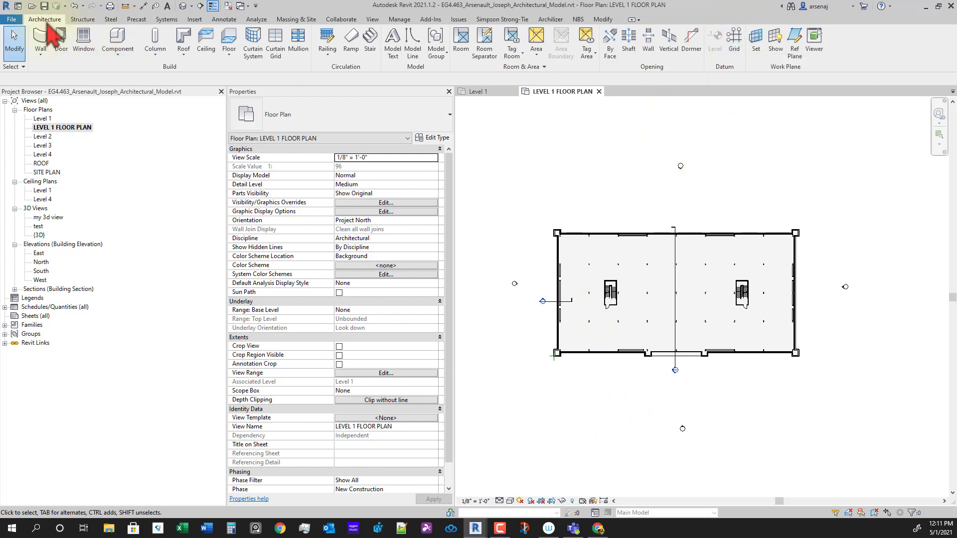
pyautogui.click(737, 47)
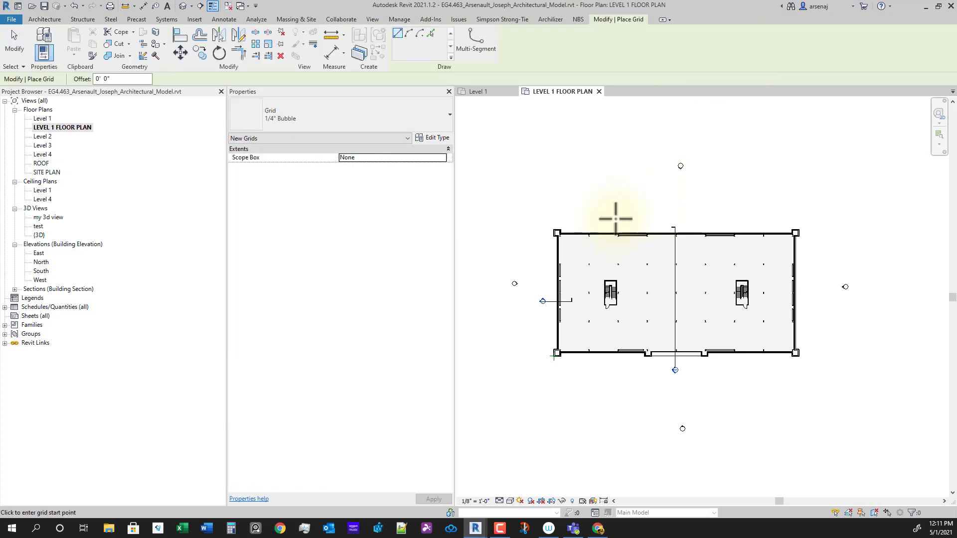
pyautogui.scroll(8, 573, 239)
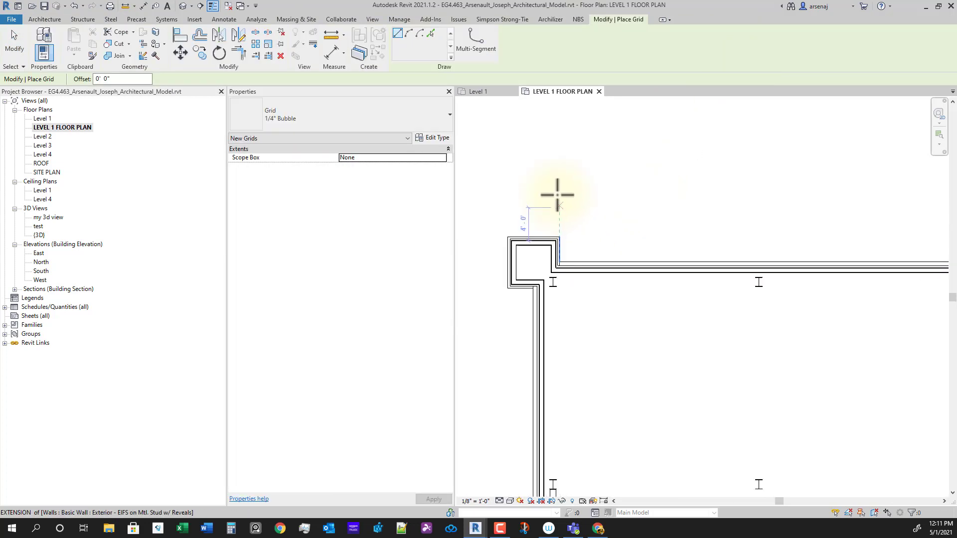
pyautogui.scroll(-2, 568, 165)
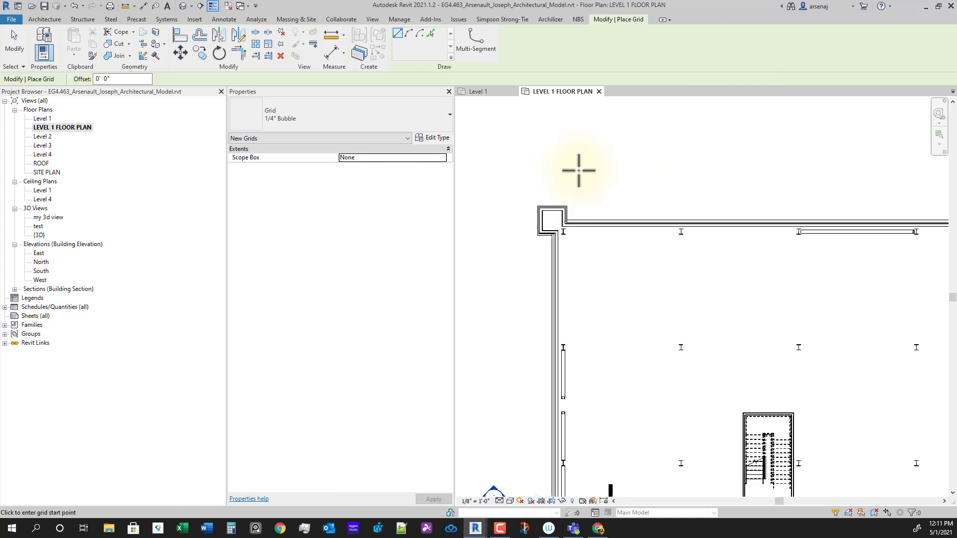
pyautogui.scroll(-2, 598, 144)
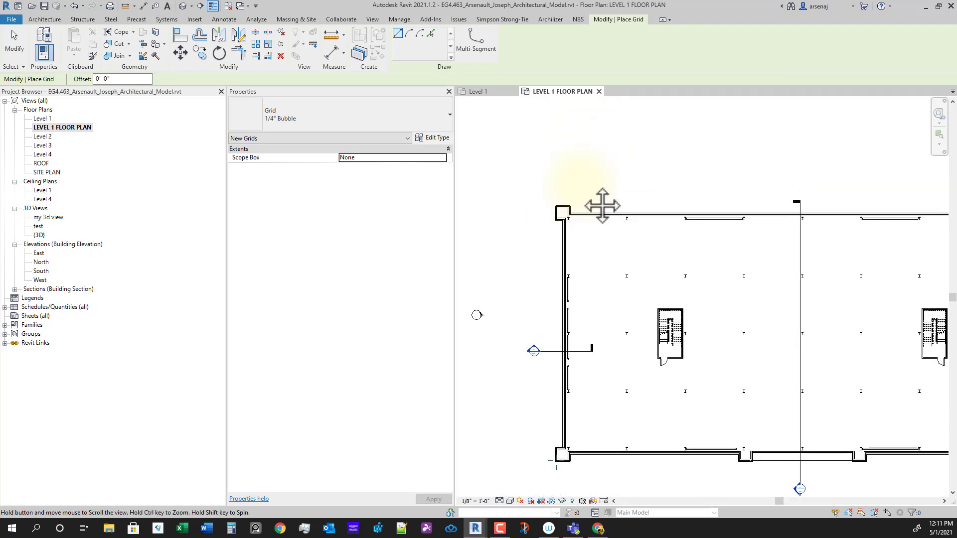
pyautogui.click(580, 160)
pyautogui.moveTo(581, 422); pyautogui.dragTo(582, 321, button='middle')
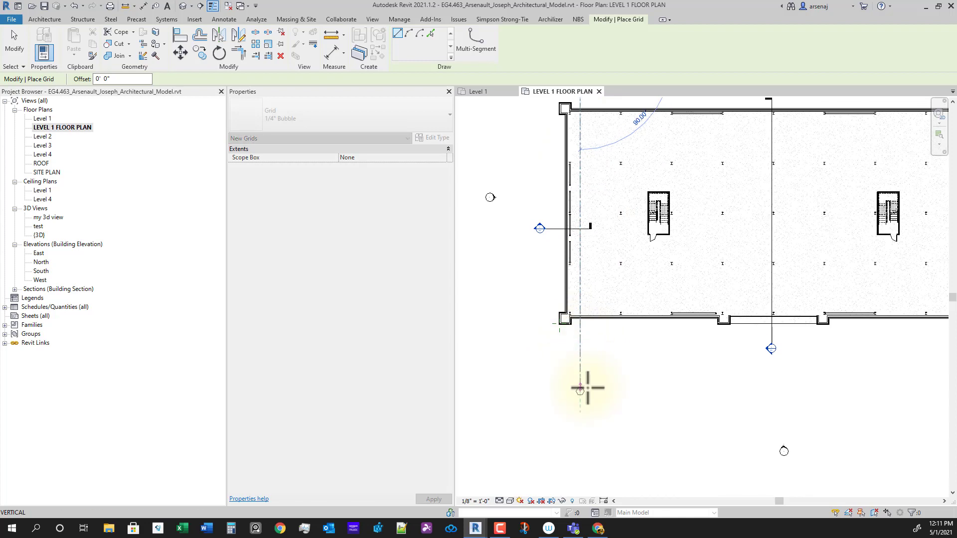
pyautogui.click(579, 390)
pyautogui.press('Escape')
pyautogui.press('Escape')
pyautogui.scroll(-1, 648, 424)
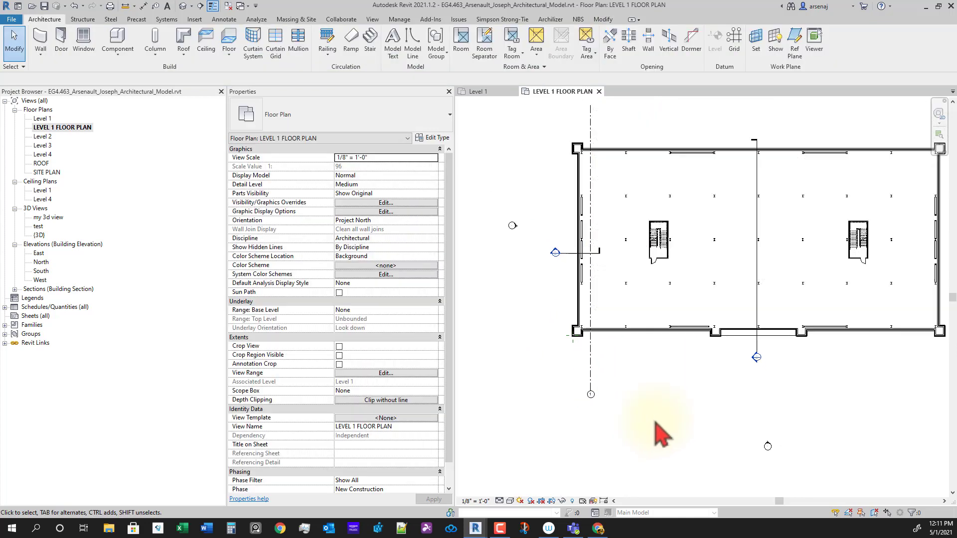
# Enable Plan View Symbols End 1 in the 1/4" Bubble grid type so bubbles show at both ends.
pyautogui.click(592, 388)
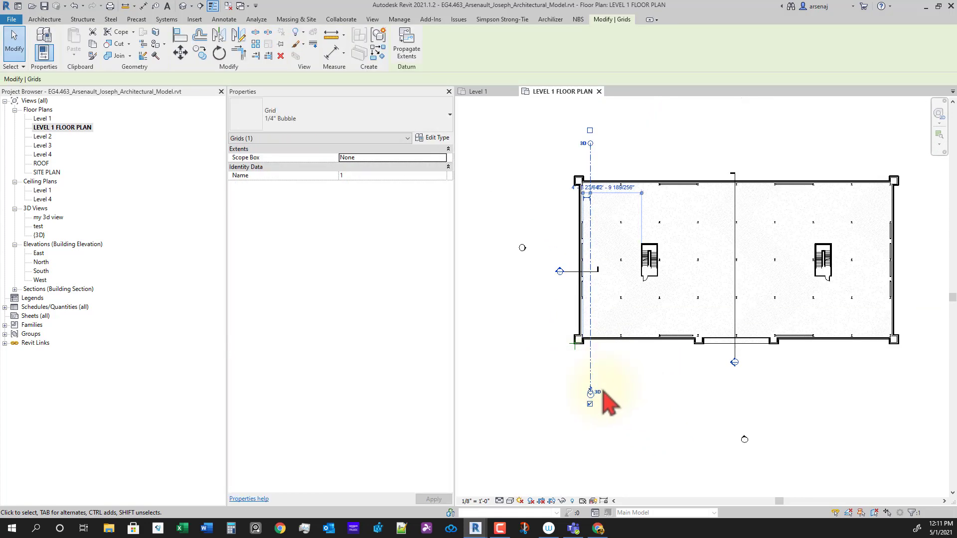
pyautogui.press('Escape')
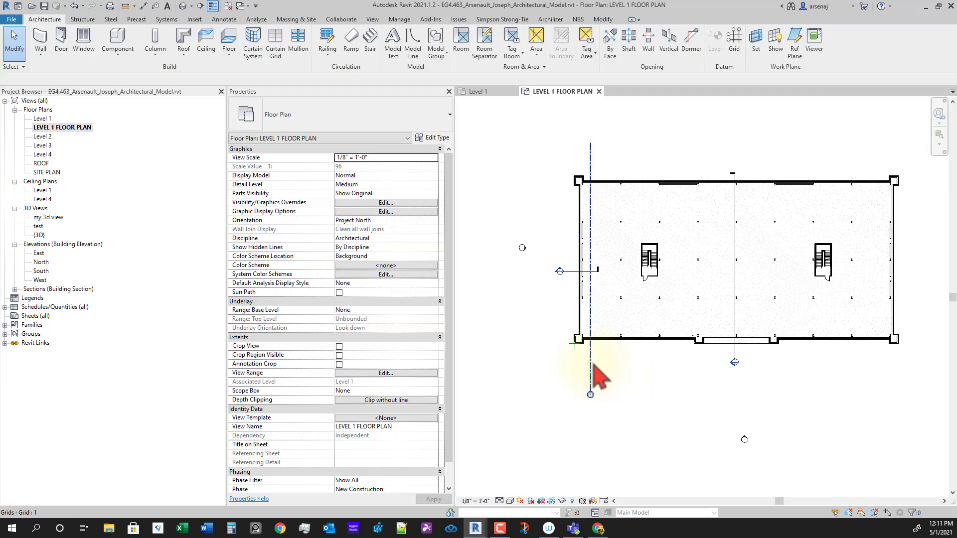
pyautogui.click(593, 366)
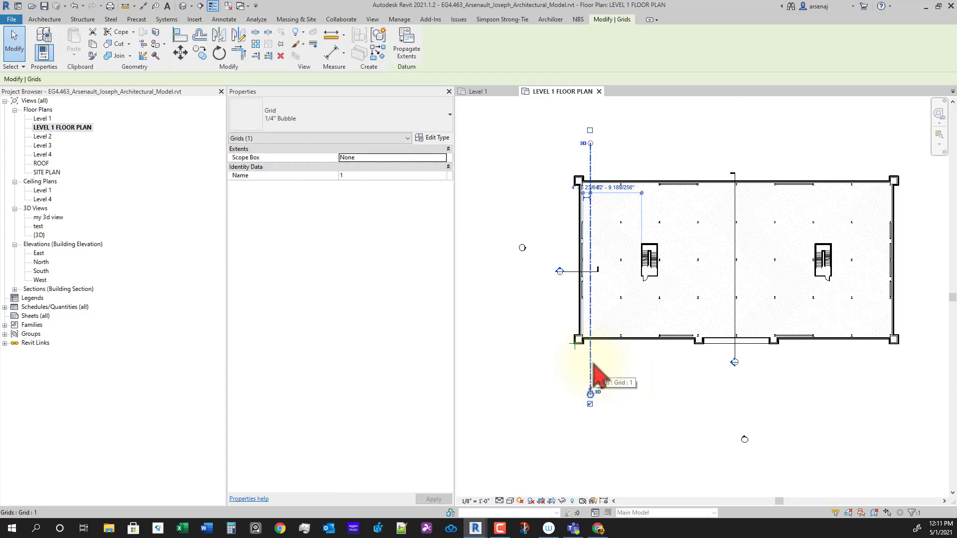
pyautogui.click(432, 139)
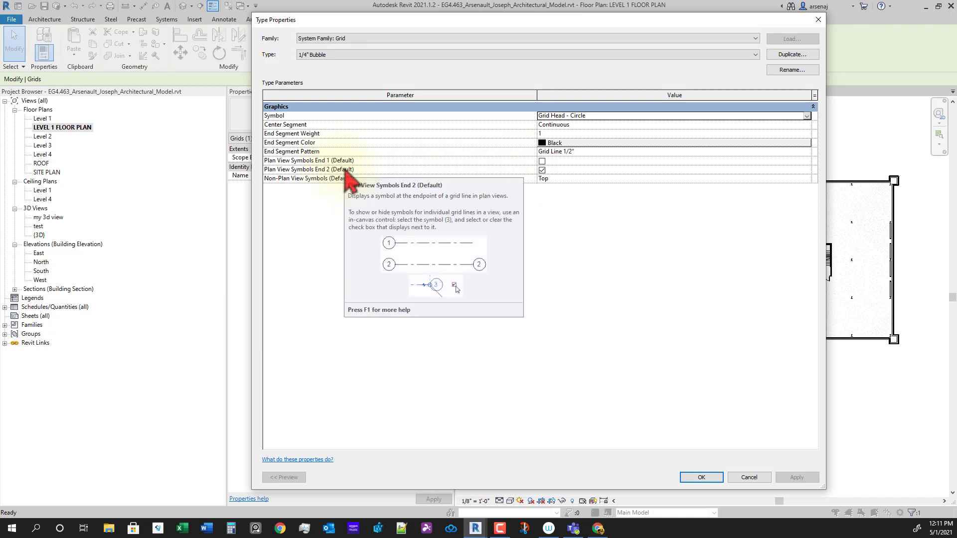
pyautogui.click(548, 163)
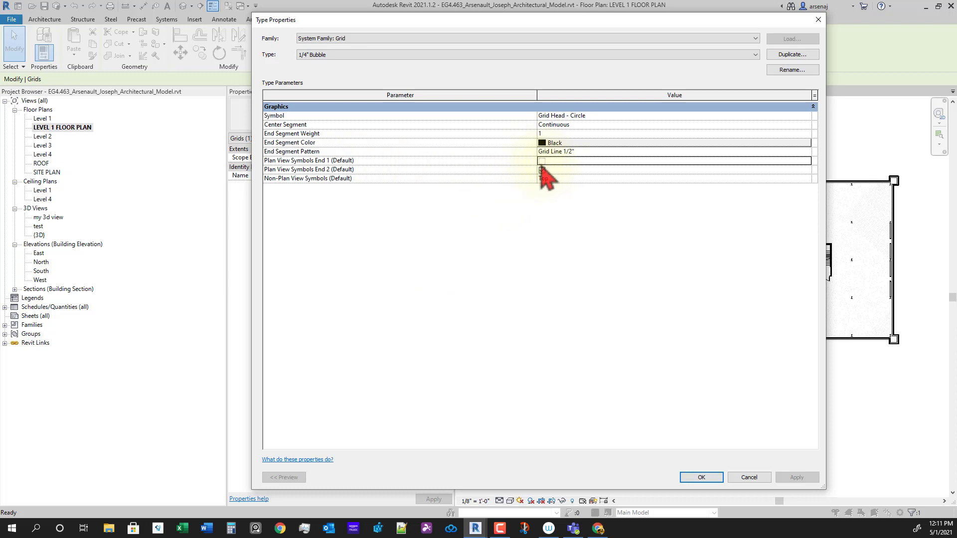
pyautogui.click(541, 161)
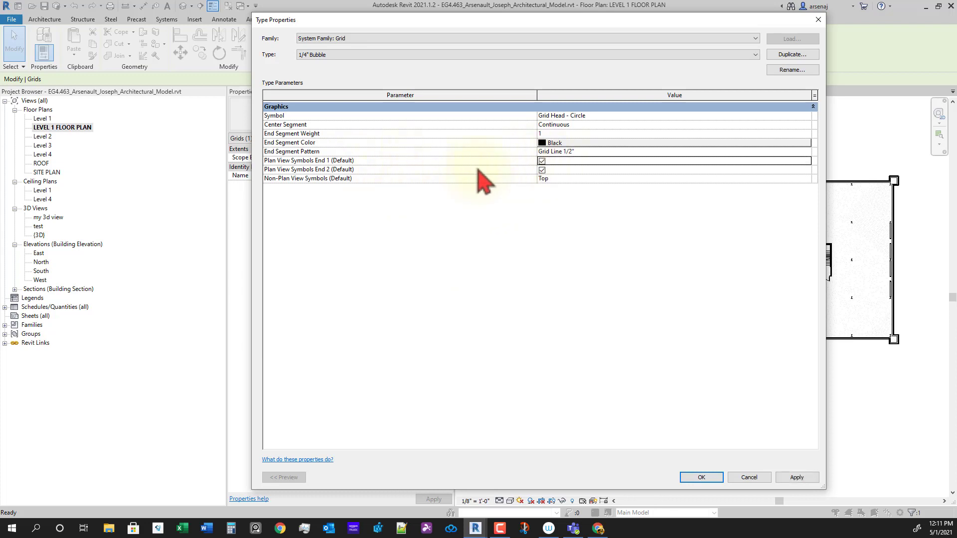
pyautogui.click(708, 476)
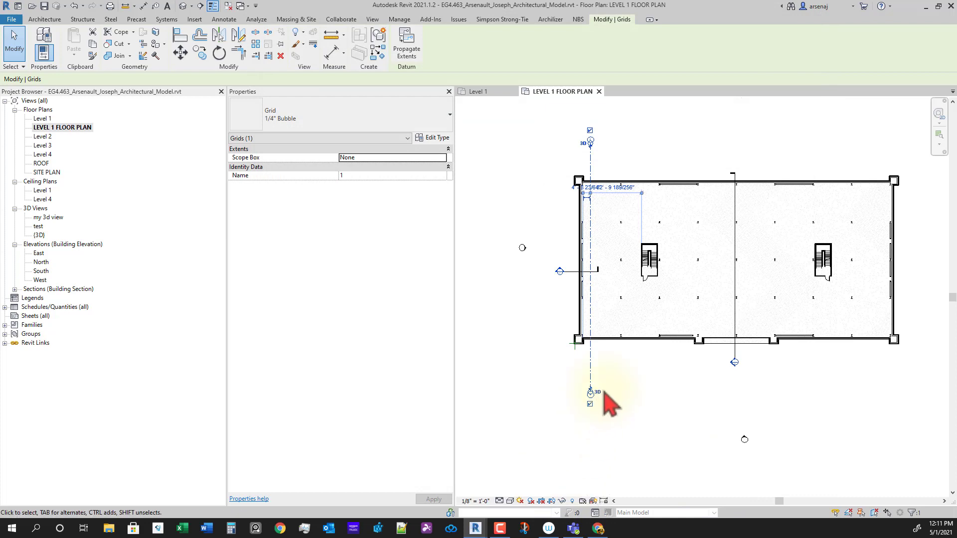
# Align grid line 1 with the web centerline of the steel column at the building's northwest corner.
pyautogui.scroll(5, 606, 402)
pyautogui.scroll(-2, 584, 366)
pyautogui.moveTo(587, 269); pyautogui.dragTo(593, 406, button='middle')
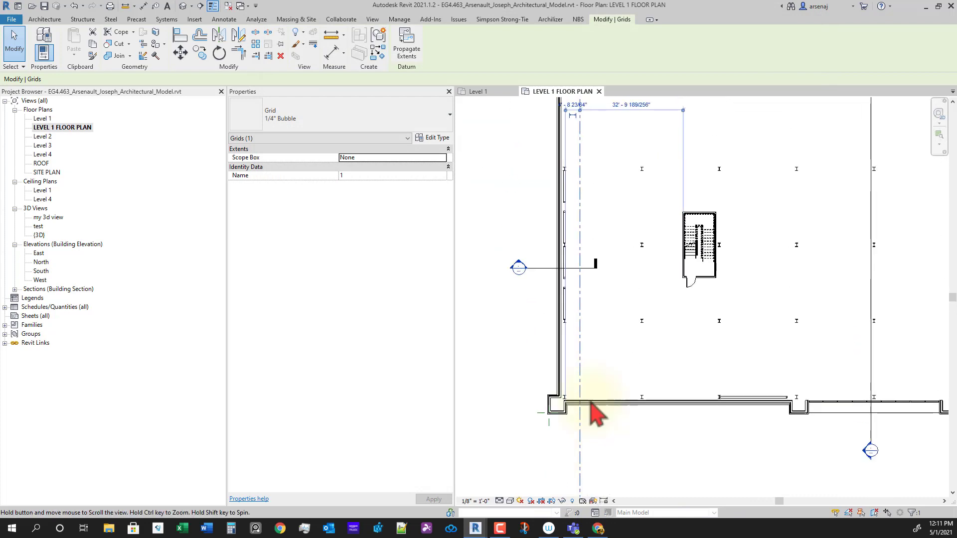
pyautogui.scroll(-1, 611, 165)
pyautogui.moveTo(612, 162); pyautogui.dragTo(613, 284, button='middle')
pyautogui.scroll(3, 588, 208)
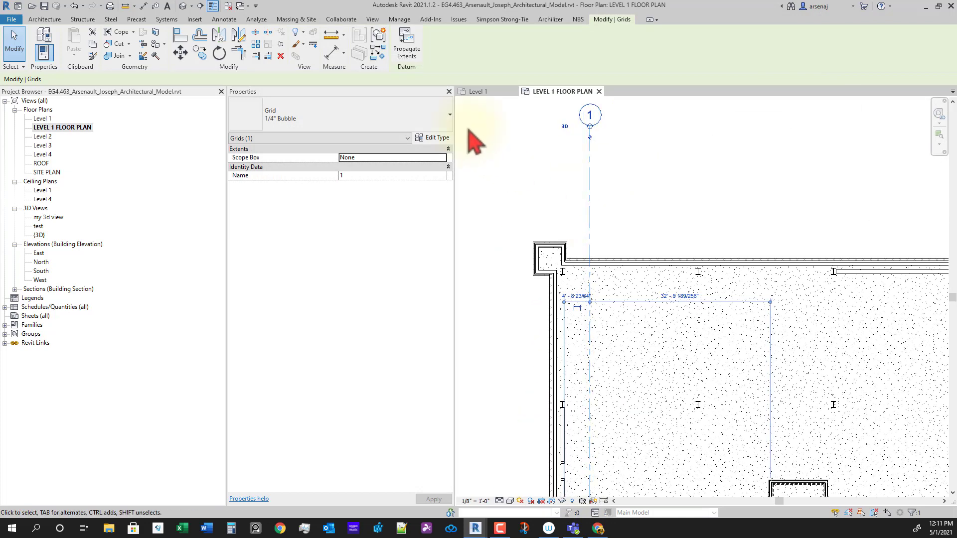
pyautogui.click(182, 42)
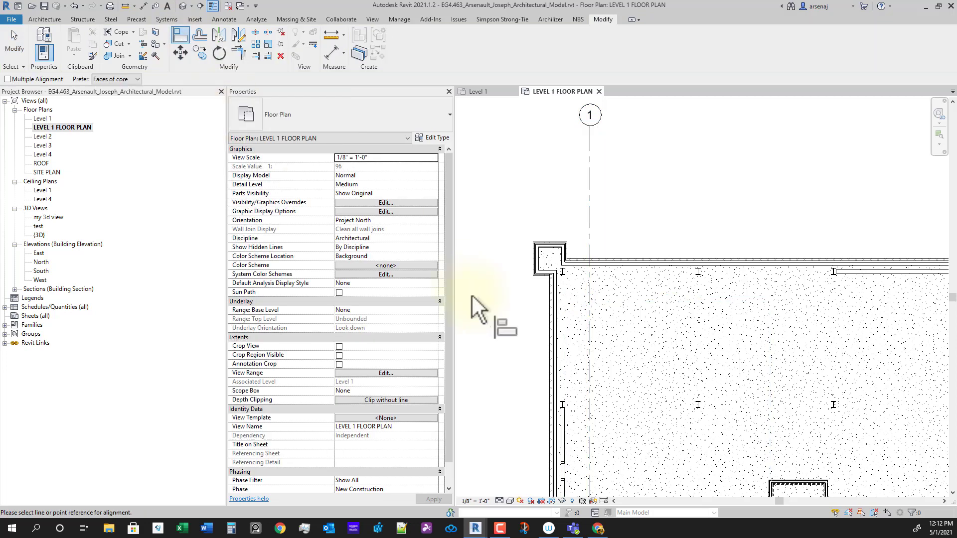
pyautogui.scroll(10, 566, 268)
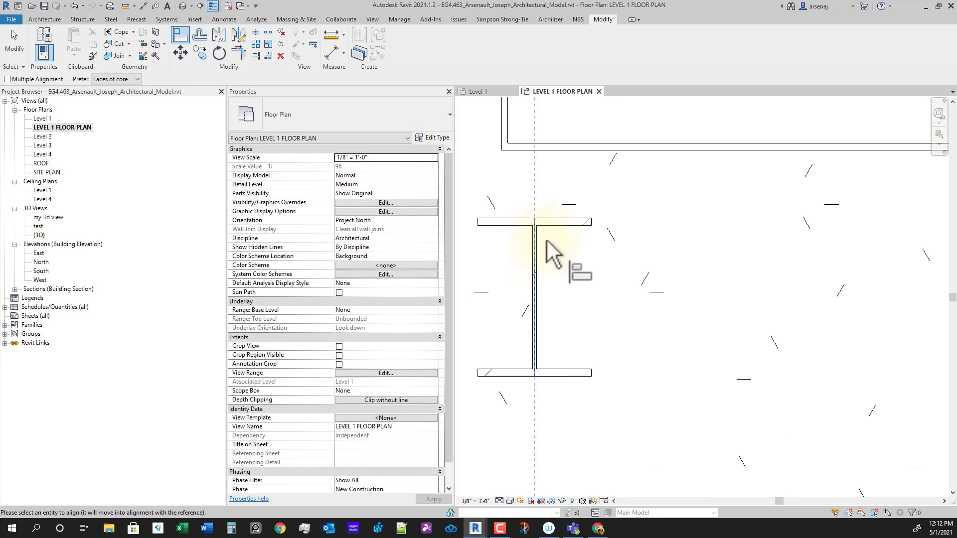
pyautogui.scroll(-5, 551, 252)
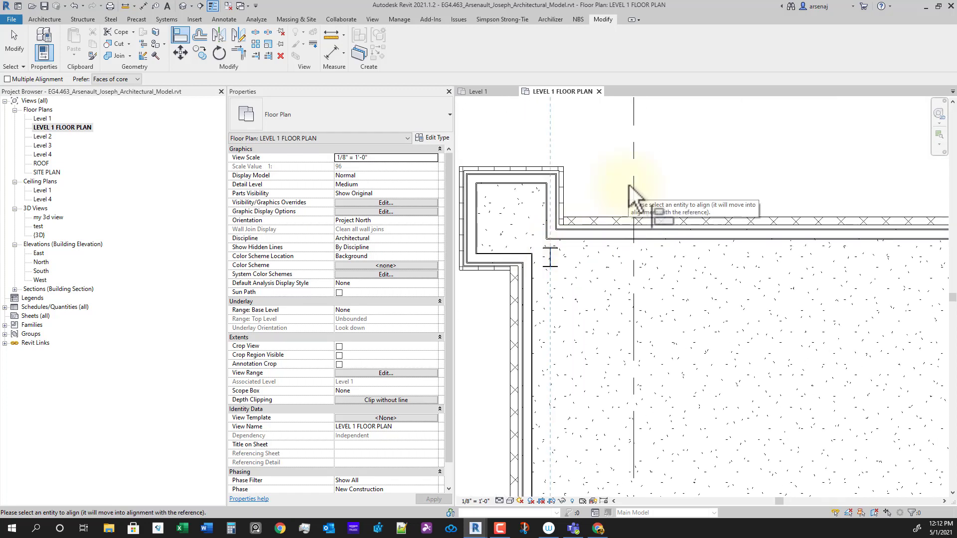
pyautogui.click(633, 186)
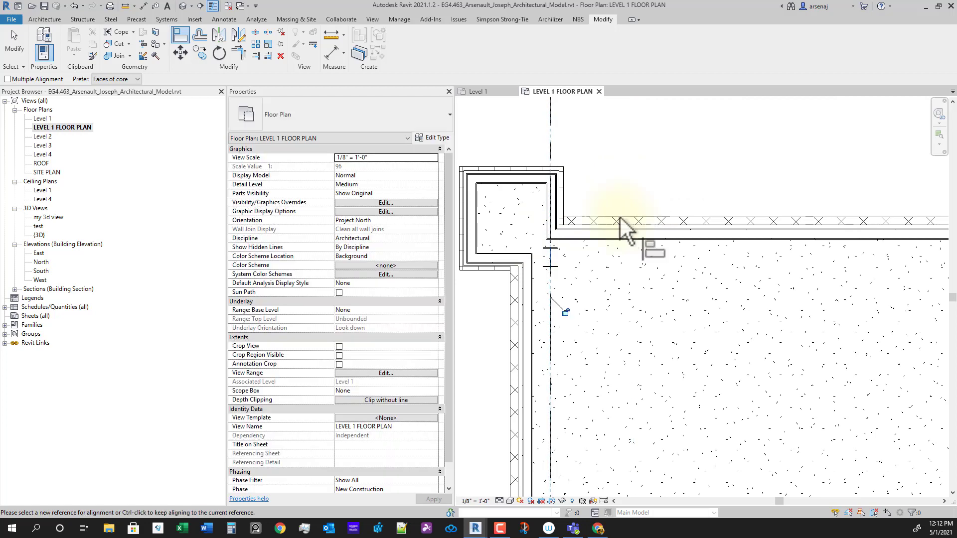
pyautogui.scroll(-3, 623, 224)
pyautogui.moveTo(657, 279); pyautogui.dragTo(665, 260, button='middle')
pyautogui.moveTo(708, 312); pyautogui.dragTo(682, 269, button='middle')
pyautogui.scroll(-1, 666, 265)
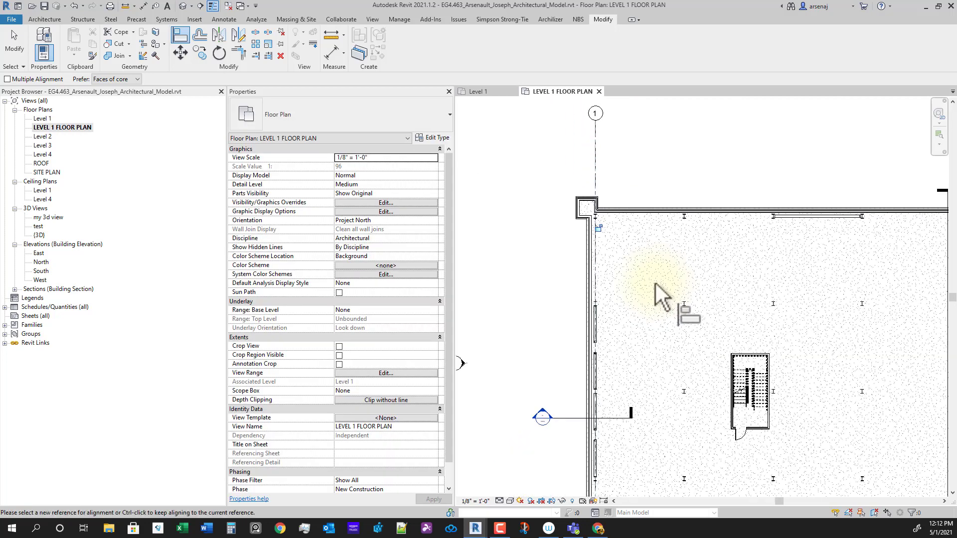
pyautogui.press('Escape')
pyautogui.press('Escape')
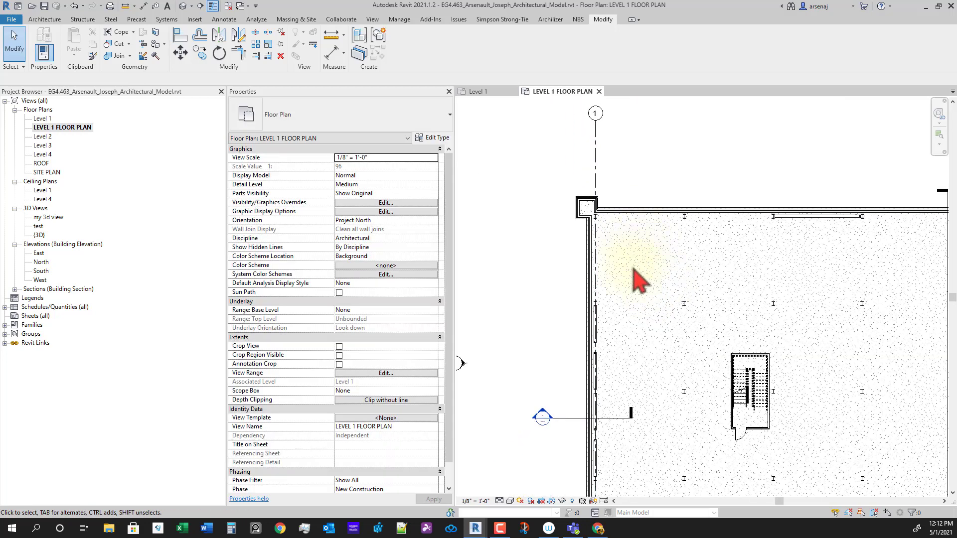
# Start a multiple copy of grid line 1, using the midpoint of the northwest steel column's web as the base point.
pyautogui.scroll(-4, 632, 269)
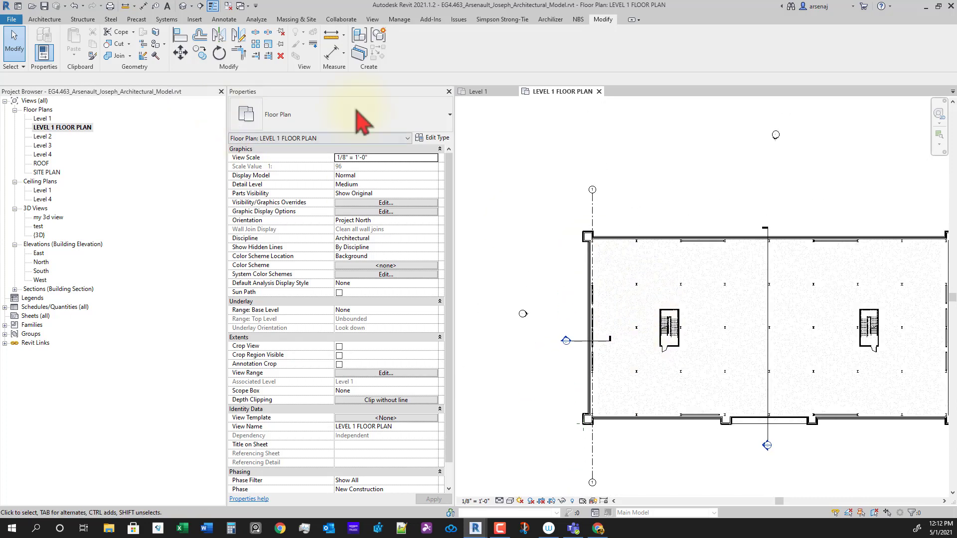
pyautogui.click(593, 212)
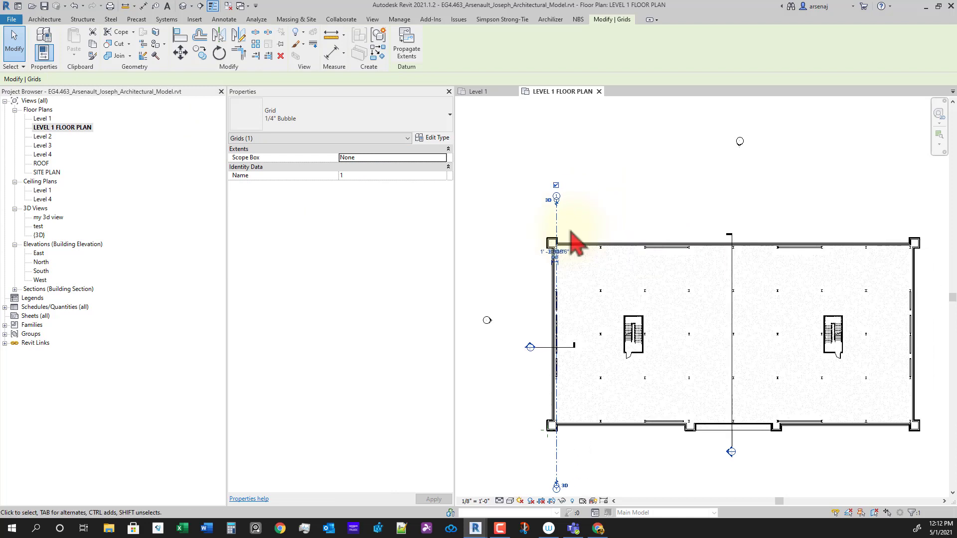
pyautogui.scroll(3, 571, 232)
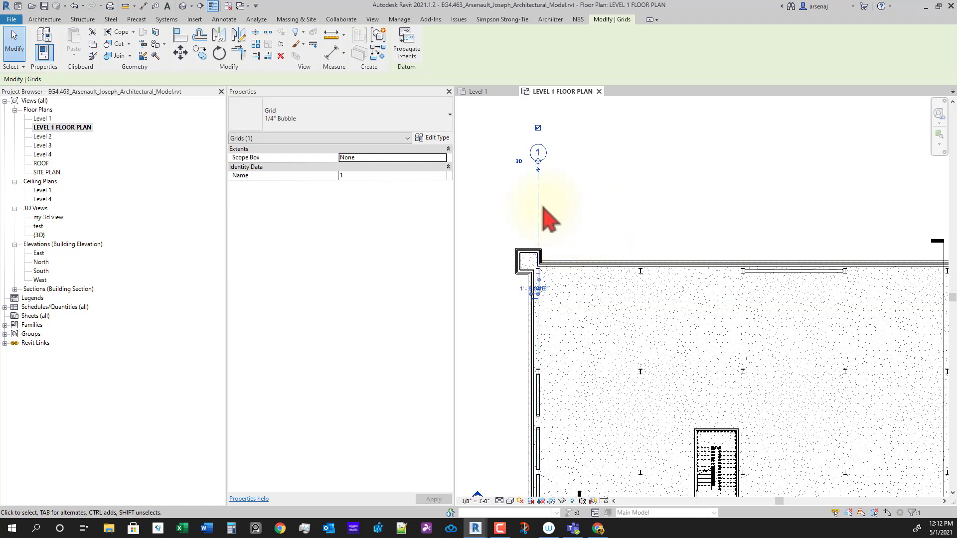
pyautogui.click(203, 63)
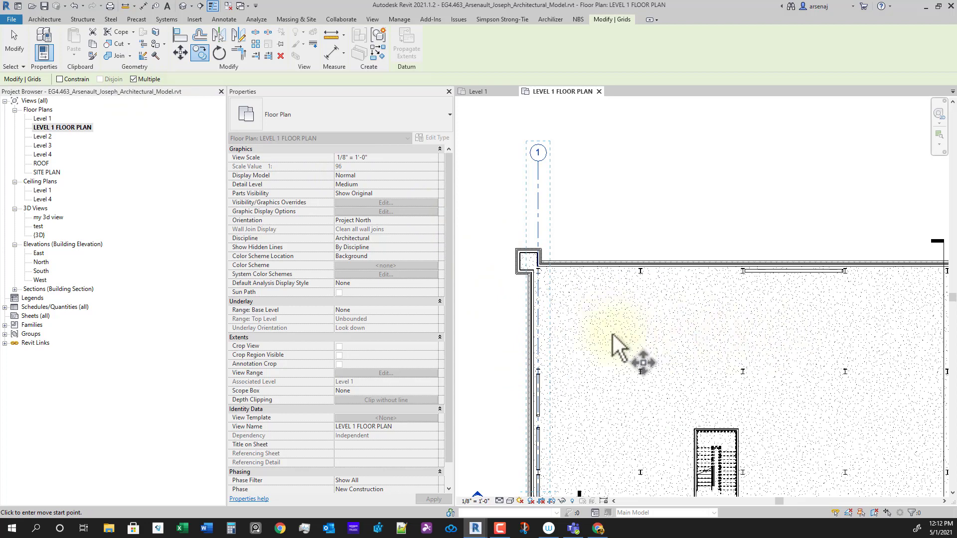
pyautogui.scroll(6, 566, 327)
pyautogui.scroll(5, 517, 241)
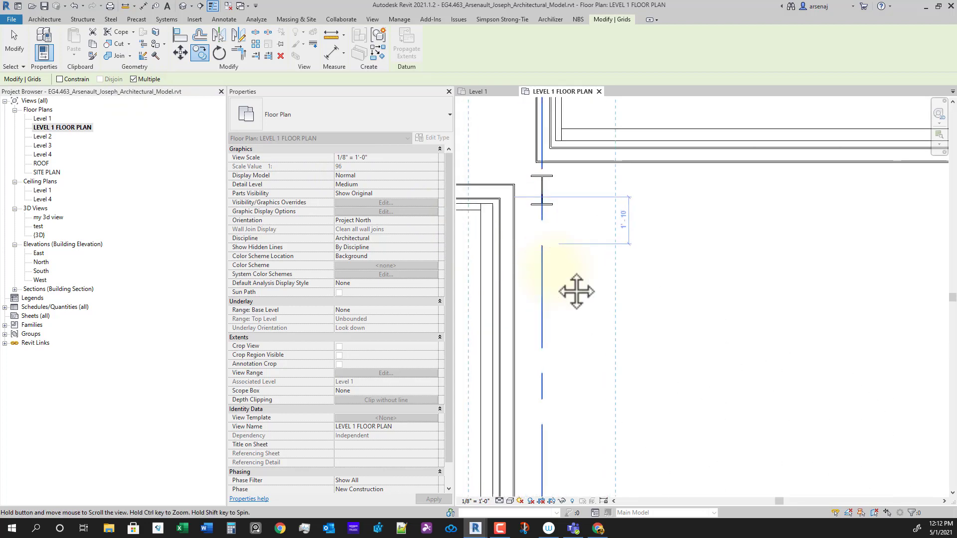
pyautogui.scroll(3, 617, 324)
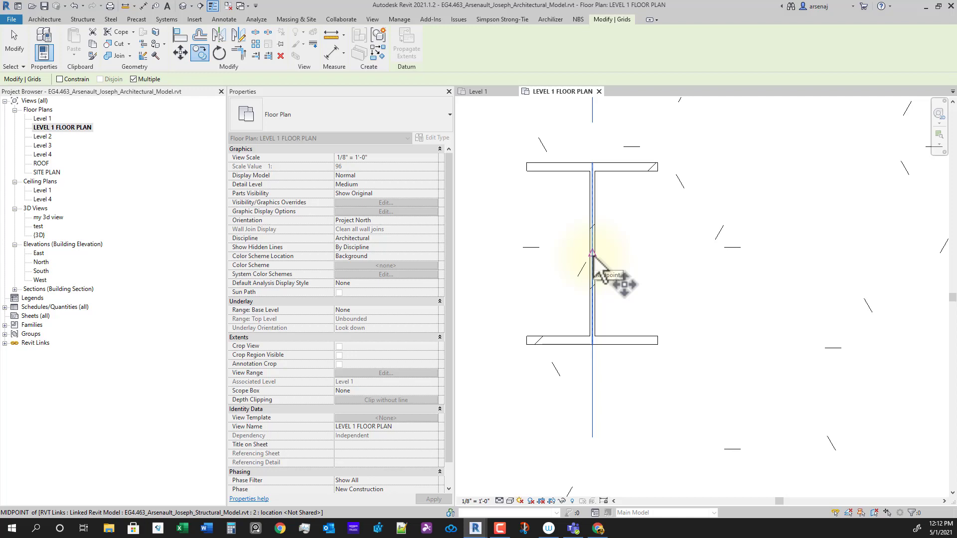
pyautogui.click(593, 256)
# Place a copy of the grid line on the web centerline of the second steel column along the north wall.
pyautogui.scroll(-6, 571, 327)
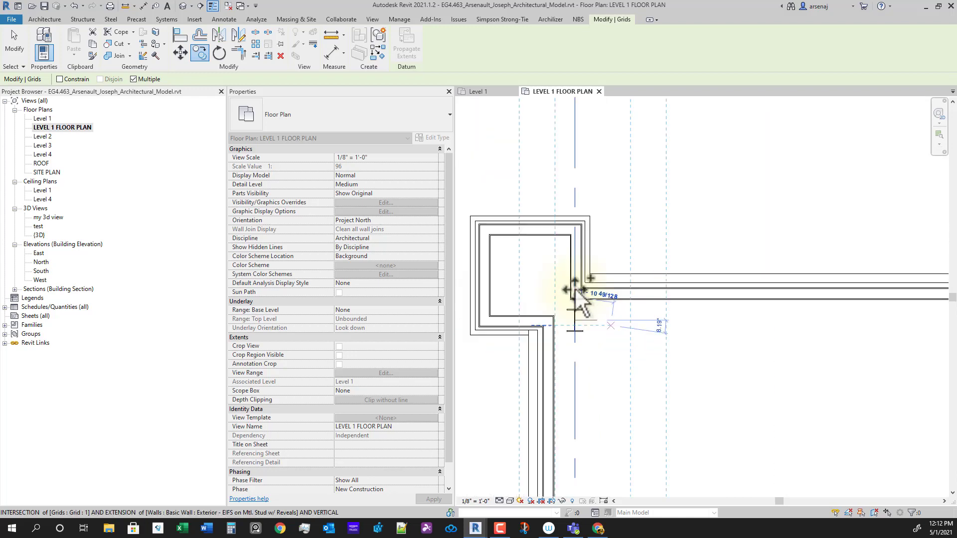
pyautogui.scroll(6, 683, 316)
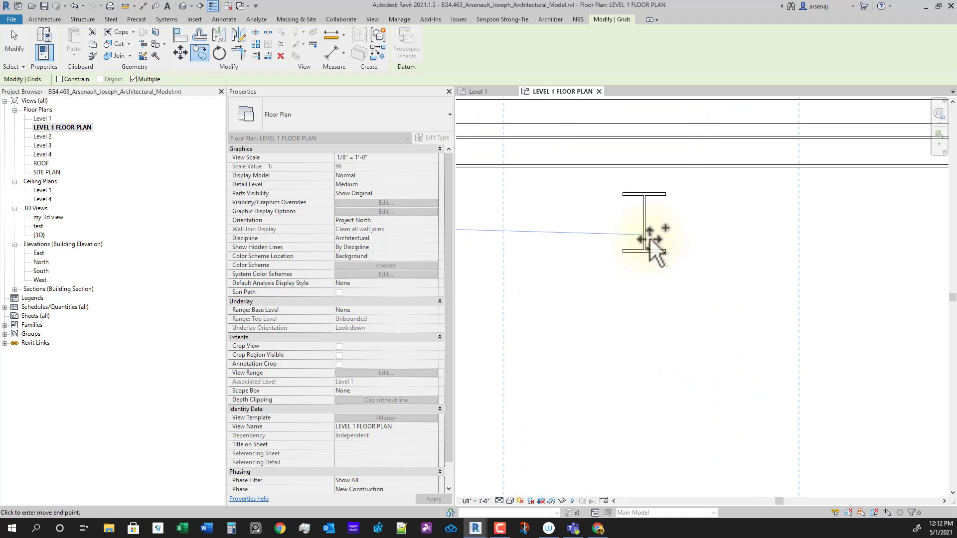
pyautogui.scroll(4, 655, 254)
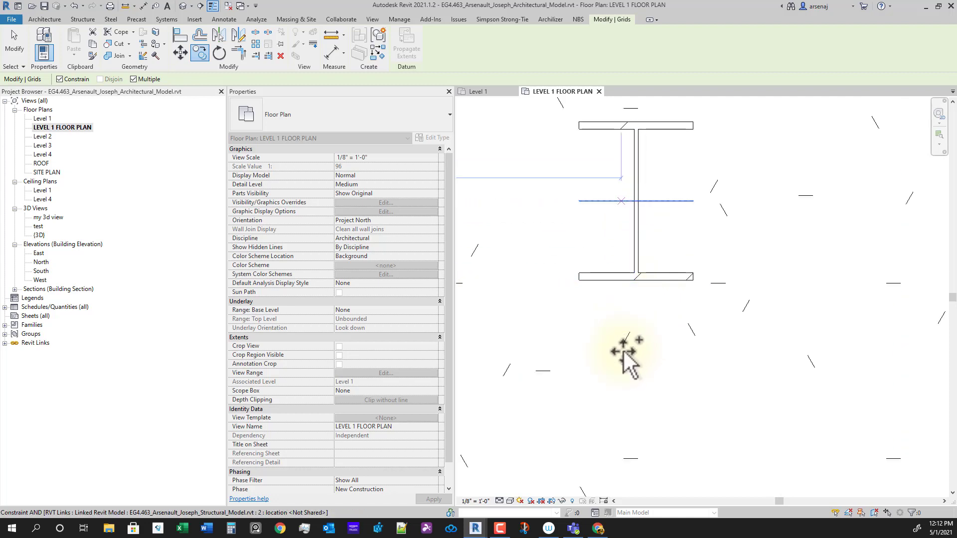
pyautogui.scroll(-4, 635, 399)
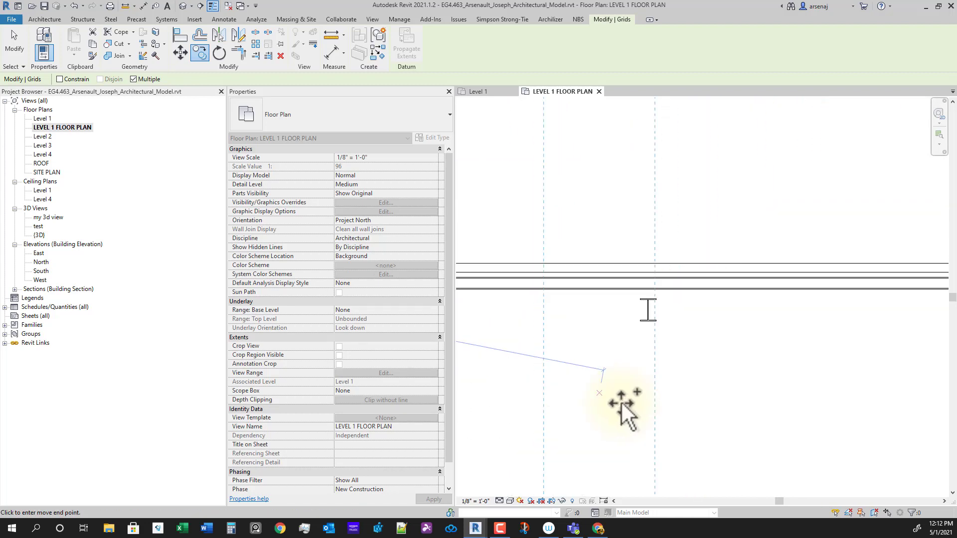
pyautogui.scroll(-2, 622, 403)
pyautogui.moveTo(628, 398); pyautogui.dragTo(701, 348, button='middle')
pyautogui.press('shift')
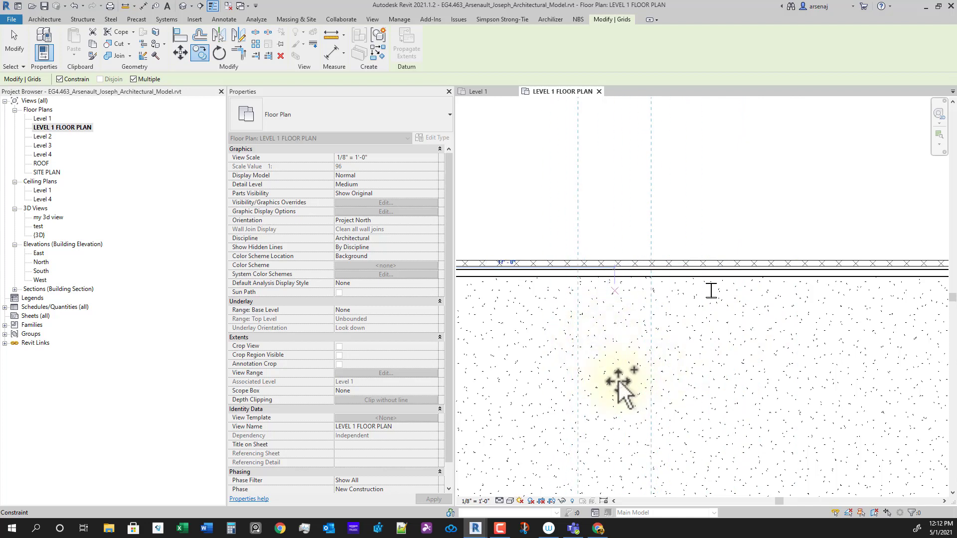
pyautogui.scroll(3, 638, 319)
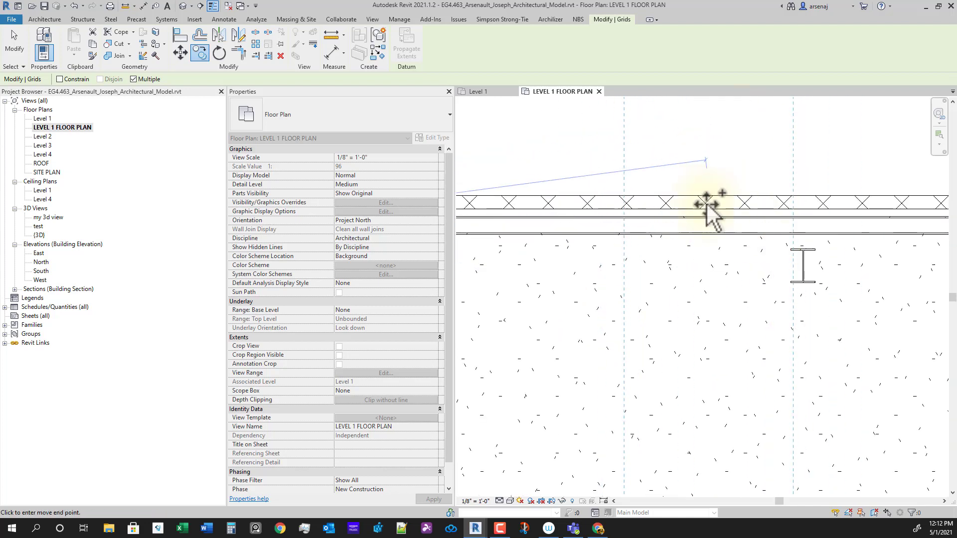
pyautogui.scroll(-5, 656, 335)
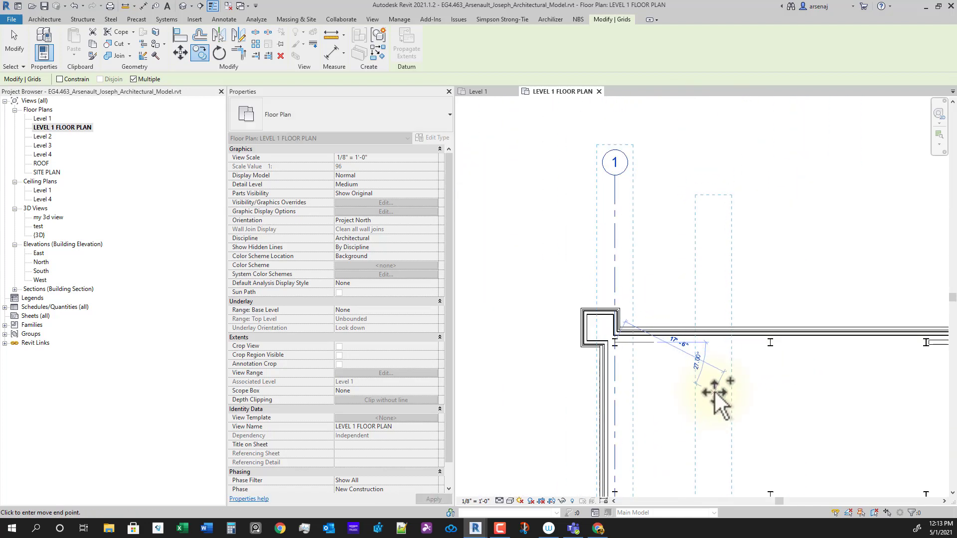
pyautogui.scroll(-1, 713, 394)
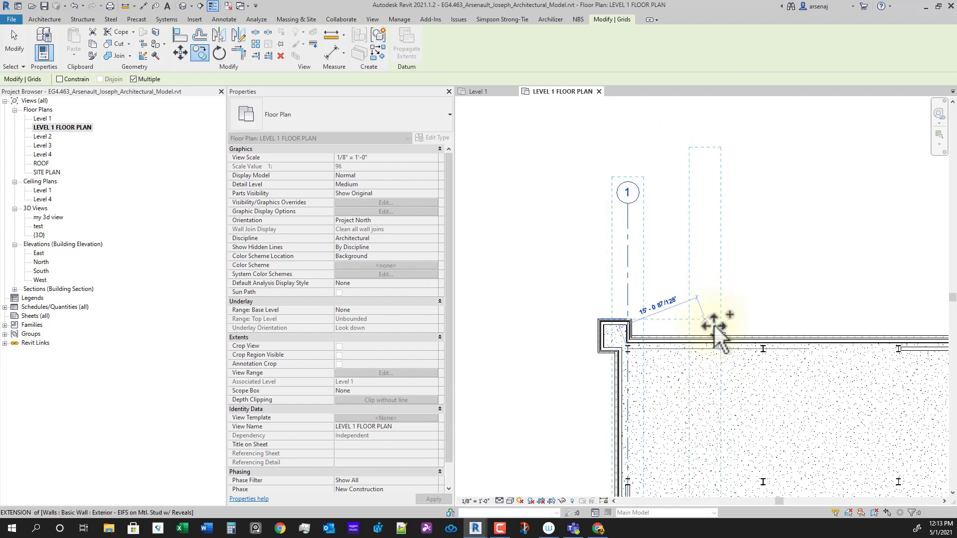
pyautogui.scroll(8, 762, 369)
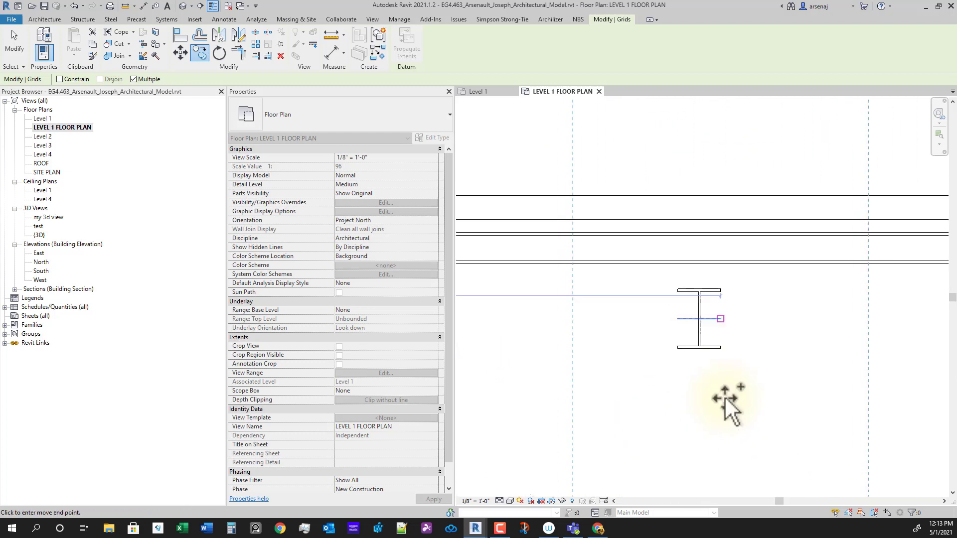
pyautogui.scroll(5, 704, 339)
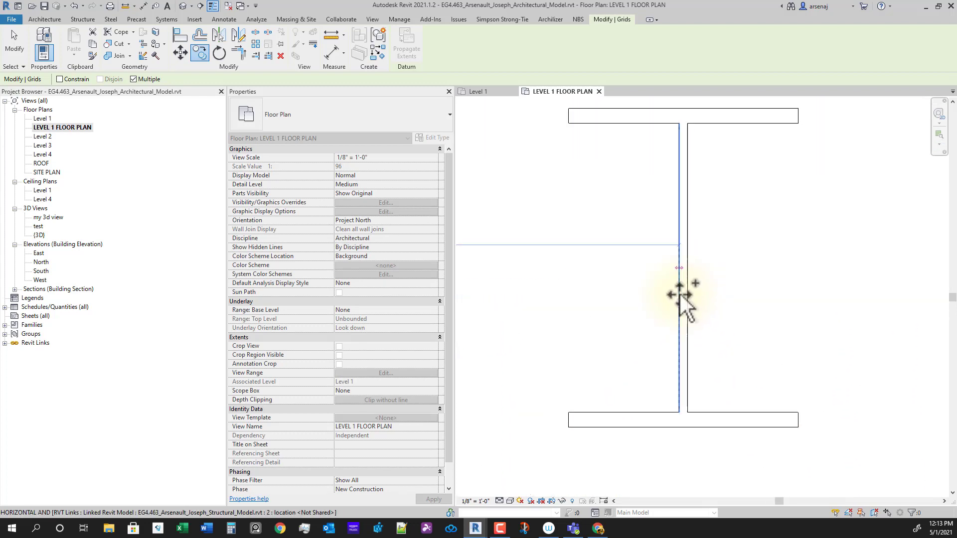
pyautogui.scroll(-5, 687, 293)
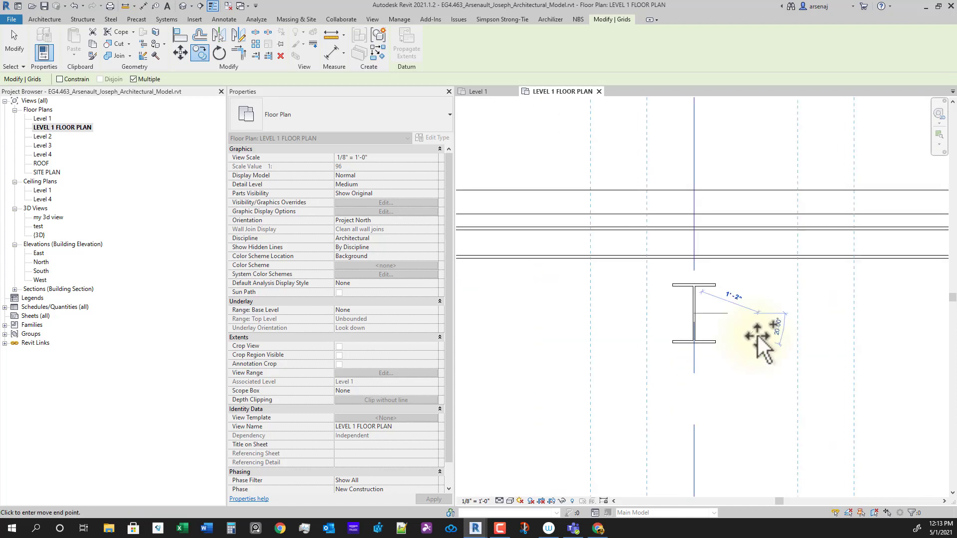
# Place copies of the grid line on the web centerlines of the third and fourth steel columns along the north wall.
pyautogui.moveTo(757, 337); pyautogui.dragTo(597, 331, button='middle')
pyautogui.scroll(6, 743, 284)
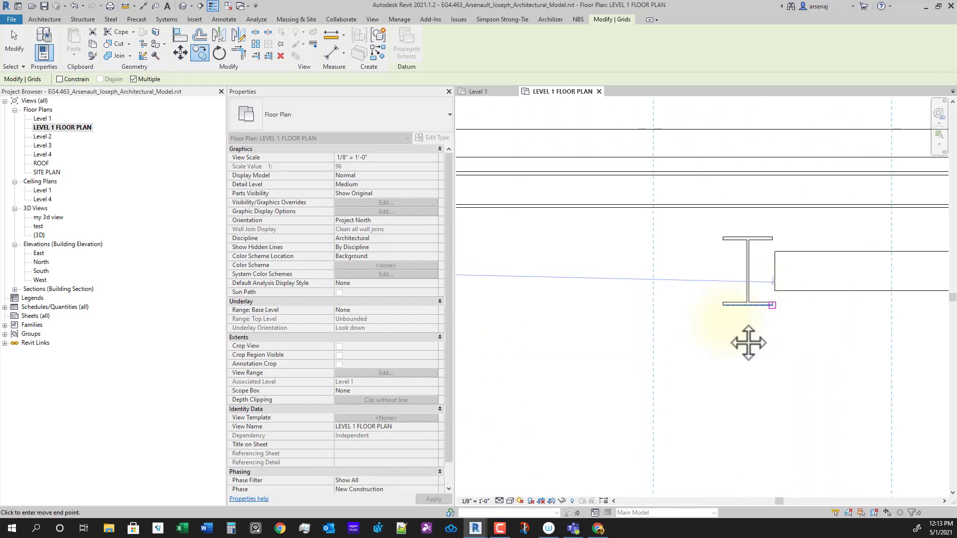
pyautogui.scroll(1, 631, 299)
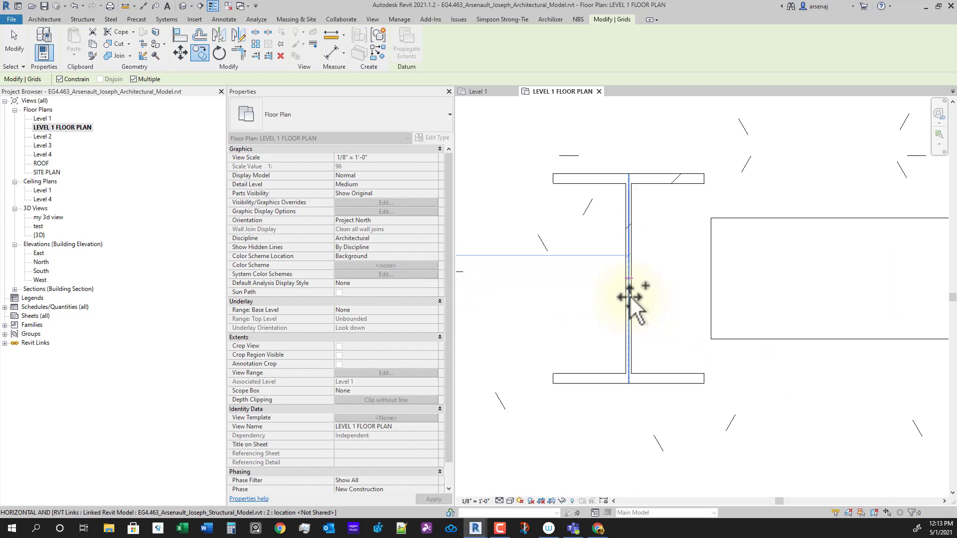
pyautogui.click(631, 299)
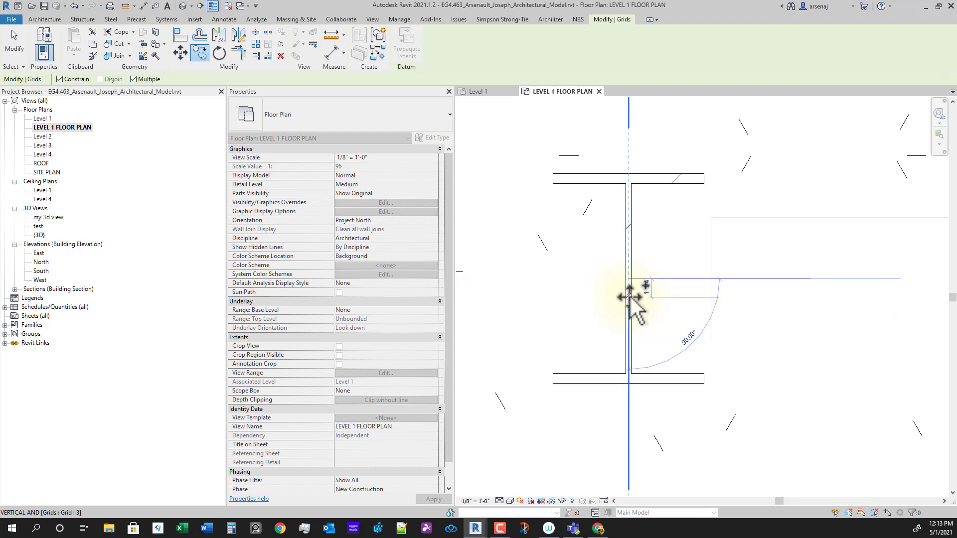
pyautogui.scroll(-3, 648, 309)
pyautogui.moveTo(673, 321); pyautogui.dragTo(608, 342, button='middle')
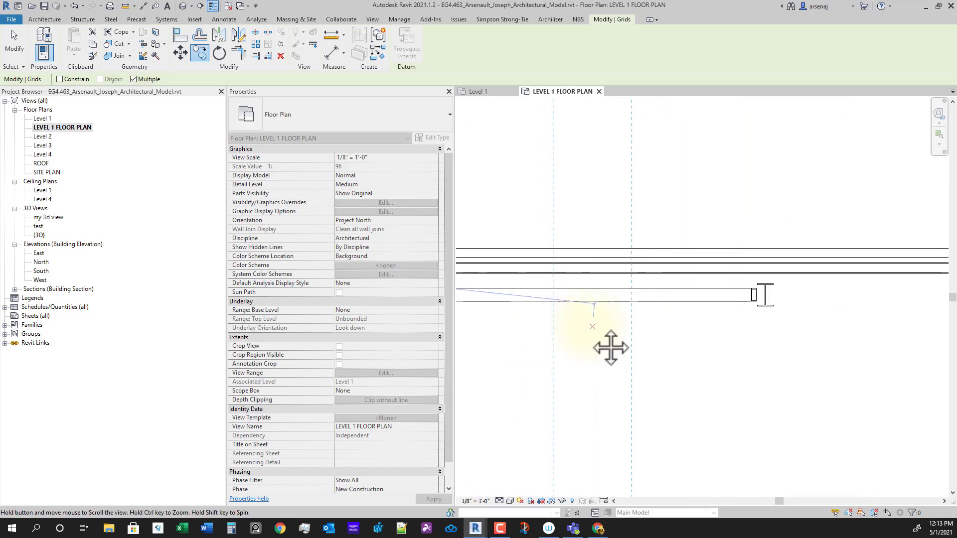
pyautogui.scroll(5, 743, 314)
pyautogui.scroll(2, 728, 279)
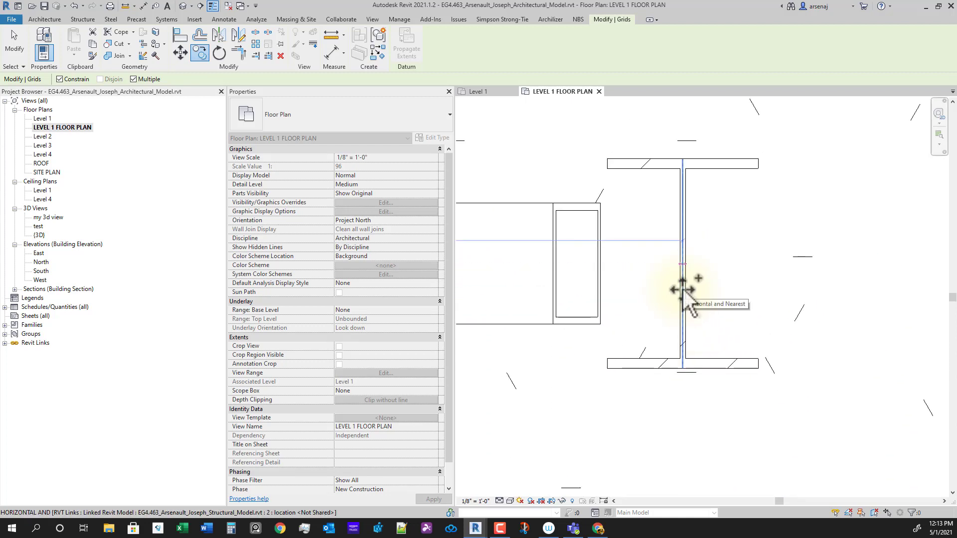
# Place copies of the grid line on the web centerlines of the fifth and sixth steel columns along the north wall.
pyautogui.scroll(-6, 692, 309)
pyautogui.scroll(5, 697, 344)
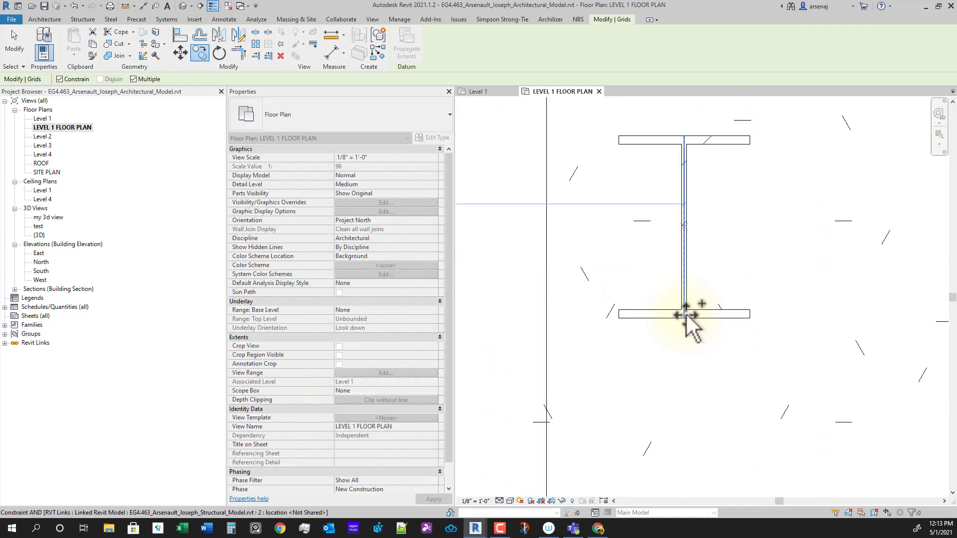
pyautogui.scroll(-5, 713, 312)
pyautogui.scroll(5, 648, 358)
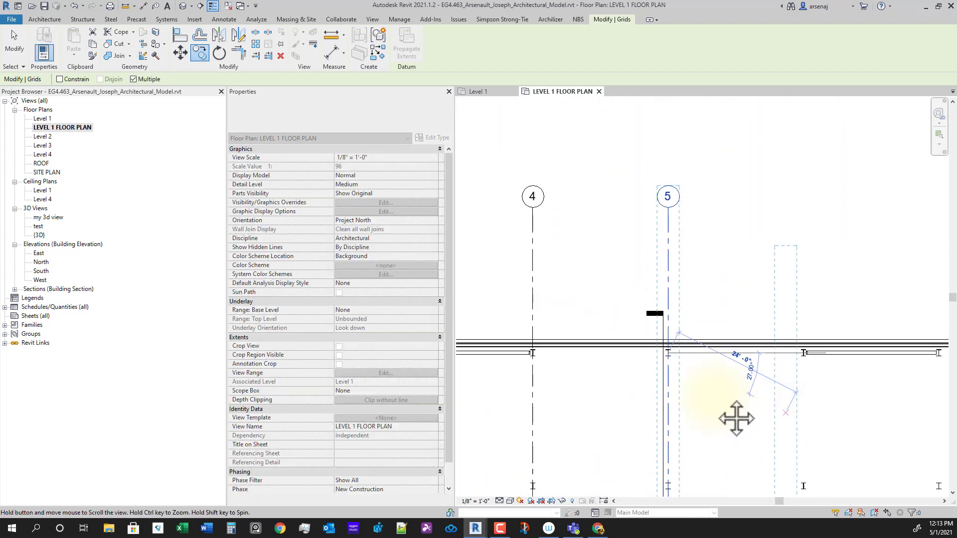
pyautogui.scroll(-5, 632, 225)
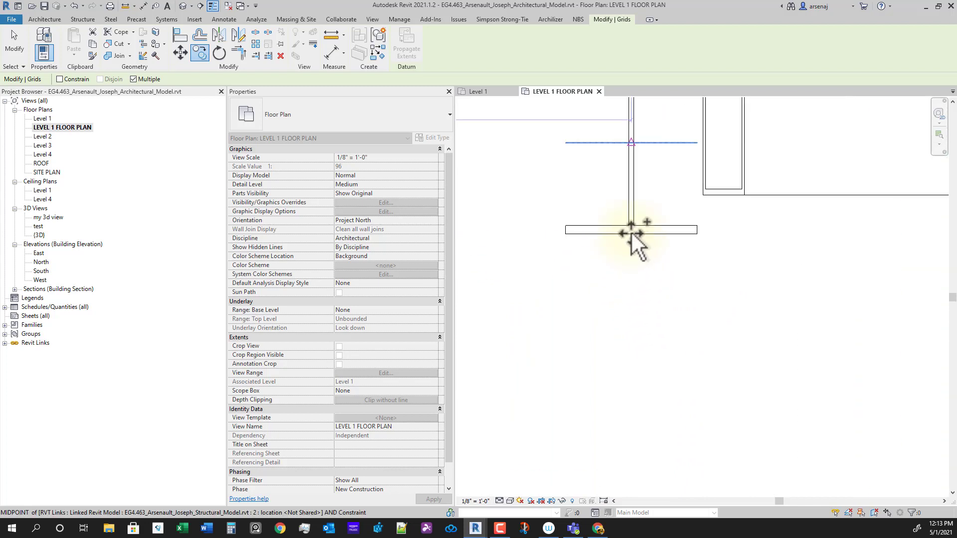
# Place copies of the grid line on the web centerlines of the seventh and eighth steel columns along the north wall.
pyautogui.scroll(5, 780, 351)
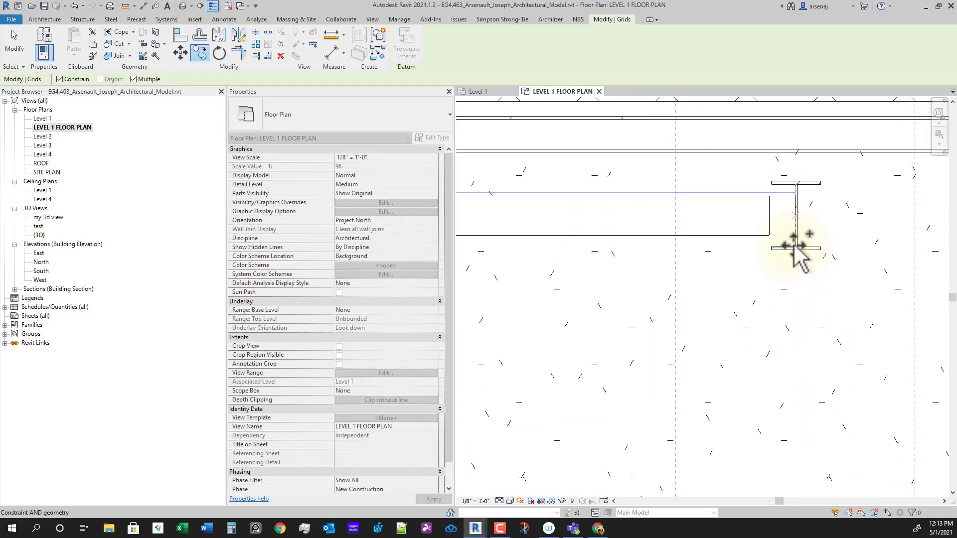
pyautogui.scroll(3, 798, 279)
pyautogui.scroll(-5, 800, 222)
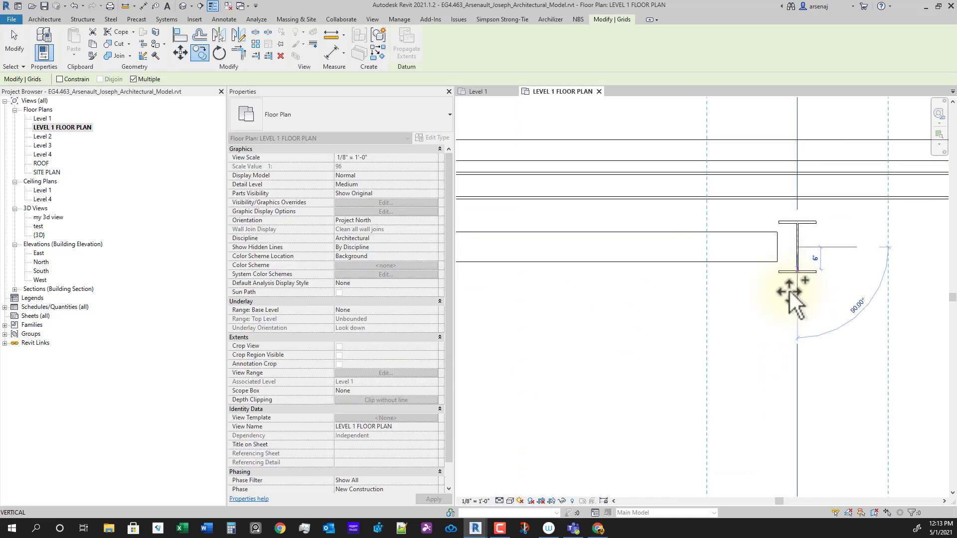
pyautogui.scroll(6, 790, 364)
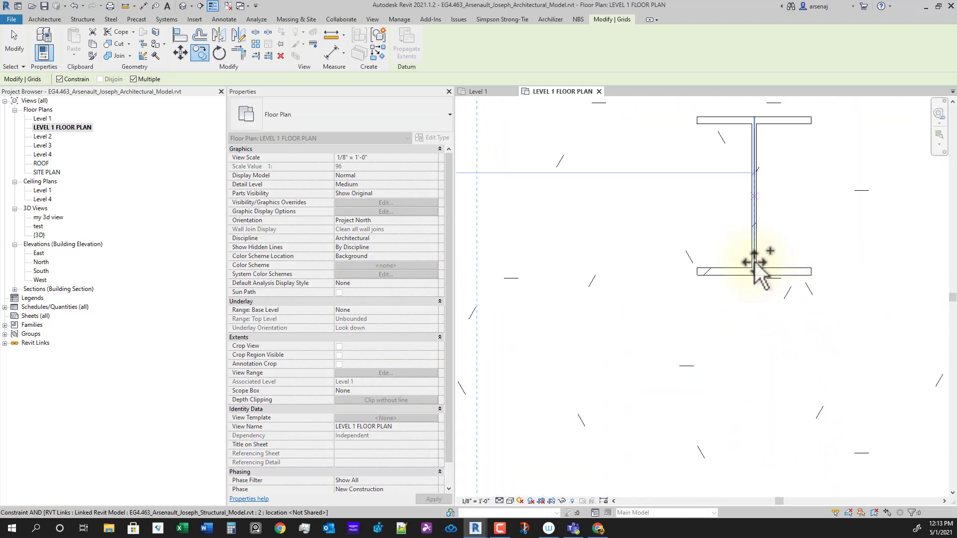
pyautogui.keyDown('shift'); pyautogui.click(754, 260); pyautogui.keyUp('shift')
# Place the last grid line copy on the web centerline of the northeast corner column and end the Copy command.
pyautogui.scroll(-7, 779, 289)
pyautogui.moveTo(814, 342); pyautogui.dragTo(608, 329, button='middle')
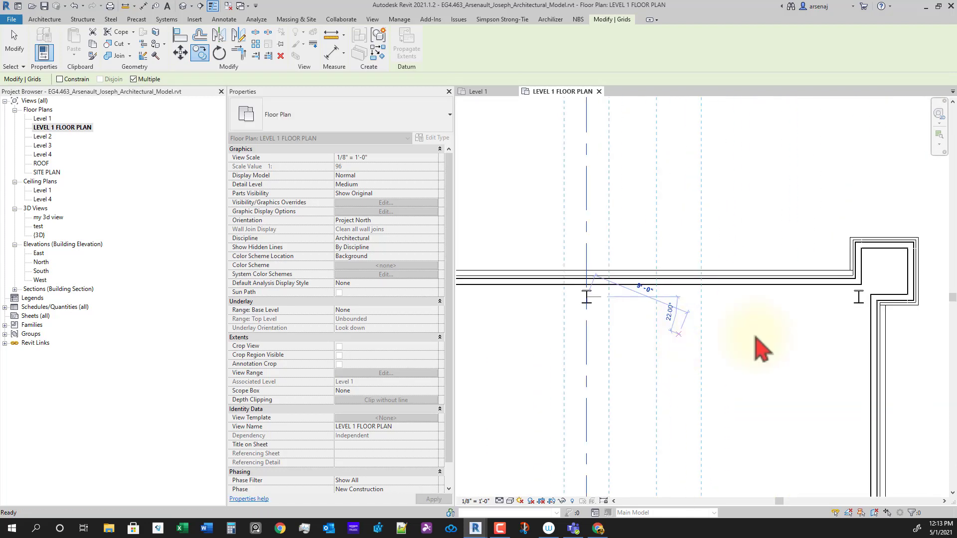
pyautogui.scroll(8, 796, 320)
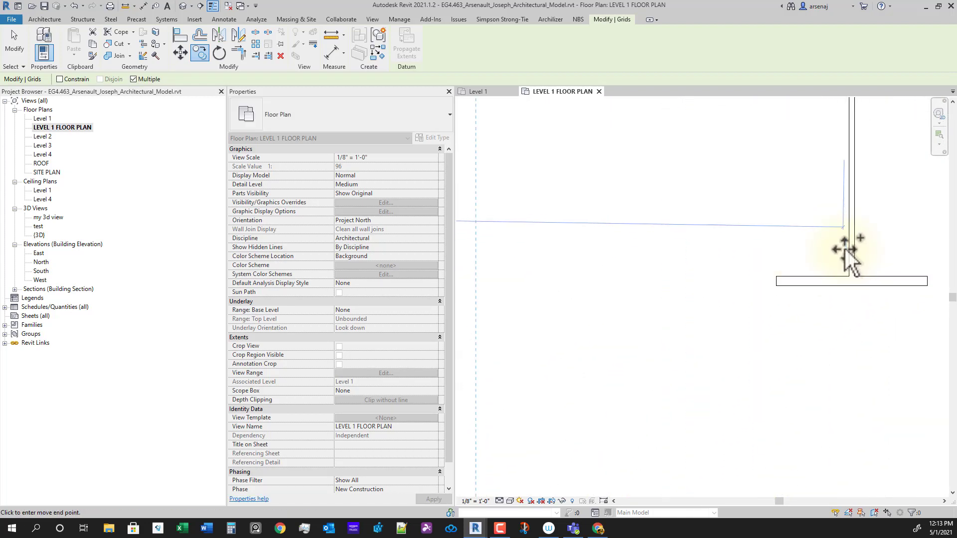
pyautogui.keyDown('shift'); pyautogui.click(853, 228); pyautogui.keyUp('shift')
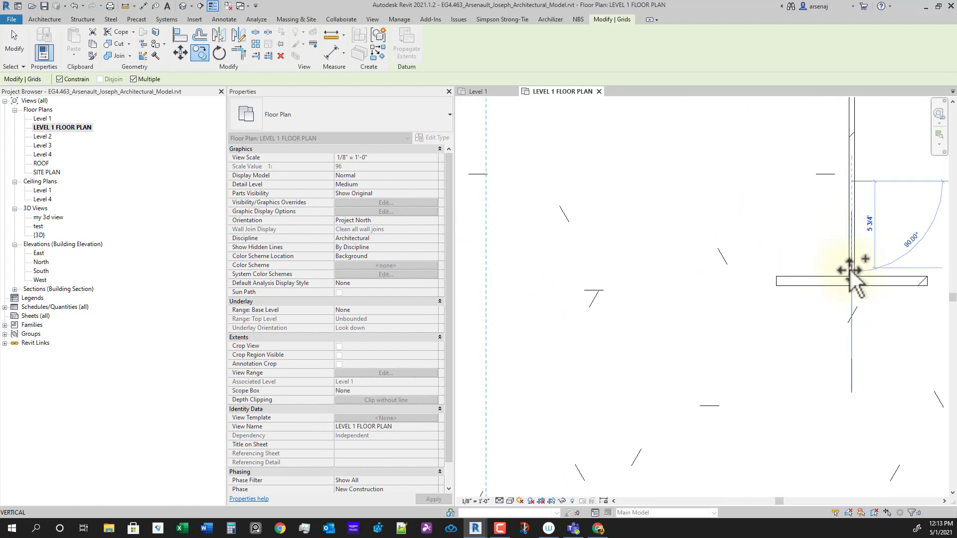
pyautogui.scroll(-6, 852, 279)
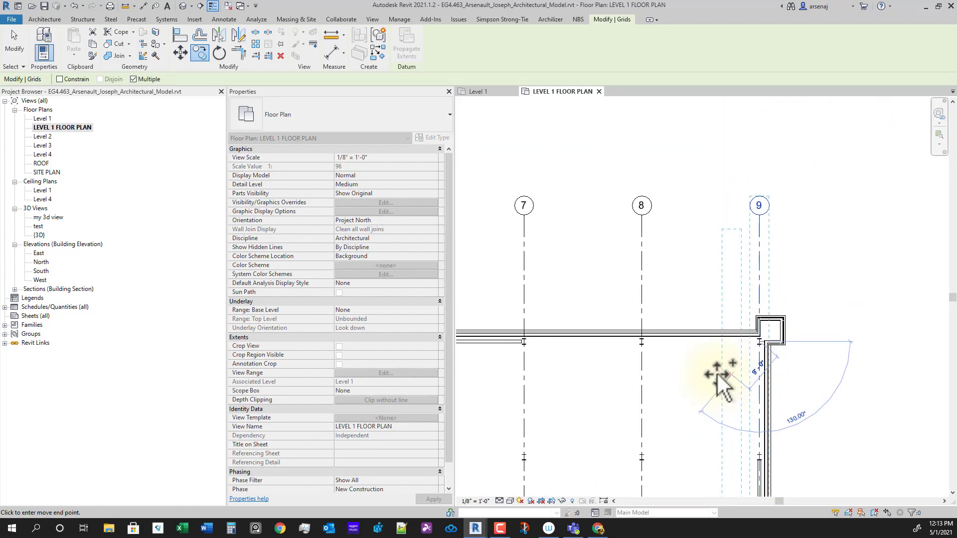
pyautogui.scroll(-2, 718, 381)
pyautogui.press('Escape')
pyautogui.scroll(-3, 752, 391)
pyautogui.press('Escape')
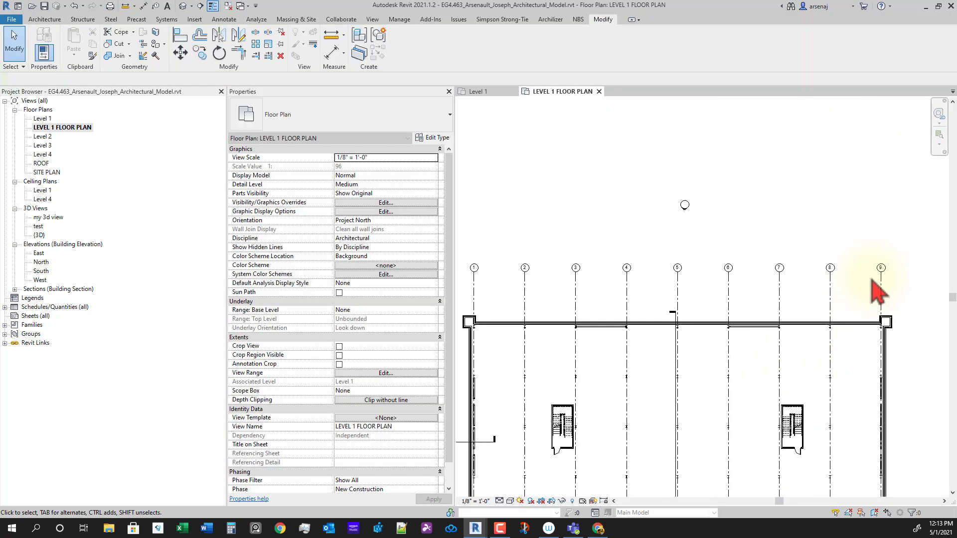
# Move the north end of grid line 9 slightly so the aligned vertical grid lines adjust together.
pyautogui.click(880, 282)
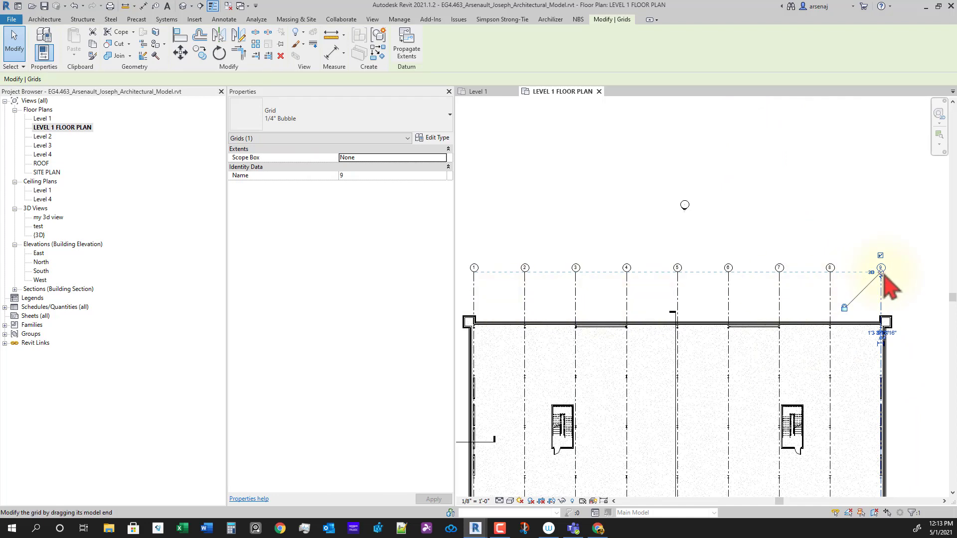
pyautogui.moveTo(881, 272); pyautogui.dragTo(844, 267)
pyautogui.scroll(-4, 782, 304)
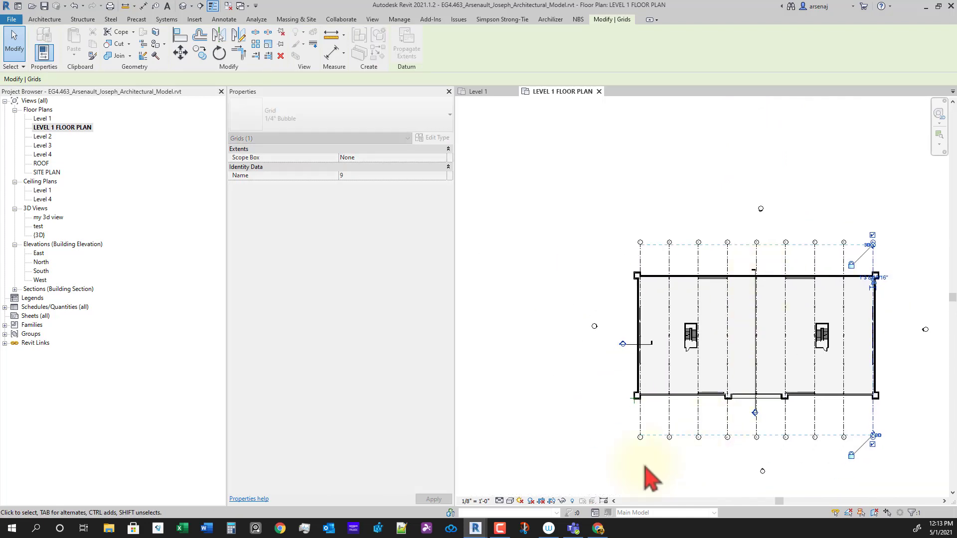
# Draw a horizontal grid line across the building just south of the north wall, extending past both side walls.
pyautogui.scroll(2, 663, 449)
pyautogui.click(598, 309)
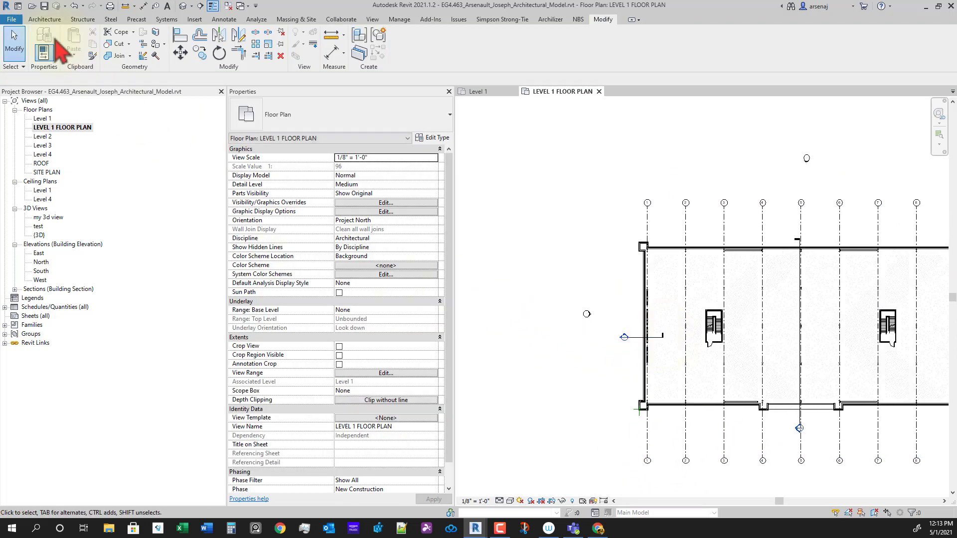
pyautogui.click(41, 20)
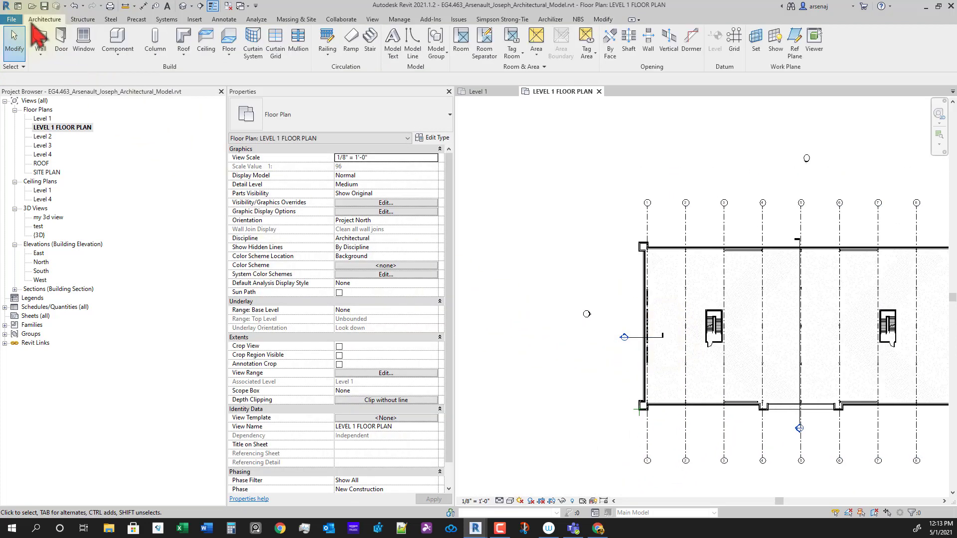
pyautogui.click(734, 42)
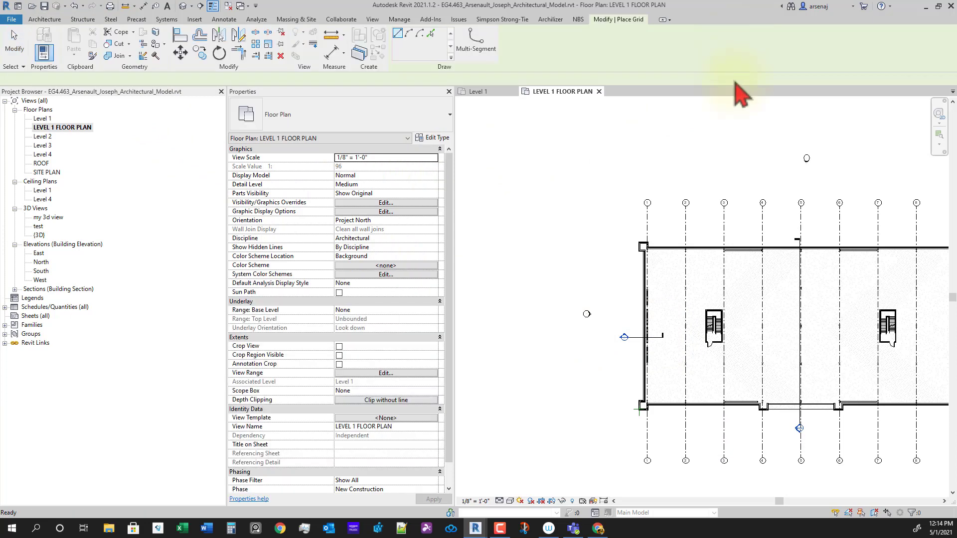
pyautogui.click(588, 259)
pyautogui.scroll(-2, 816, 274)
pyautogui.moveTo(848, 295); pyautogui.dragTo(809, 319, button='middle')
pyautogui.click(882, 240)
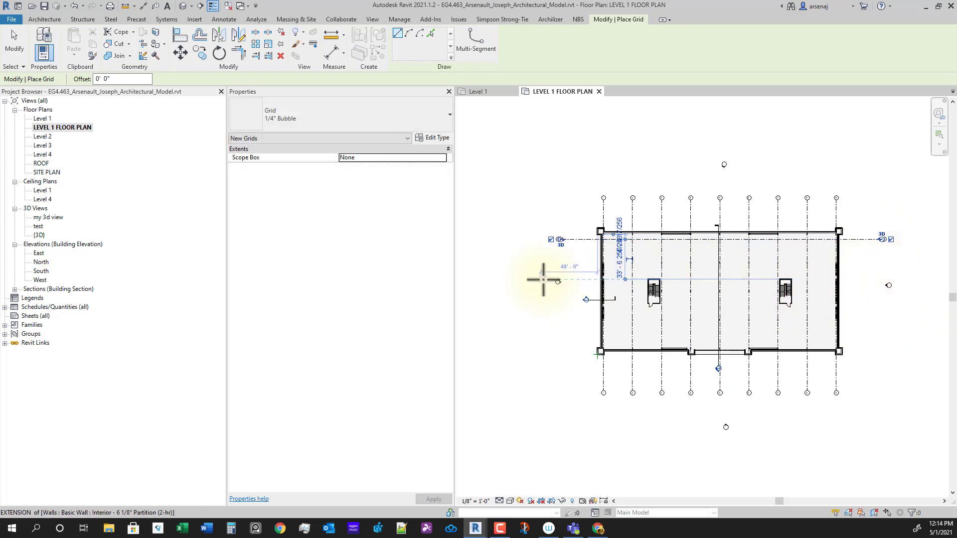
pyautogui.press('Escape')
pyautogui.press('Escape')
# Rename the horizontal grid line as A in its west bubble.
pyautogui.scroll(1, 582, 273)
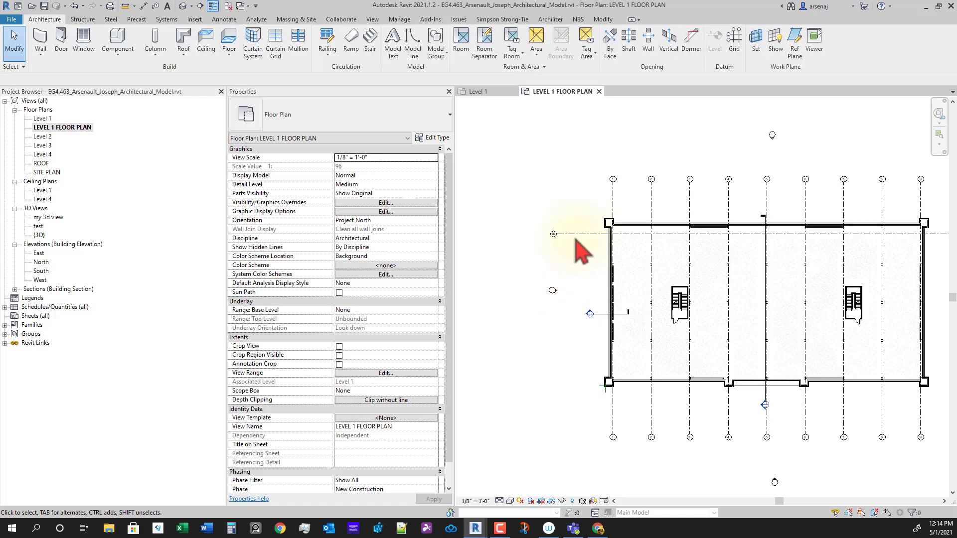
pyautogui.click(571, 233)
pyautogui.scroll(5, 563, 240)
pyautogui.click(544, 188)
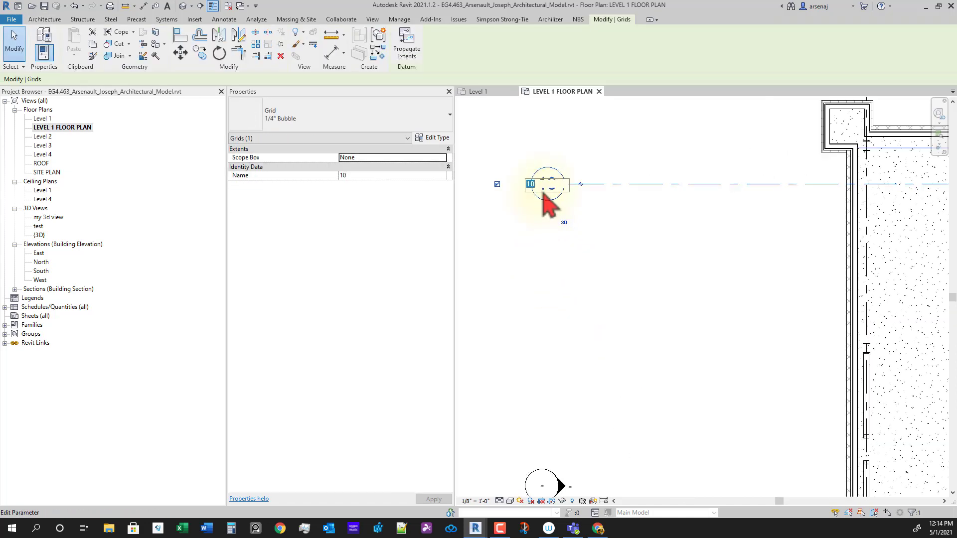
pyautogui.press('Return')
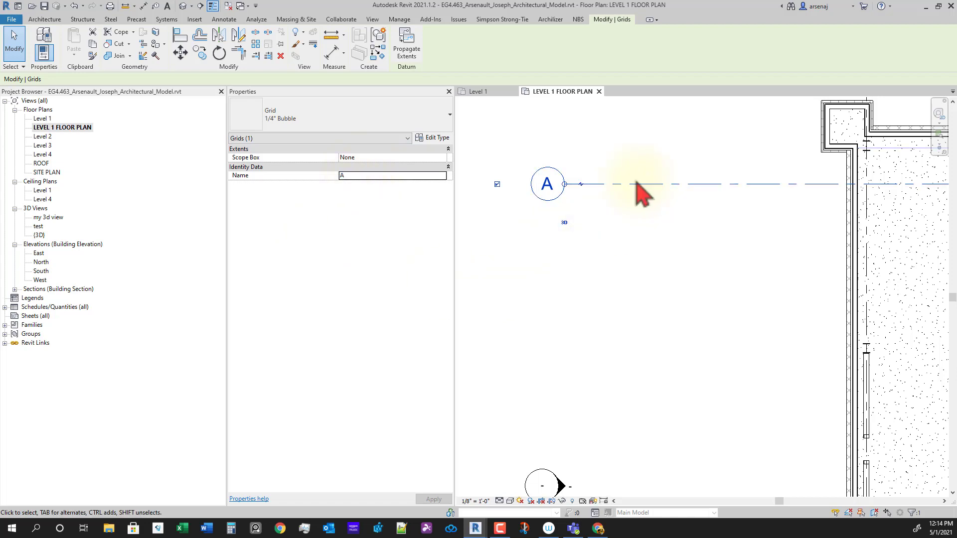
pyautogui.click(547, 186)
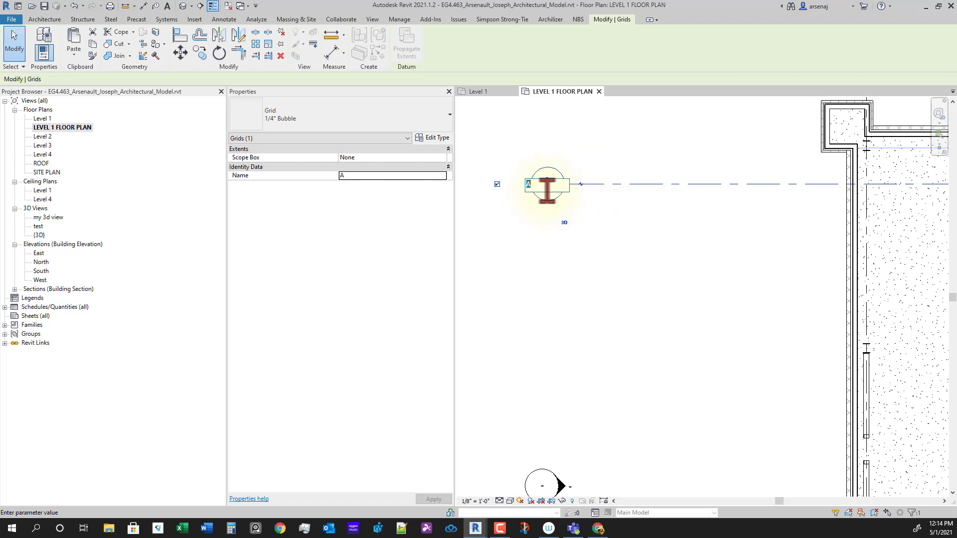
pyautogui.click(627, 243)
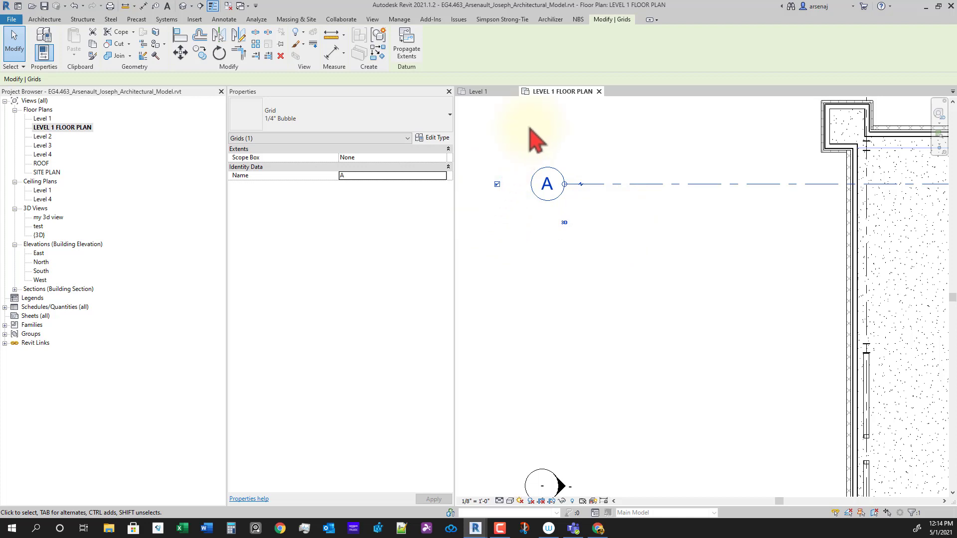
# Align grid line A with the horizontal centerline of the northwest corner steel column and end the Align command.
pyautogui.click(180, 35)
pyautogui.scroll(8, 694, 267)
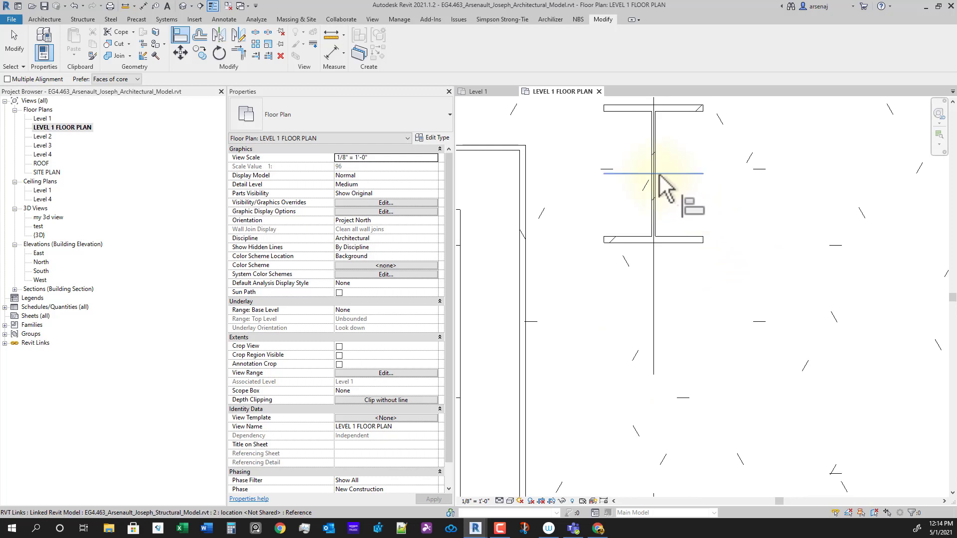
pyautogui.click(659, 175)
pyautogui.scroll(-5, 718, 220)
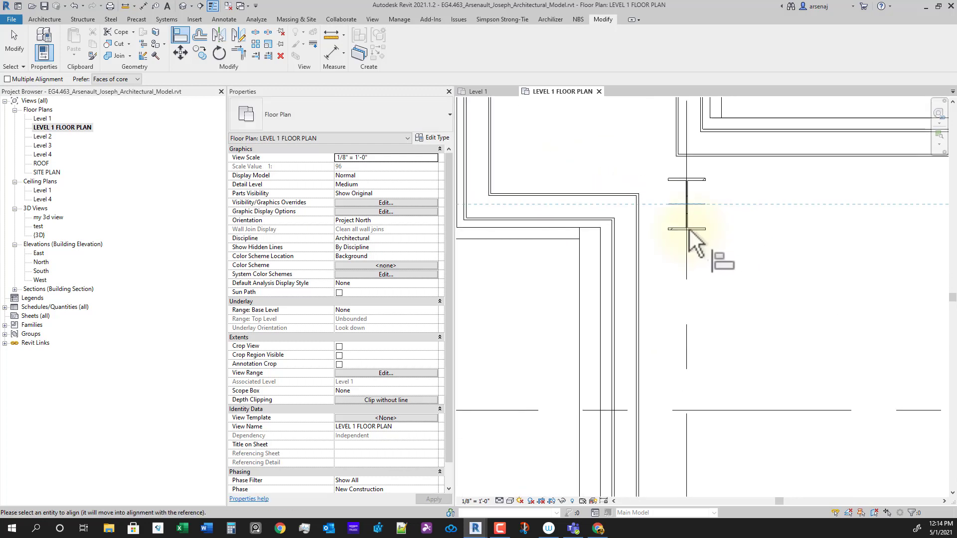
pyautogui.scroll(-3, 719, 318)
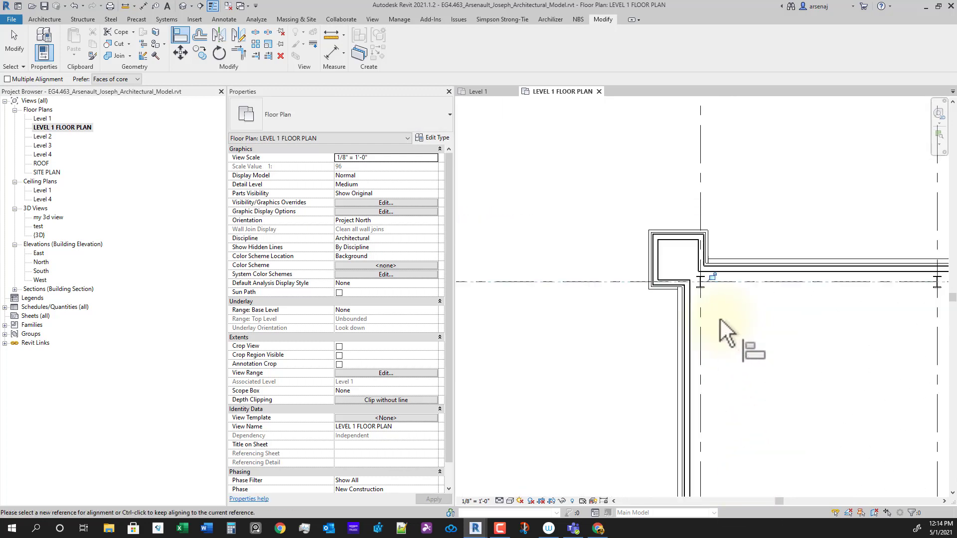
pyautogui.moveTo(720, 318); pyautogui.dragTo(693, 301, button='middle')
pyautogui.scroll(-4, 668, 311)
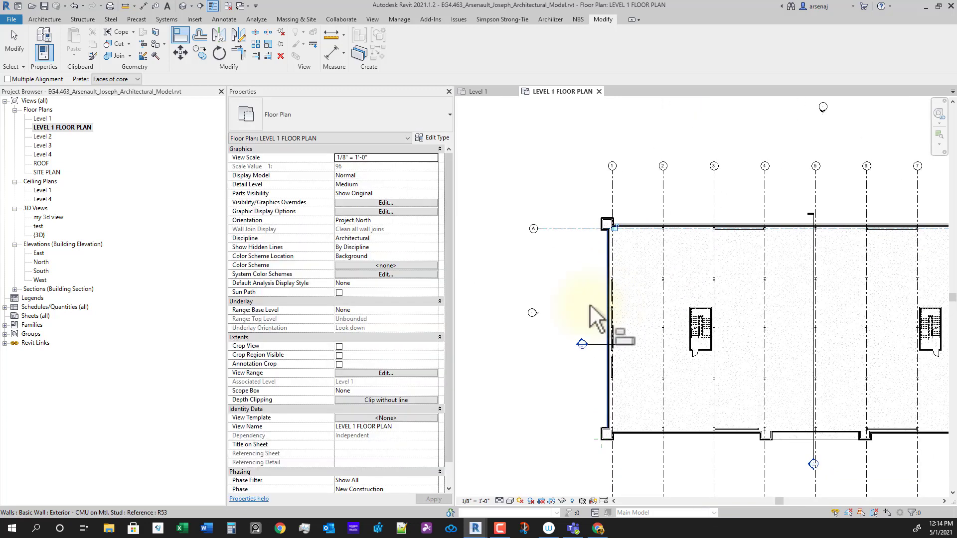
pyautogui.press('Escape')
pyautogui.press('Escape')
# Copy grid line A in Multiple mode from the northwest corner column's center to the center of the second column along the west wall.
pyautogui.click(566, 230)
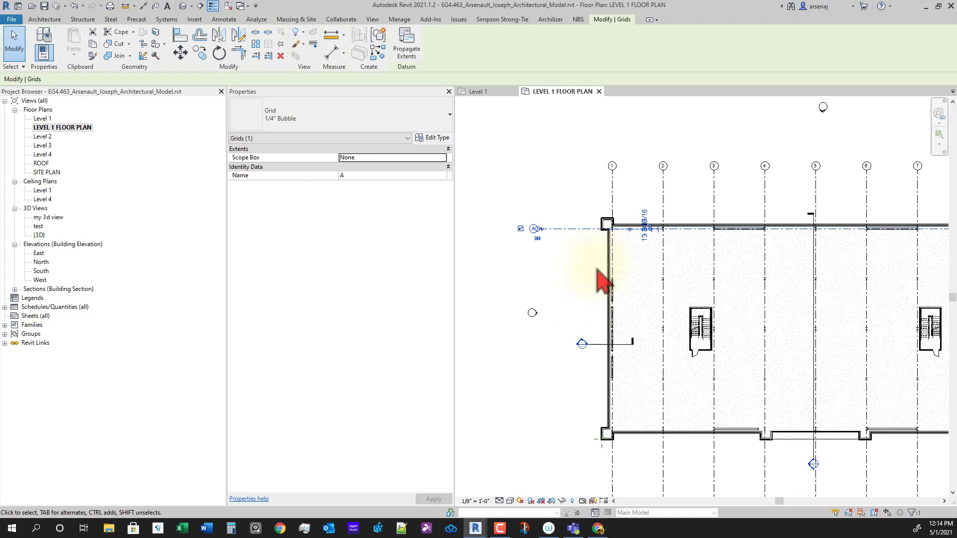
pyautogui.click(199, 52)
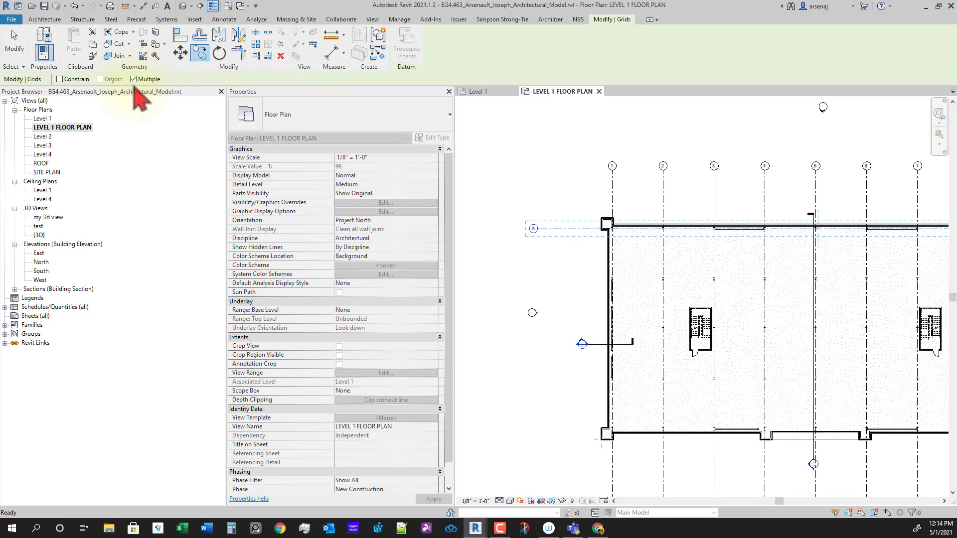
pyautogui.moveTo(617, 322); pyautogui.dragTo(548, 293, button='middle')
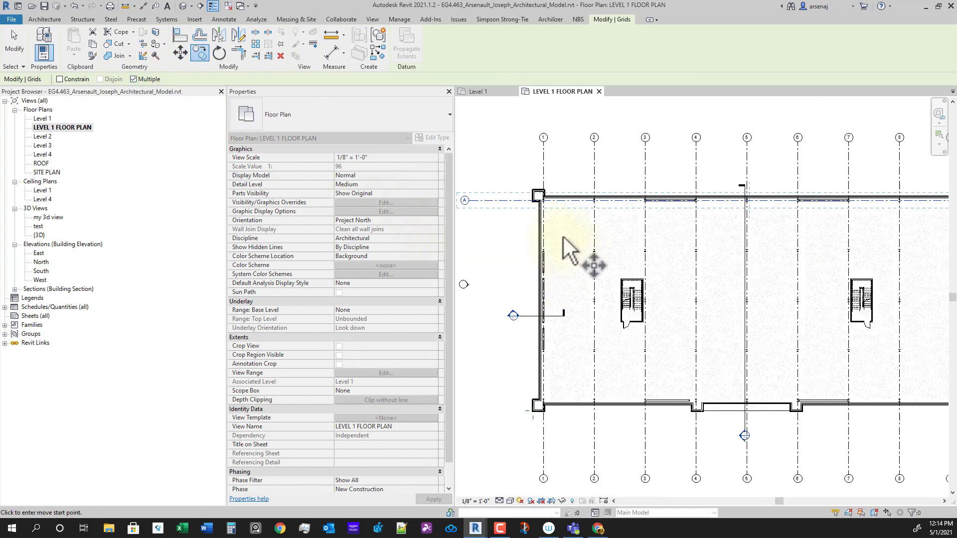
pyautogui.scroll(6, 563, 236)
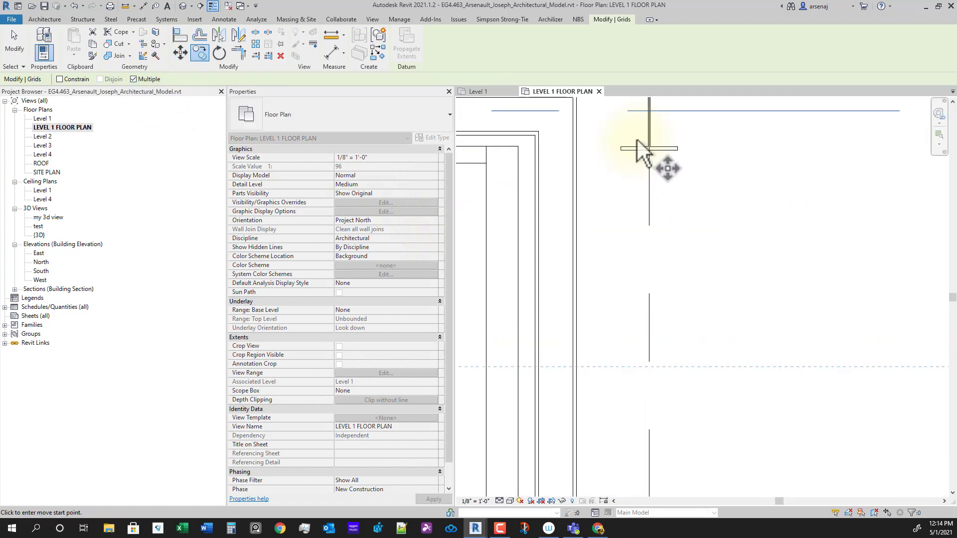
pyautogui.moveTo(640, 138); pyautogui.dragTo(638, 264, button='middle')
pyautogui.scroll(5, 638, 262)
pyautogui.click(656, 172)
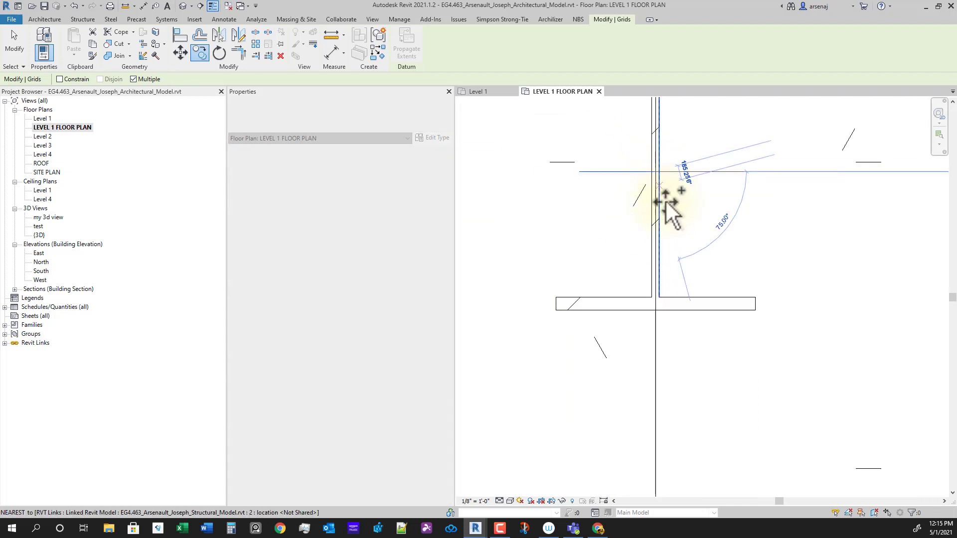
pyautogui.scroll(-8, 683, 271)
pyautogui.moveTo(728, 471); pyautogui.dragTo(695, 306, button='middle')
pyautogui.moveTo(698, 469); pyautogui.dragTo(699, 350, button='middle')
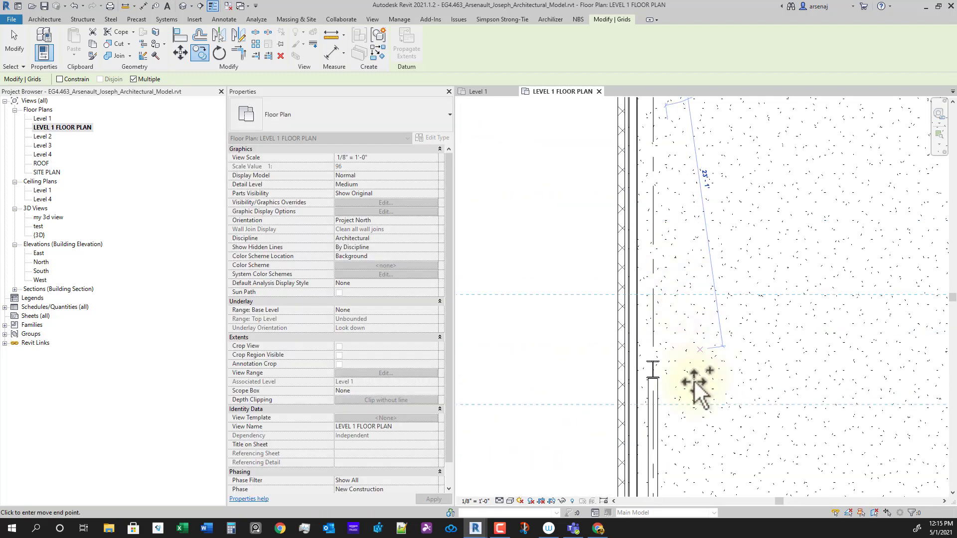
pyautogui.scroll(5, 697, 388)
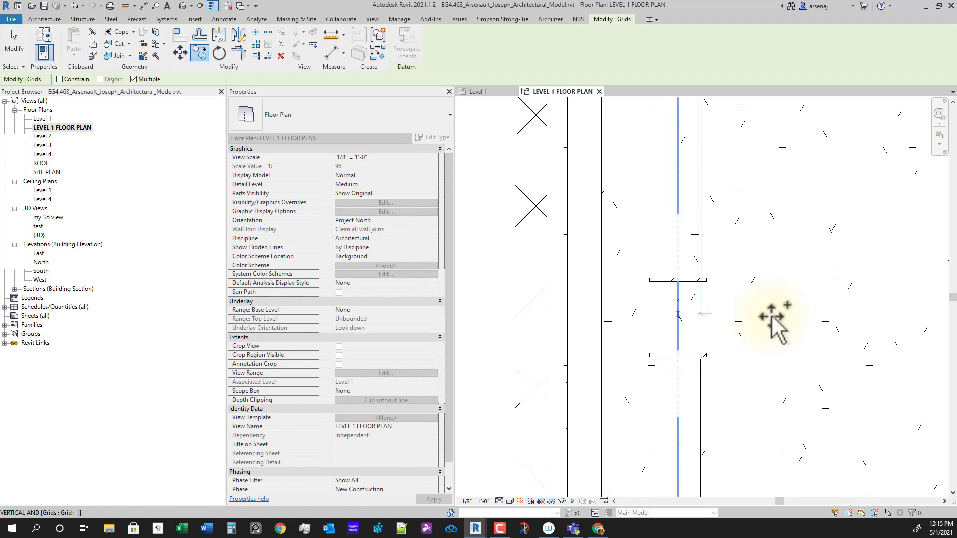
pyautogui.scroll(3, 688, 331)
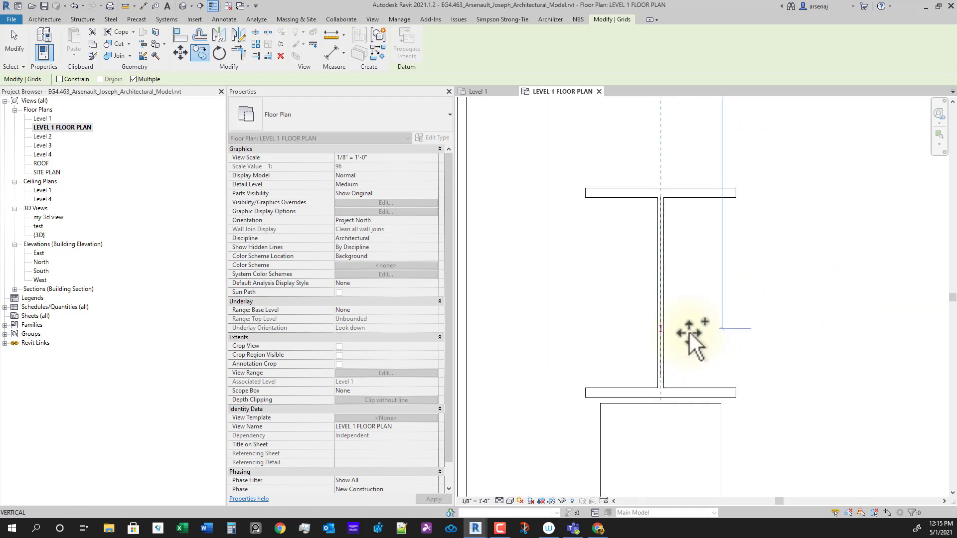
pyautogui.click(661, 293)
# Place copies of grid line A on the centers of the third and fourth steel columns along the west wall.
pyautogui.scroll(-5, 688, 301)
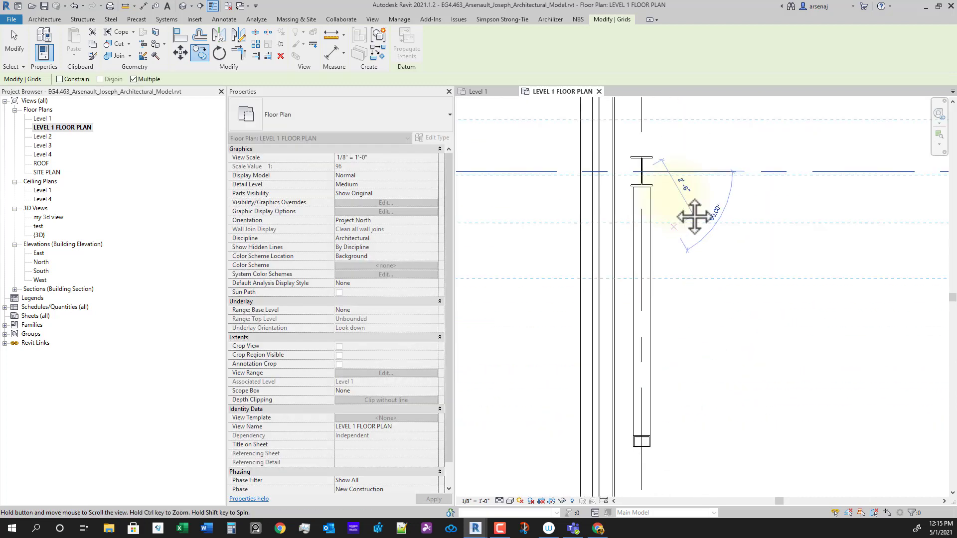
pyautogui.scroll(-3, 692, 414)
pyautogui.scroll(5, 680, 309)
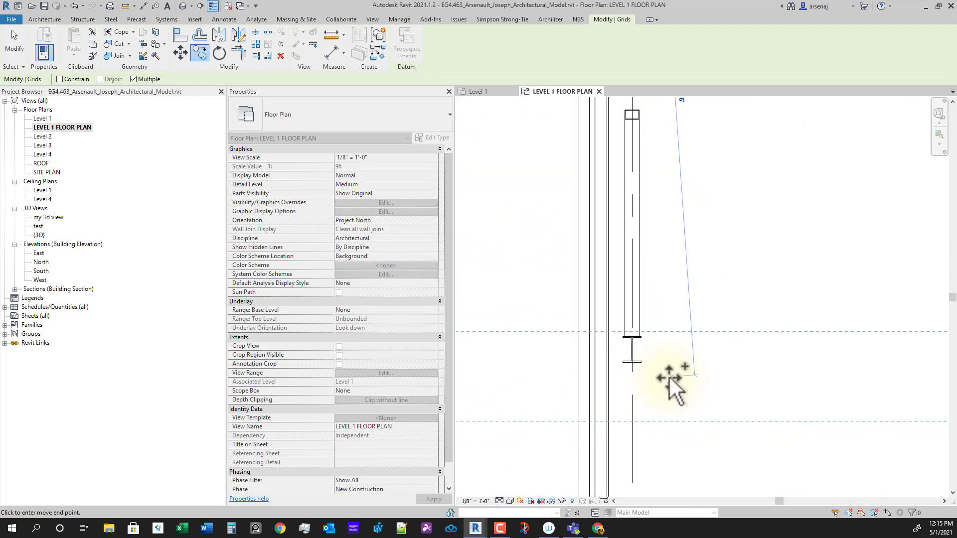
pyautogui.scroll(-5, 668, 369)
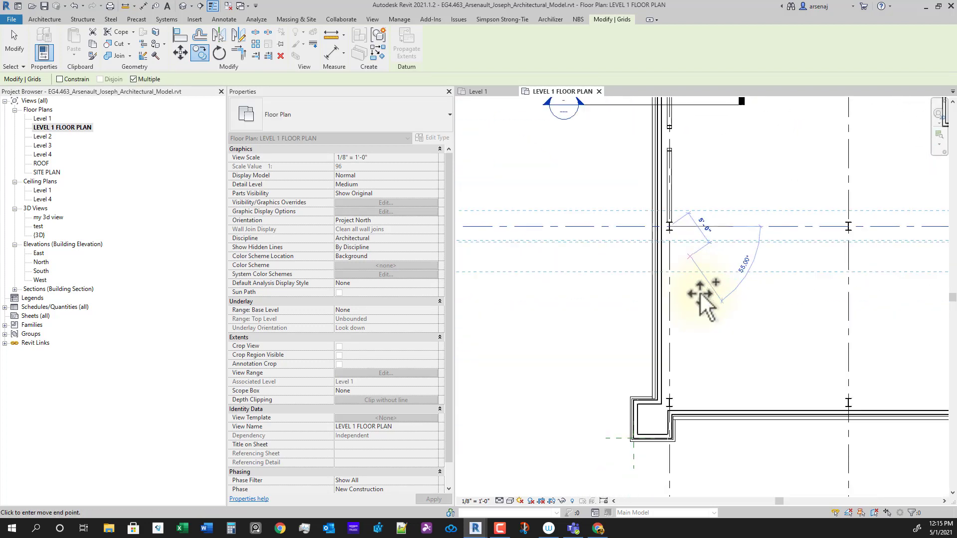
# Place the last horizontal grid copy on the center of the southwest corner column and end the Copy command.
pyautogui.scroll(-2, 699, 294)
pyautogui.scroll(6, 701, 359)
pyautogui.press('shift')
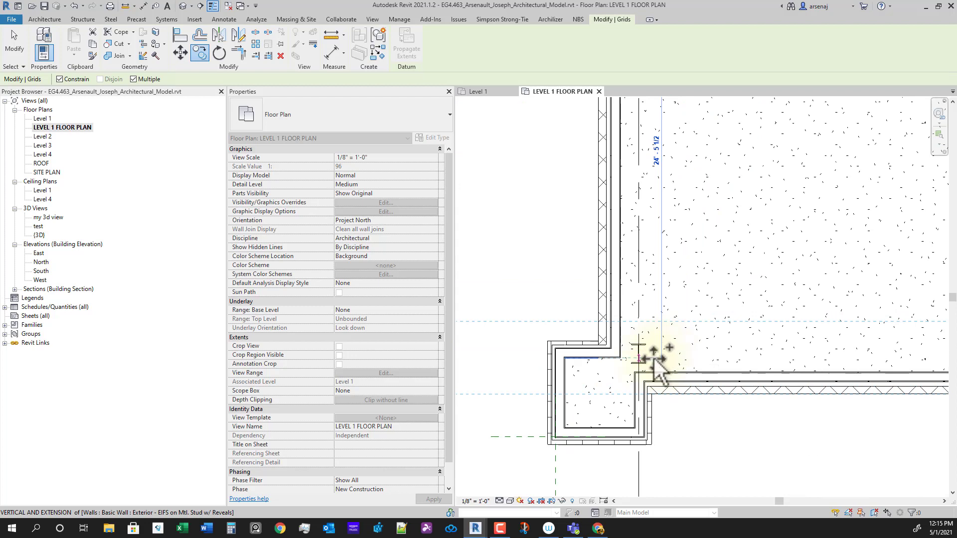
pyautogui.scroll(2, 654, 360)
pyautogui.press('Escape')
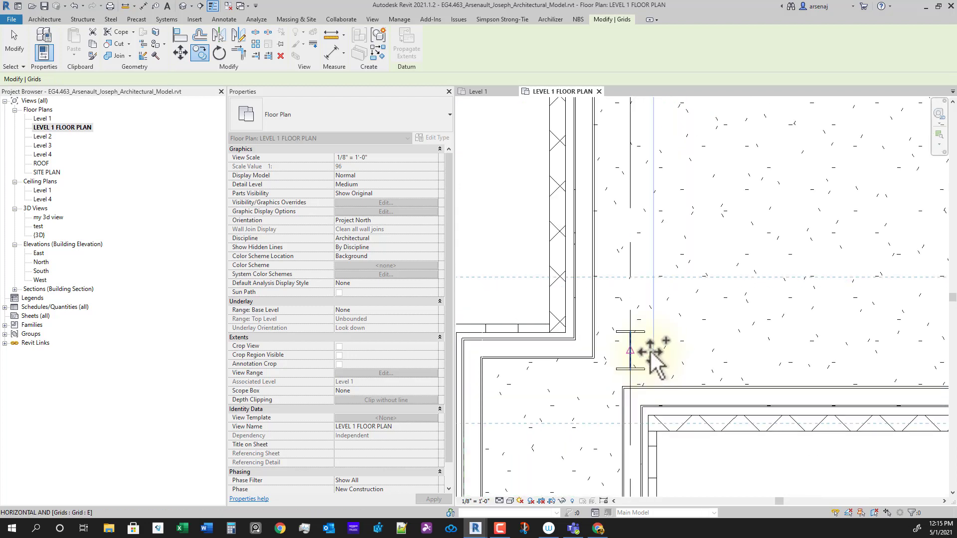
pyautogui.scroll(-5, 655, 360)
pyautogui.press('Escape')
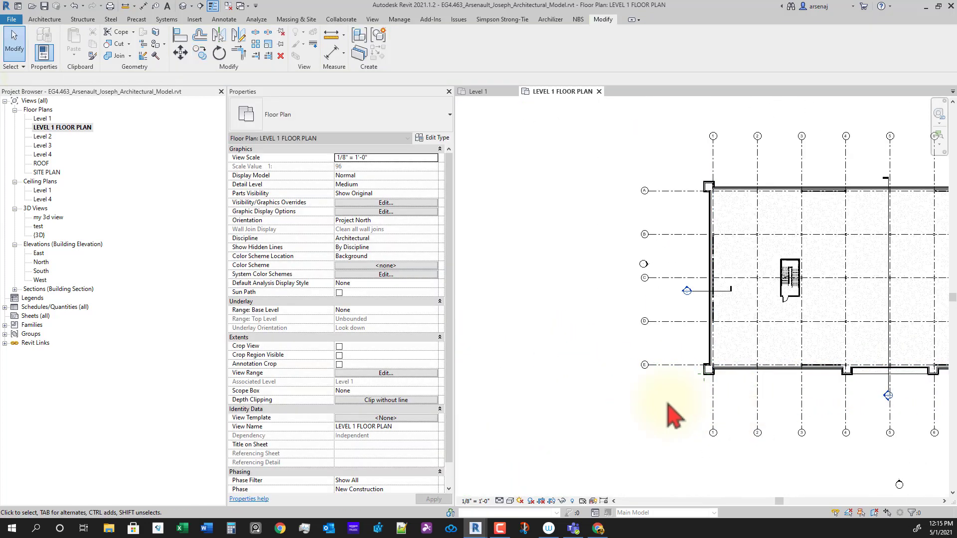
# Select all lettered and numbered grid lines, pin them in place, and clear the selection.
pyautogui.moveTo(673, 399); pyautogui.dragTo(658, 188)
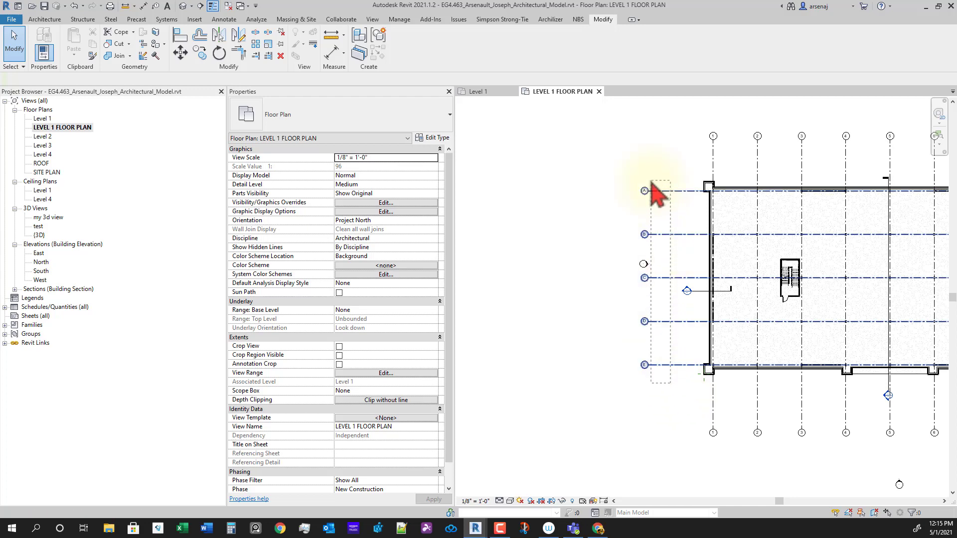
pyautogui.click(682, 394)
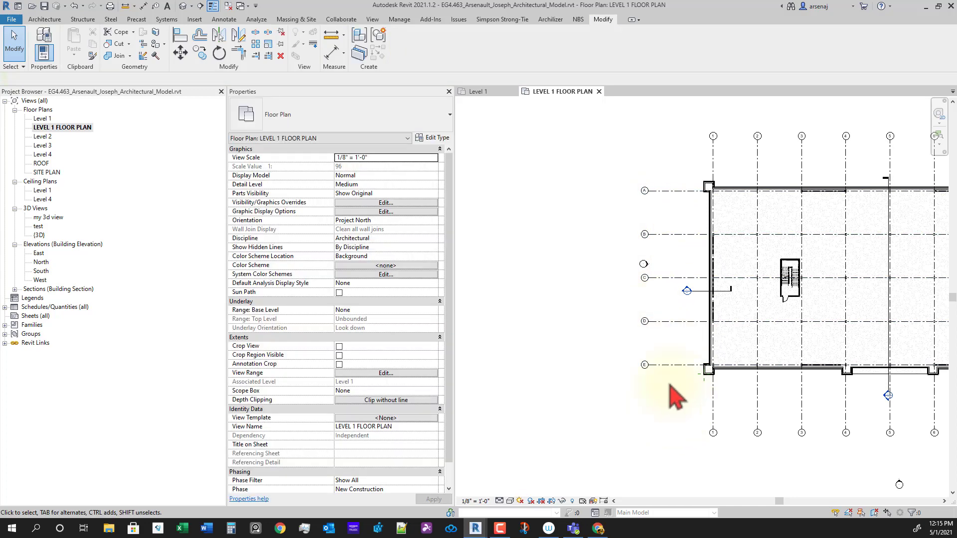
pyautogui.moveTo(669, 384); pyautogui.dragTo(661, 185)
pyautogui.press('z')
pyautogui.press('f')
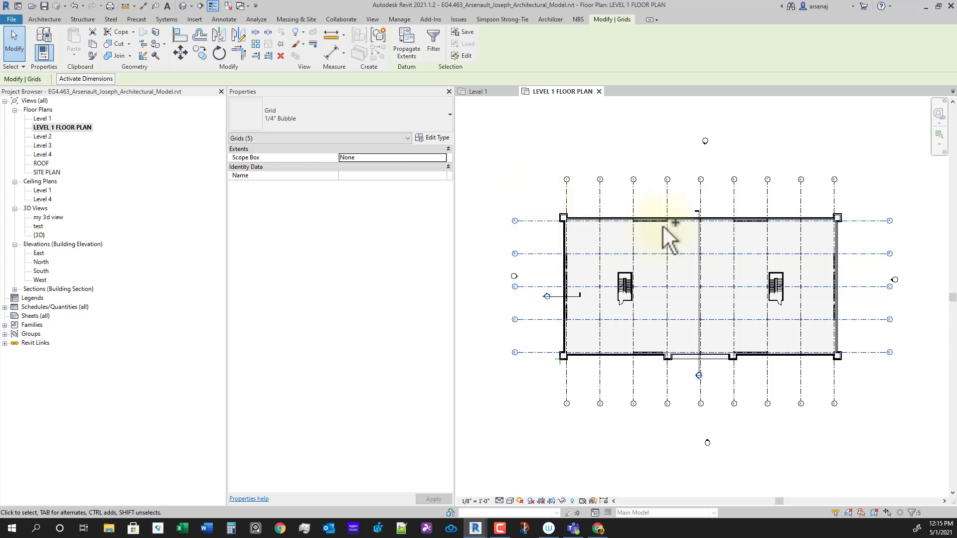
pyautogui.moveTo(858, 196); pyautogui.dragTo(518, 203)
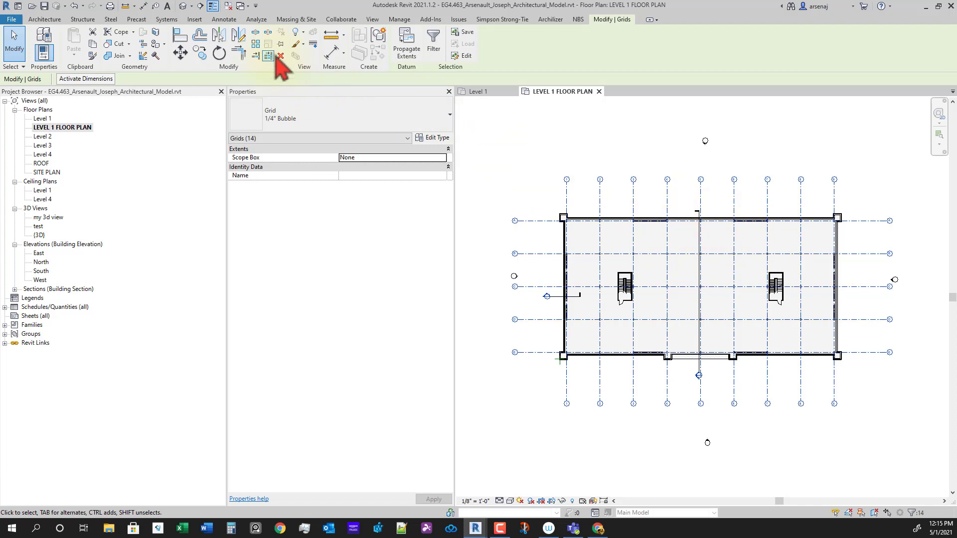
pyautogui.click(632, 447)
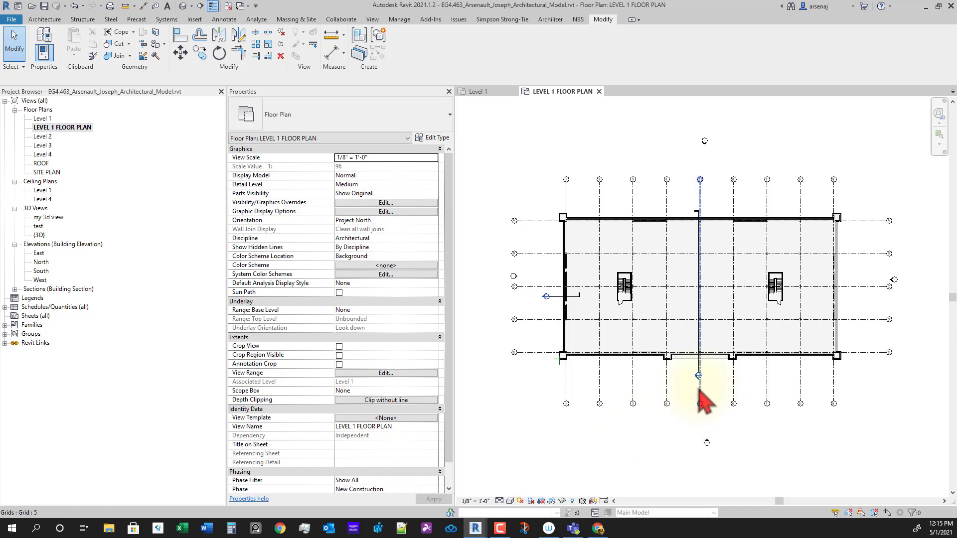
# Select grid line 5 to check its pin, then inspect the grid intersection at the southwest corner column.
pyautogui.click(698, 390)
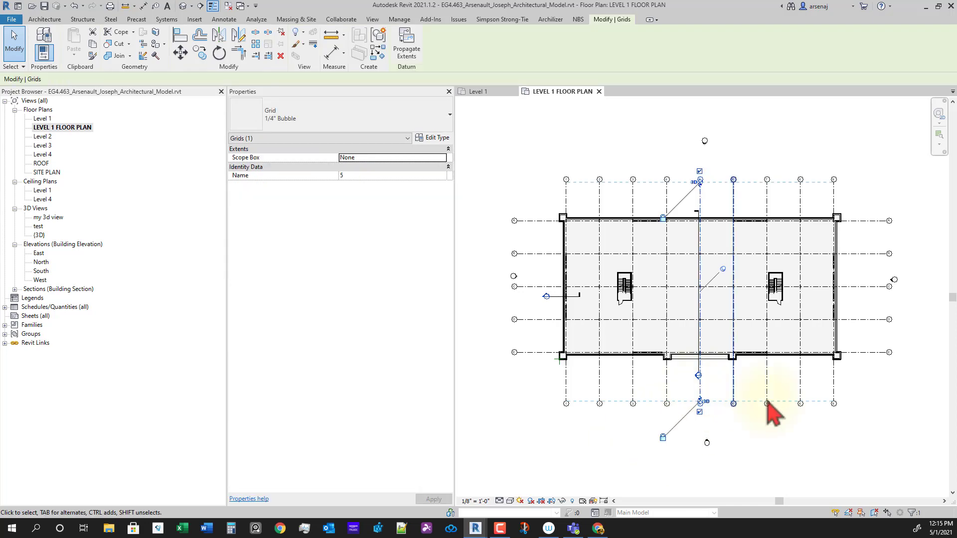
pyautogui.click(842, 386)
pyautogui.scroll(5, 566, 371)
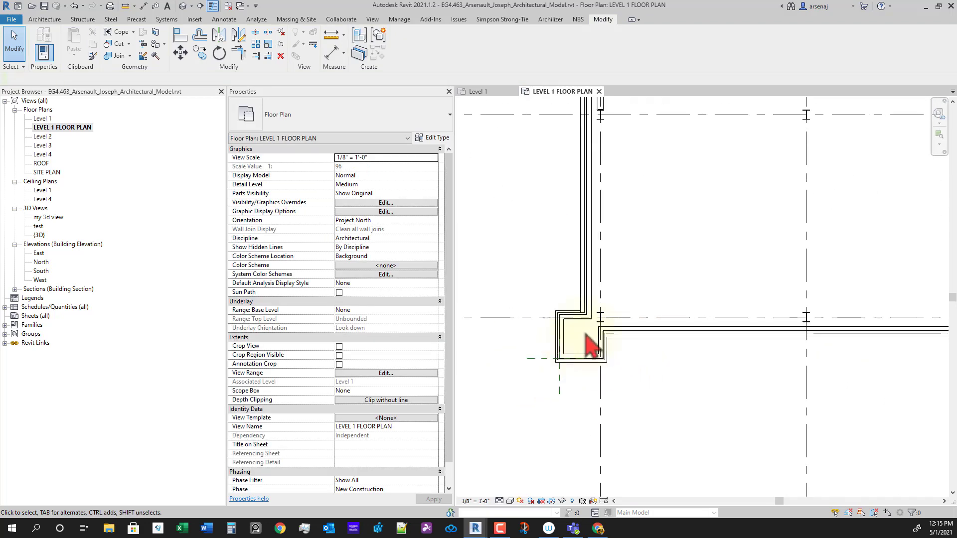
pyautogui.scroll(-6, 588, 336)
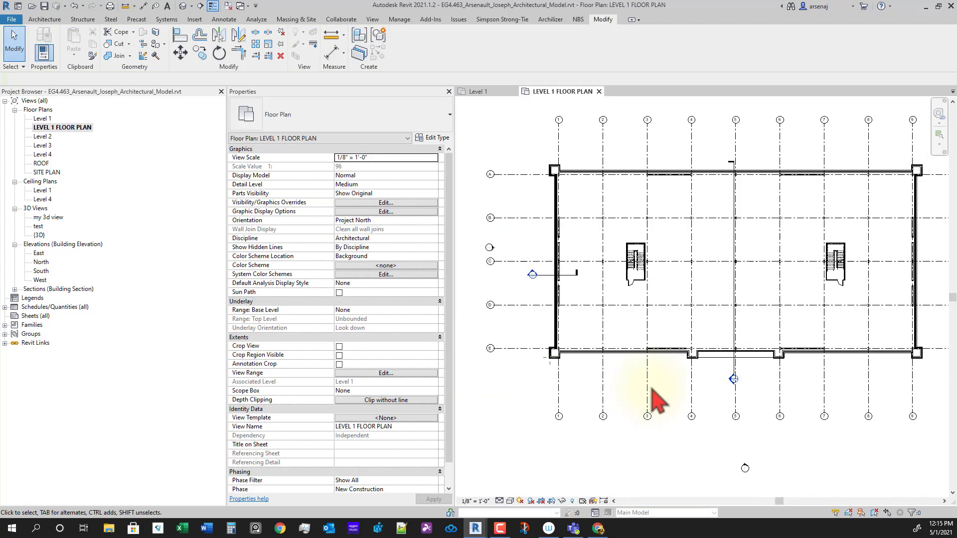
# Start an architectural wall on the LEVEL 1 FLOOR PLAN using the Curtain Wall: Storefront type.
pyautogui.scroll(-4, 651, 398)
pyautogui.moveTo(614, 452); pyautogui.dragTo(698, 468, button='middle')
pyautogui.moveTo(795, 443); pyautogui.dragTo(781, 444, button='middle')
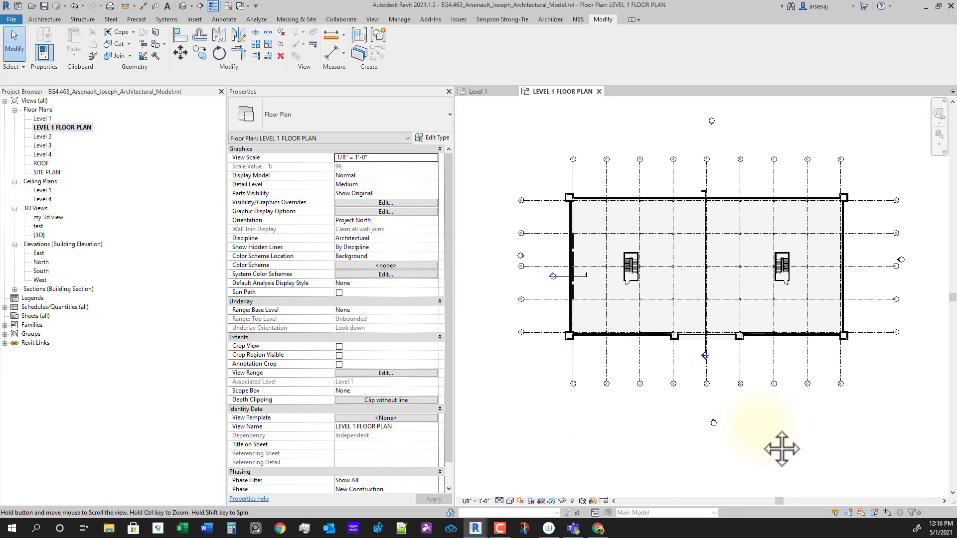
pyautogui.scroll(4, 752, 433)
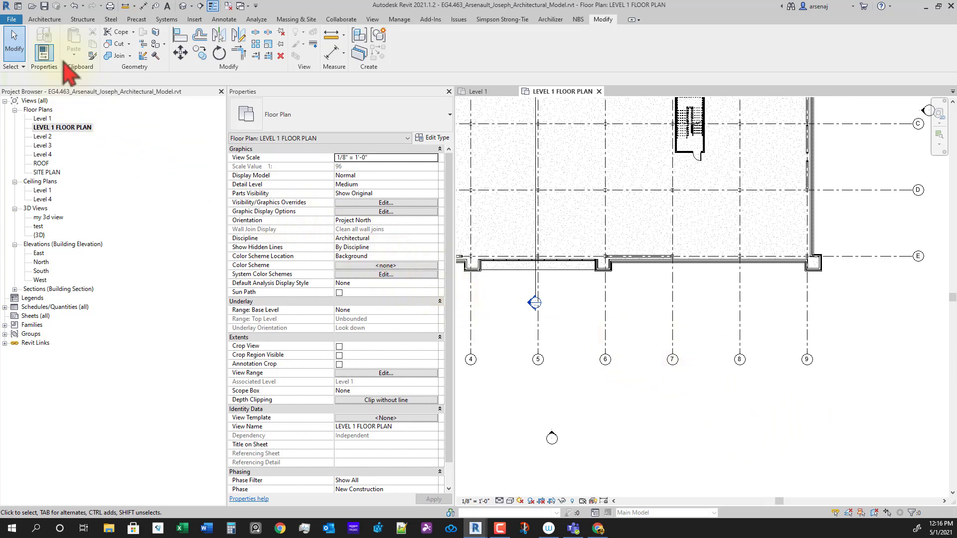
pyautogui.click(50, 19)
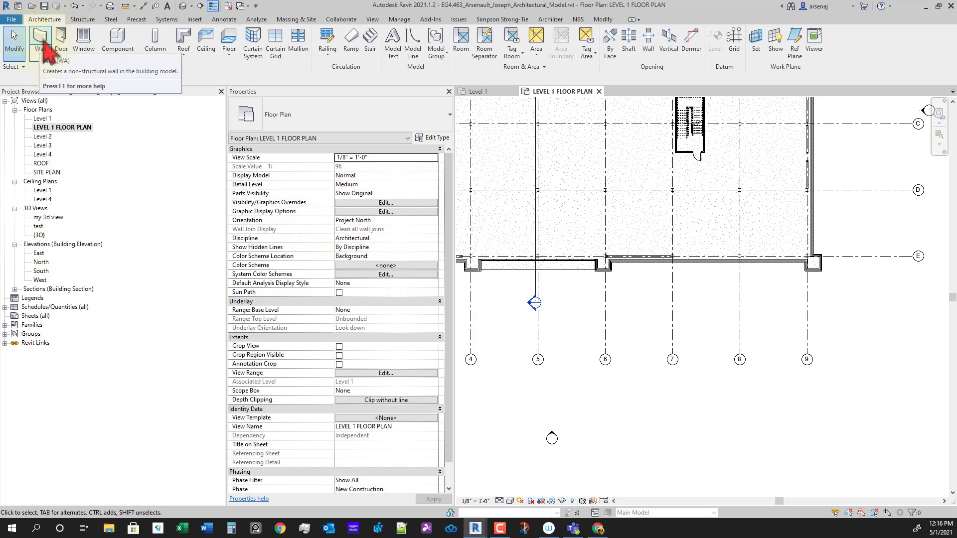
pyautogui.click(42, 41)
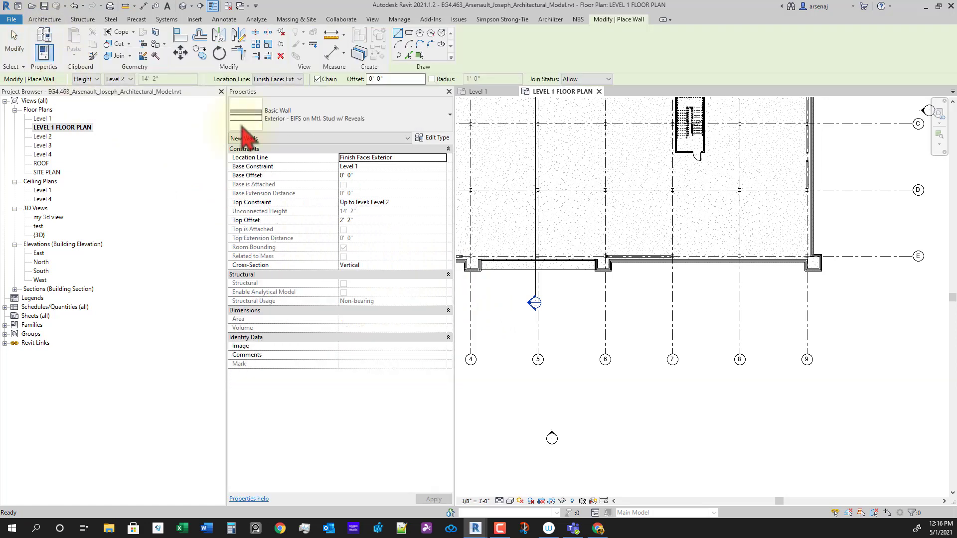
pyautogui.click(363, 115)
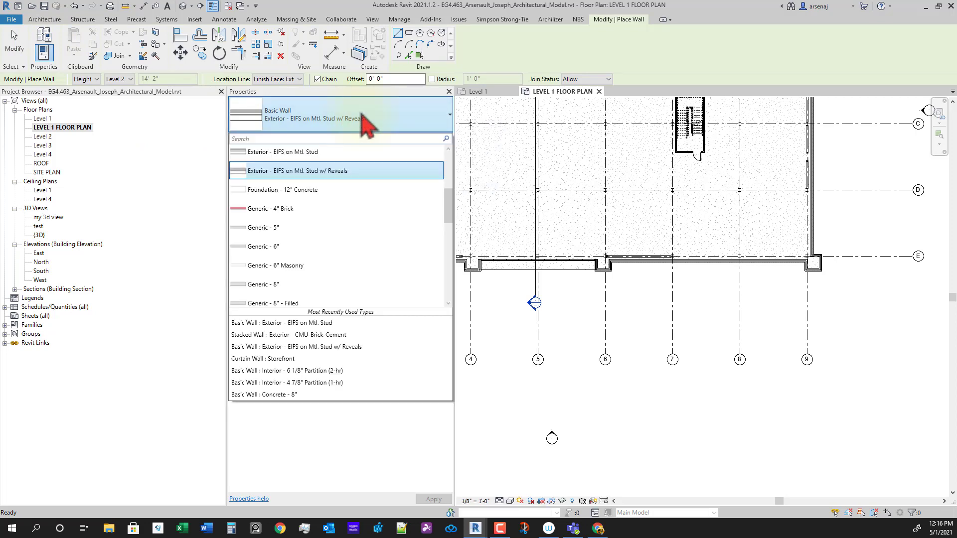
pyautogui.scroll(-8, 384, 225)
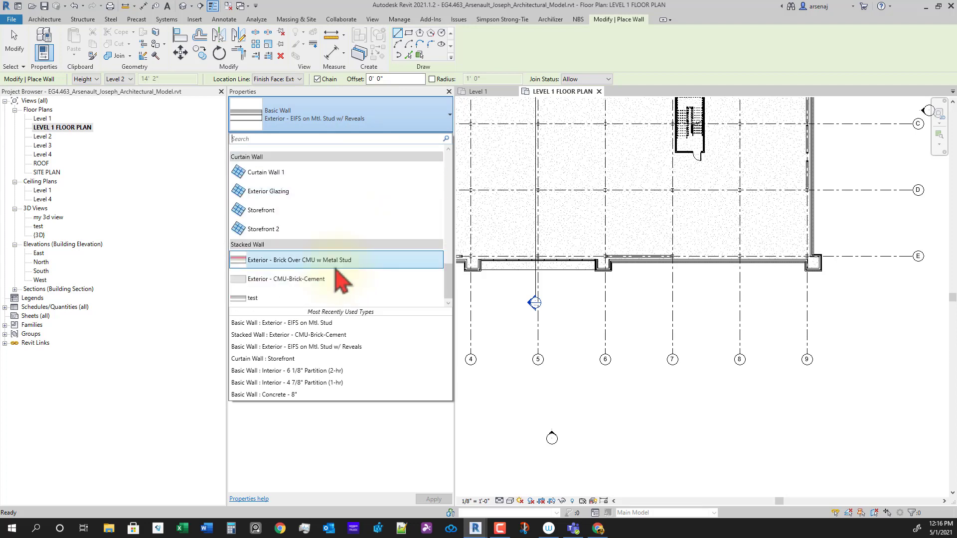
pyautogui.click(294, 219)
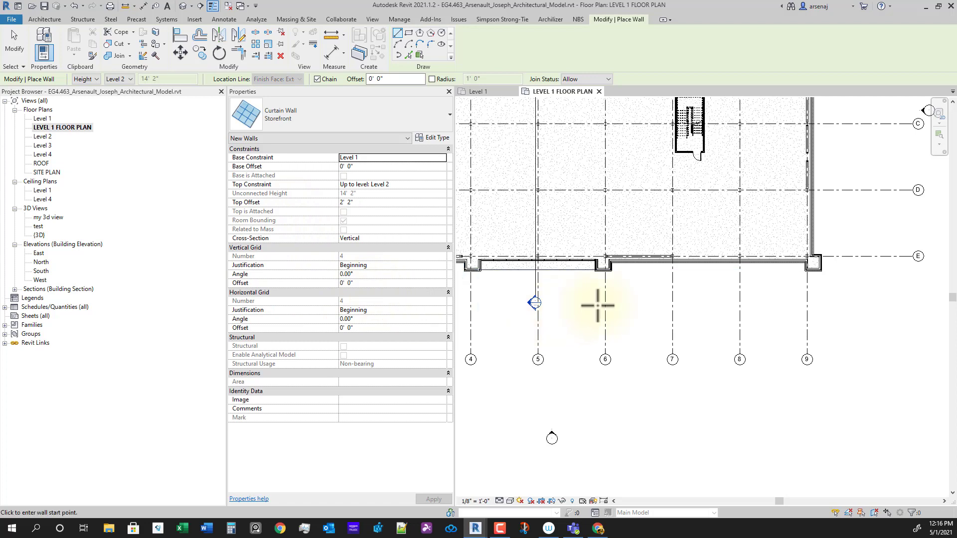
# Draw a horizontal storefront wall 19'-4" long outside the south wall between grid lines 7 and 8, and end the Wall command.
pyautogui.scroll(5, 662, 302)
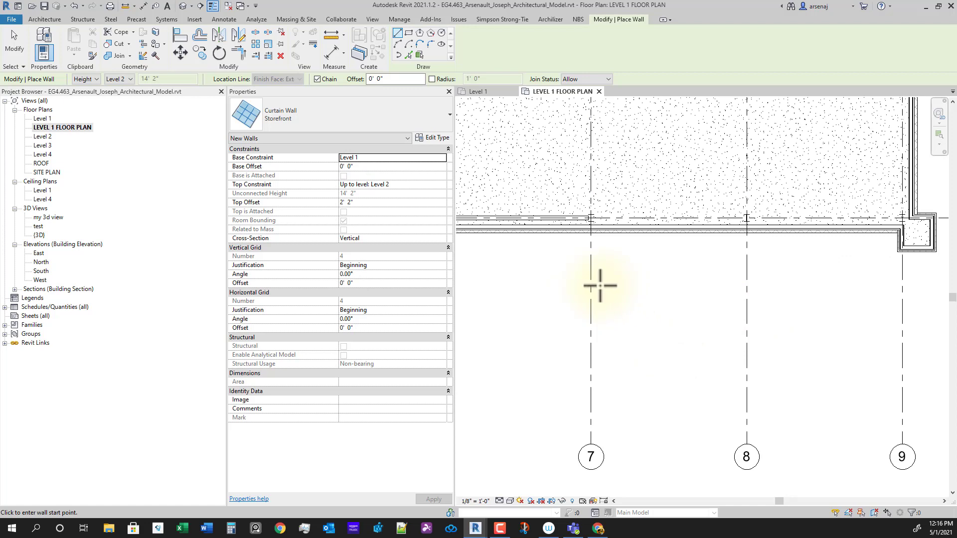
pyautogui.click(600, 286)
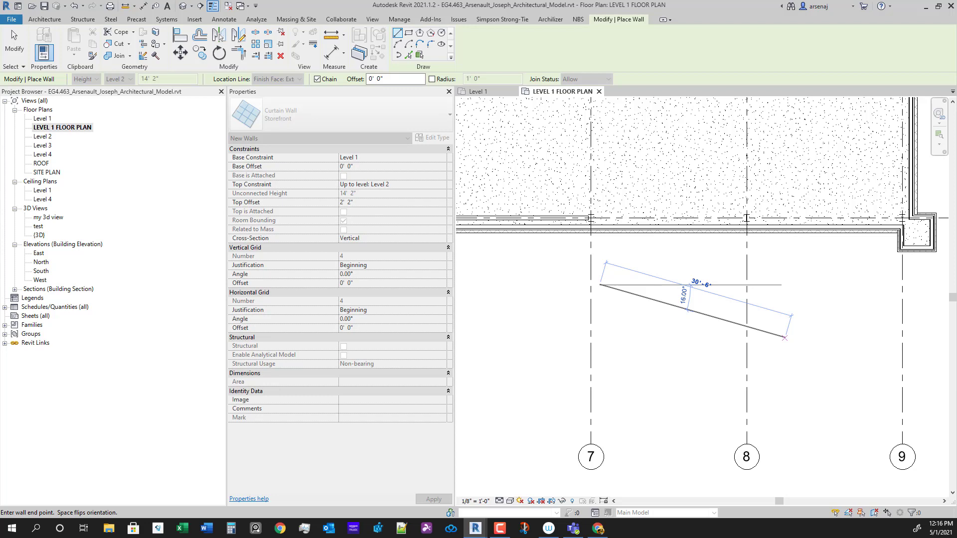
pyautogui.scroll(-1, 702, 368)
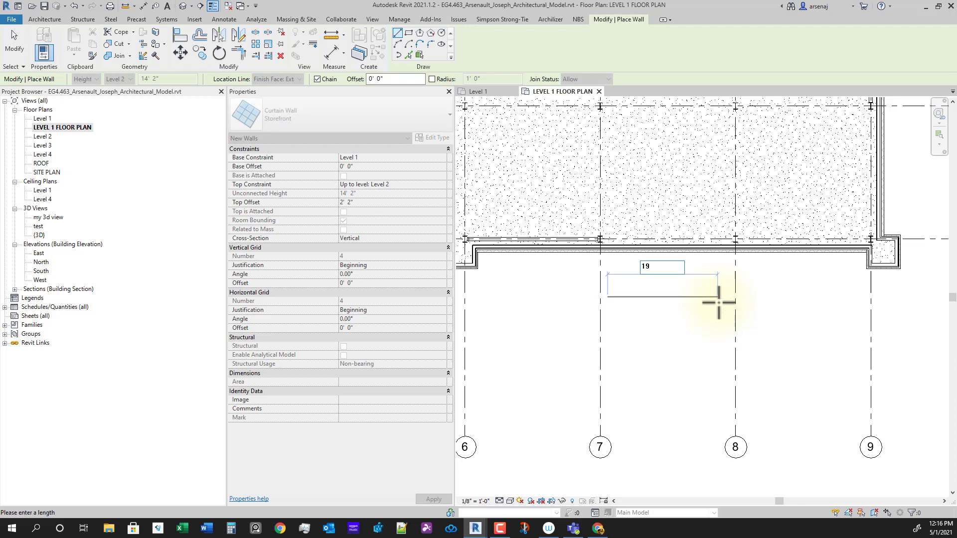
pyautogui.press('Return')
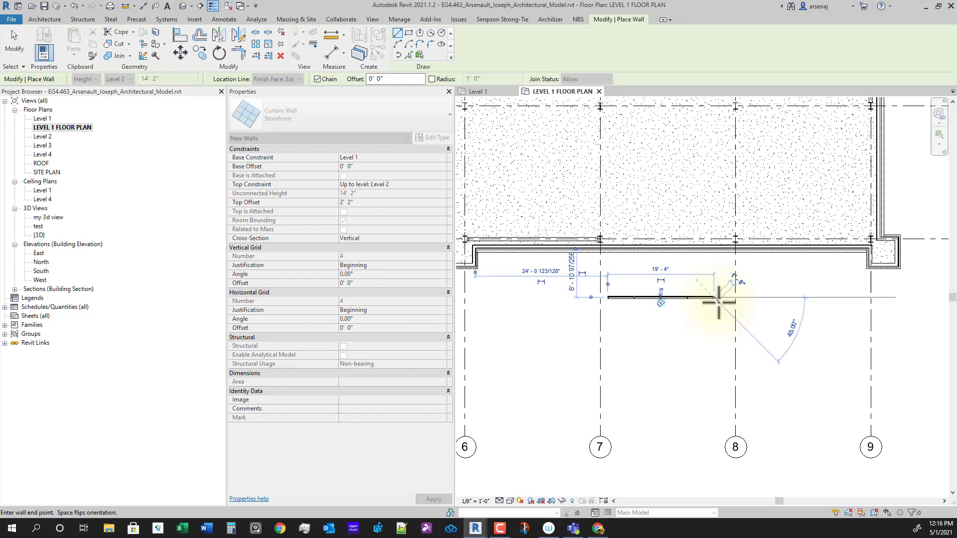
pyautogui.press('Escape')
pyautogui.press('Escape')
# Select the new storefront wall and flip its interior/exterior orientation.
pyautogui.scroll(3, 708, 327)
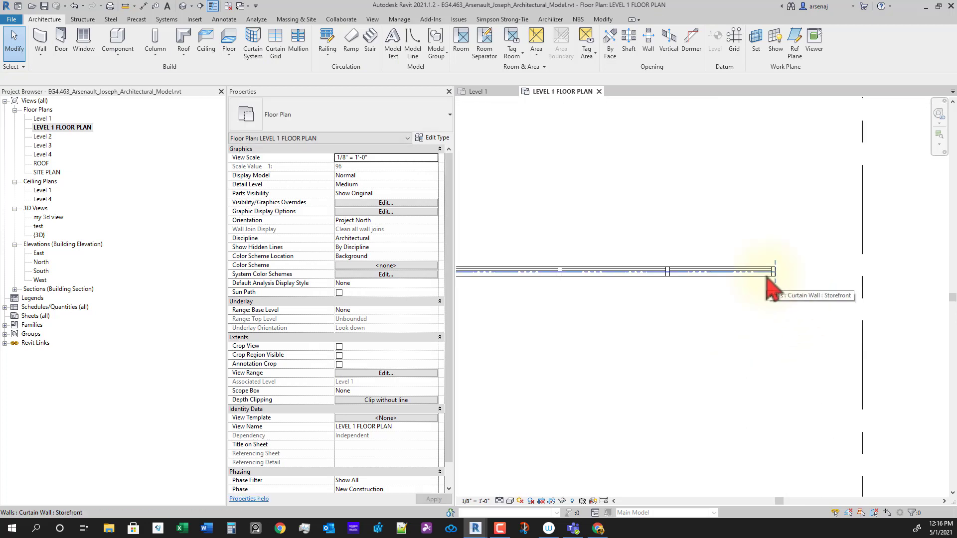
pyautogui.scroll(-3, 736, 279)
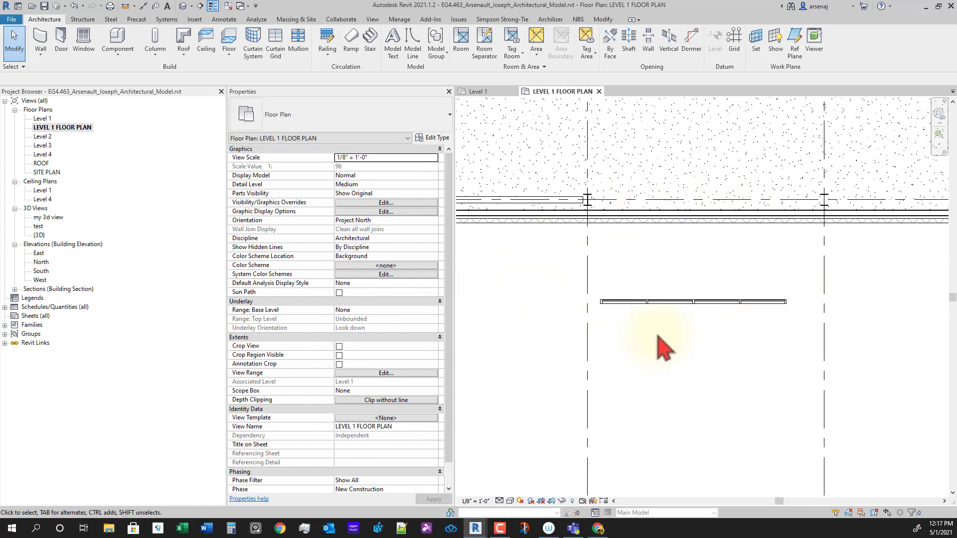
pyautogui.click(771, 302)
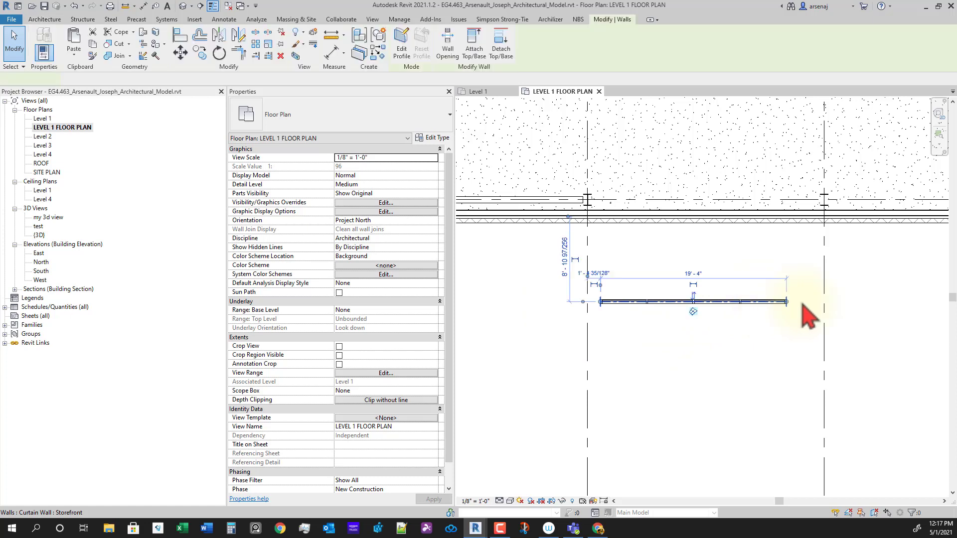
pyautogui.press('Escape')
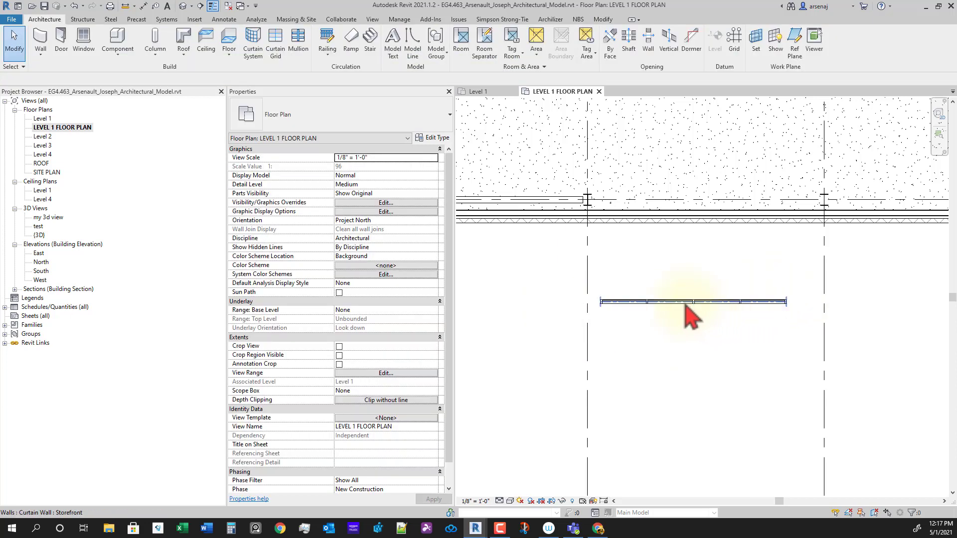
pyautogui.scroll(3, 686, 306)
pyautogui.scroll(-3, 728, 310)
pyautogui.scroll(3, 777, 321)
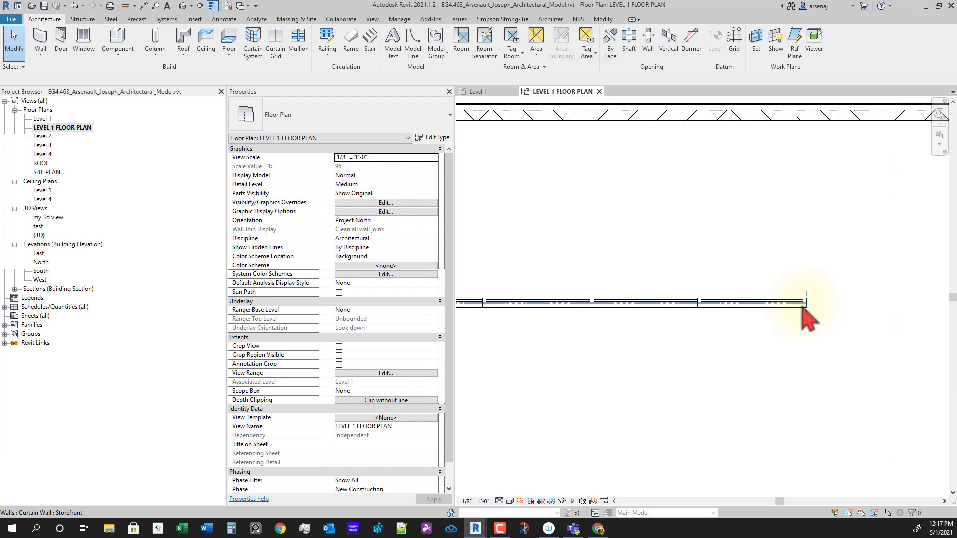
pyautogui.click(802, 305)
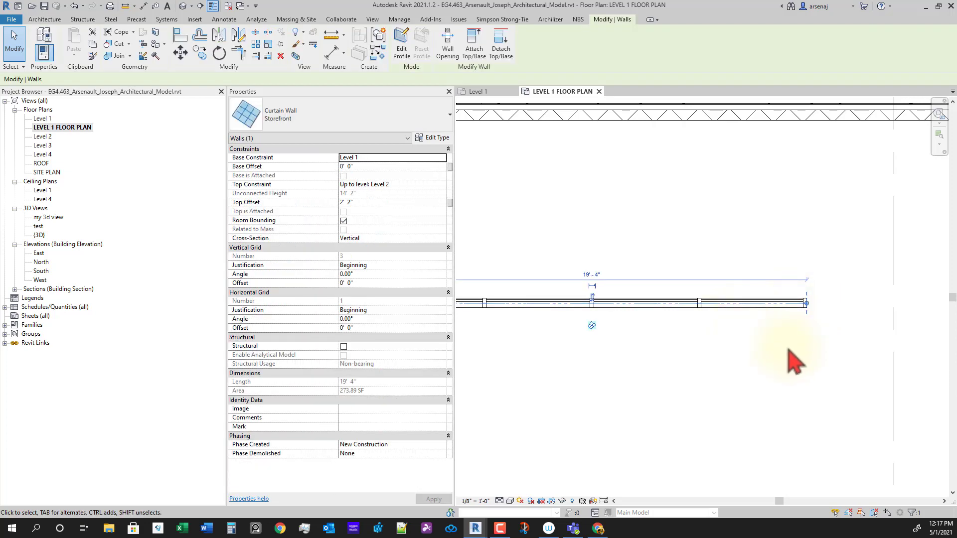
pyautogui.press('space')
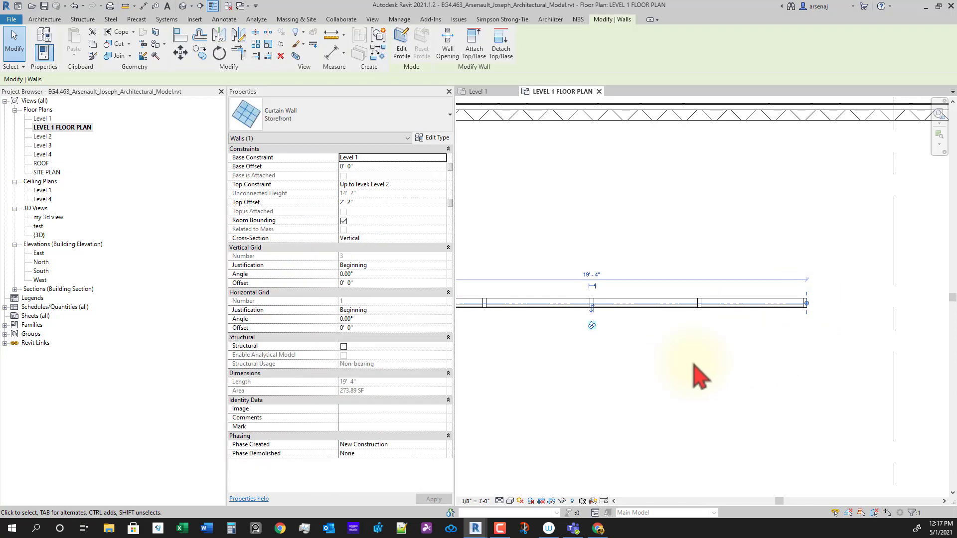
# Inspect a glazed panel at the east end of the storefront to check which side the glass is on.
pyautogui.scroll(4, 737, 314)
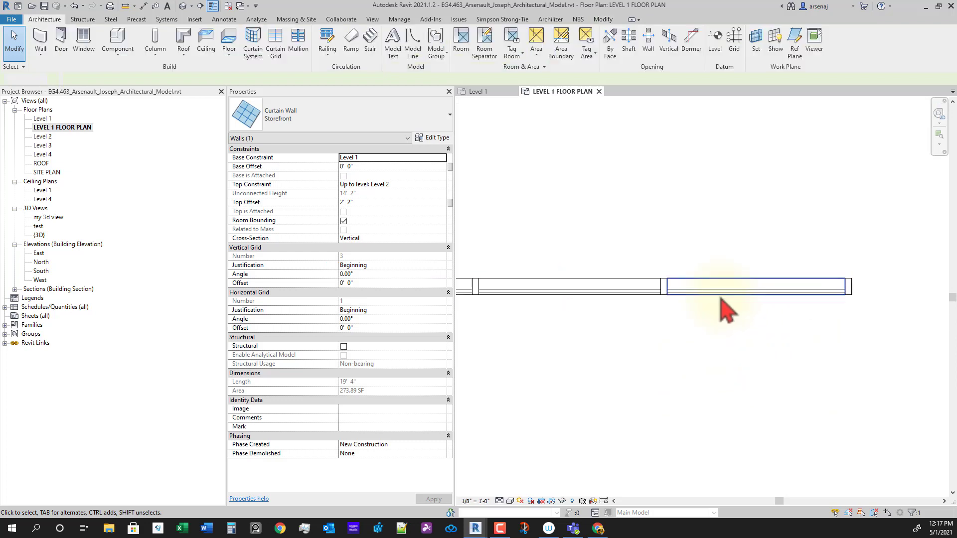
pyautogui.press('Escape')
pyautogui.press('Tab')
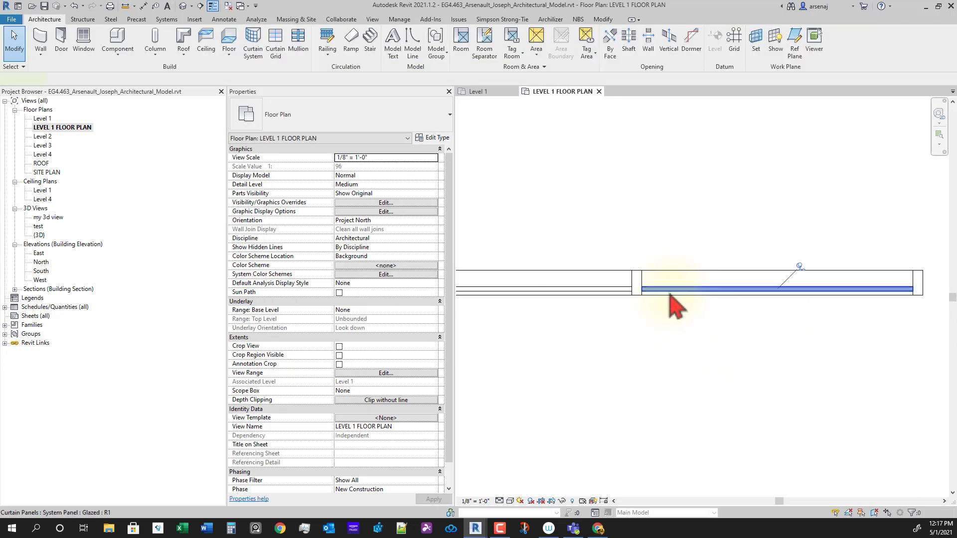
pyautogui.click(673, 298)
pyautogui.press('Escape')
pyautogui.scroll(-4, 748, 392)
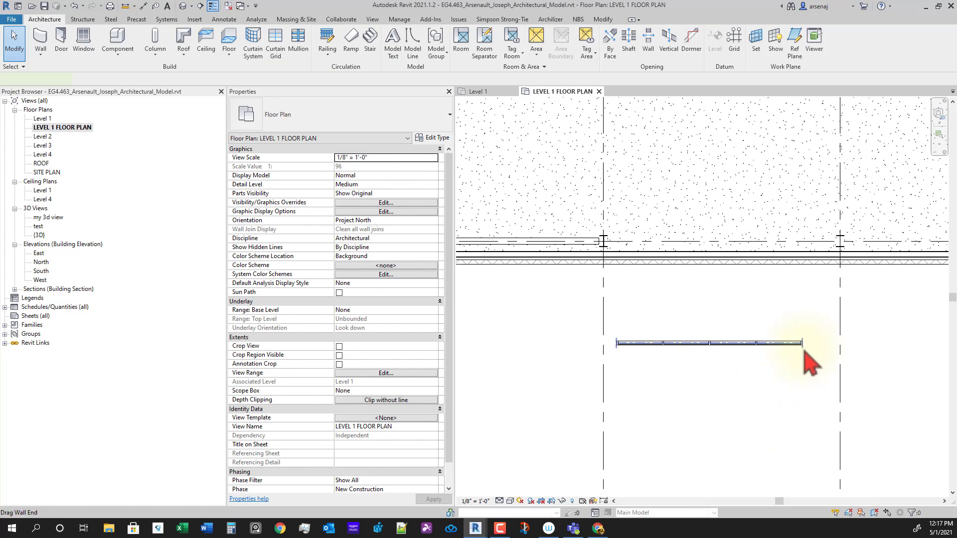
# Move the storefront wall from its east end onto the centerline of the south exterior wall between grid lines 7 and 8, then deselect it.
pyautogui.click(804, 350)
pyautogui.moveTo(798, 434); pyautogui.dragTo(778, 401, button='middle')
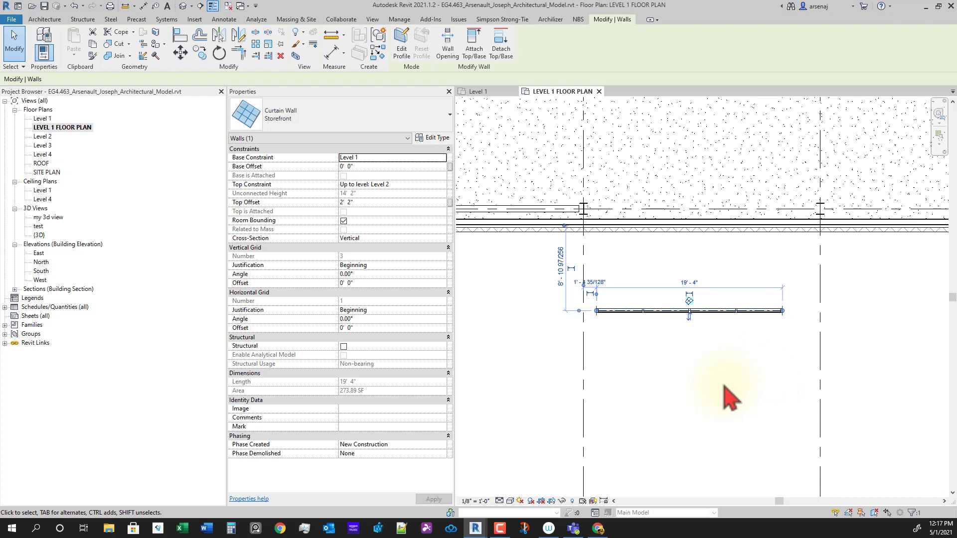
pyautogui.click(184, 60)
pyautogui.scroll(5, 778, 323)
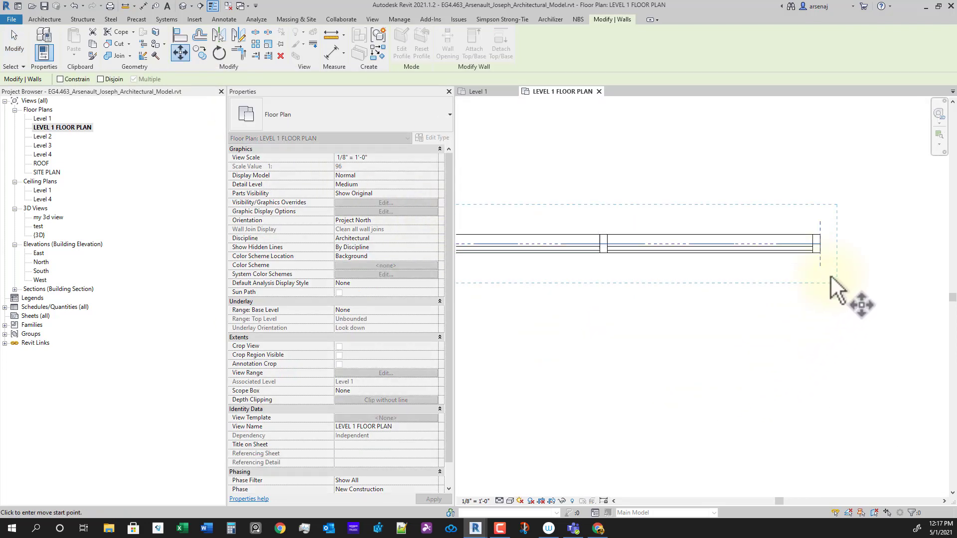
pyautogui.click(815, 235)
pyautogui.scroll(-3, 814, 219)
pyautogui.moveTo(814, 215); pyautogui.dragTo(808, 347, button='middle')
pyautogui.scroll(-1, 804, 215)
pyautogui.moveTo(802, 212); pyautogui.dragTo(801, 348, button='middle')
pyautogui.scroll(4, 804, 313)
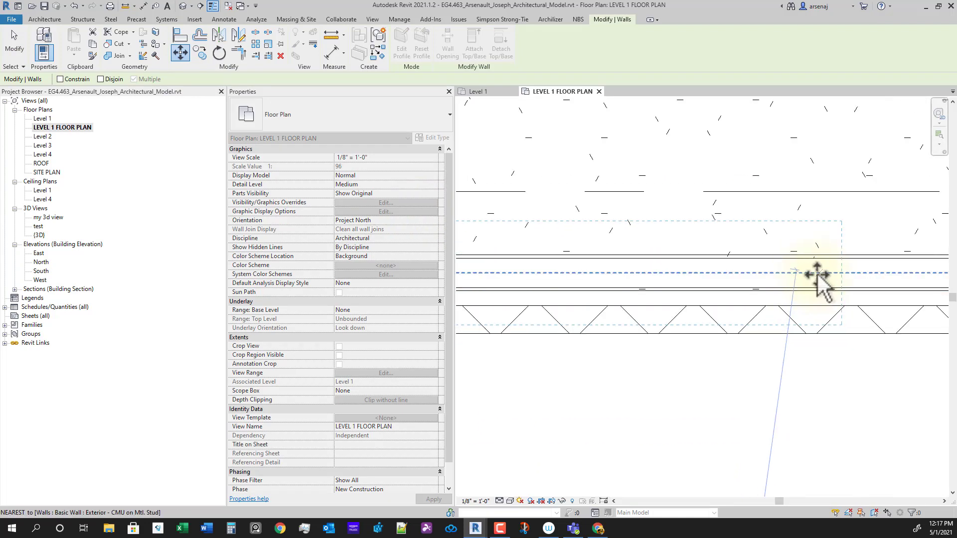
pyautogui.click(816, 273)
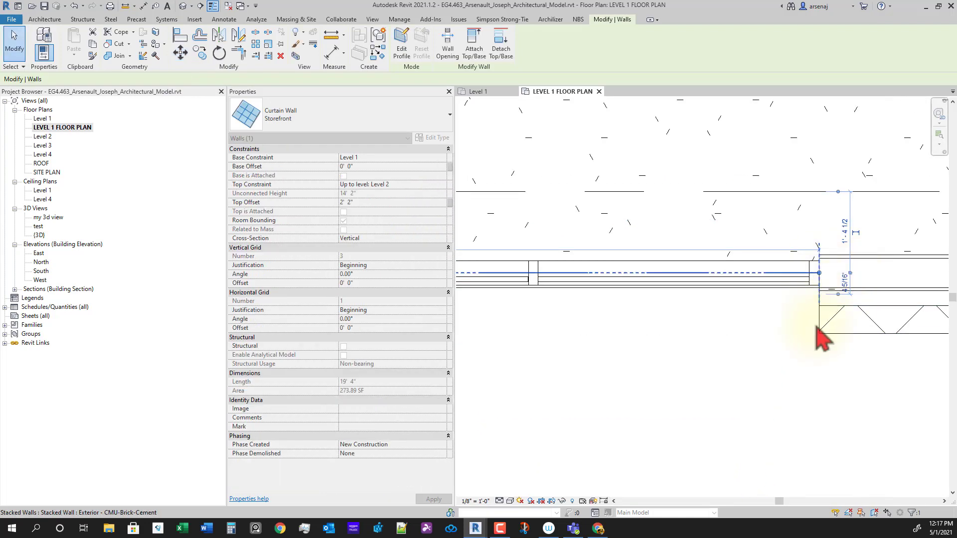
pyautogui.scroll(-4, 770, 365)
pyautogui.moveTo(714, 391); pyautogui.dragTo(779, 326, button='middle')
pyautogui.scroll(-2, 717, 388)
pyautogui.scroll(-2, 791, 396)
pyautogui.scroll(-1, 779, 326)
pyautogui.click(750, 355)
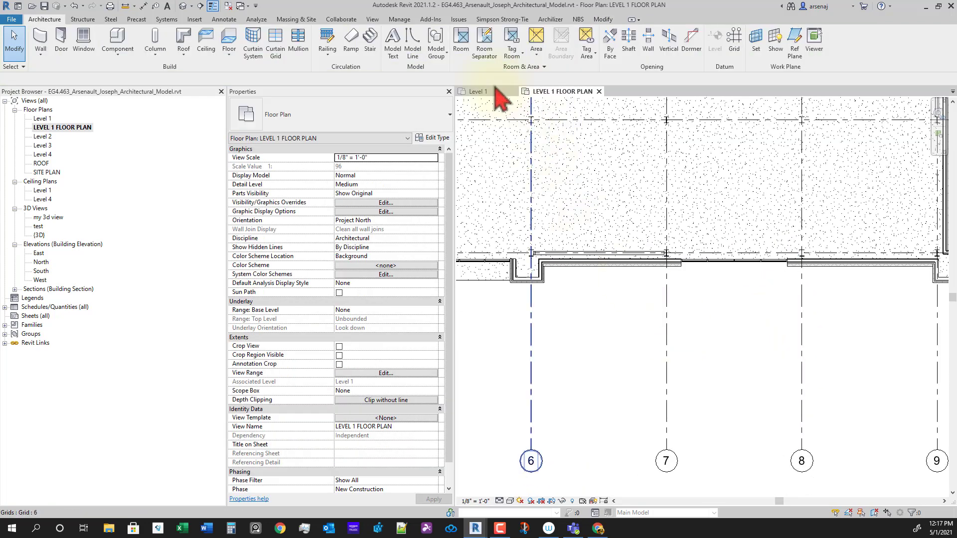
# Close the Level 1 view and select the elevation marker south of the building to check its view name.
pyautogui.click(486, 94)
pyautogui.moveTo(594, 426); pyautogui.dragTo(561, 353, button='middle')
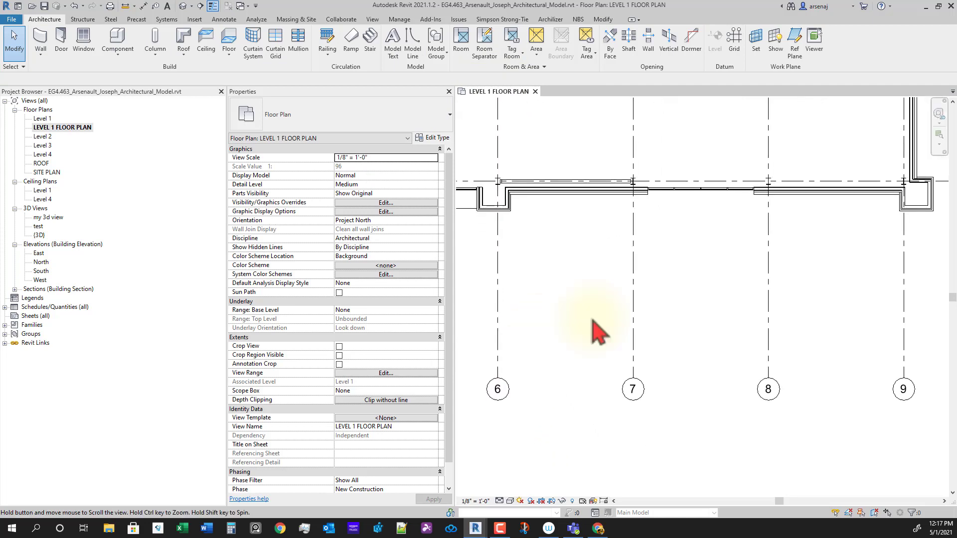
pyautogui.scroll(-4, 623, 317)
pyautogui.moveTo(740, 349); pyautogui.dragTo(758, 368, button='middle')
pyautogui.scroll(2, 698, 376)
pyautogui.click(647, 381)
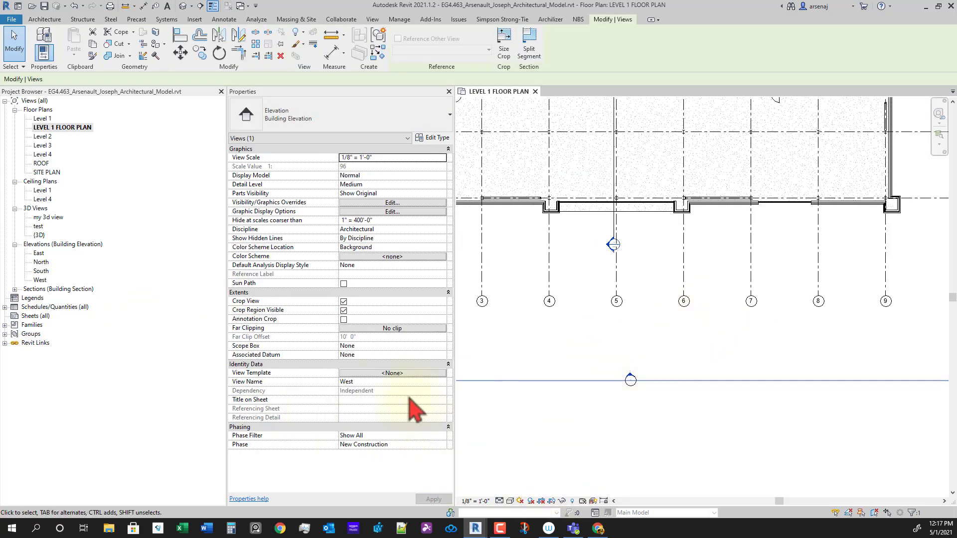
pyautogui.scroll(-8, 689, 403)
pyautogui.scroll(3, 734, 405)
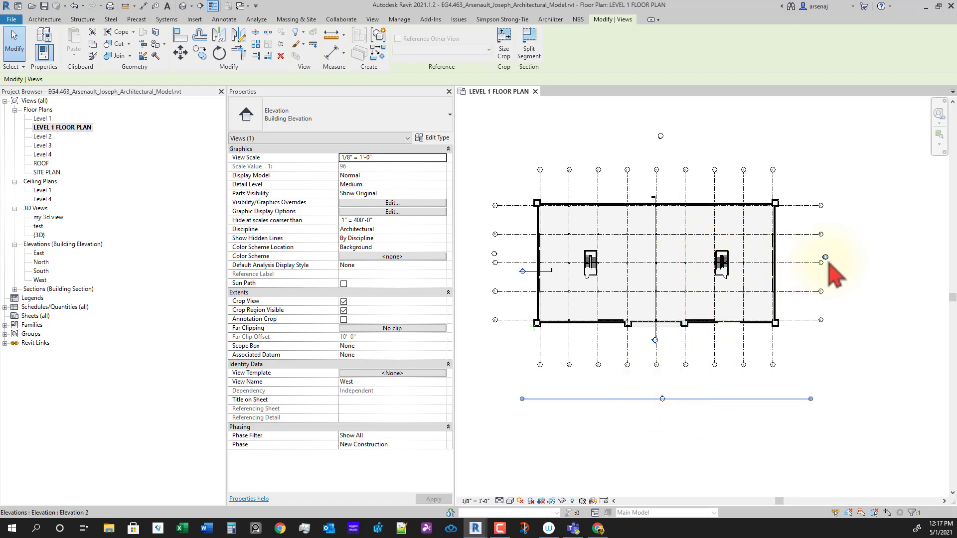
# Select the elevation marker east of the building to check its view name.
pyautogui.scroll(3, 828, 260)
pyautogui.scroll(-5, 815, 299)
pyautogui.scroll(3, 797, 319)
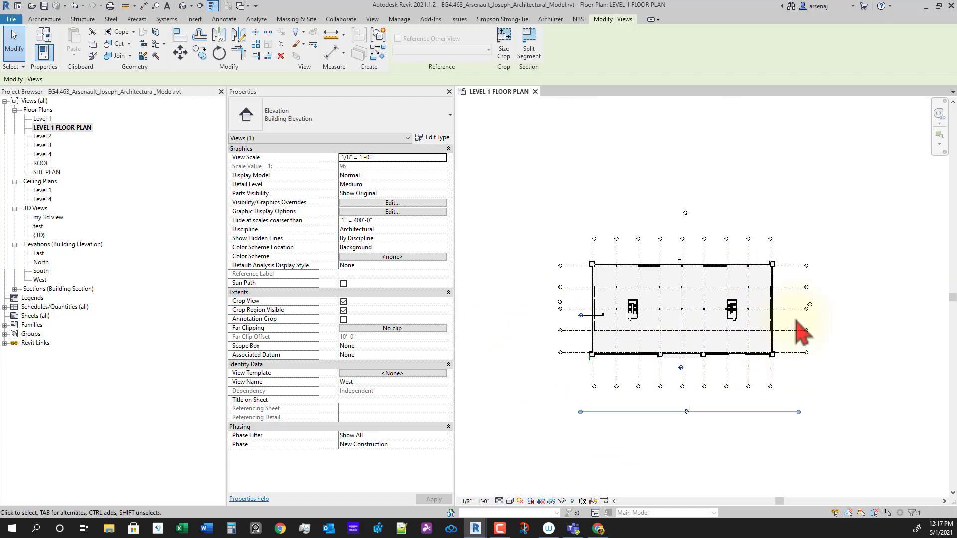
pyautogui.click(816, 299)
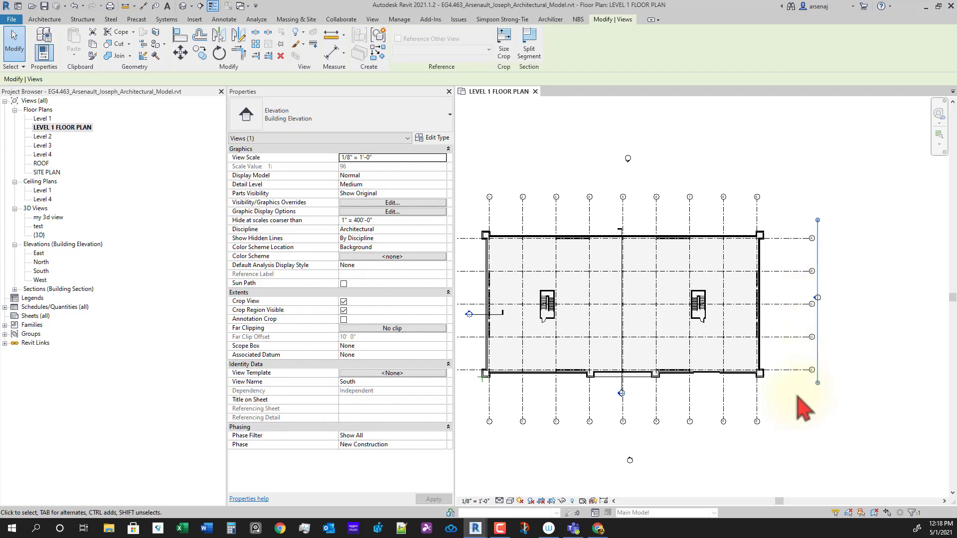
pyautogui.scroll(-4, 795, 404)
pyautogui.scroll(3, 760, 310)
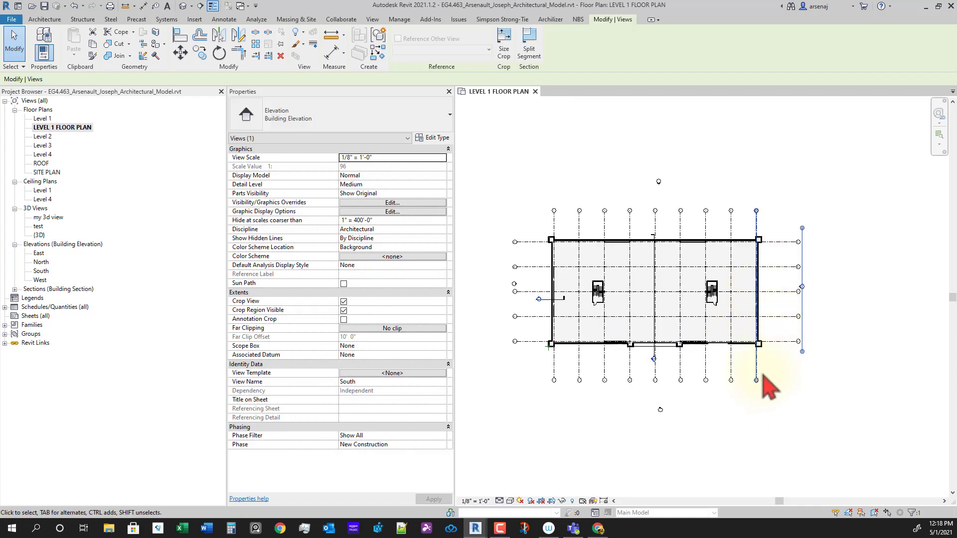
pyautogui.moveTo(854, 389); pyautogui.dragTo(828, 398, button='middle')
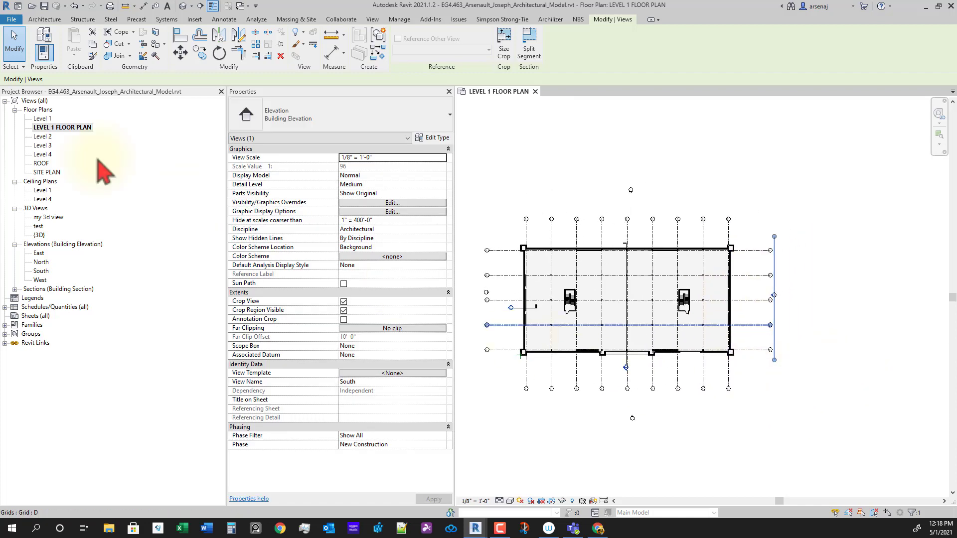
# Open the {3D} view and orbit to a near-top view of the building to check its orientation on the site.
pyautogui.click(39, 235)
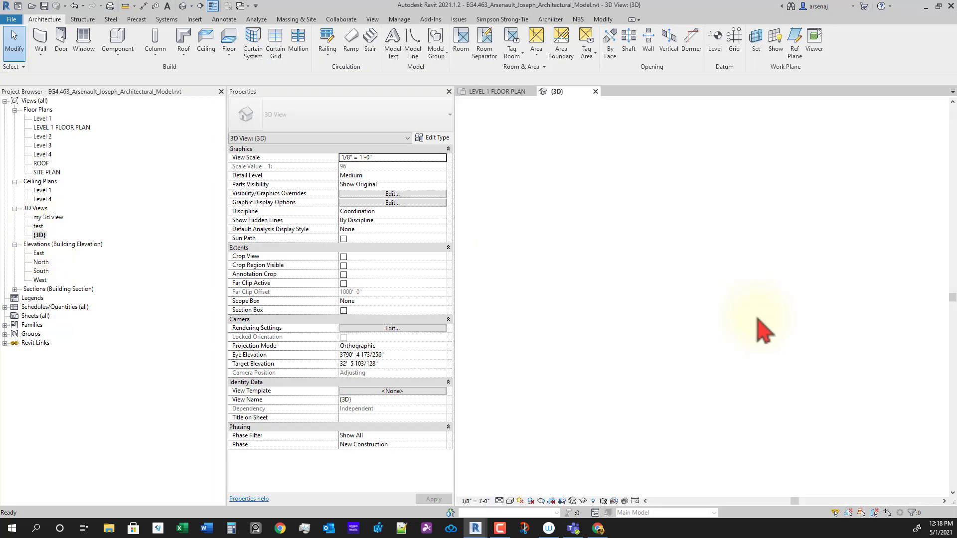
pyautogui.keyDown('shift'); pyautogui.moveTo(807, 222); pyautogui.dragTo(882, 269, button='middle'); pyautogui.keyUp('shift')
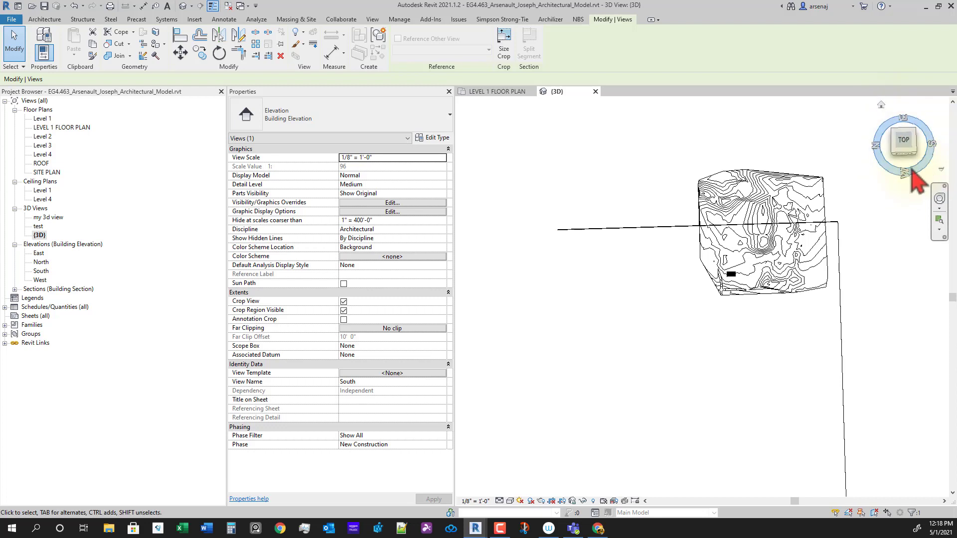
pyautogui.scroll(3, 758, 294)
pyautogui.scroll(2, 695, 258)
pyautogui.moveTo(696, 257); pyautogui.dragTo(771, 322, button='middle')
pyautogui.scroll(5, 799, 301)
pyautogui.scroll(4, 771, 302)
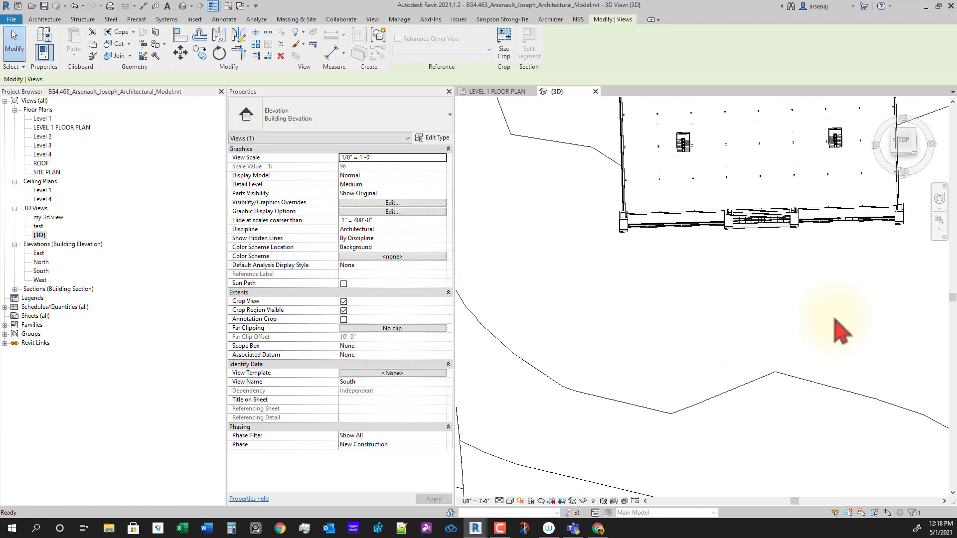
pyautogui.moveTo(821, 361); pyautogui.dragTo(738, 424, button='middle')
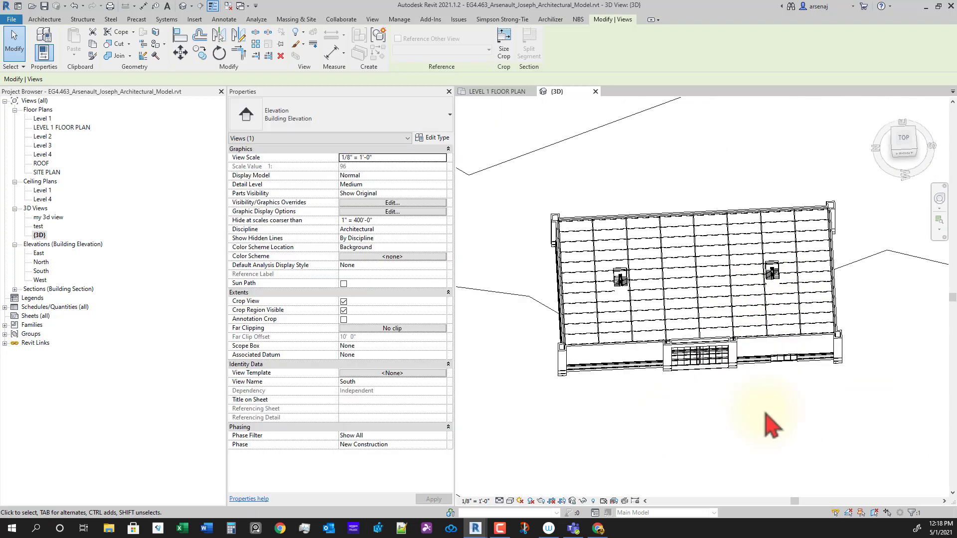
pyautogui.scroll(-3, 765, 412)
pyautogui.keyDown('shift'); pyautogui.moveTo(799, 426); pyautogui.dragTo(786, 412, button='middle'); pyautogui.keyUp('shift')
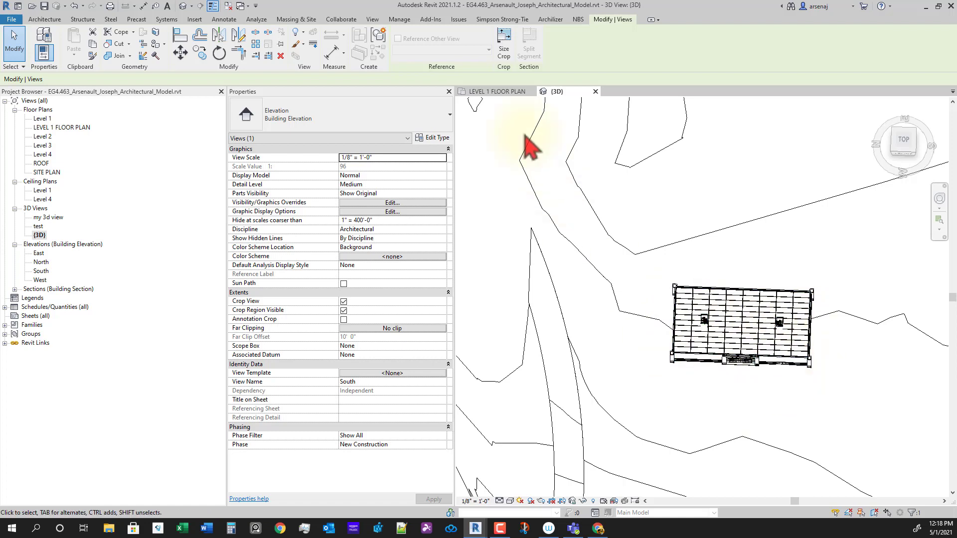
# Return to LEVEL 1 FLOOR PLAN and select the elevation marker south of the building to check its view name.
pyautogui.click(500, 92)
pyautogui.scroll(3, 642, 424)
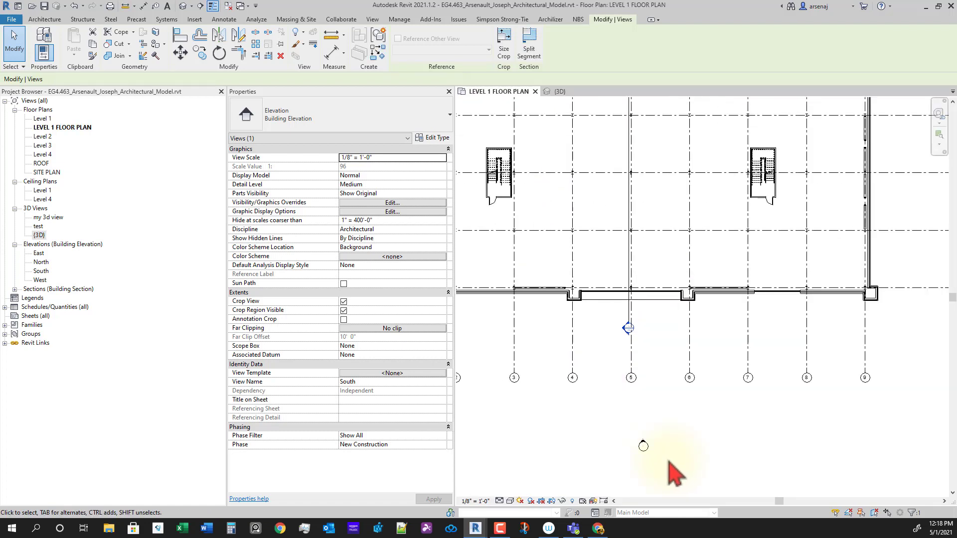
pyautogui.scroll(-4, 704, 427)
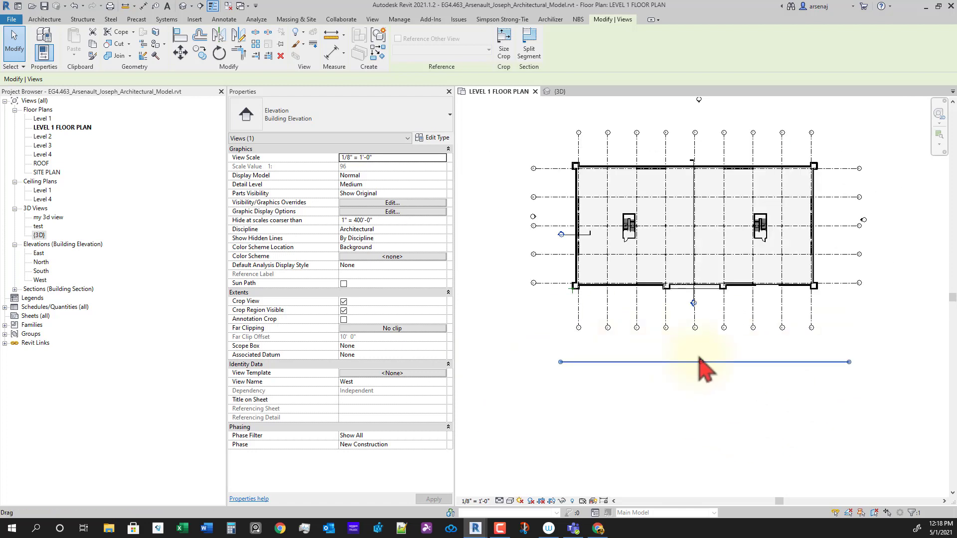
pyautogui.scroll(2, 704, 362)
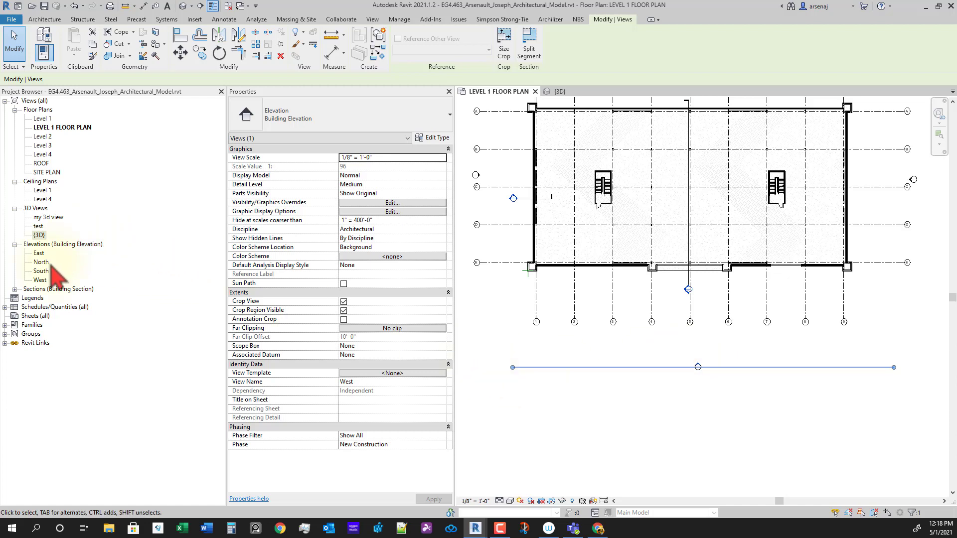
# Open the West elevation view to check which side of the building it shows.
pyautogui.click(47, 280)
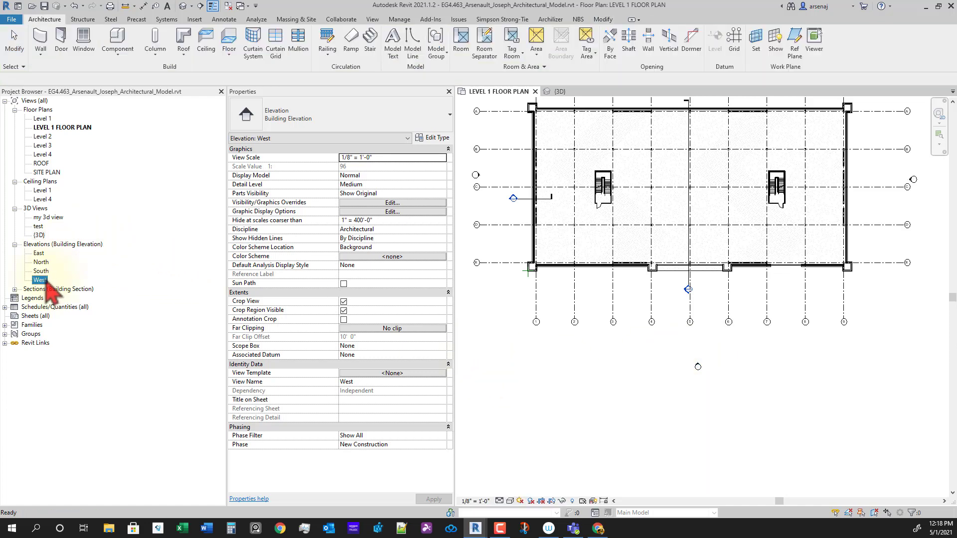
pyautogui.rightClick(46, 281)
pyautogui.press('Escape')
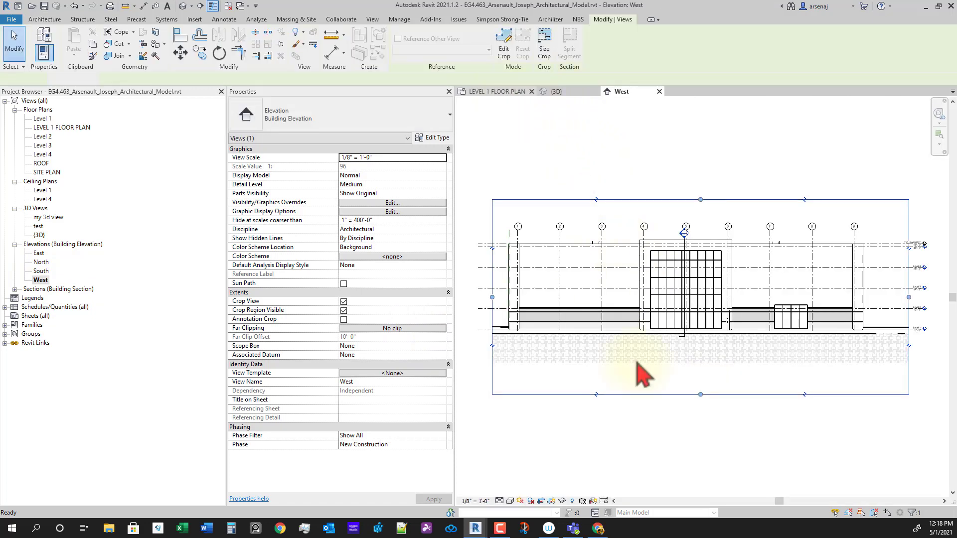
# Return to LEVEL 1 FLOOR PLAN and examine the arrow and body of the elevation marker south of the building, then deselect it.
pyautogui.hotkey('ctrl', 'Tab')
pyautogui.scroll(6, 718, 303)
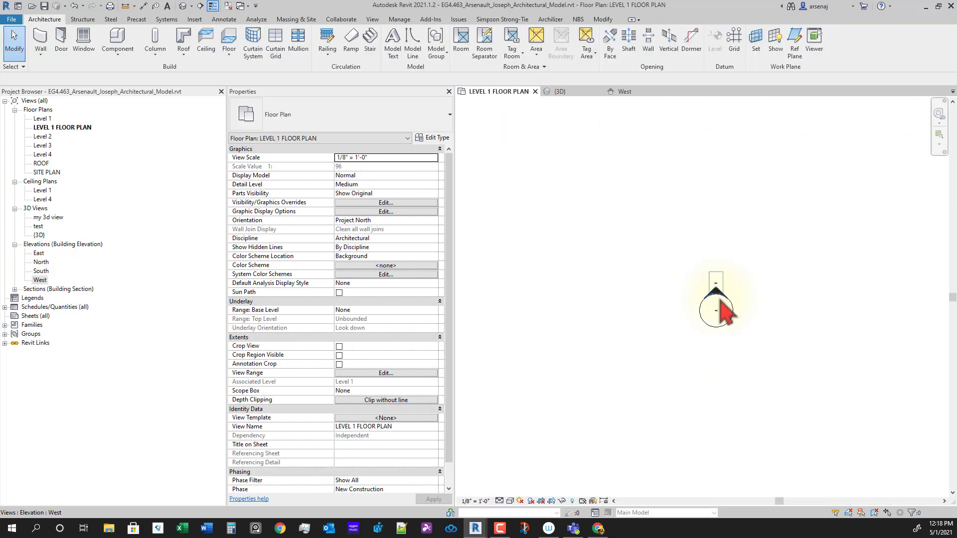
pyautogui.click(716, 293)
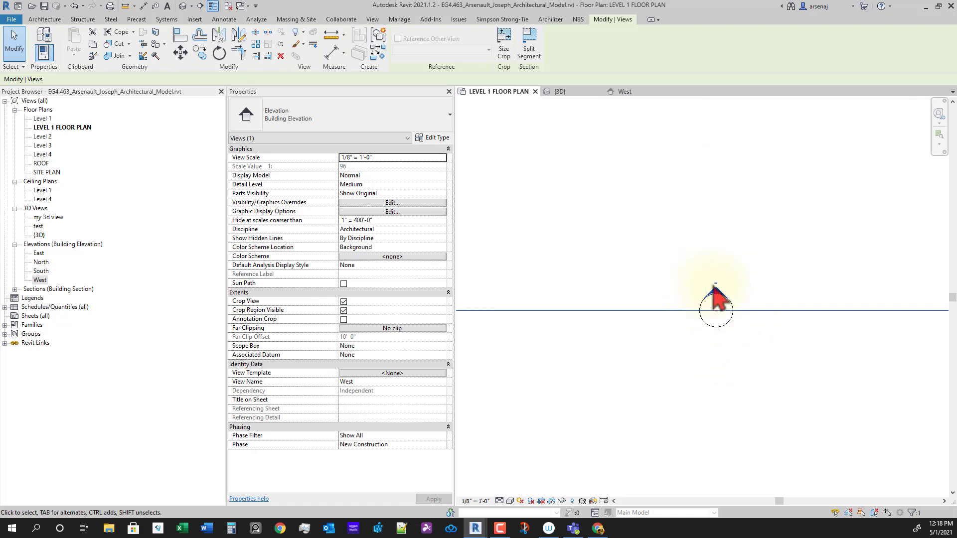
pyautogui.click(721, 327)
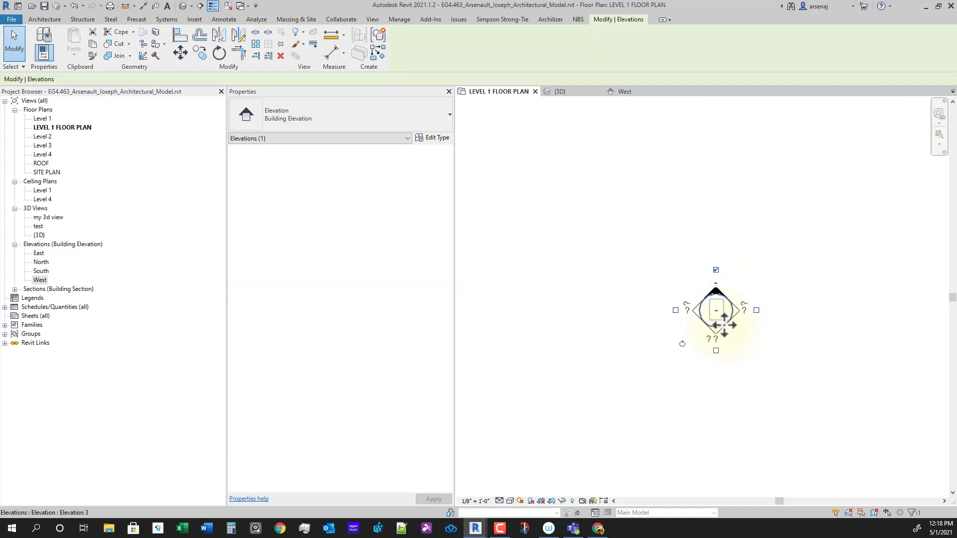
pyautogui.click(740, 332)
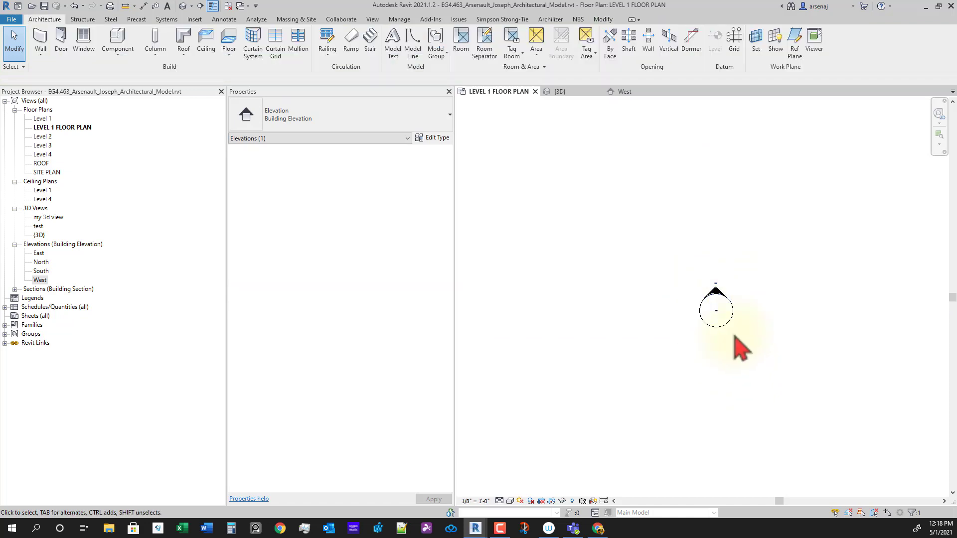
pyautogui.click(730, 328)
pyautogui.click(785, 396)
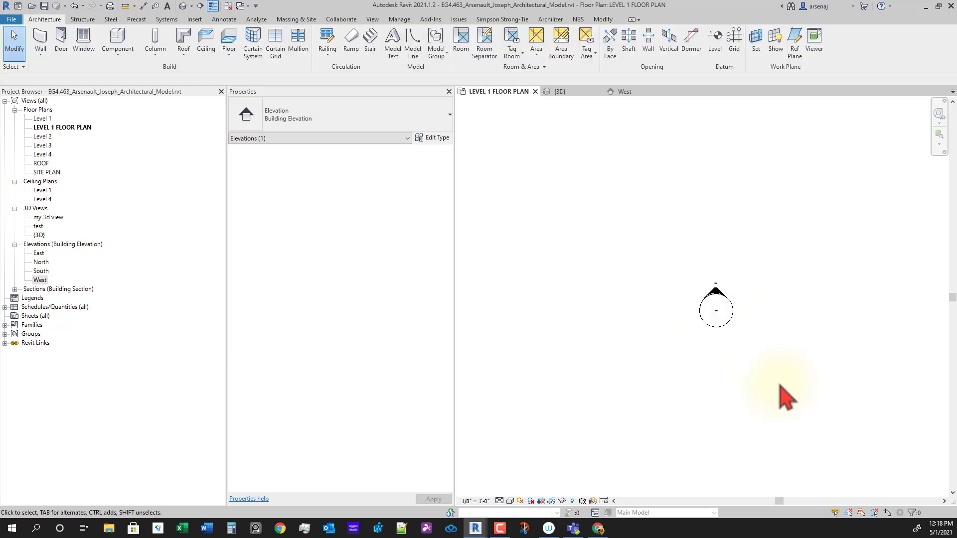
pyautogui.click(722, 307)
pyautogui.click(731, 332)
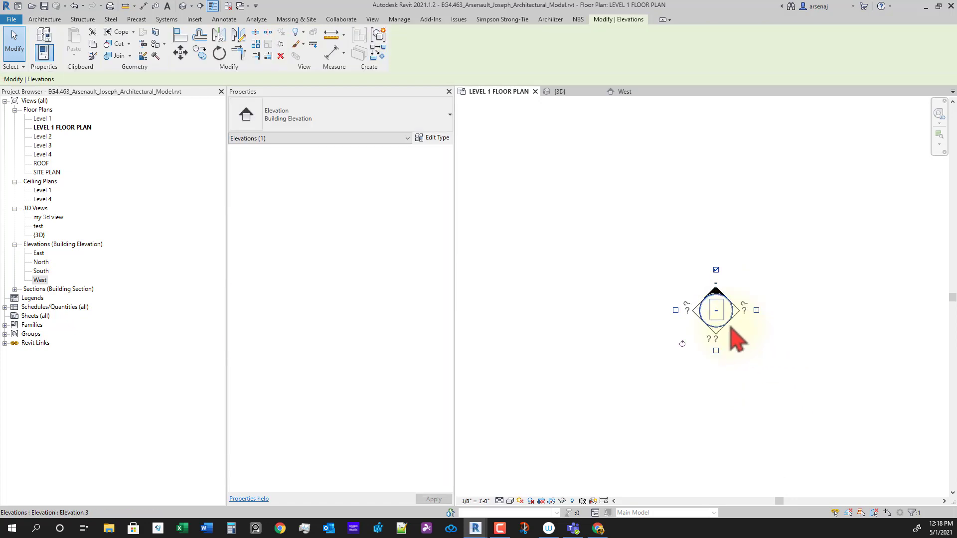
pyautogui.click(765, 365)
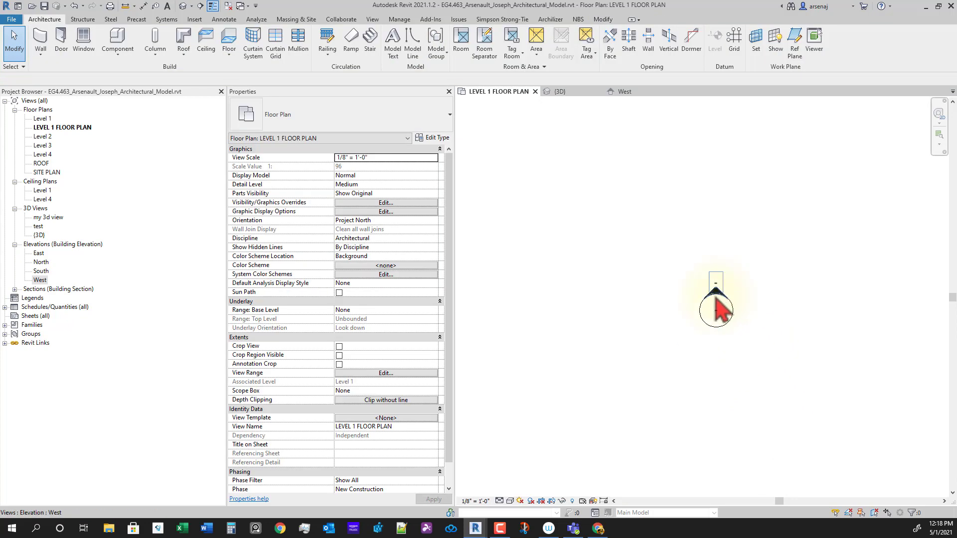
# Open the West elevation from its marker and examine how the storefront between grid lines 7 and 8 meets the brick and block wall.
pyautogui.click(717, 299)
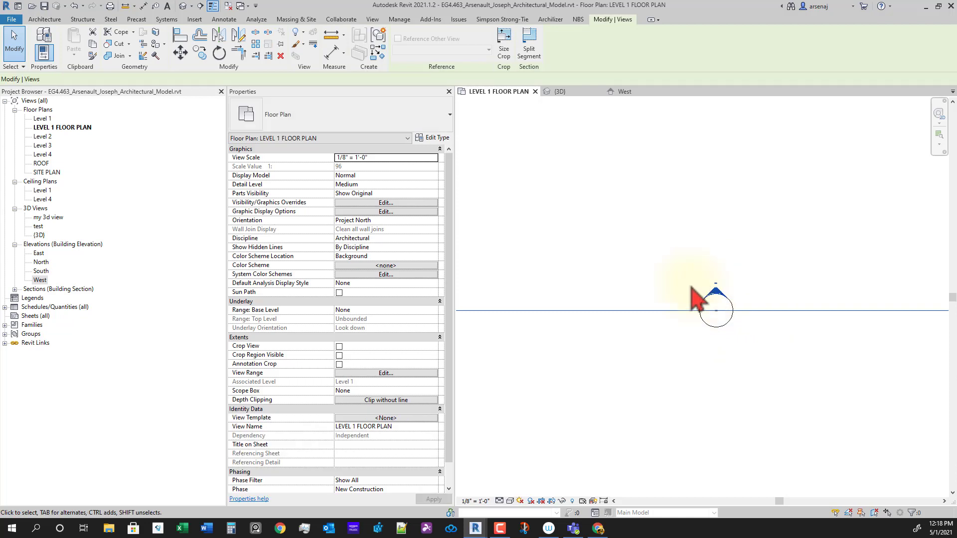
pyautogui.doubleClick(717, 290)
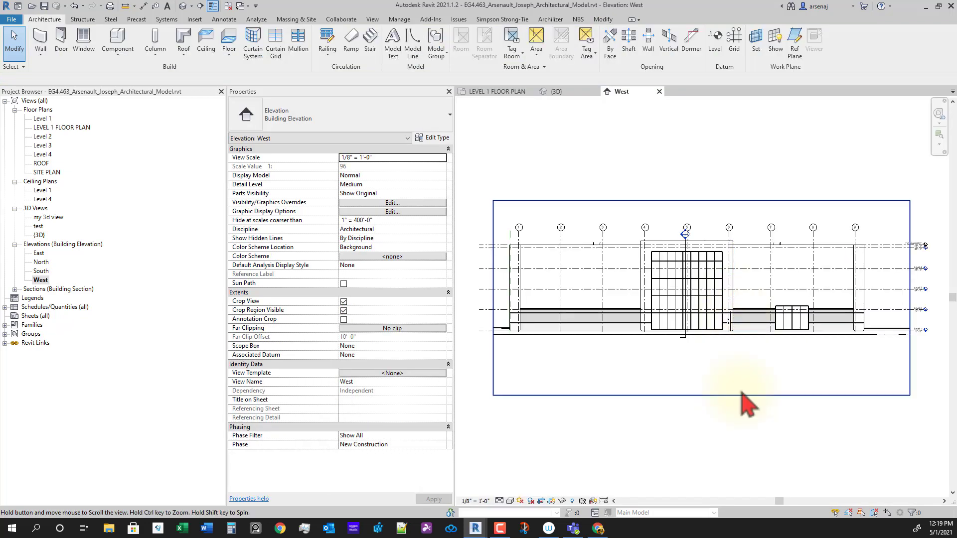
pyautogui.scroll(5, 790, 417)
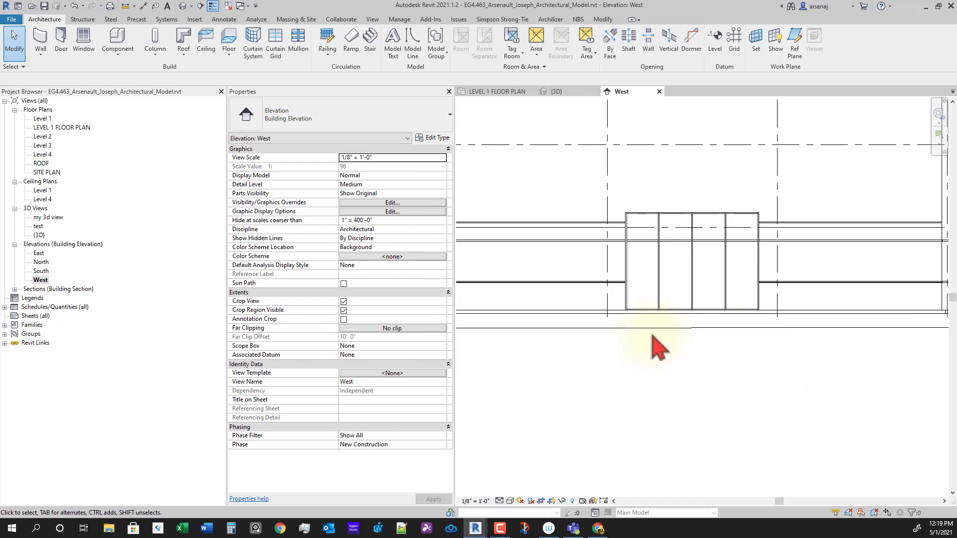
pyautogui.scroll(-2, 731, 397)
pyautogui.scroll(3, 637, 383)
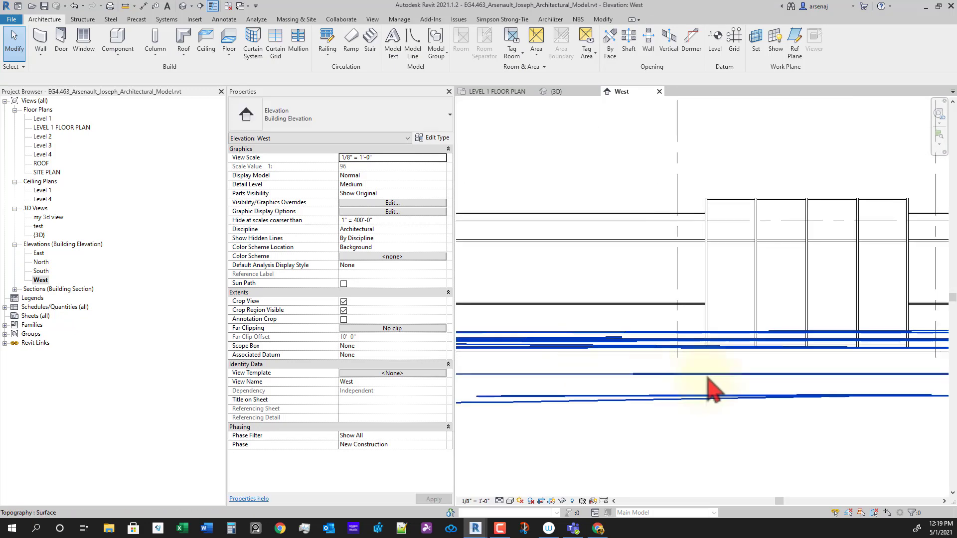
pyautogui.moveTo(808, 394); pyautogui.dragTo(835, 399, button='middle')
pyautogui.scroll(-2, 782, 380)
pyautogui.moveTo(759, 385); pyautogui.dragTo(724, 360, button='middle')
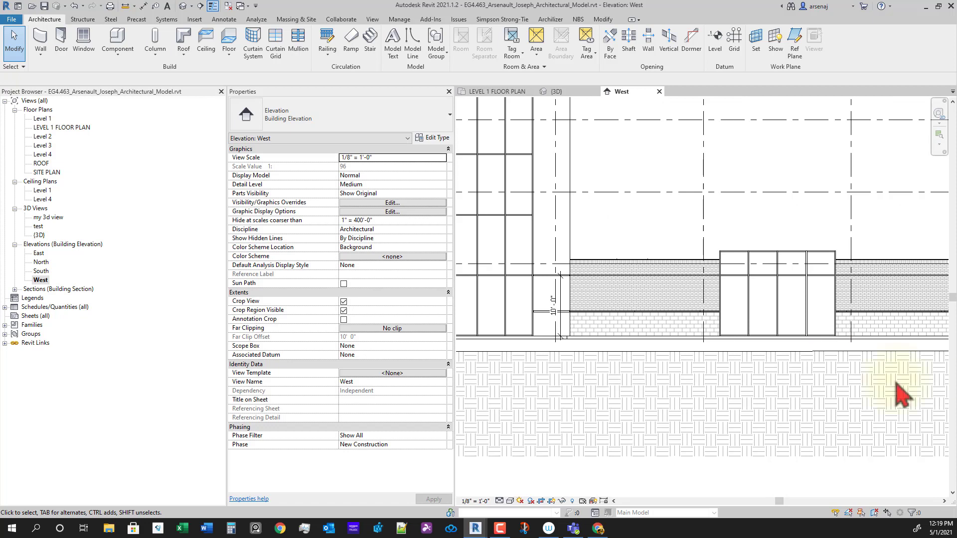
pyautogui.scroll(3, 767, 388)
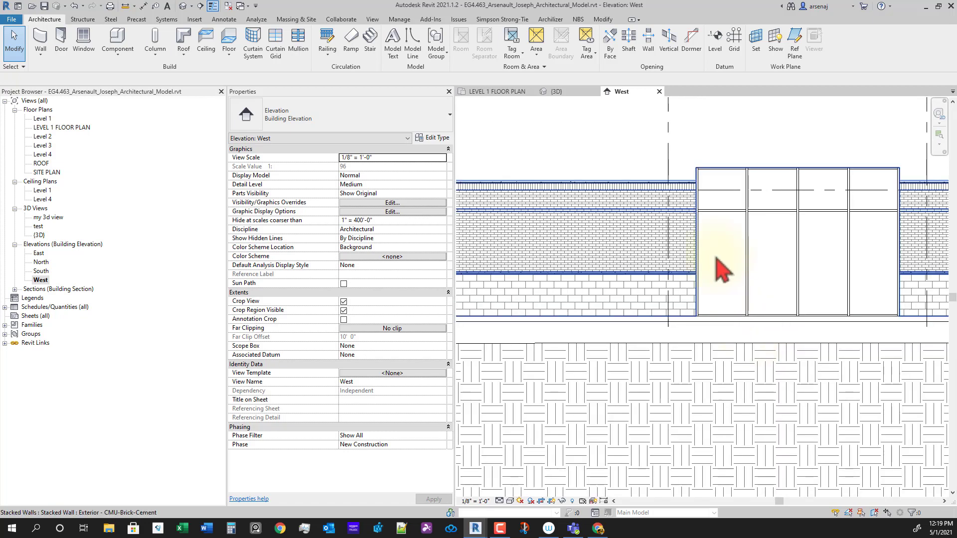
pyautogui.scroll(4, 694, 207)
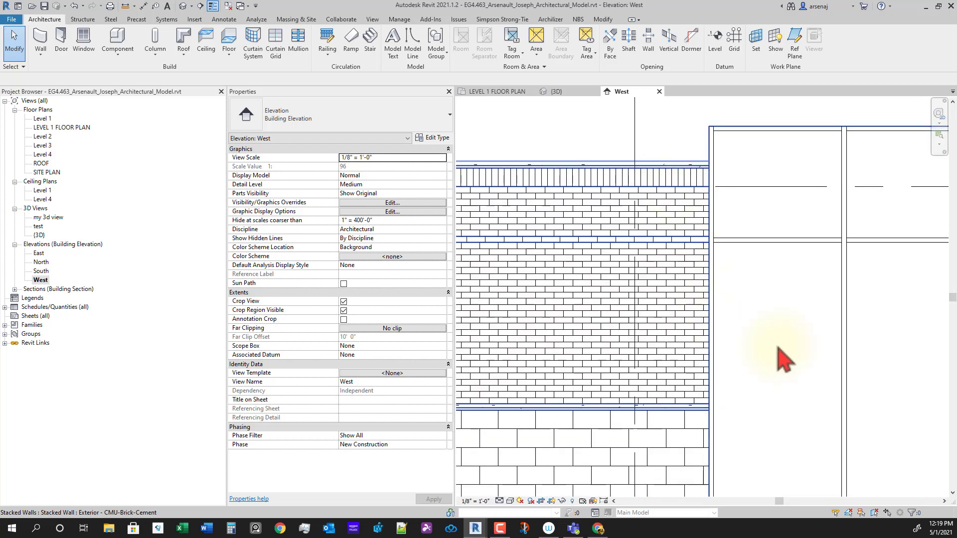
pyautogui.scroll(-3, 753, 371)
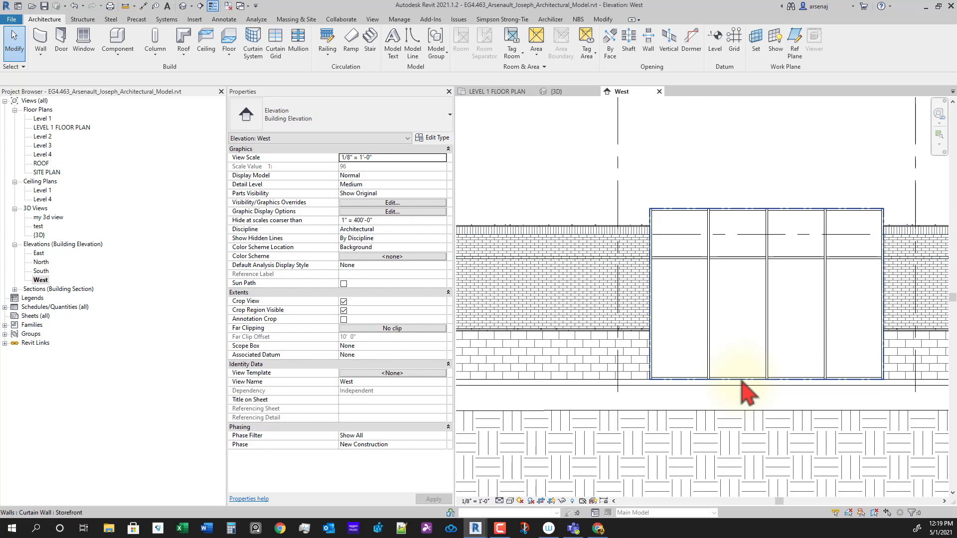
# Lower the top of the storefront between grid lines 7 and 8 to Level 2 with a 0' 0" top offset, then deselect it.
pyautogui.click(742, 381)
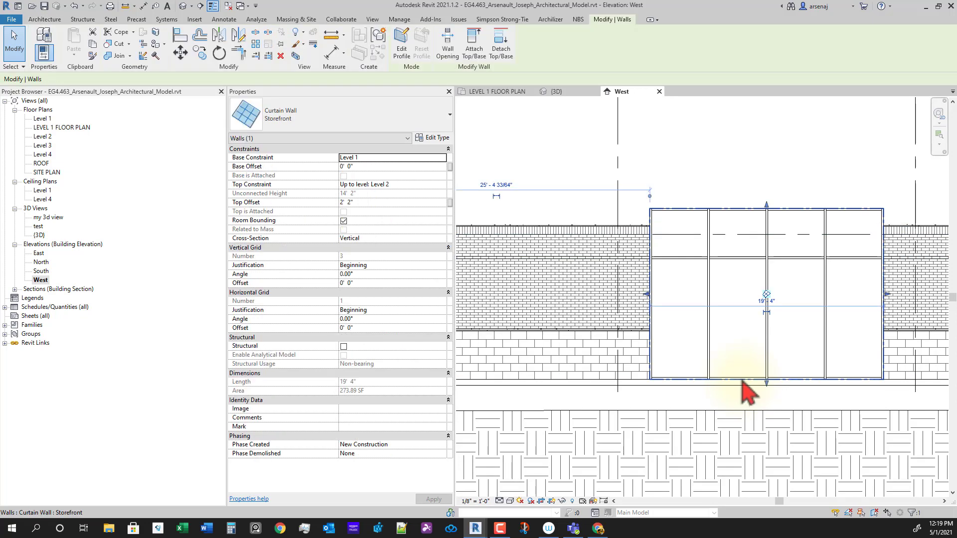
pyautogui.scroll(2, 768, 211)
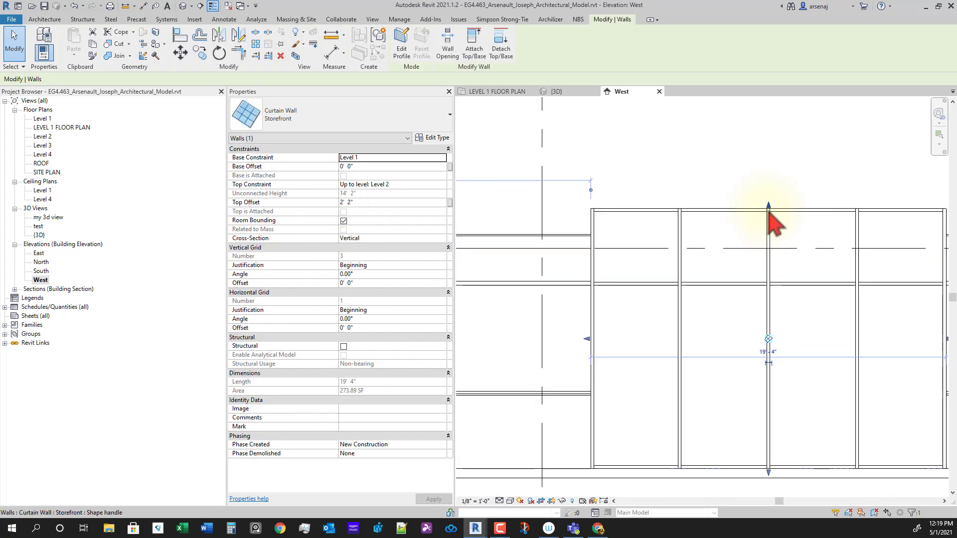
pyautogui.moveTo(768, 208); pyautogui.dragTo(761, 249)
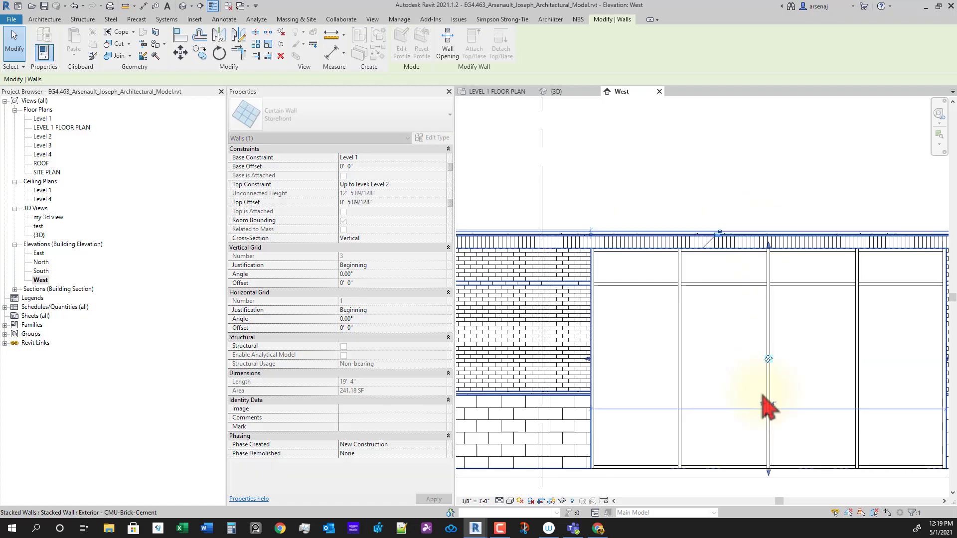
pyautogui.scroll(-5, 746, 364)
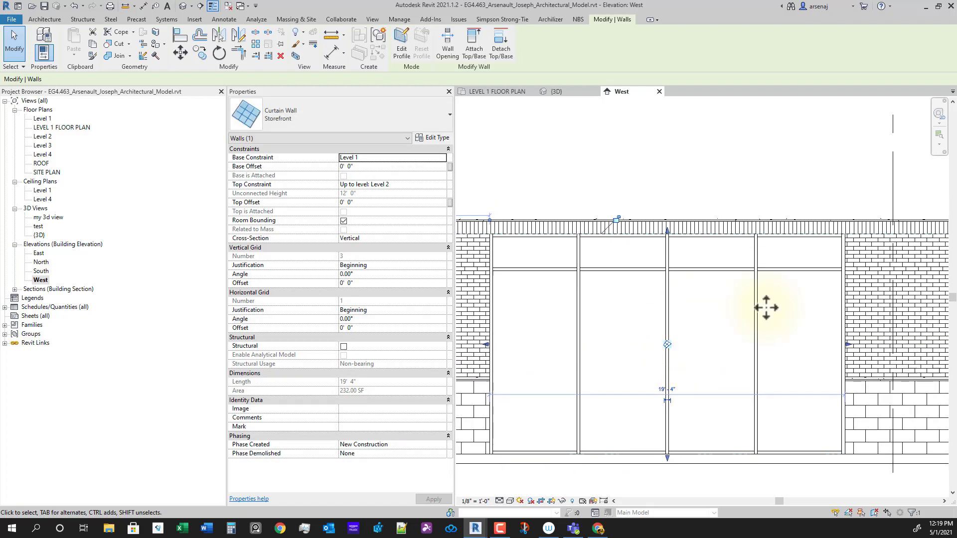
pyautogui.scroll(8, 822, 286)
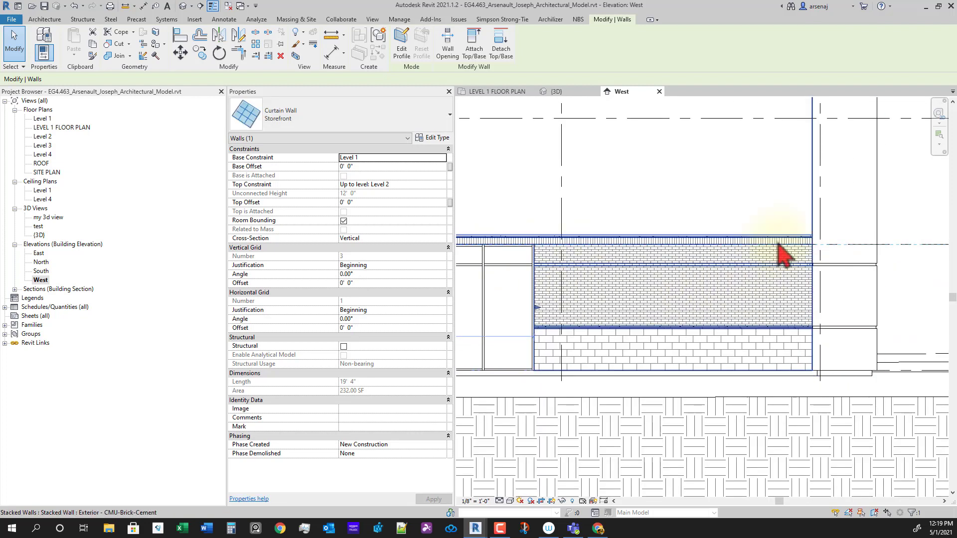
pyautogui.moveTo(752, 281); pyautogui.dragTo(658, 288, button='middle')
pyautogui.scroll(-1, 848, 279)
pyautogui.moveTo(852, 284); pyautogui.dragTo(947, 284, button='middle')
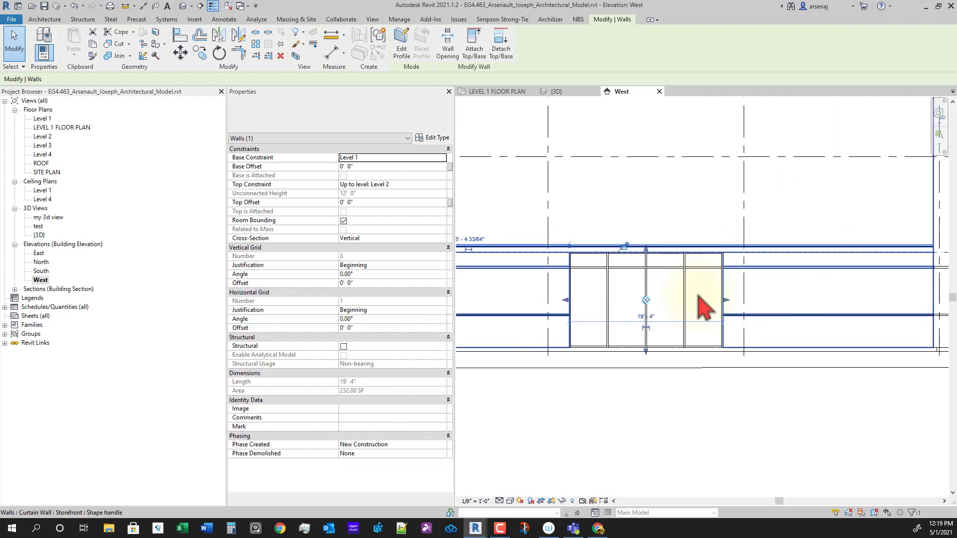
pyautogui.scroll(3, 627, 273)
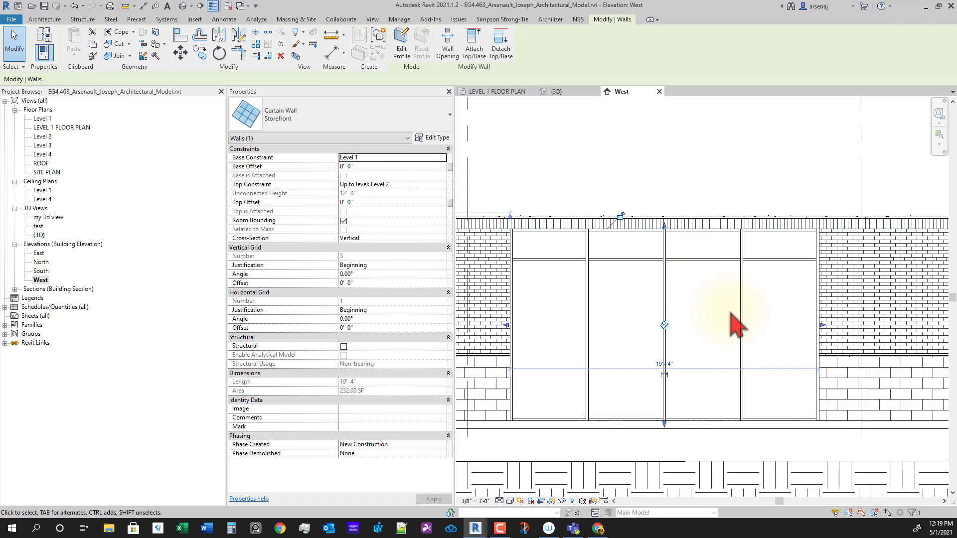
pyautogui.press('Escape')
# Add an aligned dimension from the masonry wall's end beside the 10' - 0" dimension to its first vertical block joint, placed below the wall.
pyautogui.scroll(-1, 732, 329)
pyautogui.moveTo(623, 389); pyautogui.dragTo(737, 390, button='middle')
pyautogui.scroll(2, 752, 405)
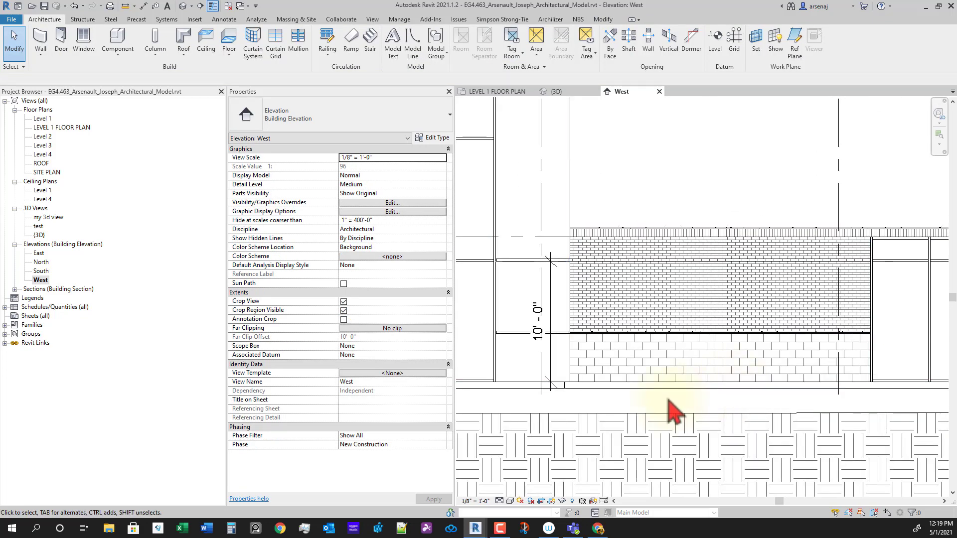
pyautogui.press('i')
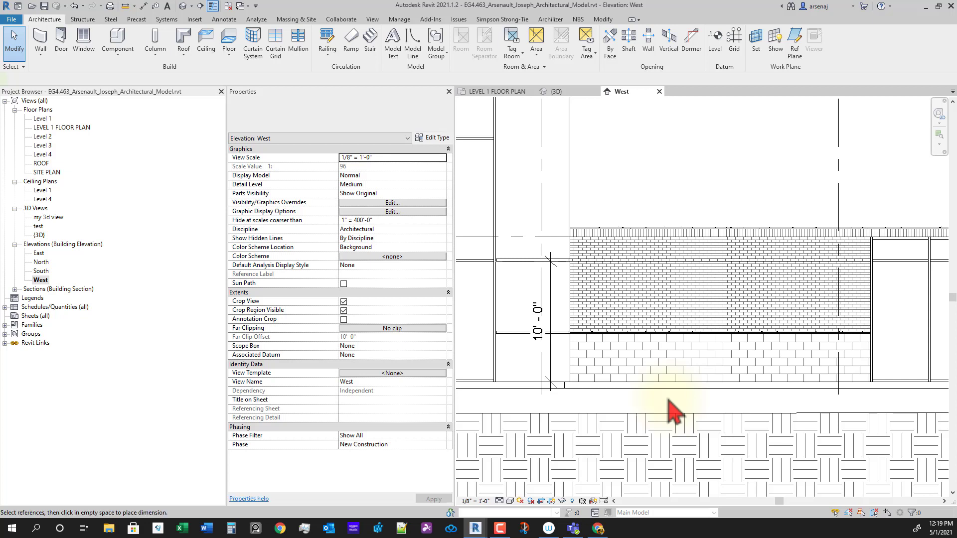
pyautogui.scroll(3, 598, 416)
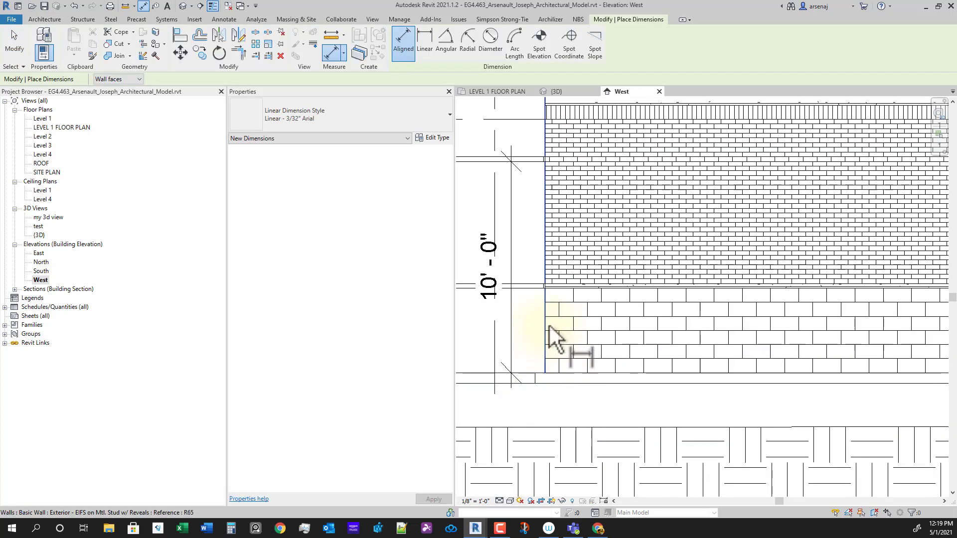
pyautogui.click(551, 342)
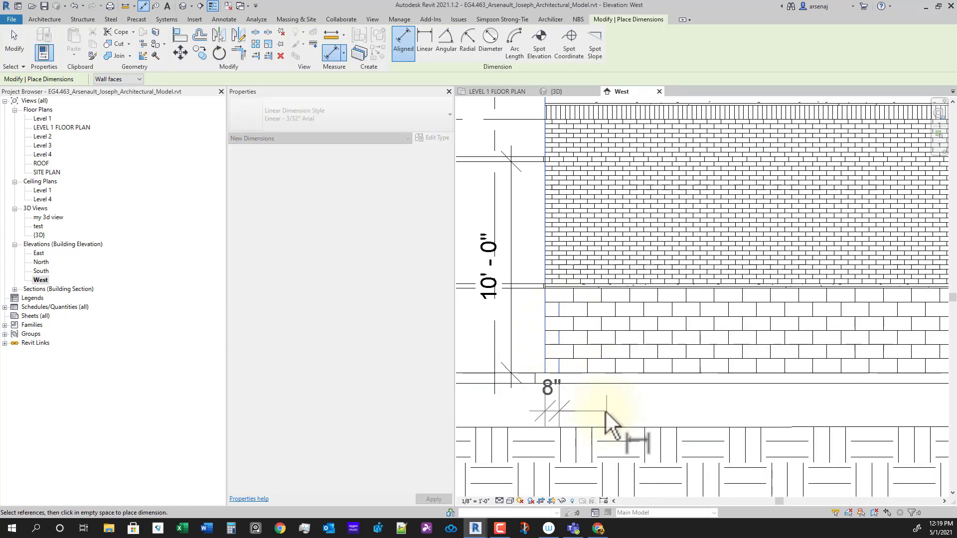
pyautogui.click(608, 427)
# Dimension from the same wall end to the first vertical joint in the brick above the block.
pyautogui.click(559, 249)
pyautogui.scroll(2, 553, 247)
pyautogui.scroll(-2, 548, 244)
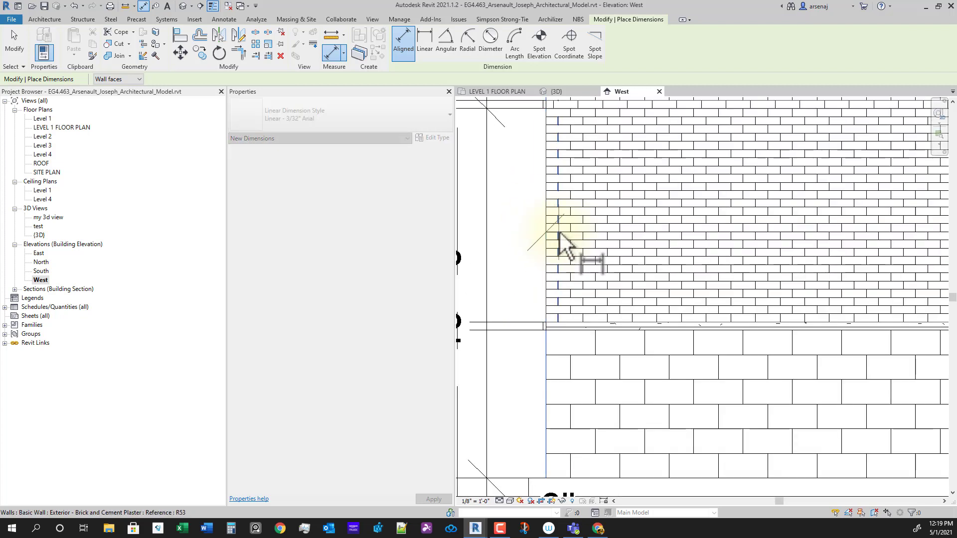
pyautogui.click(523, 239)
pyautogui.click(573, 274)
# End dimensioning and examine how the brick and block coursing meets the jamb of the storefront at the wall's other end.
pyautogui.moveTo(572, 273); pyautogui.dragTo(660, 373, button='middle')
pyautogui.scroll(-2, 770, 364)
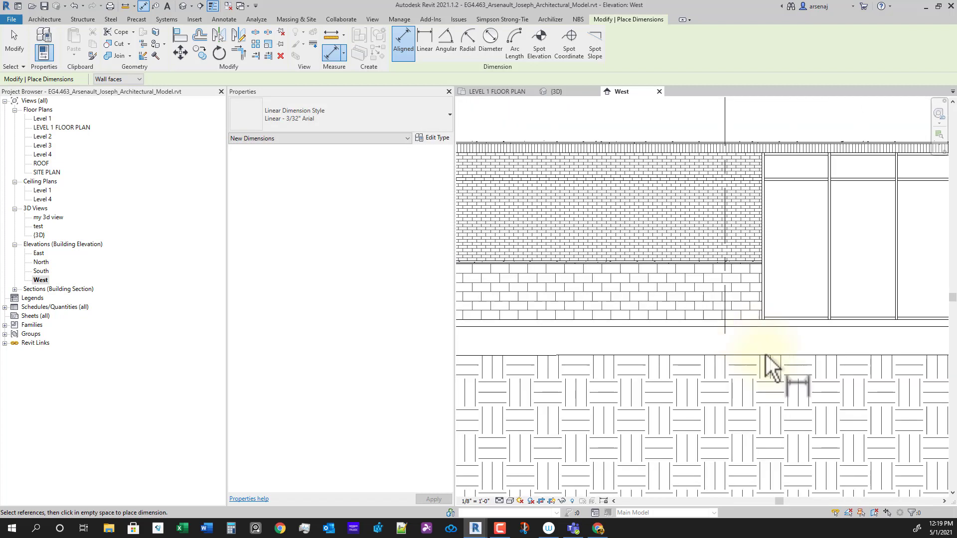
pyautogui.scroll(3, 732, 367)
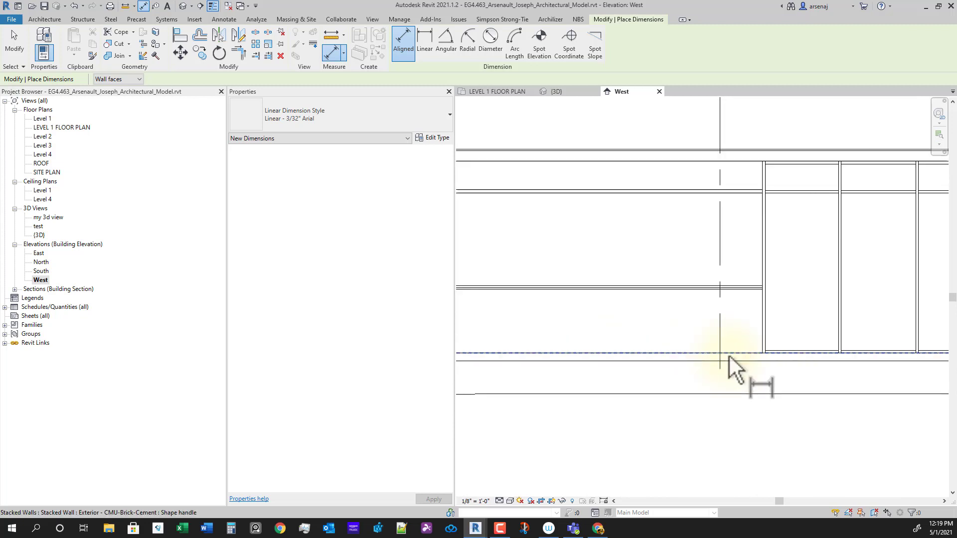
pyautogui.moveTo(792, 339); pyautogui.dragTo(737, 359, button='middle')
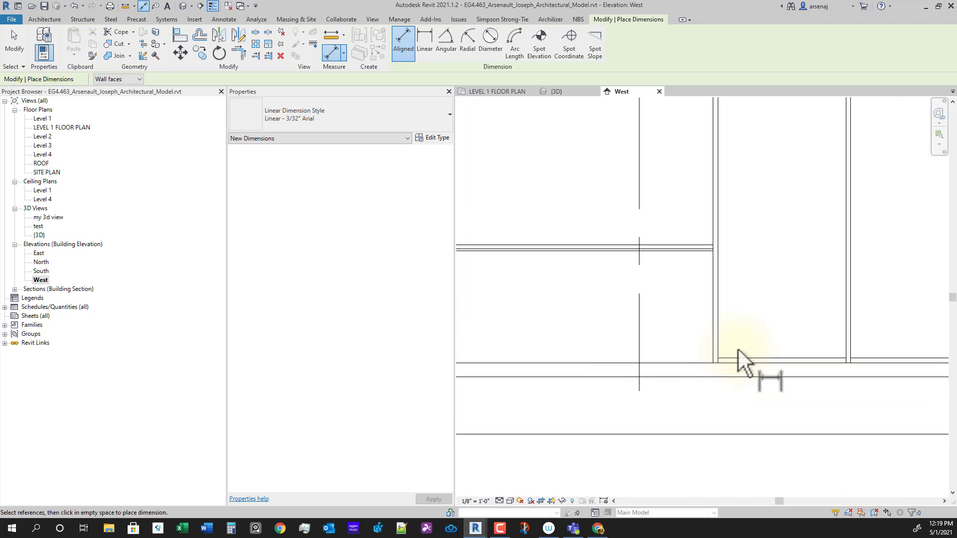
pyautogui.scroll(-2, 737, 351)
pyautogui.press('Escape')
pyautogui.scroll(3, 773, 298)
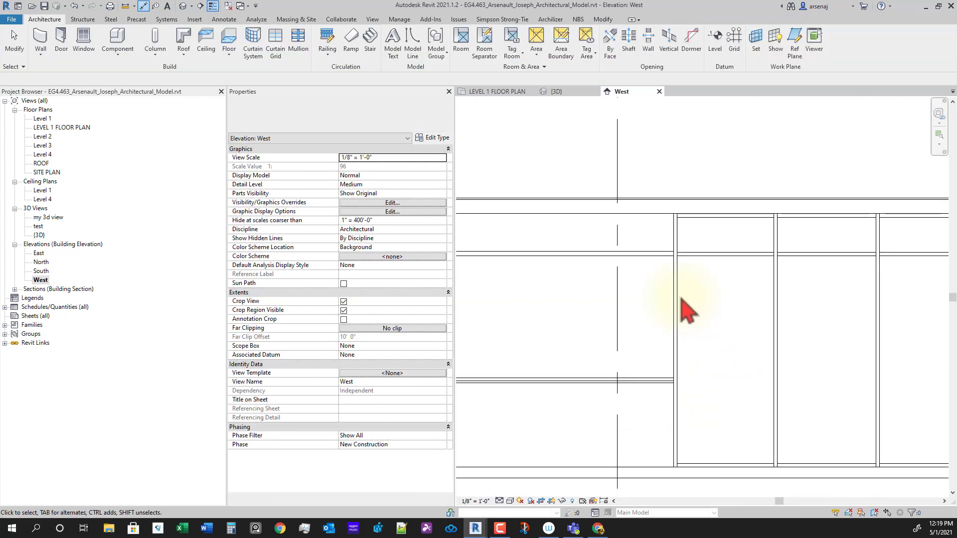
pyautogui.scroll(-4, 688, 309)
pyautogui.scroll(2, 679, 278)
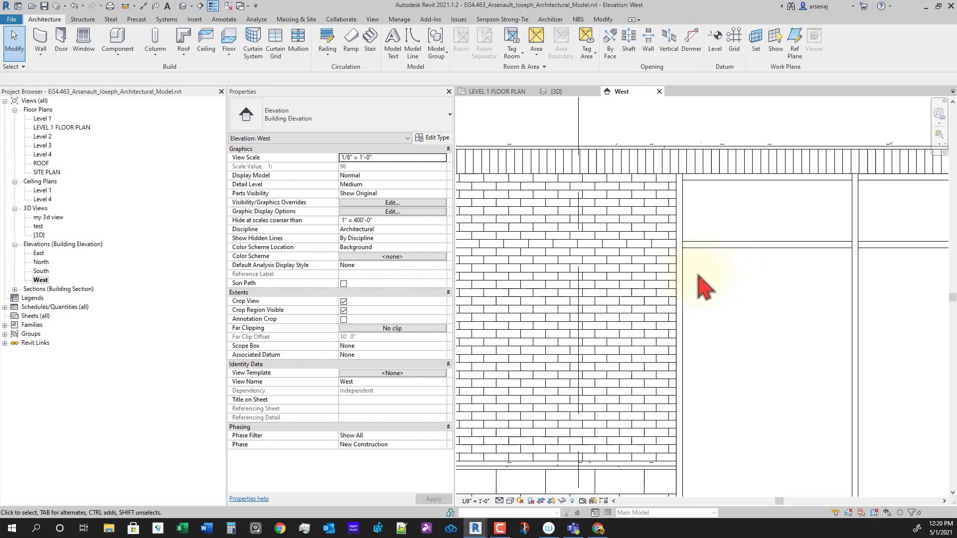
pyautogui.scroll(-3, 717, 348)
pyautogui.scroll(3, 722, 363)
pyautogui.scroll(-3, 747, 395)
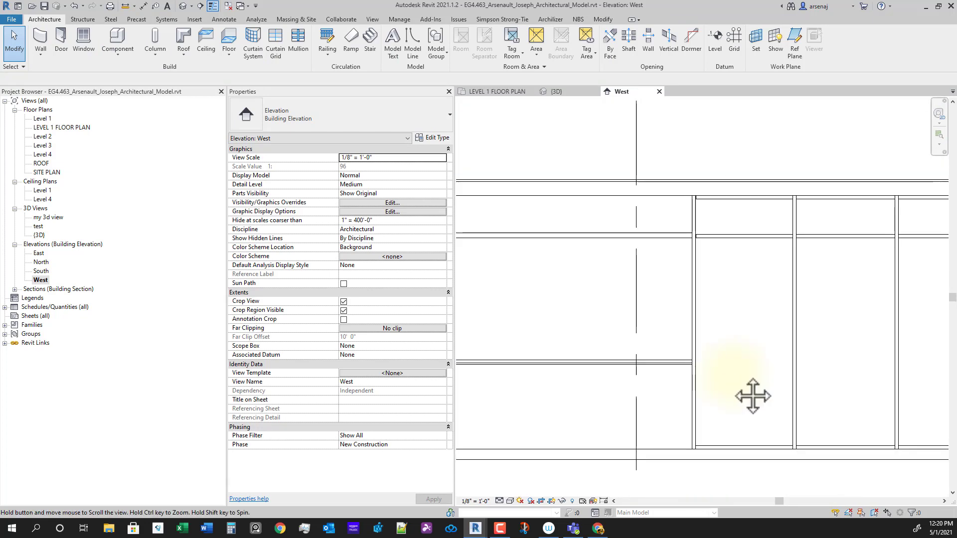
pyautogui.scroll(2, 748, 395)
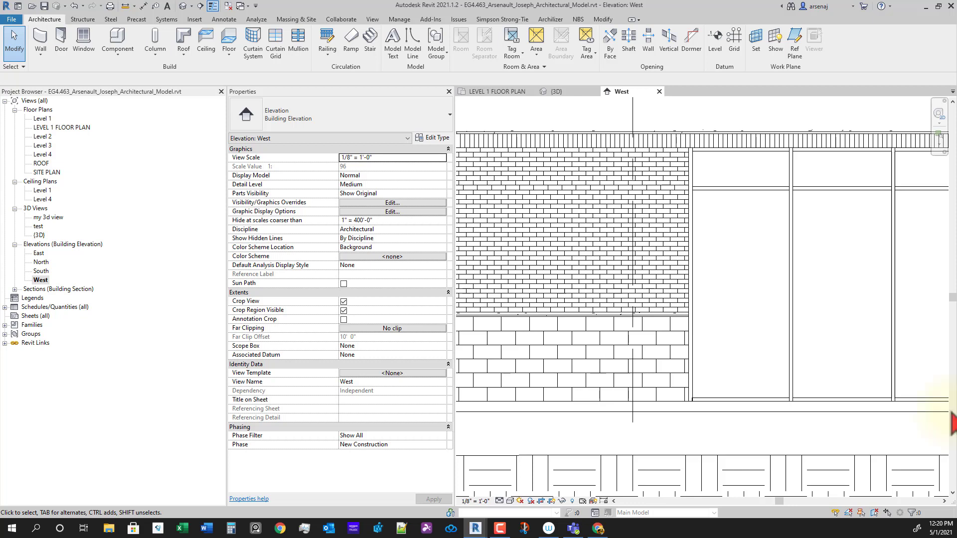
# Select the storefront curtain wall to inspect its edge against the masonry, then deselect it.
pyautogui.press('Tab')
pyautogui.press('Tab')
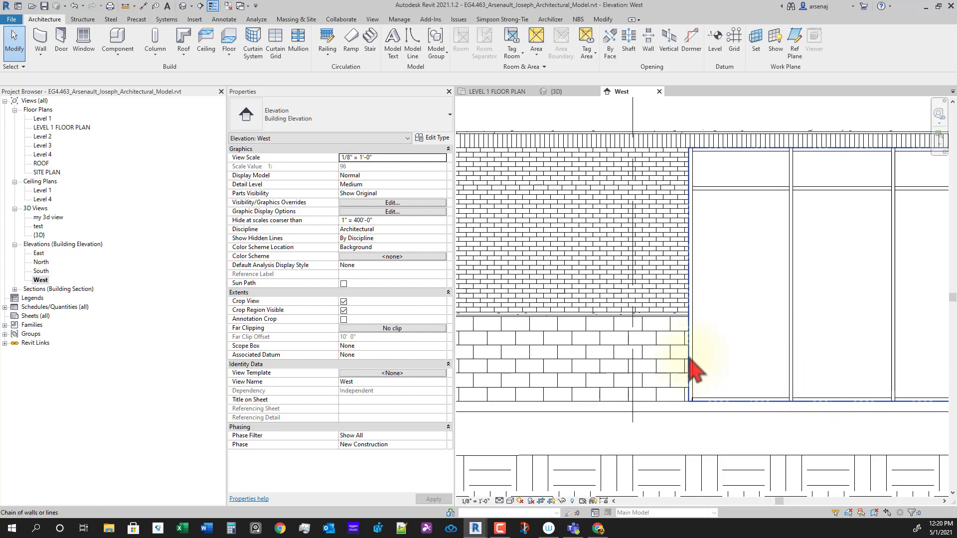
pyautogui.click(725, 399)
pyautogui.scroll(-1, 717, 294)
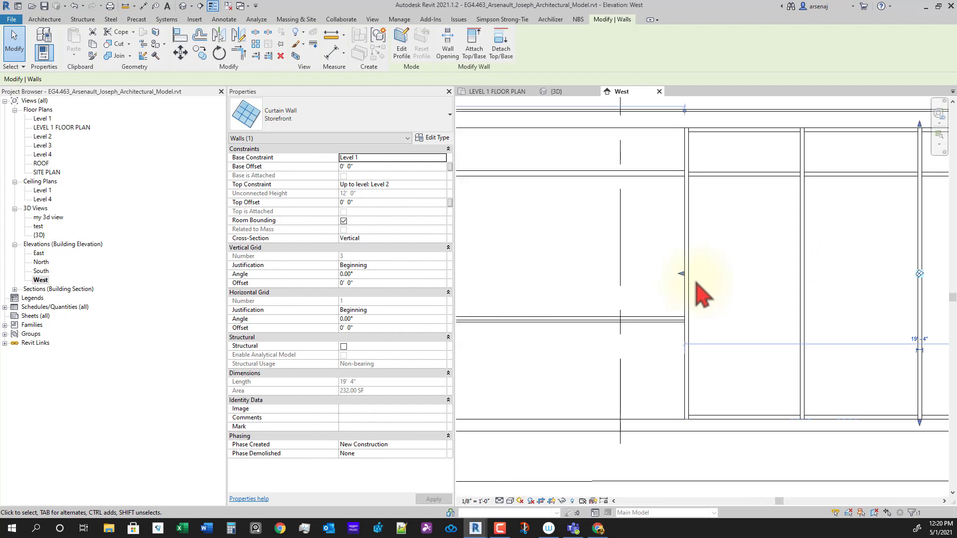
pyautogui.moveTo(741, 264); pyautogui.dragTo(675, 304, button='middle')
pyautogui.press('Escape')
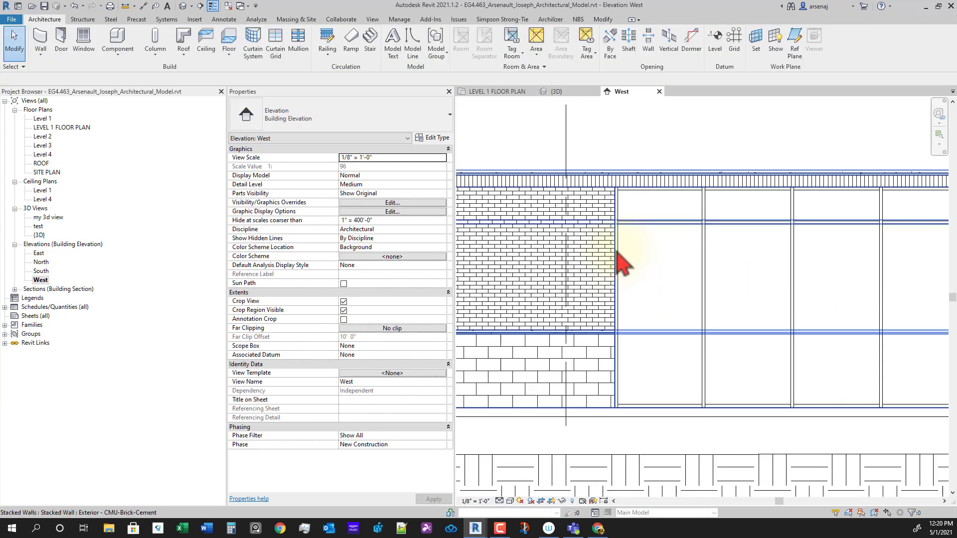
pyautogui.press('Tab')
pyautogui.press('Tab')
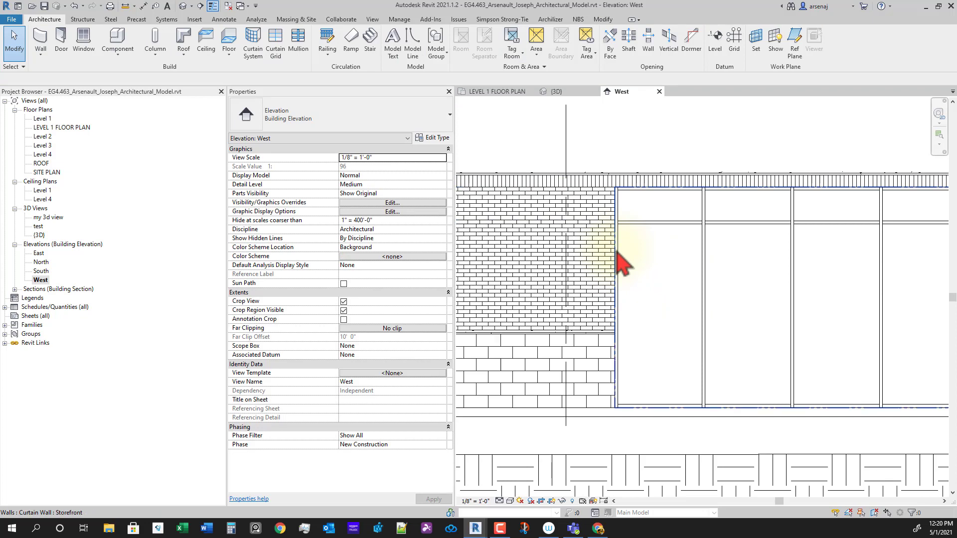
pyautogui.scroll(3, 620, 261)
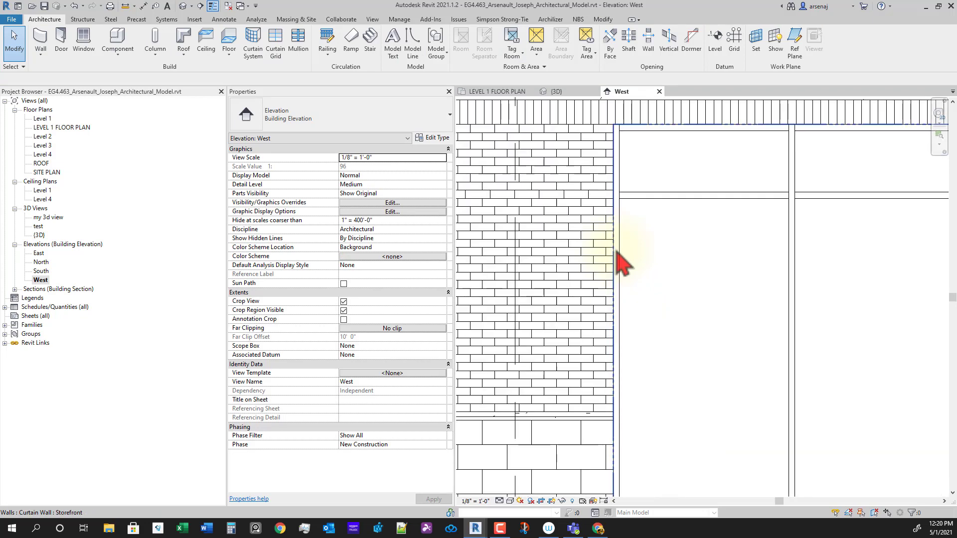
pyautogui.click(621, 261)
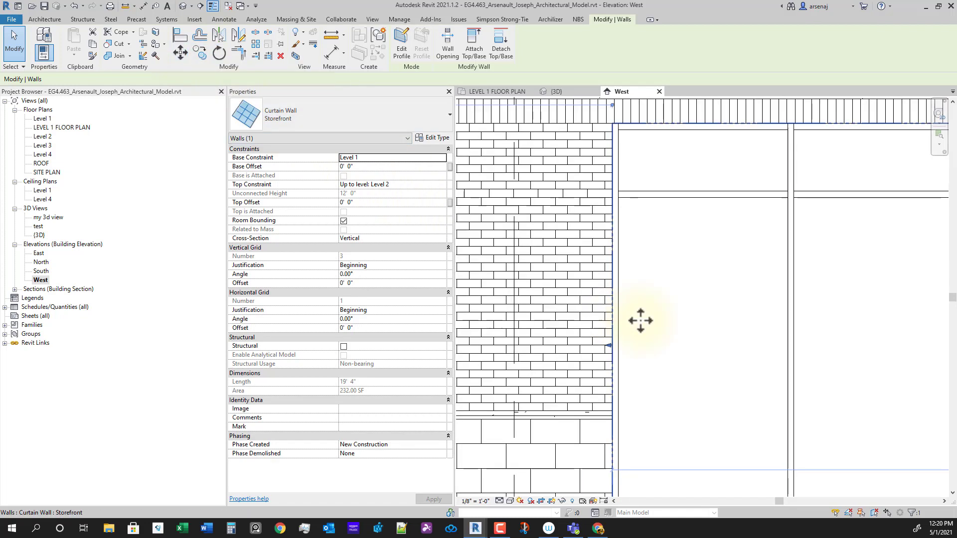
pyautogui.press('m')
pyautogui.press('v')
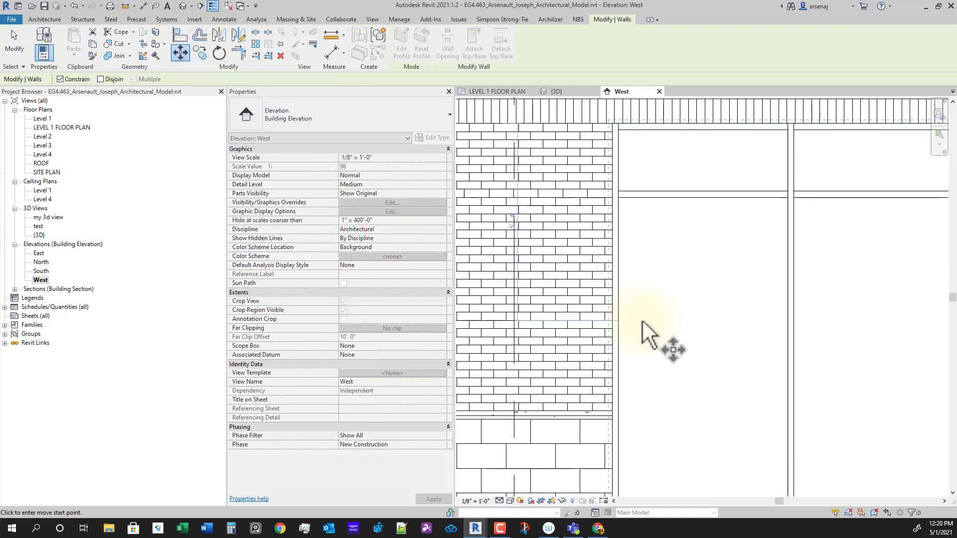
pyautogui.scroll(5, 647, 344)
pyautogui.click(647, 344)
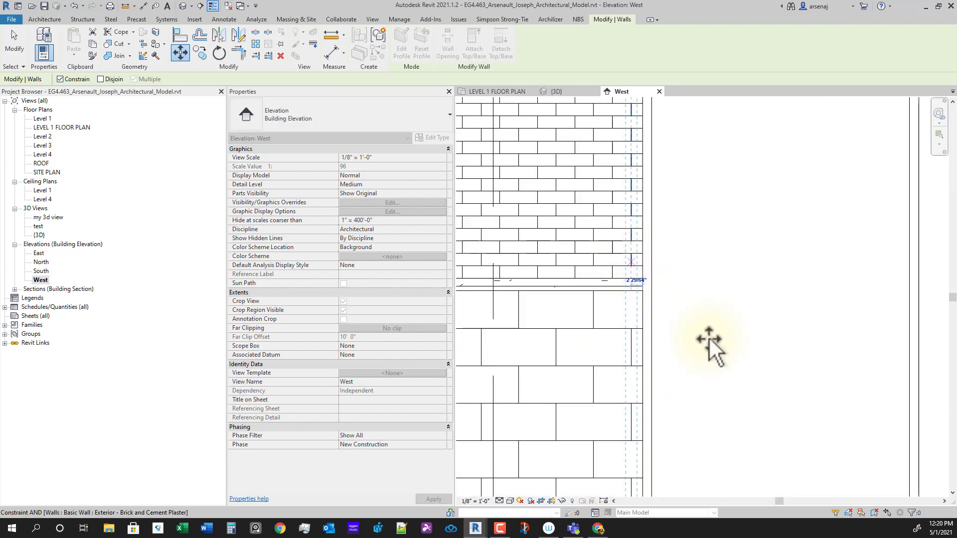
pyautogui.scroll(-2, 644, 411)
pyautogui.moveTo(699, 442); pyautogui.dragTo(691, 371, button='middle')
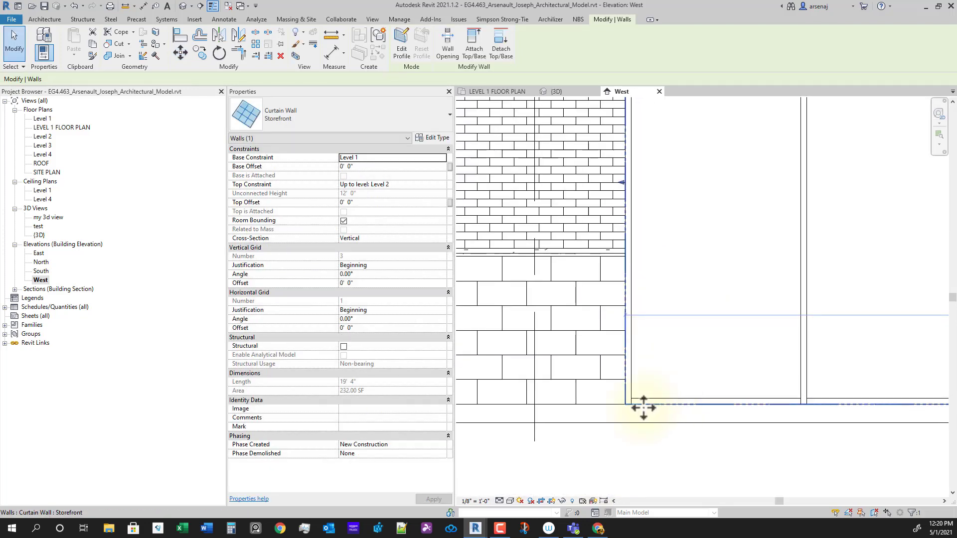
# Add an aligned dimension from the last vertical block joint to the storefront's edge, placed below the wall.
pyautogui.press('d')
pyautogui.press('i')
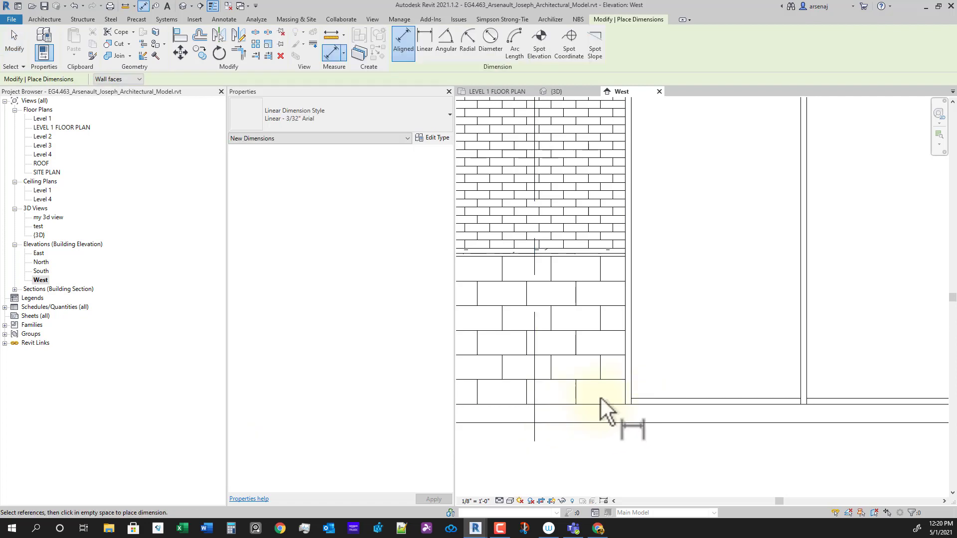
pyautogui.click(609, 363)
pyautogui.scroll(-3, 655, 444)
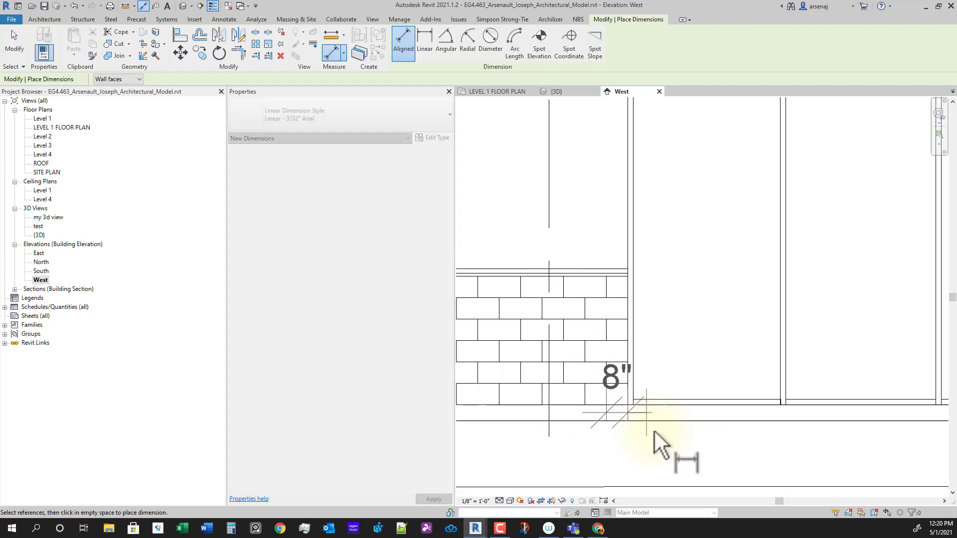
pyautogui.scroll(3, 641, 267)
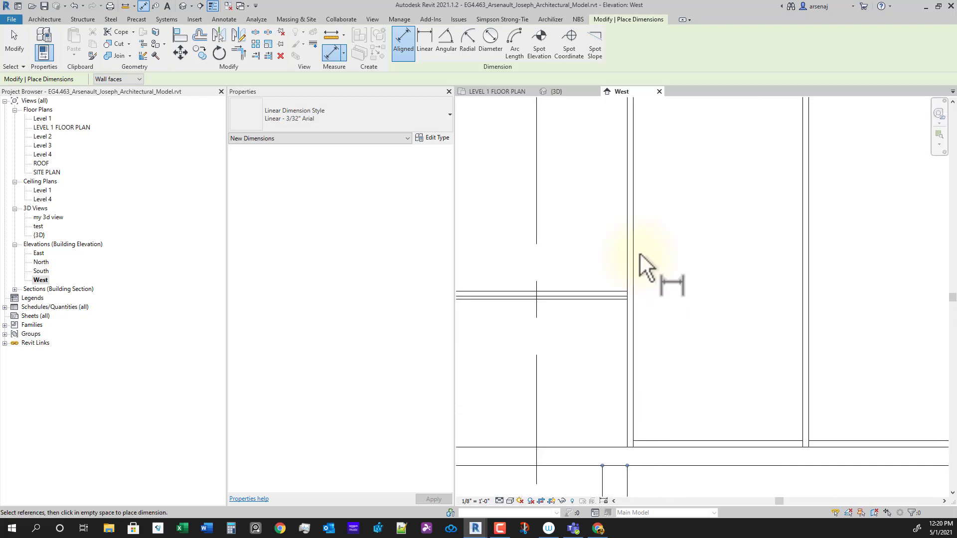
# Dimension from the last vertical brick joint to the same storefront edge, then end dimensioning.
pyautogui.click(622, 196)
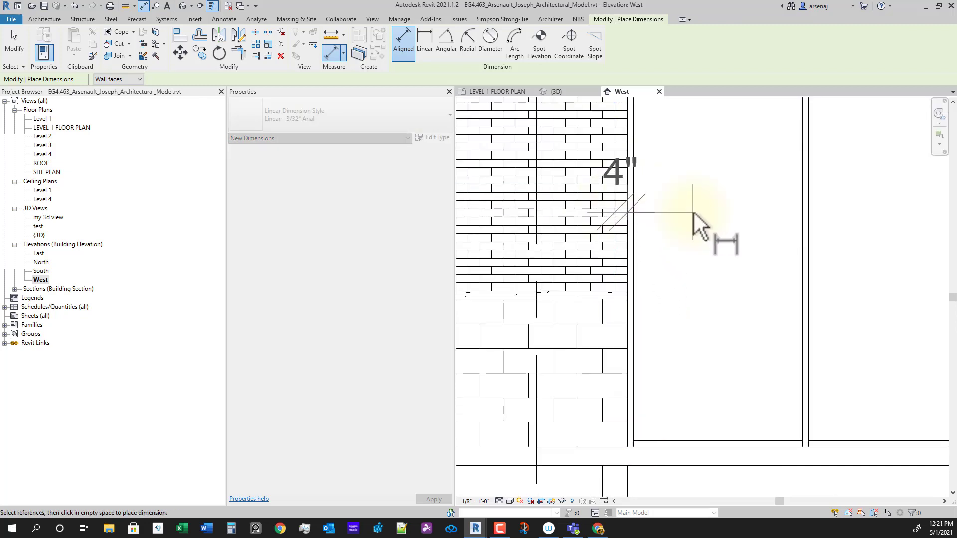
pyautogui.click(685, 259)
pyautogui.scroll(-1, 663, 342)
pyautogui.press('Escape')
pyautogui.press('Escape')
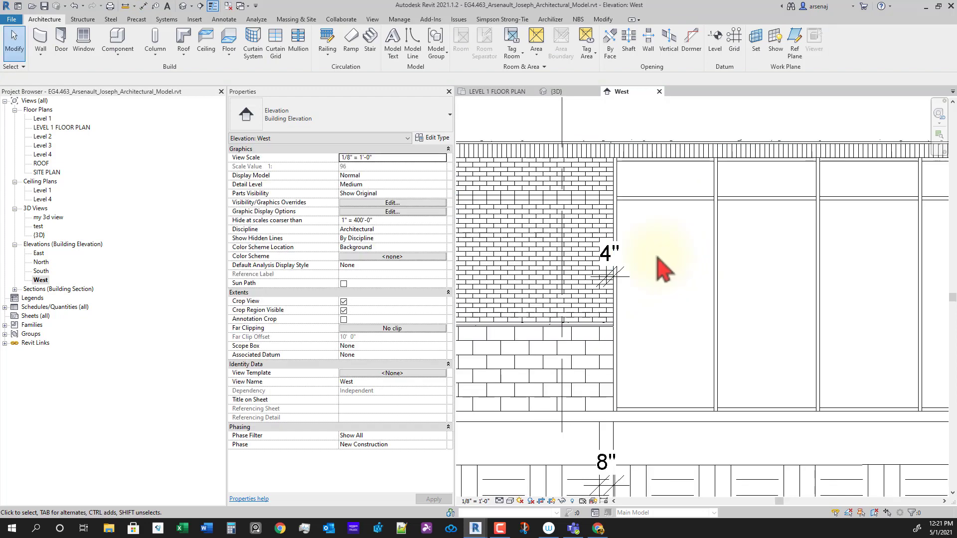
pyautogui.scroll(1, 657, 258)
pyautogui.scroll(2, 584, 355)
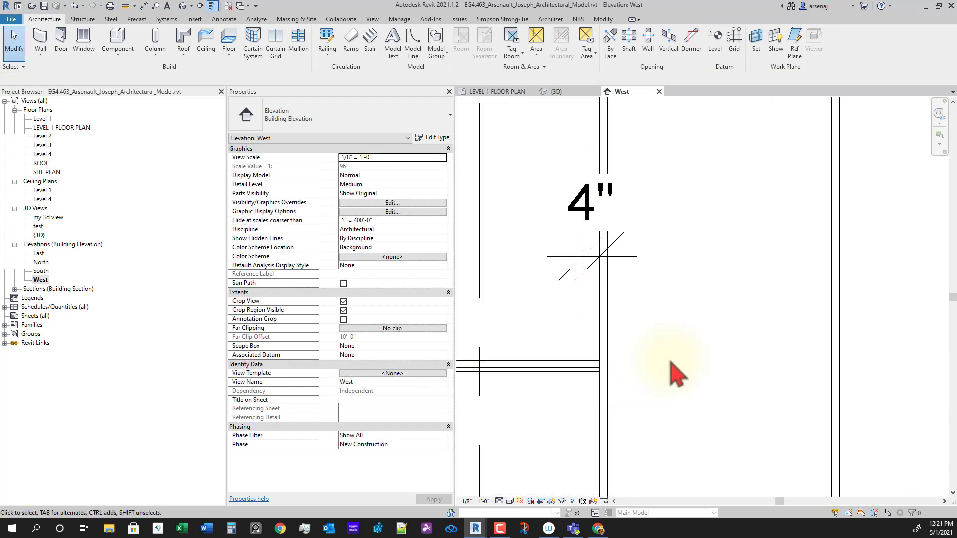
pyautogui.scroll(-2, 685, 375)
pyautogui.moveTo(660, 356); pyautogui.dragTo(542, 304, button='middle')
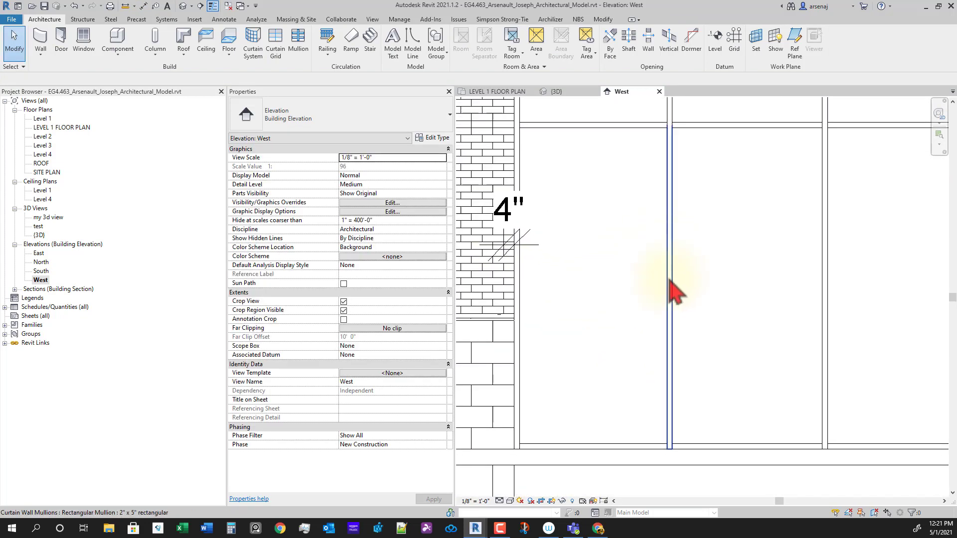
pyautogui.scroll(-3, 680, 336)
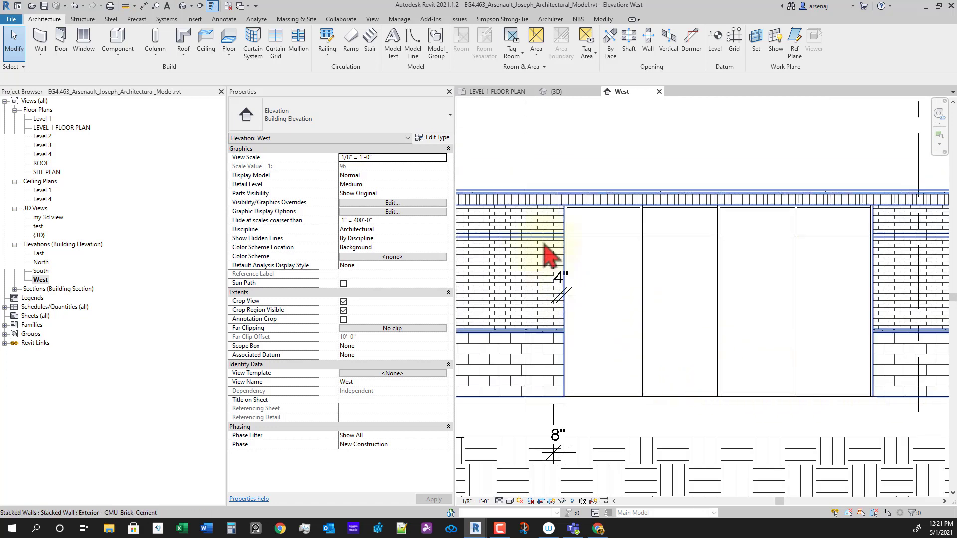
pyautogui.scroll(2, 549, 254)
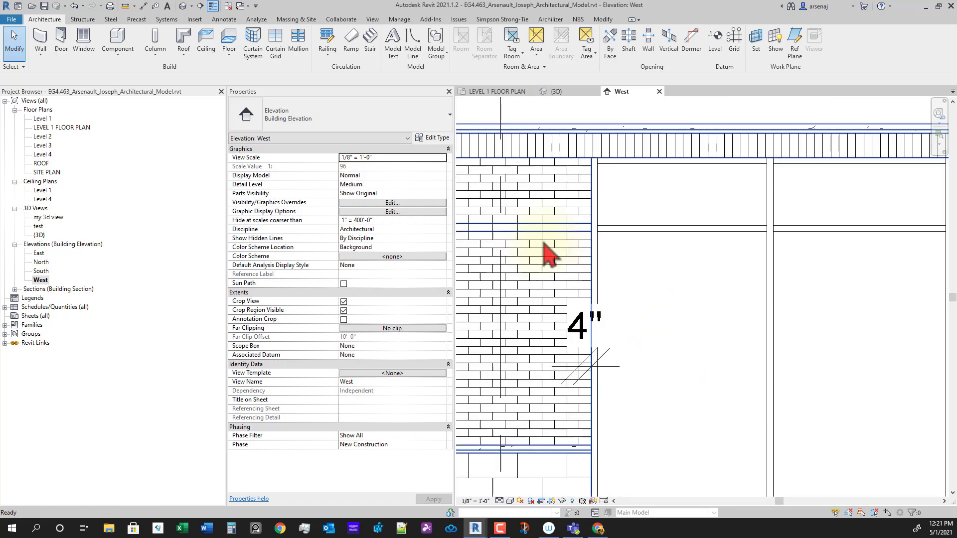
pyautogui.press('a')
pyautogui.press('l')
pyautogui.scroll(1, 589, 244)
pyautogui.moveTo(593, 247); pyautogui.dragTo(695, 249, button='middle')
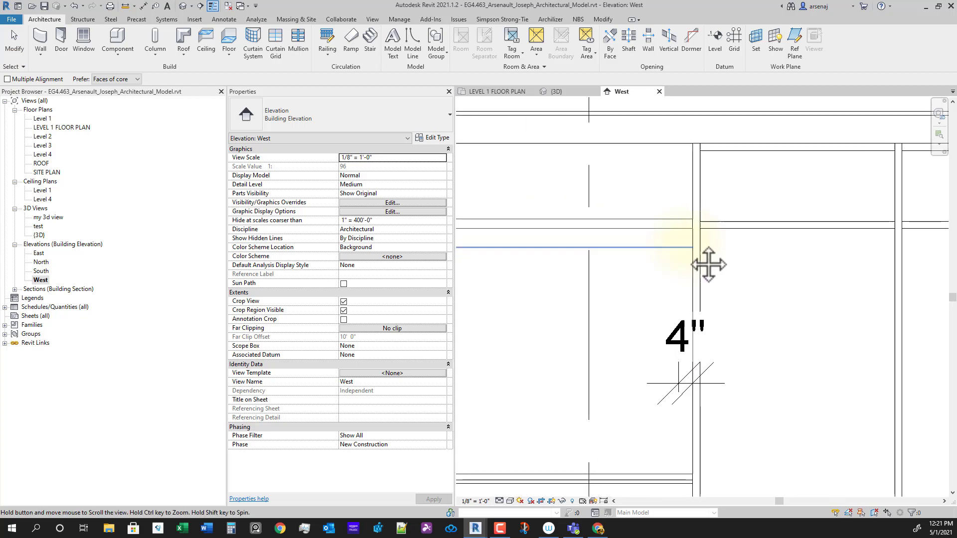
pyautogui.scroll(-2, 698, 241)
pyautogui.press('Escape')
# Align the vertical joints of the upper brick band with the brick joints below it, near the wall end beside the 10' - 0" dimension.
pyautogui.scroll(-4, 529, 246)
pyautogui.moveTo(555, 291); pyautogui.dragTo(795, 279, button='middle')
pyautogui.moveTo(573, 304); pyautogui.dragTo(866, 307, button='middle')
pyautogui.scroll(5, 787, 238)
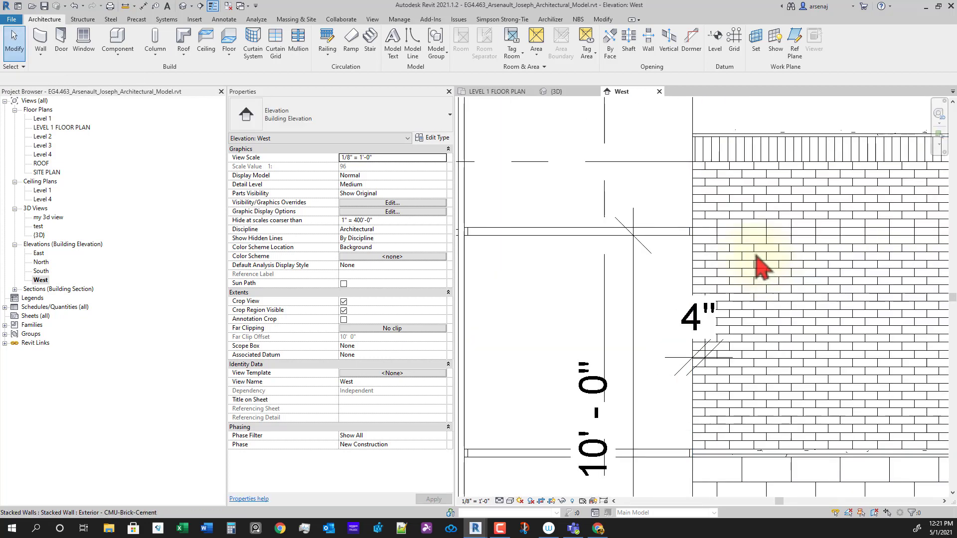
pyautogui.scroll(2, 760, 269)
pyautogui.press('a')
pyautogui.press('l')
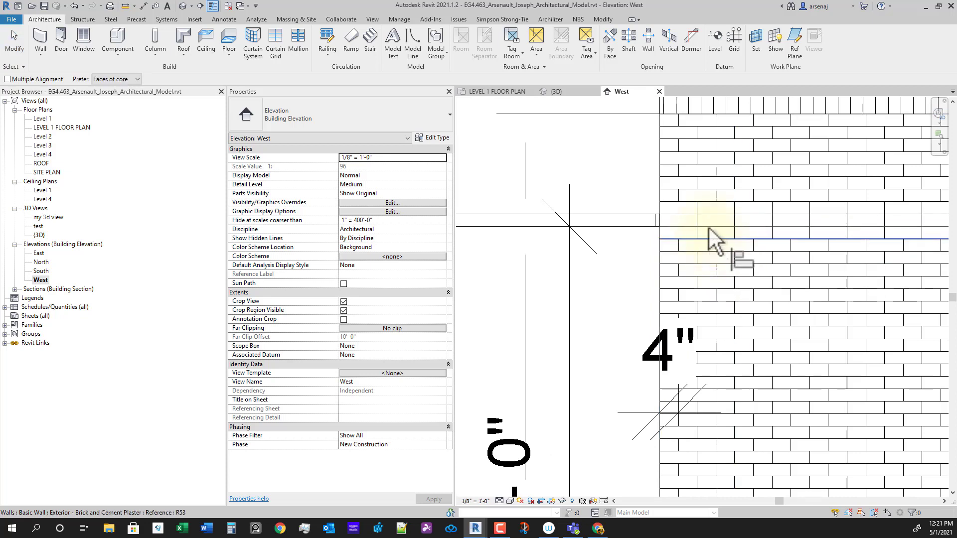
pyautogui.click(679, 244)
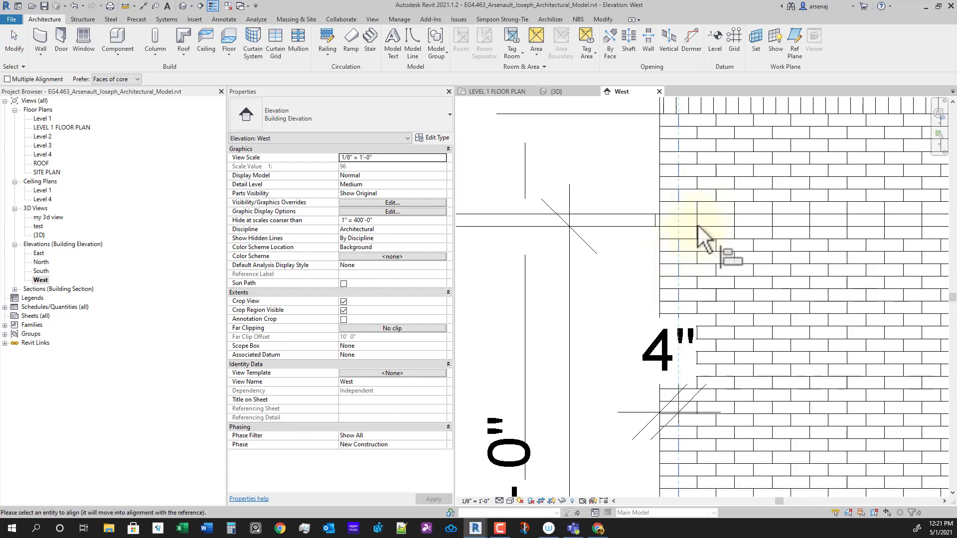
pyautogui.click(697, 225)
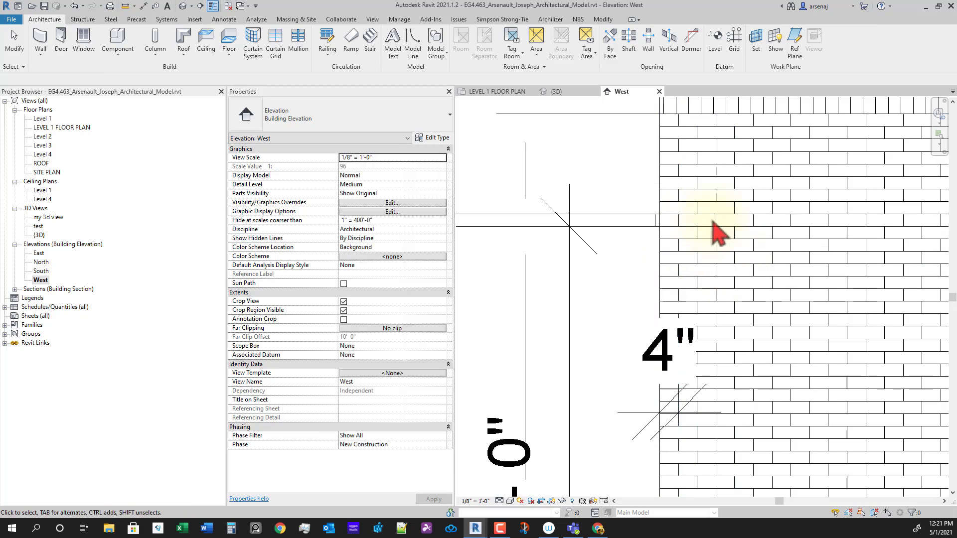
# Examine how the brick and block coursing meets both edges of the storefronts along the West elevation.
pyautogui.press('Escape')
pyautogui.press('Escape')
pyautogui.press('Tab')
pyautogui.scroll(-4, 707, 242)
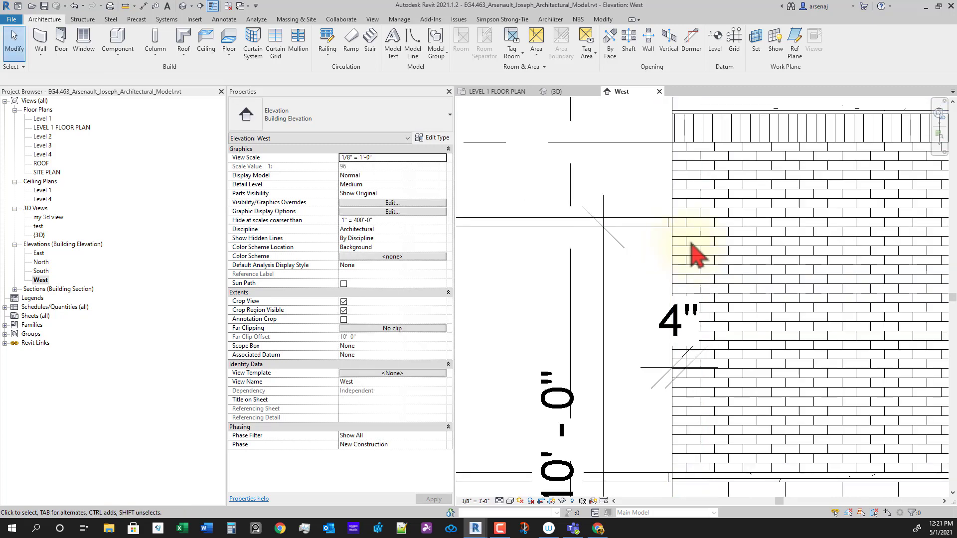
pyautogui.scroll(-1, 681, 293)
pyautogui.moveTo(857, 336); pyautogui.dragTo(620, 320, button='middle')
pyautogui.scroll(-1, 619, 320)
pyautogui.scroll(4, 619, 321)
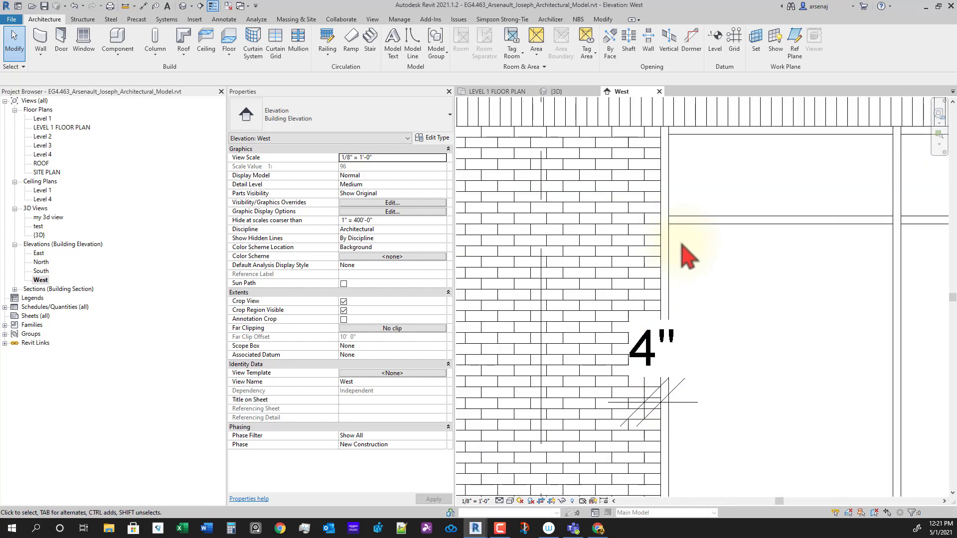
pyautogui.scroll(-4, 702, 257)
pyautogui.moveTo(801, 336); pyautogui.dragTo(697, 319, button='middle')
pyautogui.moveTo(857, 339); pyautogui.dragTo(722, 330, button='middle')
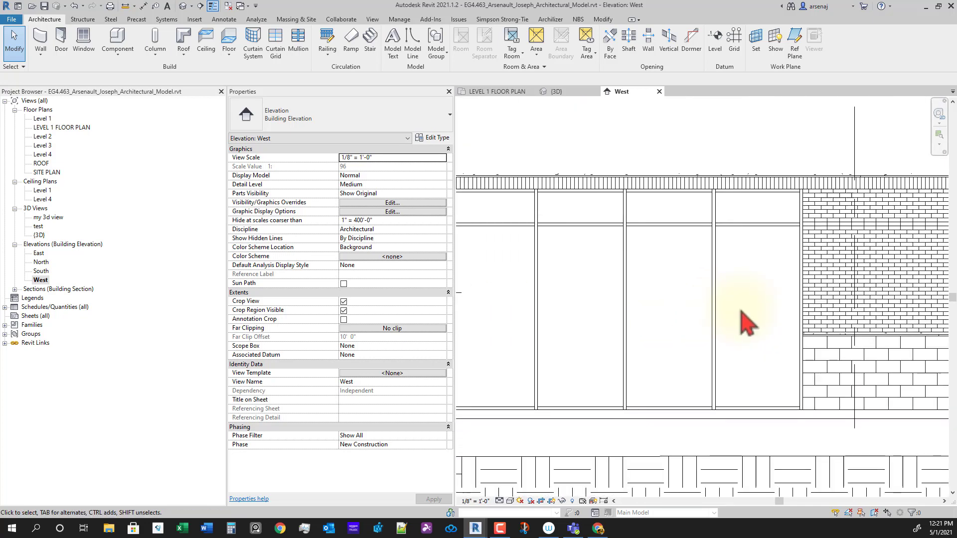
pyautogui.moveTo(759, 365); pyautogui.dragTo(742, 296, button='middle')
pyautogui.scroll(-1, 734, 301)
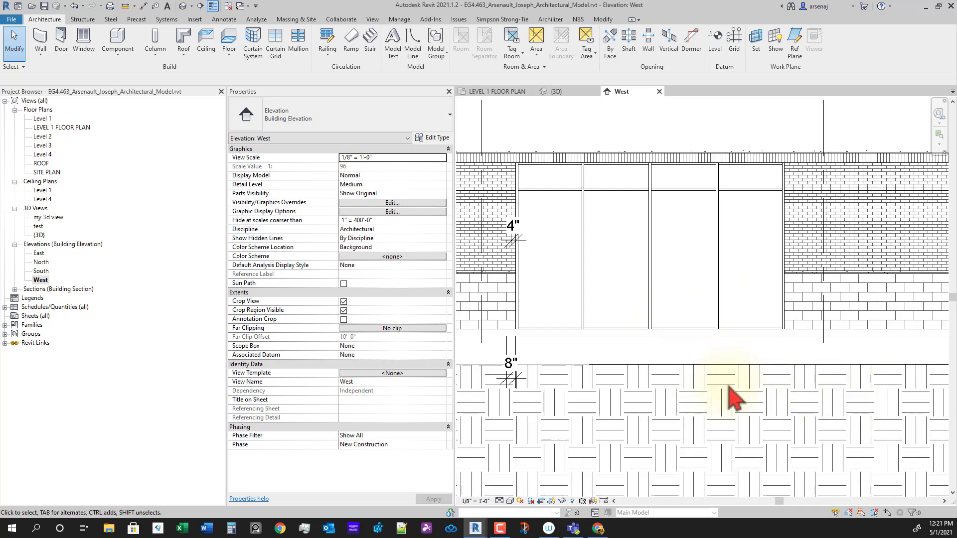
pyautogui.scroll(-1, 753, 361)
pyautogui.moveTo(752, 357); pyautogui.dragTo(680, 352, button='middle')
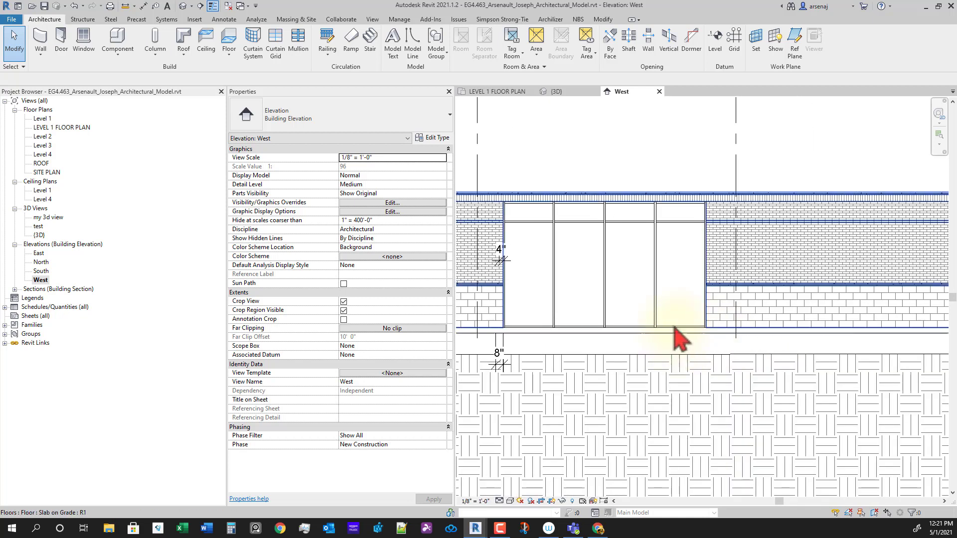
# Copy the four-panel storefront curtain wall along the masonry wall into the next bay.
pyautogui.click(675, 329)
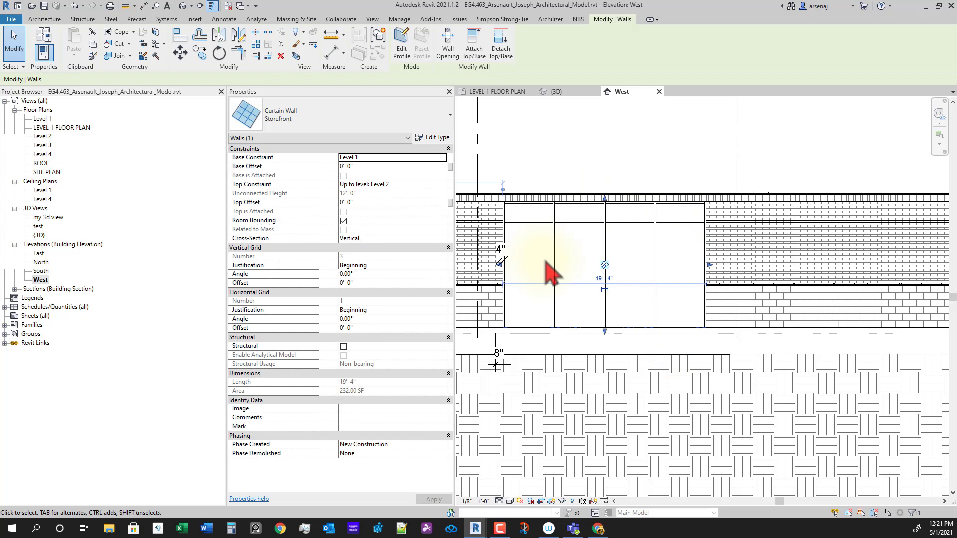
pyautogui.click(219, 52)
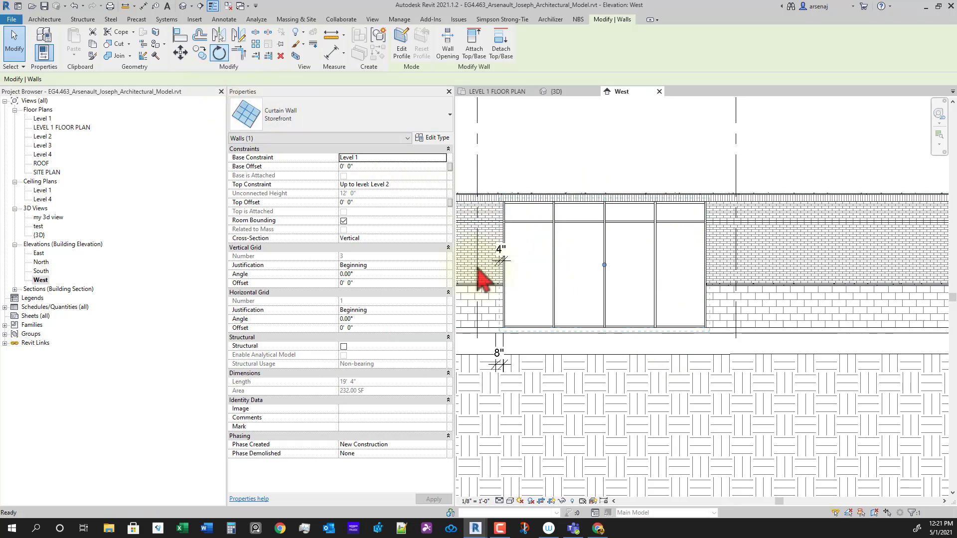
pyautogui.press('Escape')
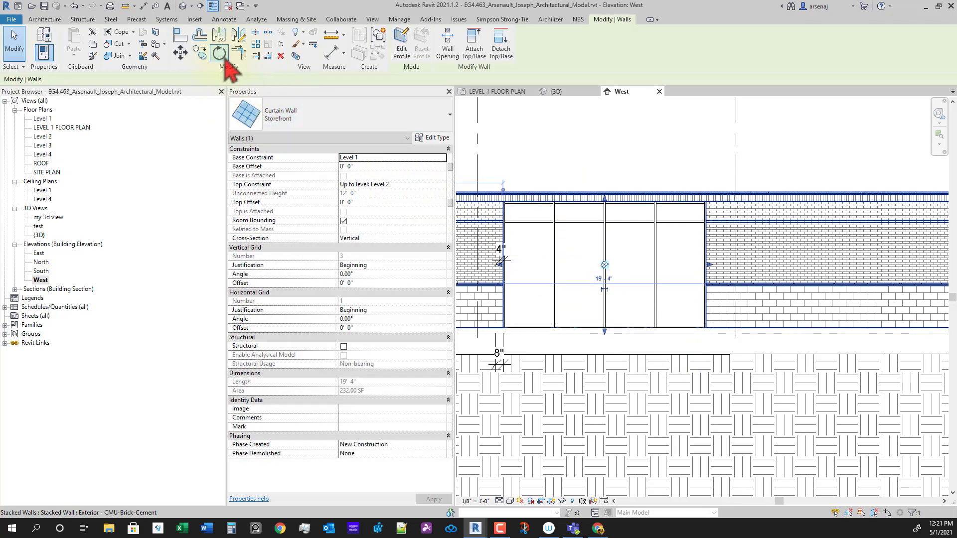
pyautogui.click(204, 58)
pyautogui.click(571, 255)
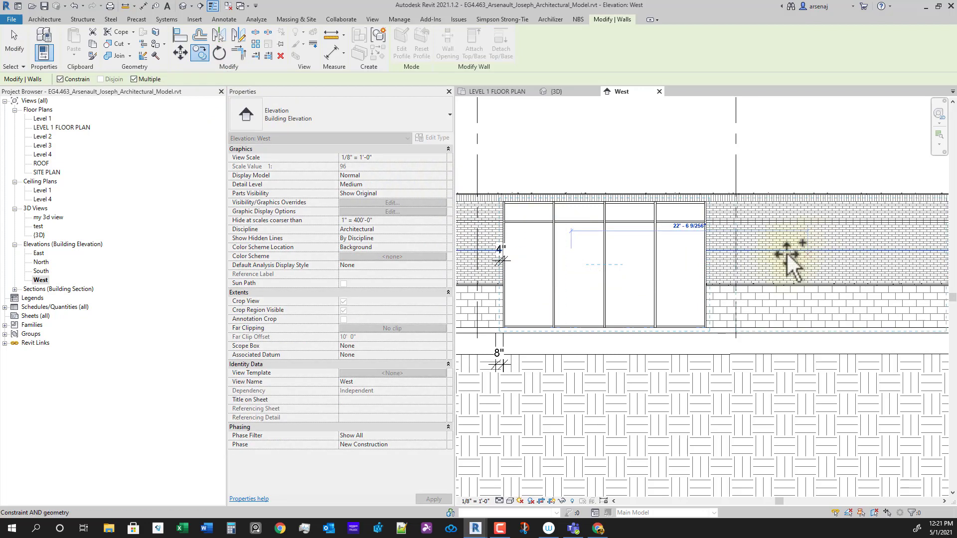
pyautogui.moveTo(844, 260); pyautogui.dragTo(688, 247, button='middle')
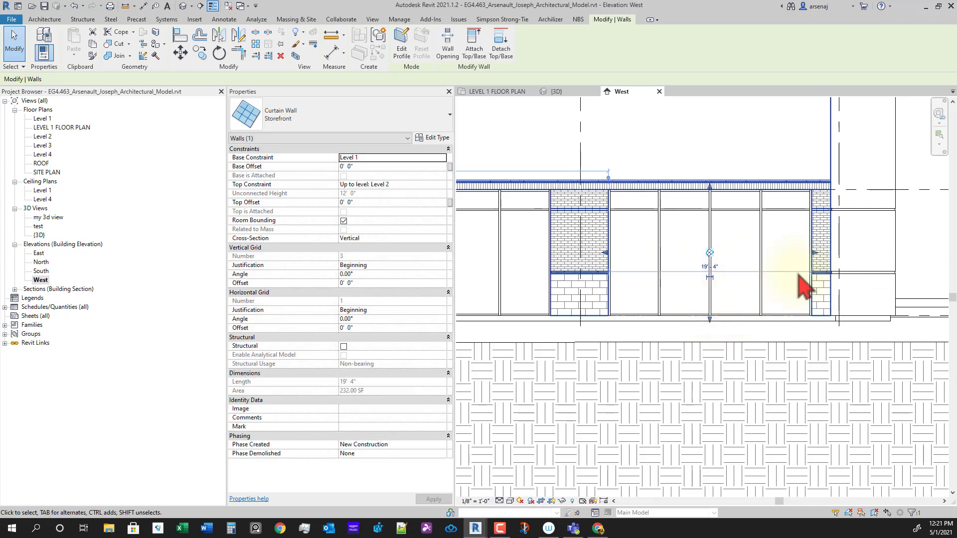
# Set the copied storefront's length to 7' 4".
pyautogui.click(708, 268)
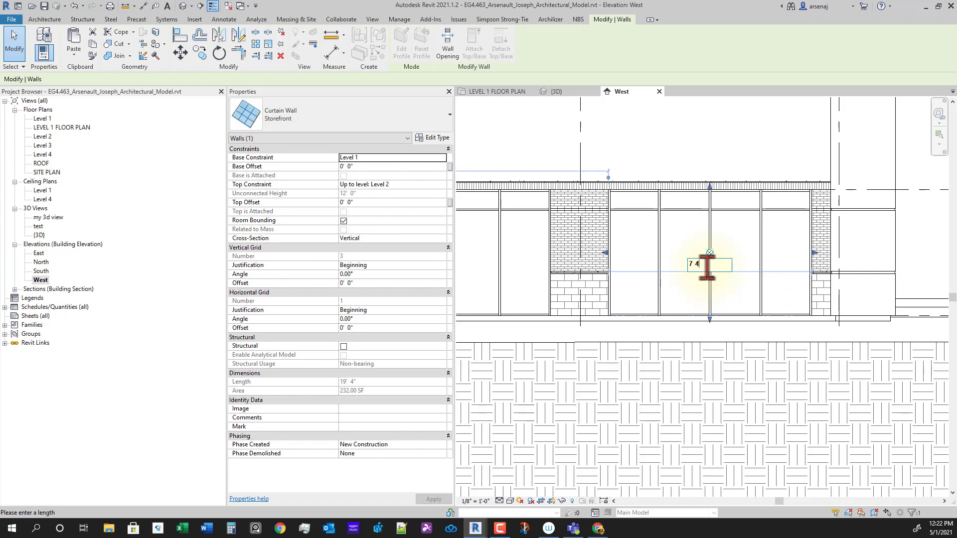
pyautogui.press('Return')
pyautogui.moveTo(706, 277)
pyautogui.mouseDown(button='middle')
pyautogui.moveTo(765, 277)
pyautogui.moveTo(701, 279)
pyautogui.mouseUp(button='middle')
# Move the shortened storefront from its near edge to a vertical block joint closer to the four-panel storefront.
pyautogui.scroll(3, 722, 280)
pyautogui.scroll(-2, 769, 367)
pyautogui.moveTo(770, 366); pyautogui.dragTo(822, 354, button='middle')
pyautogui.scroll(2, 794, 322)
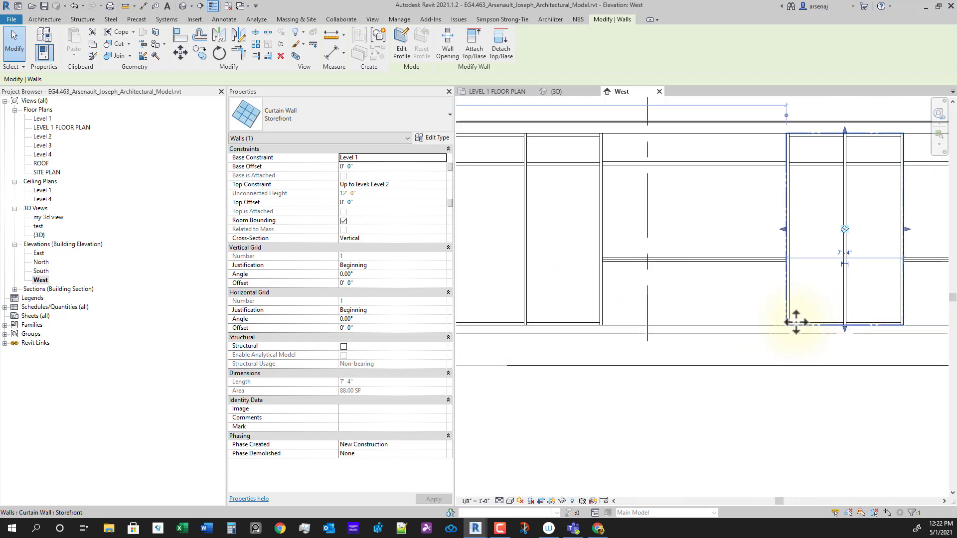
pyautogui.moveTo(737, 335); pyautogui.dragTo(920, 323, button='middle')
pyautogui.scroll(-1, 843, 322)
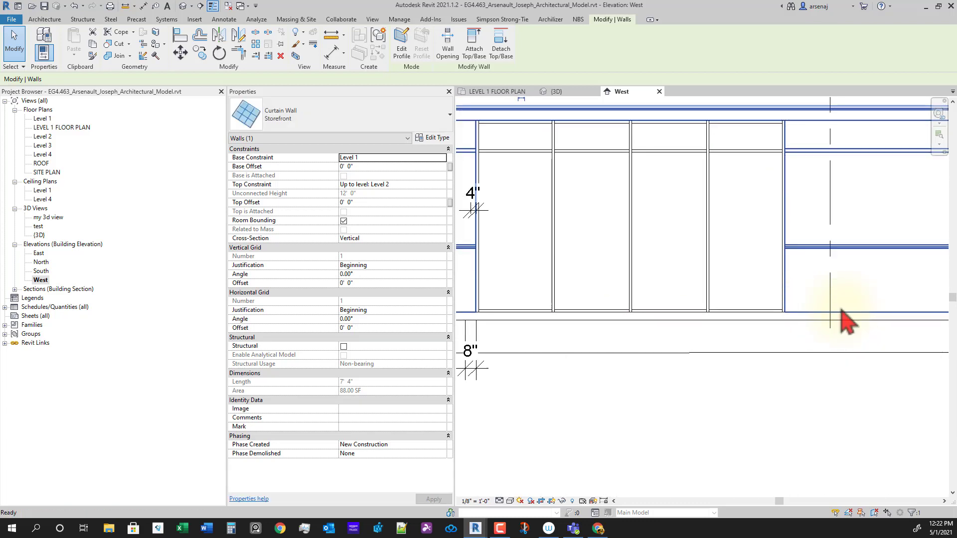
pyautogui.scroll(3, 842, 321)
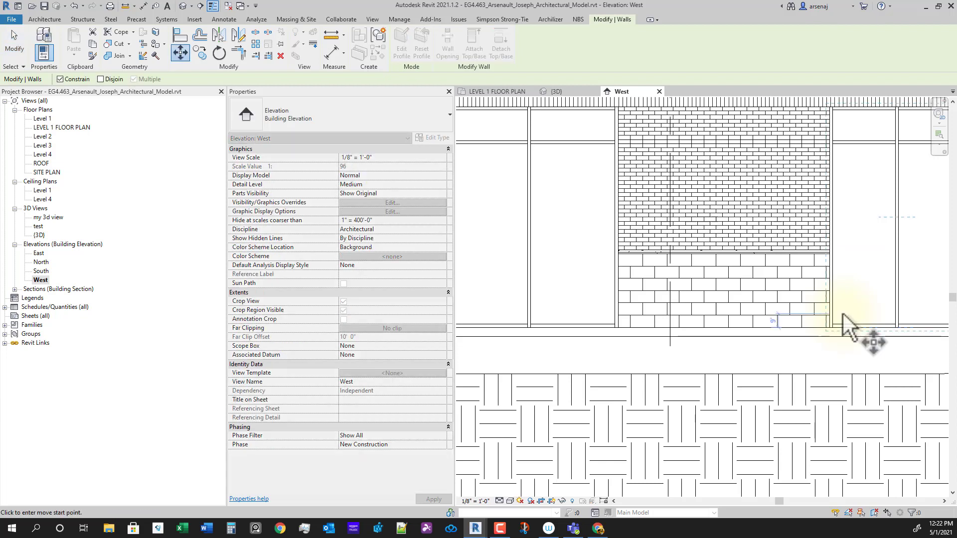
pyautogui.scroll(1, 842, 323)
pyautogui.click(829, 314)
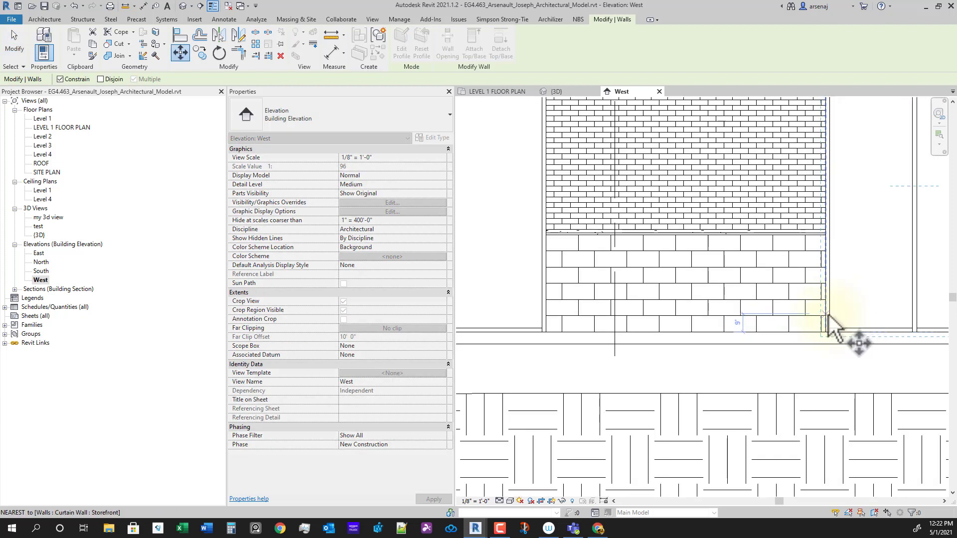
pyautogui.click(658, 314)
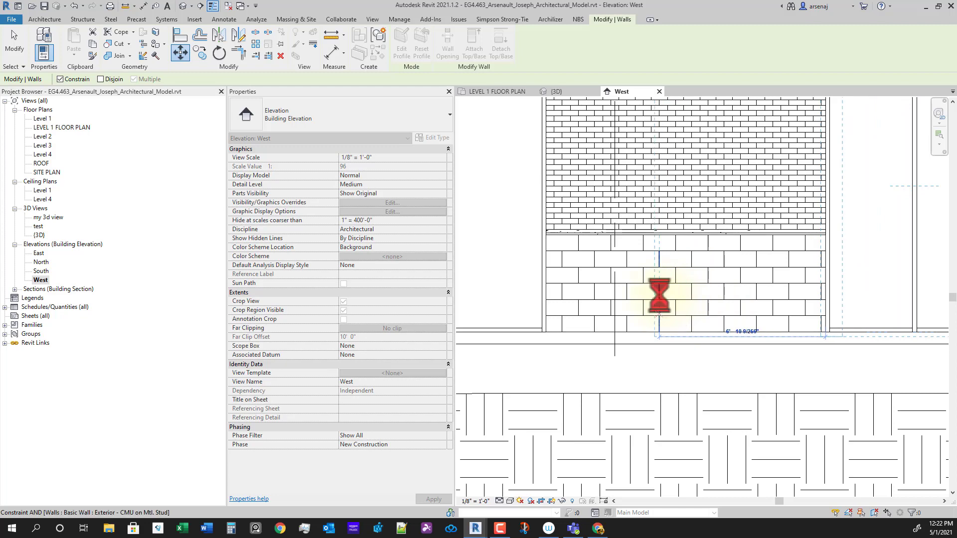
pyautogui.scroll(-3, 732, 329)
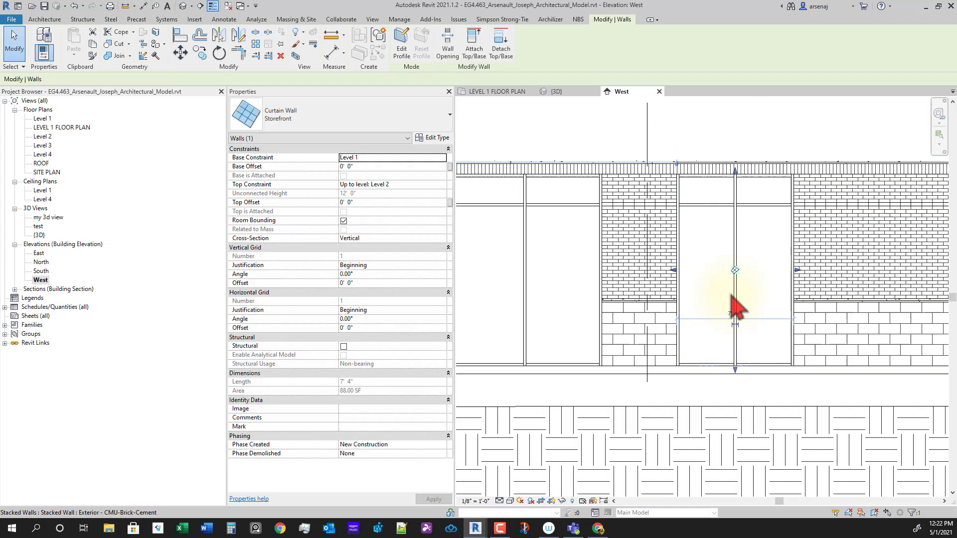
pyautogui.moveTo(778, 364); pyautogui.dragTo(943, 352, button='middle')
pyautogui.moveTo(744, 345)
pyautogui.mouseDown(button='middle')
pyautogui.moveTo(865, 339)
pyautogui.moveTo(678, 355)
pyautogui.mouseUp(button='middle')
pyautogui.scroll(1, 849, 336)
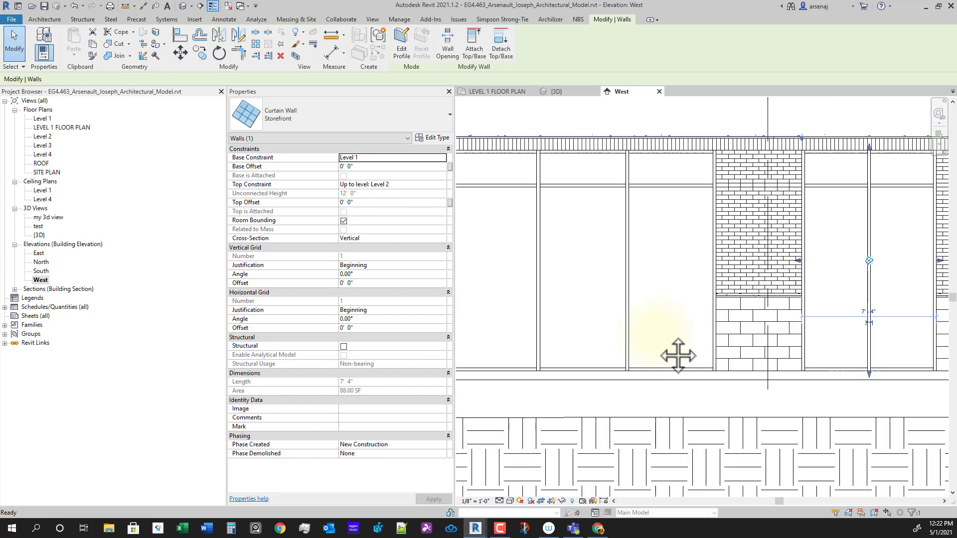
pyautogui.press('a')
pyautogui.press('l')
pyautogui.moveTo(799, 259); pyautogui.dragTo(741, 297, button='middle')
pyautogui.press('Escape')
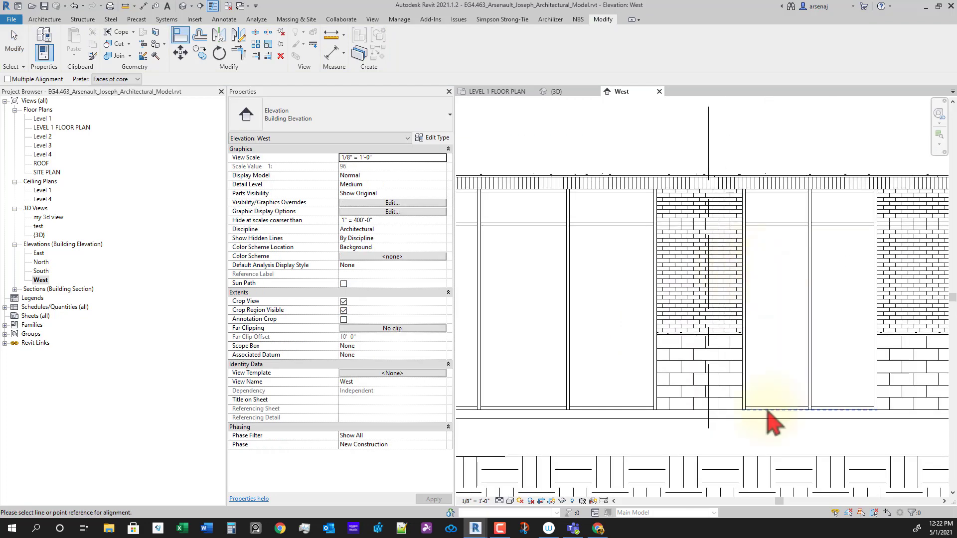
pyautogui.moveTo(752, 393); pyautogui.dragTo(746, 328, button='middle')
pyautogui.scroll(-2, 743, 341)
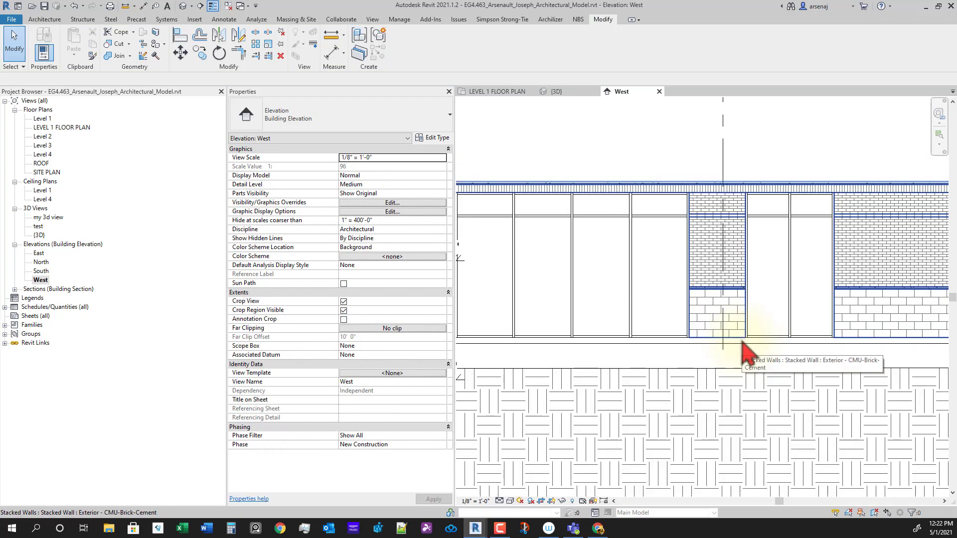
pyautogui.press('d')
pyautogui.press('Escape')
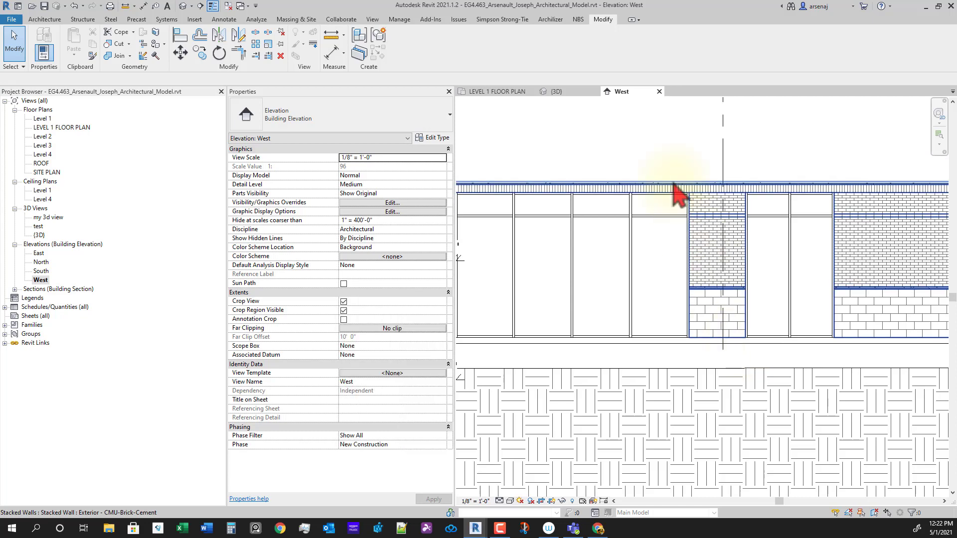
# Close the 3D view and tile LEVEL 1 FLOOR PLAN beside the West elevation.
pyautogui.click(569, 94)
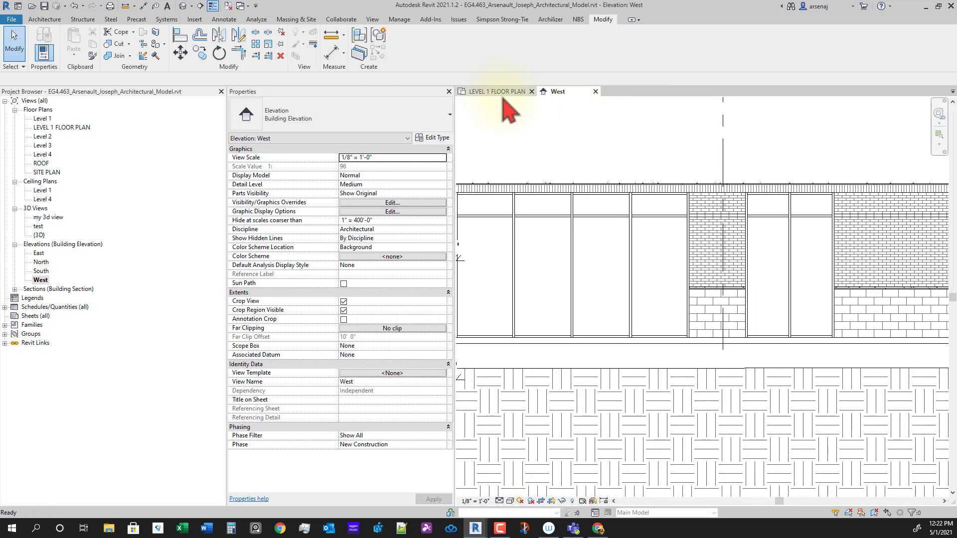
pyautogui.click(501, 92)
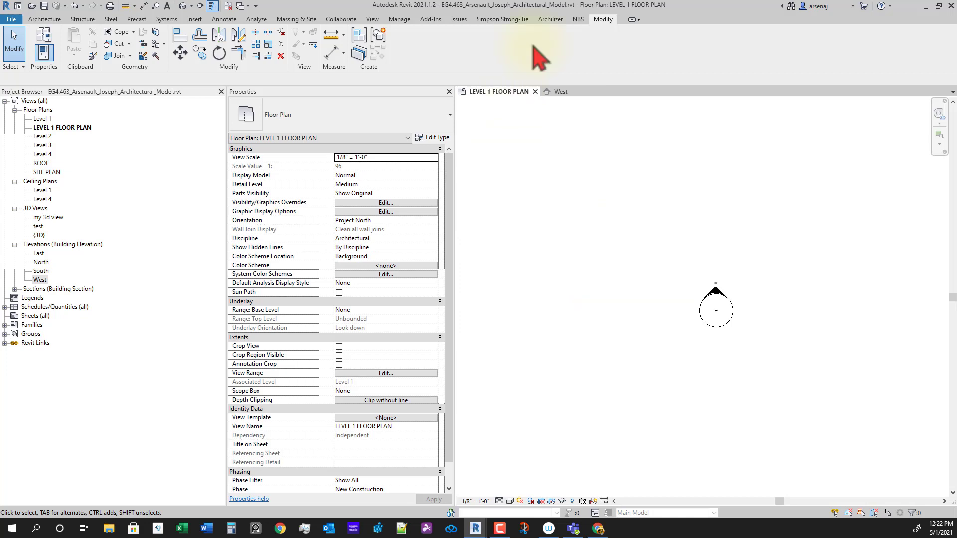
pyautogui.click(373, 20)
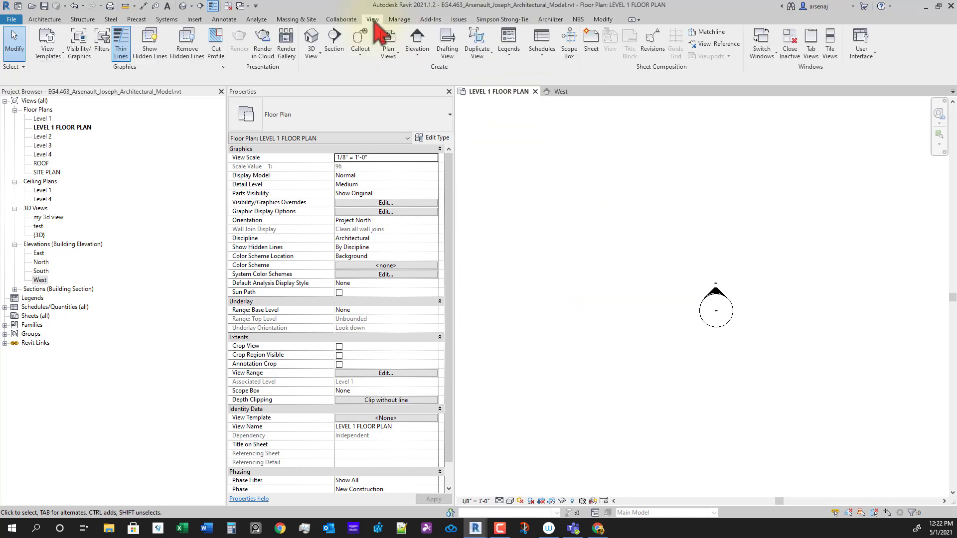
pyautogui.click(828, 54)
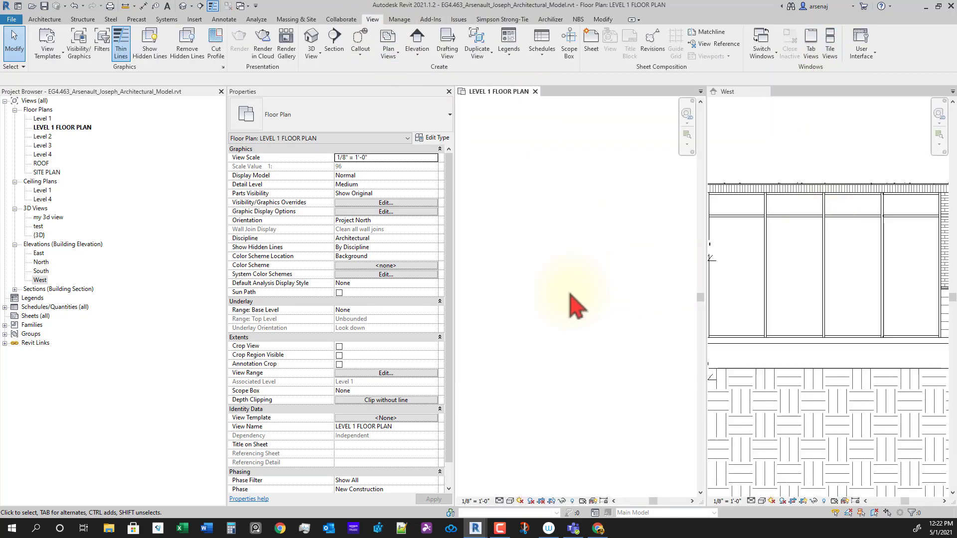
# Place an aligned dimension in the floor plan from the projecting masonry face near grid 6 to the four-panel storefront's edge just past grid 7.
pyautogui.moveTo(576, 299); pyautogui.dragTo(573, 341, button='middle')
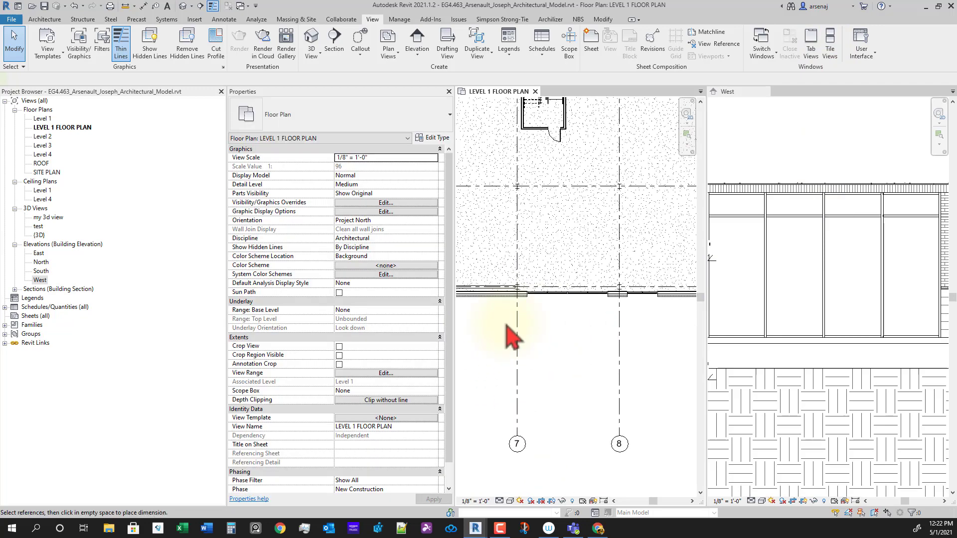
pyautogui.scroll(-2, 564, 321)
pyautogui.moveTo(568, 321); pyautogui.dragTo(671, 331, button='middle')
pyautogui.scroll(5, 617, 343)
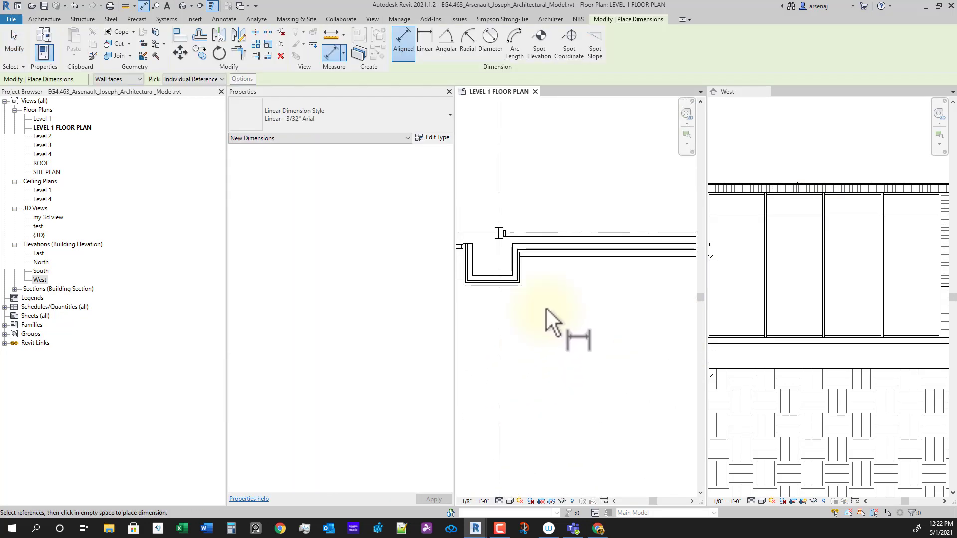
pyautogui.scroll(-4, 551, 316)
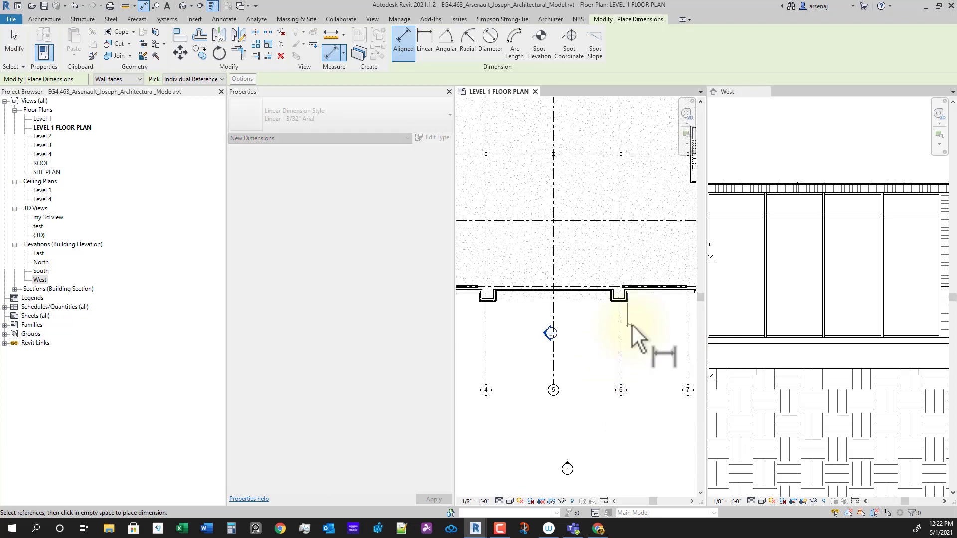
pyautogui.scroll(3, 635, 321)
pyautogui.moveTo(656, 302); pyautogui.dragTo(504, 302, button='middle')
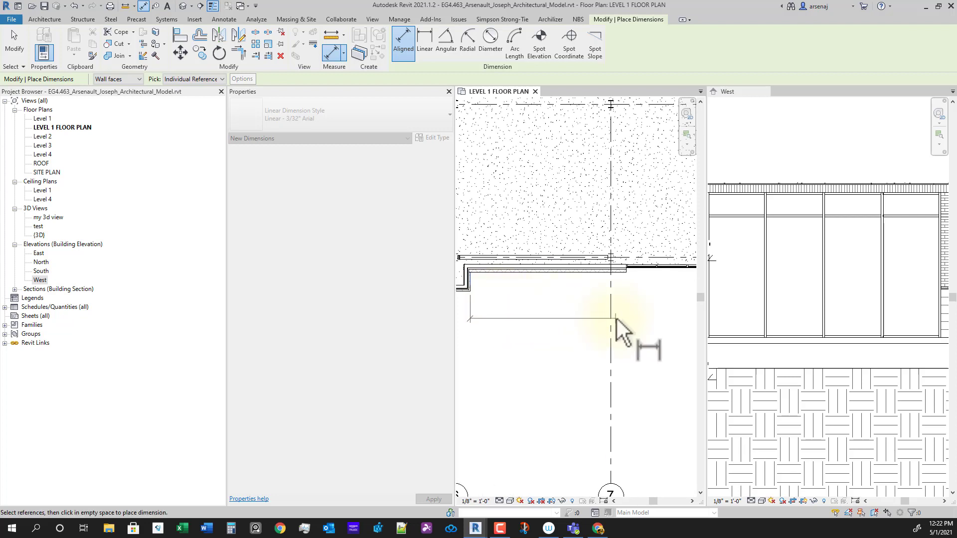
pyautogui.moveTo(615, 320); pyautogui.dragTo(564, 322, button='middle')
pyautogui.scroll(2, 576, 283)
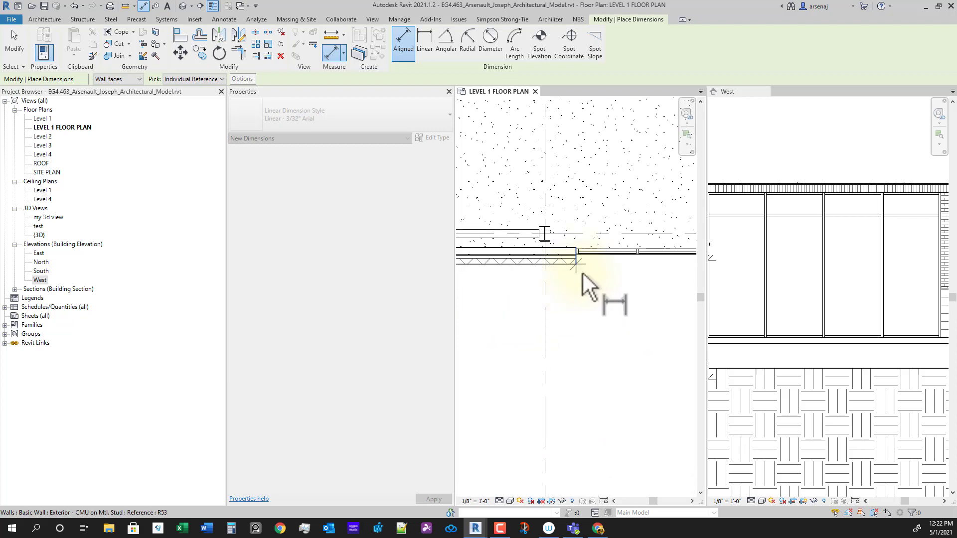
pyautogui.scroll(-2, 612, 334)
pyautogui.scroll(1, 596, 301)
pyautogui.scroll(1, 598, 303)
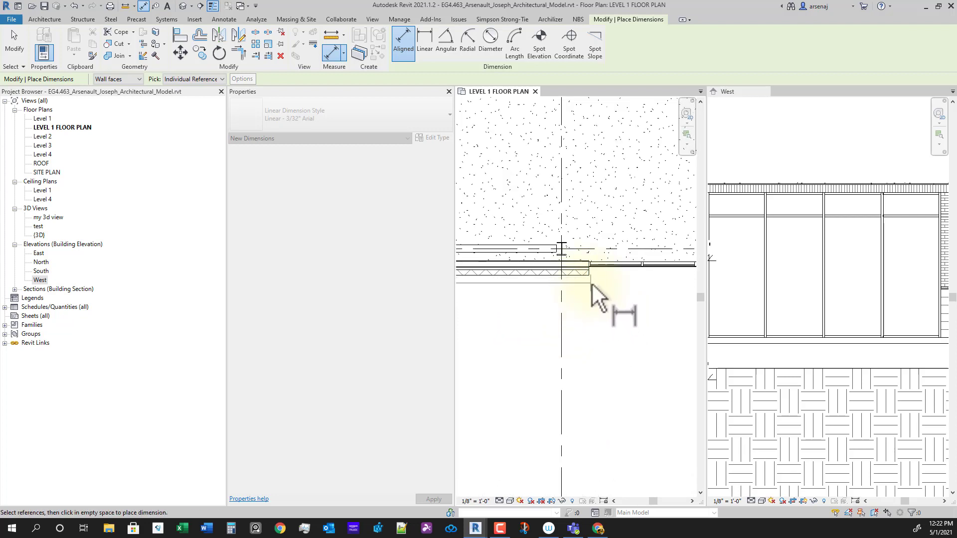
pyautogui.scroll(2, 591, 281)
pyautogui.scroll(-2, 618, 305)
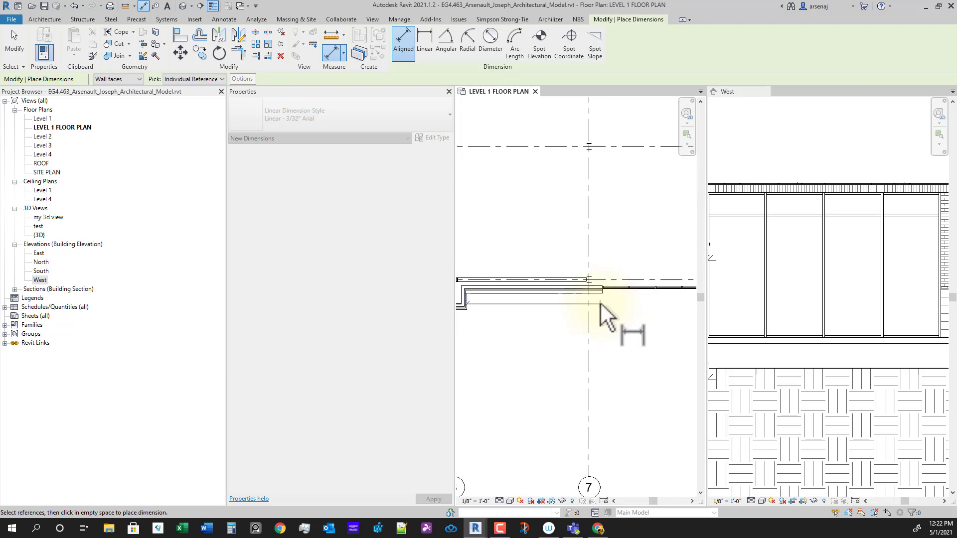
pyautogui.scroll(1, 609, 306)
pyautogui.scroll(-2, 618, 329)
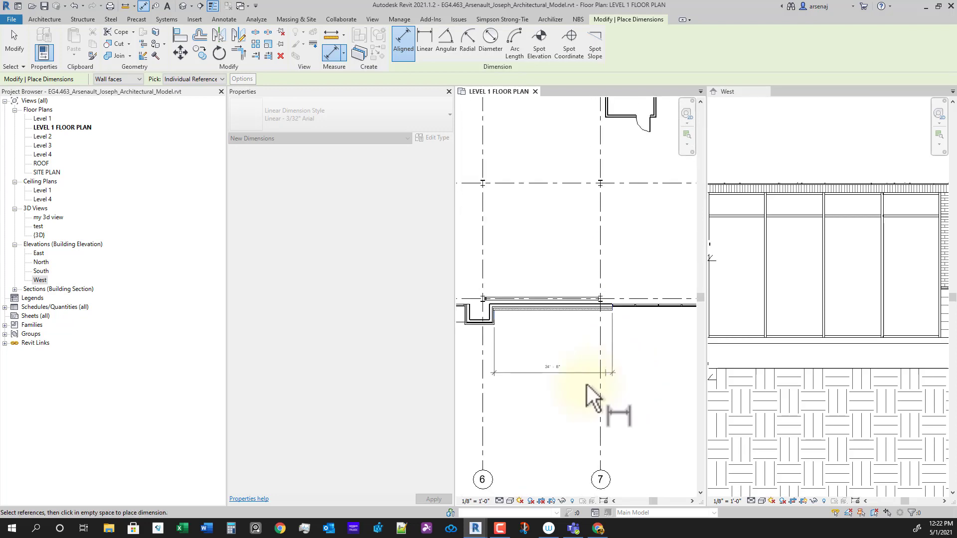
pyautogui.scroll(3, 601, 341)
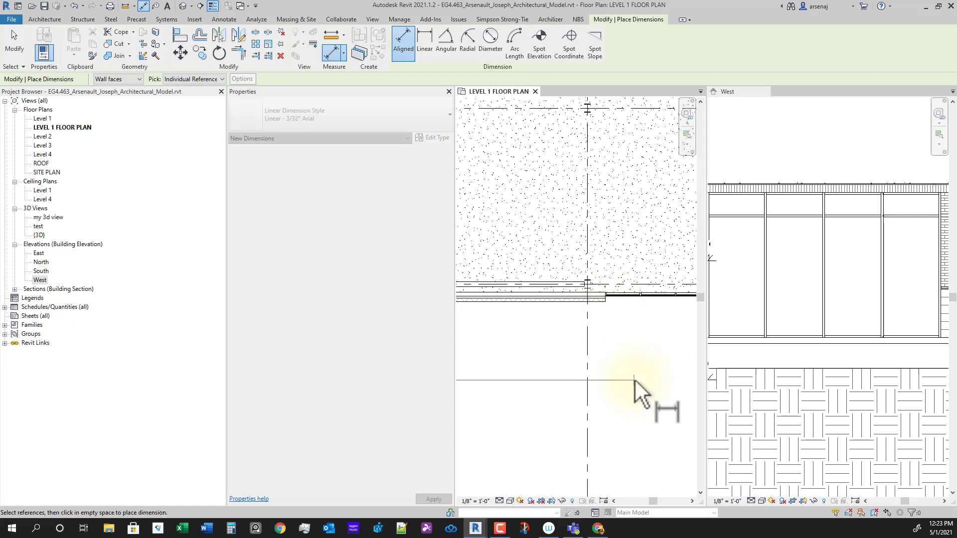
pyautogui.scroll(-3, 638, 349)
pyautogui.scroll(3, 642, 344)
pyautogui.scroll(3, 613, 319)
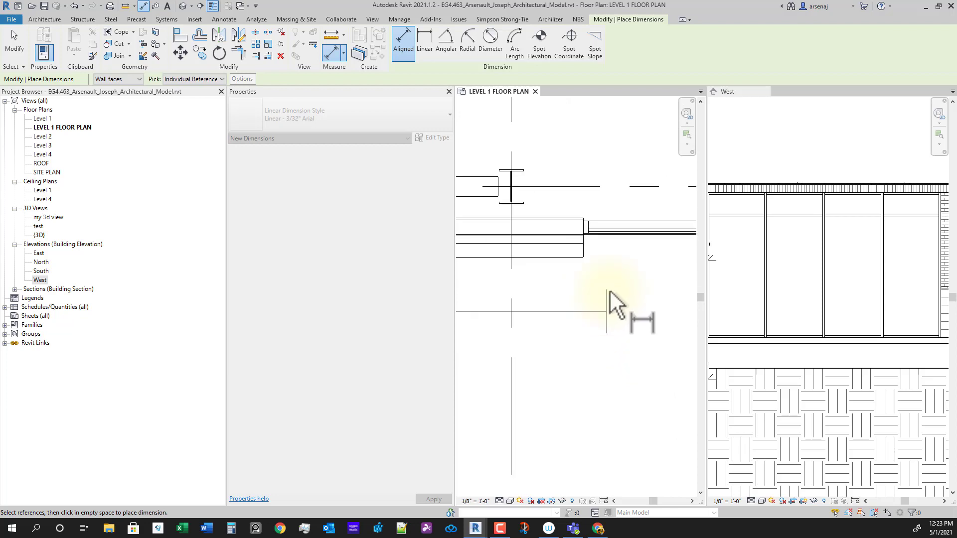
pyautogui.click(585, 229)
pyautogui.scroll(-2, 615, 325)
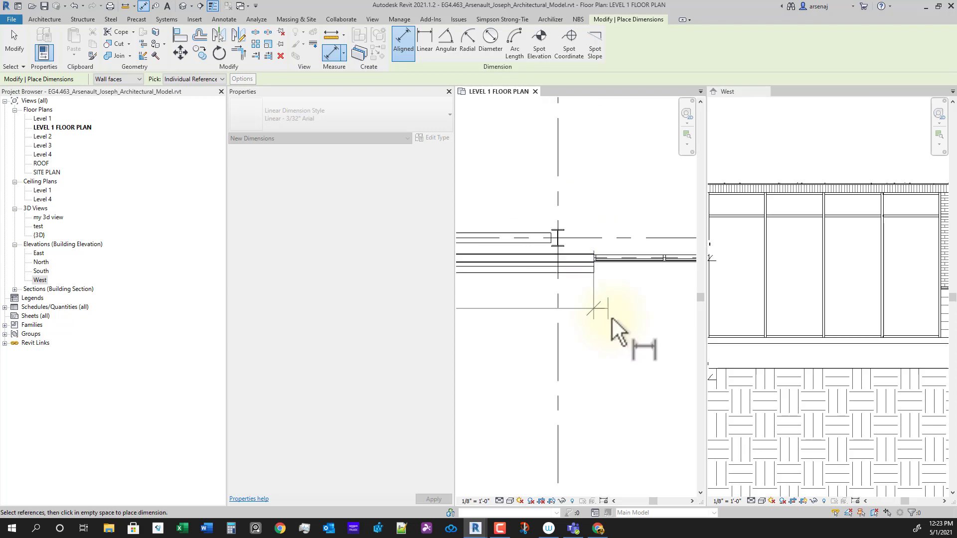
pyautogui.scroll(-2, 624, 354)
pyautogui.moveTo(623, 354); pyautogui.dragTo(671, 331, button='middle')
pyautogui.scroll(-1, 671, 331)
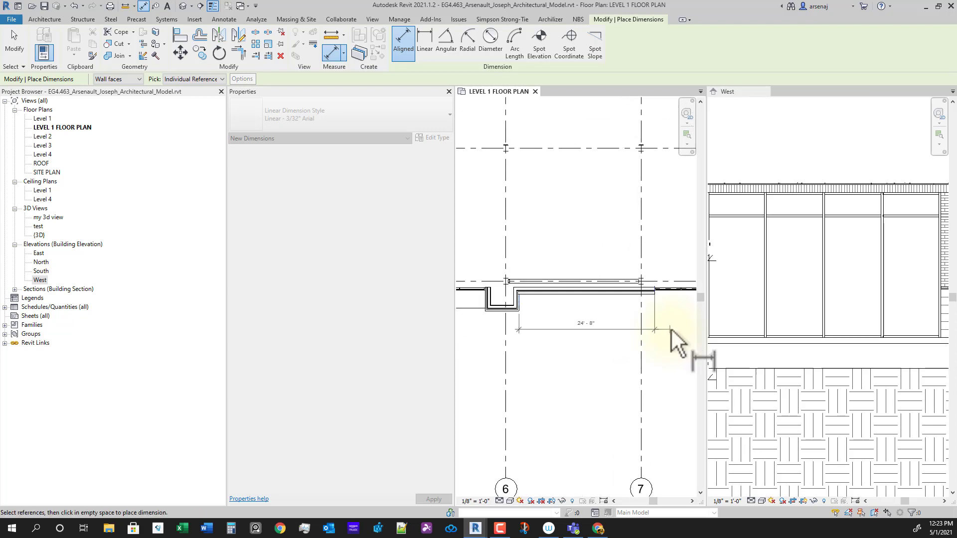
pyautogui.scroll(1, 670, 330)
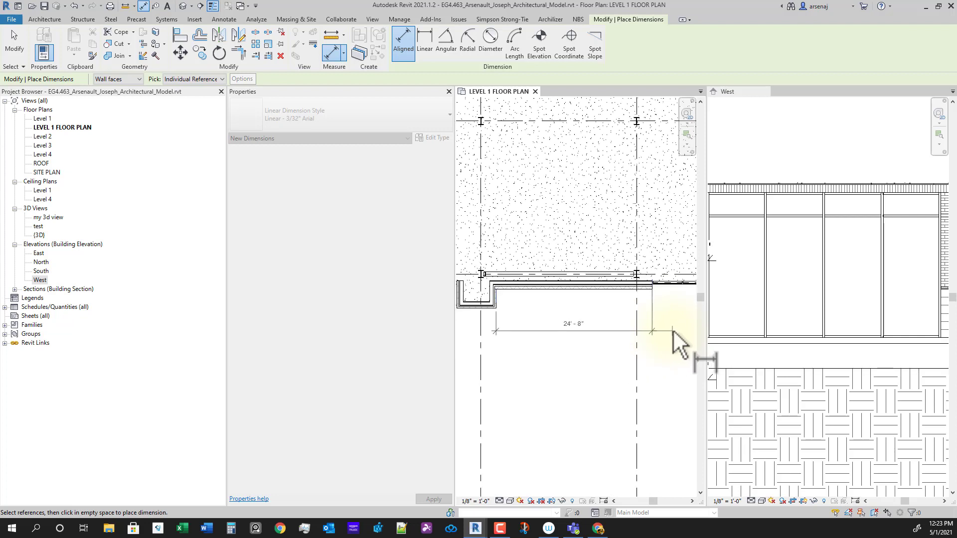
pyautogui.click(672, 330)
pyautogui.press('Escape')
pyautogui.press('Escape')
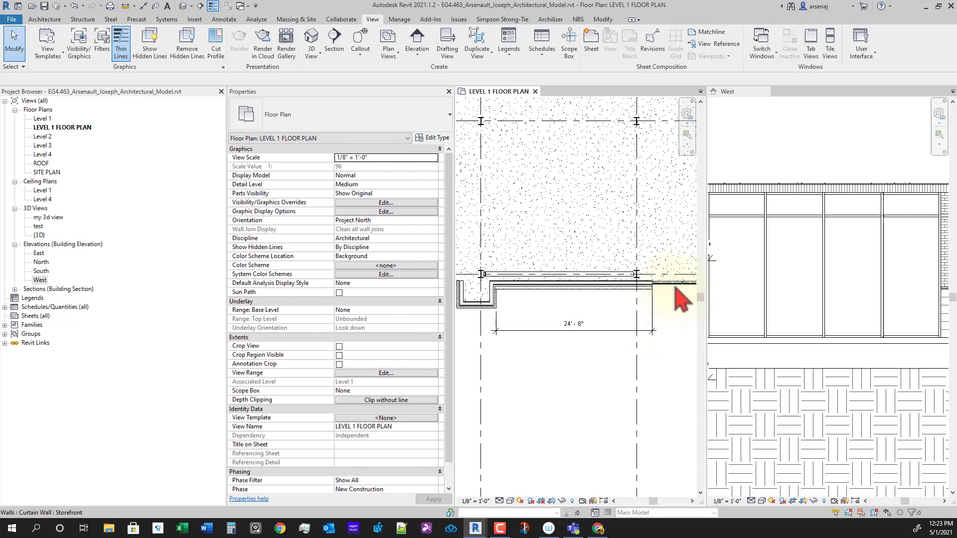
# Try setting the four-panel storefront's distance from the masonry face near grid 6 to 30', and undo the change.
pyautogui.click(680, 299)
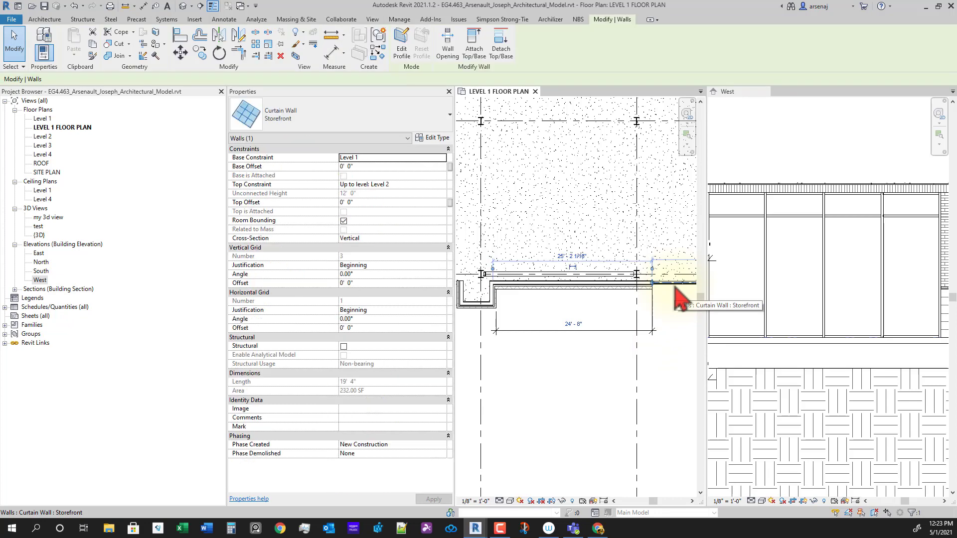
pyautogui.click(573, 324)
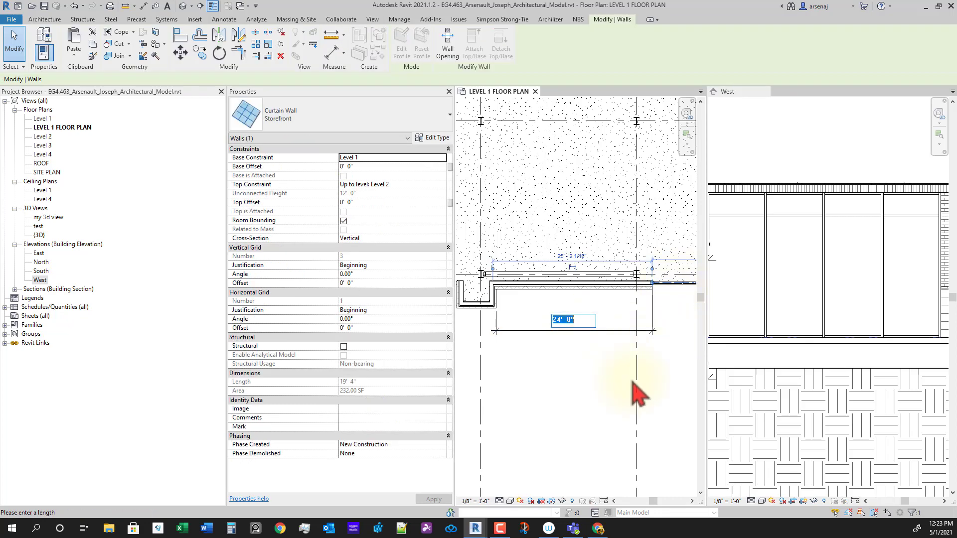
pyautogui.press('Escape')
pyautogui.press('Escape')
pyautogui.scroll(3, 623, 342)
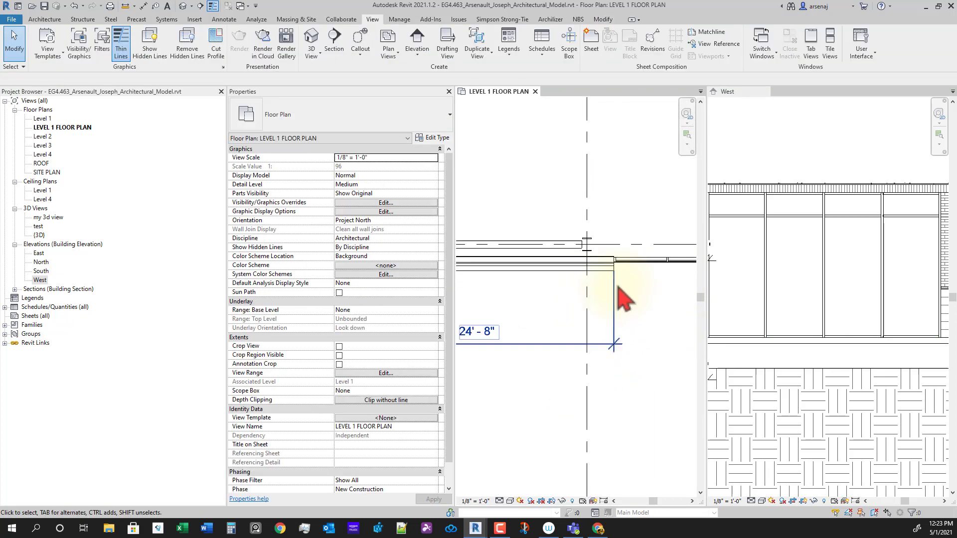
pyautogui.scroll(-2, 623, 307)
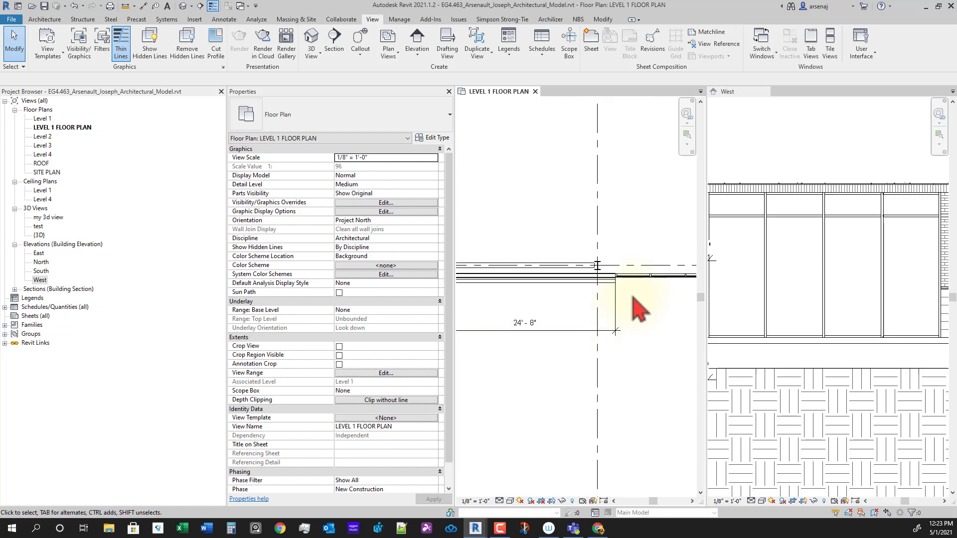
pyautogui.click(632, 277)
pyautogui.click(524, 322)
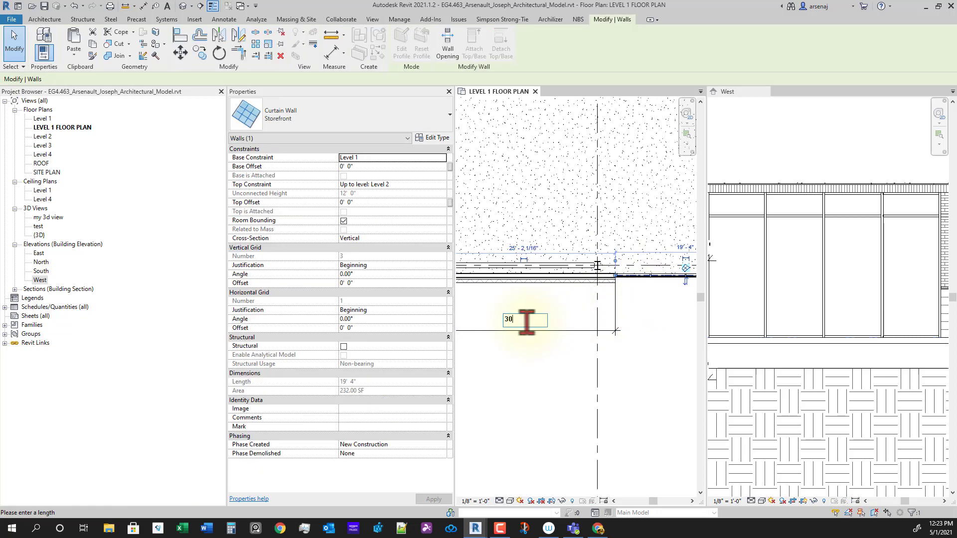
pyautogui.press('Return')
pyautogui.press('Escape')
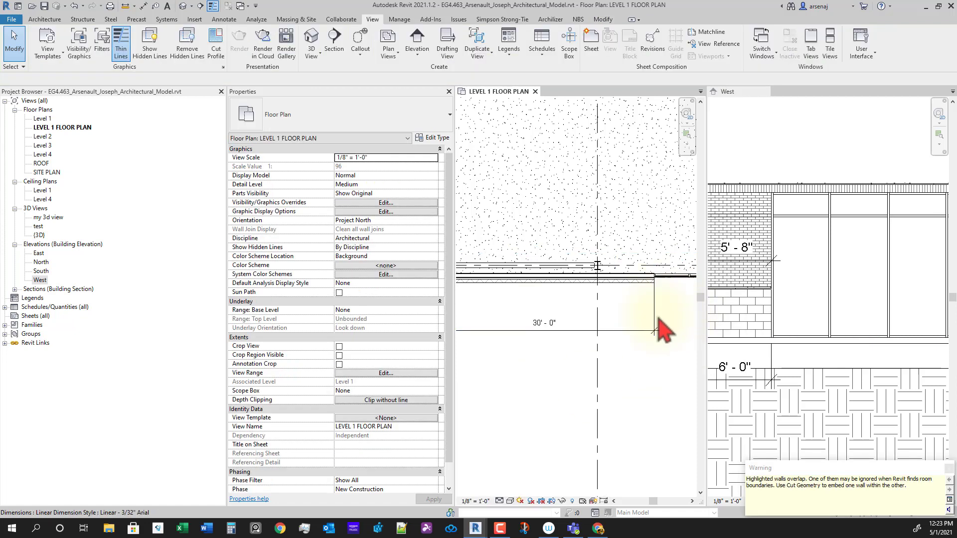
pyautogui.hotkey('ctrl', 'z')
# Edit the new dimension's witness lines to add the four-panel storefront's far edge near grid 8.
pyautogui.moveTo(662, 329); pyautogui.dragTo(545, 352, button='middle')
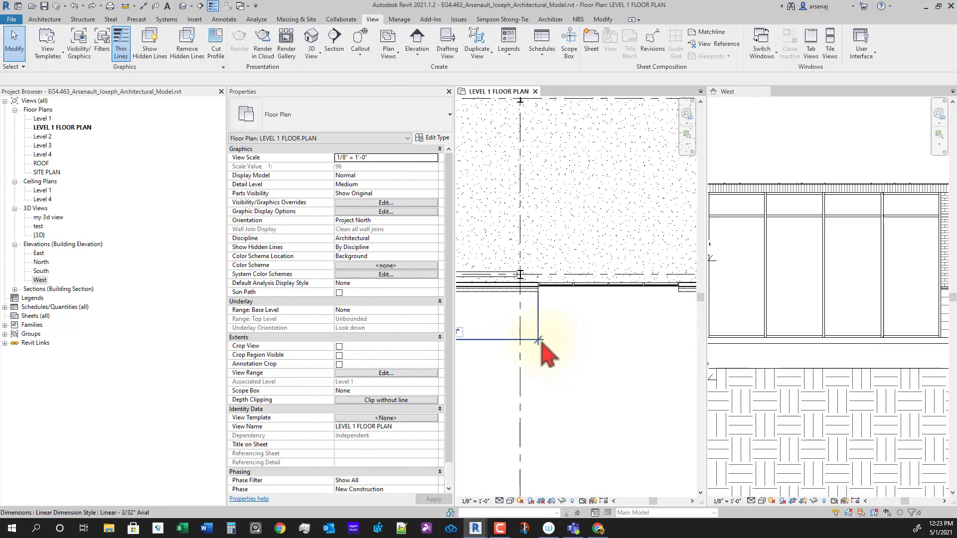
pyautogui.scroll(-2, 575, 351)
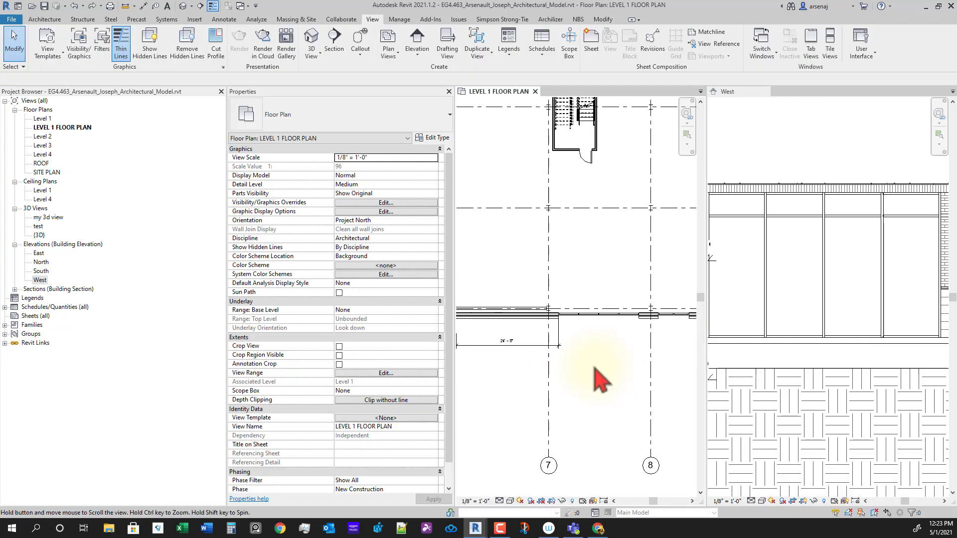
pyautogui.click(513, 349)
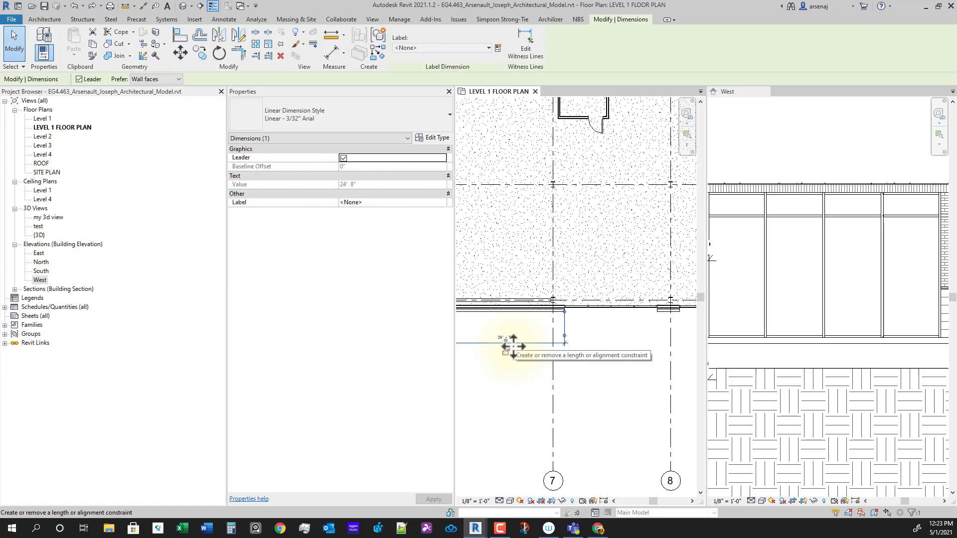
pyautogui.click(527, 48)
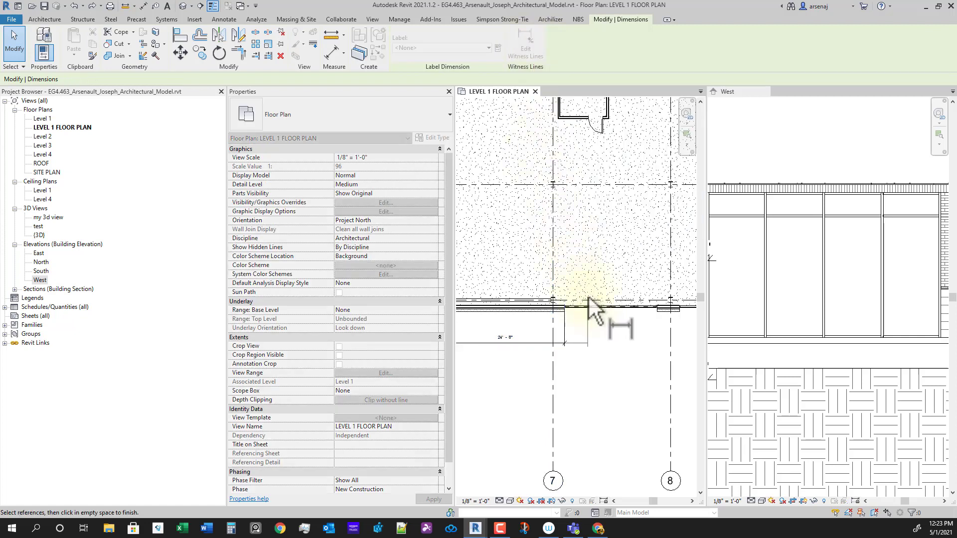
pyautogui.scroll(-3, 611, 367)
pyautogui.moveTo(611, 368); pyautogui.dragTo(613, 415, button='middle')
pyautogui.scroll(3, 598, 365)
pyautogui.scroll(3, 514, 341)
pyautogui.scroll(-2, 590, 357)
pyautogui.moveTo(614, 368); pyautogui.dragTo(609, 398, button='middle')
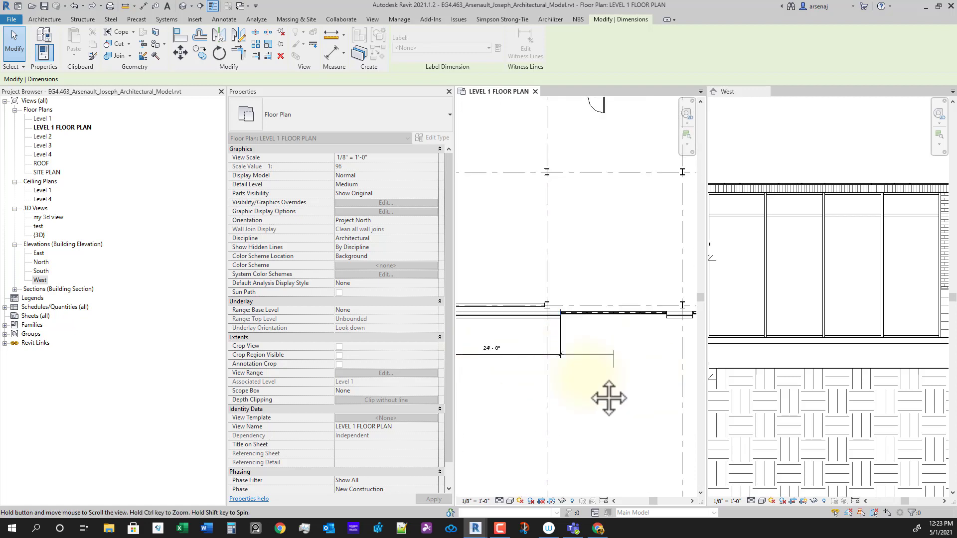
pyautogui.scroll(5, 663, 353)
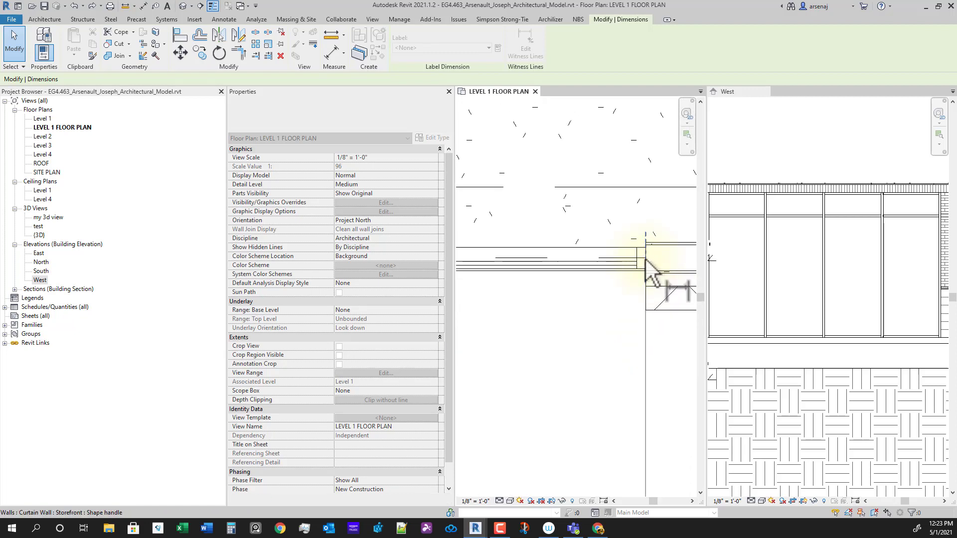
pyautogui.click(645, 260)
# Add witness lines at both ends of the short storefront past grid 8 to the dimension string.
pyautogui.scroll(-5, 629, 335)
pyautogui.moveTo(626, 372); pyautogui.dragTo(583, 366, button='middle')
pyautogui.scroll(3, 647, 339)
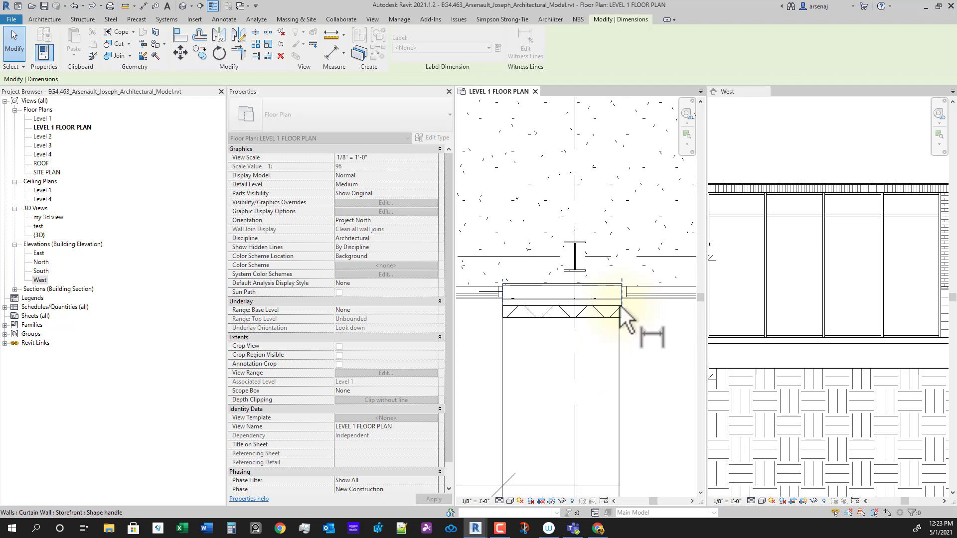
pyautogui.click(620, 306)
pyautogui.scroll(-3, 629, 429)
pyautogui.moveTo(628, 444); pyautogui.dragTo(553, 427, button='middle')
pyautogui.scroll(-2, 558, 425)
pyautogui.scroll(4, 606, 388)
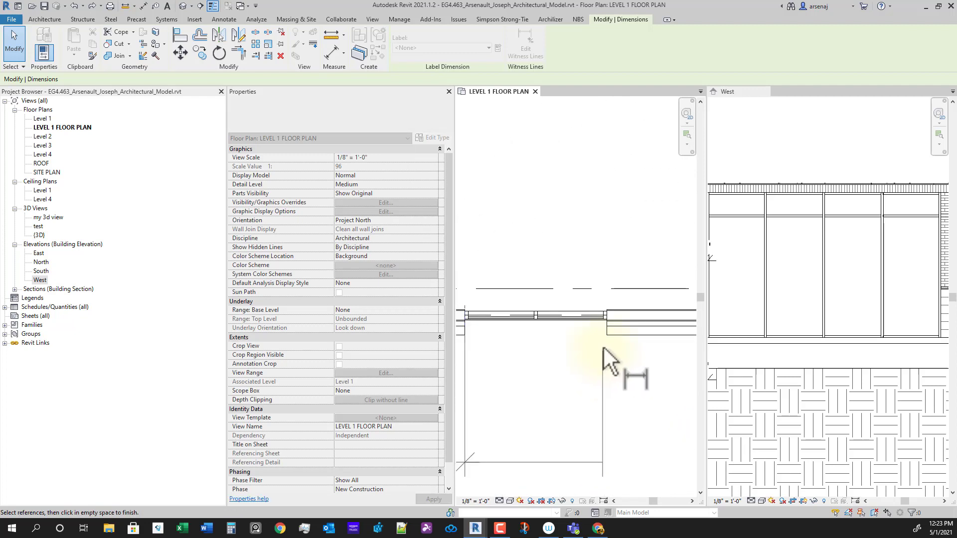
pyautogui.click(611, 322)
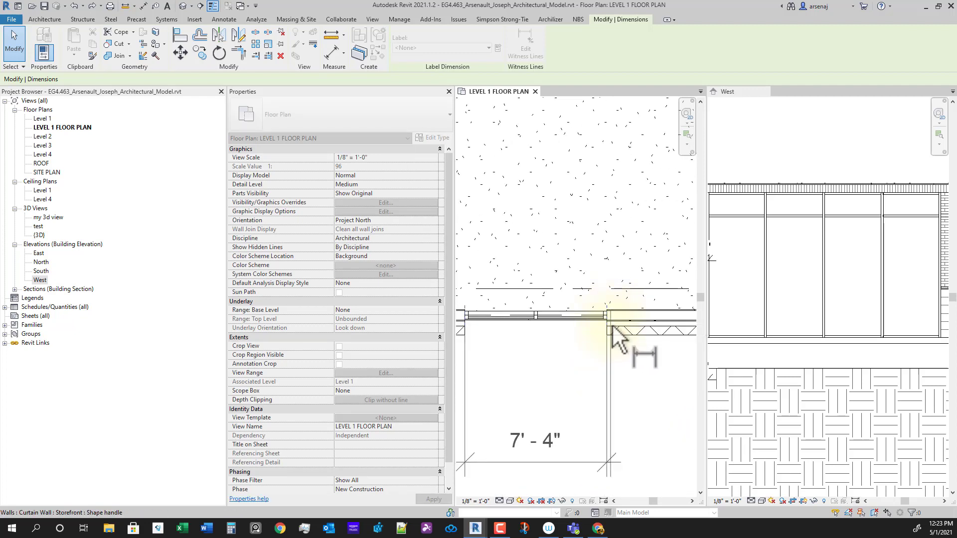
# Extend the dimension string to the projecting masonry face at the grid 9 corner and finish editing it.
pyautogui.scroll(-3, 632, 383)
pyautogui.moveTo(647, 416); pyautogui.dragTo(556, 428, button='middle')
pyautogui.scroll(2, 633, 387)
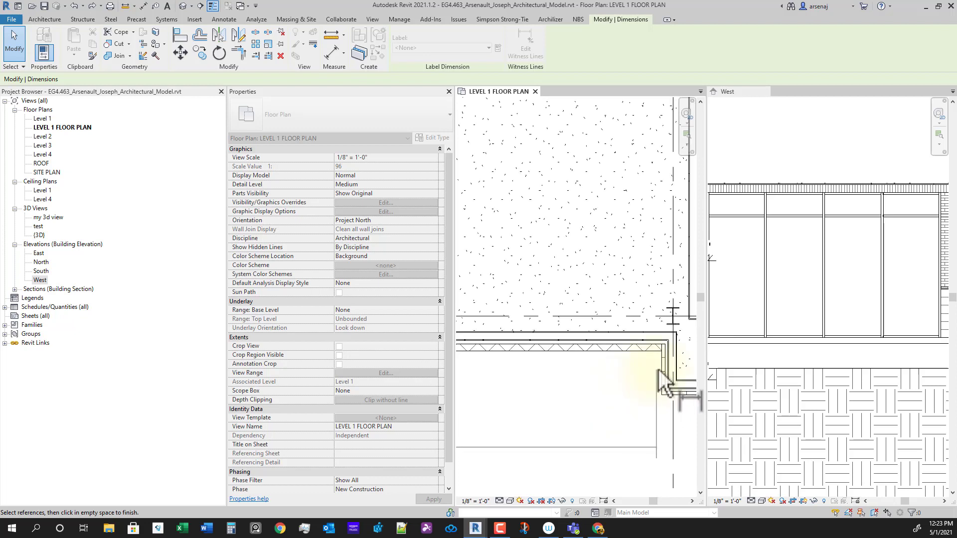
pyautogui.scroll(-3, 647, 416)
pyautogui.moveTo(647, 416); pyautogui.dragTo(625, 371, button='middle')
pyautogui.scroll(-2, 648, 413)
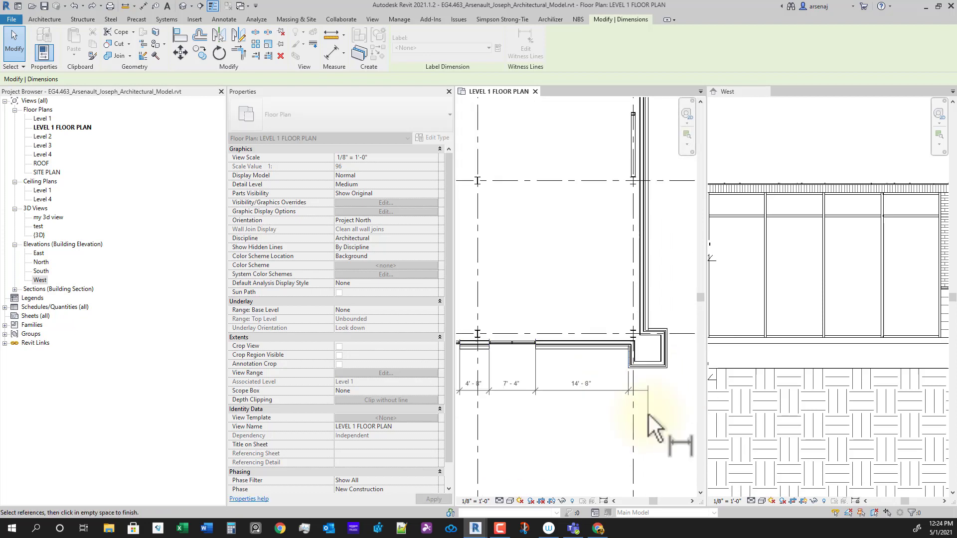
pyautogui.moveTo(629, 415); pyautogui.dragTo(630, 387, button='middle')
pyautogui.scroll(2, 629, 387)
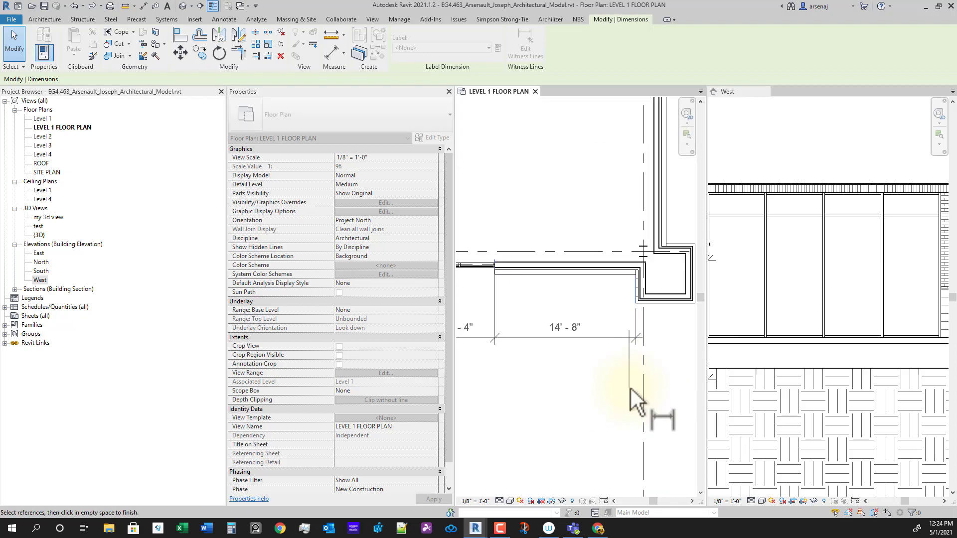
pyautogui.click(644, 357)
pyautogui.scroll(-2, 642, 369)
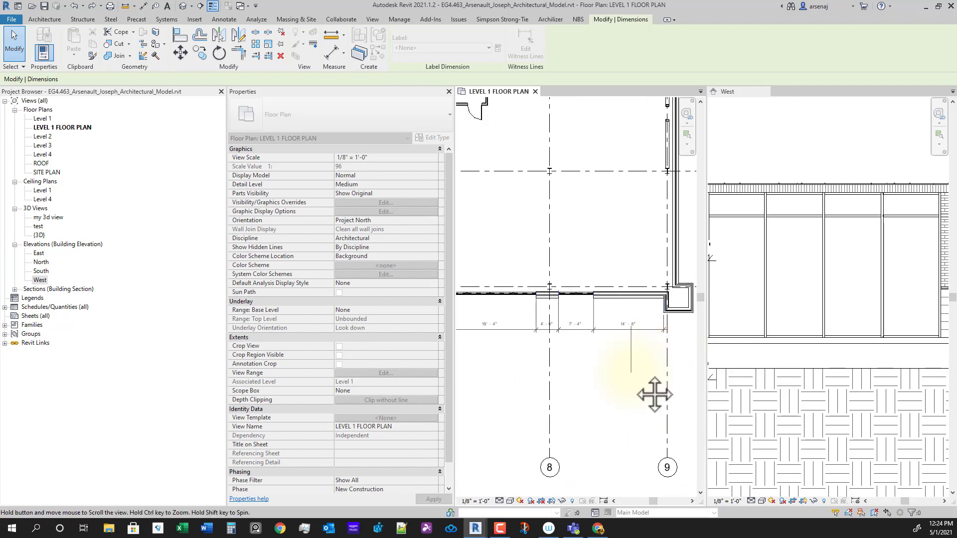
pyautogui.click(639, 374)
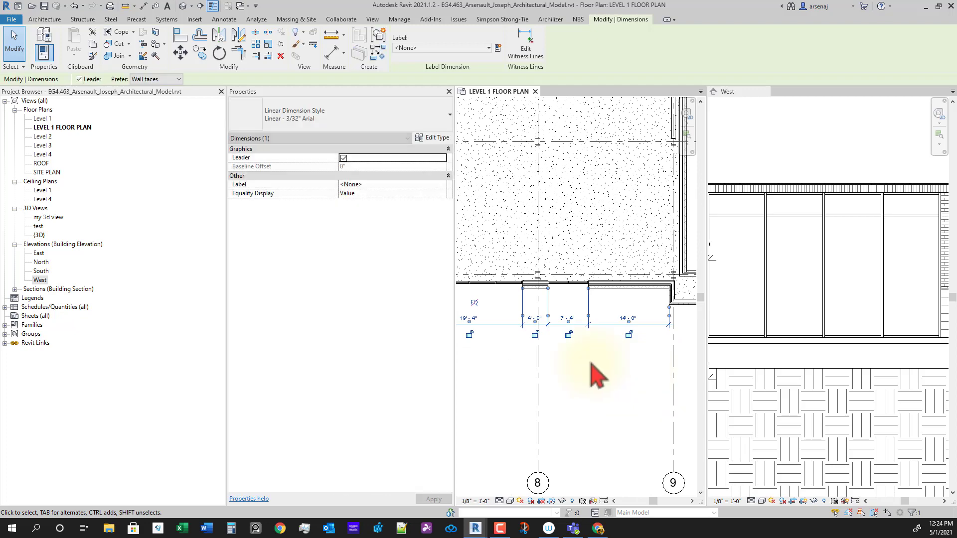
pyautogui.click(598, 371)
pyautogui.scroll(-1, 673, 324)
pyautogui.scroll(-2, 559, 368)
pyautogui.scroll(2, 564, 367)
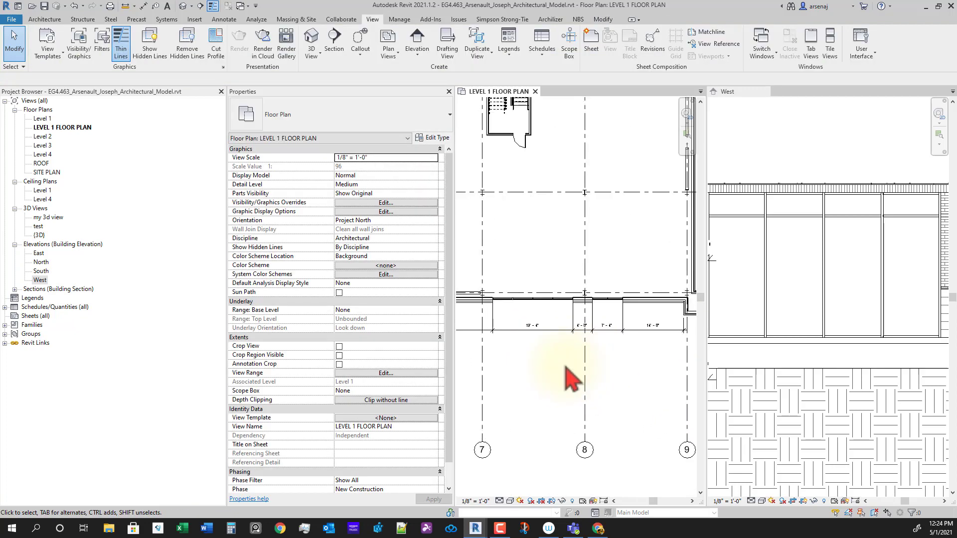
# Check the dimension string along the storefront wall in the floor plan, from grid 6 to grid 9, against the West elevation.
pyautogui.scroll(-1, 578, 376)
pyautogui.moveTo(576, 399); pyautogui.dragTo(619, 394, button='middle')
pyautogui.scroll(-1, 620, 401)
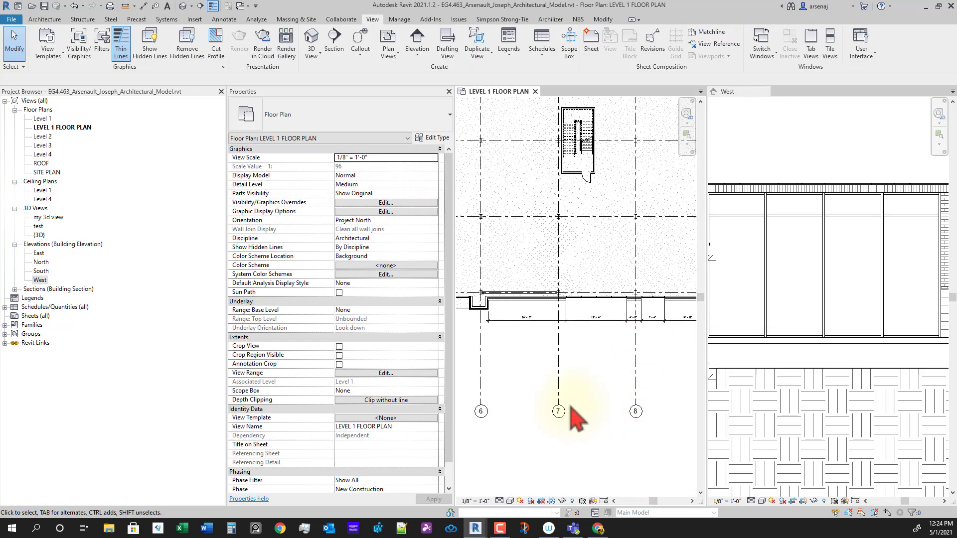
pyautogui.scroll(2, 533, 348)
pyautogui.scroll(-2, 601, 401)
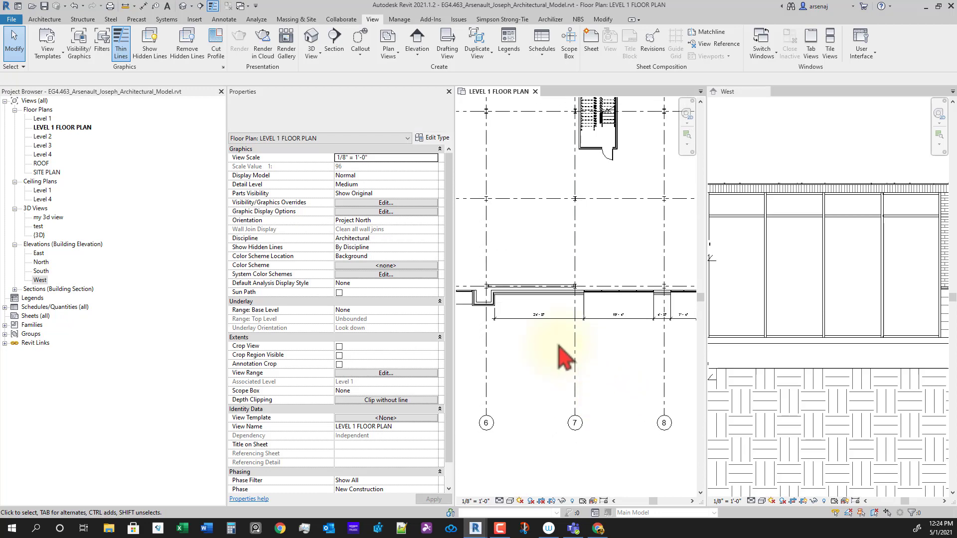
pyautogui.moveTo(661, 390); pyautogui.dragTo(607, 389, button='middle')
pyautogui.scroll(-2, 811, 330)
pyautogui.scroll(4, 852, 326)
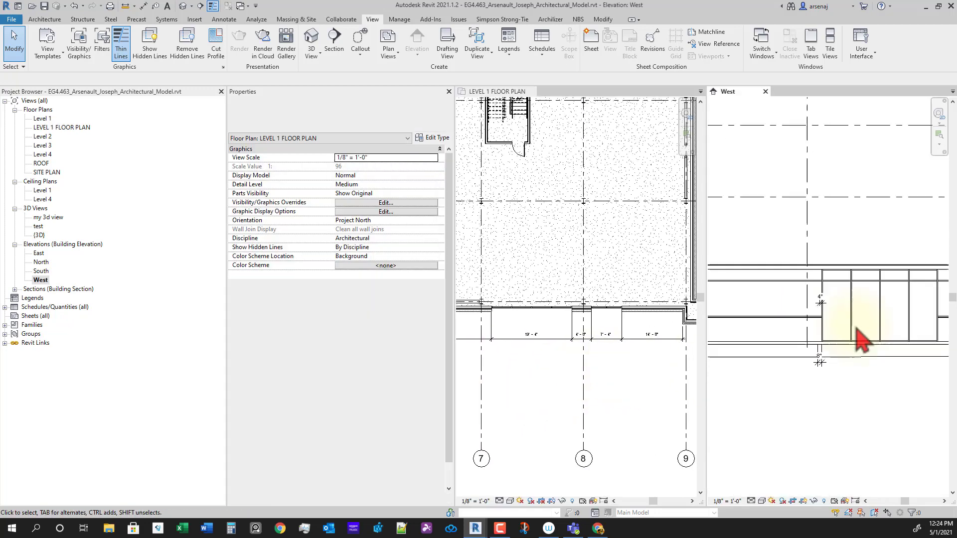
pyautogui.scroll(3, 854, 306)
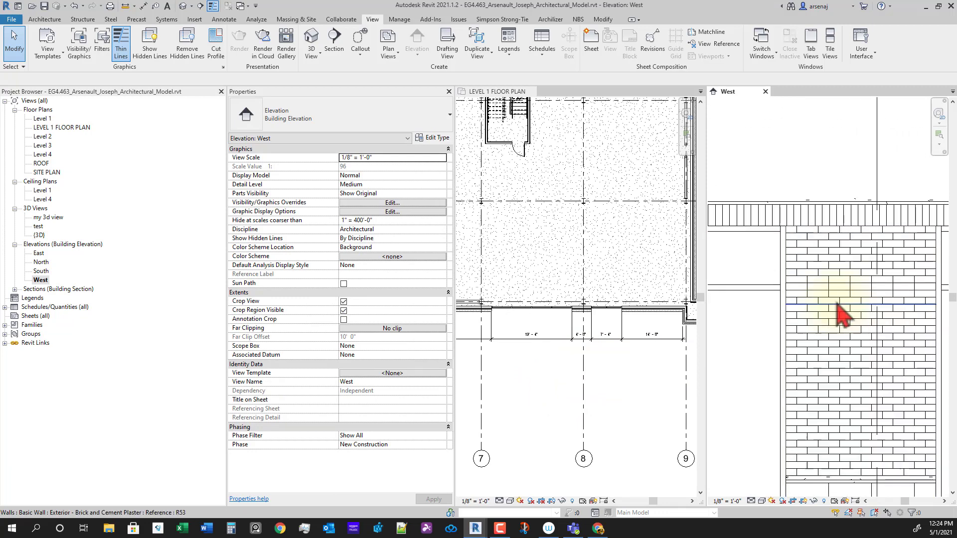
# Align a vertical joint of the brick pattern on the masonry beside the storefront in the West elevation.
pyautogui.press('a')
pyautogui.press('l')
pyautogui.scroll(3, 802, 311)
pyautogui.scroll(2, 797, 304)
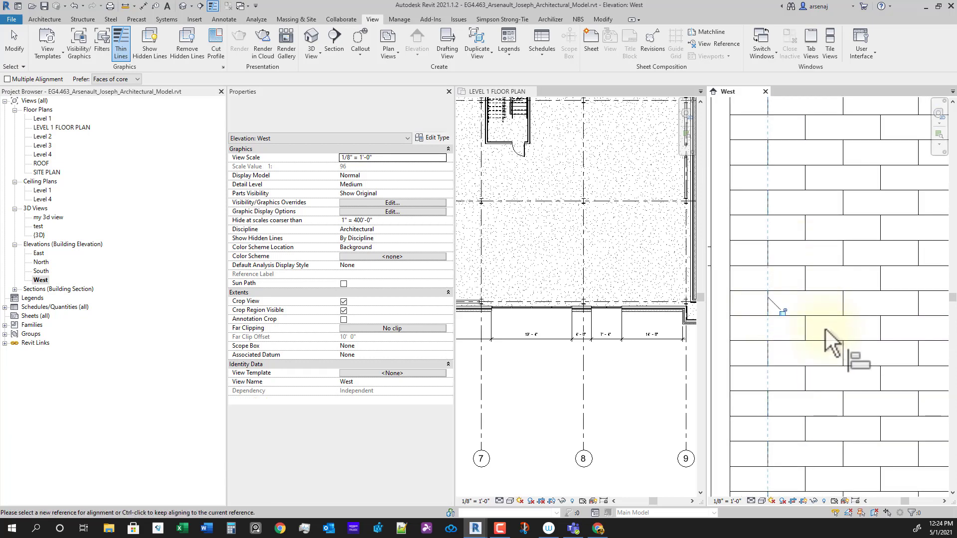
pyautogui.moveTo(761, 348)
pyautogui.mouseDown(button='middle')
pyautogui.moveTo(790, 364)
pyautogui.moveTo(775, 385)
pyautogui.moveTo(802, 359)
pyautogui.mouseUp(button='middle')
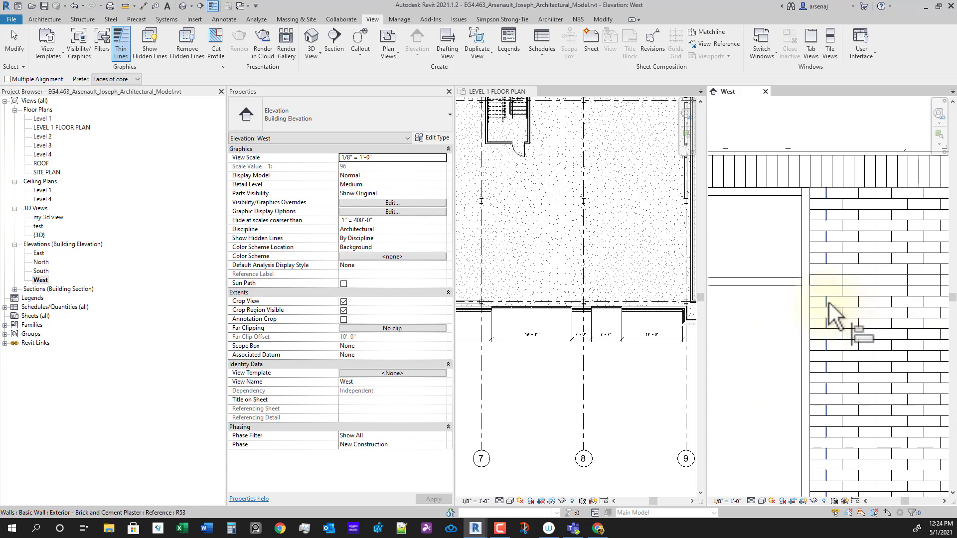
pyautogui.click(842, 319)
pyautogui.scroll(-2, 860, 350)
pyautogui.moveTo(864, 355); pyautogui.dragTo(887, 362, button='middle')
pyautogui.press('Escape')
pyautogui.press('Escape')
pyautogui.scroll(-1, 872, 329)
pyautogui.scroll(-1, 783, 371)
pyautogui.moveTo(763, 377); pyautogui.dragTo(861, 390, button='middle')
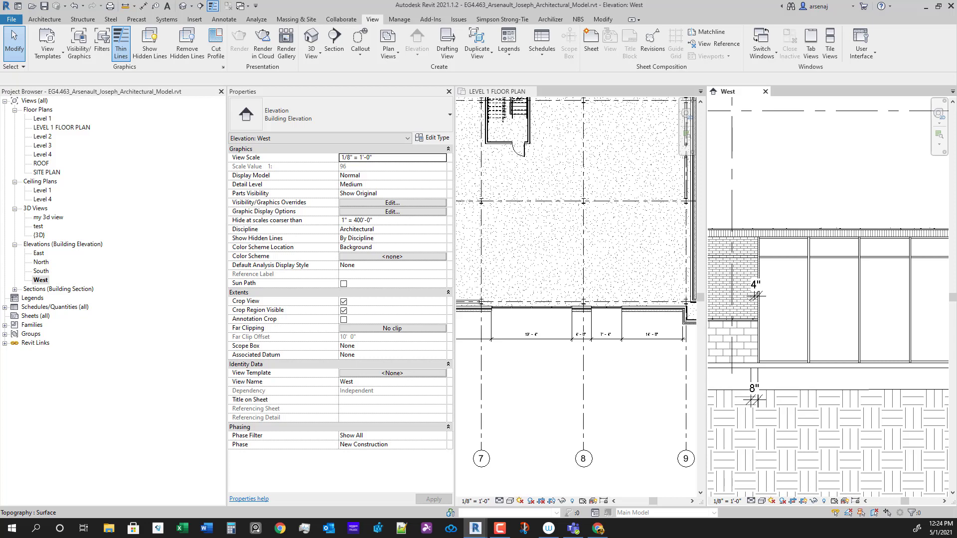
pyautogui.scroll(-1, 837, 354)
pyautogui.moveTo(921, 380)
pyautogui.mouseDown(button='middle')
pyautogui.moveTo(809, 354)
pyautogui.moveTo(747, 363)
pyautogui.mouseUp(button='middle')
pyautogui.scroll(-1, 857, 383)
pyautogui.moveTo(857, 383); pyautogui.dragTo(811, 370, button='middle')
pyautogui.scroll(1, 798, 351)
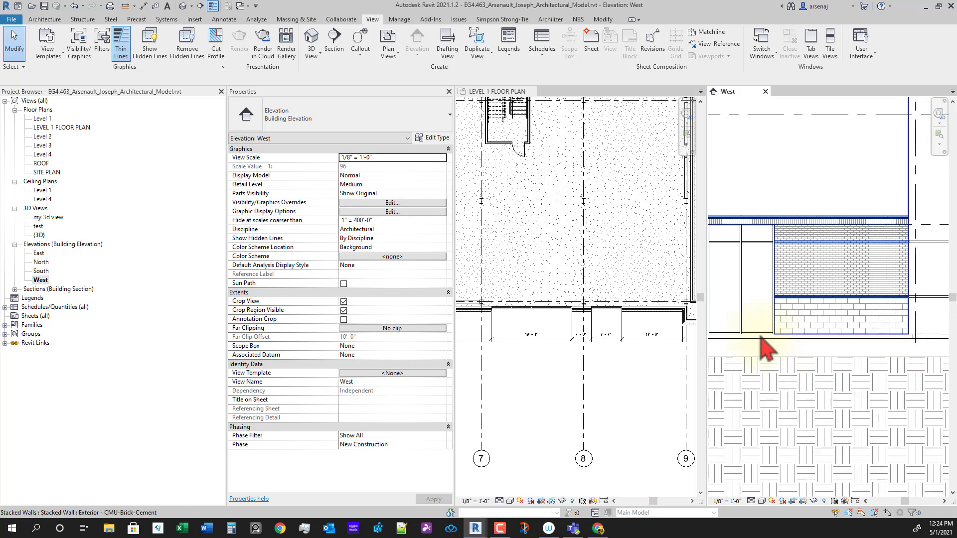
pyautogui.click(762, 343)
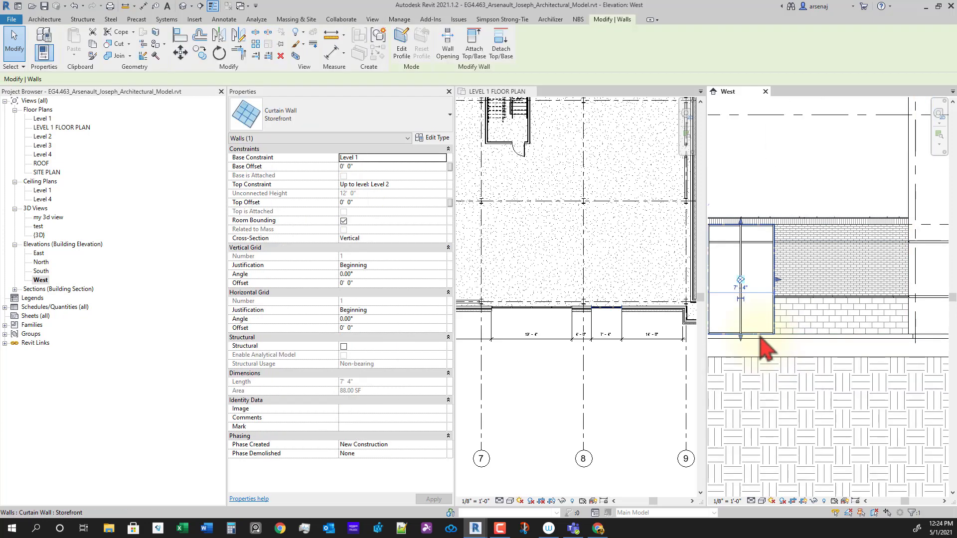
pyautogui.press('m')
pyautogui.press('v')
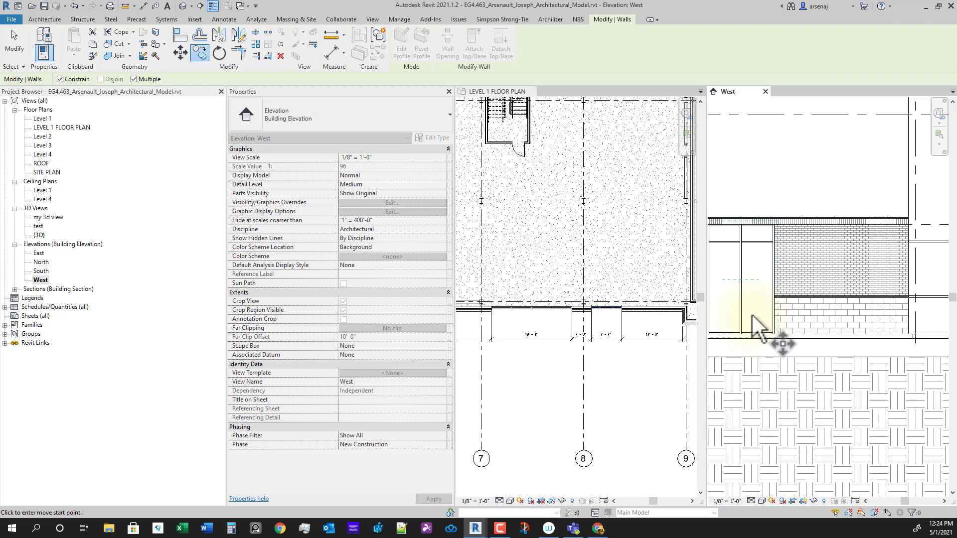
pyautogui.click(751, 294)
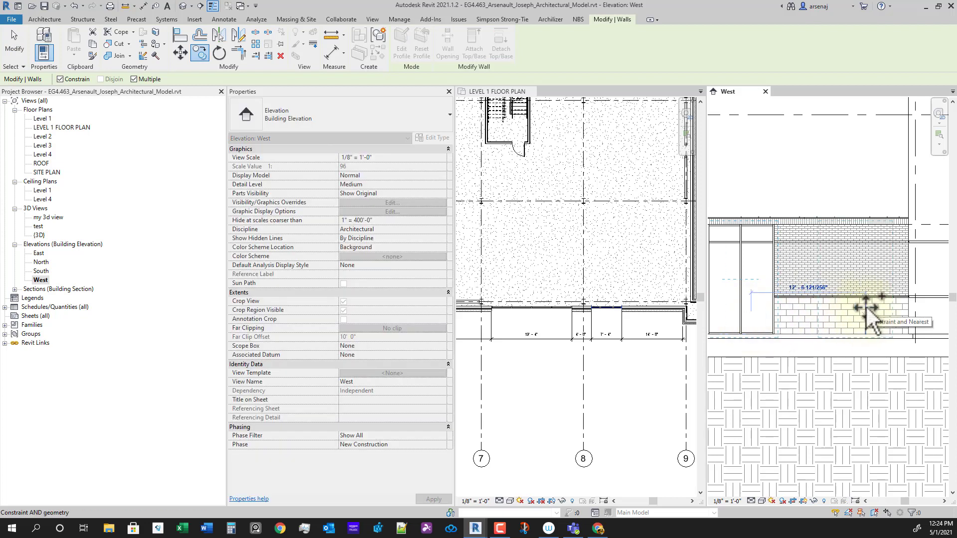
pyautogui.write('3 4')
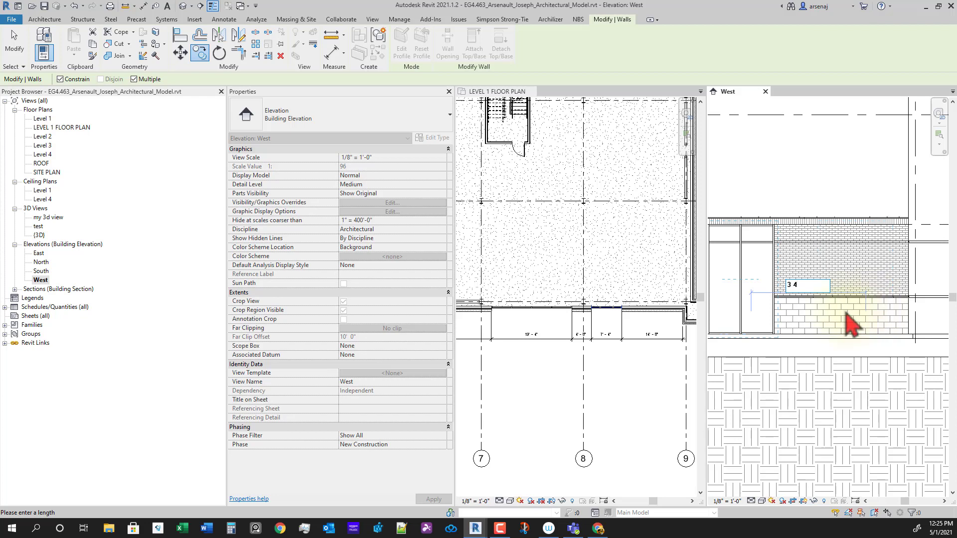
pyautogui.press('Escape')
pyautogui.press('Escape')
# Copy the short two-panel storefront about 10'-7" toward grid 9 in the West elevation.
pyautogui.scroll(-2, 846, 313)
pyautogui.moveTo(744, 327); pyautogui.dragTo(797, 349, button='middle')
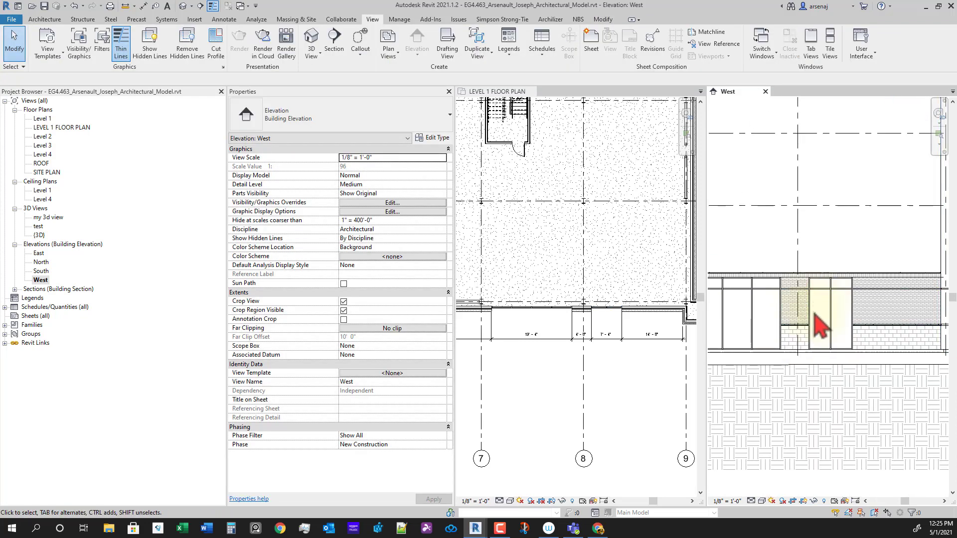
pyautogui.scroll(-2, 875, 421)
pyautogui.moveTo(874, 421); pyautogui.dragTo(819, 399, button='middle')
pyautogui.scroll(3, 802, 355)
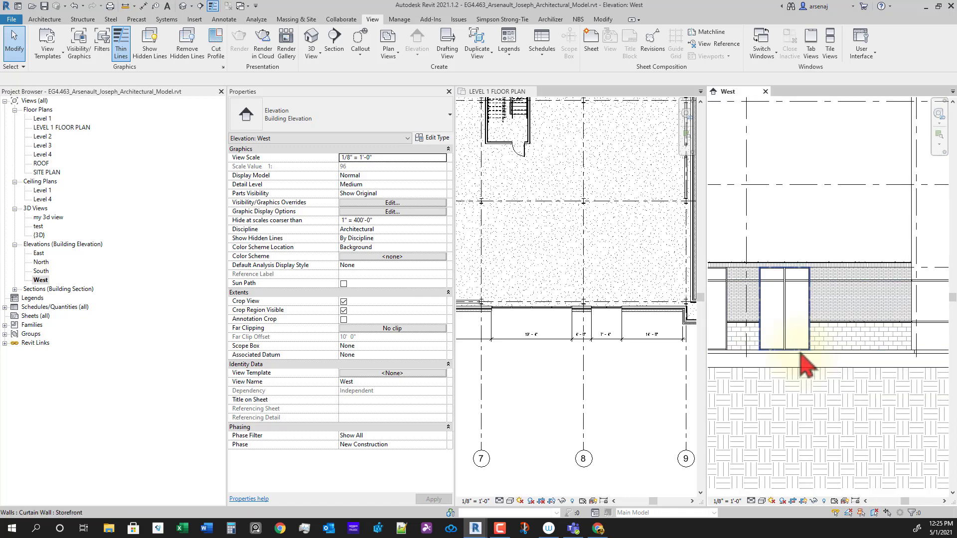
pyautogui.click(801, 354)
pyautogui.scroll(1, 779, 330)
pyautogui.press('m')
pyautogui.press('v')
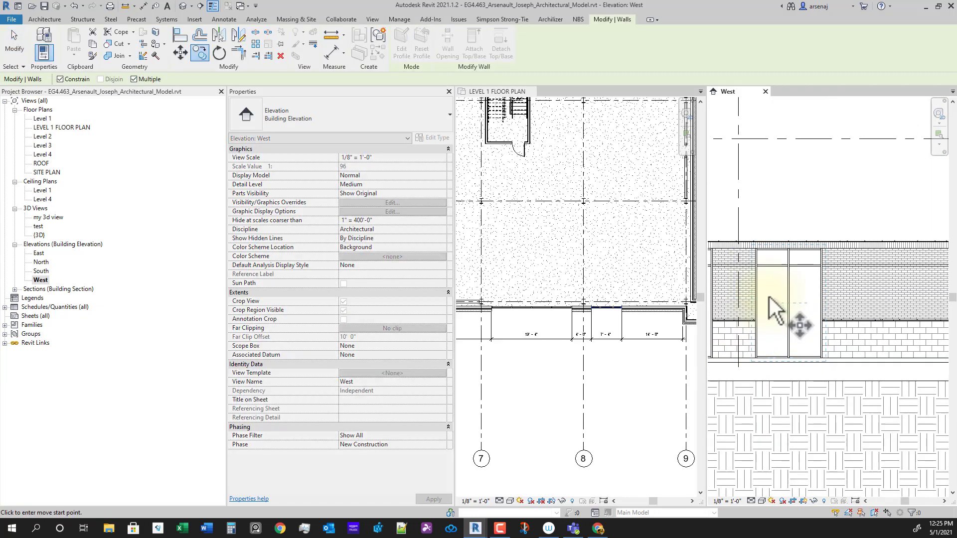
pyautogui.click(768, 296)
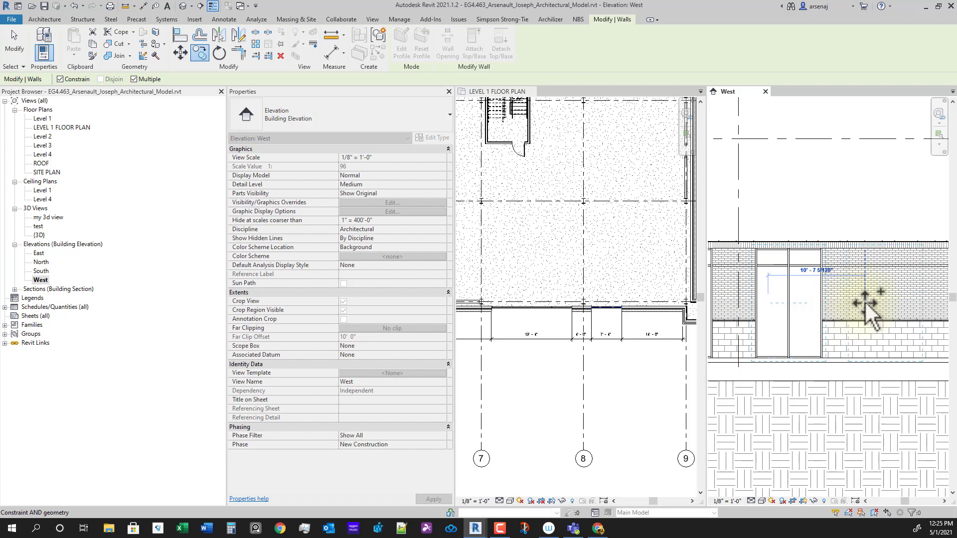
pyautogui.click(868, 340)
pyautogui.scroll(-1, 869, 342)
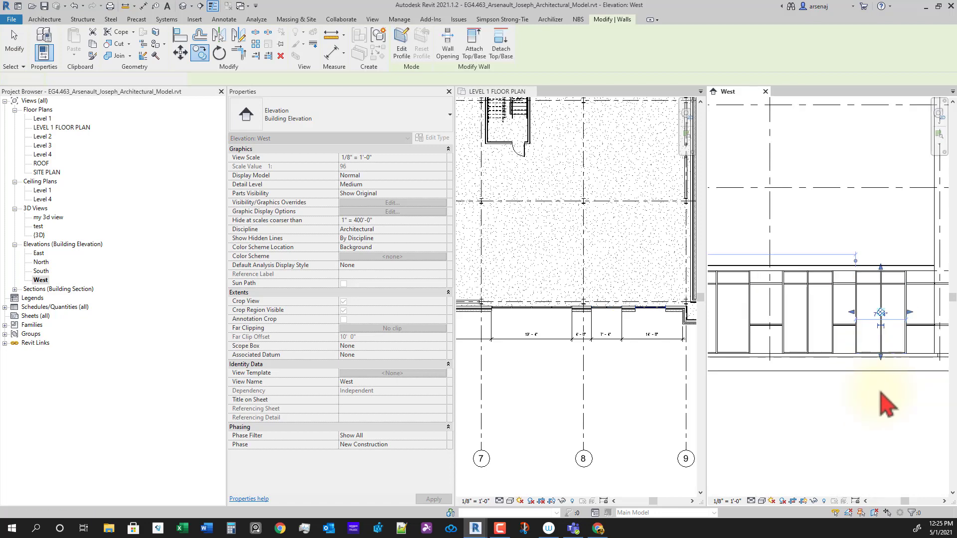
pyautogui.moveTo(879, 391); pyautogui.dragTo(907, 397, button='middle')
pyautogui.press('Escape')
pyautogui.press('Escape')
# Add an aligned dimension in the Level 1 floor plan from grid 7 to the near edge of the four-panel storefront.
pyautogui.scroll(-1, 856, 377)
pyautogui.moveTo(748, 387); pyautogui.dragTo(854, 390, button='middle')
pyautogui.scroll(1, 784, 379)
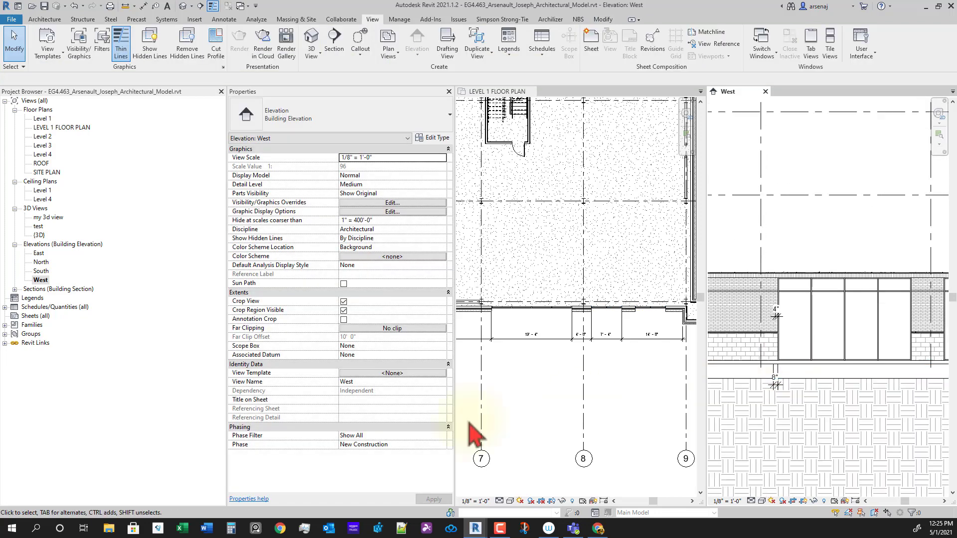
pyautogui.click(553, 393)
pyautogui.scroll(1, 508, 343)
pyautogui.moveTo(513, 356); pyautogui.dragTo(603, 377, button='middle')
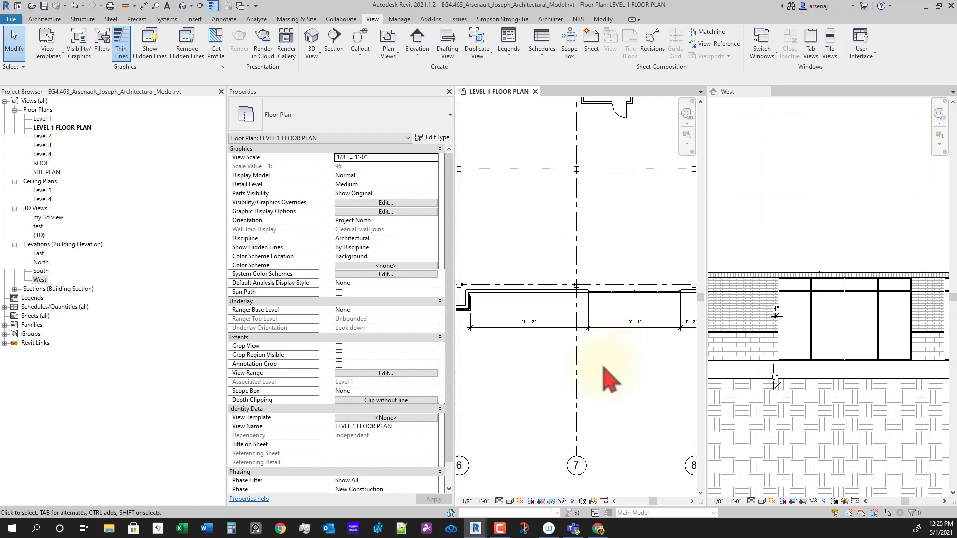
pyautogui.scroll(1, 578, 355)
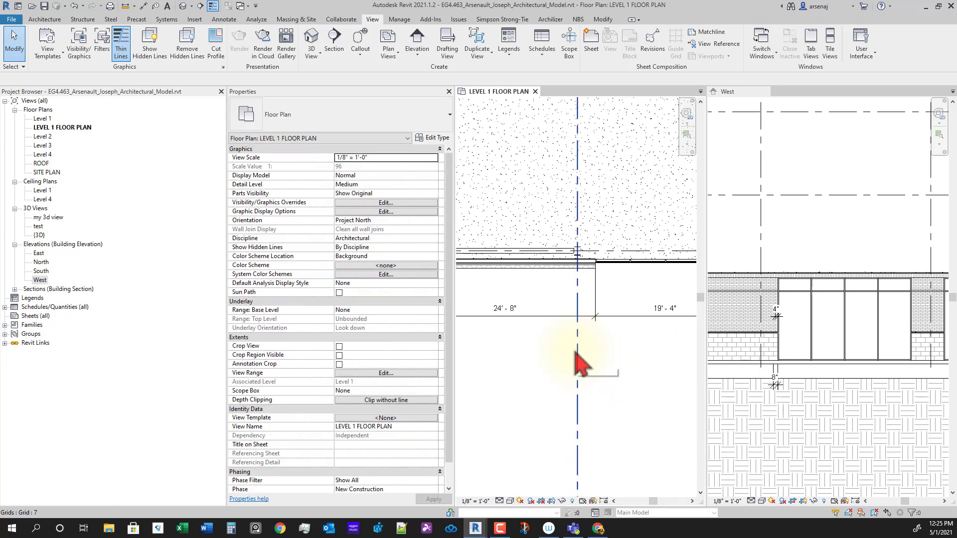
pyautogui.press('d')
pyautogui.press('i')
pyautogui.scroll(1, 590, 294)
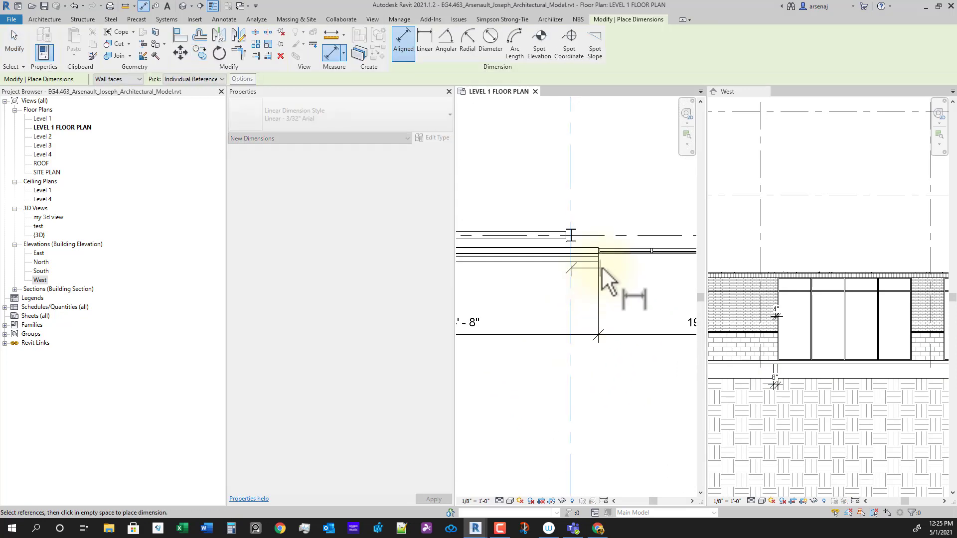
pyautogui.click(600, 254)
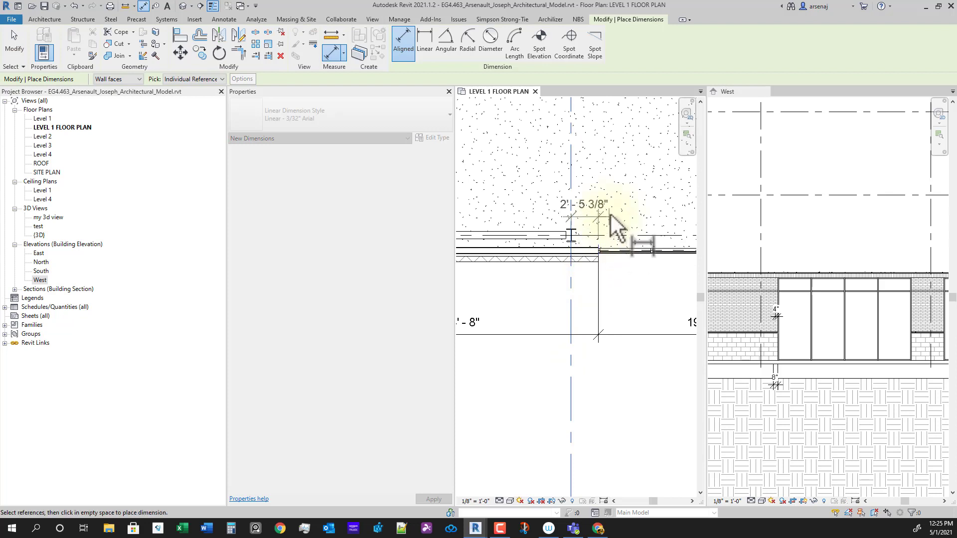
pyautogui.click(618, 228)
pyautogui.scroll(-2, 613, 289)
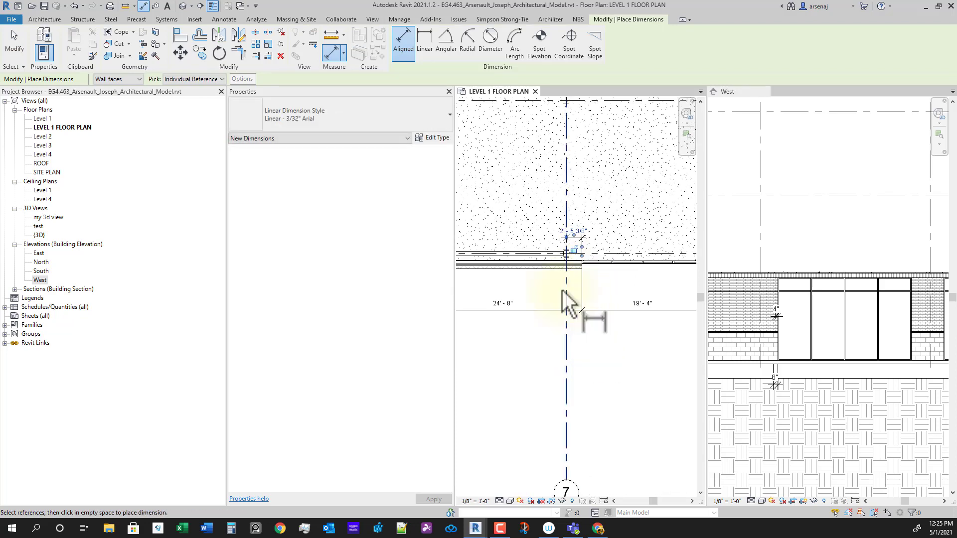
# Add an aligned dimension from grid 8 to the near edge of the short storefront past it and finish dimensioning.
pyautogui.scroll(2, 612, 324)
pyautogui.moveTo(633, 340); pyautogui.dragTo(566, 348, button='middle')
pyautogui.scroll(-2, 572, 356)
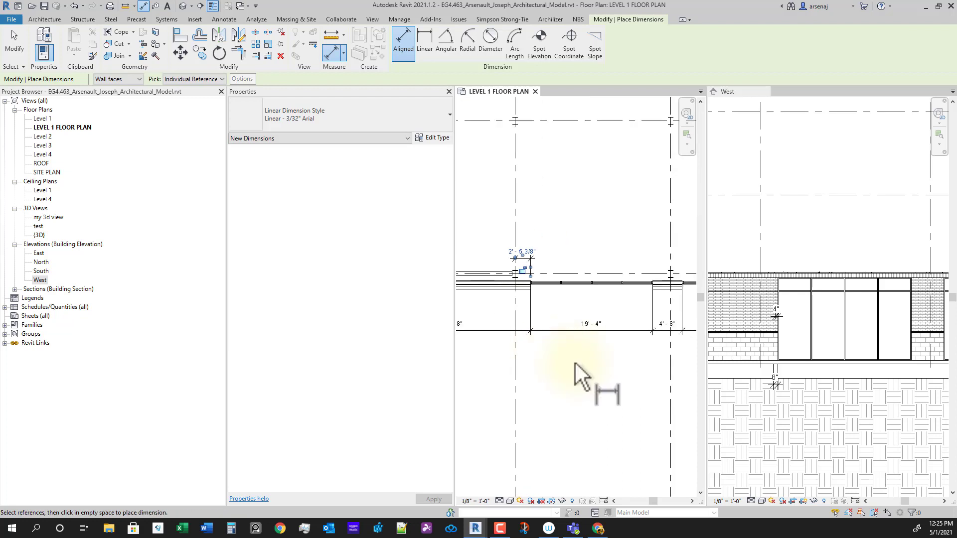
pyautogui.moveTo(655, 378); pyautogui.dragTo(598, 383, button='middle')
pyautogui.scroll(3, 575, 361)
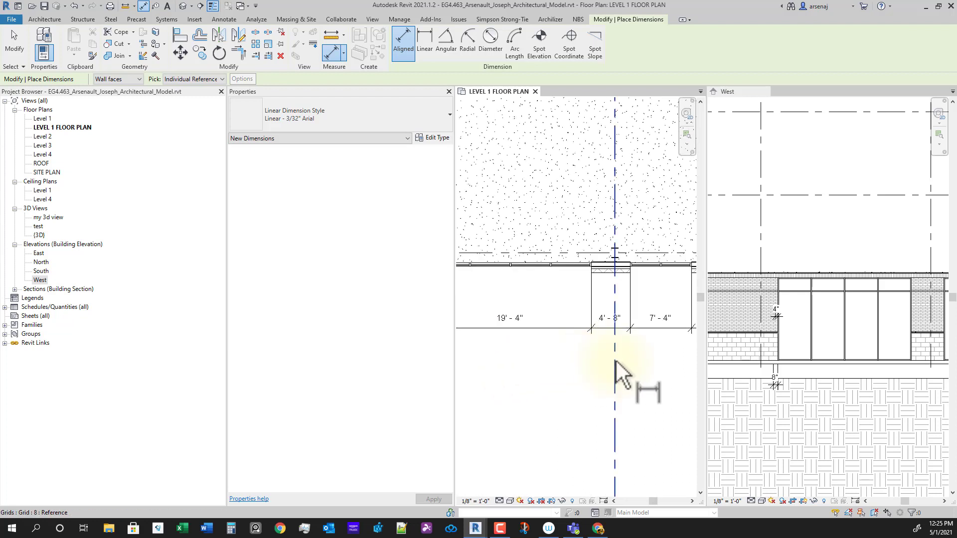
pyautogui.scroll(1, 620, 278)
pyautogui.click(635, 261)
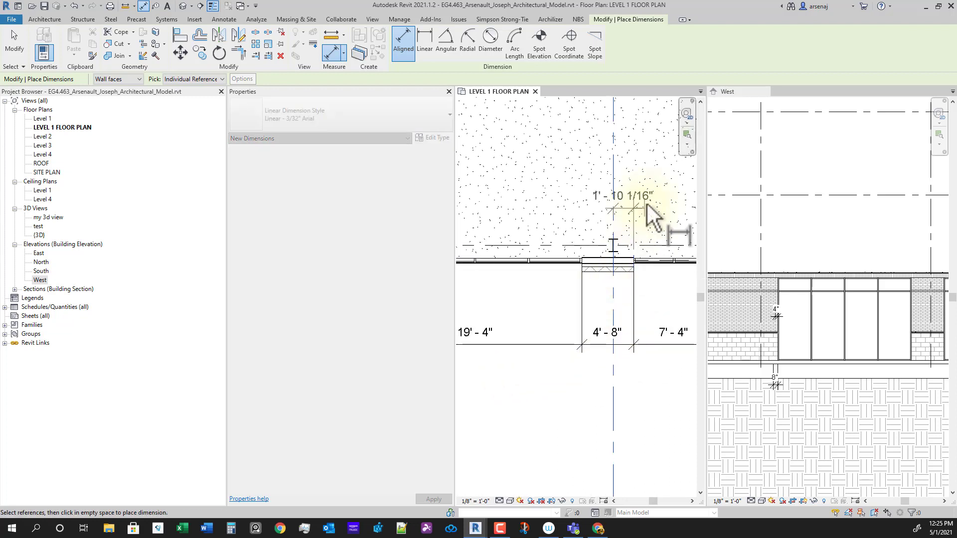
pyautogui.click(648, 215)
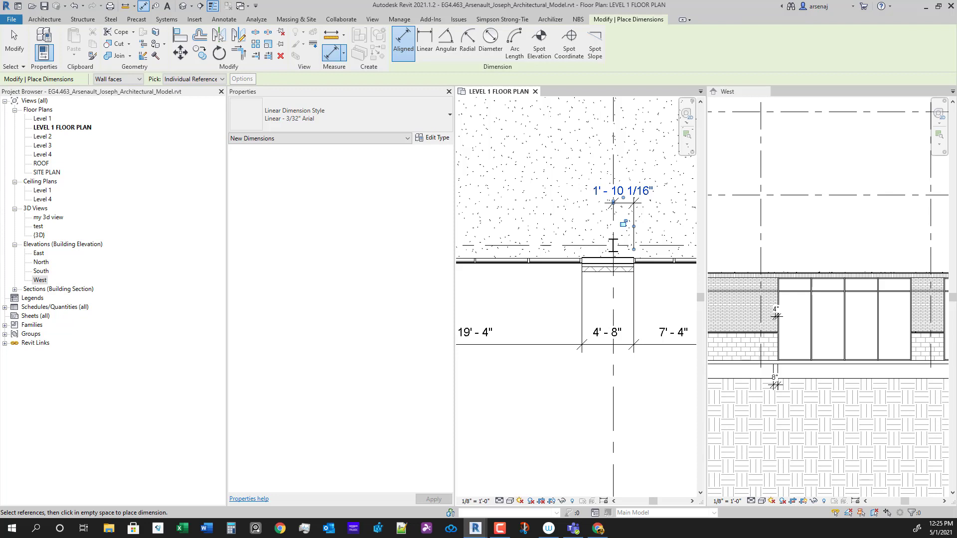
pyautogui.scroll(-4, 635, 421)
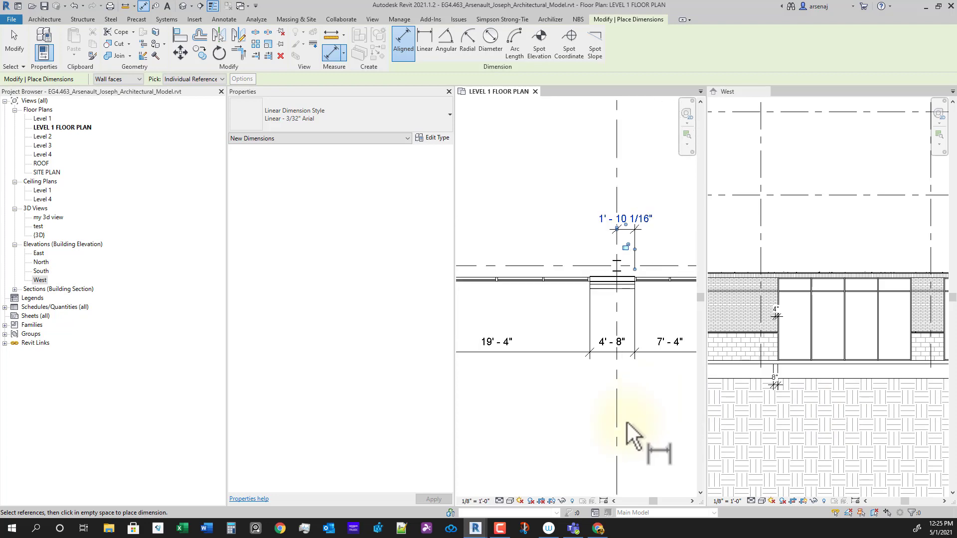
pyautogui.press('Escape')
pyautogui.press('Escape')
# Examine how the storefronts and the masonry pier are offset from grids 7 and 8 in the Level 1 floor plan.
pyautogui.scroll(-2, 584, 404)
pyautogui.moveTo(583, 406); pyautogui.dragTo(610, 398, button='middle')
pyautogui.scroll(-1, 583, 401)
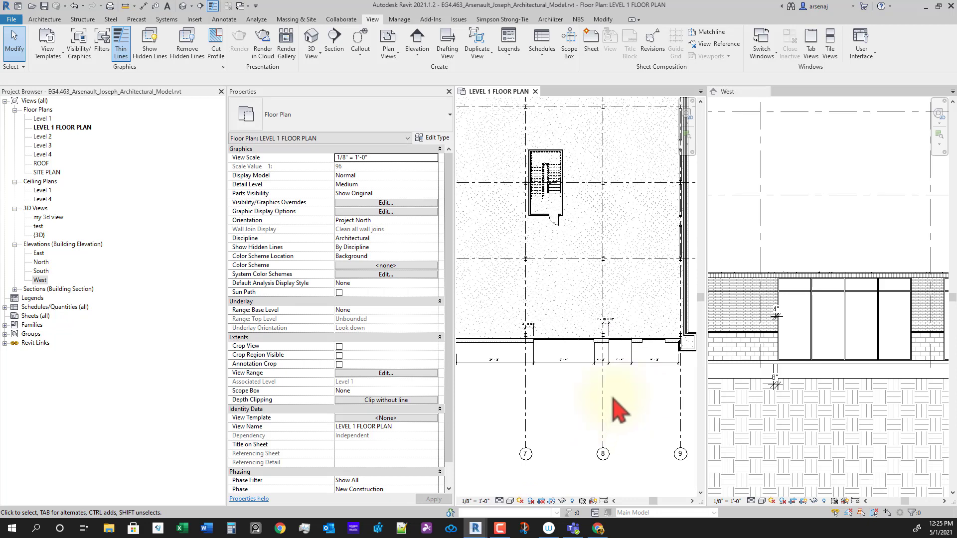
pyautogui.scroll(2, 626, 405)
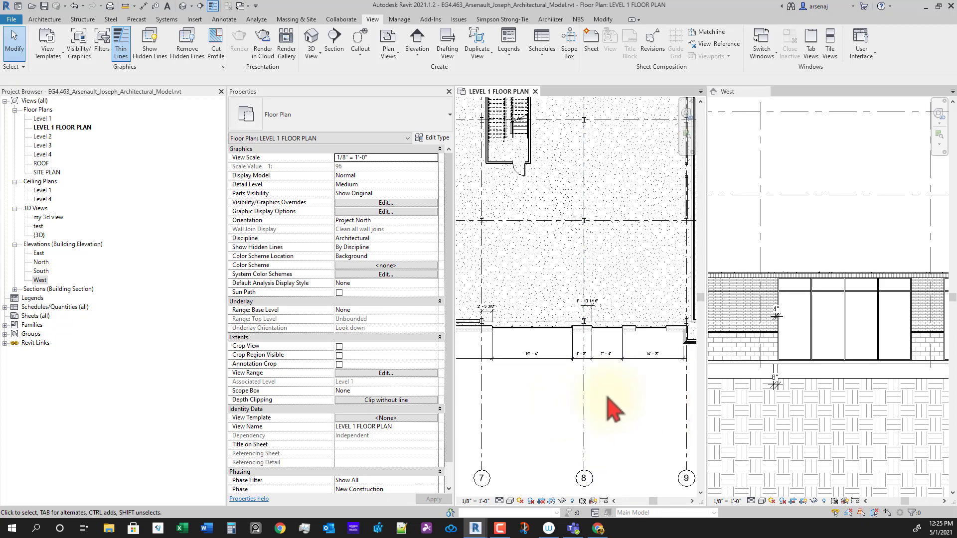
pyautogui.moveTo(630, 417); pyautogui.dragTo(643, 412, button='middle')
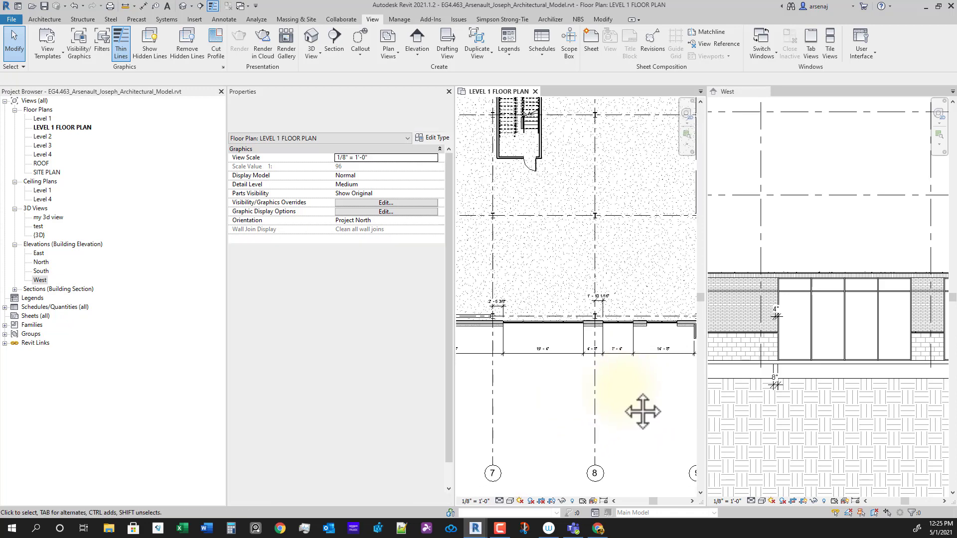
pyautogui.scroll(4, 610, 337)
pyautogui.scroll(-2, 624, 357)
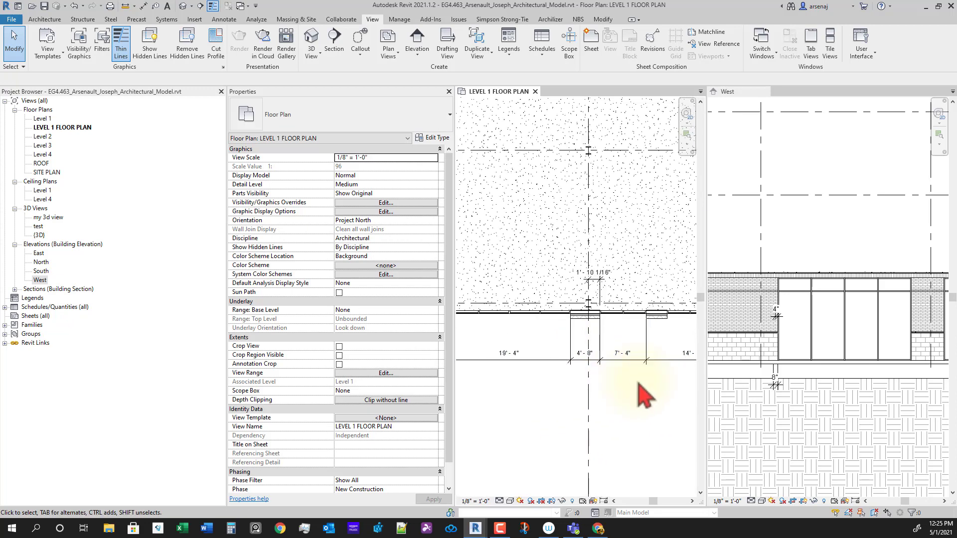
pyautogui.moveTo(648, 427); pyautogui.dragTo(646, 421, button='middle')
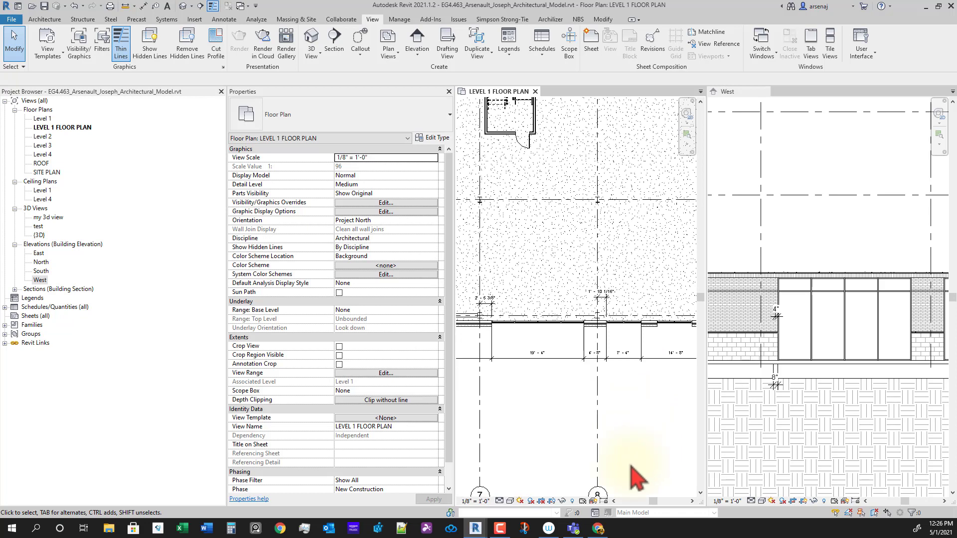
pyautogui.scroll(-2, 631, 467)
pyautogui.moveTo(634, 471); pyautogui.dragTo(640, 434, button='middle')
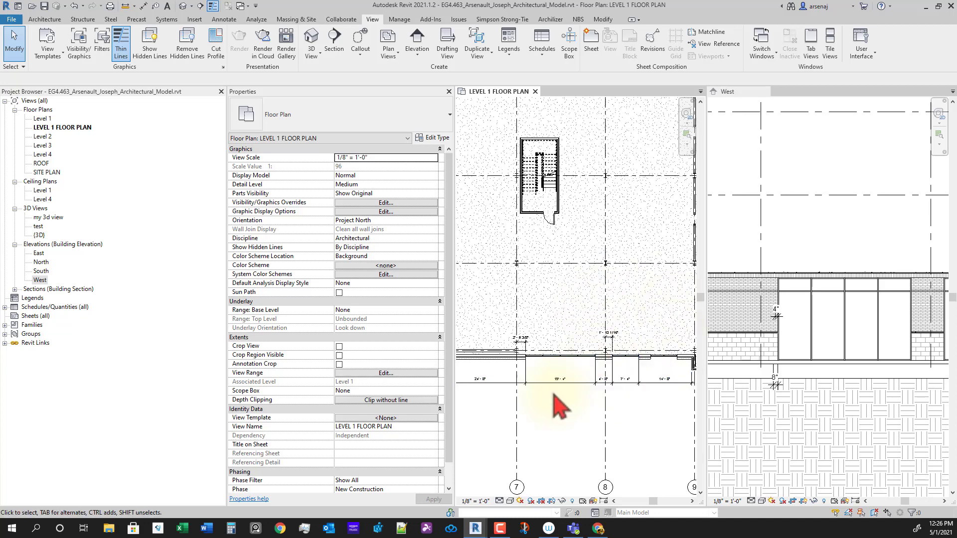
pyautogui.moveTo(553, 393); pyautogui.dragTo(583, 391, button='middle')
pyautogui.scroll(1, 626, 383)
pyautogui.scroll(4, 613, 357)
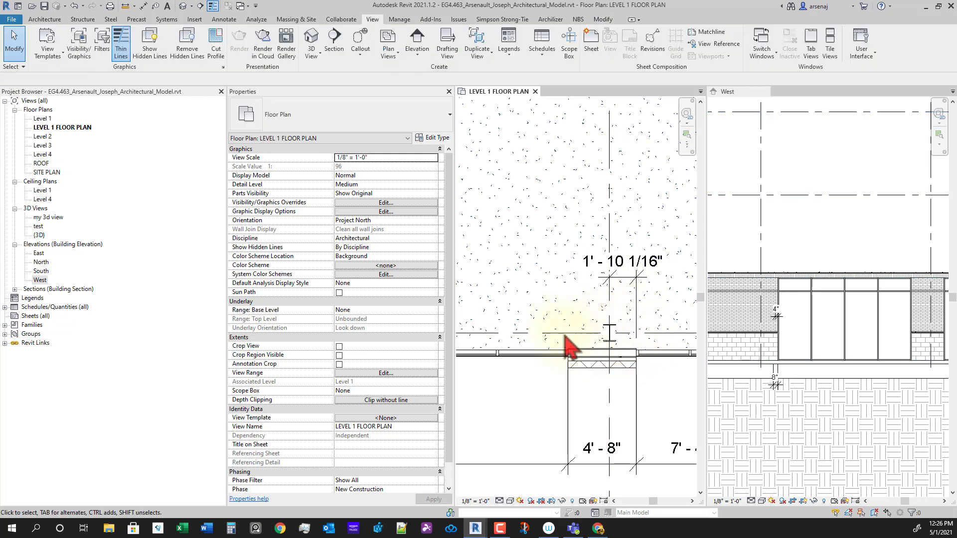
# Edit the witness lines of the plan's storefront dimension string and add the near edge of the short storefront closest to grid 9.
pyautogui.scroll(-2, 618, 421)
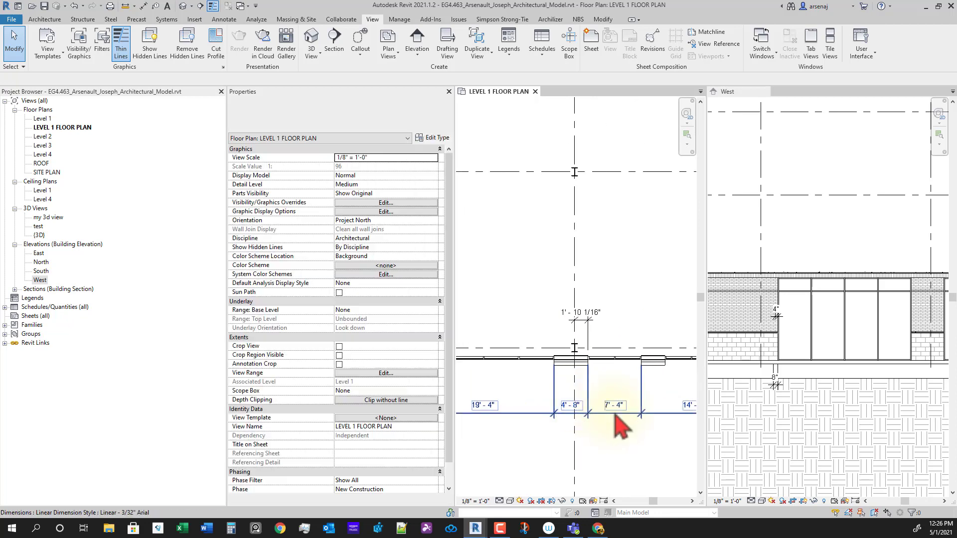
pyautogui.scroll(-2, 618, 426)
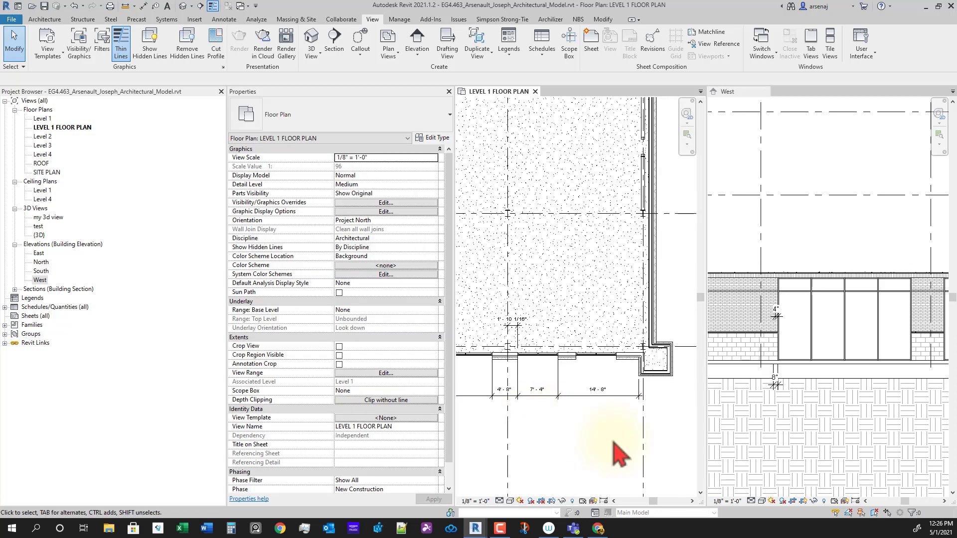
pyautogui.scroll(1, 615, 418)
pyautogui.scroll(-2, 618, 411)
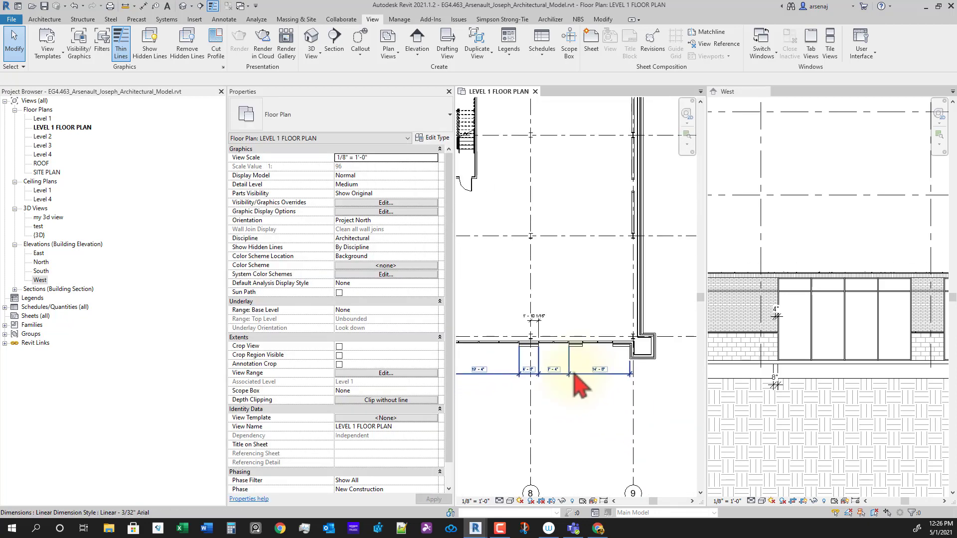
pyautogui.click(582, 377)
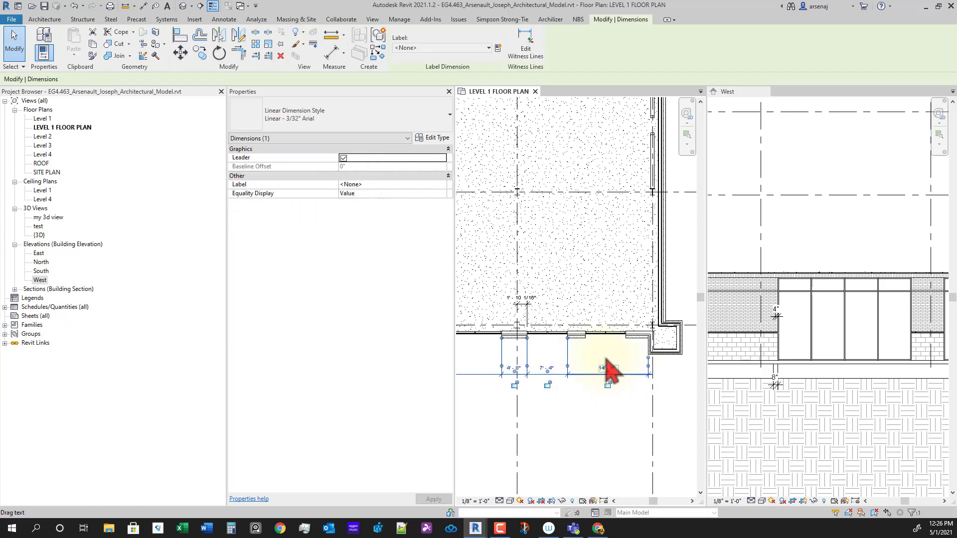
pyautogui.click(525, 40)
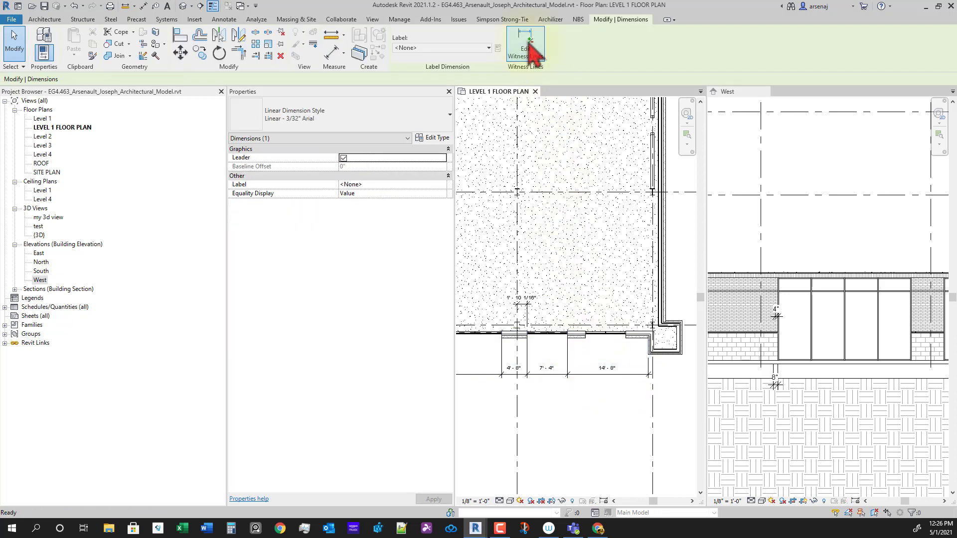
pyautogui.scroll(5, 585, 356)
pyautogui.click(607, 263)
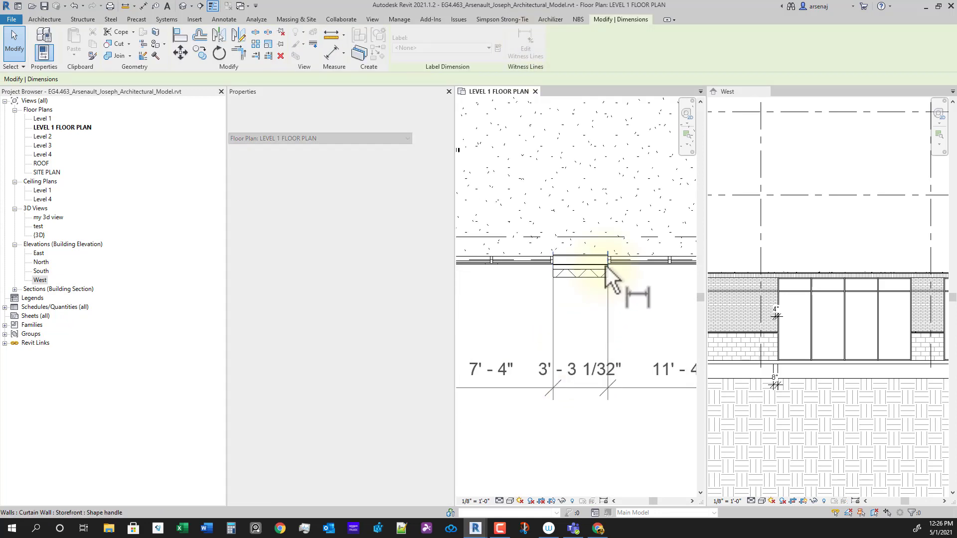
# Add the far edge of that short storefront to the dimension string and finish editing the witness lines.
pyautogui.scroll(-4, 618, 308)
pyautogui.moveTo(689, 310); pyautogui.dragTo(608, 322, button='middle')
pyautogui.scroll(1, 608, 322)
pyautogui.scroll(2, 607, 321)
pyautogui.click(601, 264)
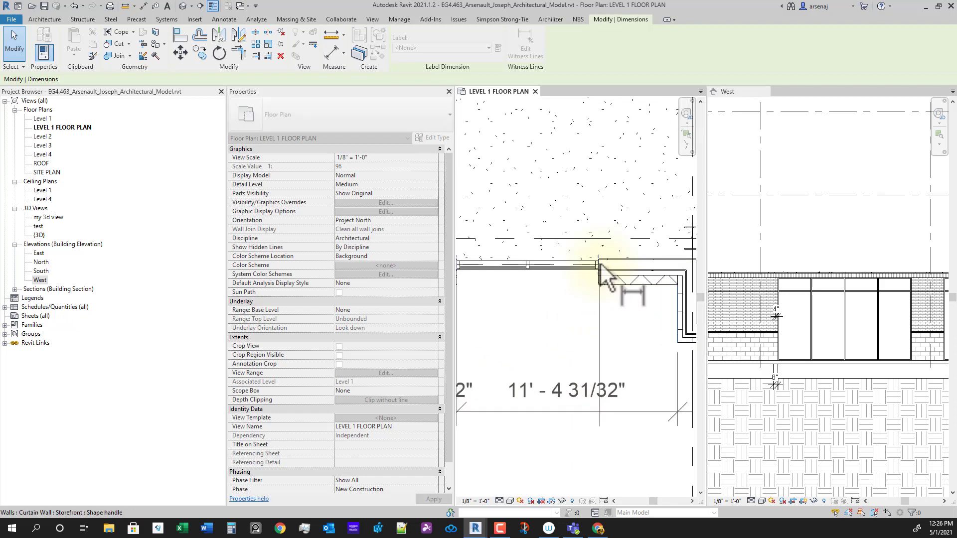
pyautogui.scroll(-2, 633, 331)
pyautogui.click(626, 398)
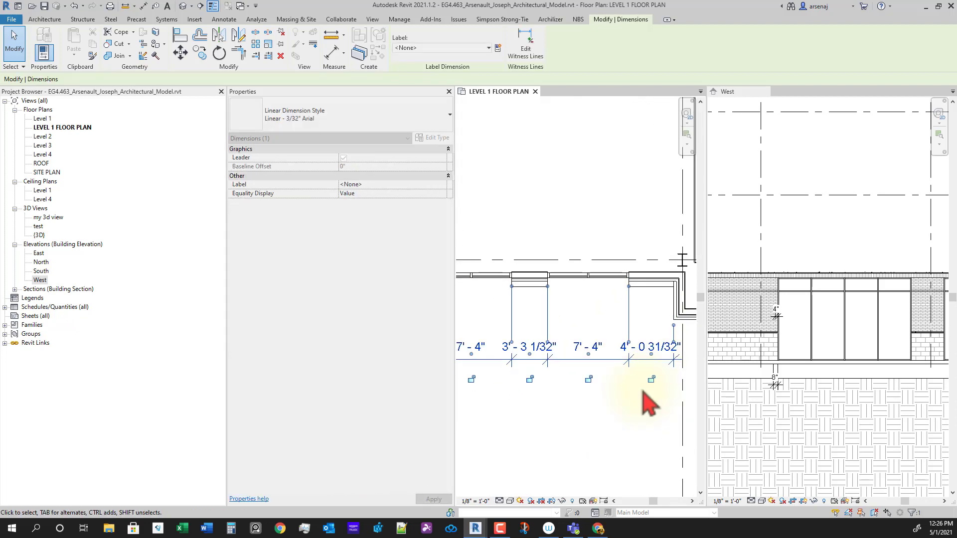
pyautogui.scroll(-1, 629, 394)
pyautogui.click(592, 377)
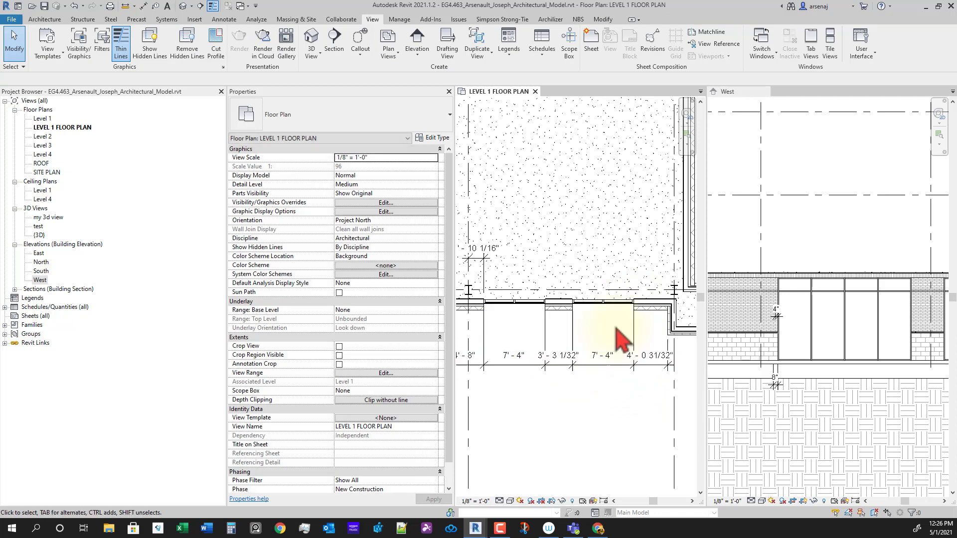
# Reposition the short storefront nearest grid 9 by setting the gap between the two short storefronts to 3'-4".
pyautogui.click(592, 314)
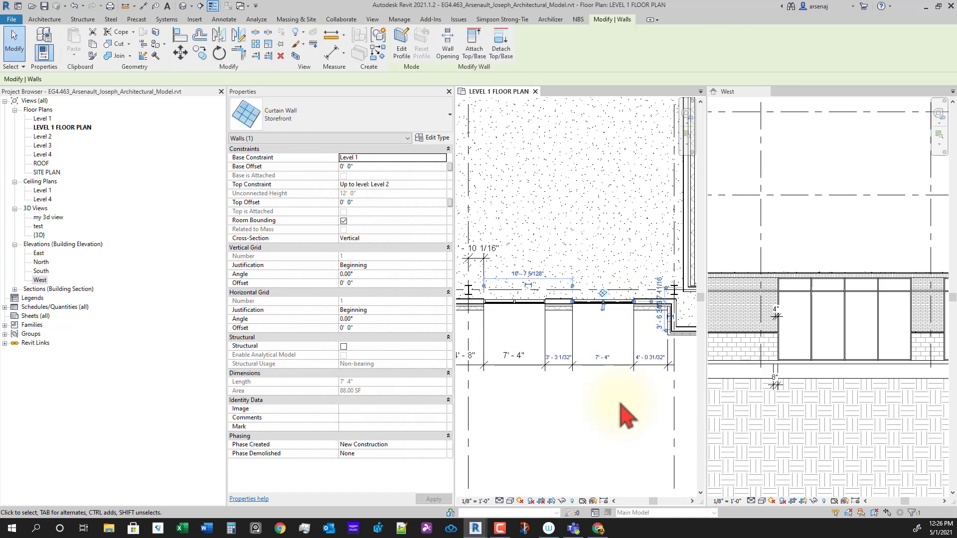
pyautogui.moveTo(599, 429); pyautogui.dragTo(622, 423, button='middle')
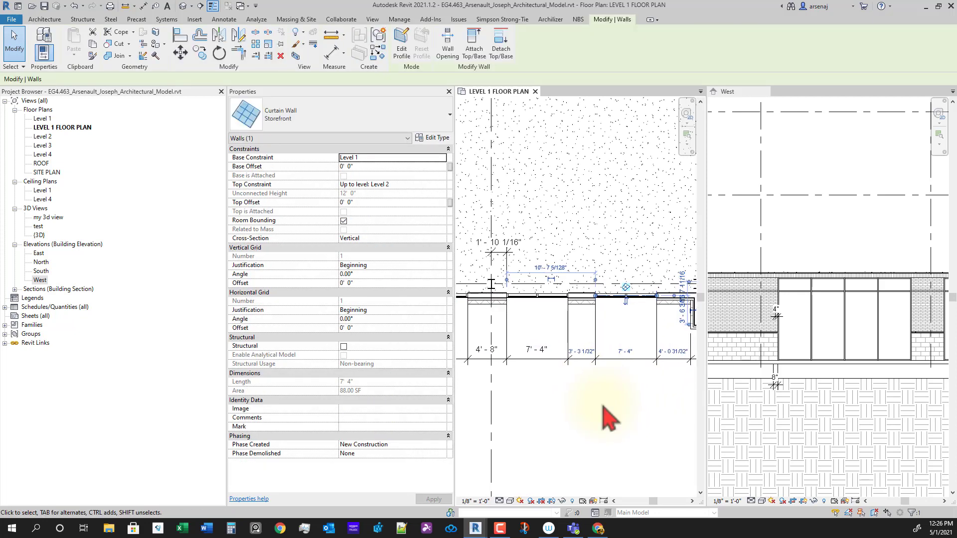
pyautogui.click(583, 354)
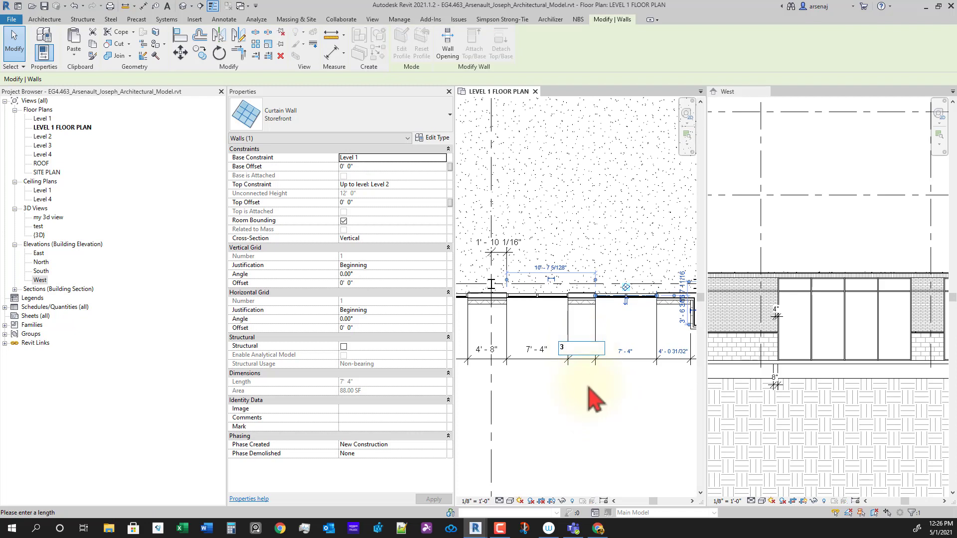
pyautogui.write('3 4')
pyautogui.press('Return')
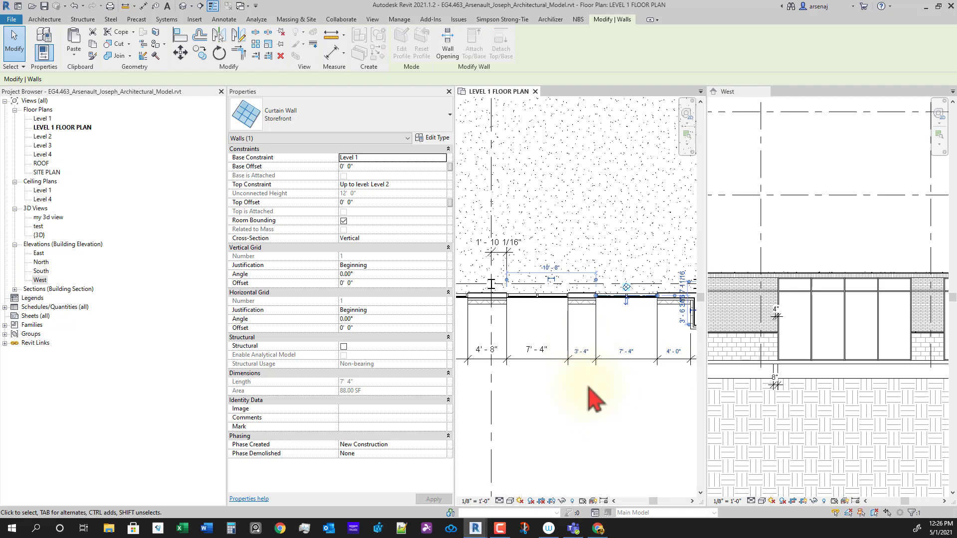
pyautogui.click(620, 416)
pyautogui.scroll(-1, 604, 418)
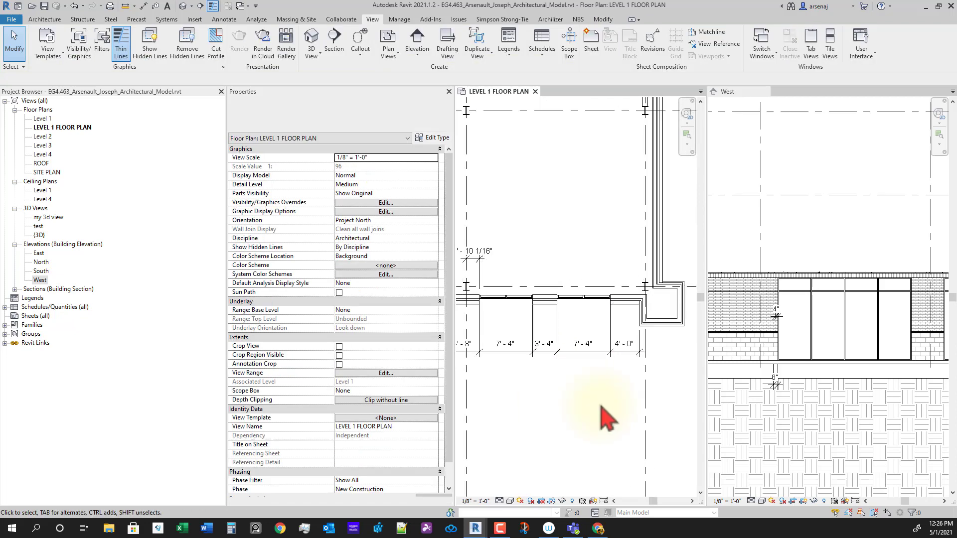
# Add aligned dimensions to the half blocks at both ends of the masonry pier at grid 8 in the West elevation.
pyautogui.moveTo(613, 406); pyautogui.dragTo(566, 387, button='middle')
pyautogui.scroll(-1, 568, 384)
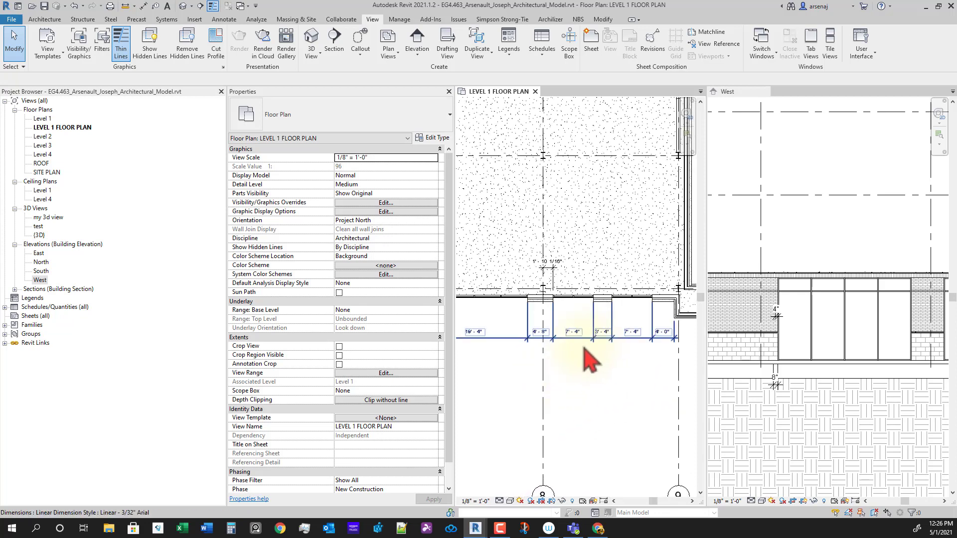
pyautogui.scroll(1, 613, 384)
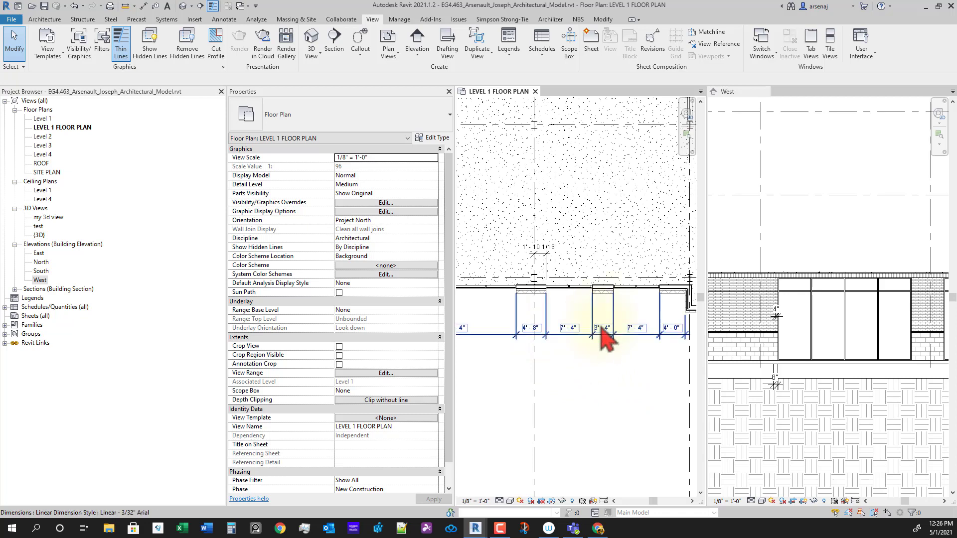
pyautogui.scroll(5, 789, 360)
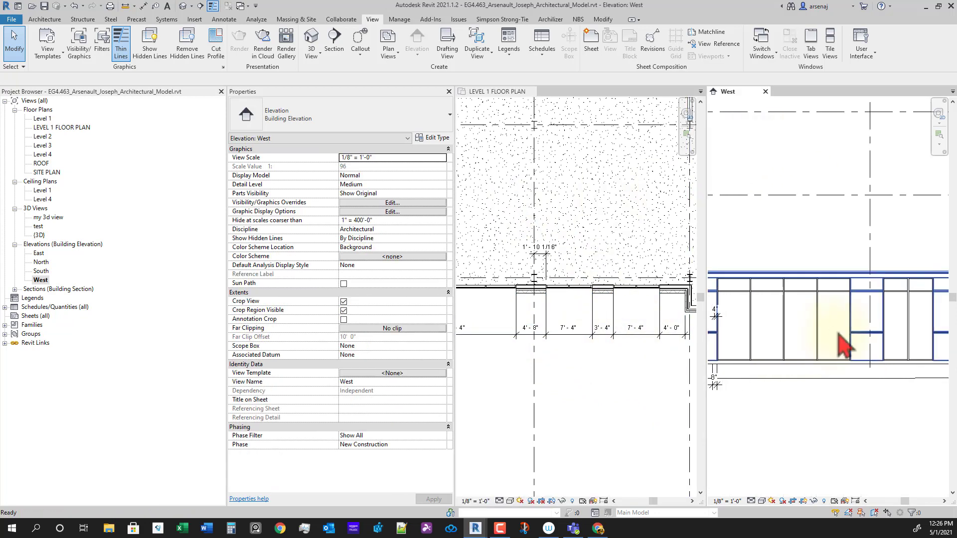
pyautogui.moveTo(817, 372); pyautogui.dragTo(900, 367, button='middle')
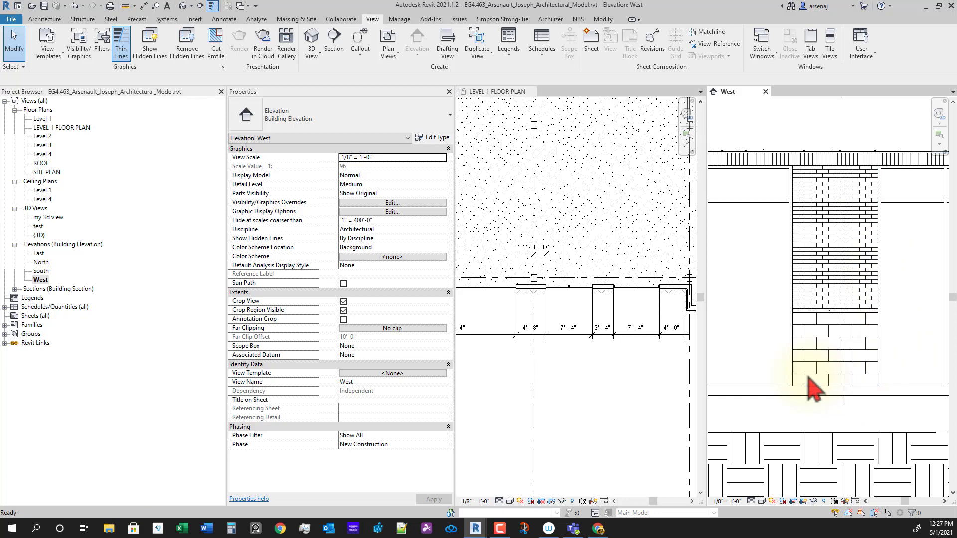
pyautogui.press('d')
pyautogui.press('i')
pyautogui.scroll(2, 832, 369)
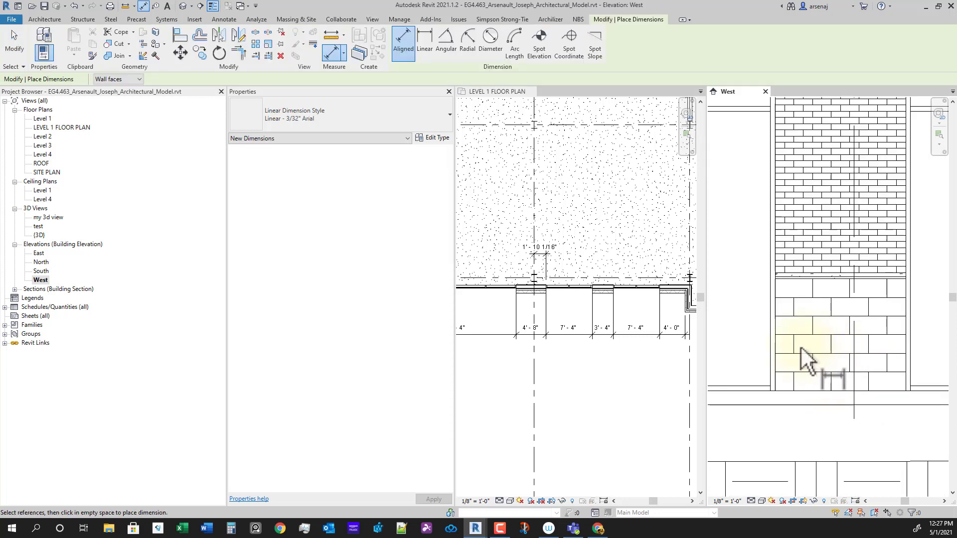
pyautogui.click(776, 351)
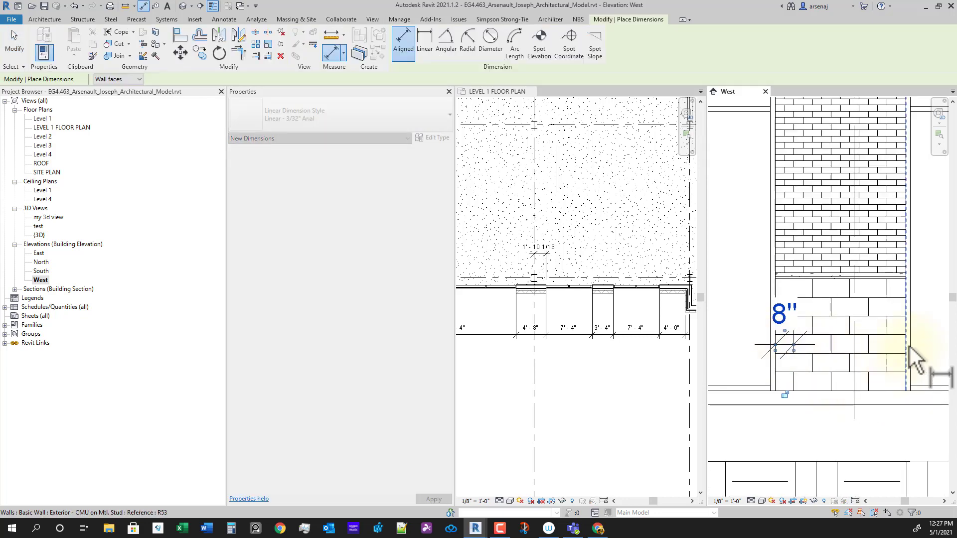
pyautogui.moveTo(932, 390); pyautogui.dragTo(863, 390, button='middle')
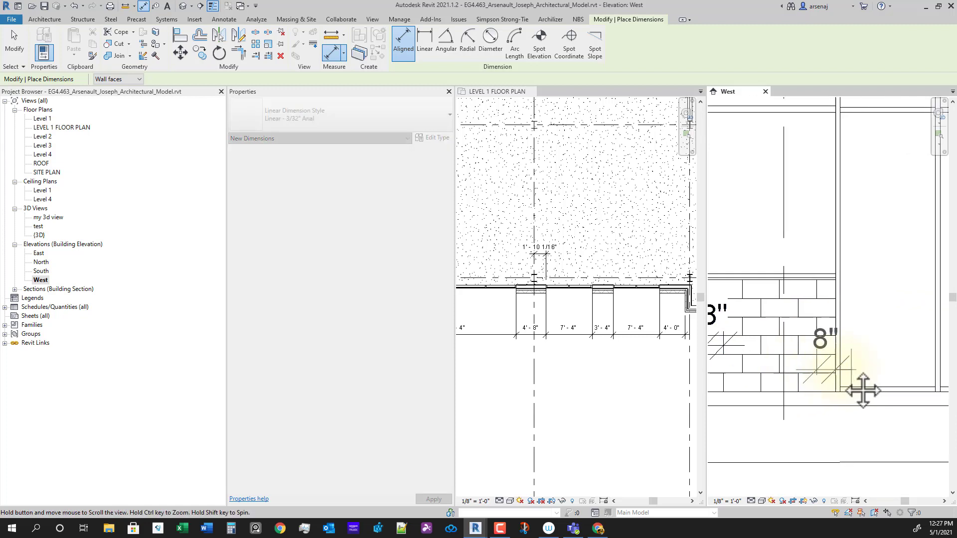
# Add aligned dimensions to the half blocks at both ends of the pier between the two short storefronts.
pyautogui.scroll(-5, 867, 384)
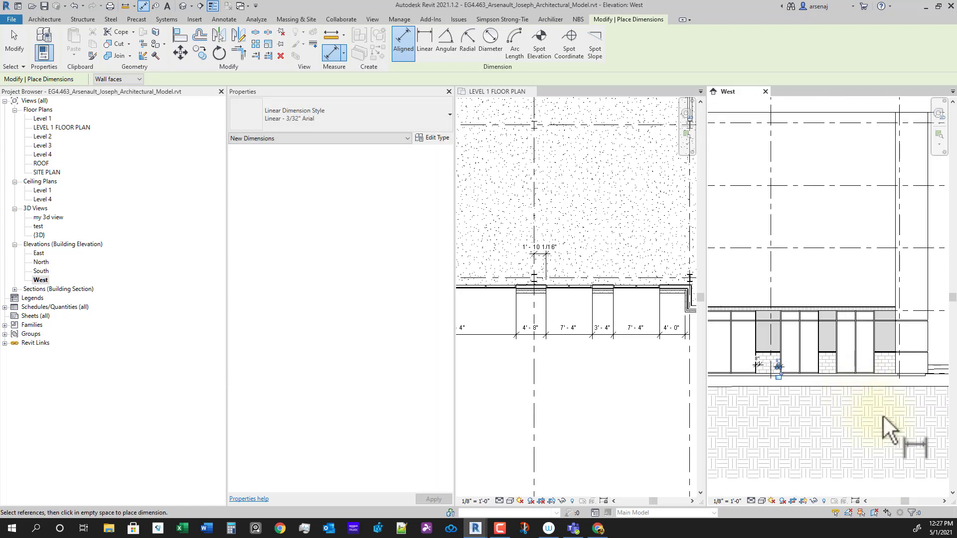
pyautogui.scroll(5, 834, 397)
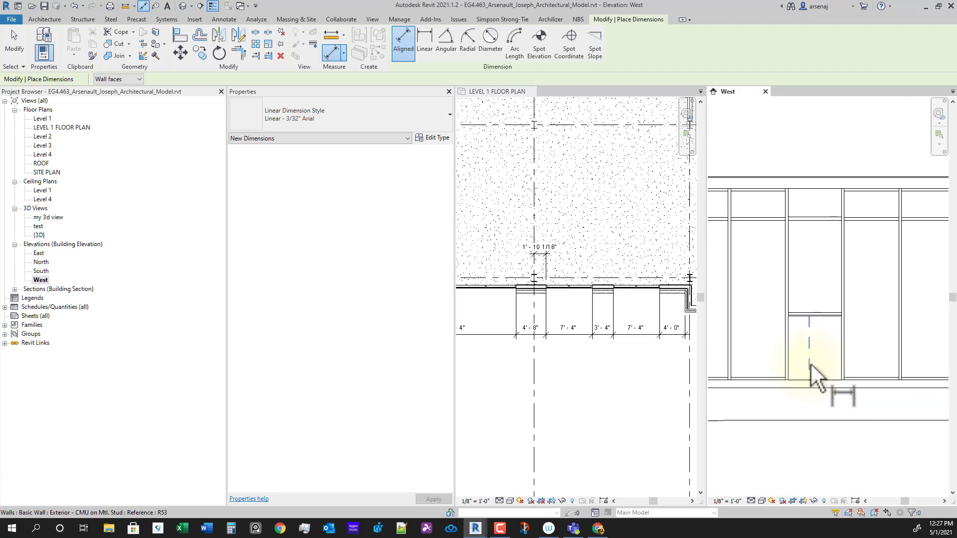
pyautogui.scroll(3, 807, 374)
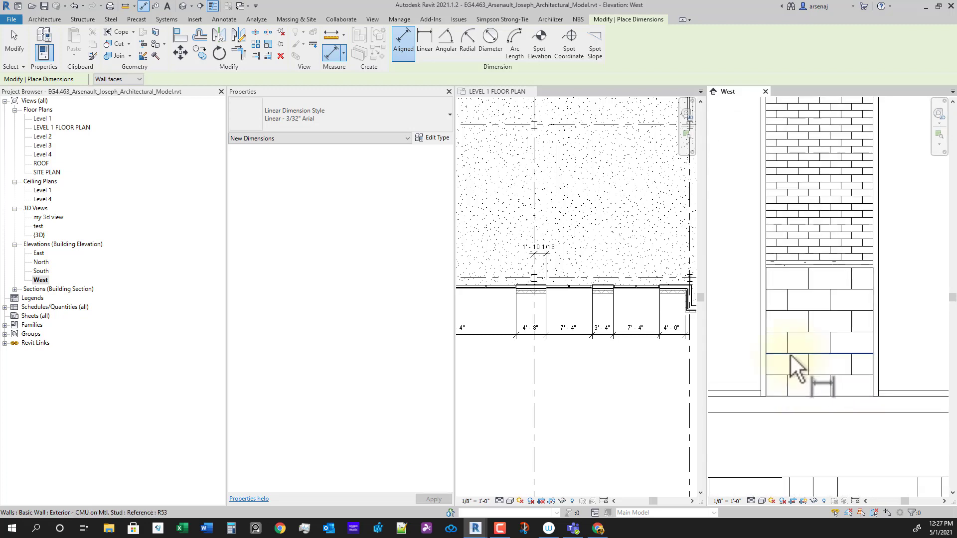
pyautogui.click(770, 345)
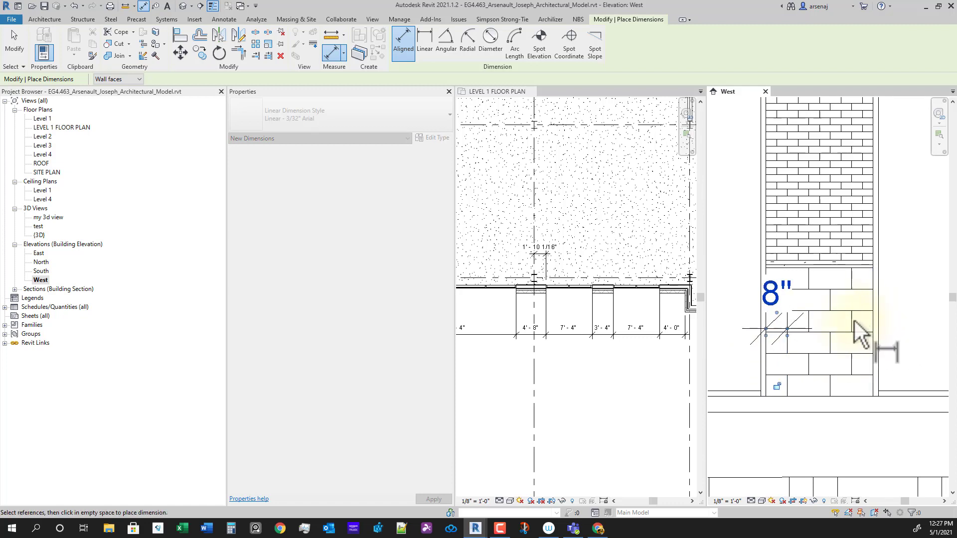
pyautogui.click(870, 329)
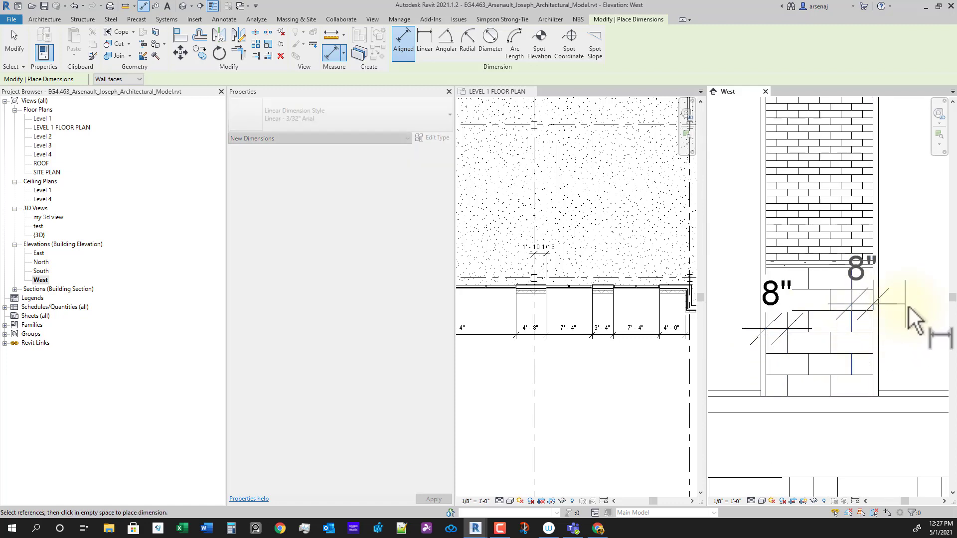
pyautogui.click(909, 332)
# Add an aligned dimension to the half block at the storefront edge of the pier near grid 9 and finish dimensioning.
pyautogui.scroll(-3, 827, 377)
pyautogui.scroll(2, 771, 352)
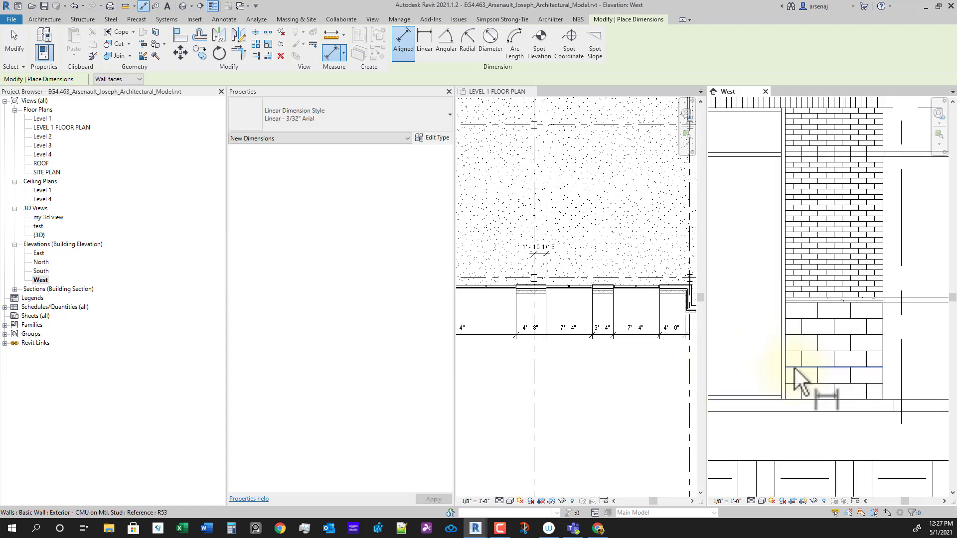
pyautogui.scroll(3, 808, 390)
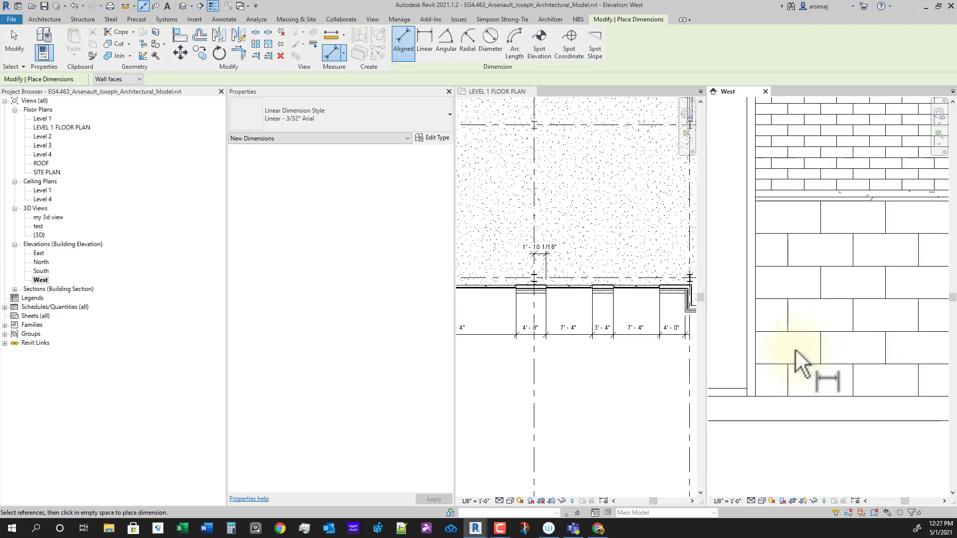
pyautogui.click(789, 323)
pyautogui.click(753, 325)
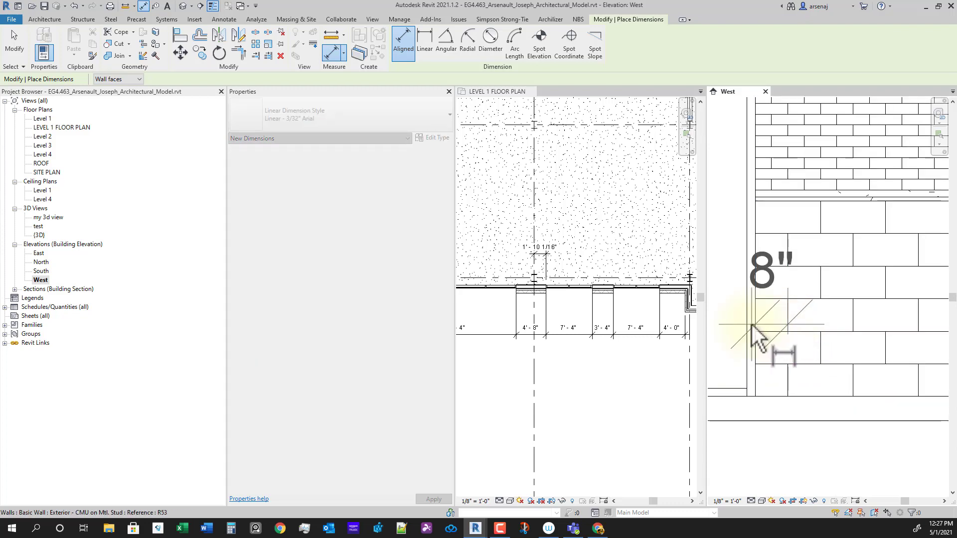
pyautogui.scroll(-2, 754, 327)
pyautogui.moveTo(753, 326); pyautogui.dragTo(842, 371, button='middle')
pyautogui.click(796, 339)
pyautogui.press('Escape')
pyautogui.press('Escape')
pyautogui.scroll(-2, 795, 348)
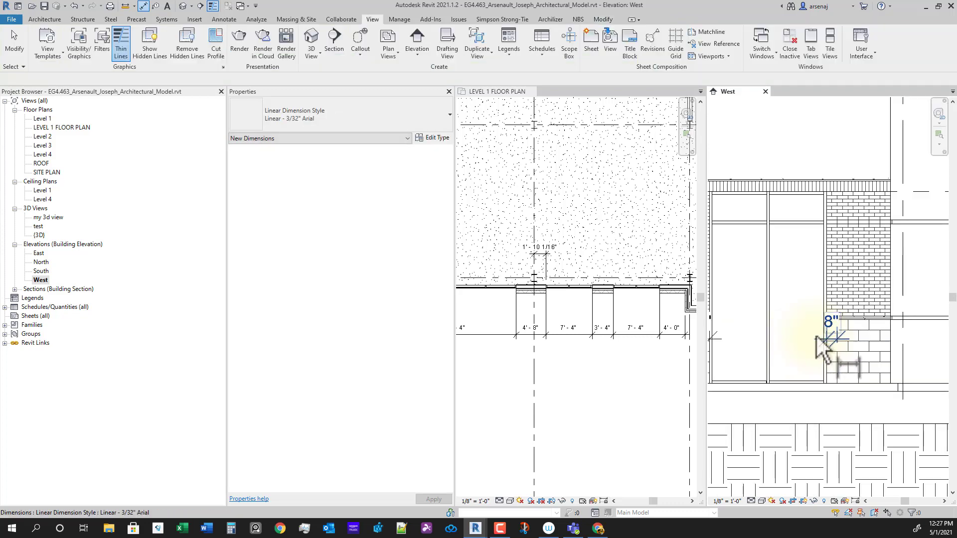
# Align the vertical brick joints above the block base on the pier near grid 9 and end the Align command.
pyautogui.press('a')
pyautogui.press('l')
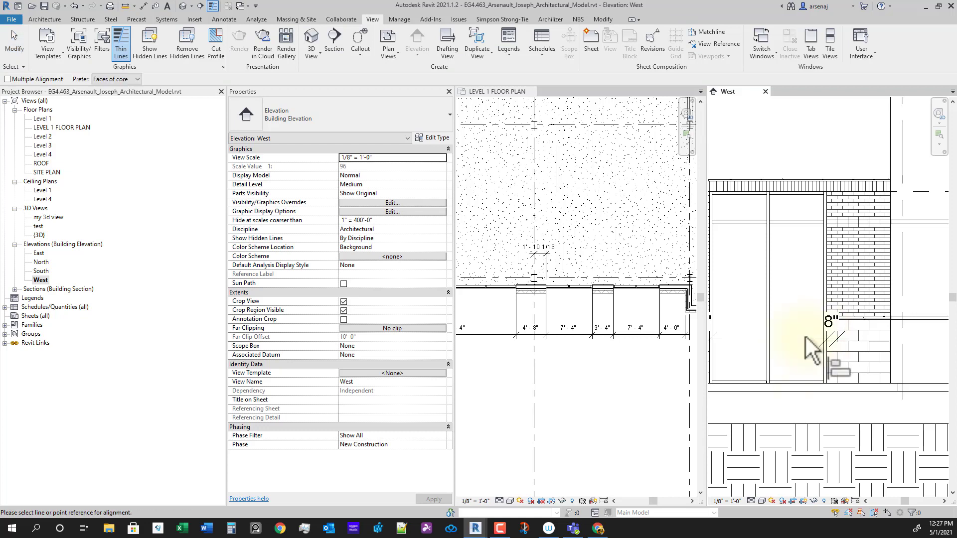
pyautogui.scroll(4, 860, 189)
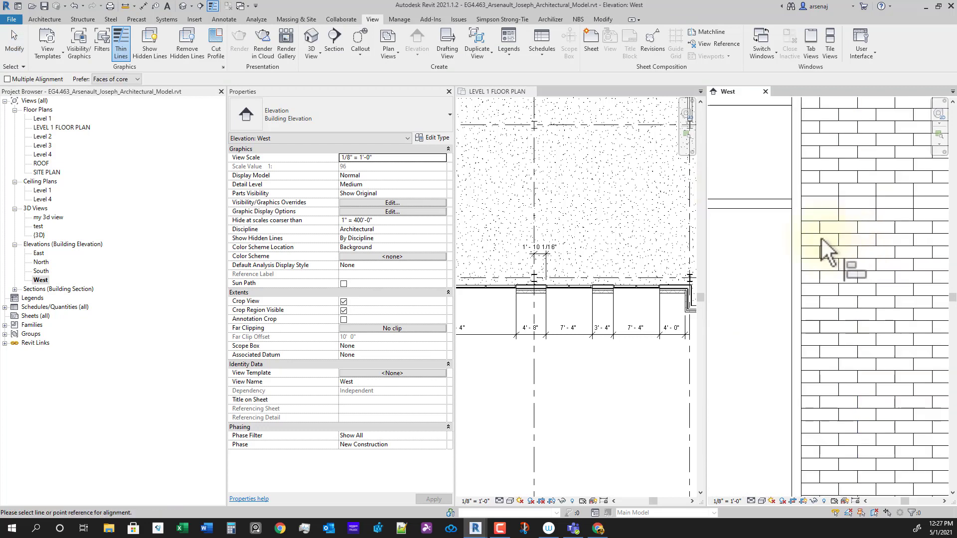
pyautogui.click(822, 236)
pyautogui.click(878, 356)
pyautogui.scroll(-5, 878, 355)
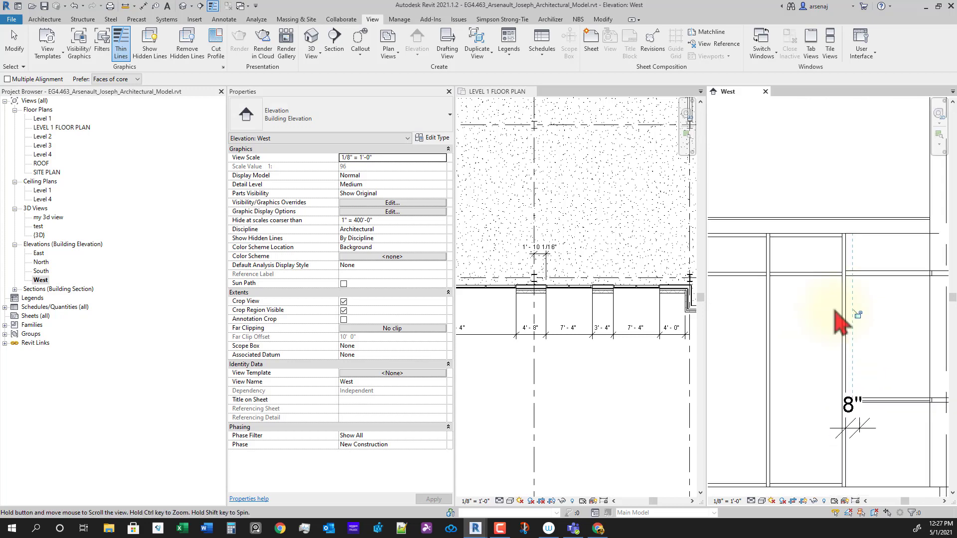
pyautogui.scroll(-5, 889, 385)
pyautogui.press('Escape')
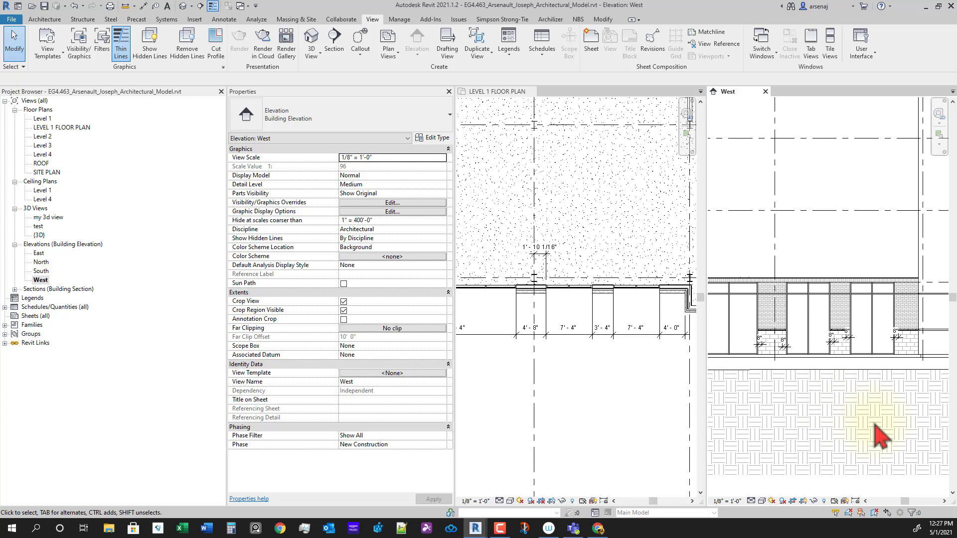
pyautogui.moveTo(821, 434); pyautogui.dragTo(891, 428, button='middle')
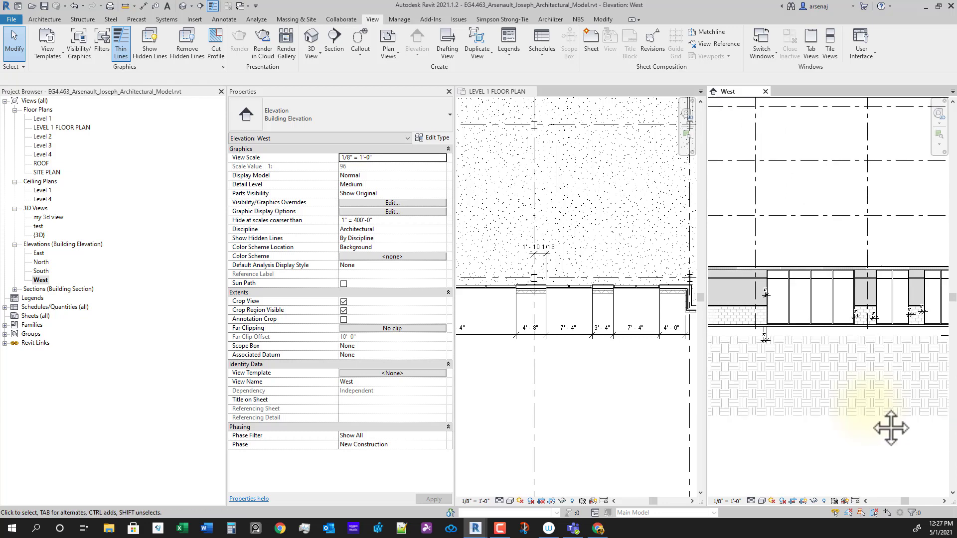
# Add an aligned dimension from grid 8 to the pier edge facing grid 7 in the Level 1 floor plan and finish dimensioning.
pyautogui.scroll(-2, 582, 409)
pyautogui.moveTo(605, 424); pyautogui.dragTo(670, 400, button='middle')
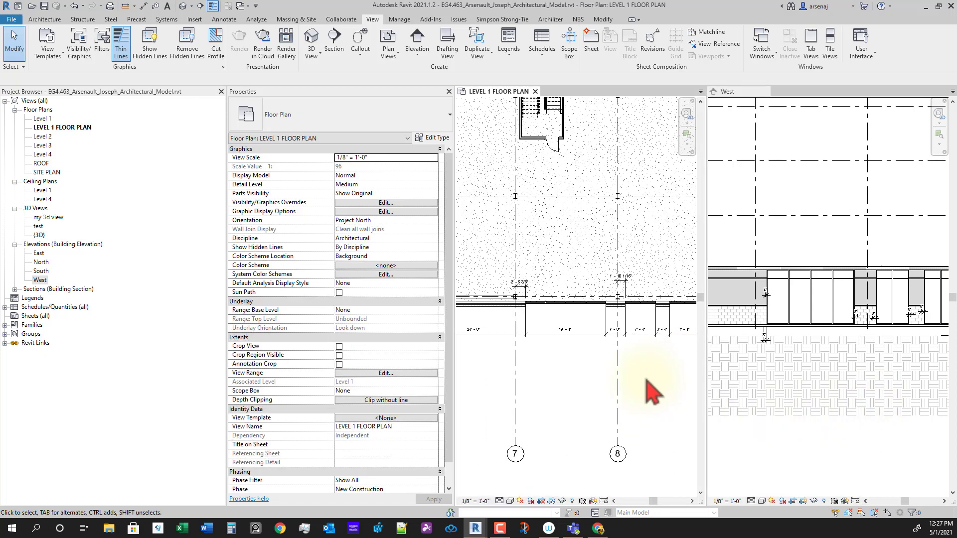
pyautogui.scroll(2, 566, 343)
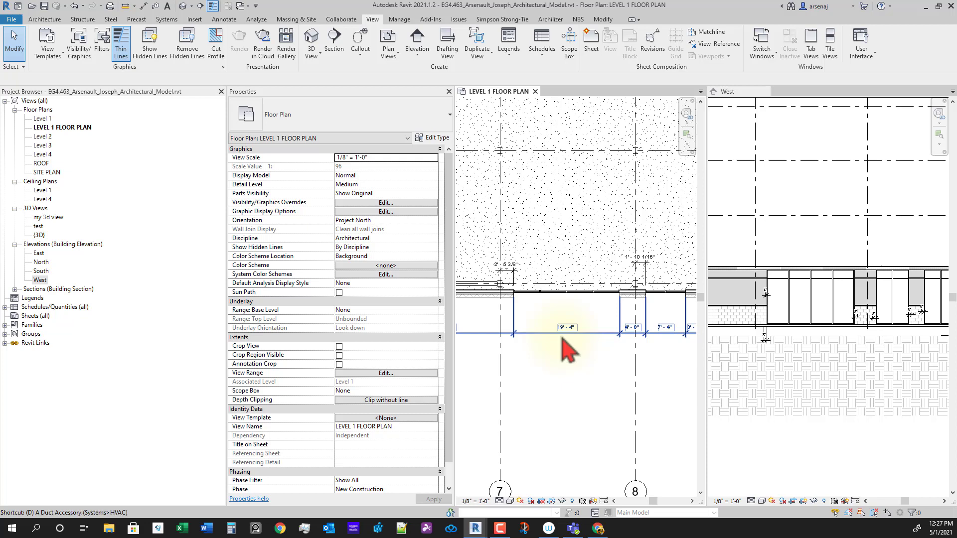
pyautogui.press('i')
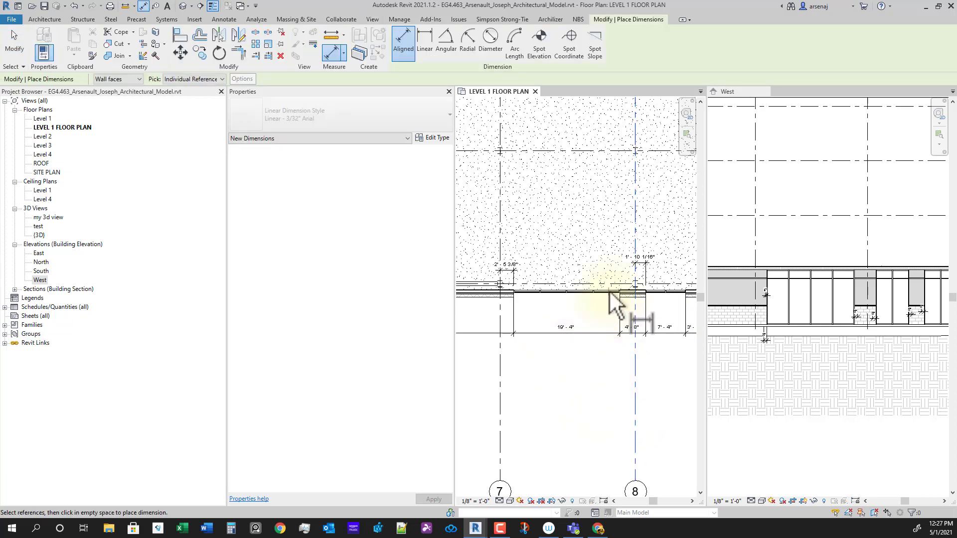
pyautogui.scroll(2, 608, 291)
pyautogui.click(632, 289)
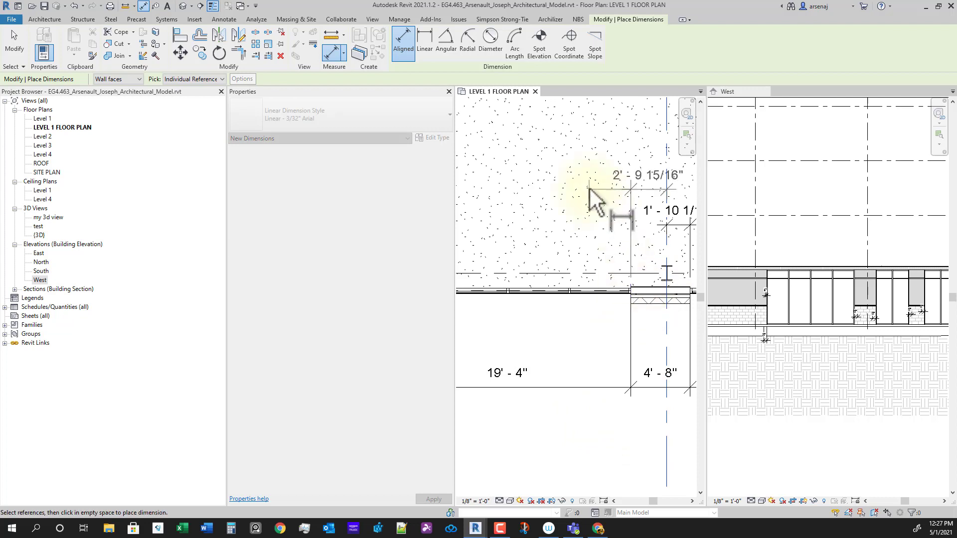
pyautogui.scroll(-2, 589, 188)
pyautogui.click(589, 188)
pyautogui.moveTo(574, 229); pyautogui.dragTo(650, 264, button='middle')
pyautogui.scroll(-1, 617, 265)
pyautogui.moveTo(631, 339); pyautogui.dragTo(592, 335, button='middle')
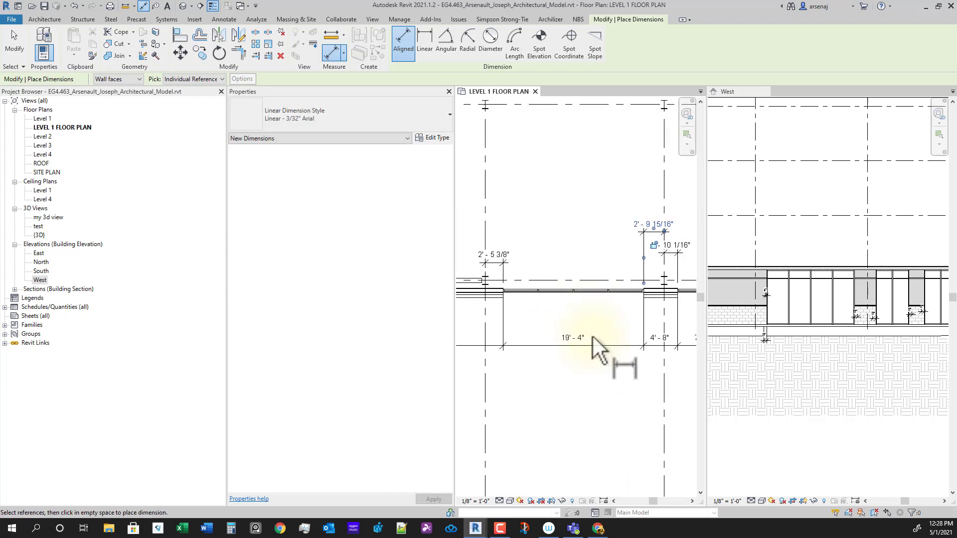
pyautogui.scroll(1, 619, 358)
pyautogui.press('Escape')
# Select both 7'-4" storefronts between grids 8 and 9 in the floor plan and activate their dimensions.
pyautogui.scroll(-3, 588, 382)
pyautogui.moveTo(571, 434); pyautogui.dragTo(583, 425, button='middle')
pyautogui.moveTo(664, 424); pyautogui.dragTo(572, 390, button='middle')
pyautogui.scroll(1, 576, 384)
pyautogui.scroll(2, 568, 396)
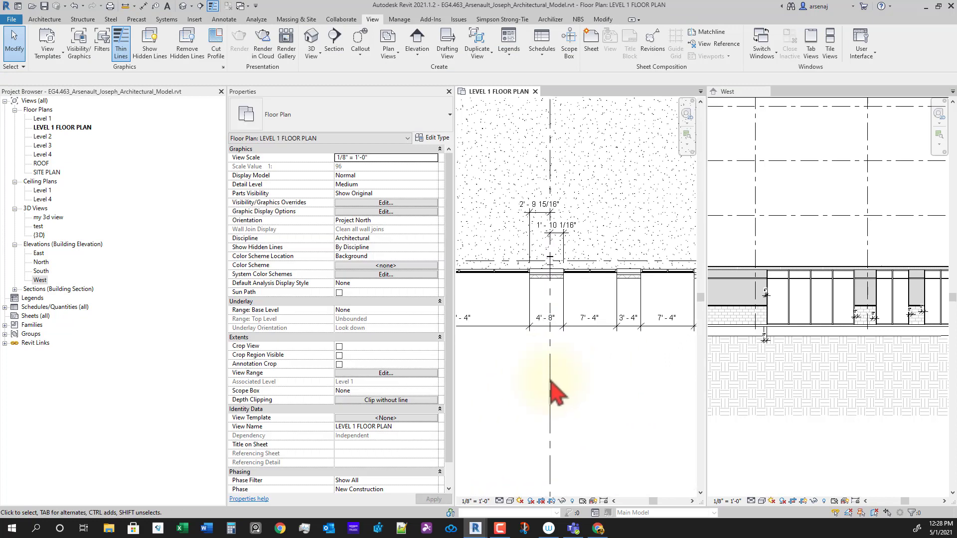
pyautogui.scroll(-1, 583, 301)
pyautogui.moveTo(604, 359); pyautogui.dragTo(573, 302, button='middle')
pyautogui.click(573, 283)
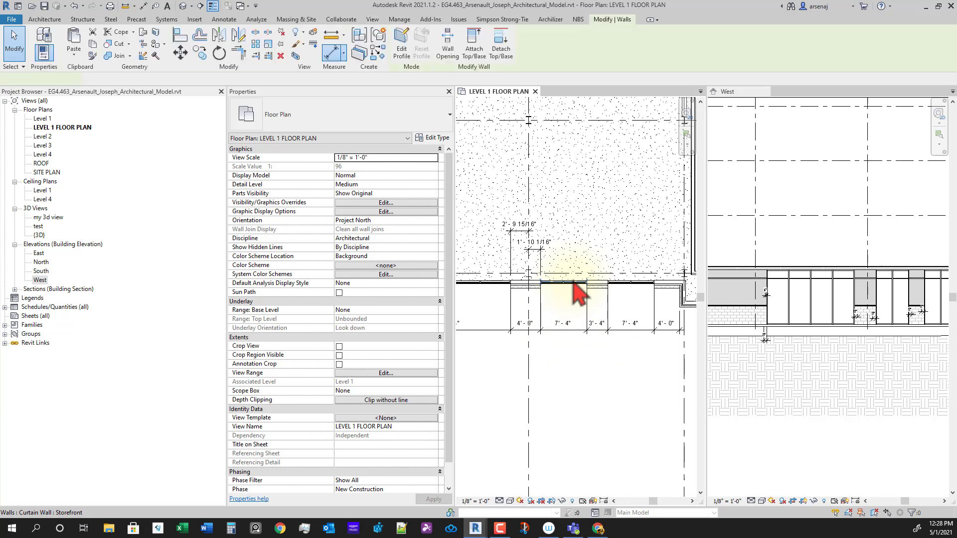
pyautogui.scroll(1, 581, 285)
pyautogui.moveTo(618, 374); pyautogui.dragTo(570, 380, button='middle')
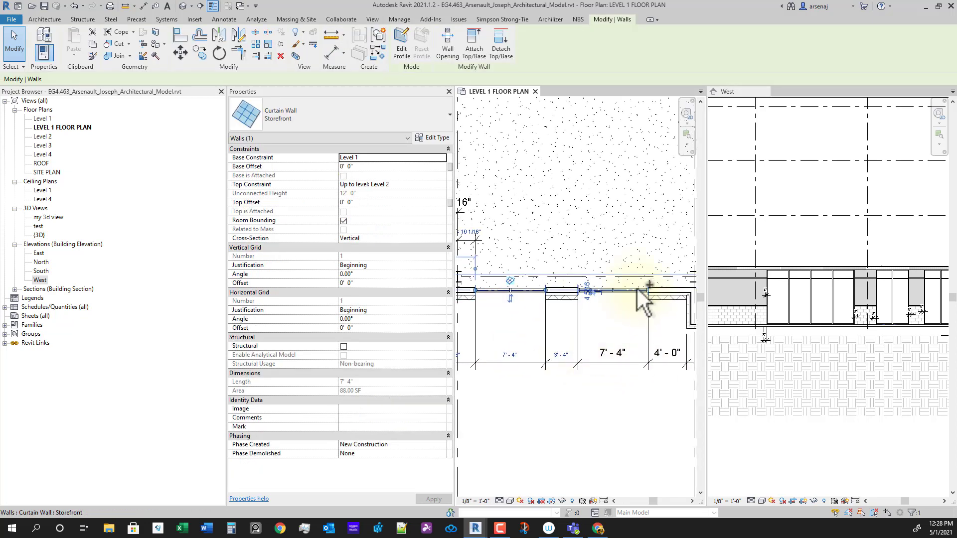
pyautogui.keyDown('ctrl'); pyautogui.click(634, 289); pyautogui.keyUp('ctrl')
pyautogui.scroll(-1, 634, 291)
pyautogui.moveTo(622, 376); pyautogui.dragTo(657, 373, button='middle')
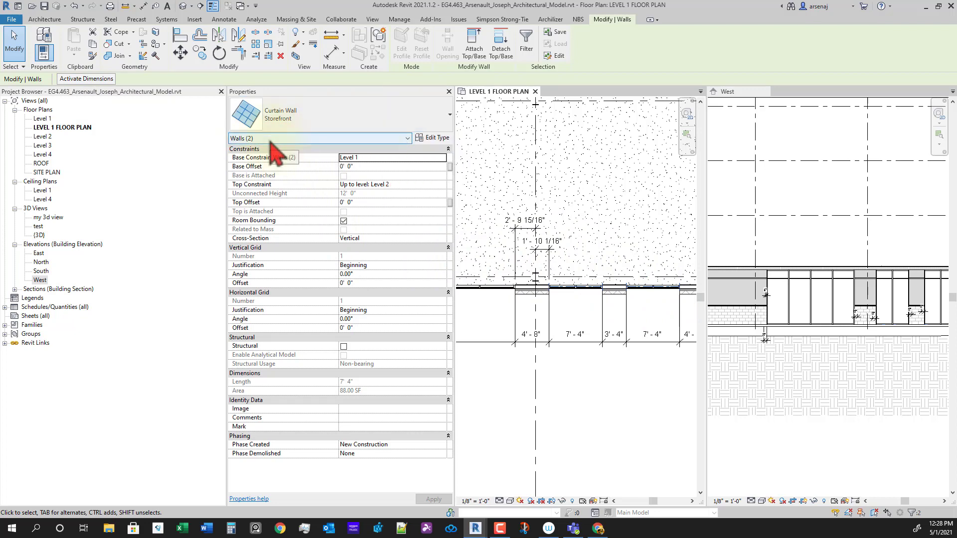
pyautogui.click(86, 79)
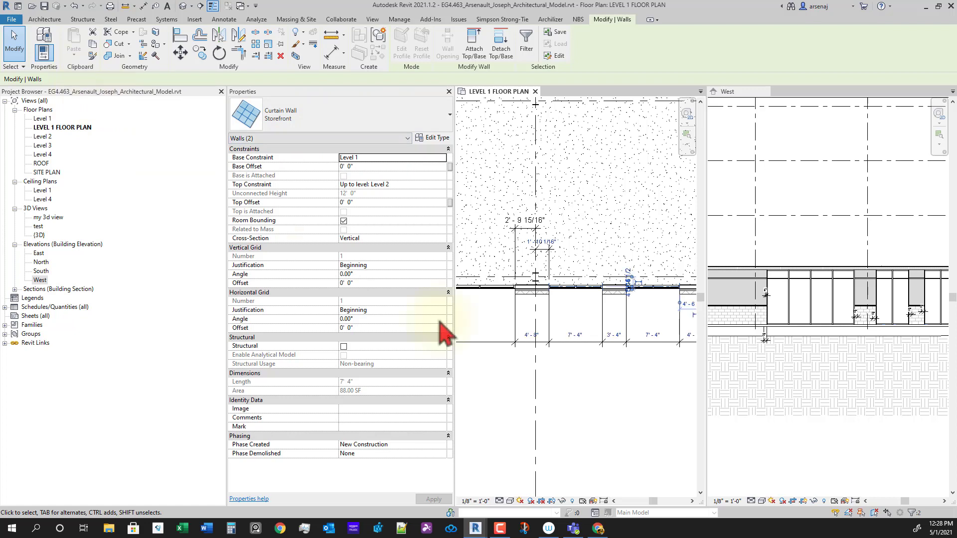
# Shift both selected storefronts by setting the pier width at grid 8 to 2'-8" and finally to 6'-8".
pyautogui.scroll(-2, 560, 385)
pyautogui.moveTo(568, 395); pyautogui.dragTo(543, 372, button='middle')
pyautogui.scroll(1, 539, 367)
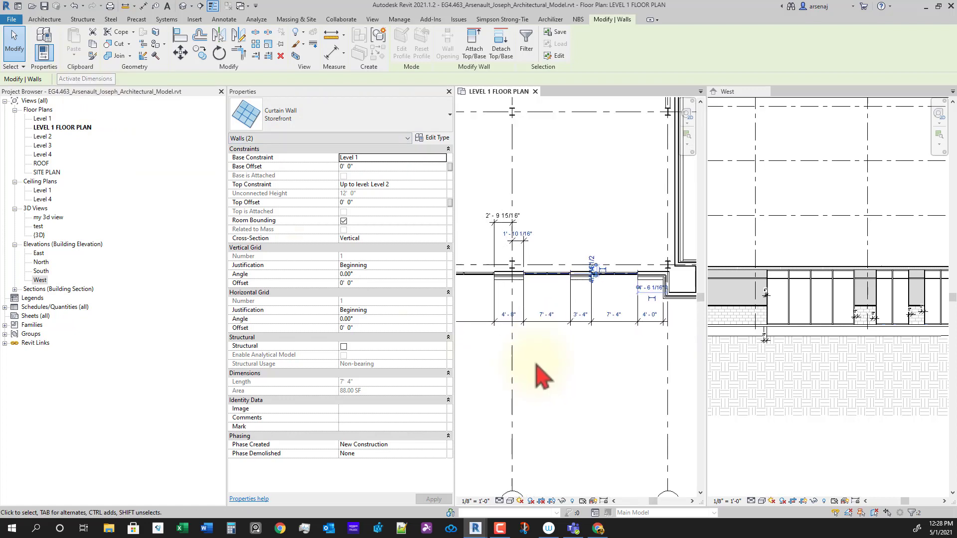
pyautogui.click(505, 316)
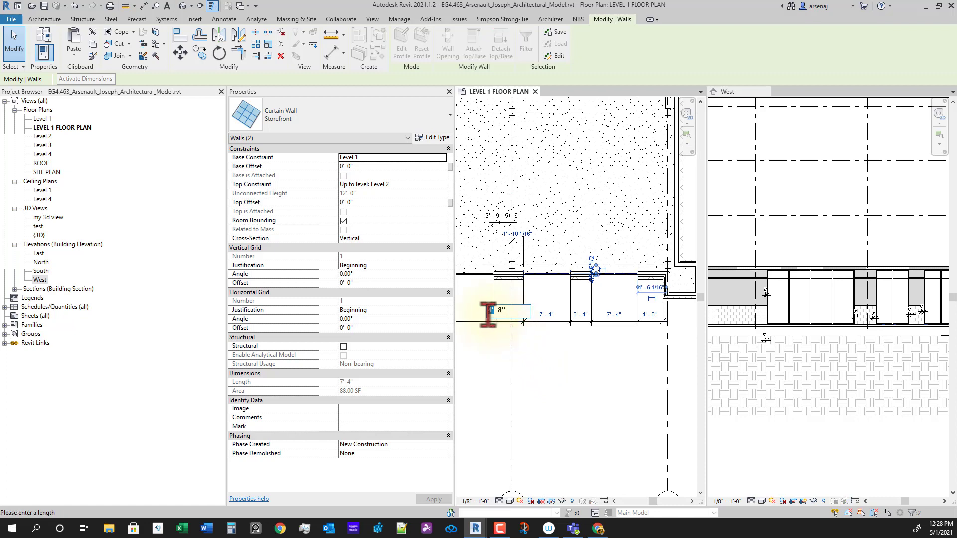
pyautogui.press('Return')
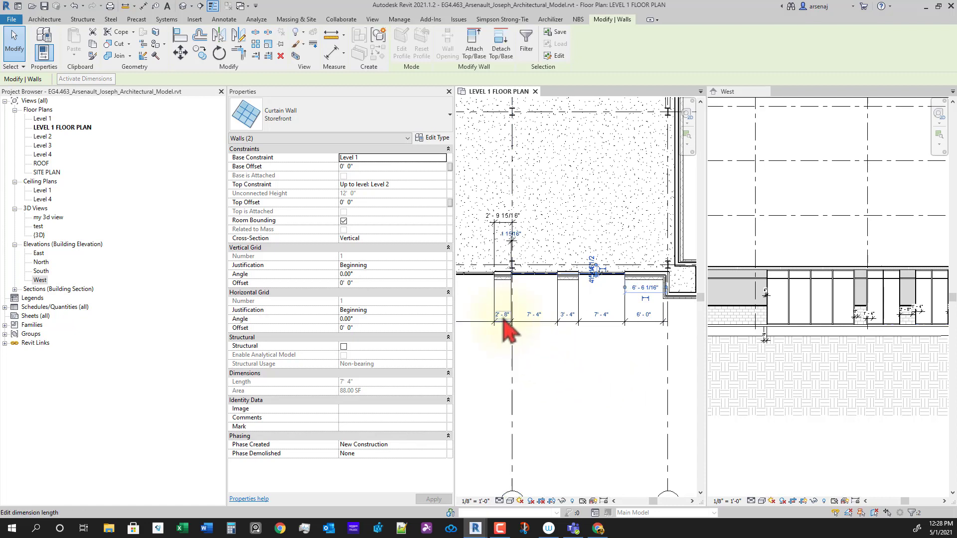
pyautogui.click(488, 311)
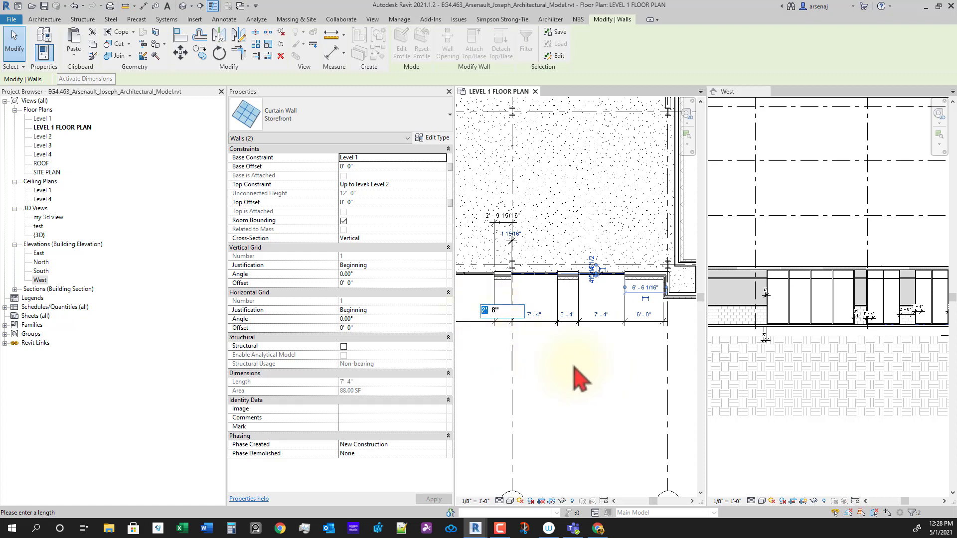
pyautogui.write('6')
pyautogui.press('Return')
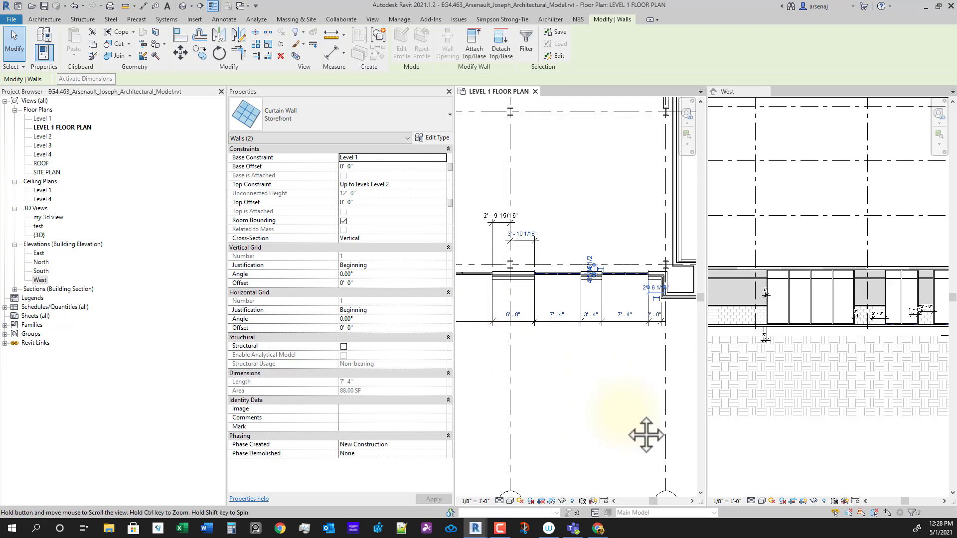
# Examine the block coursing and half-block dimensions around the two short storefronts in the West elevation.
pyautogui.click(786, 395)
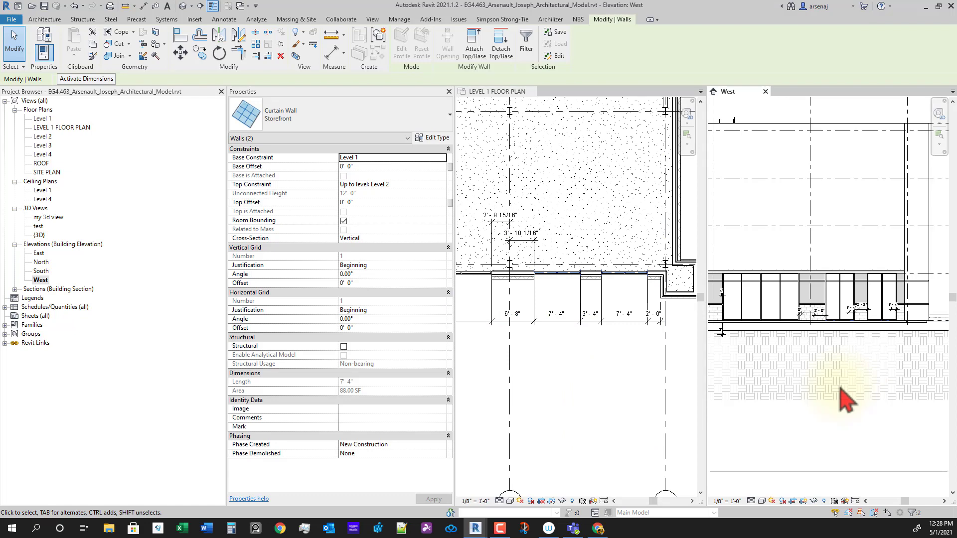
pyautogui.scroll(3, 846, 398)
pyautogui.scroll(2, 914, 299)
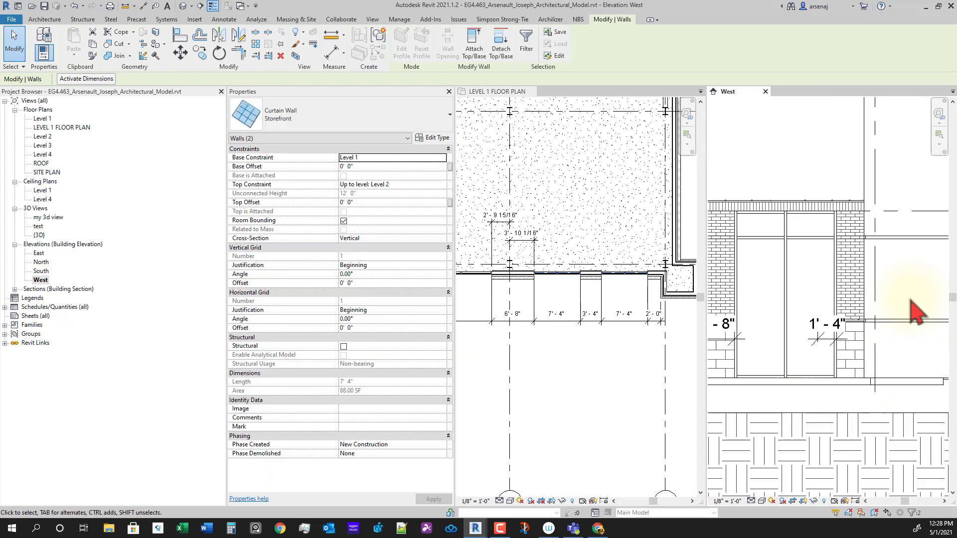
pyautogui.moveTo(912, 322); pyautogui.dragTo(867, 447, button='middle')
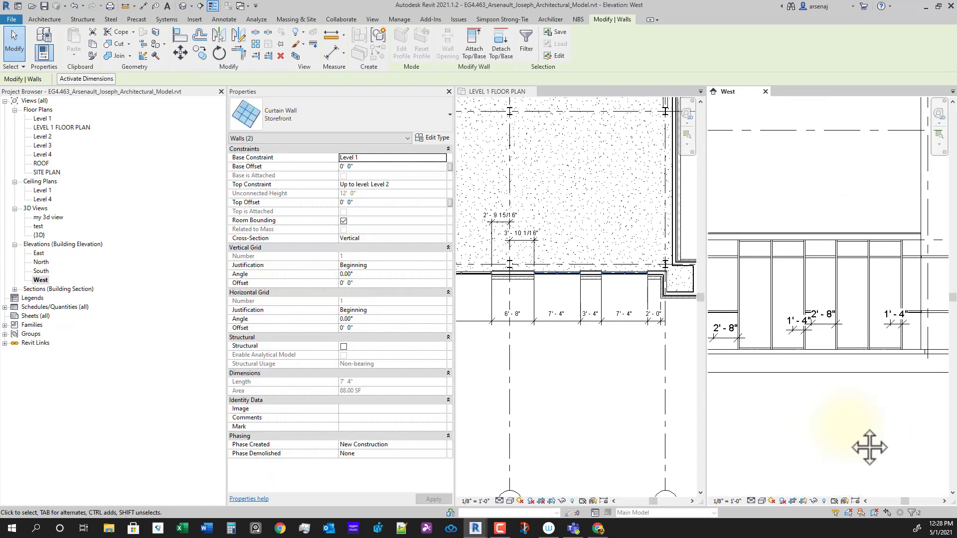
pyautogui.scroll(-2, 837, 429)
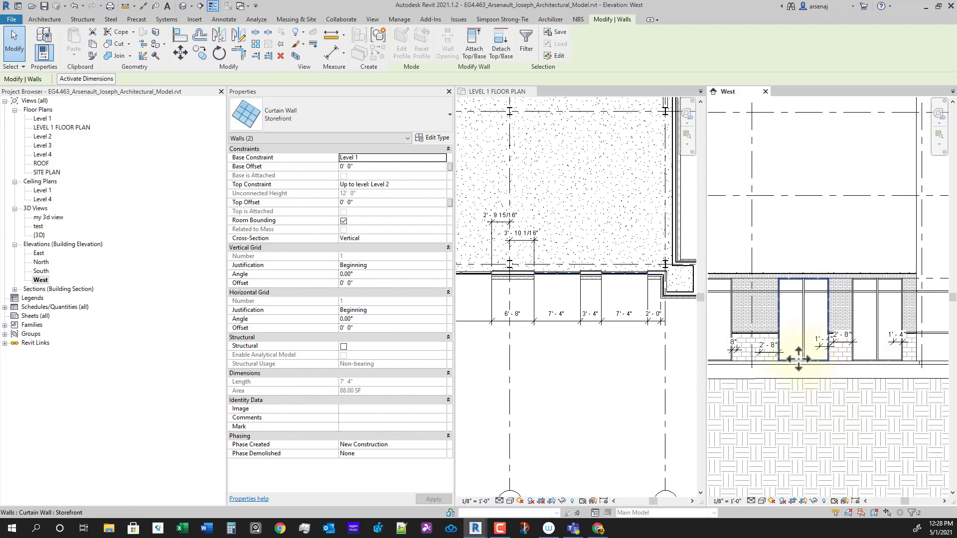
pyautogui.scroll(-1, 825, 395)
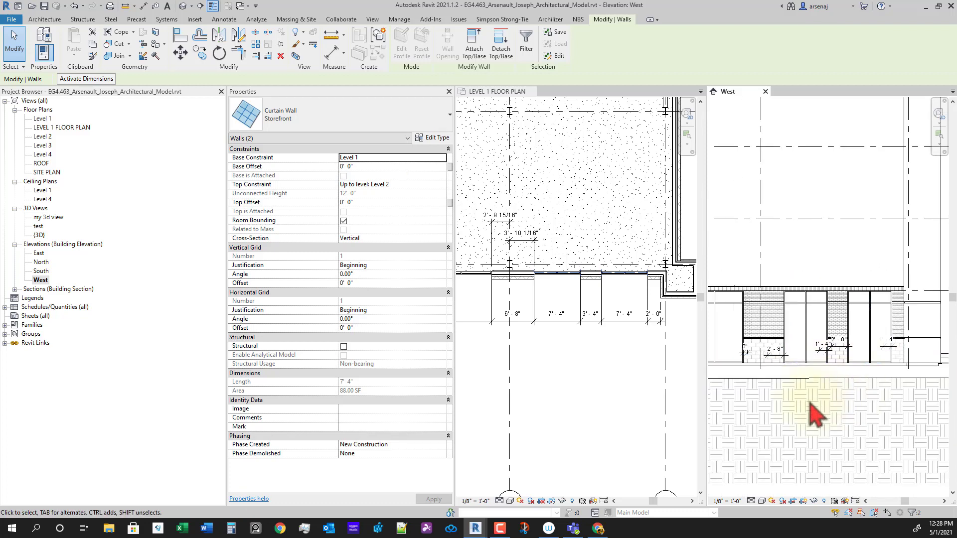
# Try to set the pier between the two short storefronts to 4'-4" with both storefronts selected.
pyautogui.click(587, 357)
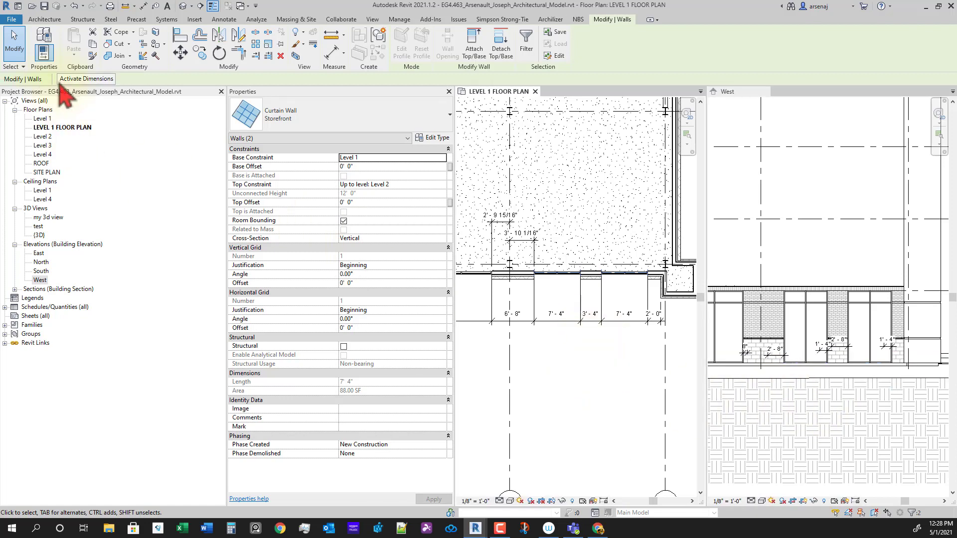
pyautogui.click(72, 80)
pyautogui.click(592, 315)
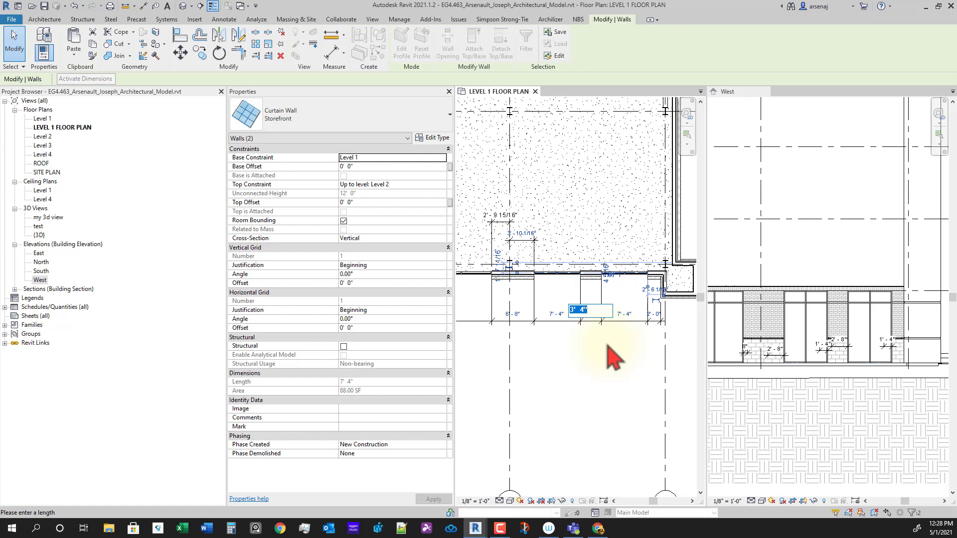
pyautogui.write('4 4')
pyautogui.press('Return')
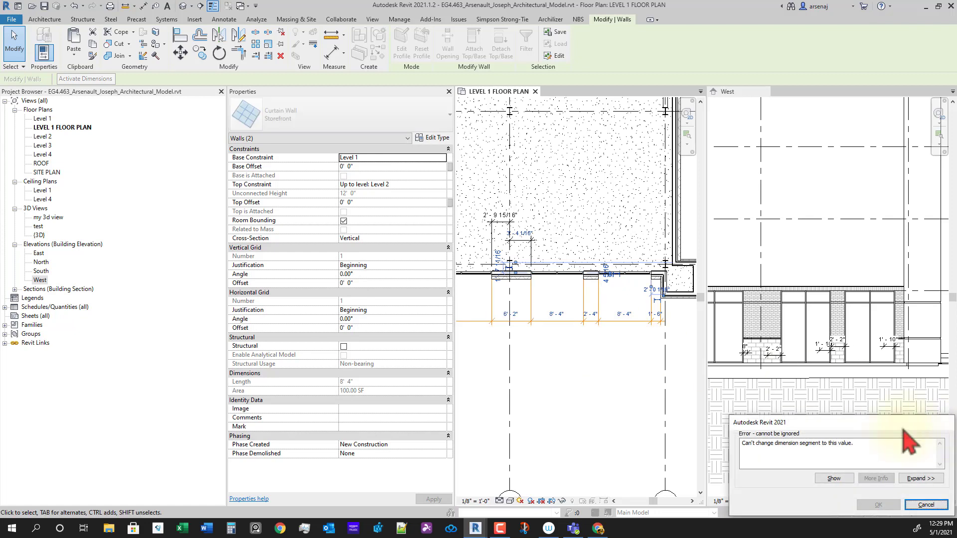
pyautogui.press('Escape')
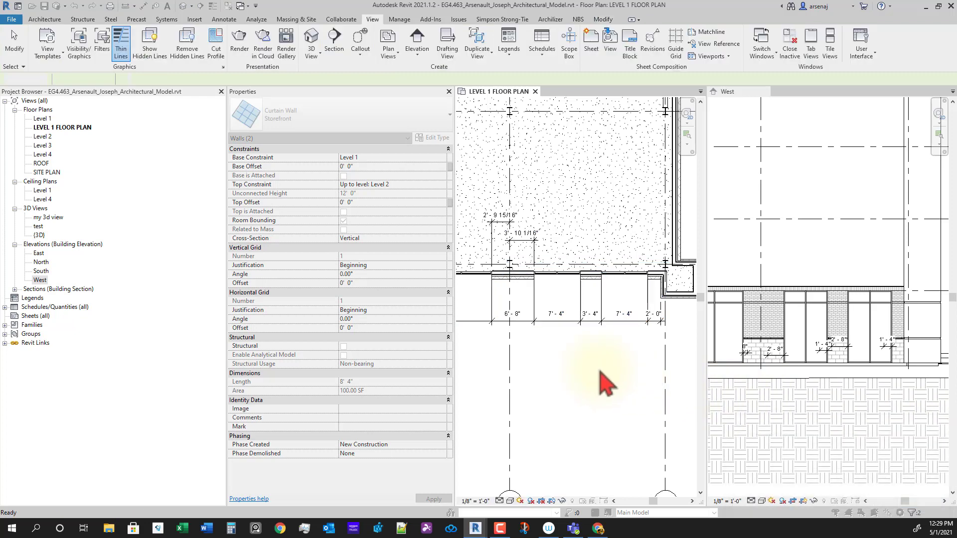
pyautogui.press('Escape')
# Select only the short storefront nearest grid 8 and set the pier between the two short storefronts to 4'-4".
pyautogui.scroll(3, 618, 364)
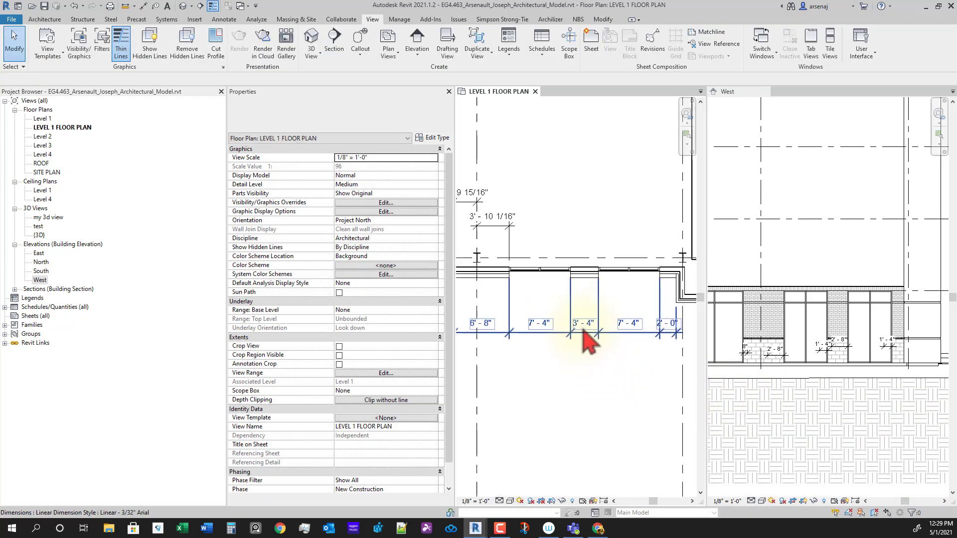
pyautogui.click(554, 264)
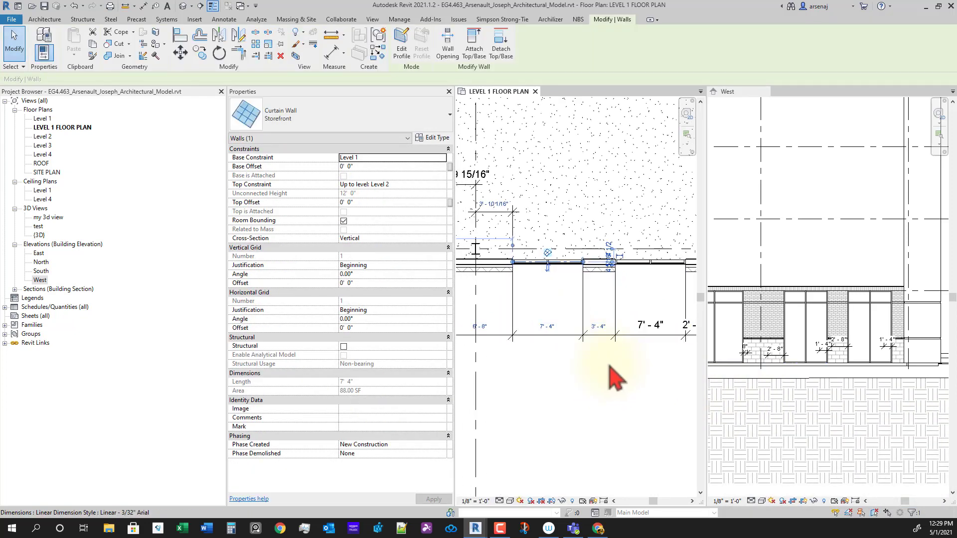
pyautogui.scroll(-1, 609, 368)
pyautogui.moveTo(603, 401); pyautogui.dragTo(581, 375, button='middle')
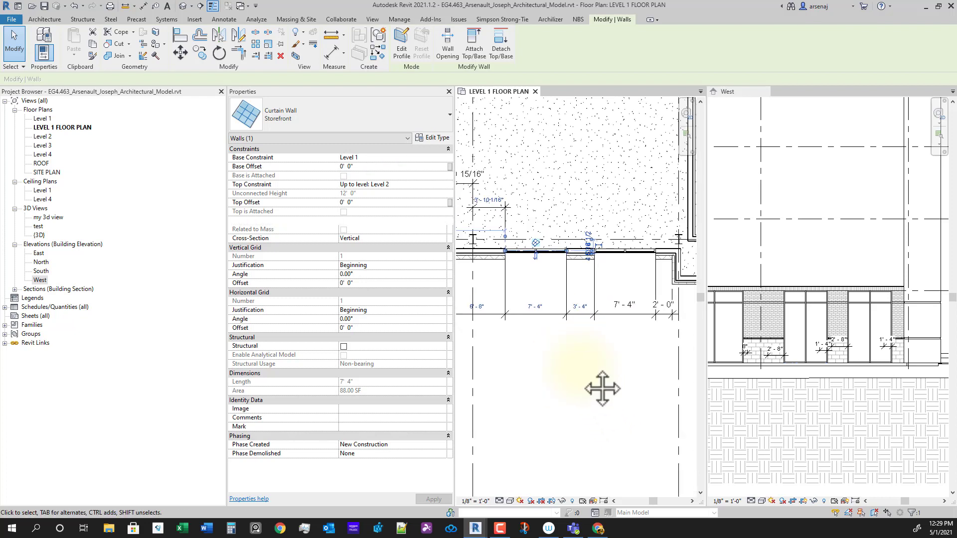
pyautogui.click(586, 309)
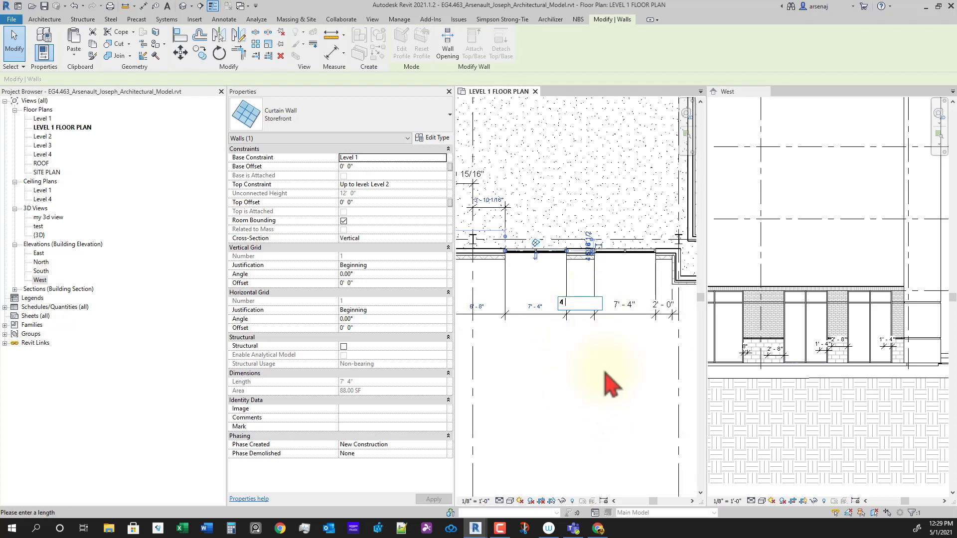
pyautogui.press('Return')
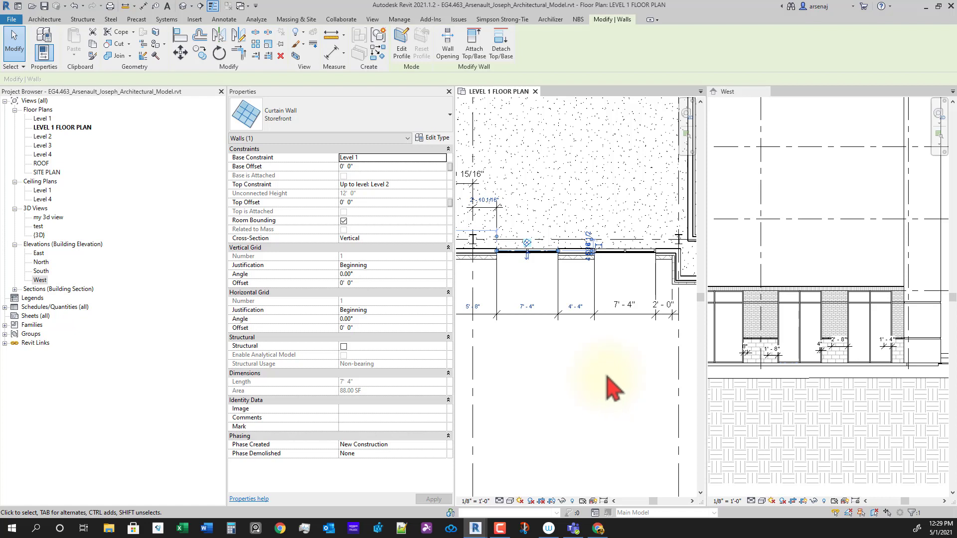
# Check the block joints in the West elevation and set the pier between the two short storefronts to 4'-8".
pyautogui.moveTo(562, 370); pyautogui.dragTo(596, 370, button='middle')
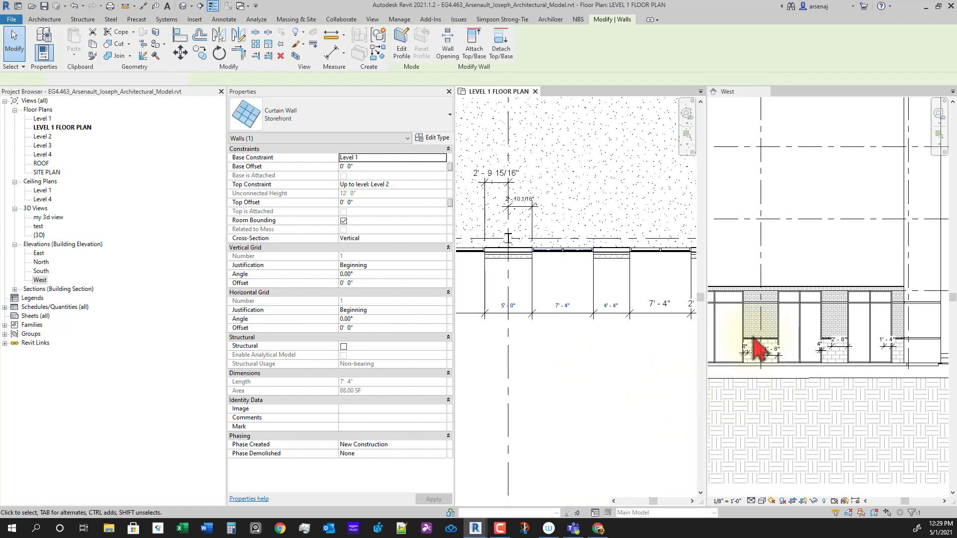
pyautogui.scroll(5, 762, 349)
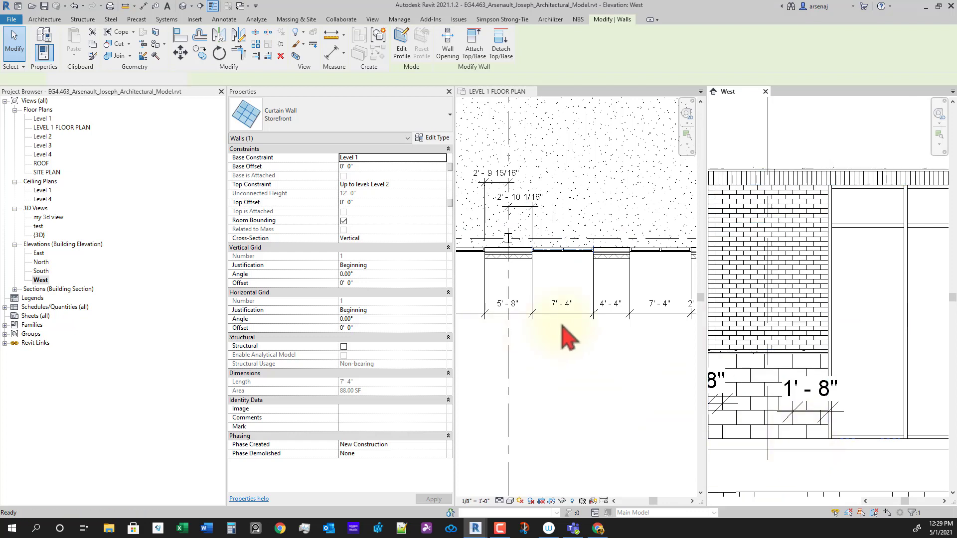
pyautogui.click(562, 305)
pyautogui.click(611, 303)
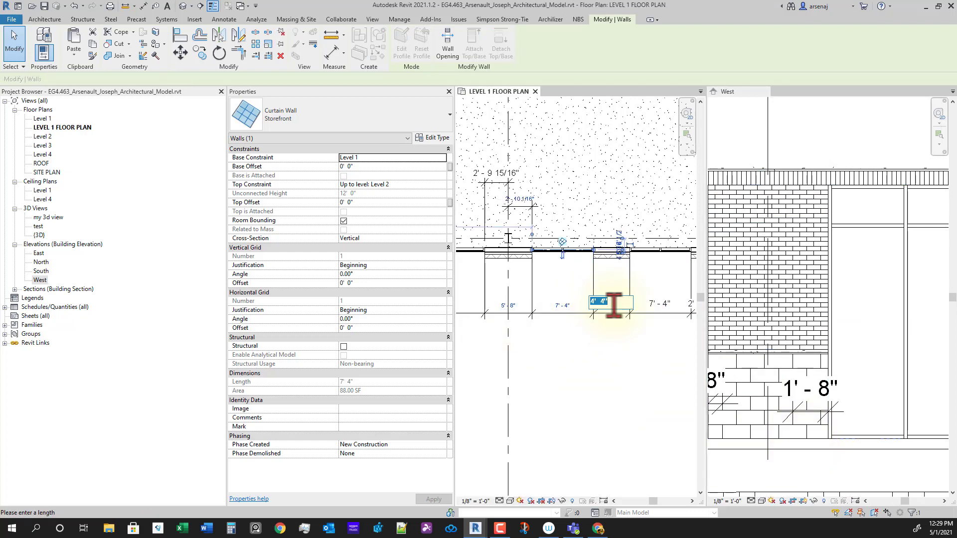
pyautogui.press('Return')
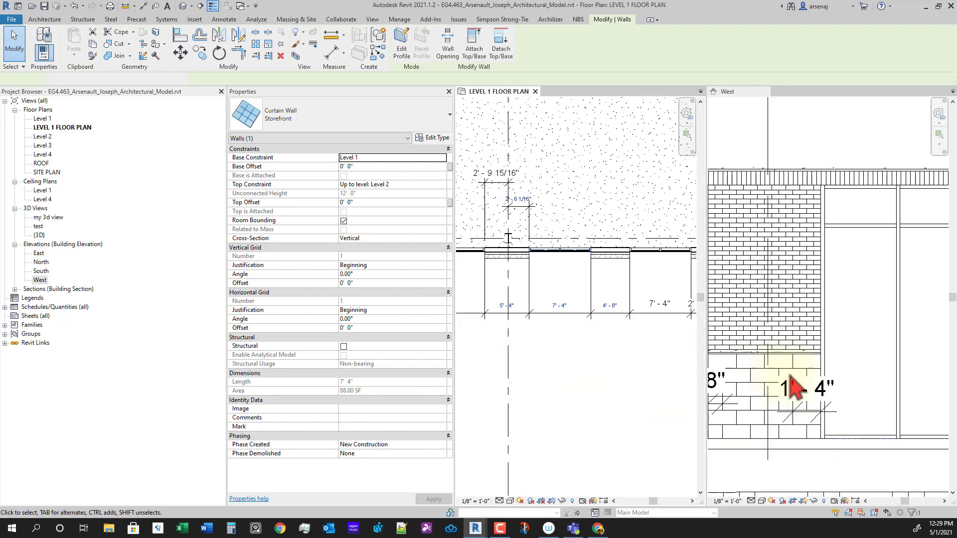
# Select all linear dimensions visible in the West elevation and delete them.
pyautogui.scroll(-4, 796, 387)
pyautogui.moveTo(812, 411); pyautogui.dragTo(860, 387, button='middle')
pyautogui.scroll(2, 834, 370)
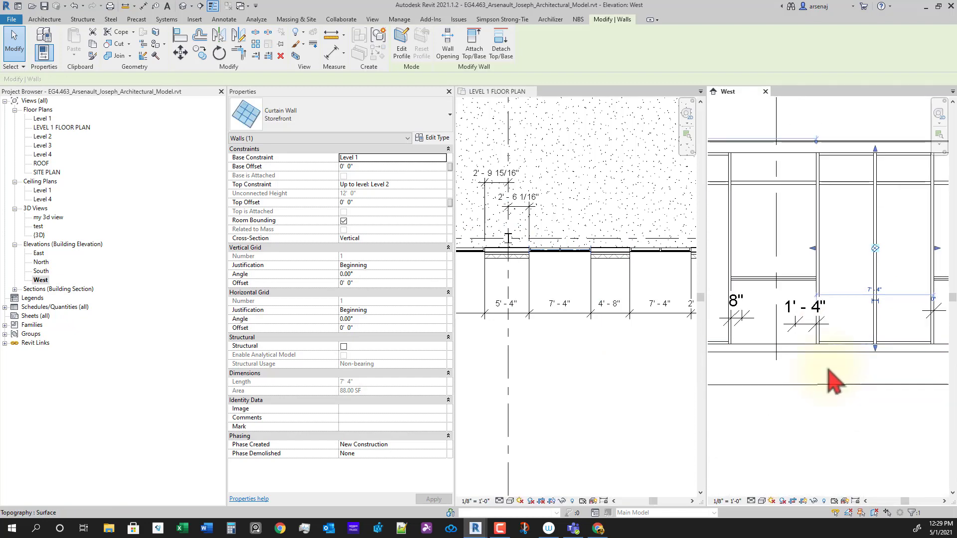
pyautogui.scroll(-3, 831, 370)
pyautogui.press('Escape')
pyautogui.click(772, 332)
pyautogui.rightClick(772, 332)
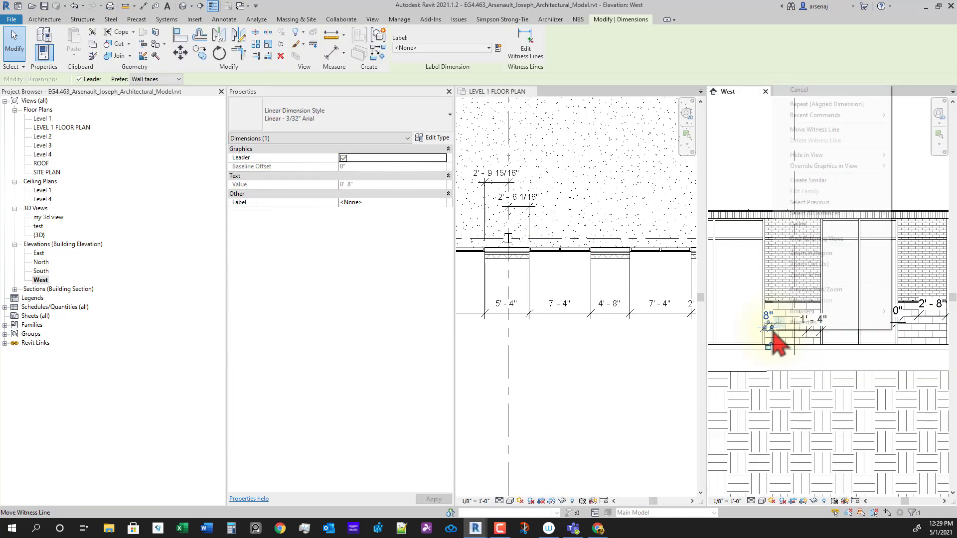
pyautogui.moveTo(835, 156)
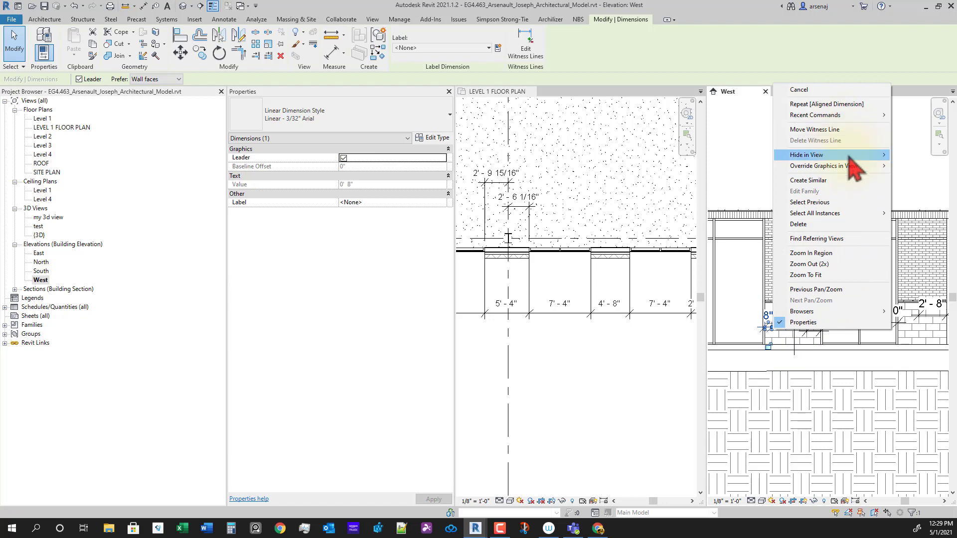
pyautogui.moveTo(855, 170)
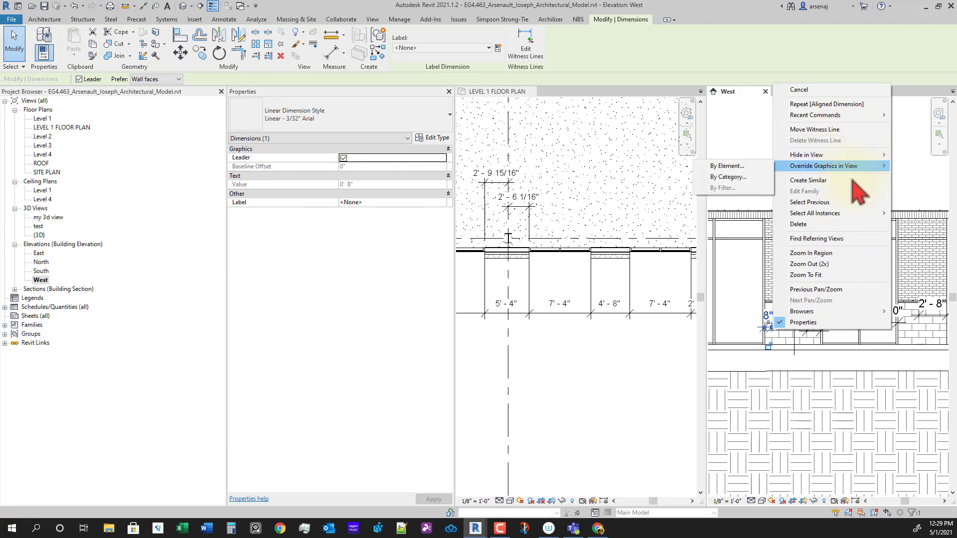
pyautogui.moveTo(838, 213)
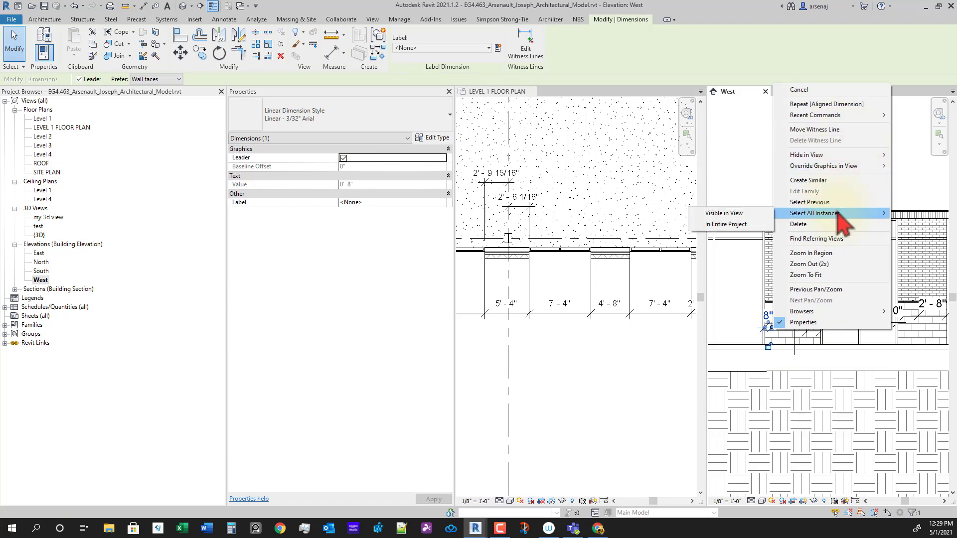
pyautogui.click(748, 214)
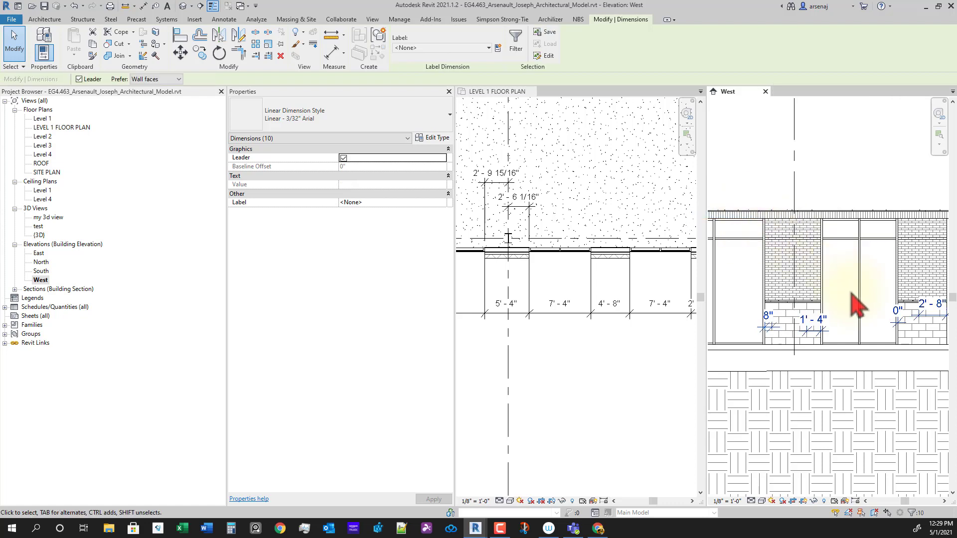
pyautogui.press('Escape')
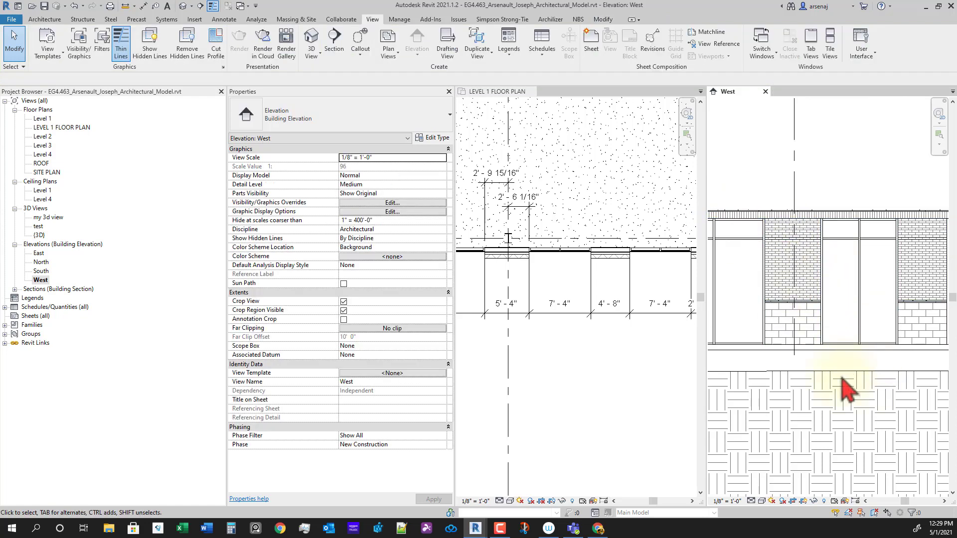
# Examine the brick and block piers around the two short storefronts between grids 8 and 9 in the West elevation.
pyautogui.moveTo(848, 389); pyautogui.dragTo(822, 383, button='middle')
pyautogui.moveTo(888, 396); pyautogui.dragTo(875, 399, button='middle')
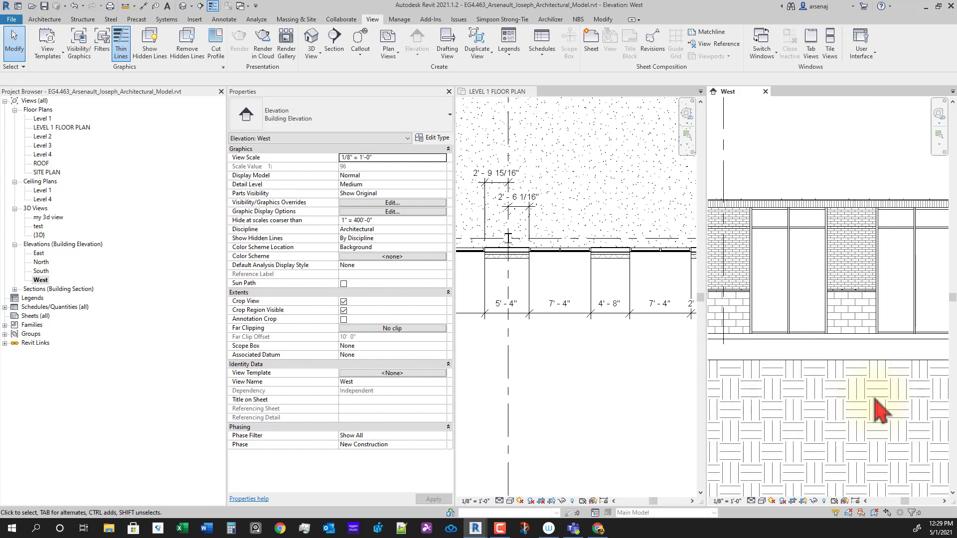
pyautogui.scroll(-1, 801, 380)
pyautogui.moveTo(801, 380); pyautogui.dragTo(850, 391, button='middle')
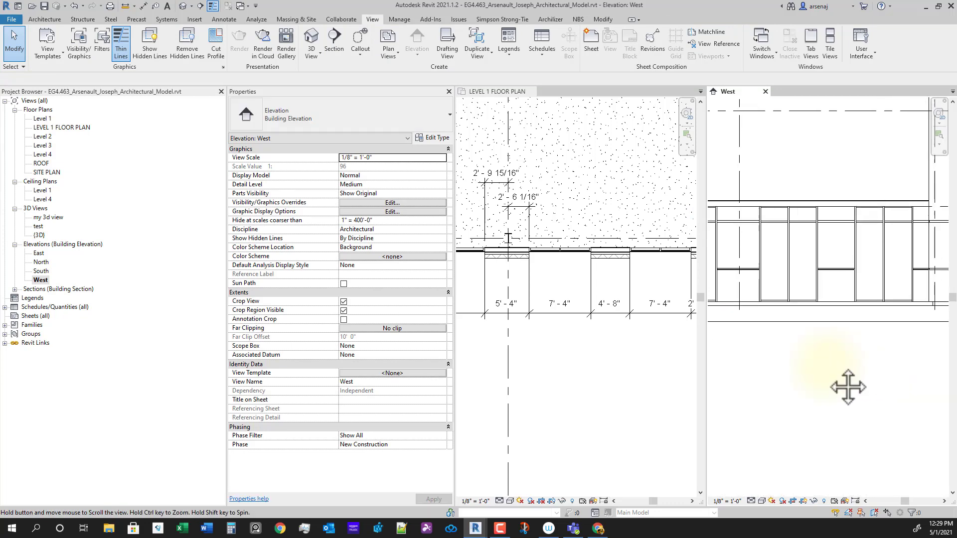
pyautogui.scroll(-1, 836, 379)
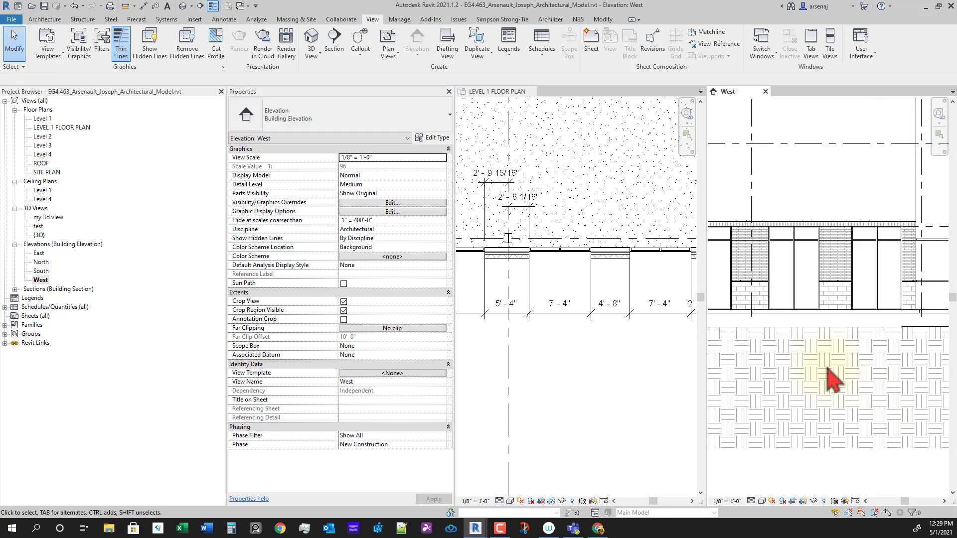
pyautogui.click(624, 398)
pyautogui.scroll(-1, 583, 397)
pyautogui.moveTo(651, 396); pyautogui.dragTo(646, 397, button='middle')
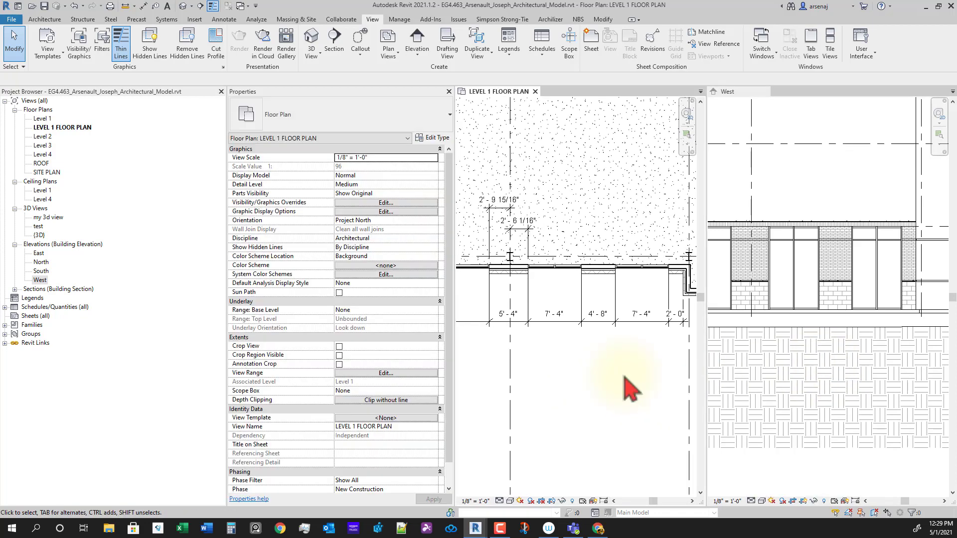
pyautogui.click(862, 366)
pyautogui.moveTo(876, 367); pyautogui.dragTo(882, 367, button='middle')
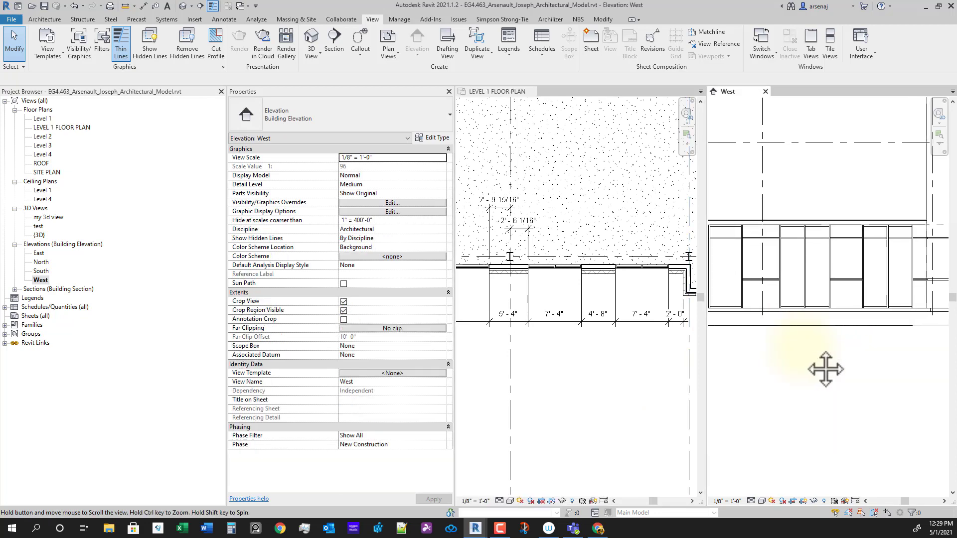
pyautogui.moveTo(802, 394); pyautogui.dragTo(823, 387, button='middle')
pyautogui.scroll(-1, 824, 377)
pyautogui.scroll(-1, 822, 368)
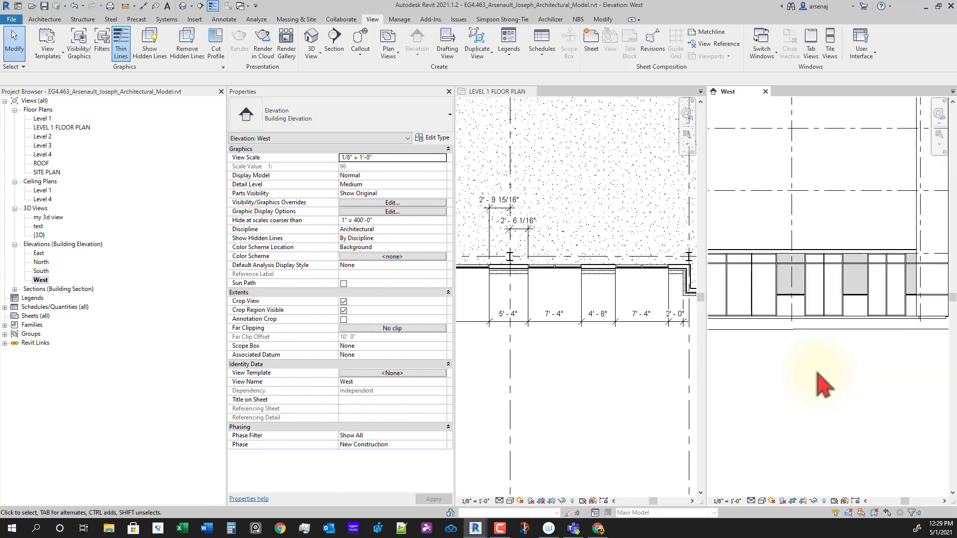
pyautogui.scroll(1, 939, 337)
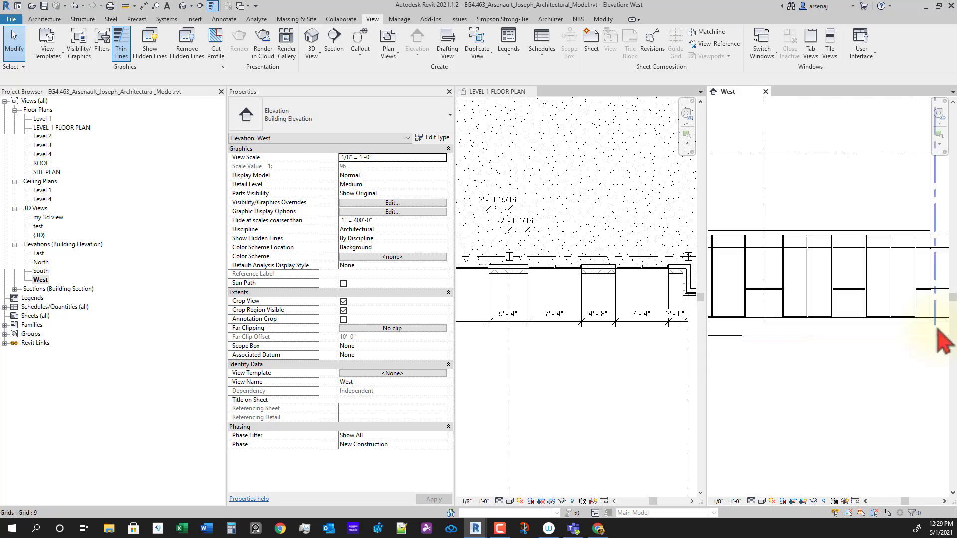
pyautogui.moveTo(918, 341); pyautogui.dragTo(822, 387, button='middle')
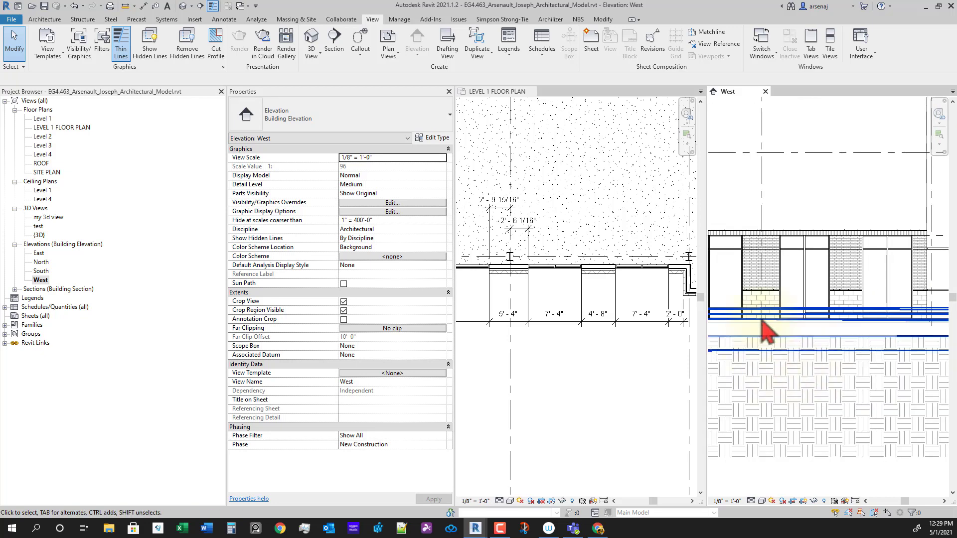
pyautogui.scroll(-1, 861, 406)
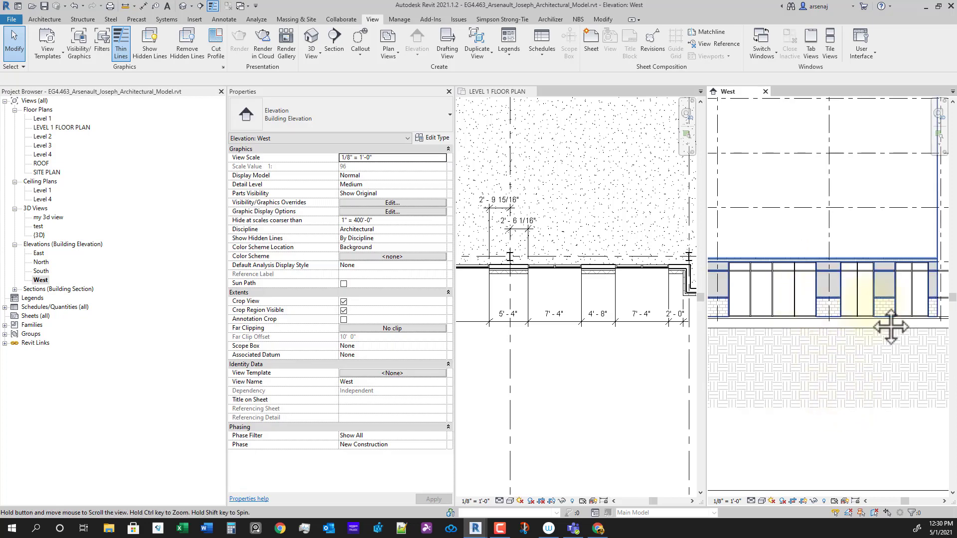
pyautogui.scroll(2, 798, 299)
pyautogui.moveTo(872, 276)
pyautogui.mouseDown(button='middle')
pyautogui.moveTo(856, 337)
pyautogui.moveTo(835, 334)
pyautogui.mouseUp(button='middle')
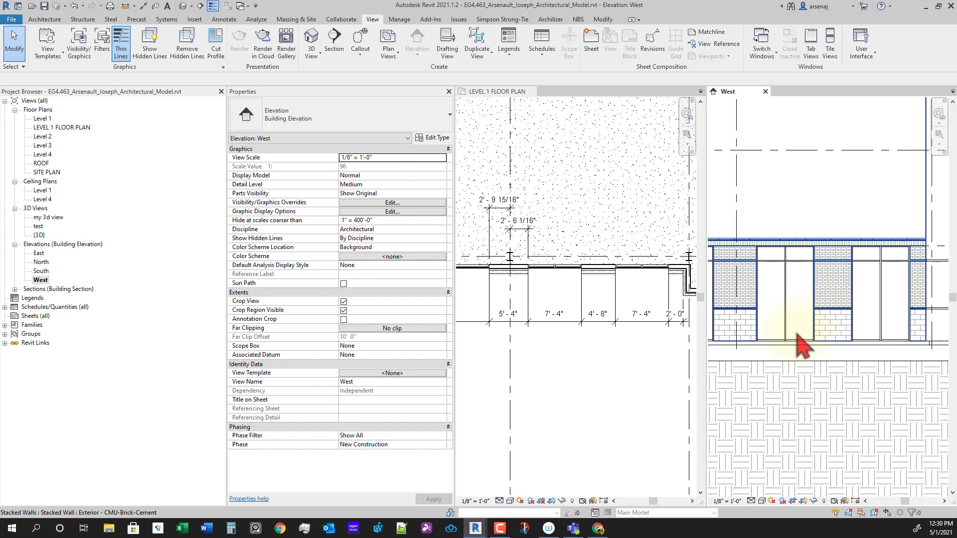
# Review the storefront and pier spacing from grid 7 to grid 9 in the Level 1 floor plan and compare it with the West elevation.
pyautogui.click(506, 319)
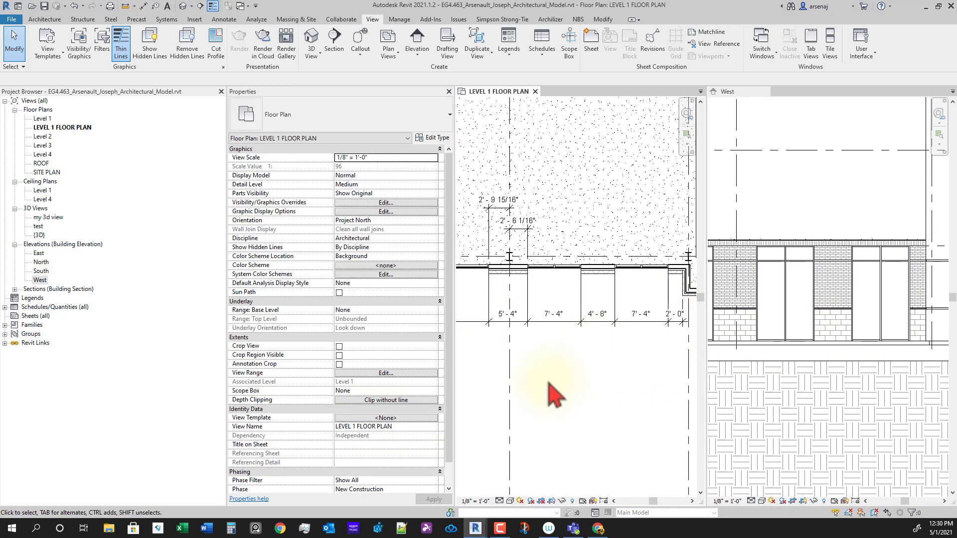
pyautogui.scroll(-3, 551, 391)
pyautogui.moveTo(568, 385); pyautogui.dragTo(576, 392, button='middle')
pyautogui.scroll(1, 580, 384)
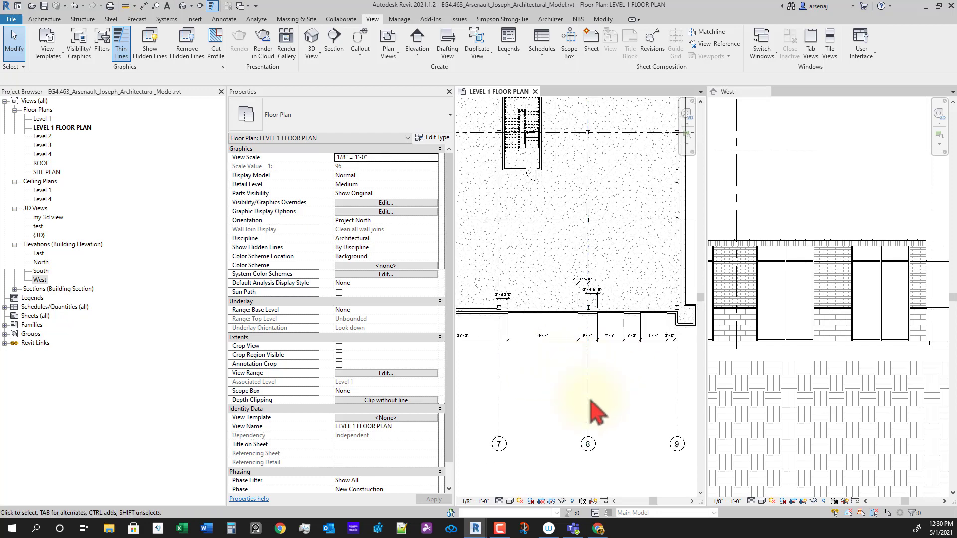
pyautogui.moveTo(597, 411); pyautogui.dragTo(581, 406, button='middle')
pyautogui.scroll(-1, 586, 391)
pyautogui.moveTo(621, 401)
pyautogui.mouseDown(button='middle')
pyautogui.moveTo(619, 391)
pyautogui.moveTo(622, 399)
pyautogui.mouseUp(button='middle')
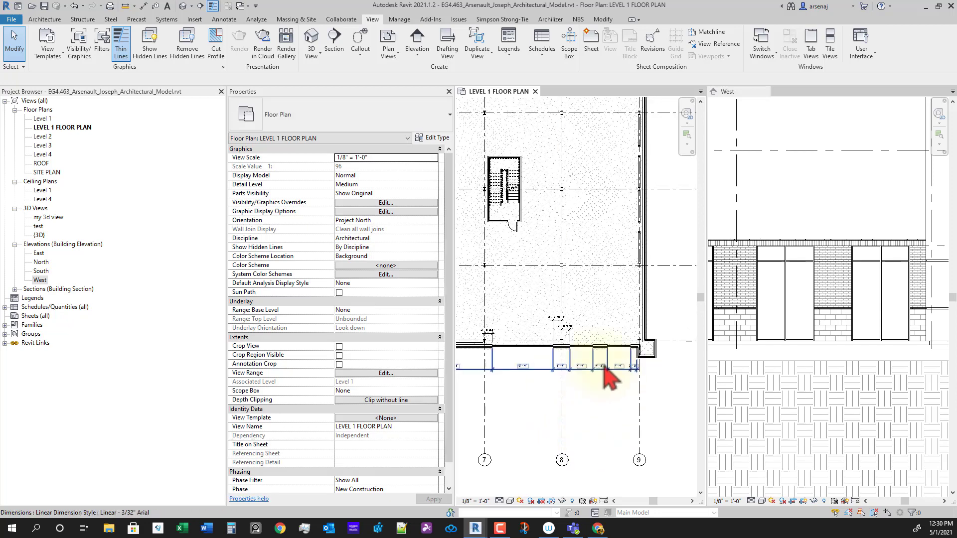
pyautogui.scroll(3, 626, 399)
pyautogui.scroll(-1, 614, 402)
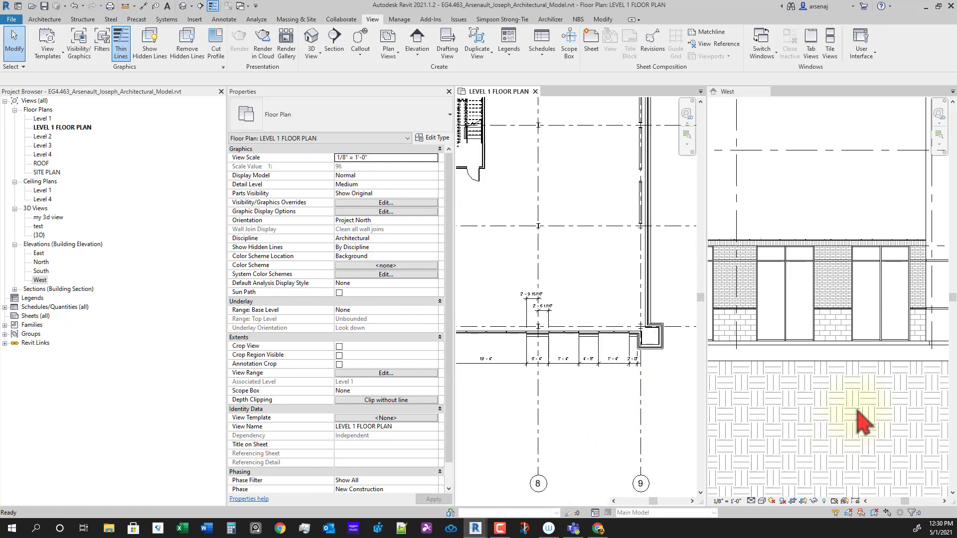
pyautogui.scroll(-3, 856, 408)
pyautogui.moveTo(813, 413); pyautogui.dragTo(866, 405, button='middle')
pyautogui.scroll(1, 858, 379)
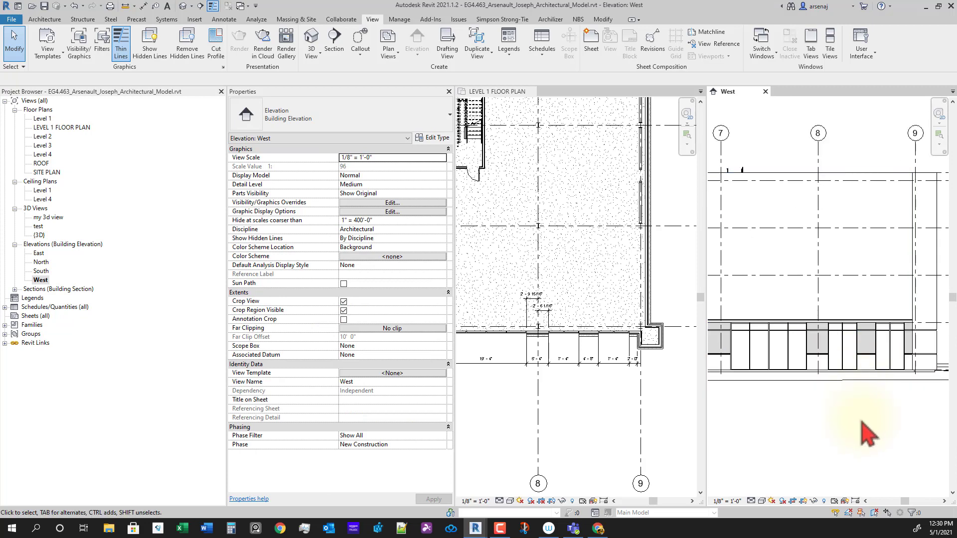
pyautogui.scroll(2, 867, 418)
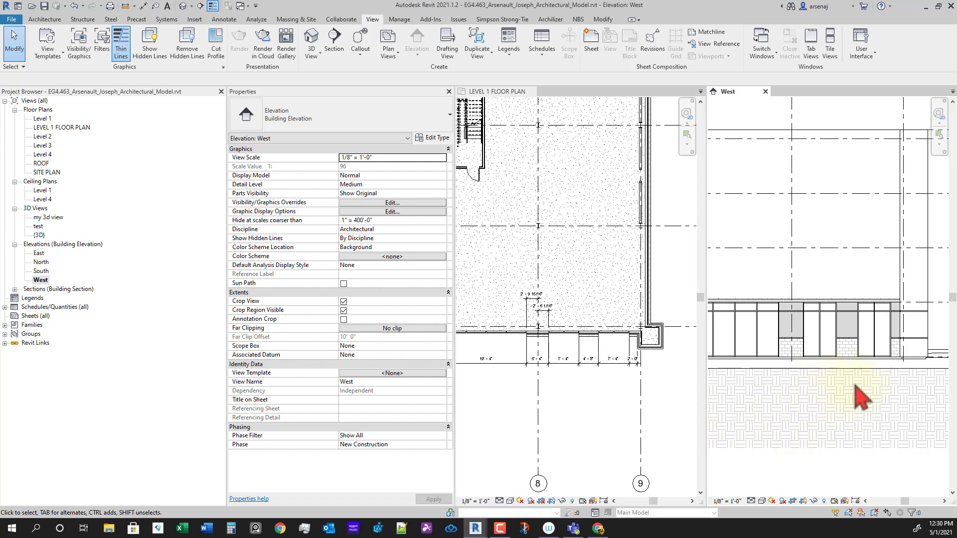
pyautogui.moveTo(853, 384); pyautogui.dragTo(867, 371, button='middle')
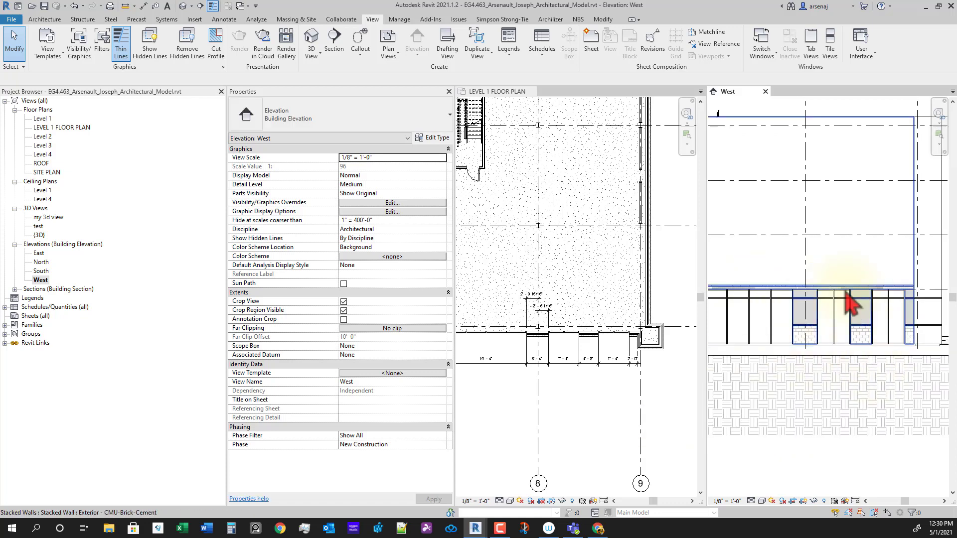
# Examine the storefront bays and masonry piers around grids 7 to 9 in the West elevation against the Level 1 floor plan.
pyautogui.scroll(-1, 803, 383)
pyautogui.scroll(3, 798, 367)
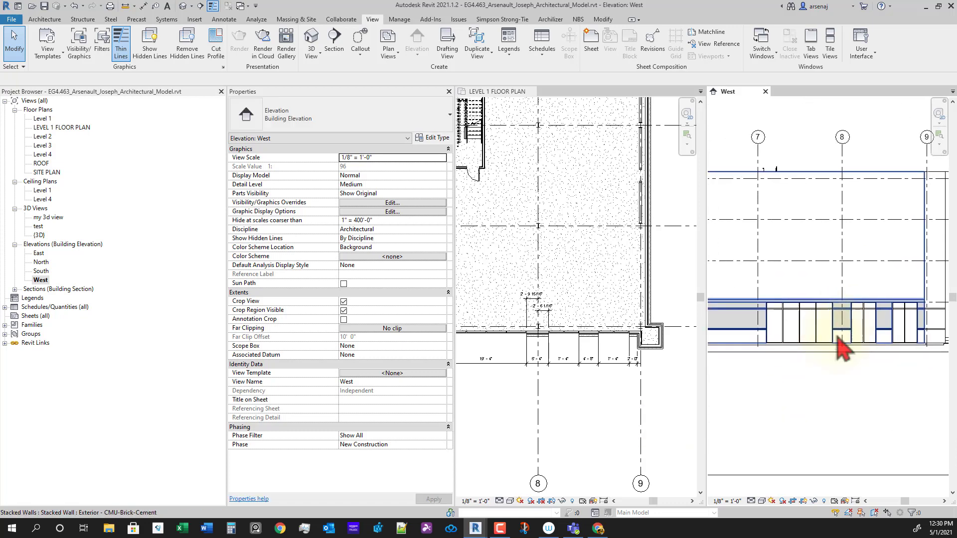
pyautogui.scroll(5, 598, 401)
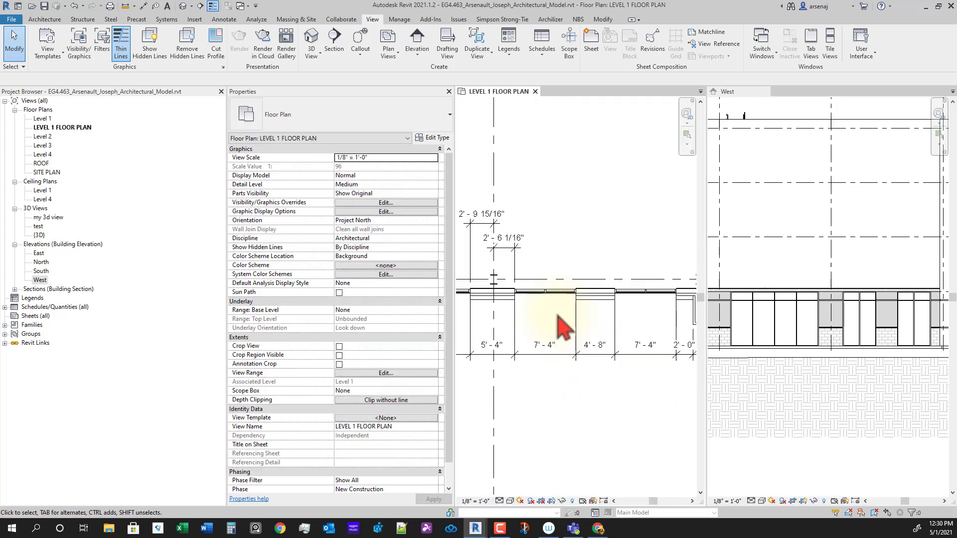
pyautogui.moveTo(620, 412)
pyautogui.mouseDown(button='middle')
pyautogui.moveTo(636, 420)
pyautogui.moveTo(628, 406)
pyautogui.moveTo(631, 426)
pyautogui.mouseUp(button='middle')
pyautogui.click(821, 372)
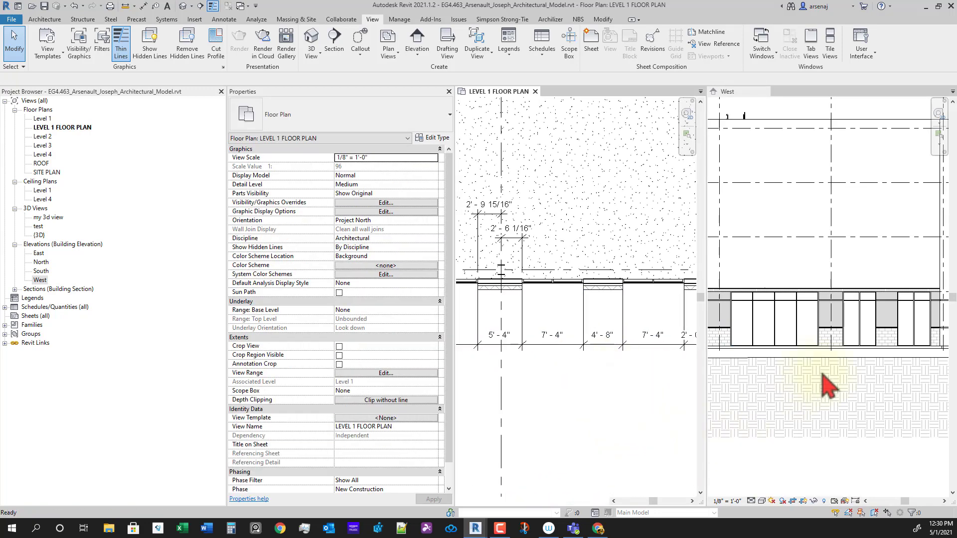
pyautogui.scroll(-3, 822, 405)
pyautogui.moveTo(823, 405)
pyautogui.mouseDown(button='middle')
pyautogui.moveTo(863, 387)
pyautogui.moveTo(801, 399)
pyautogui.moveTo(726, 352)
pyautogui.mouseUp(button='middle')
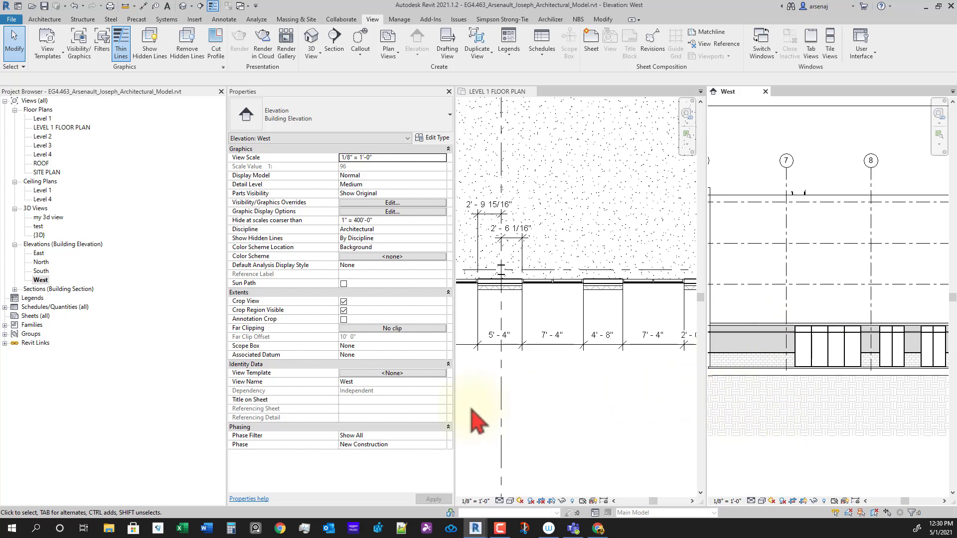
# Examine the dimensioned storefront openings and wall piers between grids 6 and 9 on the Level 1 floor plan.
pyautogui.click(581, 401)
pyautogui.scroll(-3, 589, 393)
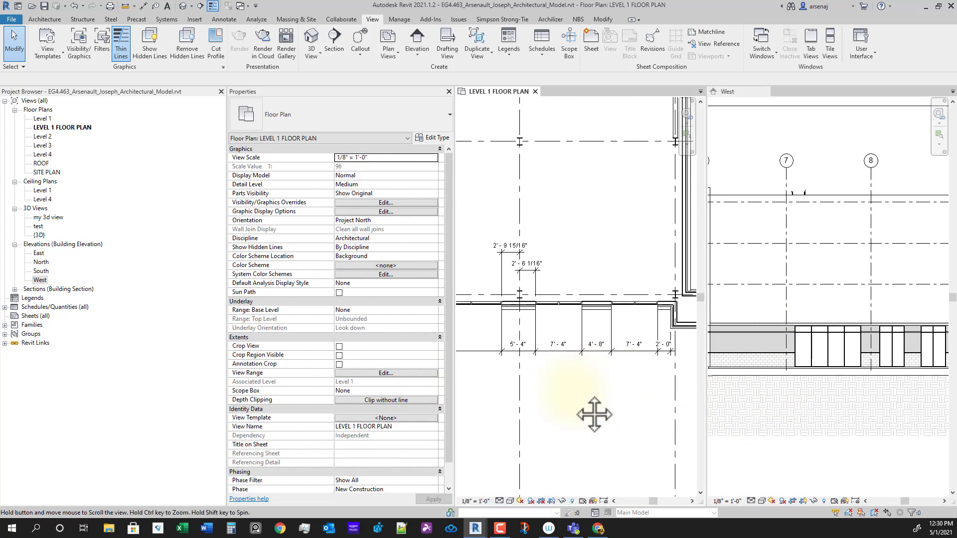
pyautogui.moveTo(587, 406); pyautogui.dragTo(588, 412, button='middle')
pyautogui.scroll(-4, 587, 412)
pyautogui.moveTo(551, 453); pyautogui.dragTo(583, 431, button='middle')
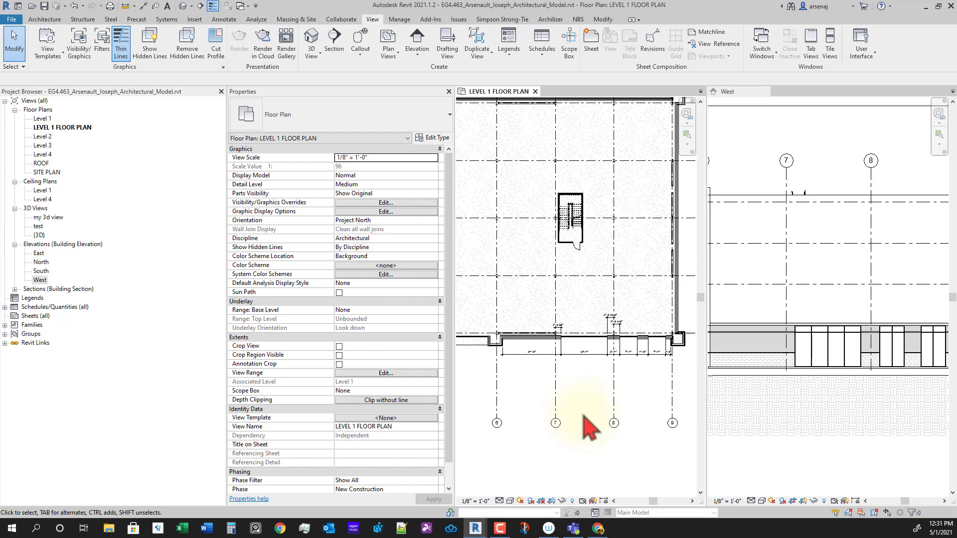
pyautogui.moveTo(607, 404); pyautogui.dragTo(587, 392, button='middle')
pyautogui.scroll(-1, 565, 417)
pyautogui.scroll(1, 565, 417)
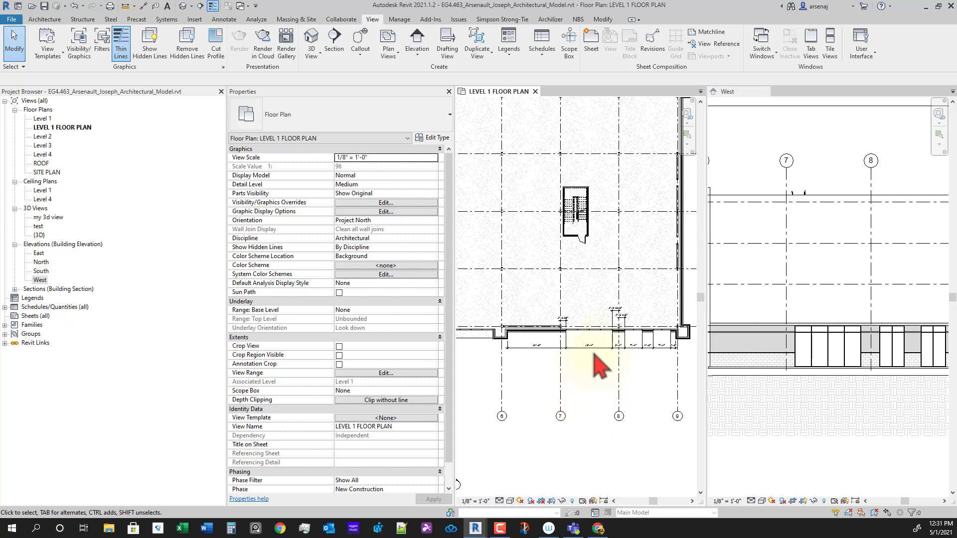
pyautogui.scroll(1, 598, 379)
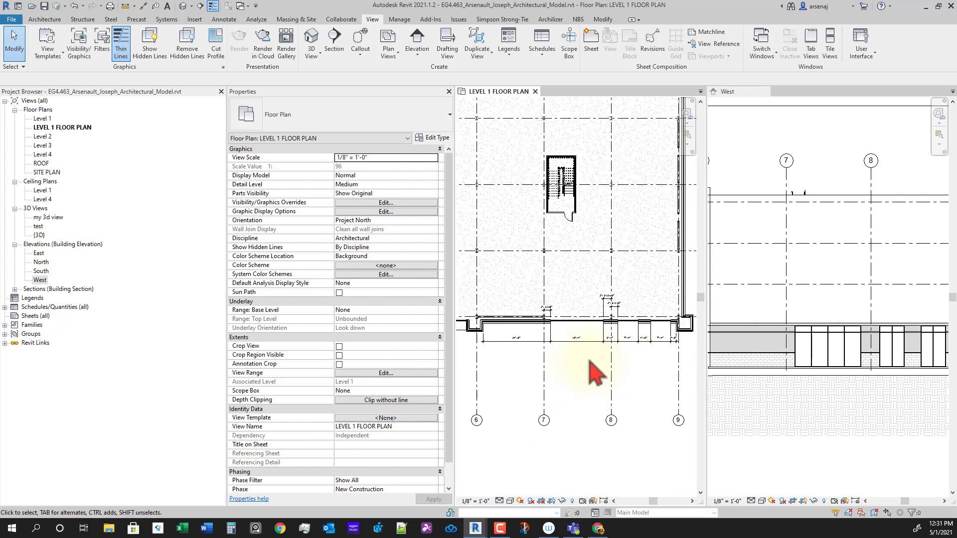
pyautogui.scroll(4, 617, 347)
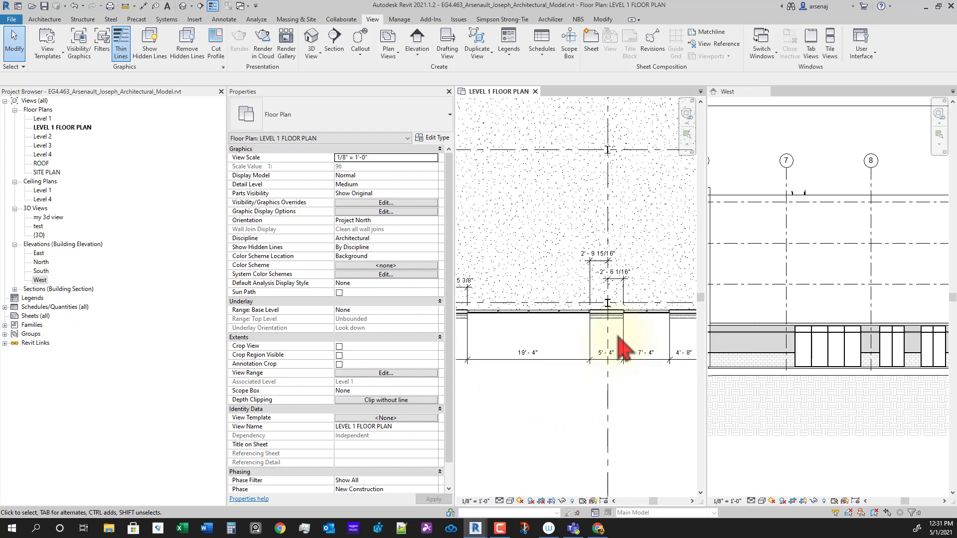
pyautogui.scroll(-3, 618, 336)
pyautogui.moveTo(604, 385); pyautogui.dragTo(607, 370, button='middle')
pyautogui.scroll(2, 544, 324)
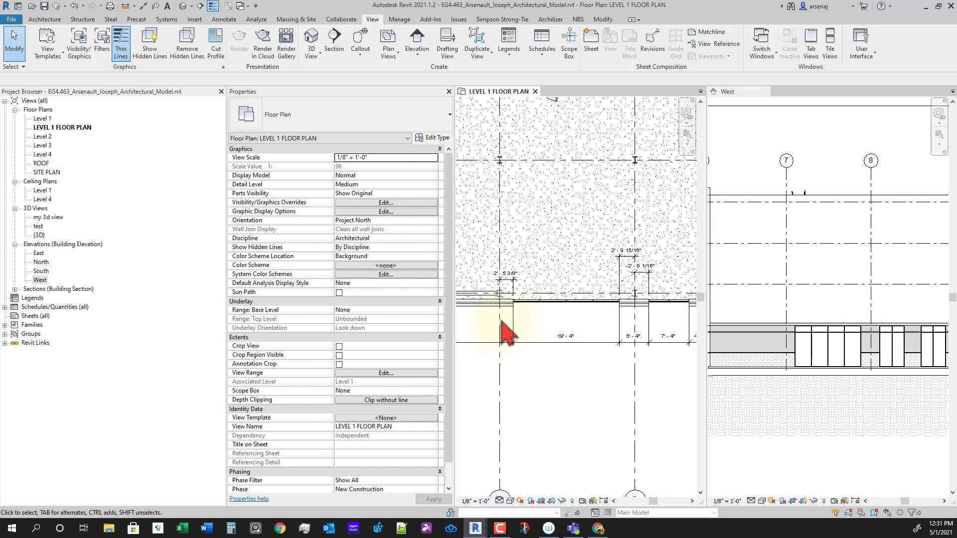
pyautogui.scroll(-1, 603, 349)
pyautogui.scroll(-1, 652, 380)
pyautogui.moveTo(598, 397); pyautogui.dragTo(552, 393, button='middle')
pyautogui.scroll(2, 613, 394)
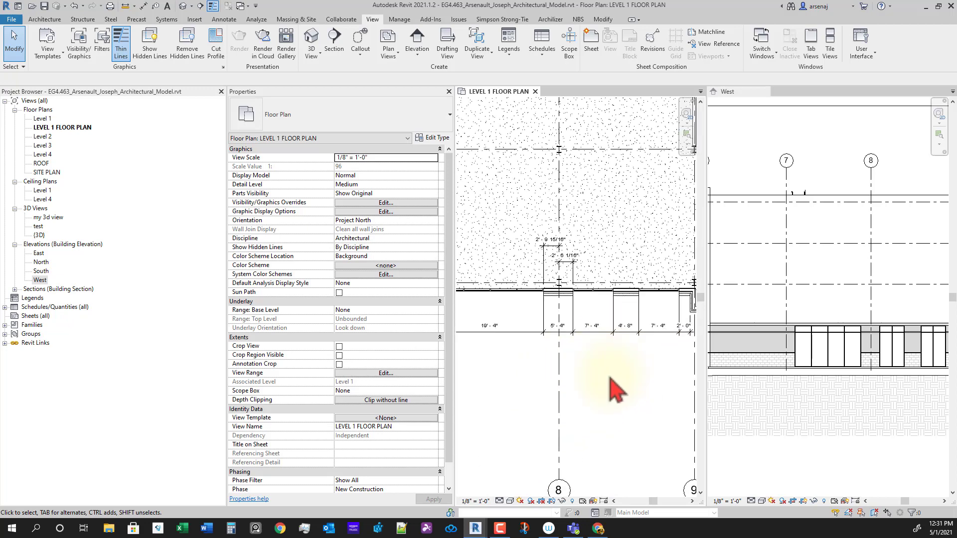
pyautogui.moveTo(612, 384); pyautogui.dragTo(593, 367, button='middle')
pyautogui.scroll(-2, 592, 367)
pyautogui.scroll(1, 565, 335)
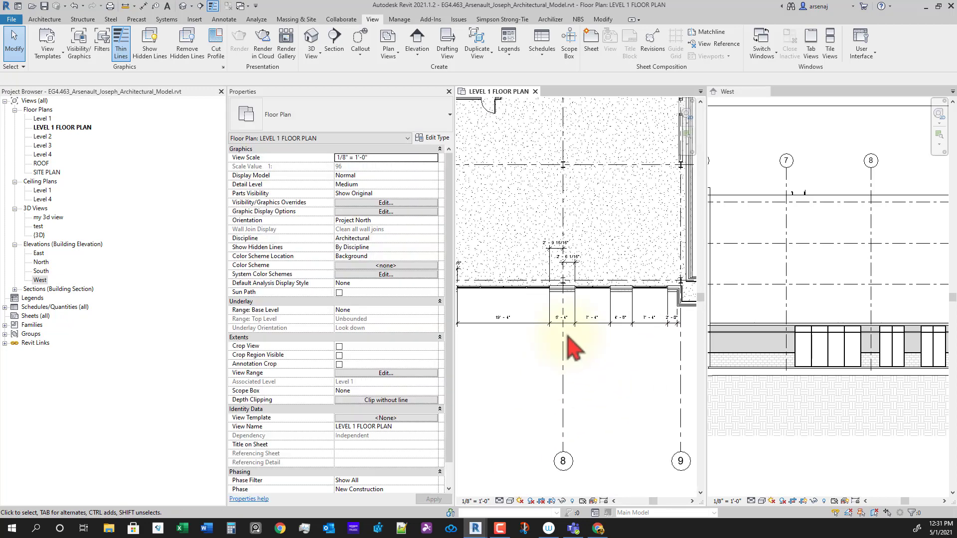
pyautogui.scroll(3, 567, 337)
pyautogui.scroll(-2, 598, 398)
pyautogui.moveTo(609, 404); pyautogui.dragTo(648, 405, button='middle')
pyautogui.scroll(1, 608, 381)
pyautogui.scroll(-3, 607, 378)
pyautogui.scroll(-1, 604, 369)
pyautogui.moveTo(688, 380); pyautogui.dragTo(596, 393, button='middle')
pyautogui.scroll(1, 904, 372)
pyautogui.scroll(3, 614, 318)
pyautogui.scroll(1, 585, 372)
pyautogui.scroll(1, 576, 383)
pyautogui.moveTo(585, 359); pyautogui.dragTo(615, 362, button='middle')
pyautogui.scroll(-1, 616, 362)
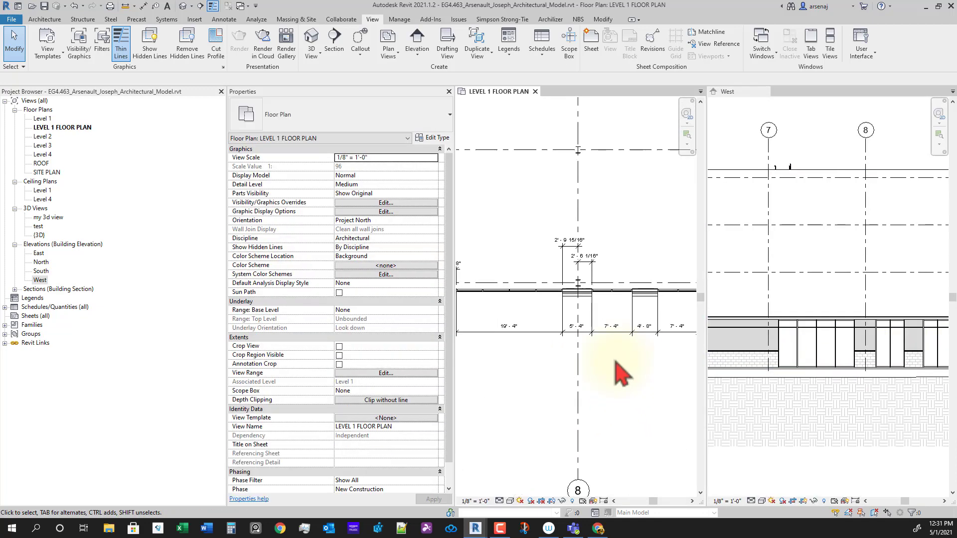
# On the Level 1 floor plan, set the width of the storefront just past grid 8, toward grid 9, to 8'-0".
pyautogui.scroll(1, 616, 338)
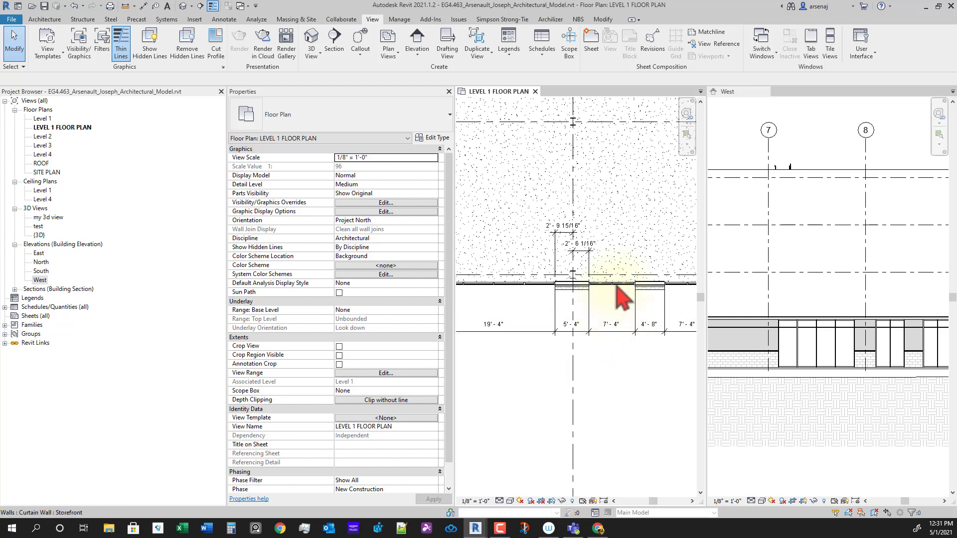
pyautogui.click(620, 298)
pyautogui.moveTo(641, 325); pyautogui.dragTo(636, 396, button='middle')
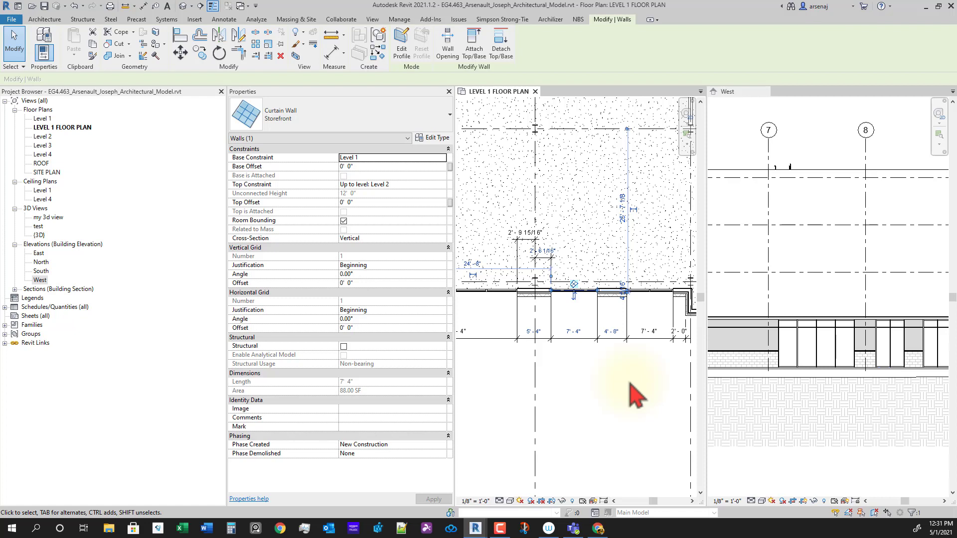
pyautogui.scroll(2, 625, 389)
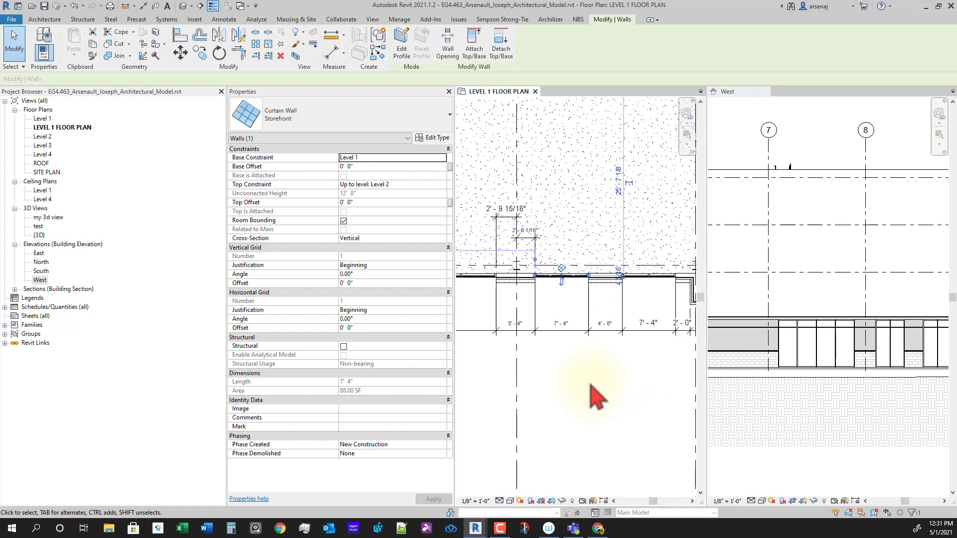
pyautogui.click(553, 324)
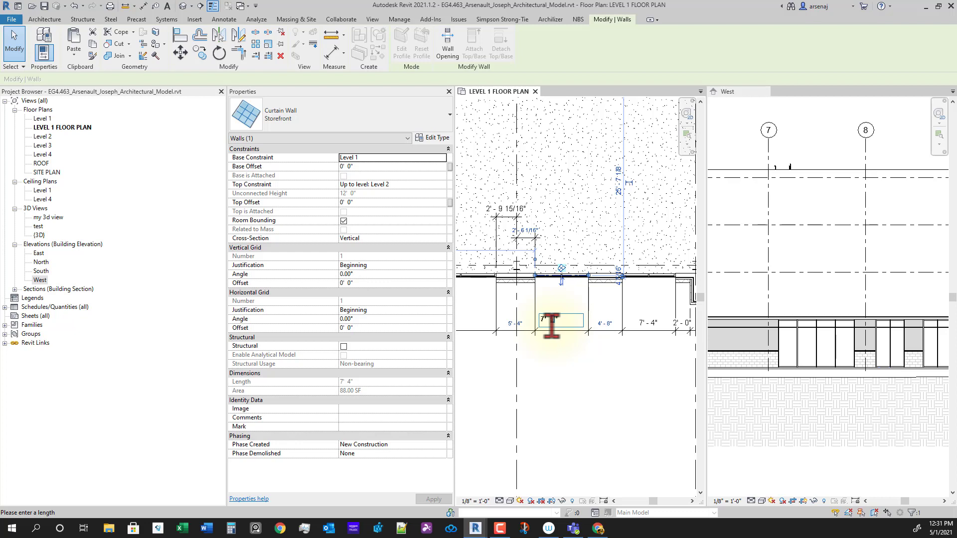
pyautogui.write('8')
pyautogui.press('Return')
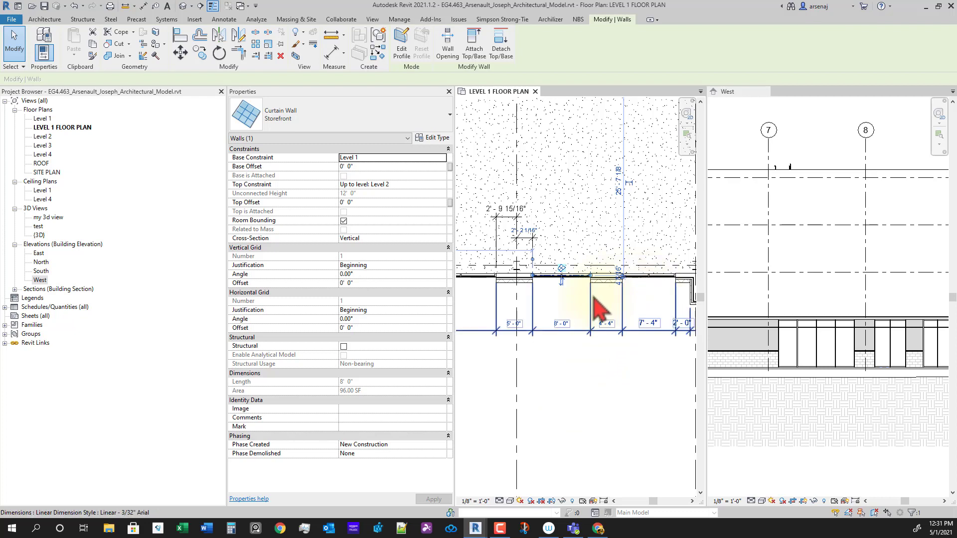
# Set the wall pier between the two storefronts in the grid 8–9 bay to 4'-8" and deselect the storefront.
pyautogui.click(613, 330)
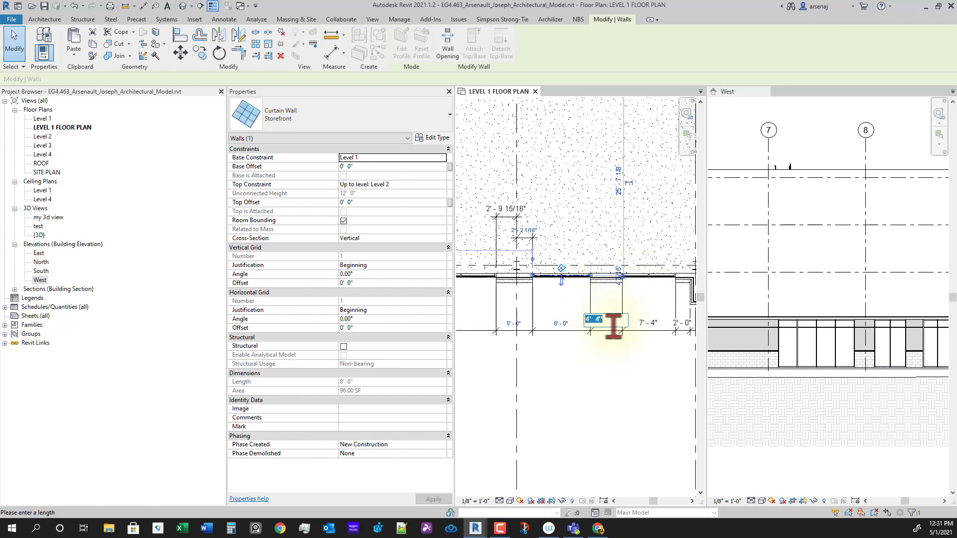
pyautogui.write('4 8')
pyautogui.press('Return')
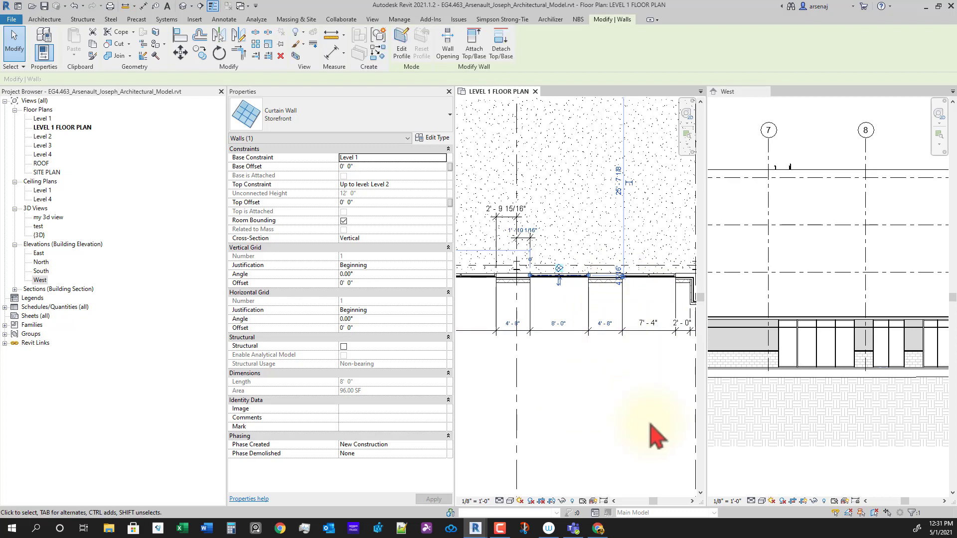
pyautogui.click(593, 390)
# Check the storefront and pier spacing between grids 8 and 9 in the West elevation and the Level 1 floor plan.
pyautogui.moveTo(842, 299); pyautogui.dragTo(771, 294, button='middle')
pyautogui.scroll(-1, 576, 375)
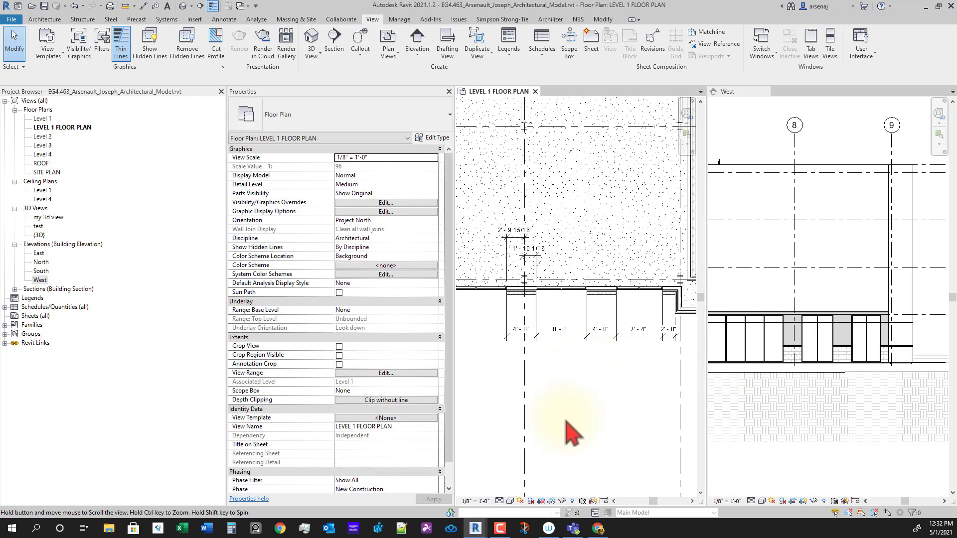
pyautogui.moveTo(568, 433); pyautogui.dragTo(581, 433, button='middle')
pyautogui.scroll(1, 667, 343)
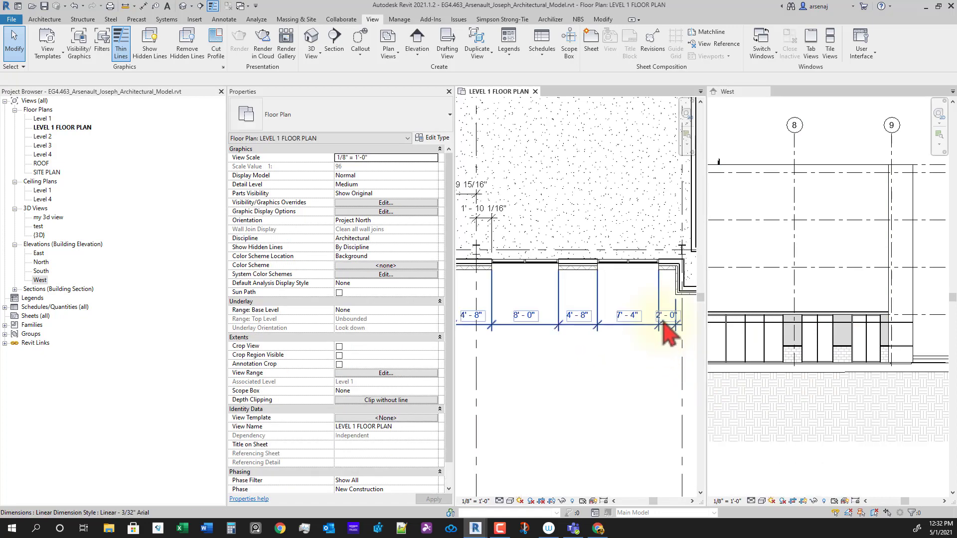
pyautogui.moveTo(600, 346); pyautogui.dragTo(612, 348, button='middle')
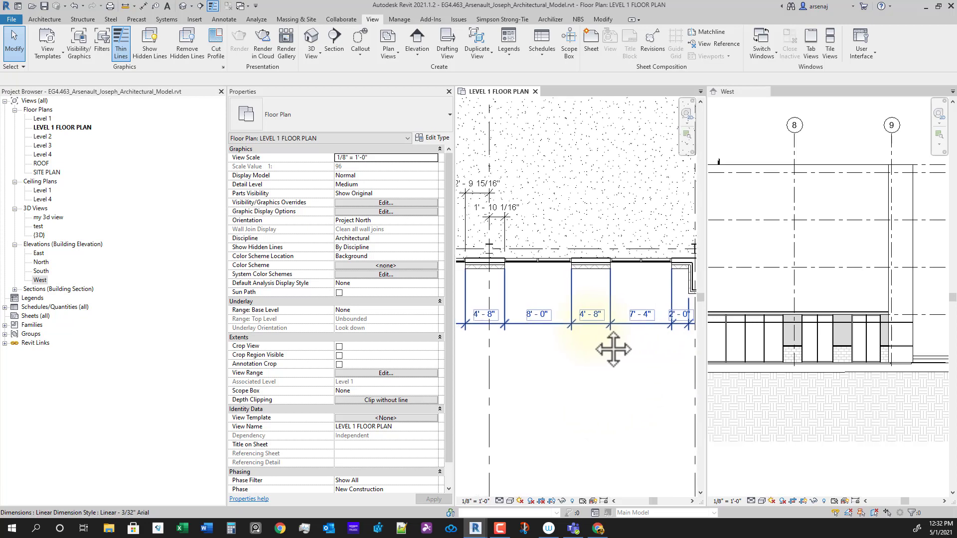
pyautogui.scroll(-1, 560, 348)
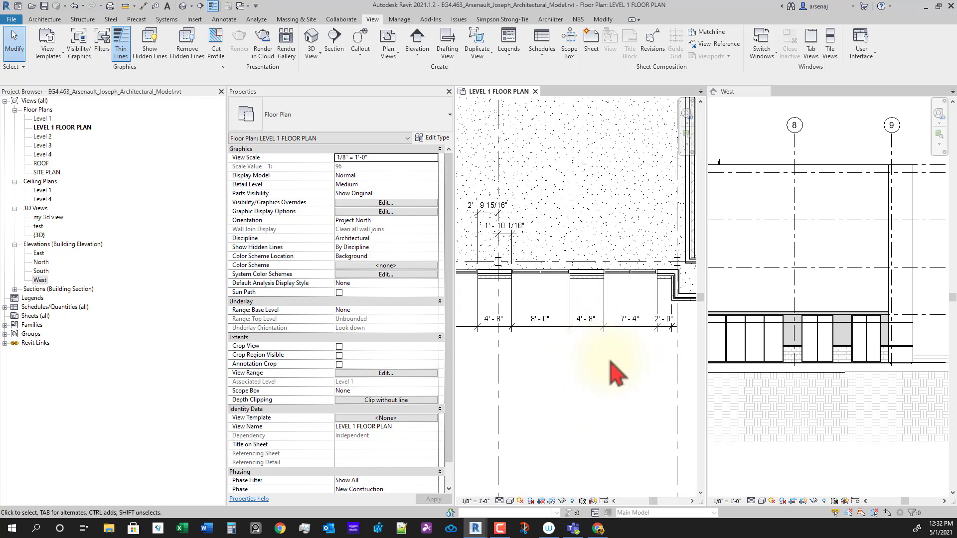
pyautogui.scroll(-3, 633, 378)
pyautogui.moveTo(610, 362); pyautogui.dragTo(596, 402, button='middle')
pyautogui.scroll(1, 497, 374)
pyautogui.scroll(1, 633, 391)
pyautogui.scroll(-1, 603, 382)
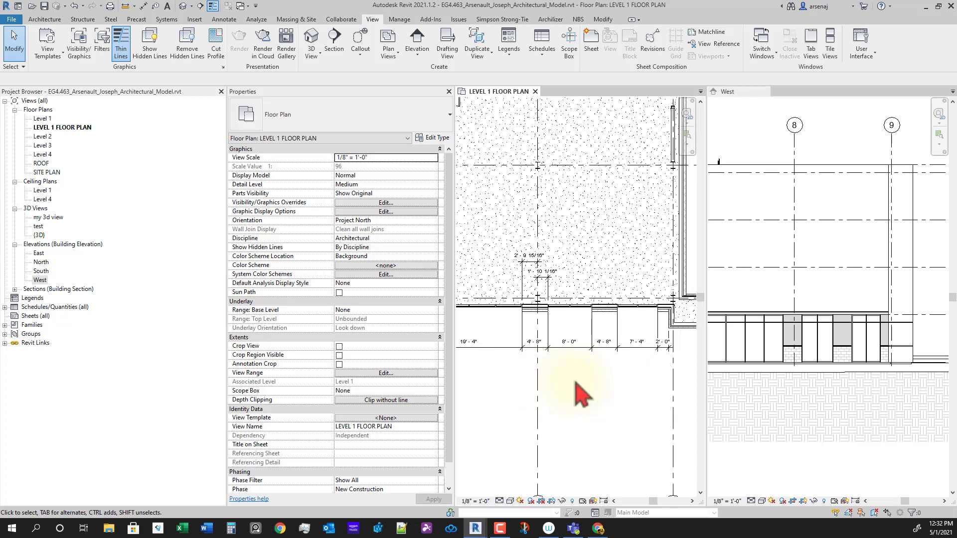
# Set the storefront nearest grid 8 in the grid 8–9 bay to 7'-4" wide and the pier at grid 8 to 4'-8".
pyautogui.scroll(1, 579, 347)
pyautogui.click(578, 294)
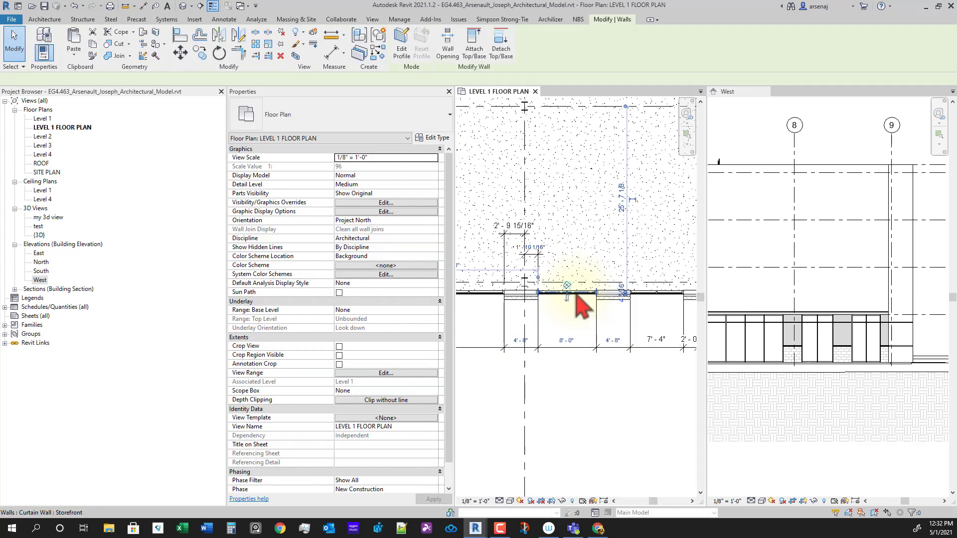
pyautogui.click(572, 337)
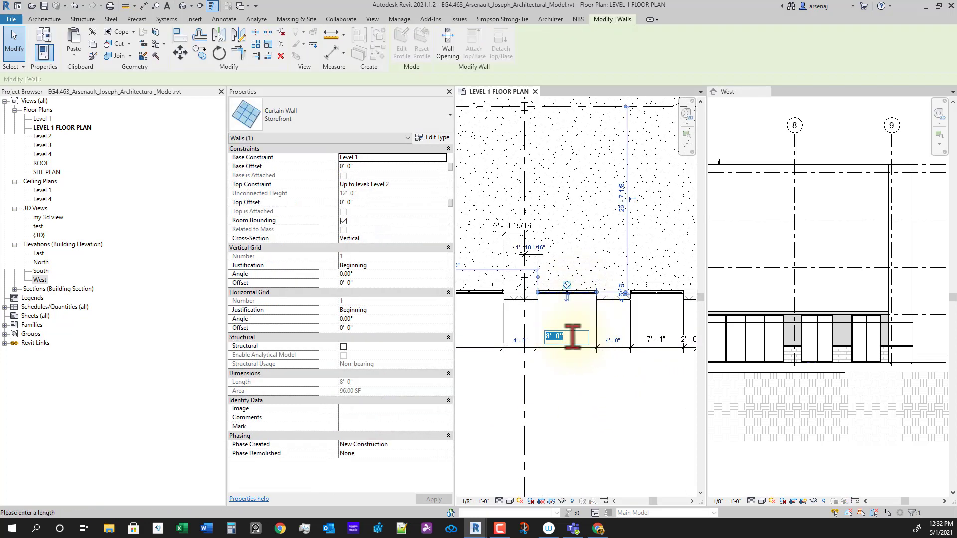
pyautogui.write('7 4')
pyautogui.press('Return')
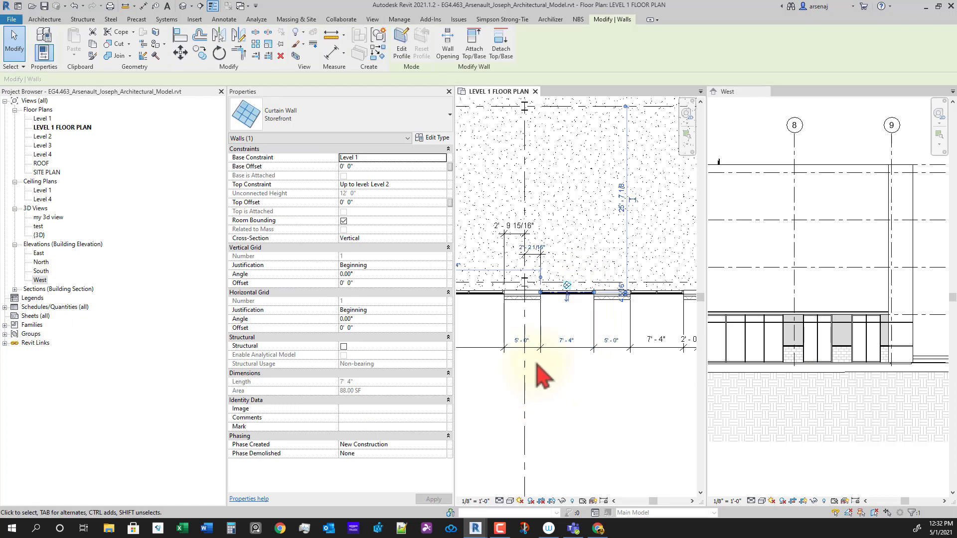
pyautogui.click(517, 338)
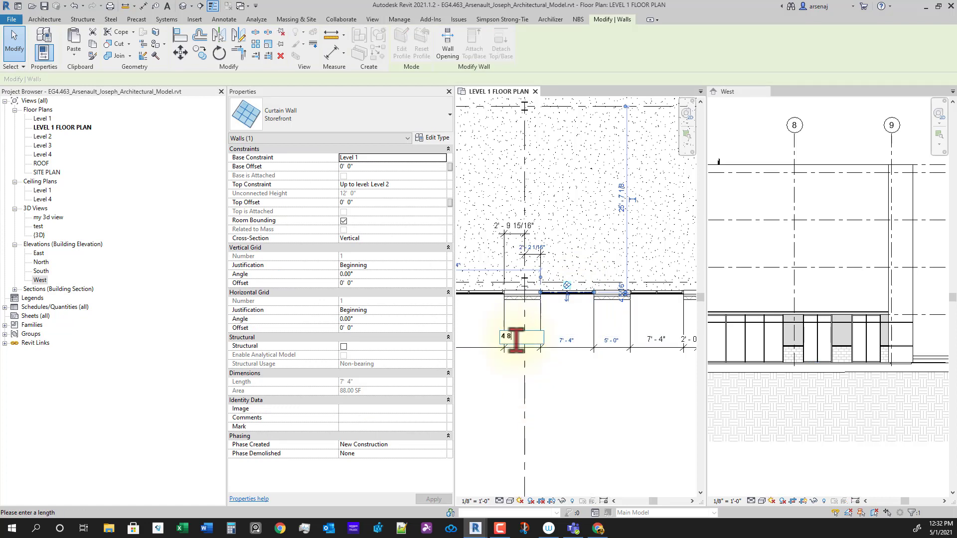
pyautogui.press('Return')
# Move the storefront nearest grid 9 by setting the pier between it and the neighbouring storefront to 4'-8".
pyautogui.moveTo(617, 388); pyautogui.dragTo(556, 394, button='middle')
pyautogui.scroll(-1, 556, 395)
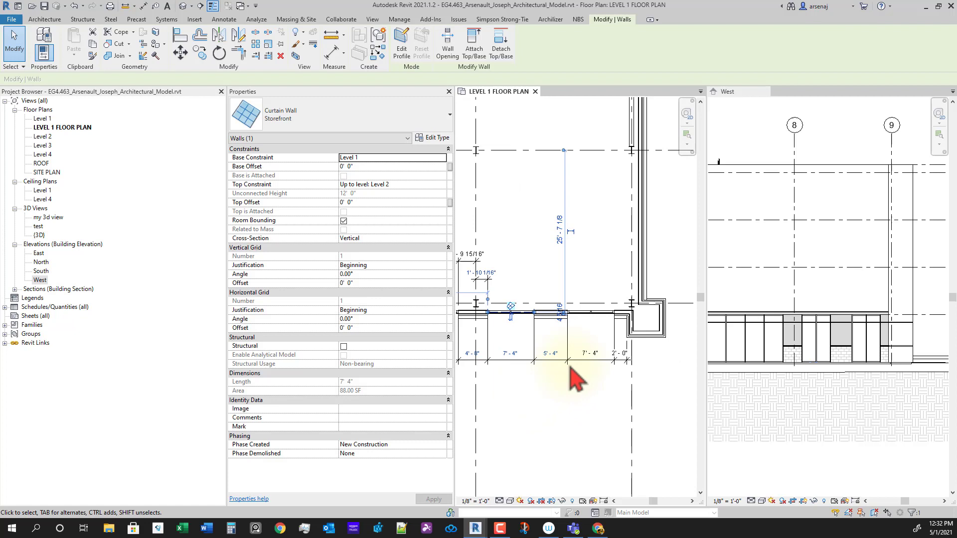
pyautogui.click(602, 315)
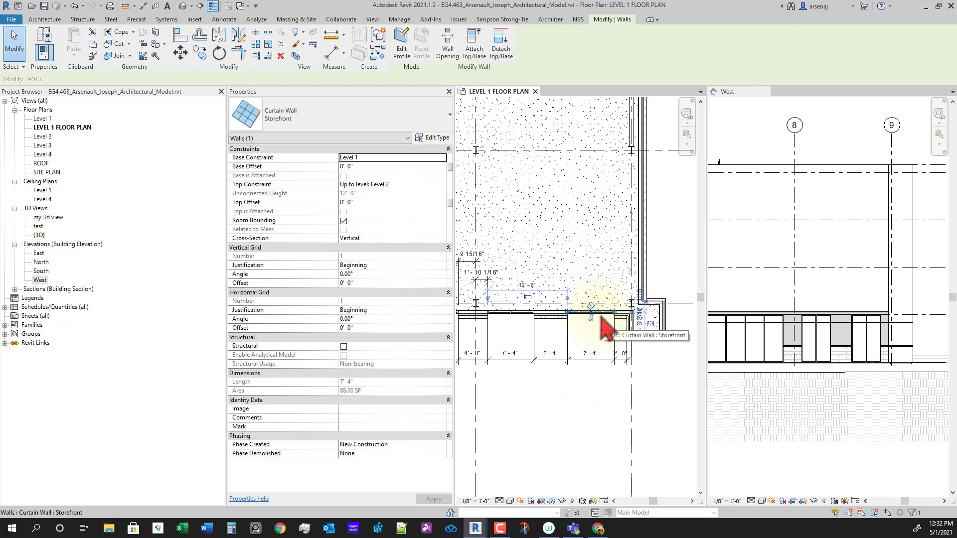
pyautogui.click(551, 354)
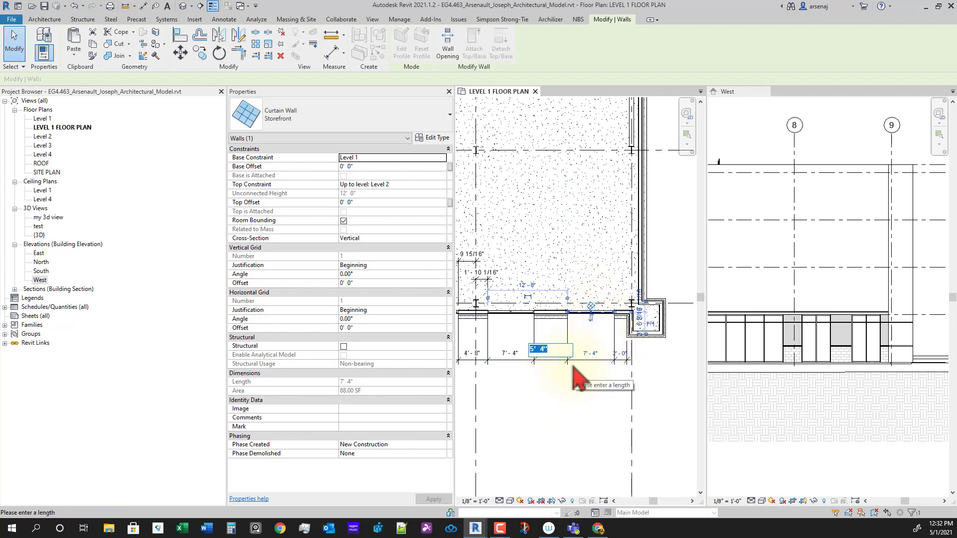
pyautogui.write('4 8')
pyautogui.press('Return')
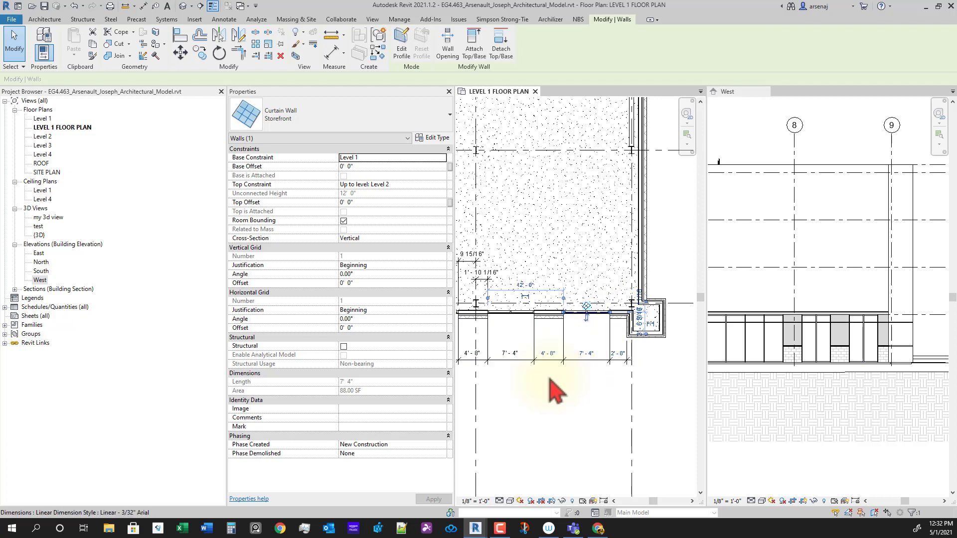
pyautogui.scroll(-1, 578, 419)
pyautogui.click(573, 413)
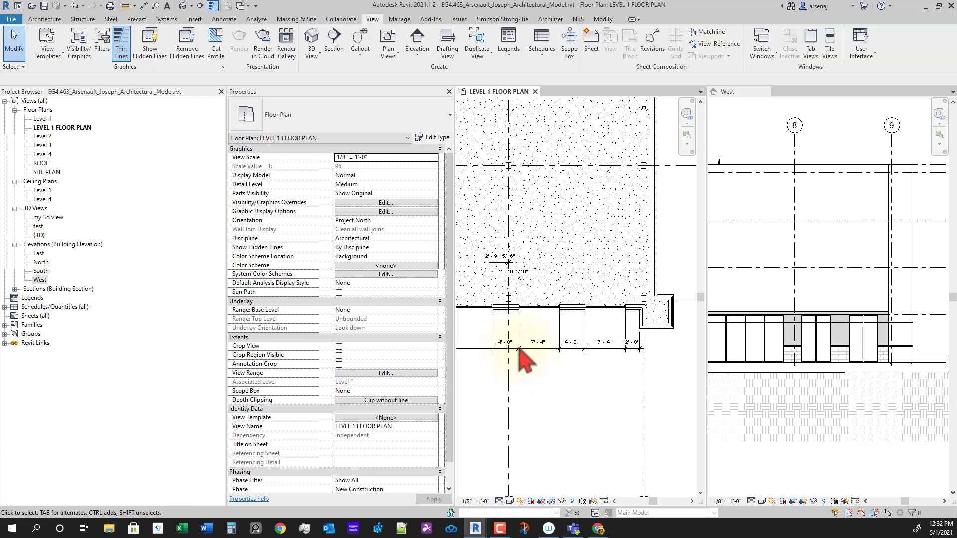
pyautogui.scroll(1, 504, 334)
pyautogui.scroll(5, 854, 423)
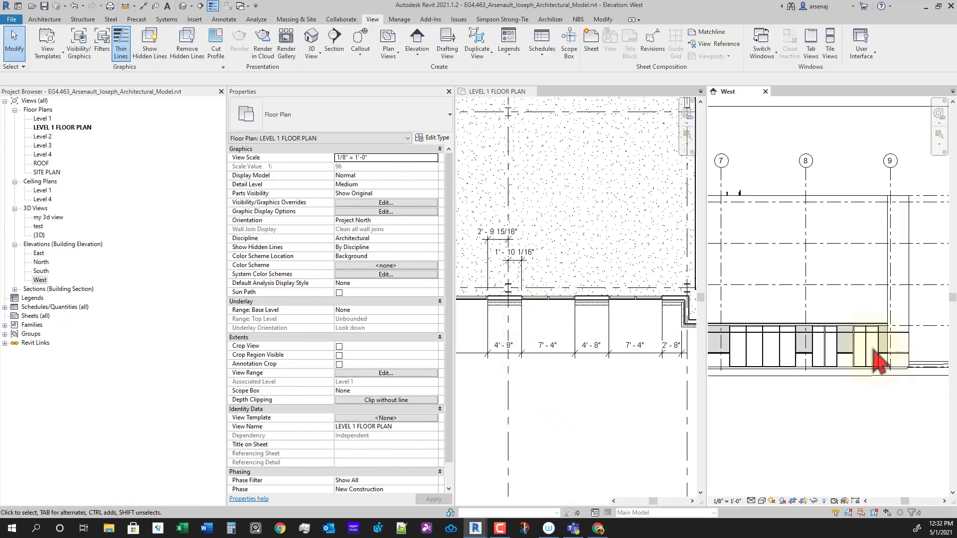
# Examine the brick and block coursing of the wall piers beside the storefronts in the West elevation, from grid 7 to grid 9.
pyautogui.scroll(3, 847, 423)
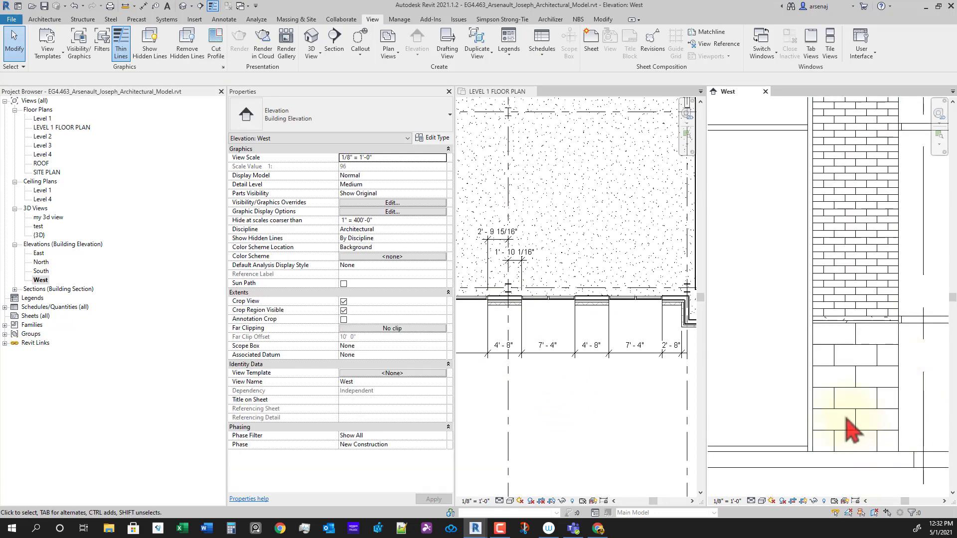
pyautogui.scroll(-2, 855, 419)
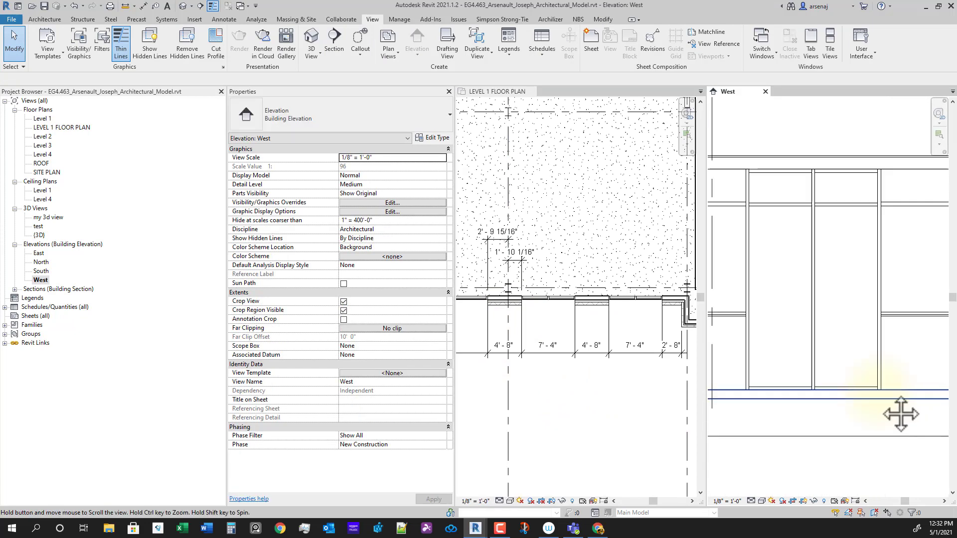
pyautogui.scroll(2, 797, 426)
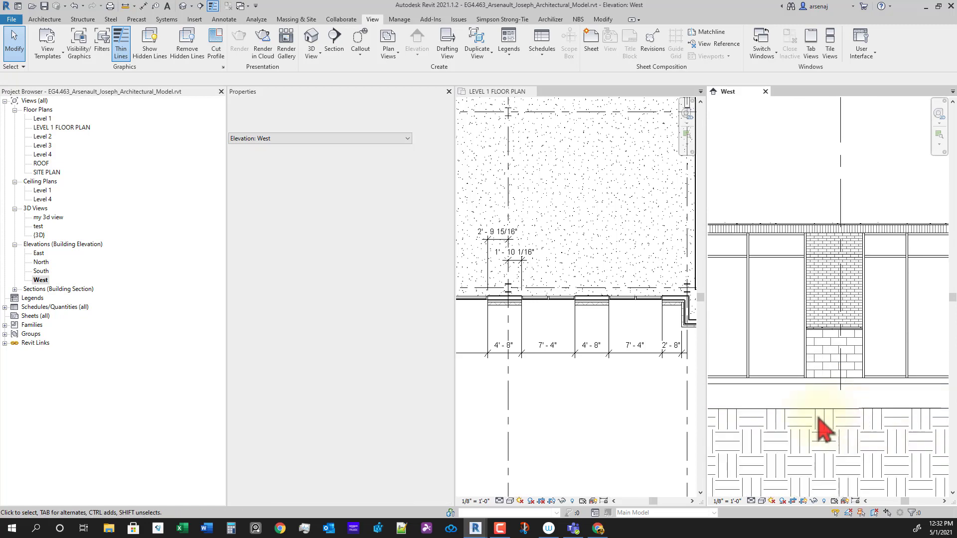
pyautogui.scroll(3, 867, 394)
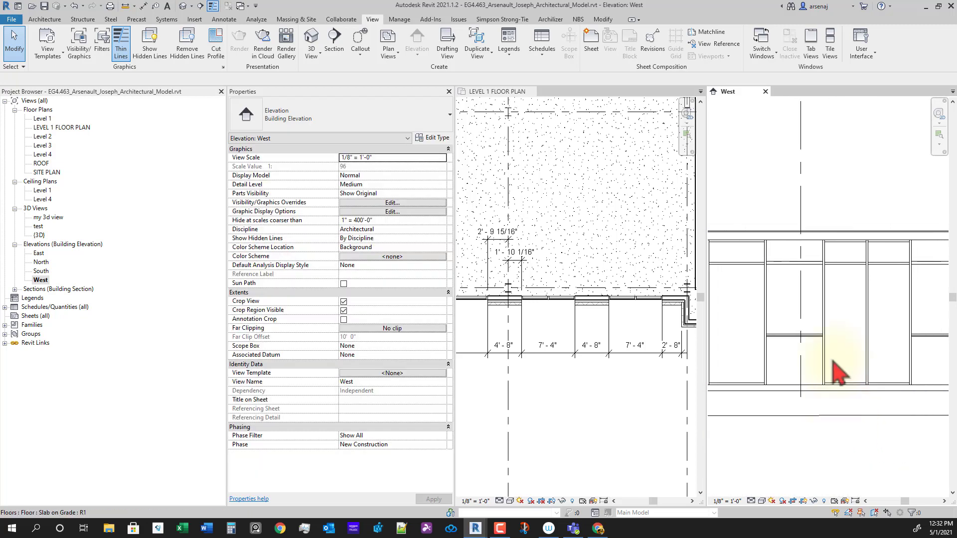
pyautogui.scroll(-3, 878, 360)
pyautogui.moveTo(907, 408); pyautogui.dragTo(730, 397, button='middle')
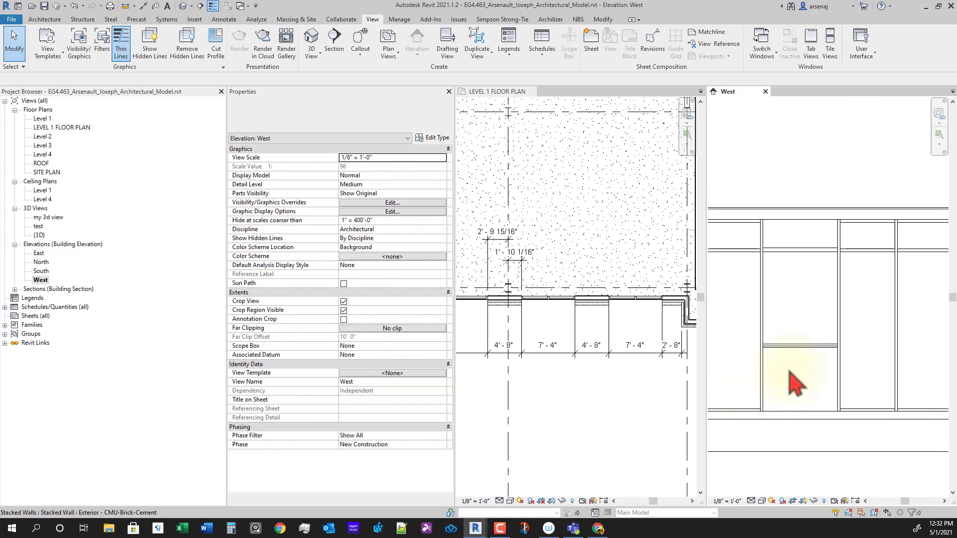
pyautogui.scroll(2, 798, 364)
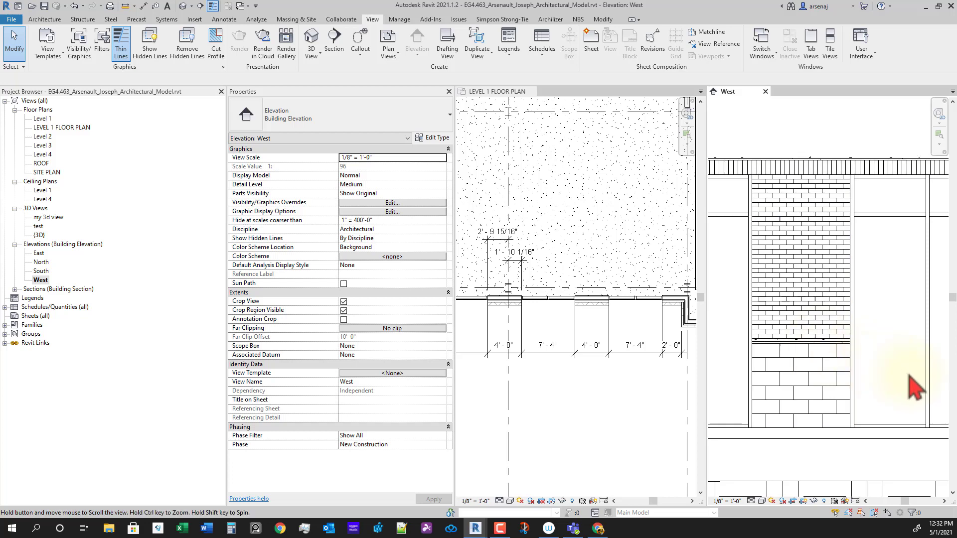
pyautogui.moveTo(923, 395); pyautogui.dragTo(717, 412, button='middle')
pyautogui.scroll(-1, 788, 406)
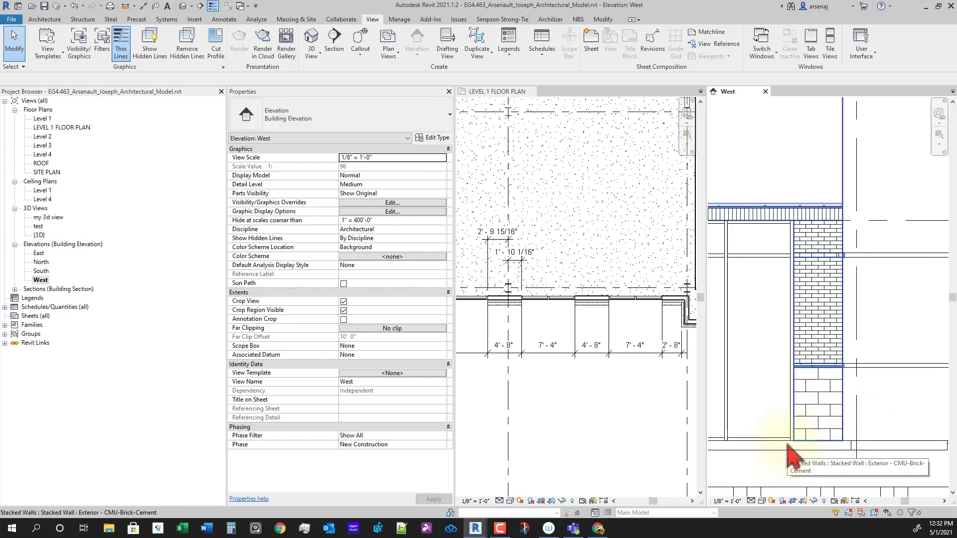
# Dimension the cut block at the jamb of the storefront nearest grid 9 in the West elevation, and delete the dimension.
pyautogui.press('d')
pyautogui.press('i')
pyautogui.scroll(3, 804, 397)
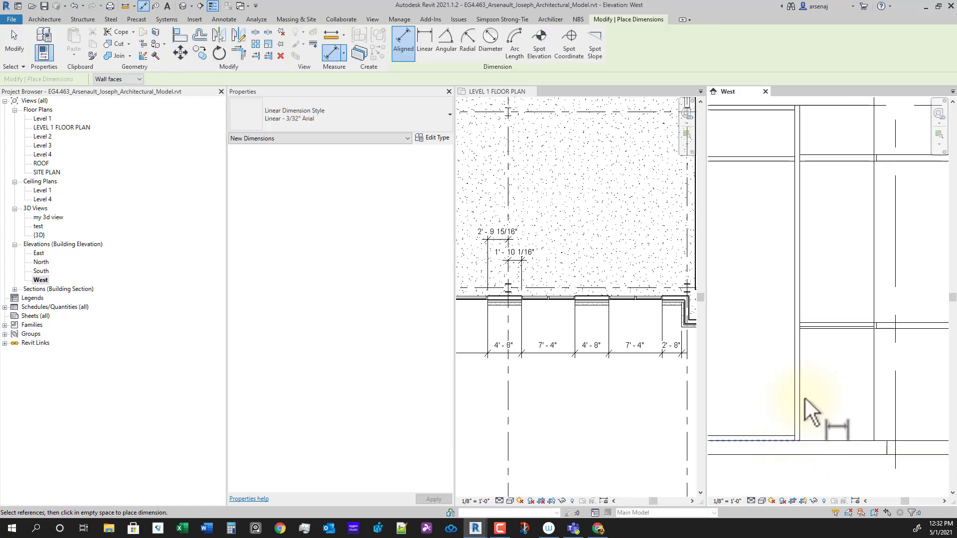
pyautogui.click(819, 359)
pyautogui.click(800, 364)
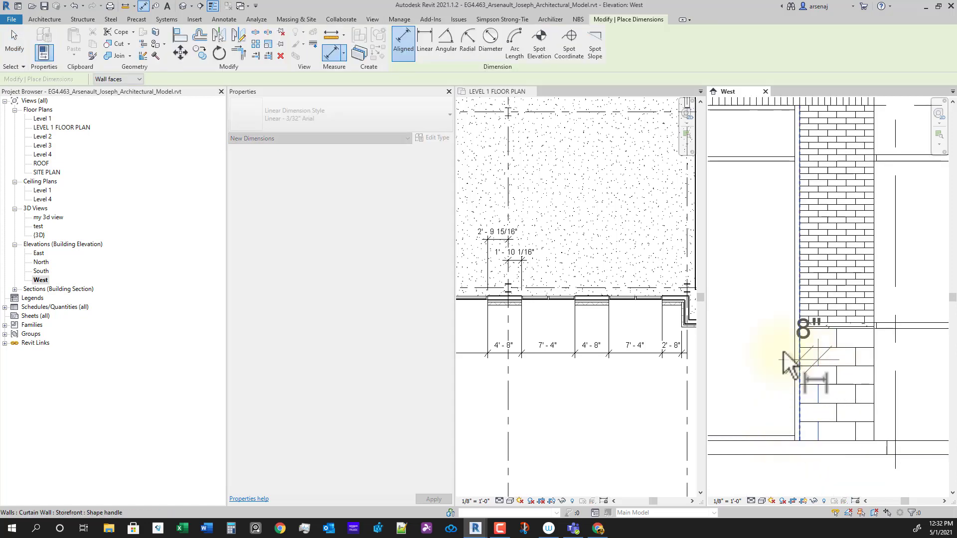
pyautogui.click(770, 345)
pyautogui.press('Escape')
pyautogui.click(782, 350)
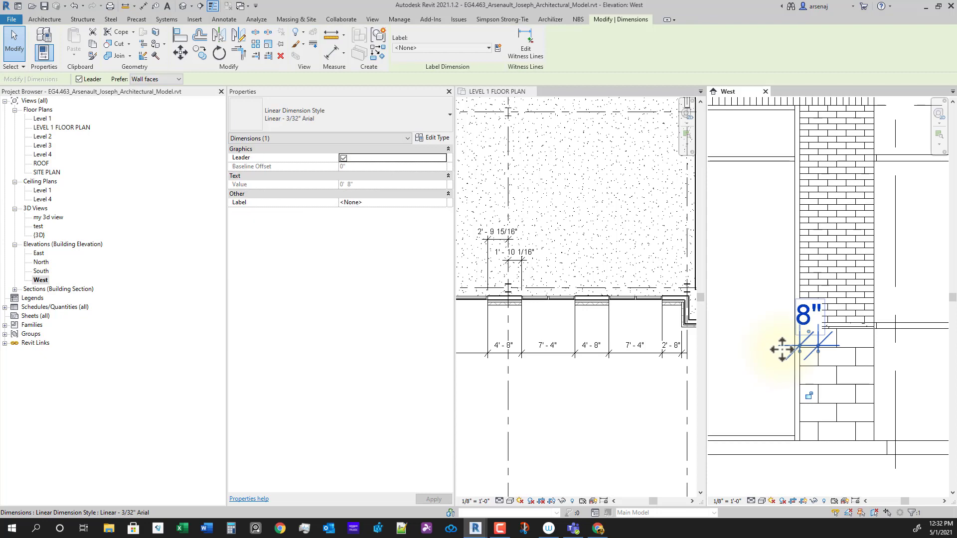
pyautogui.press('Delete')
# Review the storefront openings and pier dimensions between grids 7 and 9 in the Level 1 floor plan.
pyautogui.scroll(-4, 588, 409)
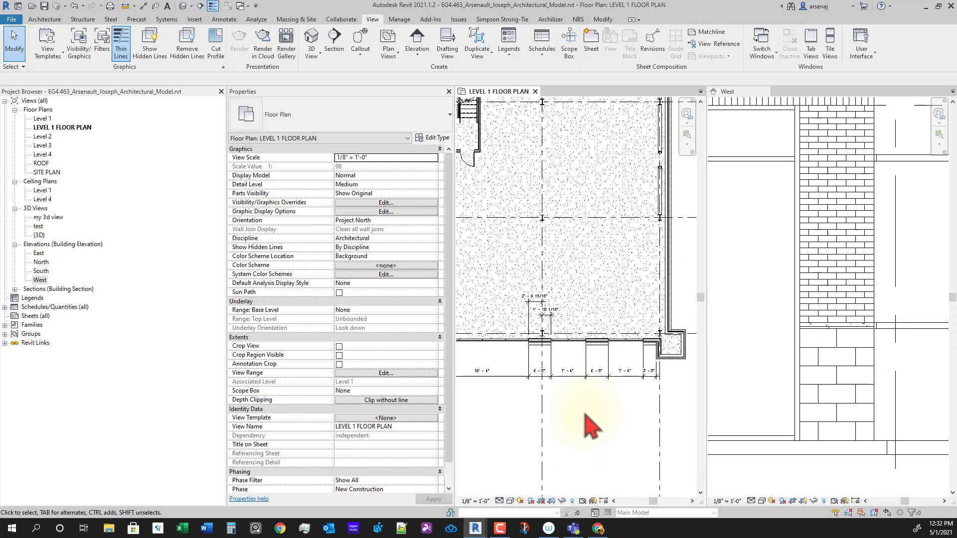
pyautogui.scroll(-2, 568, 414)
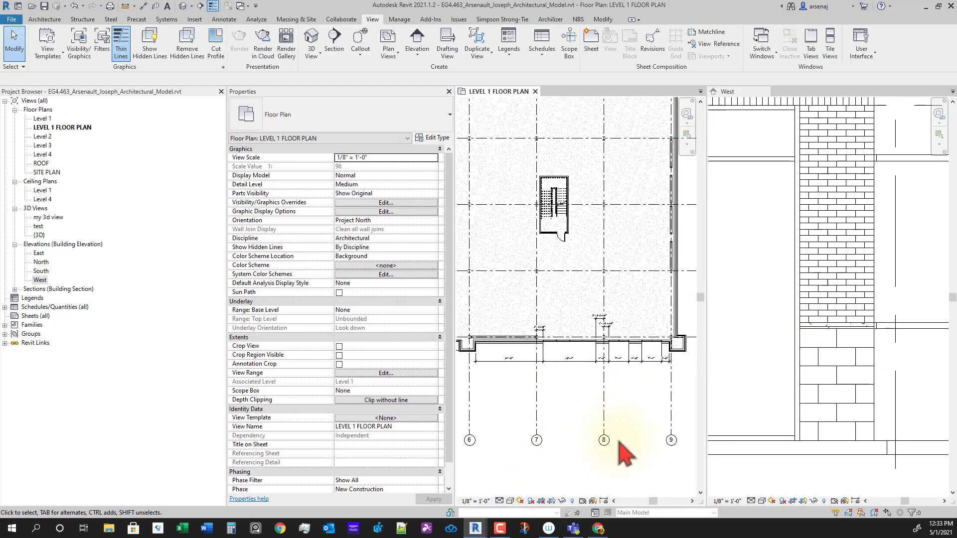
pyautogui.scroll(-1, 648, 418)
pyautogui.scroll(2, 653, 405)
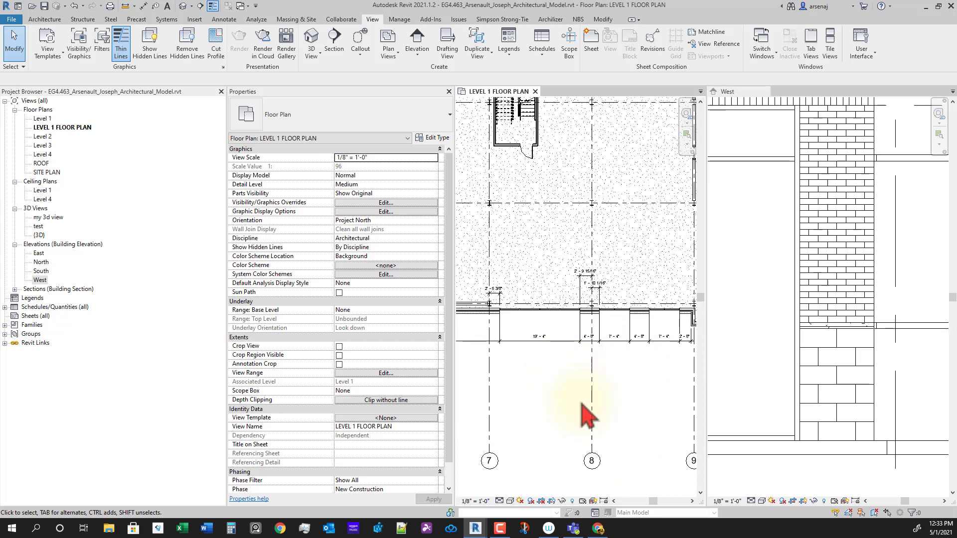
pyautogui.moveTo(583, 407); pyautogui.dragTo(557, 409, button='middle')
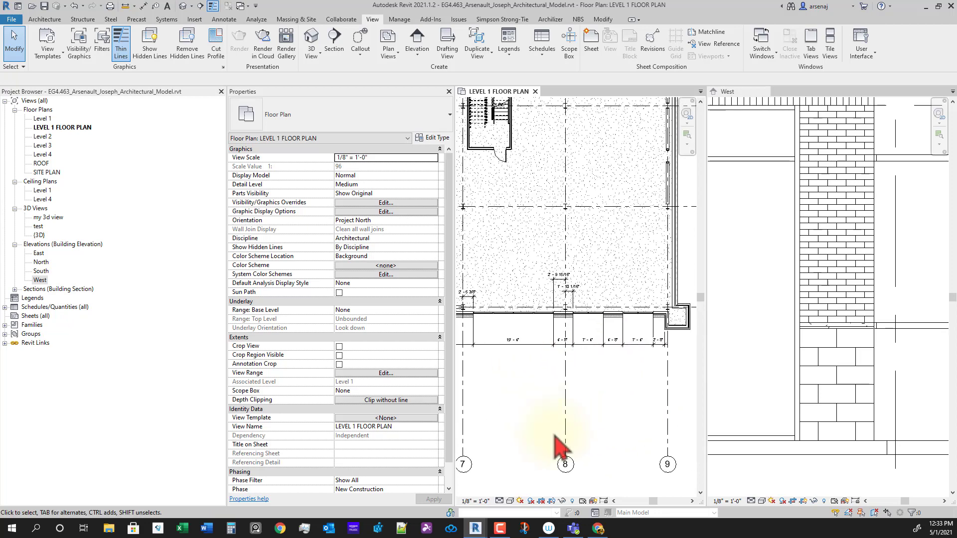
pyautogui.scroll(2, 532, 424)
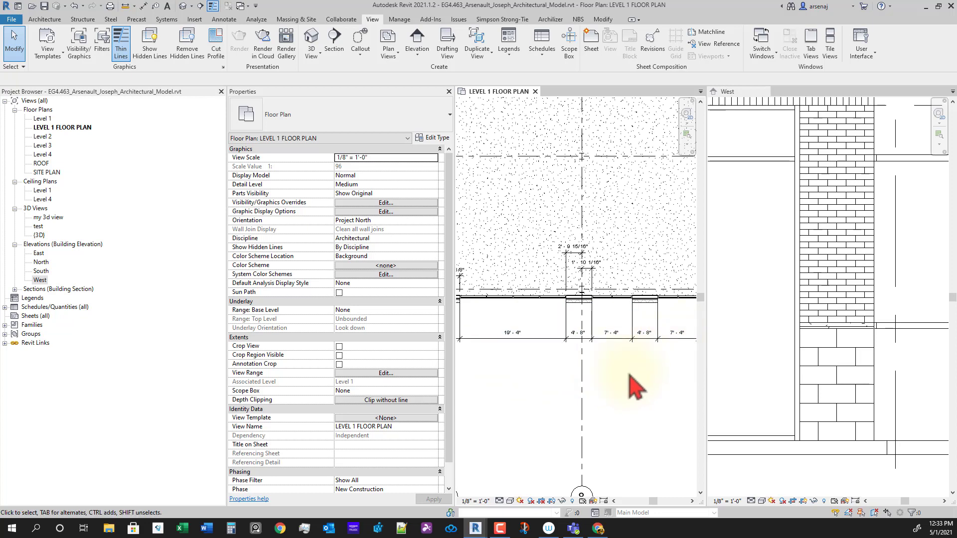
pyautogui.scroll(-1, 643, 394)
pyautogui.scroll(-1, 630, 418)
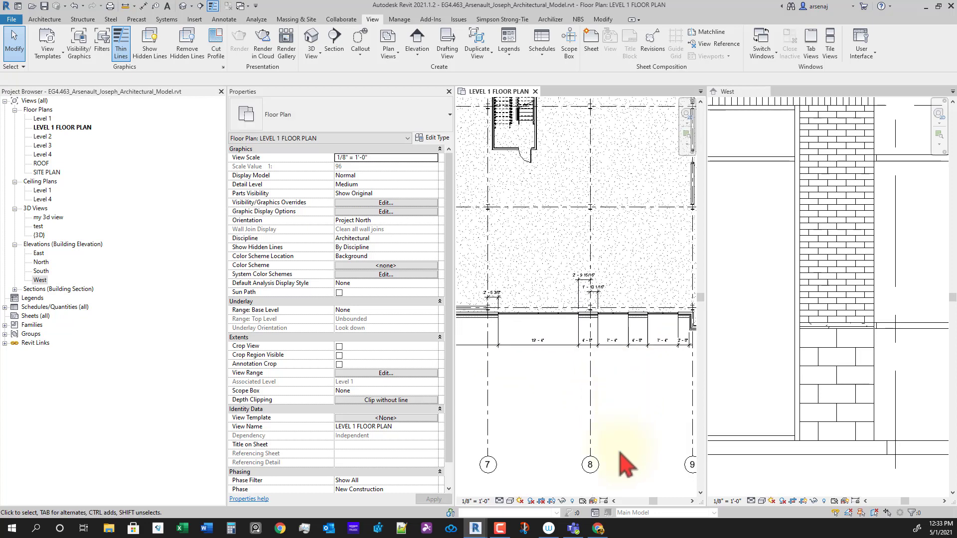
pyautogui.moveTo(620, 452); pyautogui.dragTo(589, 434, button='middle')
pyautogui.scroll(-1, 612, 396)
pyautogui.moveTo(612, 399); pyautogui.dragTo(617, 417, button='middle')
pyautogui.scroll(3, 617, 417)
pyautogui.scroll(-1, 617, 417)
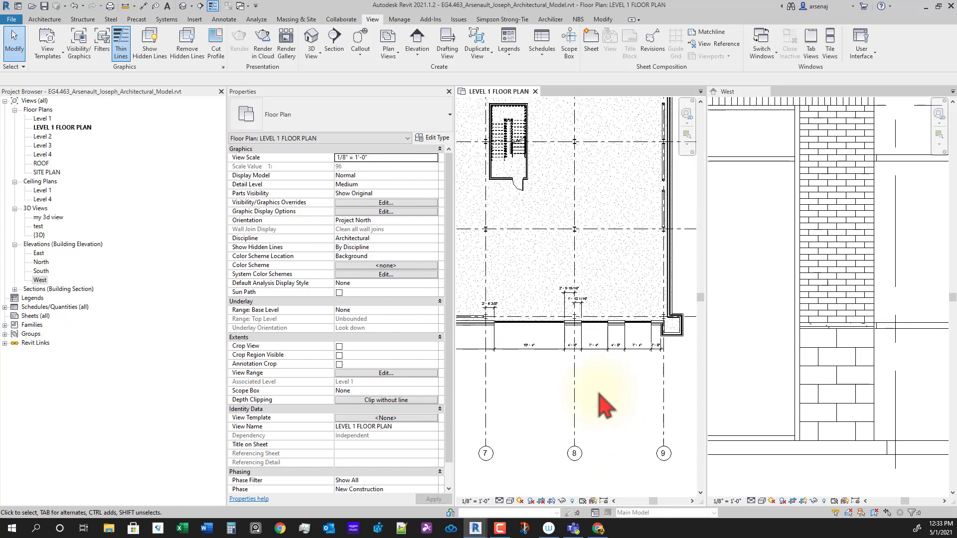
# Compare the wall bay between grids 6 and 7 in the floor plan with the storefront layout in the West elevation.
pyautogui.moveTo(613, 414); pyautogui.dragTo(640, 421, button='middle')
pyautogui.scroll(-4, 830, 419)
pyautogui.moveTo(840, 400); pyautogui.dragTo(852, 426, button='middle')
pyautogui.scroll(-1, 852, 426)
pyautogui.scroll(2, 566, 438)
pyautogui.moveTo(566, 438); pyautogui.dragTo(618, 361, button='middle')
pyautogui.scroll(1, 618, 361)
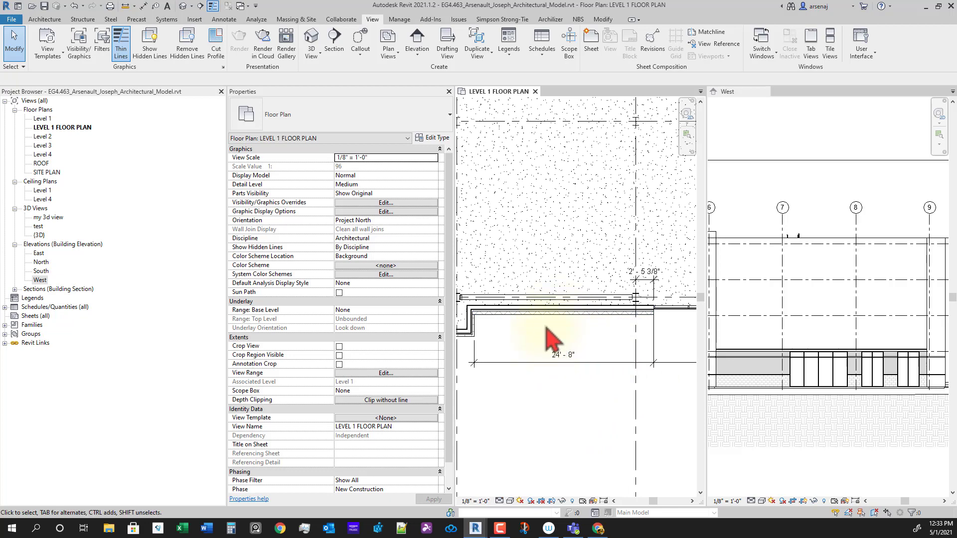
pyautogui.scroll(-2, 572, 348)
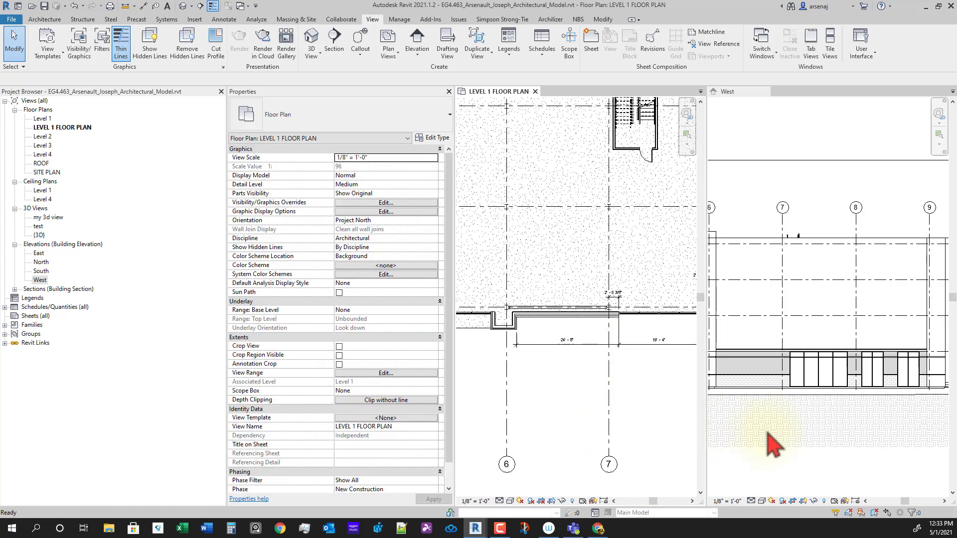
pyautogui.scroll(-2, 572, 391)
pyautogui.click(785, 443)
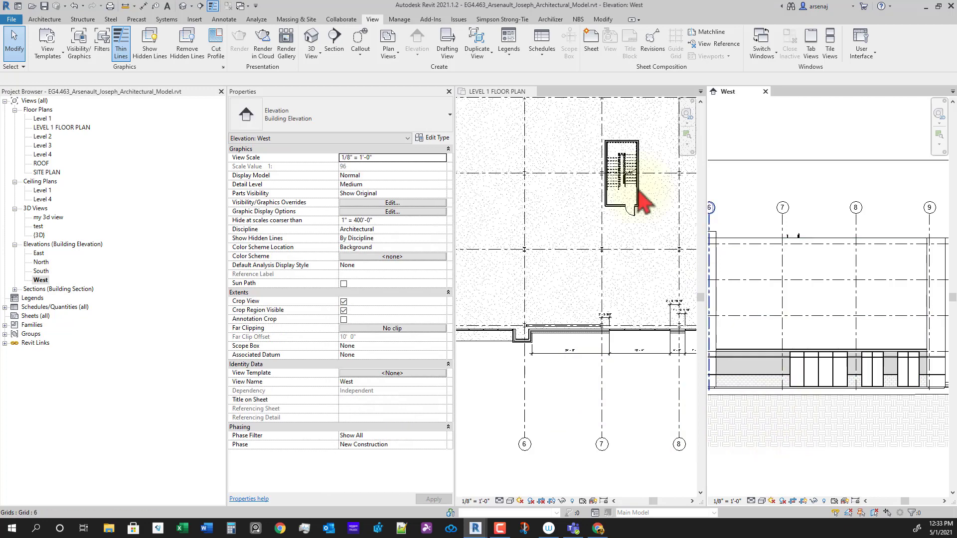
# Open the default 3D view and look over the whole site model.
pyautogui.click(183, 8)
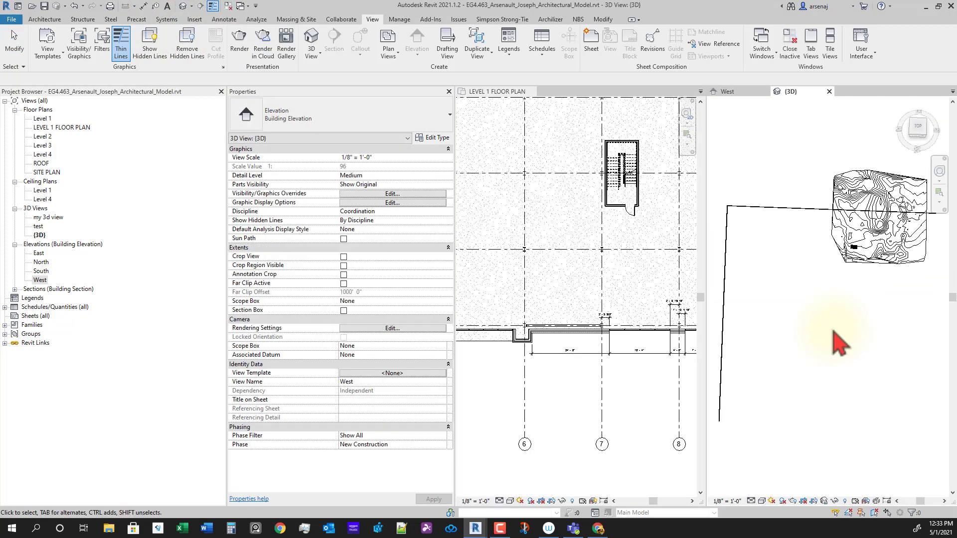
pyautogui.moveTo(833, 420); pyautogui.dragTo(811, 349, button='middle')
pyautogui.scroll(2, 854, 381)
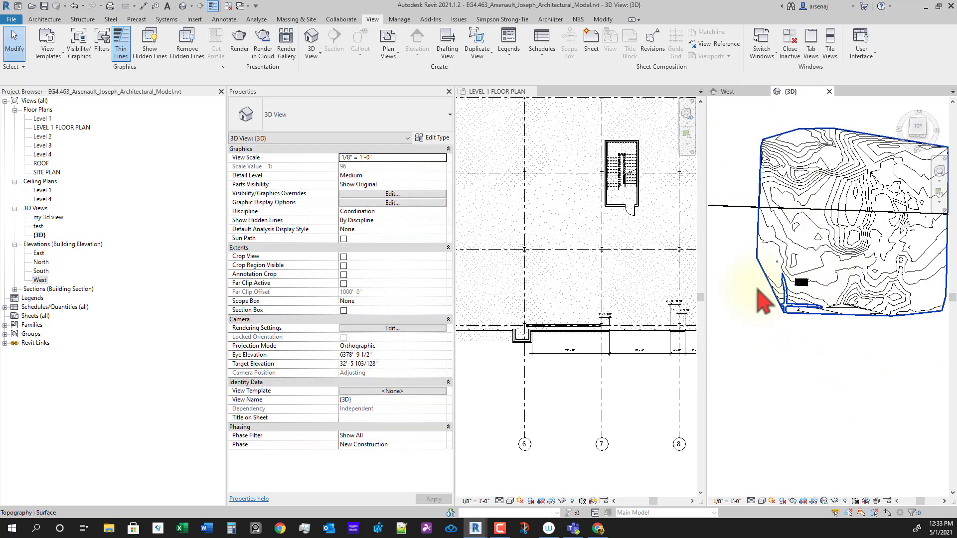
pyautogui.keyDown('shift'); pyautogui.moveTo(794, 289); pyautogui.dragTo(794, 371, button='middle'); pyautogui.keyUp('shift')
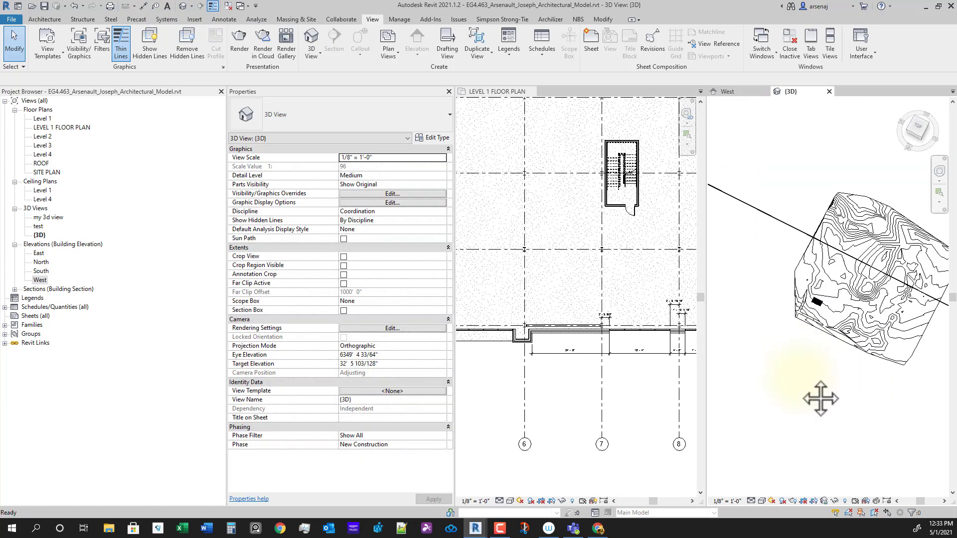
# Open the saved 3D view "my 3d view" and examine the exterior wall with the storefronts.
pyautogui.doubleClick(49, 218)
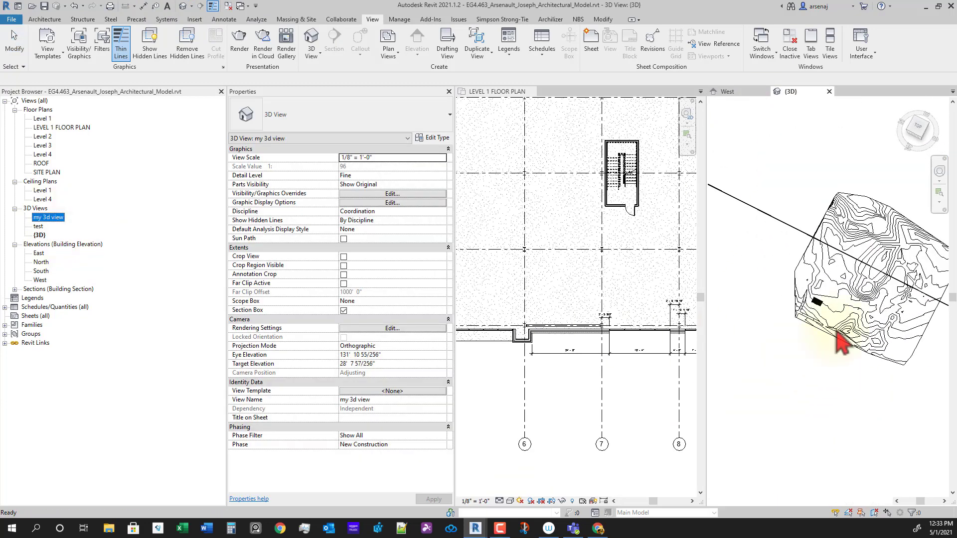
pyautogui.keyDown('shift'); pyautogui.moveTo(812, 403); pyautogui.dragTo(773, 336, button='middle'); pyautogui.keyUp('shift')
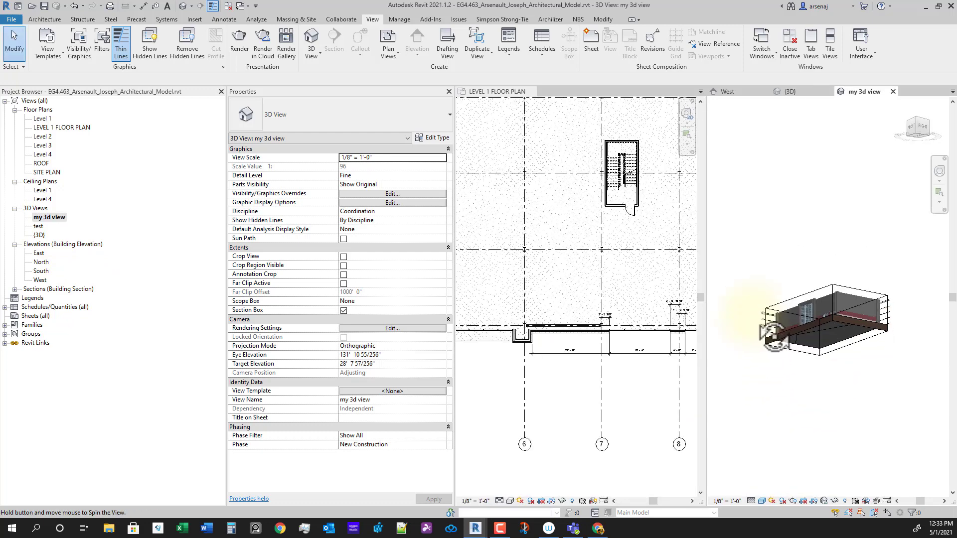
pyautogui.scroll(6, 823, 383)
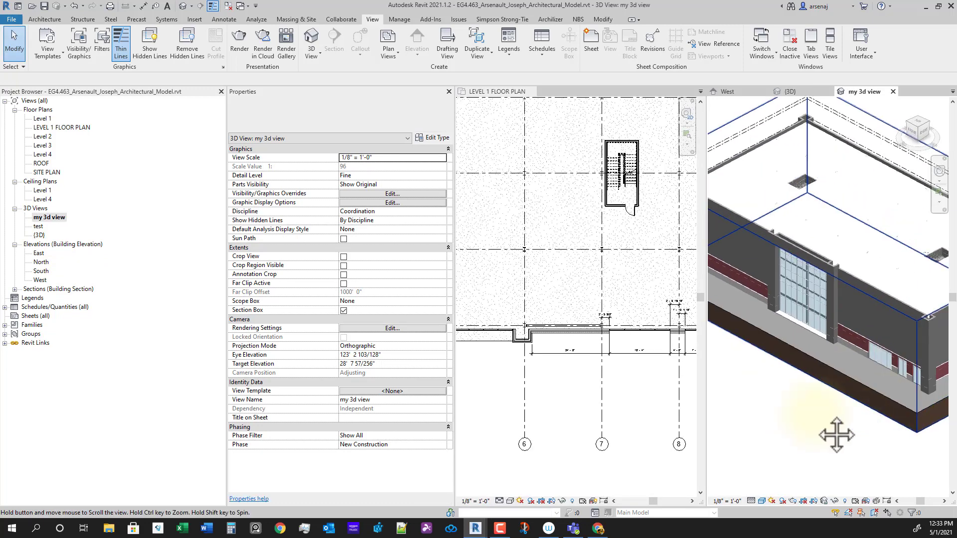
pyautogui.moveTo(829, 407); pyautogui.dragTo(881, 398, button='middle')
pyautogui.scroll(2, 827, 299)
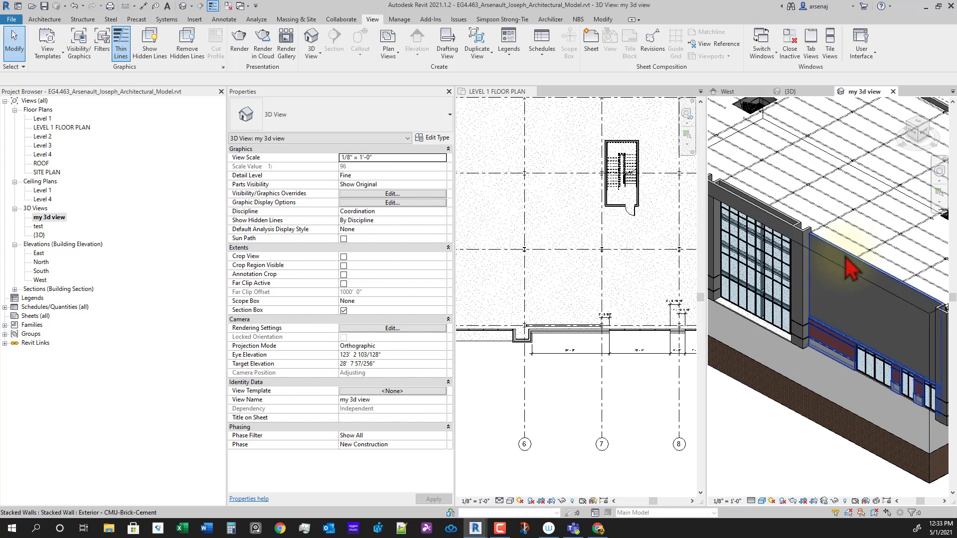
# Select the Exterior - CMU-Brick-Cement stacked wall, inspect its solid stretch beside the storefronts in 3D, and clear the selection.
pyautogui.click(849, 269)
pyautogui.scroll(2, 847, 259)
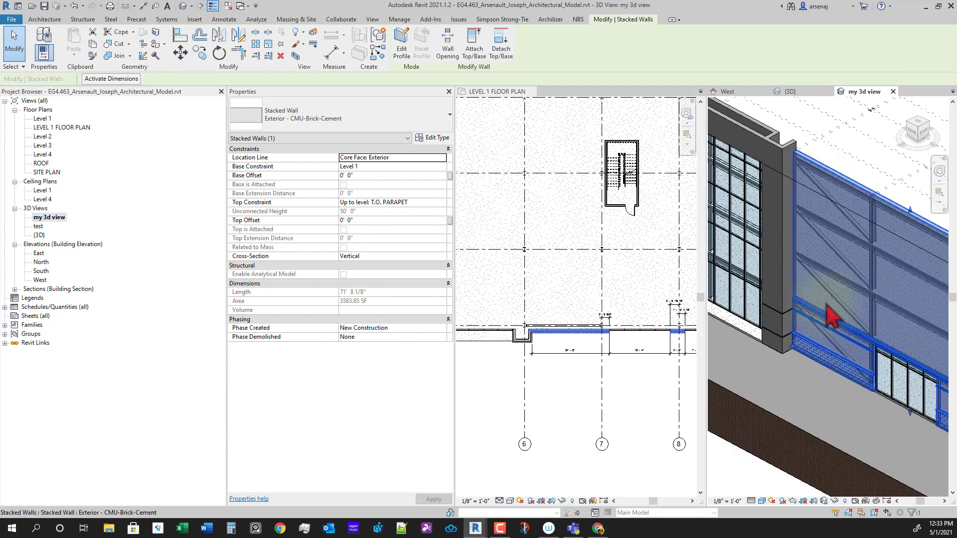
pyautogui.keyDown('shift'); pyautogui.moveTo(816, 350); pyautogui.dragTo(793, 342, button='middle'); pyautogui.keyUp('shift')
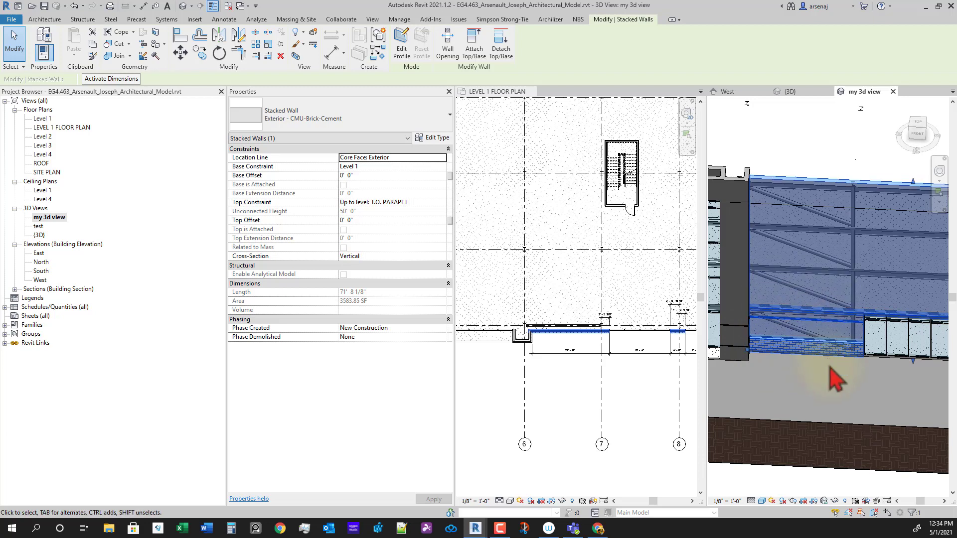
pyautogui.keyDown('shift'); pyautogui.moveTo(837, 373); pyautogui.dragTo(885, 409, button='middle'); pyautogui.keyUp('shift')
pyautogui.press('Escape')
# Copy the 7'-4" storefront beside grid 8 horizontally about 43'-6" into the solid wall bay between grids 6 and 7.
pyautogui.click(592, 438)
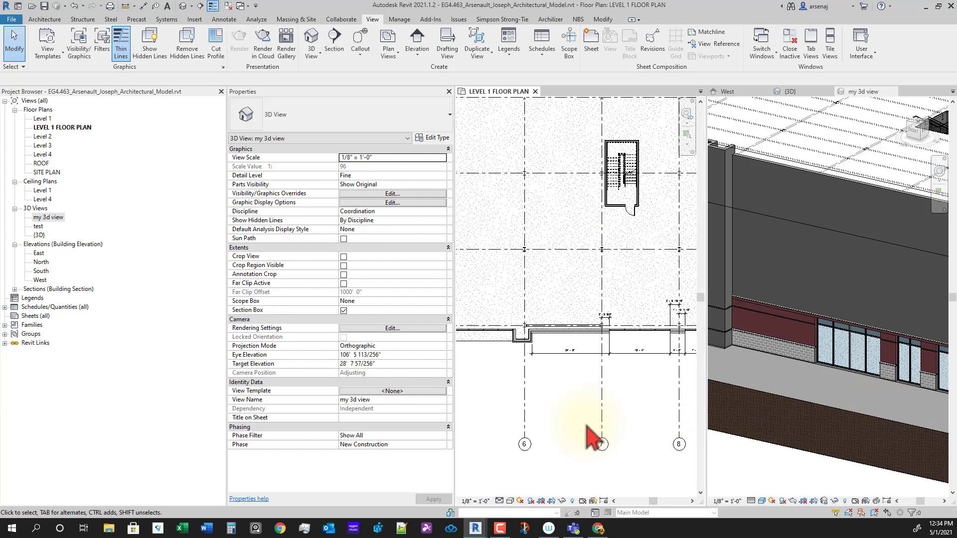
pyautogui.scroll(-3, 603, 429)
pyautogui.scroll(3, 590, 408)
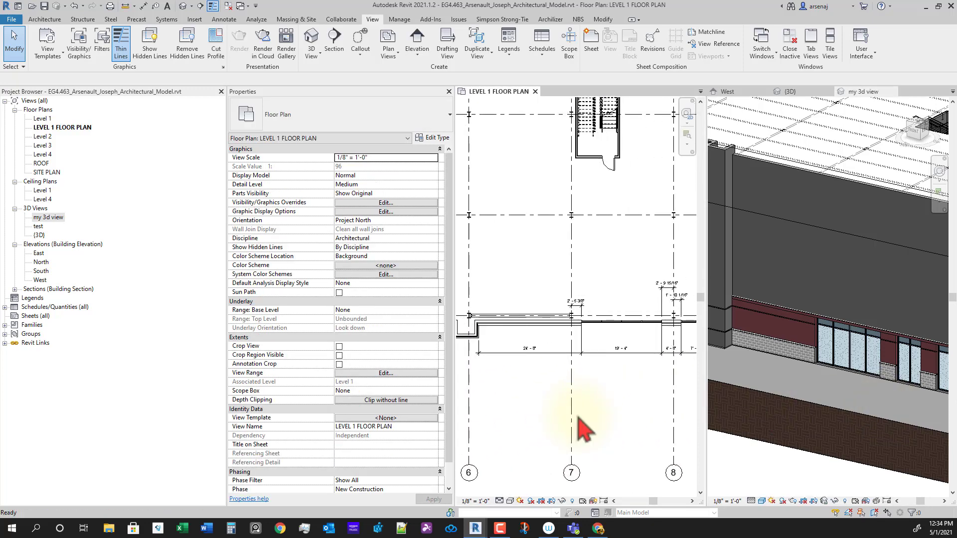
pyautogui.scroll(1, 588, 424)
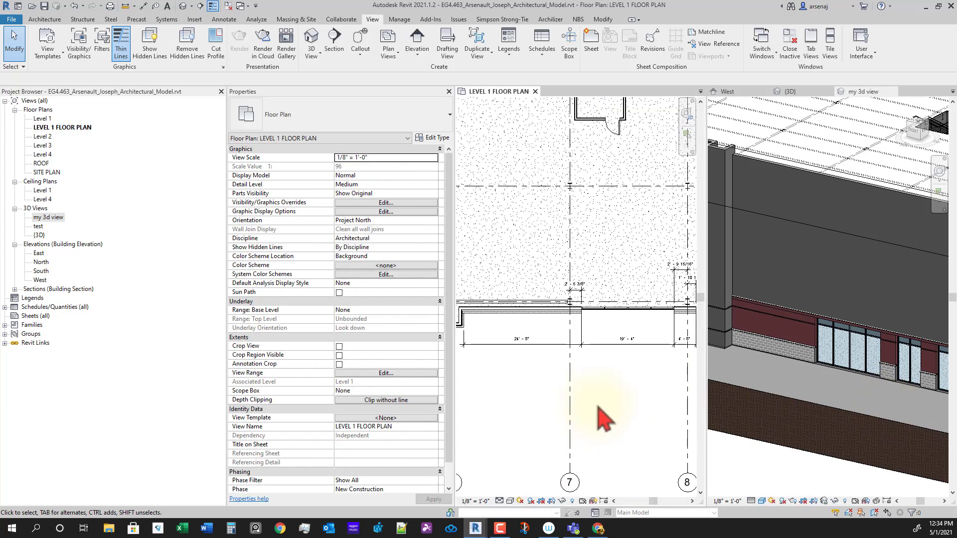
pyautogui.scroll(-2, 623, 424)
pyautogui.scroll(5, 608, 339)
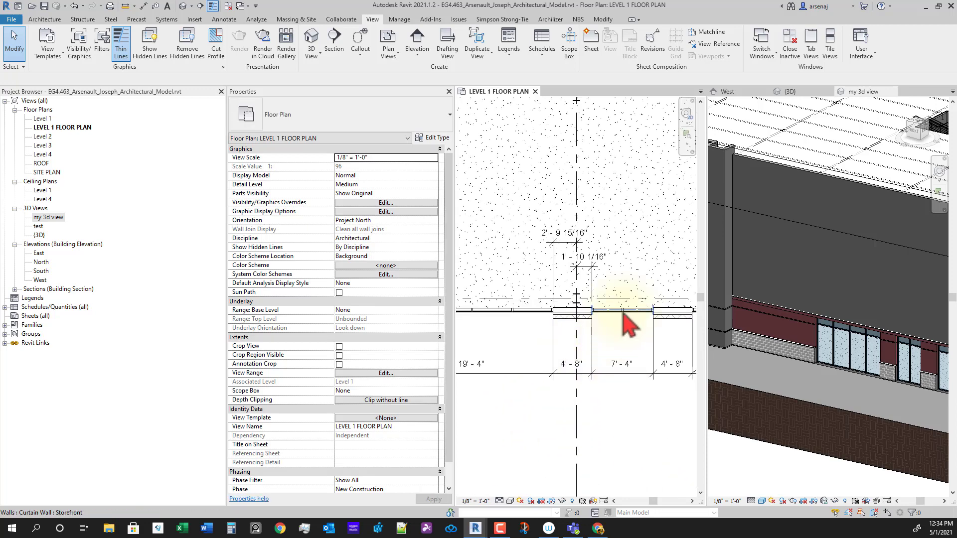
pyautogui.click(623, 313)
pyautogui.moveTo(641, 448); pyautogui.dragTo(649, 417, button='middle')
pyautogui.scroll(-2, 649, 417)
pyautogui.scroll(1, 634, 366)
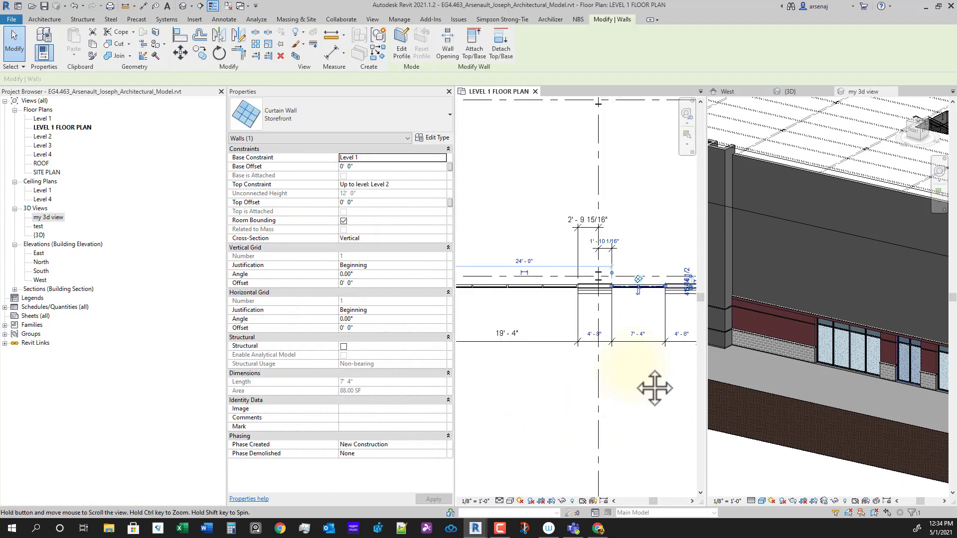
pyautogui.press('c')
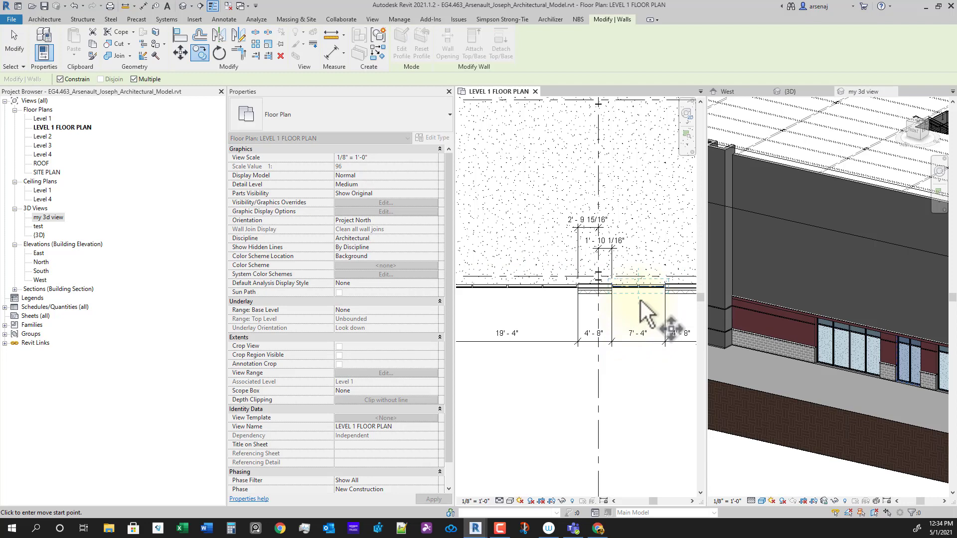
pyautogui.click(640, 298)
pyautogui.scroll(-1, 555, 318)
pyautogui.moveTo(558, 321); pyautogui.dragTo(694, 321, button='middle')
pyautogui.scroll(1, 558, 327)
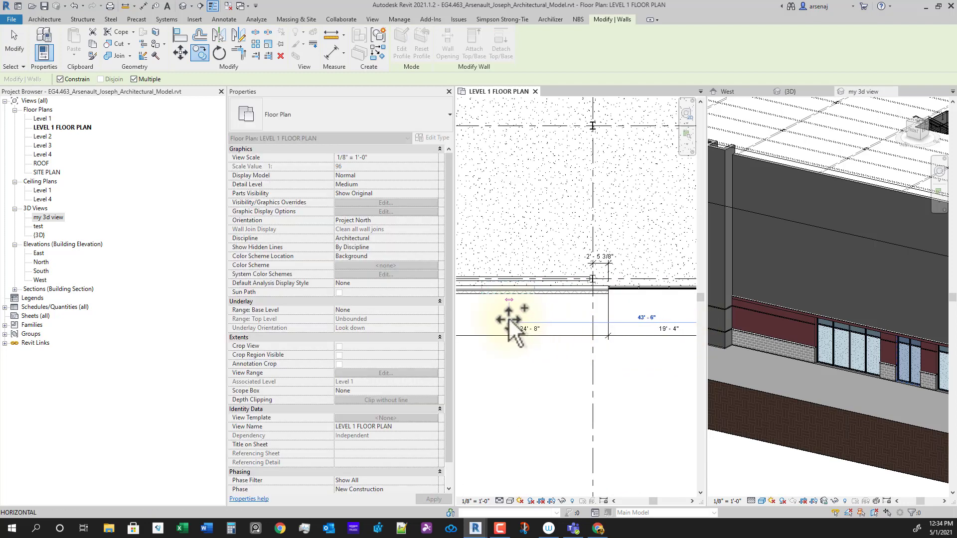
pyautogui.click(508, 318)
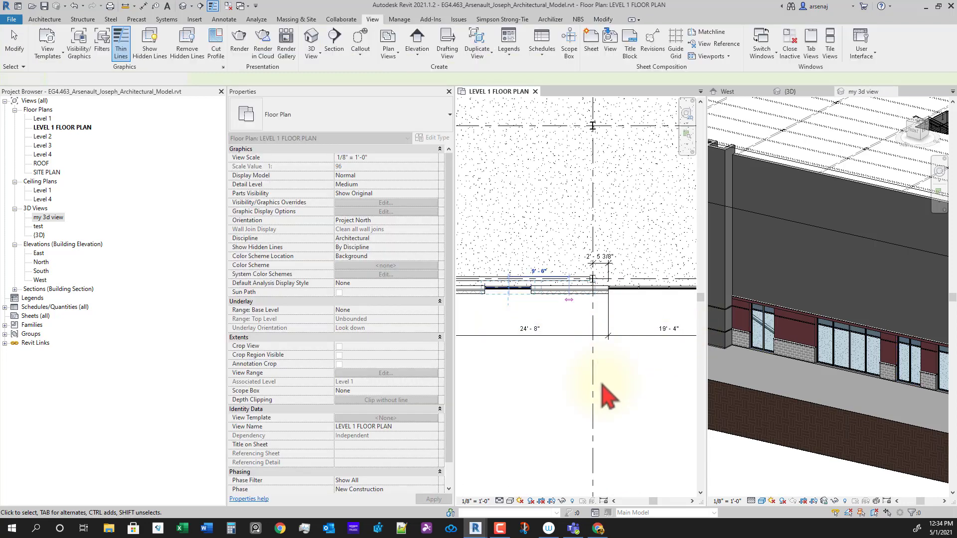
# Inspect the copied storefront in my 3d view from the front and compare its bay with the neighbouring openings in the floor plan.
pyautogui.keyDown('shift'); pyautogui.moveTo(812, 419); pyautogui.dragTo(839, 433, button='middle'); pyautogui.keyUp('shift')
pyautogui.click(524, 363)
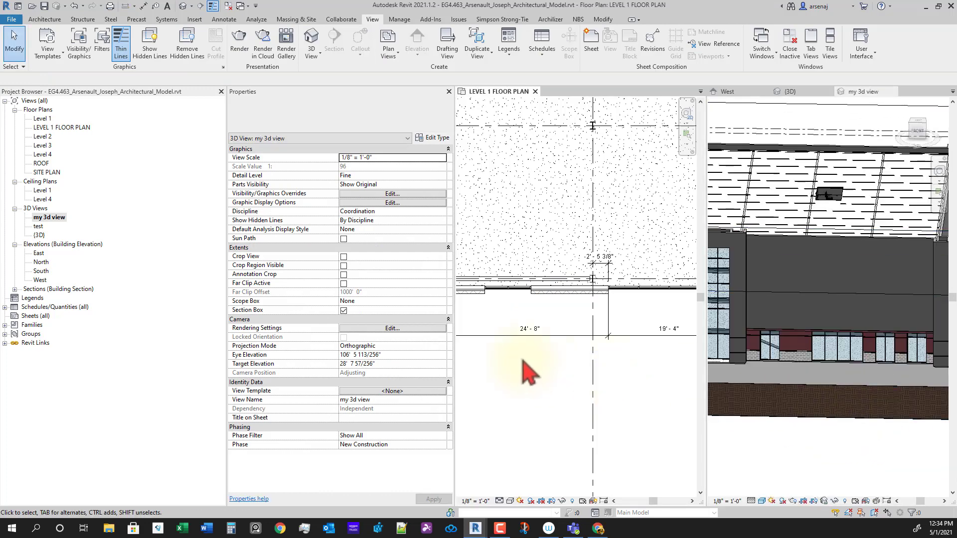
pyautogui.scroll(3, 538, 359)
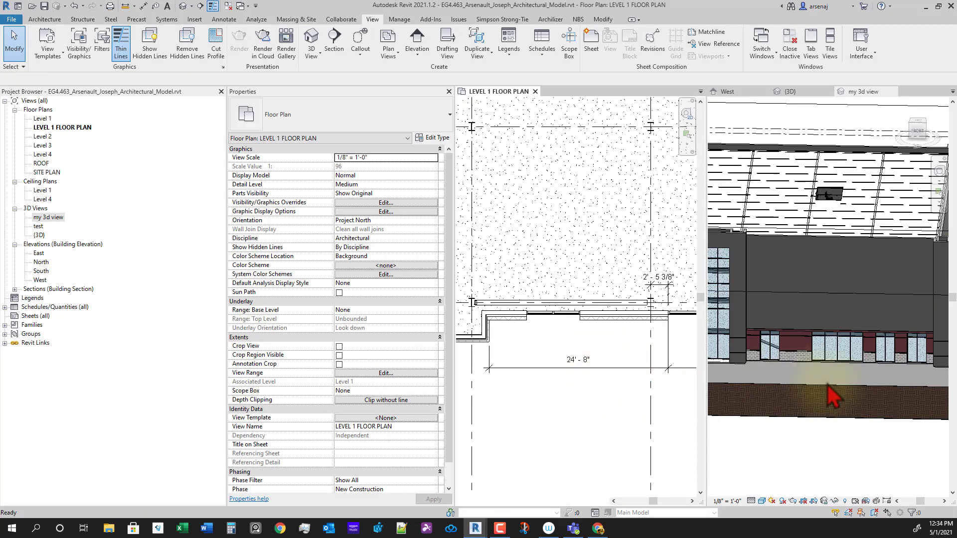
pyautogui.click(853, 403)
pyautogui.keyDown('shift'); pyautogui.moveTo(862, 409); pyautogui.dragTo(858, 396, button='middle'); pyautogui.keyUp('shift')
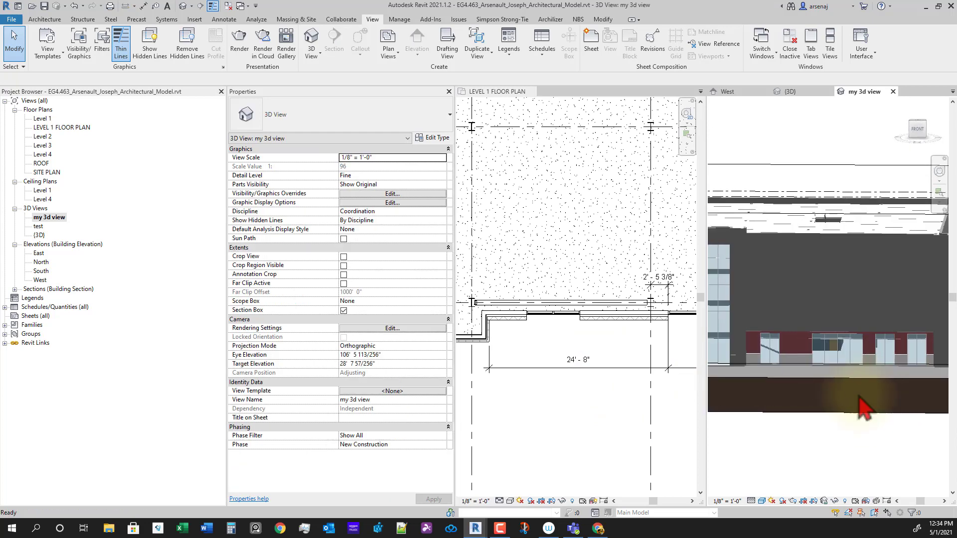
pyautogui.click(630, 383)
pyautogui.scroll(-1, 630, 383)
pyautogui.moveTo(629, 383); pyautogui.dragTo(533, 384, button='middle')
pyautogui.scroll(-1, 545, 387)
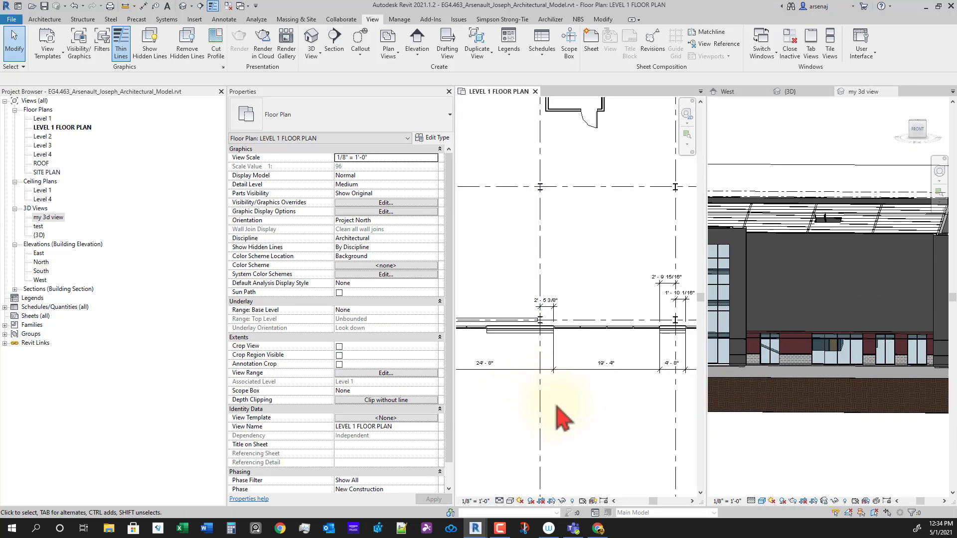
pyautogui.moveTo(558, 417); pyautogui.dragTo(626, 418, button='middle')
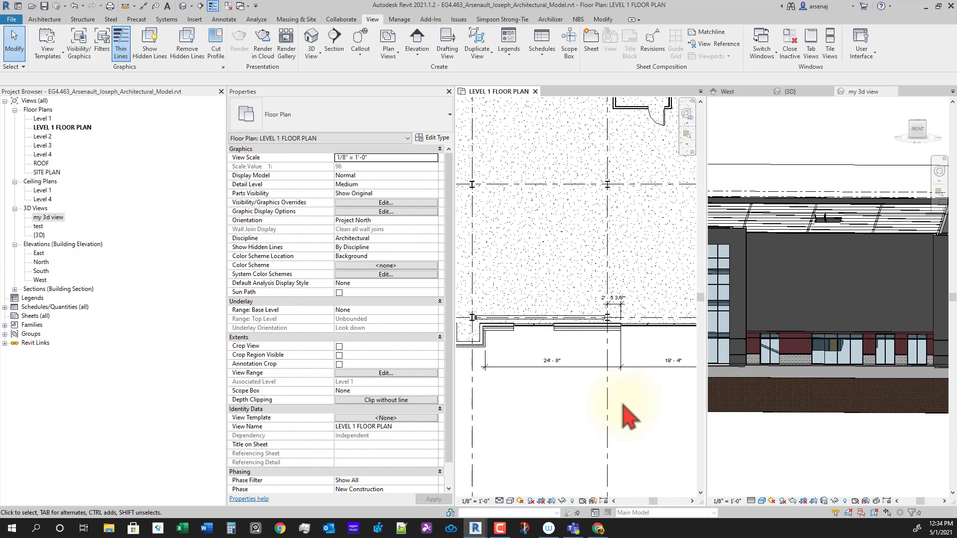
# Set the width of the copied storefront between grids 6 and 7 to 10'-4" and check it in 3D.
pyautogui.click(547, 342)
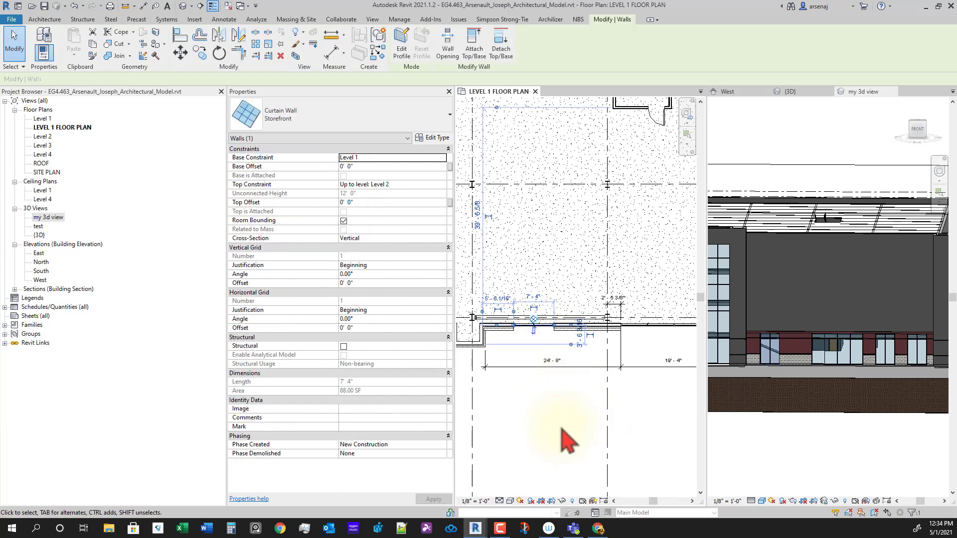
pyautogui.scroll(2, 534, 309)
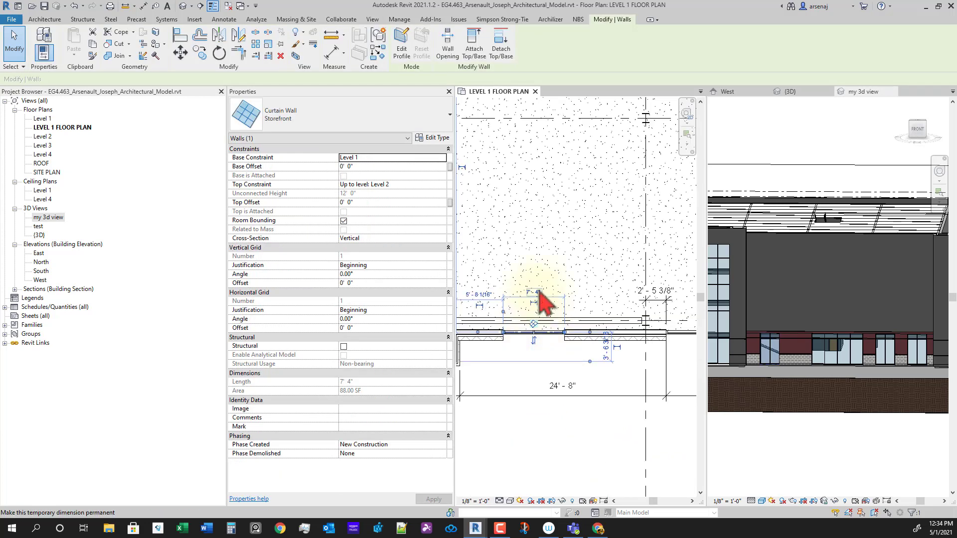
pyautogui.click(539, 289)
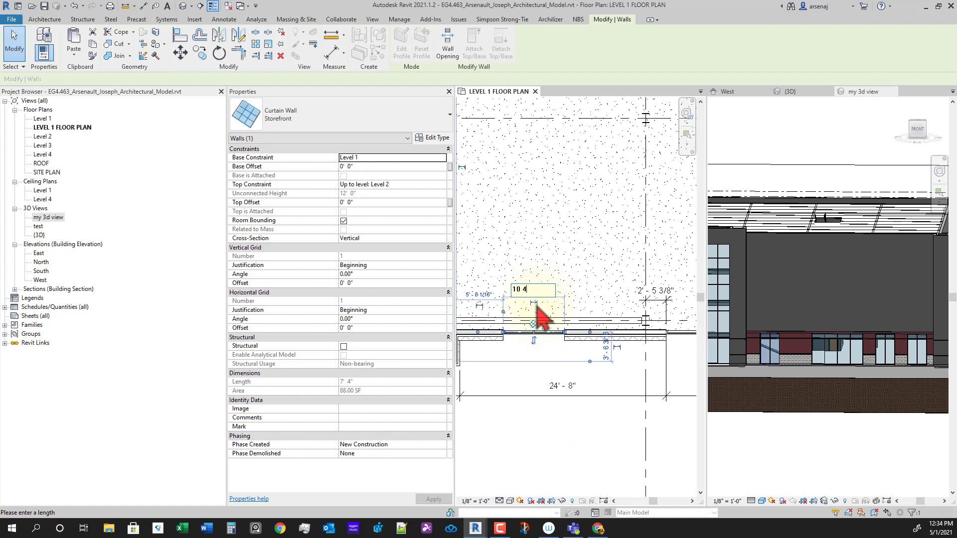
pyautogui.press('Return')
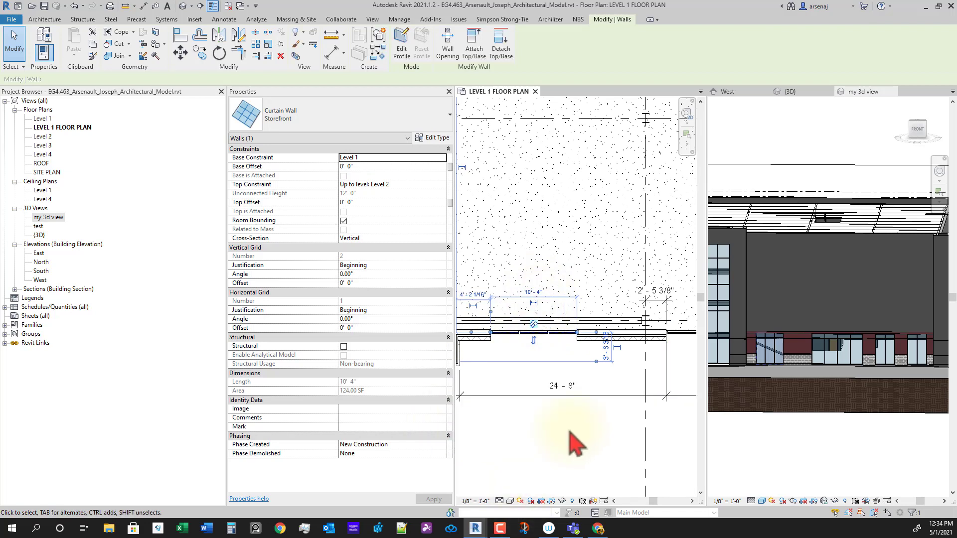
pyautogui.scroll(-3, 563, 434)
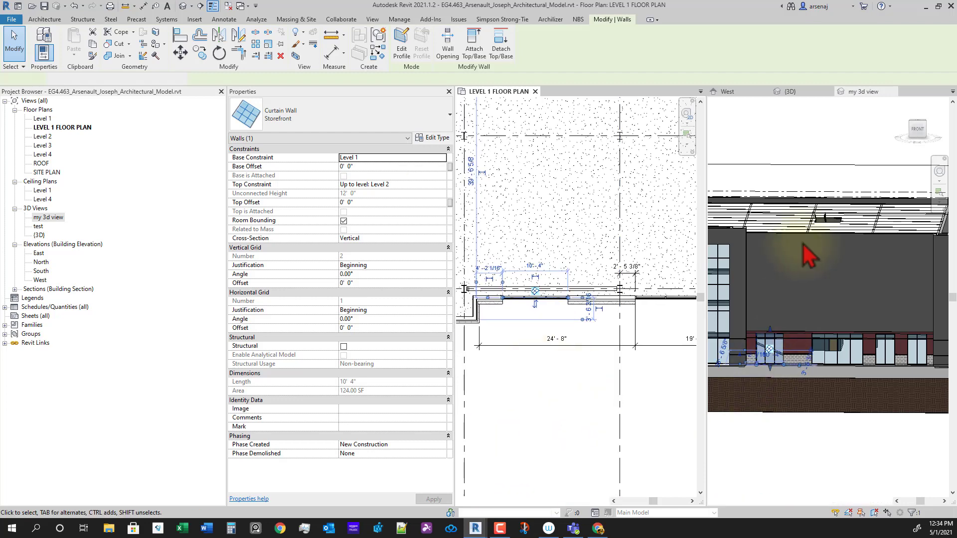
pyautogui.scroll(4, 812, 309)
pyautogui.click(814, 347)
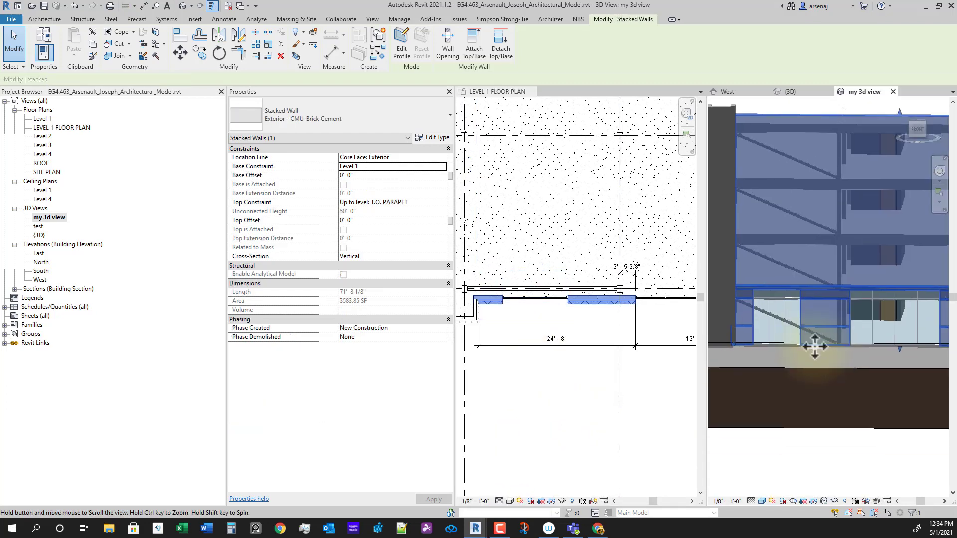
pyautogui.click(536, 403)
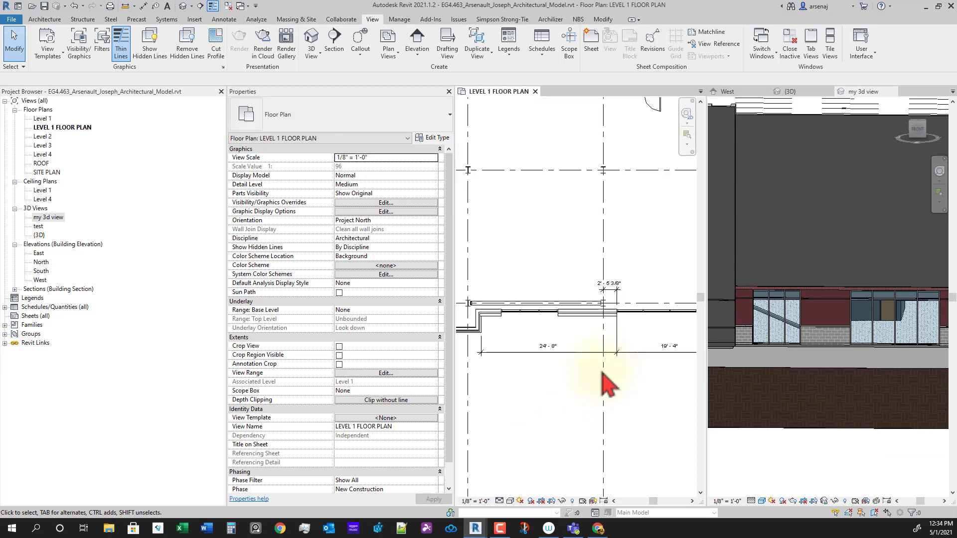
# Add both edges of the new storefront as witness lines to the exterior dimension string between grids 6 and 7.
pyautogui.moveTo(623, 392); pyautogui.dragTo(501, 411, button='middle')
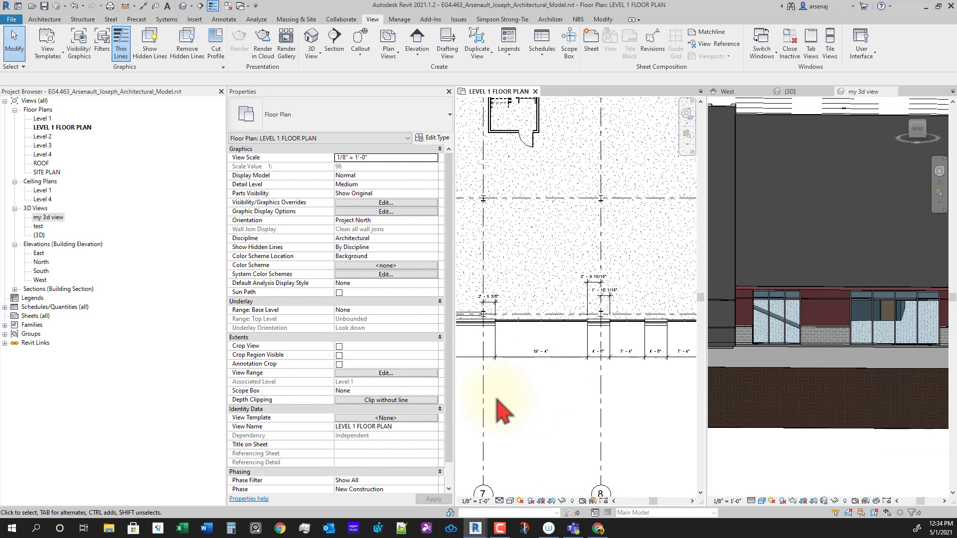
pyautogui.click(551, 371)
pyautogui.moveTo(543, 390); pyautogui.dragTo(590, 374, button='middle')
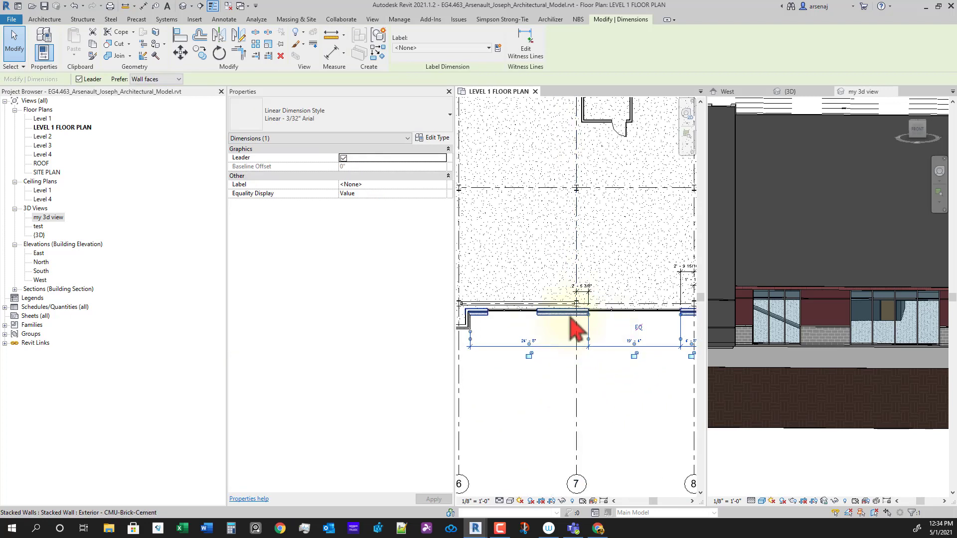
pyautogui.click(526, 47)
pyautogui.scroll(4, 551, 307)
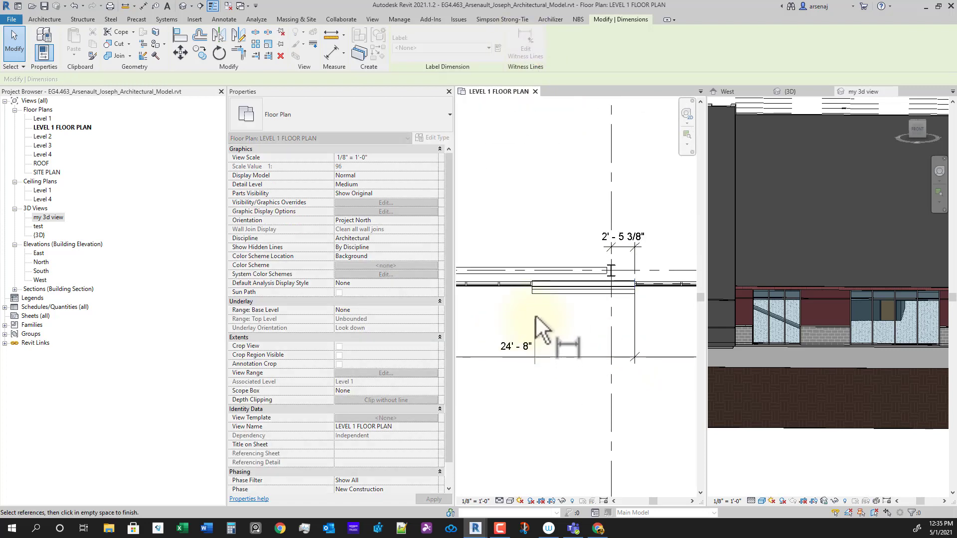
pyautogui.click(531, 269)
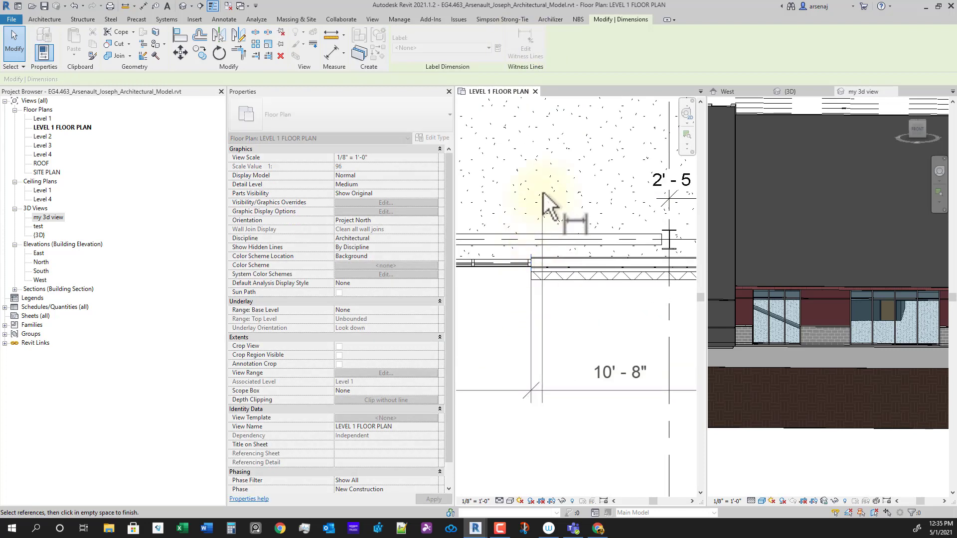
pyautogui.scroll(-3, 542, 239)
pyautogui.moveTo(534, 319); pyautogui.dragTo(625, 349, button='middle')
pyautogui.scroll(2, 568, 311)
pyautogui.click(529, 267)
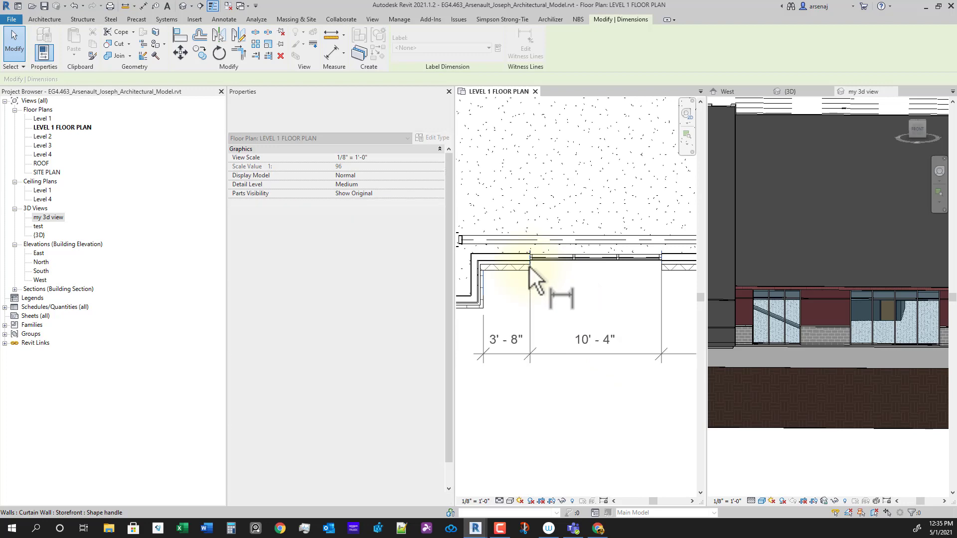
pyautogui.click(573, 344)
pyautogui.scroll(-3, 598, 359)
pyautogui.click(613, 390)
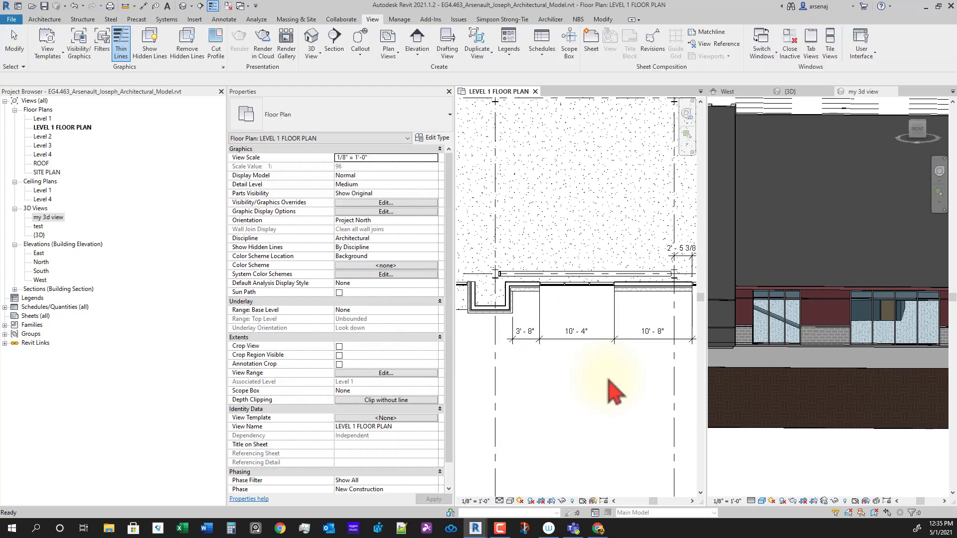
# Move the new storefront by setting the wall pier between it and the 19'-4" storefront at grid 7 to 4'-8".
pyautogui.click(568, 299)
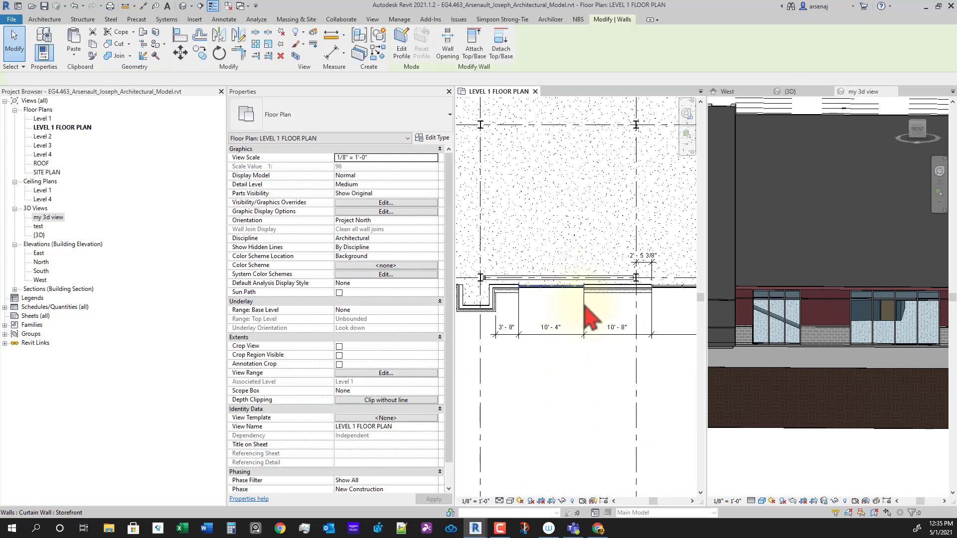
pyautogui.moveTo(650, 380); pyautogui.dragTo(603, 374, button='middle')
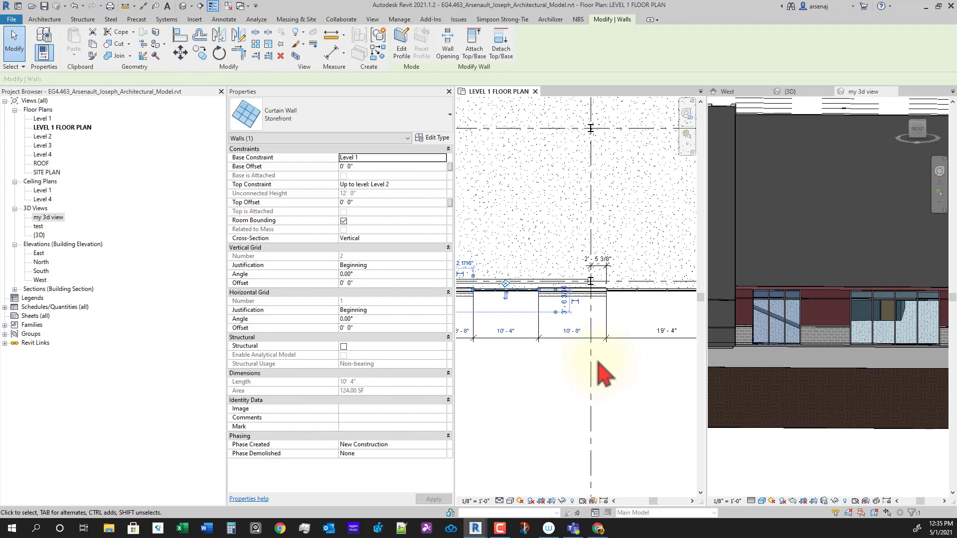
pyautogui.click(578, 342)
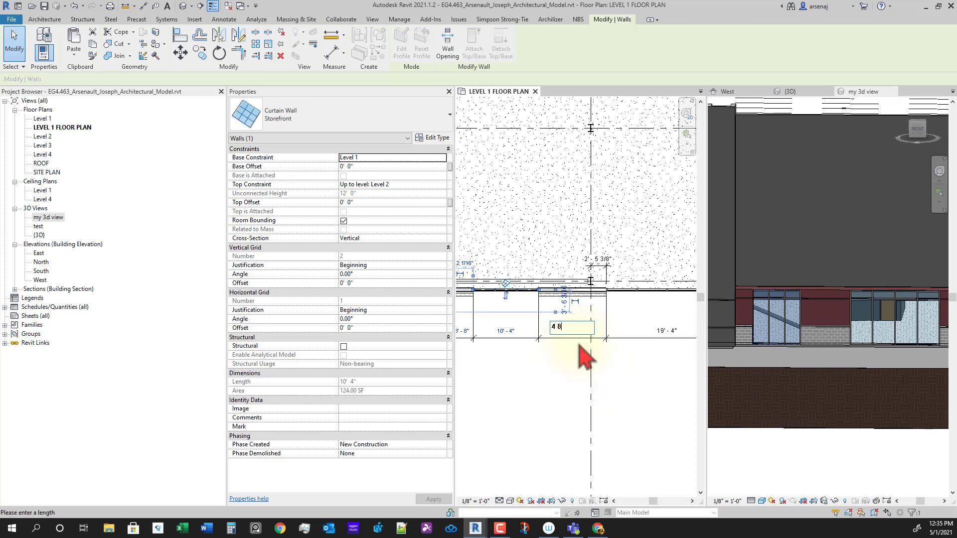
pyautogui.press('Return')
pyautogui.scroll(-1, 578, 411)
pyautogui.moveTo(636, 444); pyautogui.dragTo(617, 418, button='middle')
pyautogui.scroll(-1, 618, 419)
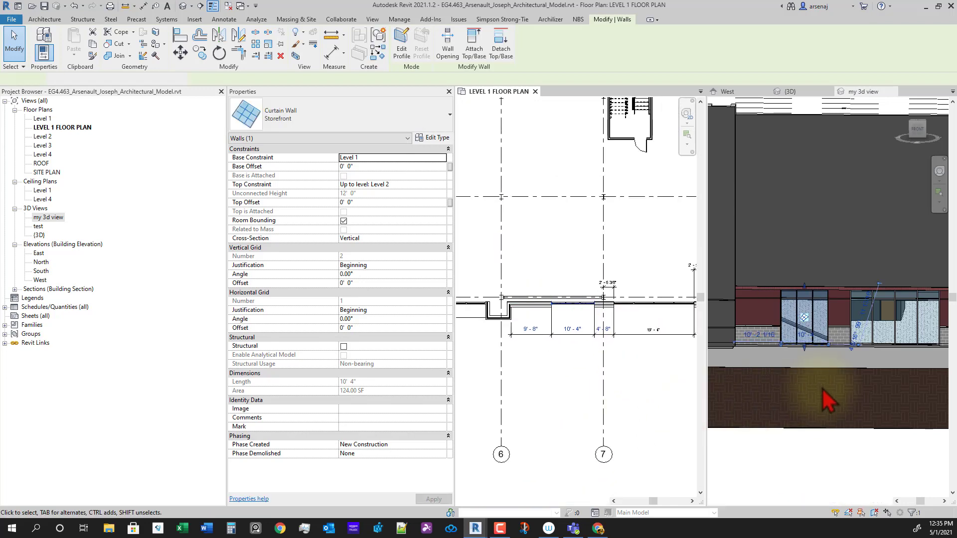
# Examine the repositioned storefront in the 3D facade and review the pier and opening dimensions between grids 6 and 7 in plan.
pyautogui.moveTo(822, 388)
pyautogui.keyDown('shift'); pyautogui.mouseDown(button='middle')
pyautogui.moveTo(894, 421)
pyautogui.moveTo(897, 438)
pyautogui.moveTo(865, 439)
pyautogui.moveTo(914, 410)
pyautogui.moveTo(826, 399)
pyautogui.mouseUp(button='middle'); pyautogui.keyUp('shift')
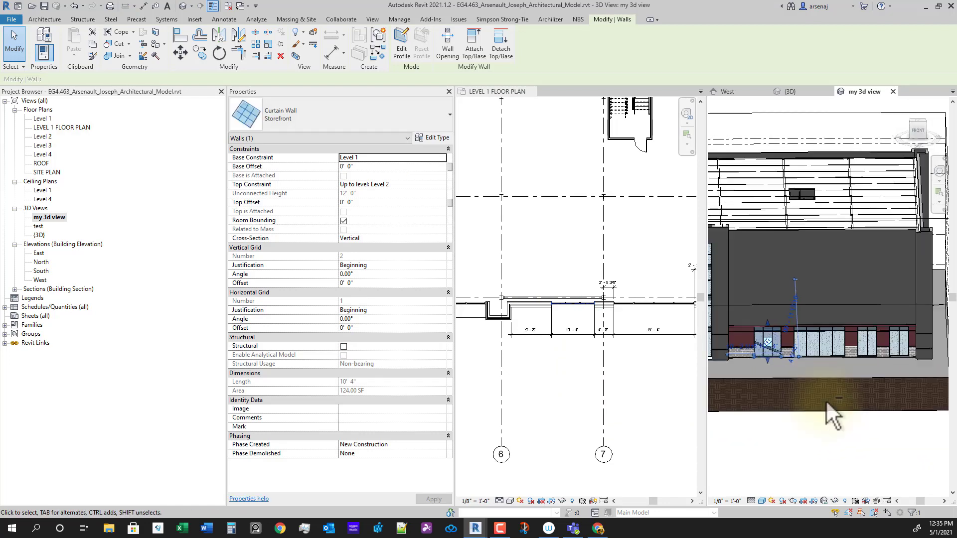
pyautogui.scroll(4, 573, 403)
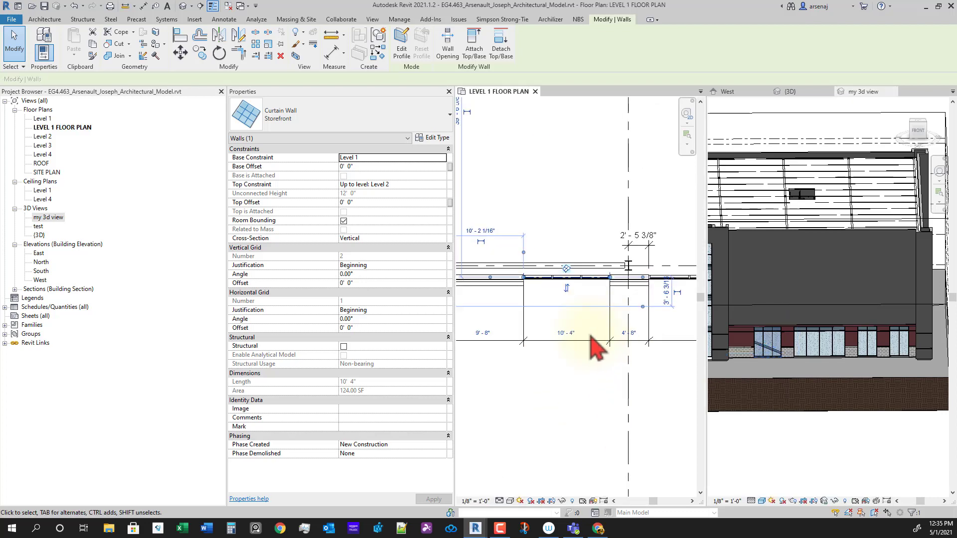
pyautogui.moveTo(643, 411); pyautogui.dragTo(645, 414, button='middle')
pyautogui.scroll(-1, 628, 401)
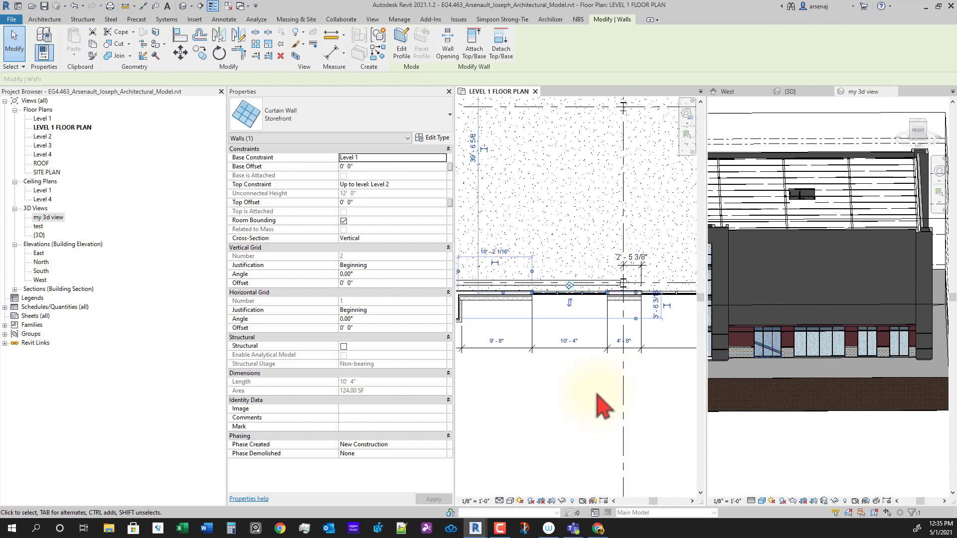
pyautogui.scroll(4, 576, 339)
pyautogui.scroll(-2, 584, 375)
pyautogui.moveTo(609, 402); pyautogui.dragTo(632, 387, button='middle')
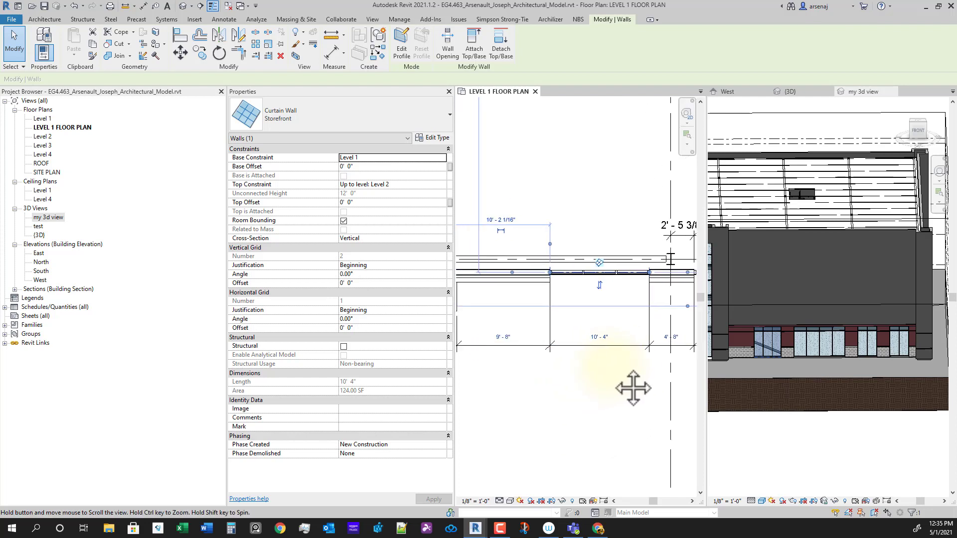
pyautogui.scroll(-1, 620, 364)
pyautogui.scroll(-1, 647, 396)
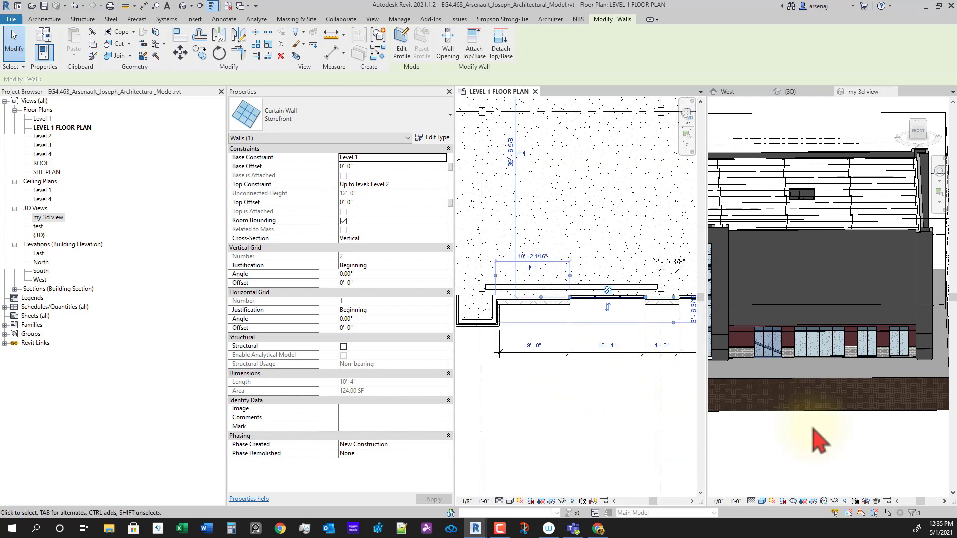
# Examine the pier and opening dimensions on both sides of the new storefront between grids 6 and 7 in plan.
pyautogui.click(811, 434)
pyautogui.moveTo(663, 359); pyautogui.dragTo(619, 362, button='middle')
pyautogui.scroll(1, 618, 358)
pyautogui.scroll(-1, 616, 355)
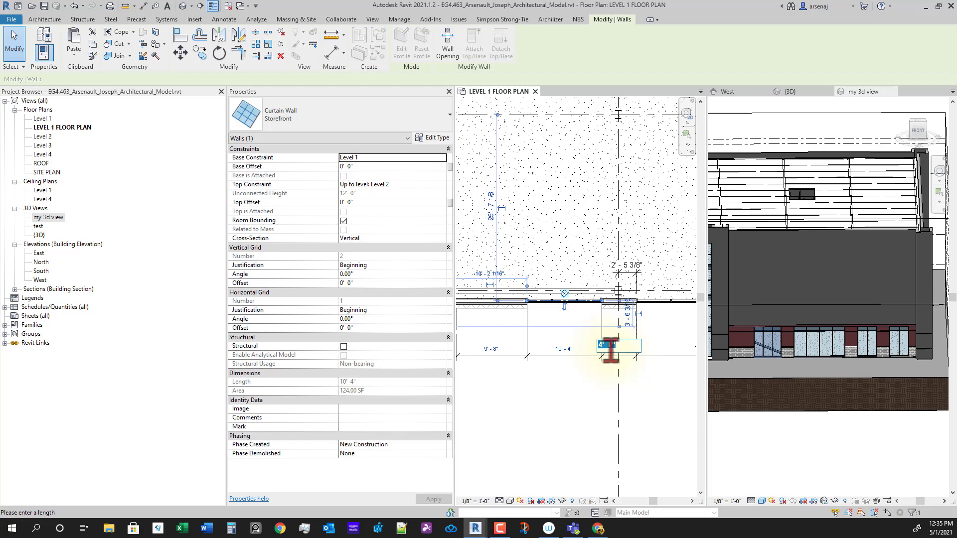
pyautogui.moveTo(571, 402)
pyautogui.mouseDown(button='middle')
pyautogui.moveTo(581, 401)
pyautogui.moveTo(585, 417)
pyautogui.mouseUp(button='middle')
pyautogui.scroll(-1, 590, 389)
pyautogui.scroll(2, 596, 371)
pyautogui.click(585, 366)
pyautogui.scroll(-2, 574, 394)
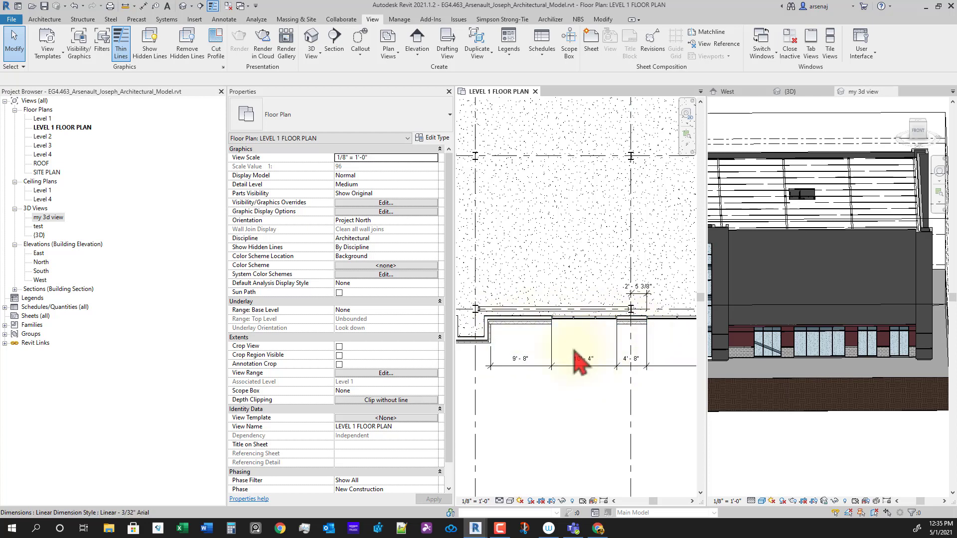
# Move the storefront between grids 6 and 7 by setting the wall pier on its grid 6 side to 4'-4".
pyautogui.click(597, 332)
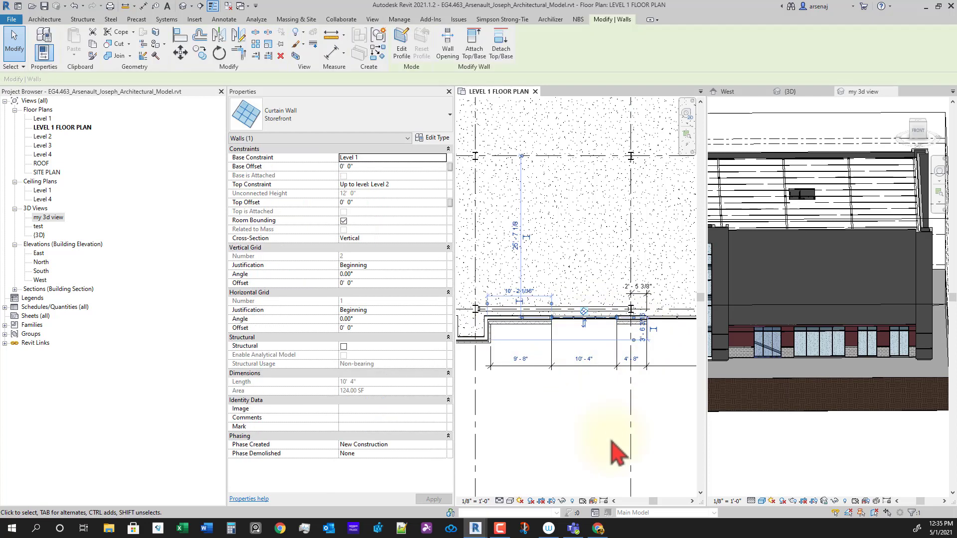
pyautogui.click(519, 357)
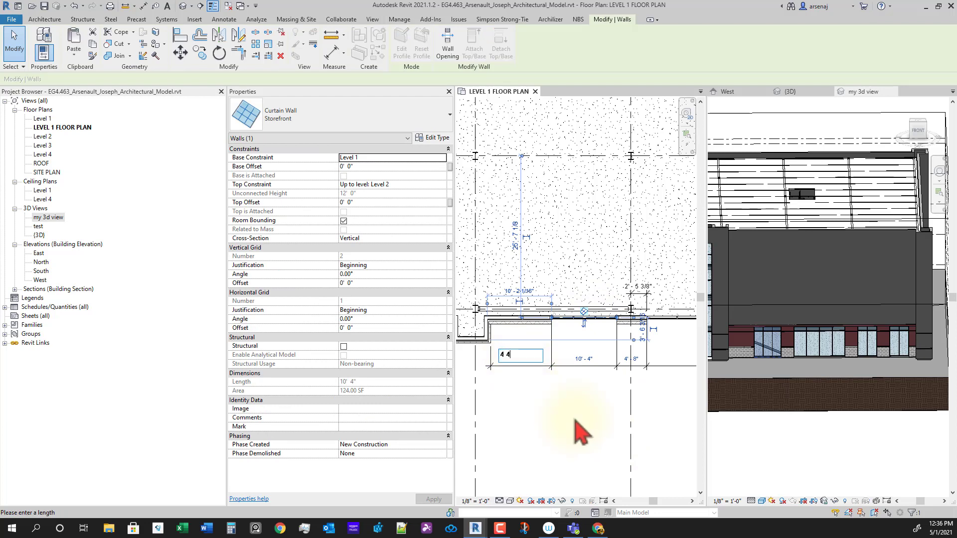
pyautogui.write('4 4')
pyautogui.press('Return')
# Reposition the storefront by setting the wall pier on its grid 6 side to 7'-0".
pyautogui.click(501, 358)
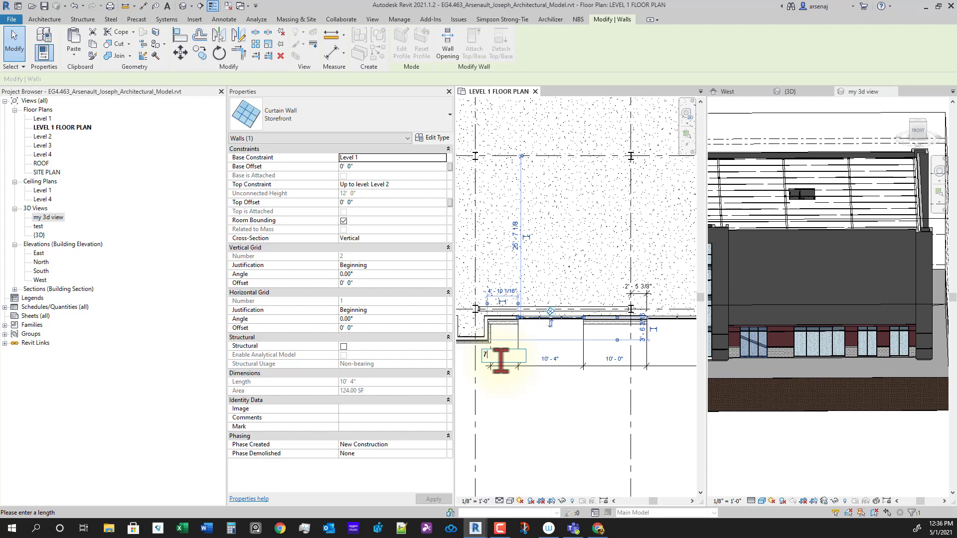
pyautogui.write('7')
pyautogui.press('Return')
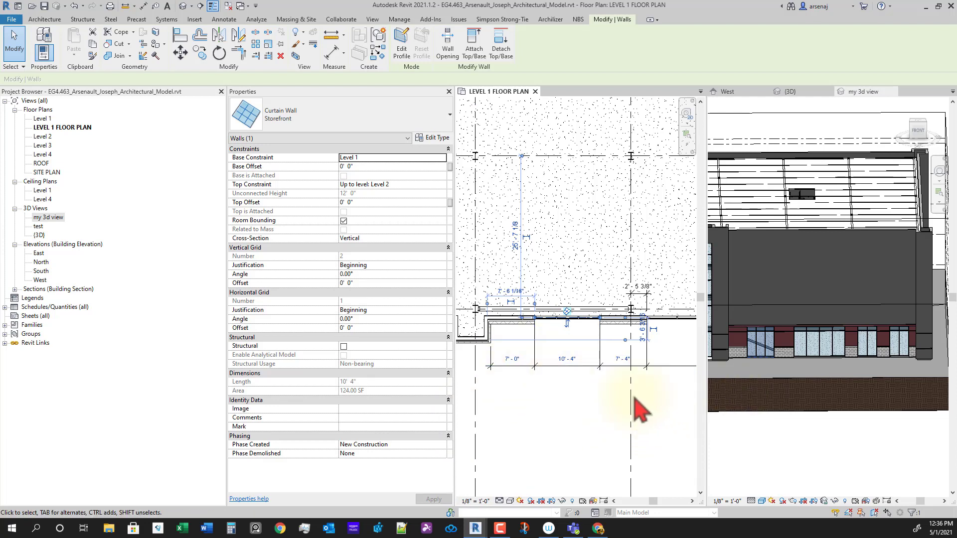
# Set the storefront between grids 6 and 7 to 10'-0" wide and the pier on its grid 6 side to 7'-4".
pyautogui.scroll(2, 572, 379)
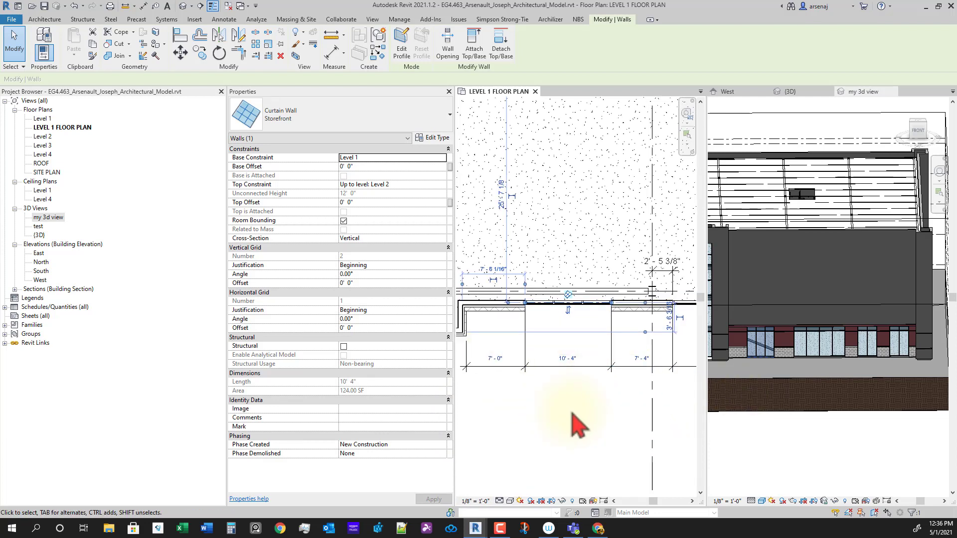
pyautogui.scroll(-1, 601, 350)
pyautogui.moveTo(574, 426); pyautogui.dragTo(581, 369, button='middle')
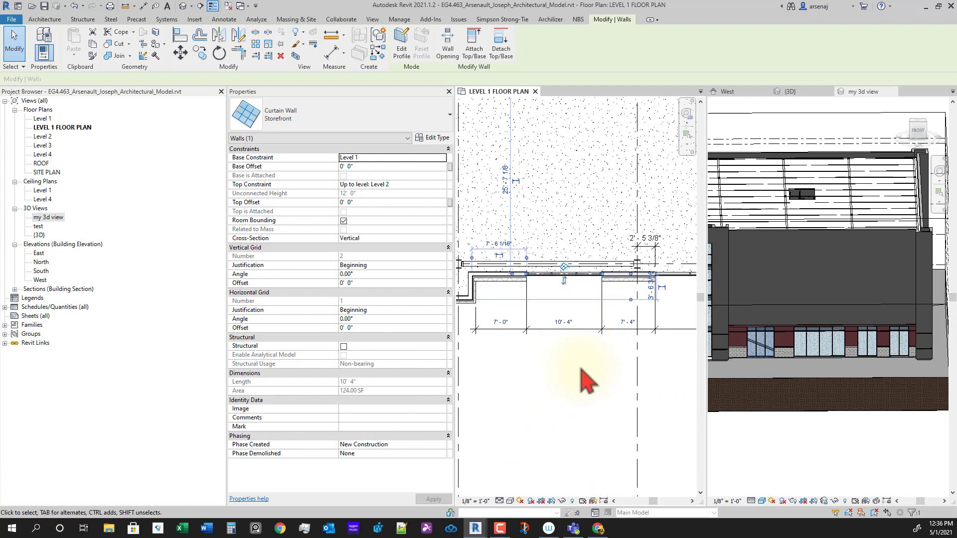
pyautogui.click(572, 330)
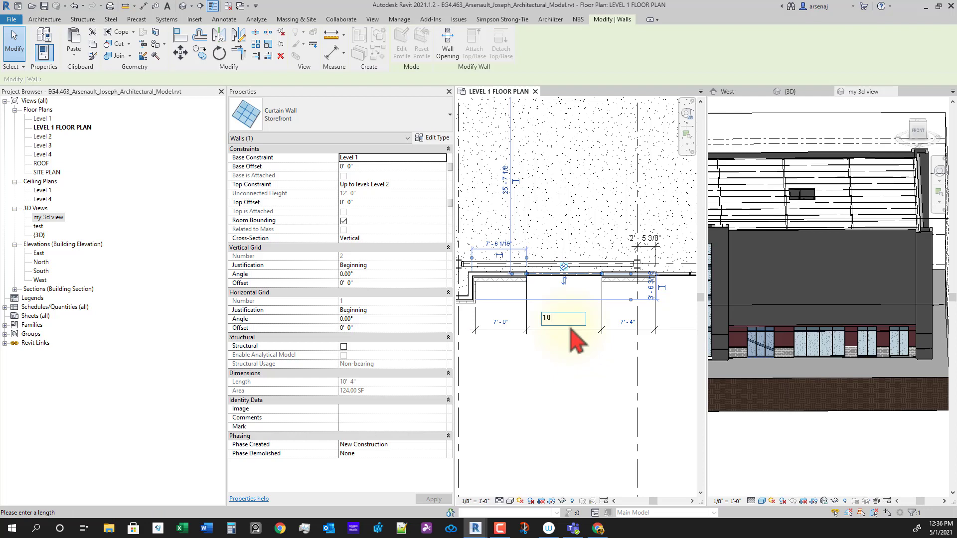
pyautogui.press('Return')
pyautogui.click(500, 321)
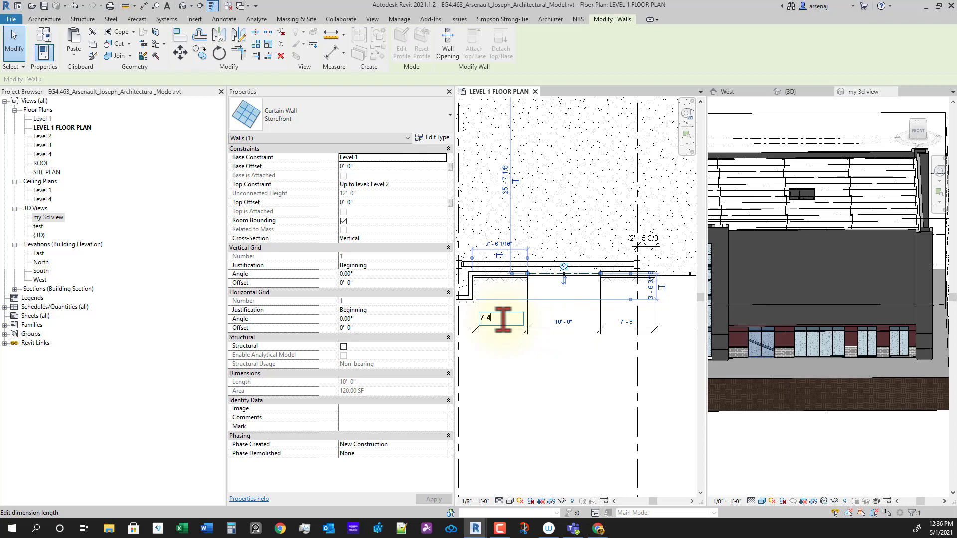
pyautogui.press('Return')
# Examine the resized storefront and its flanking masonry piers in plan and on the 3D facade.
pyautogui.scroll(-2, 578, 394)
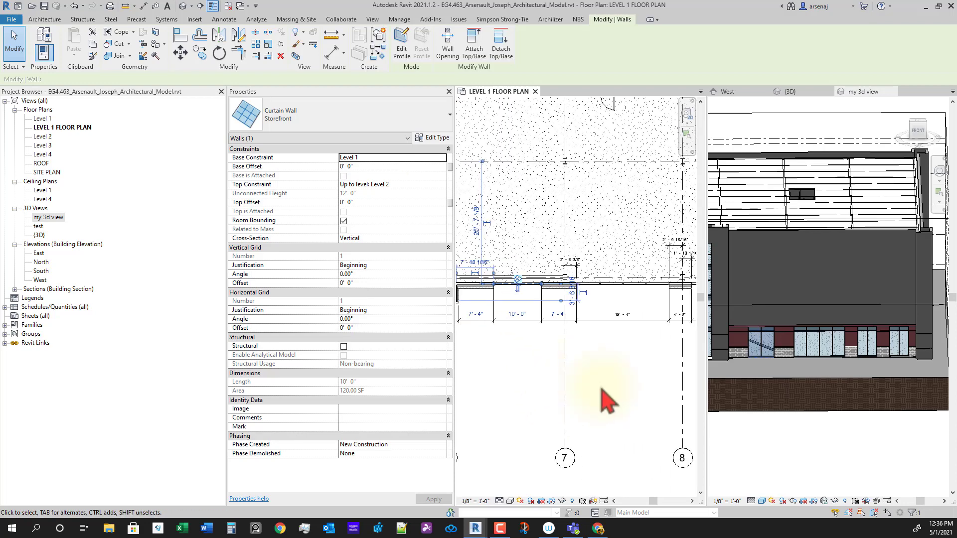
pyautogui.scroll(-1, 580, 390)
pyautogui.keyDown('shift'); pyautogui.moveTo(828, 438); pyautogui.dragTo(819, 253, button='middle'); pyautogui.keyUp('shift')
pyautogui.click(812, 282)
pyautogui.scroll(3, 803, 331)
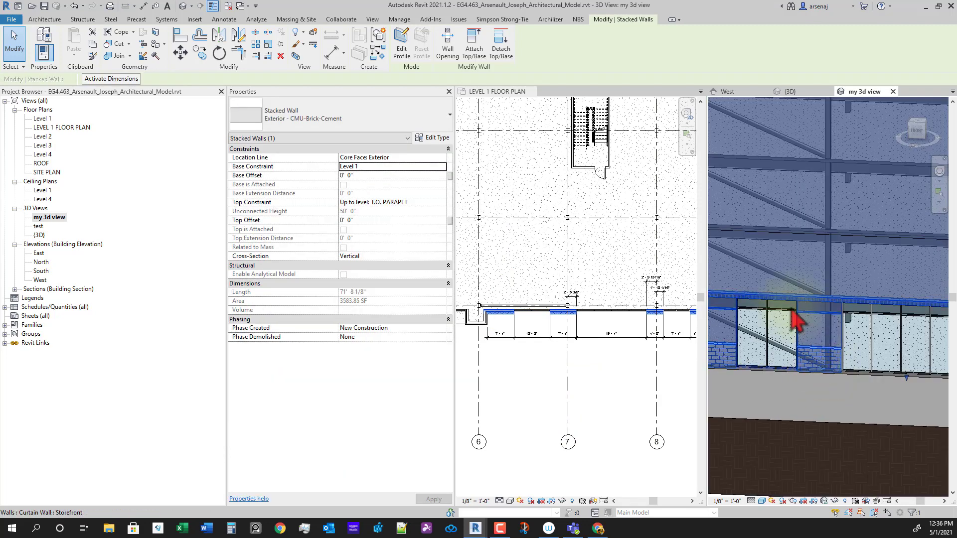
pyautogui.moveTo(791, 317); pyautogui.dragTo(871, 384, button='middle')
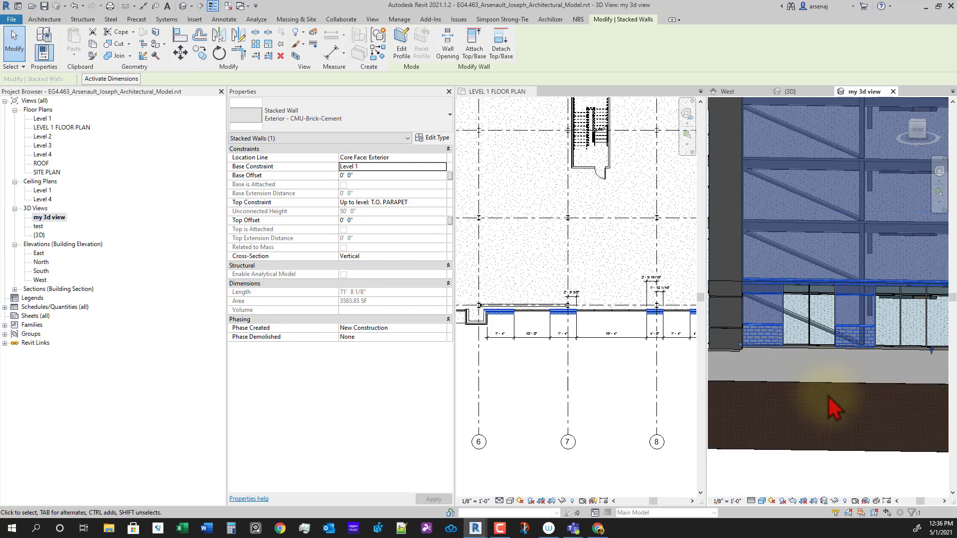
pyautogui.scroll(-2, 830, 411)
pyautogui.keyDown('shift'); pyautogui.moveTo(863, 445); pyautogui.dragTo(875, 447, button='middle'); pyautogui.keyUp('shift')
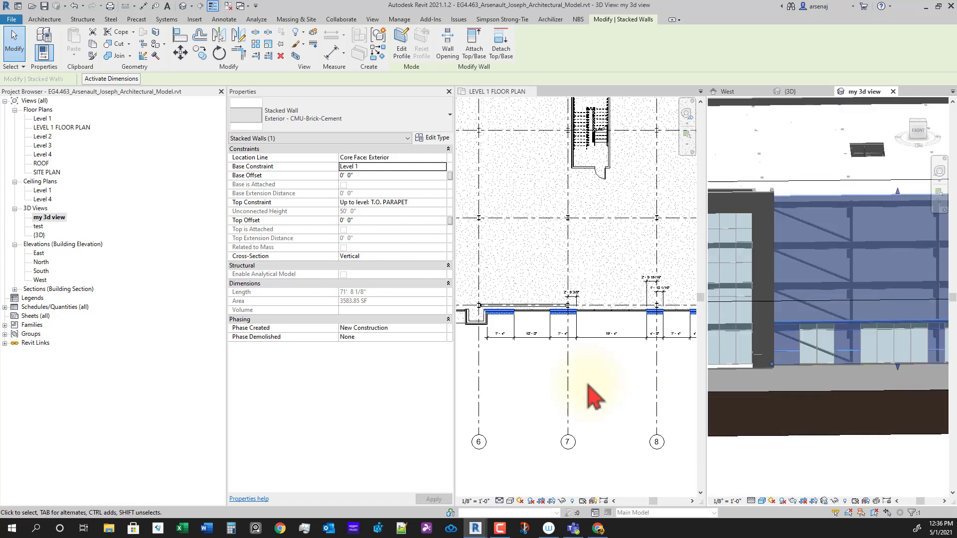
pyautogui.click(533, 406)
pyautogui.scroll(2, 524, 342)
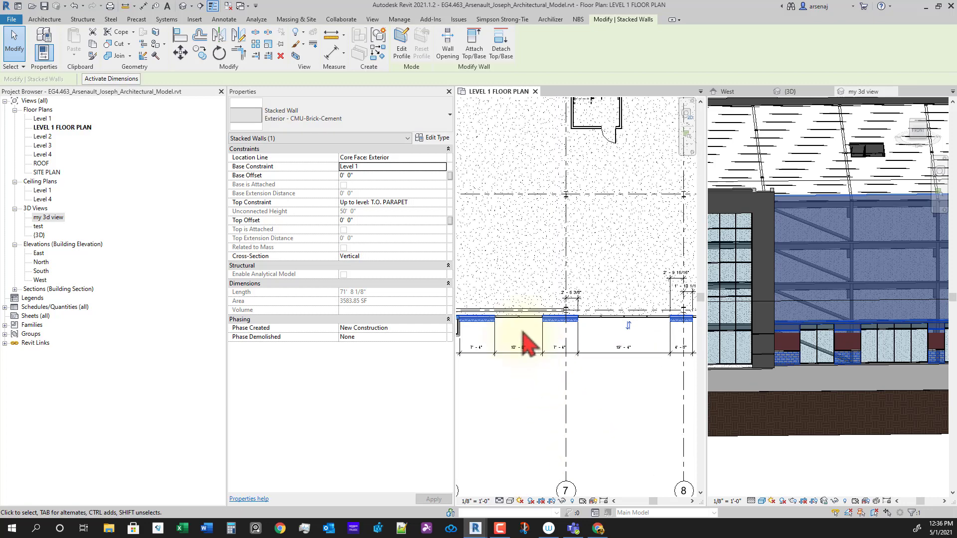
pyautogui.scroll(2, 533, 317)
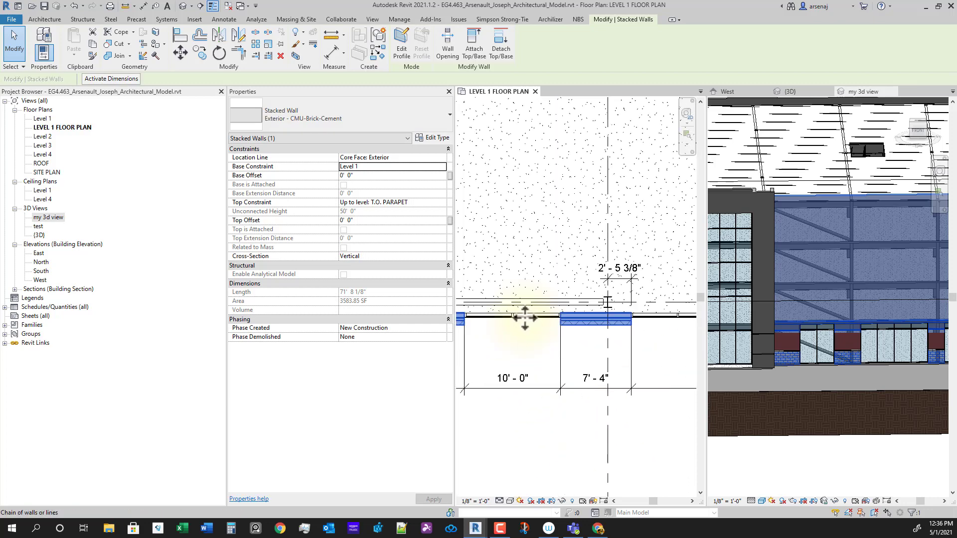
pyautogui.click(533, 333)
pyautogui.moveTo(605, 384); pyautogui.dragTo(613, 331, button='middle')
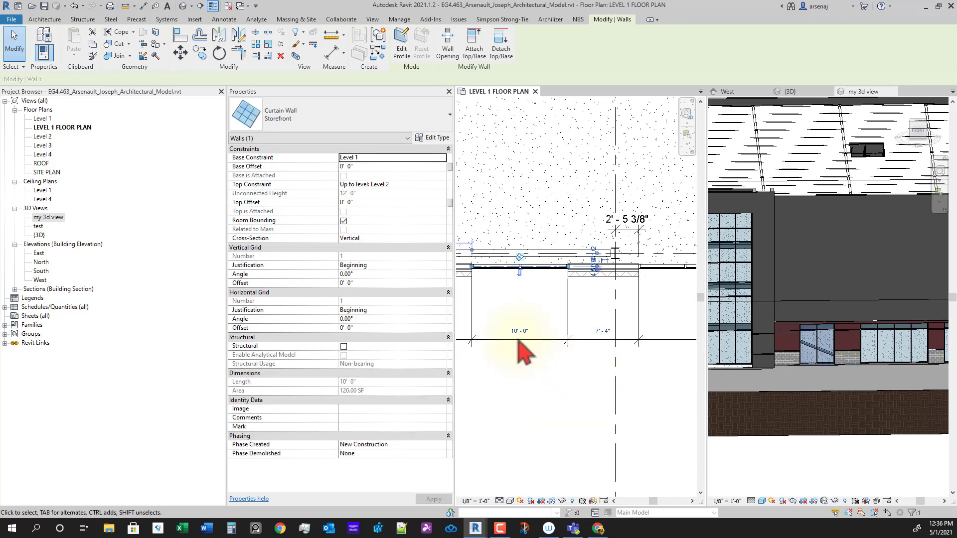
pyautogui.click(518, 328)
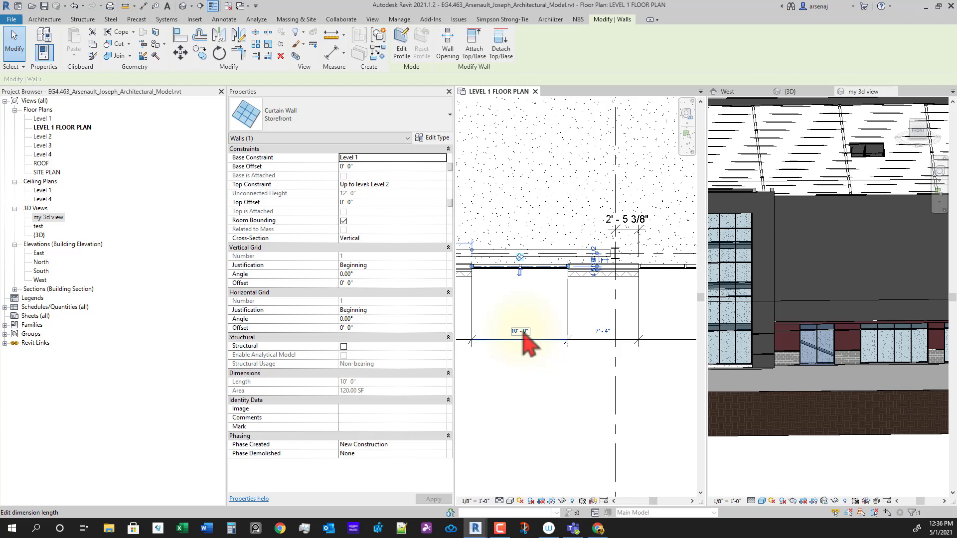
pyautogui.click(521, 331)
pyautogui.press('Return')
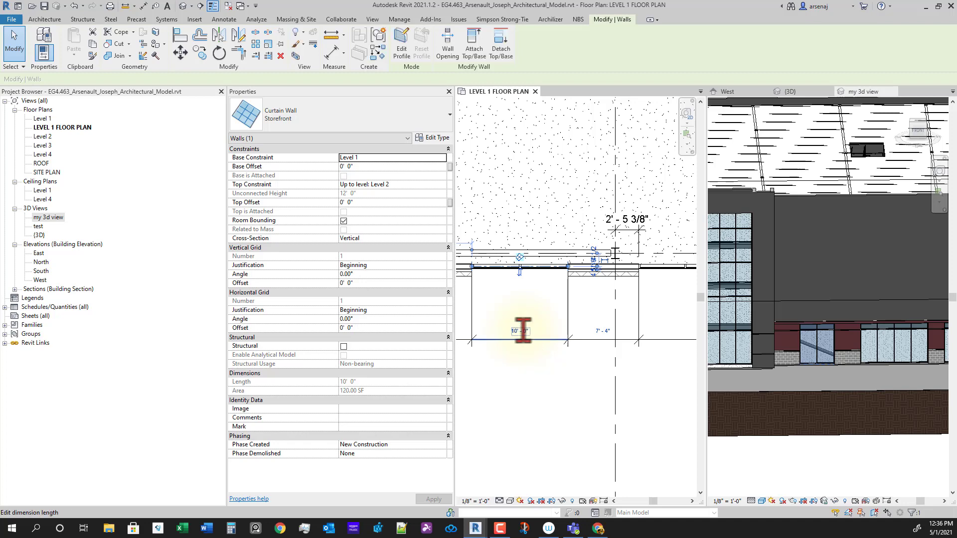
pyautogui.moveTo(551, 409); pyautogui.dragTo(558, 390, button='middle')
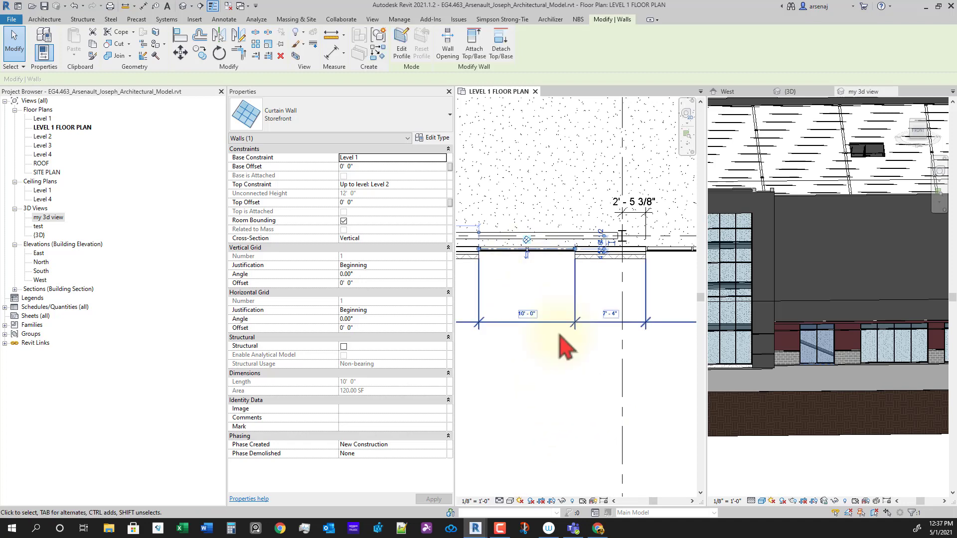
pyautogui.click(559, 334)
pyautogui.moveTo(552, 314); pyautogui.dragTo(574, 330, button='middle')
# Set the width of the storefront between grids 6 and 7 to 7'-4".
pyautogui.click(576, 268)
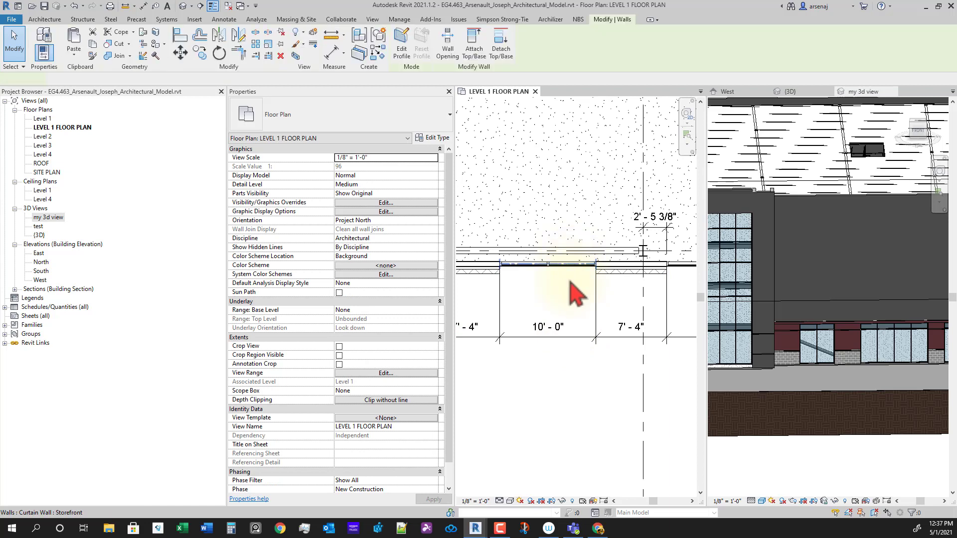
pyautogui.click(556, 328)
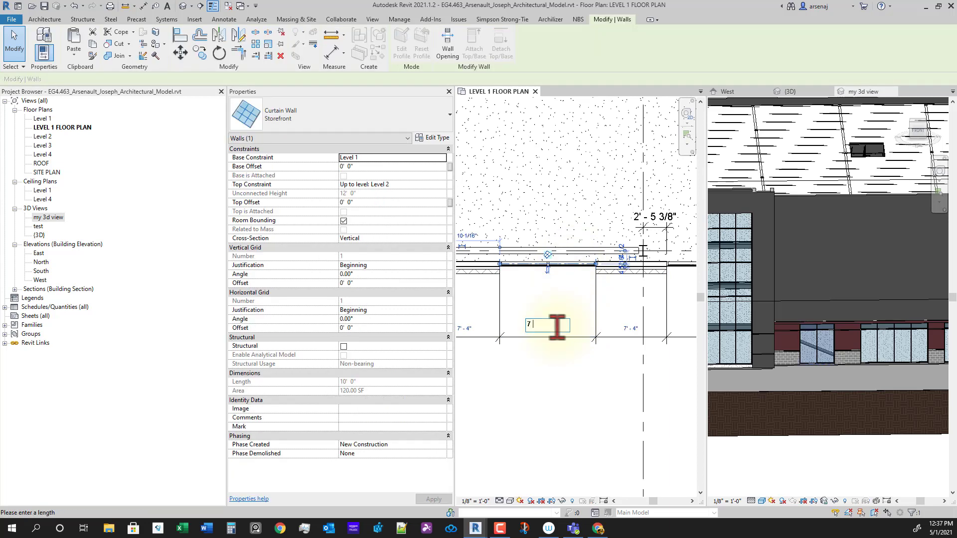
pyautogui.press('Return')
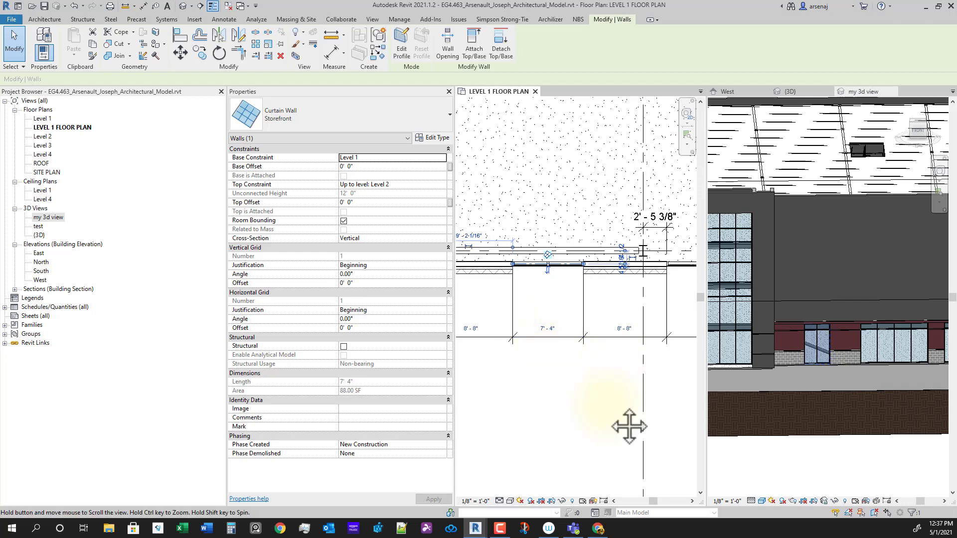
pyautogui.moveTo(628, 426); pyautogui.dragTo(627, 438, button='middle')
pyautogui.scroll(-1, 631, 421)
pyautogui.click(568, 453)
# Examine the narrowed storefront and the piers beside it in 3D, and compare them with the dimension string between grids 6 and 8.
pyautogui.moveTo(568, 379); pyautogui.dragTo(554, 357, button='middle')
pyautogui.scroll(-2, 553, 356)
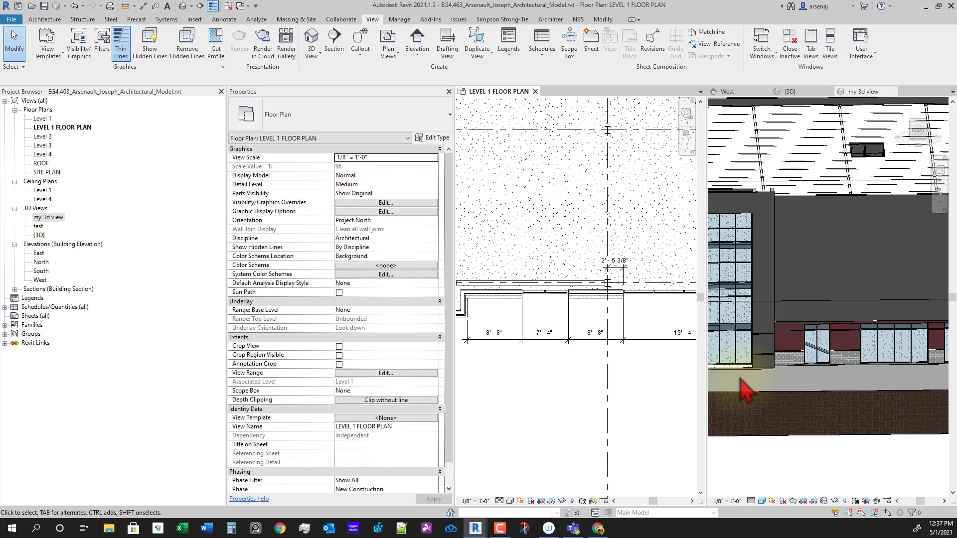
pyautogui.scroll(-1, 817, 382)
pyautogui.scroll(2, 839, 370)
pyautogui.click(846, 384)
pyautogui.scroll(4, 865, 394)
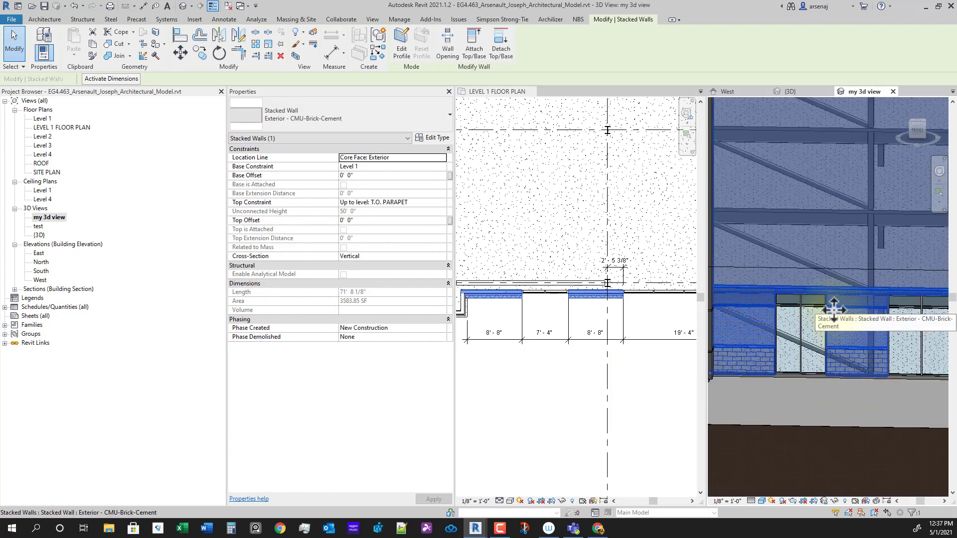
pyautogui.moveTo(878, 376); pyautogui.dragTo(914, 387, button='middle')
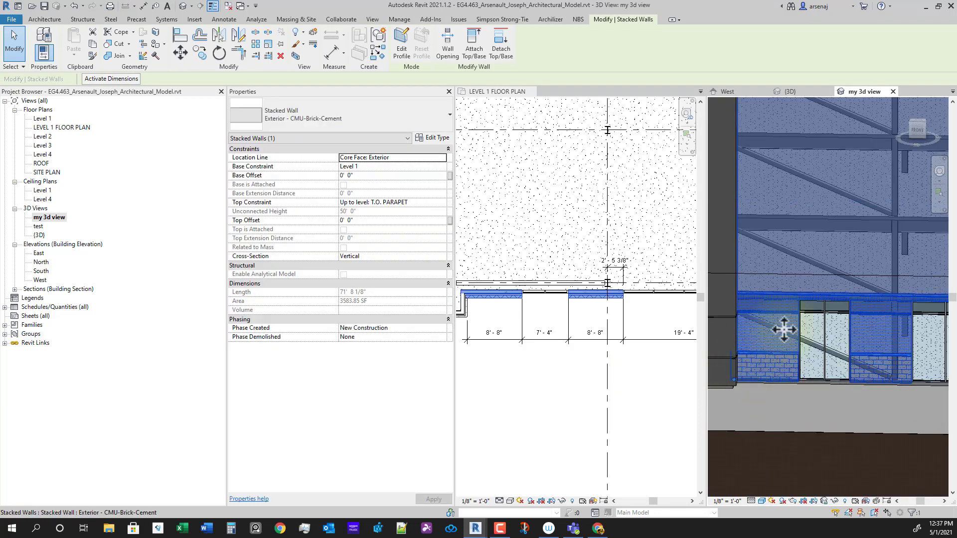
pyautogui.scroll(-3, 598, 407)
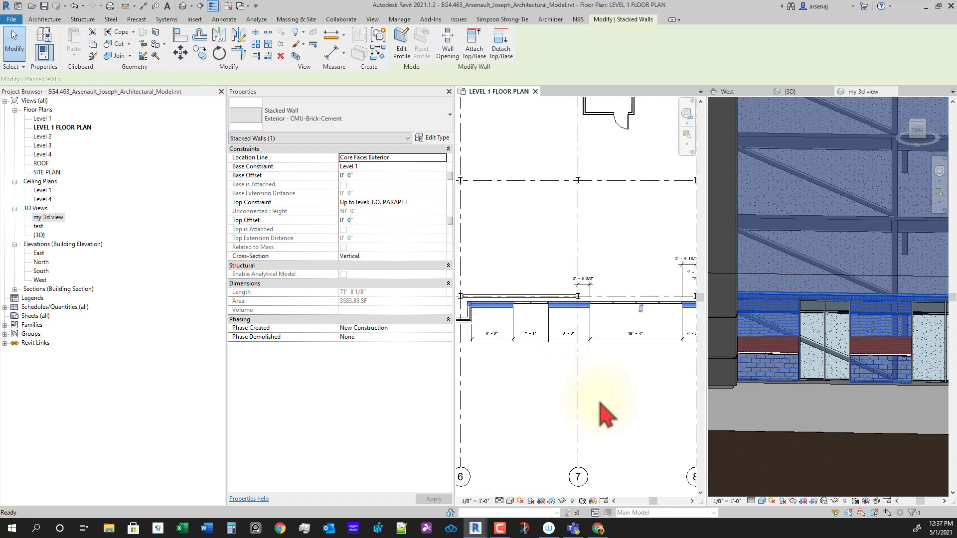
pyautogui.moveTo(605, 410); pyautogui.dragTo(608, 416, button='middle')
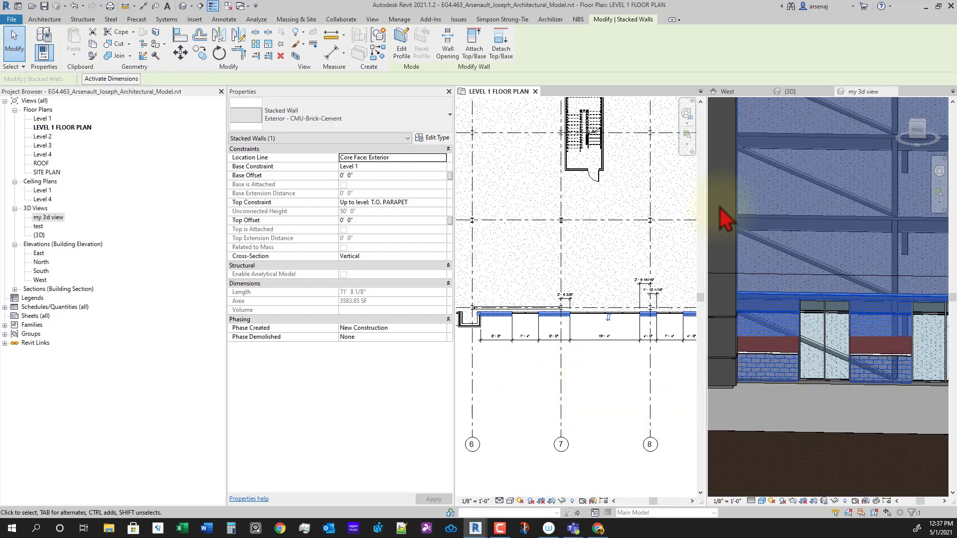
# Inspect the brick and block coursing at the storefront jambs along grids 6 to 9 in the West elevation.
pyautogui.click(737, 92)
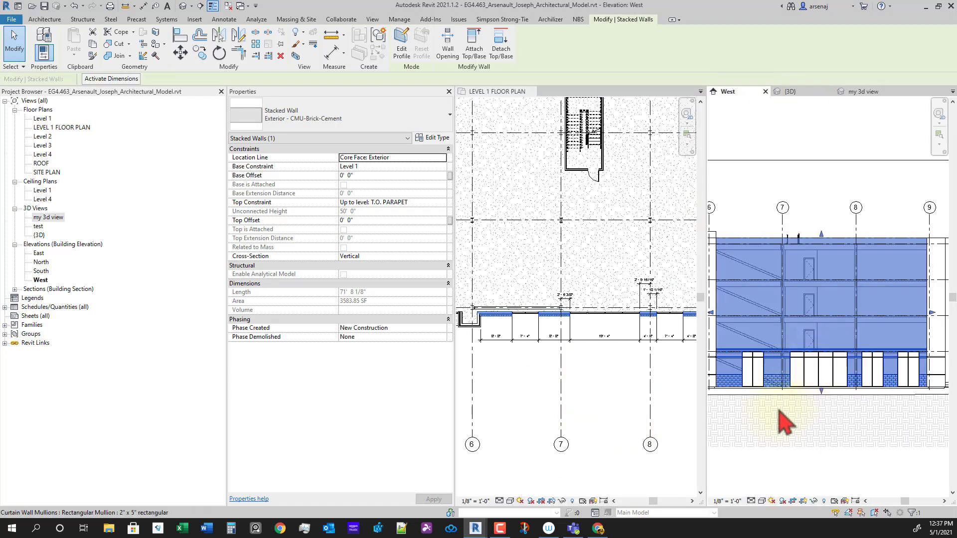
pyautogui.click(810, 410)
pyautogui.scroll(6, 813, 401)
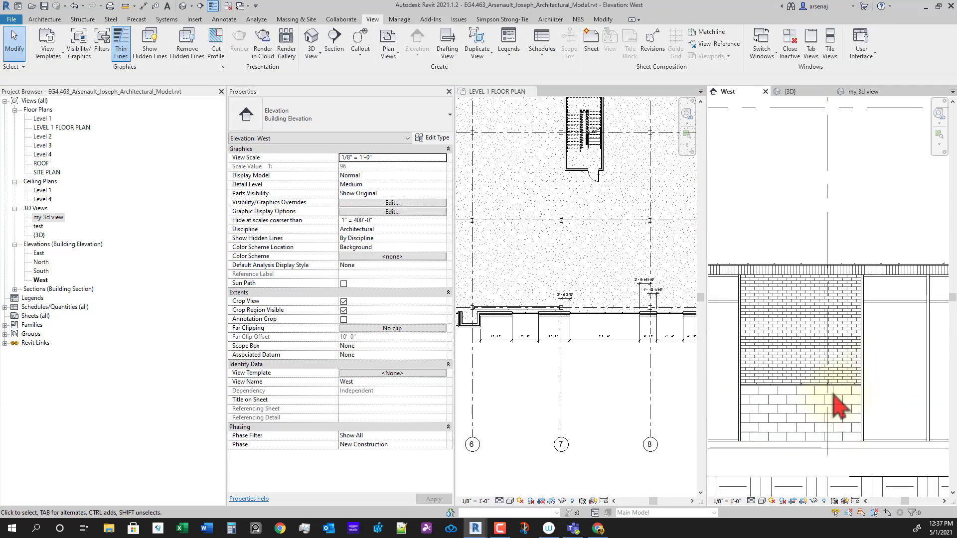
pyautogui.moveTo(834, 456); pyautogui.dragTo(926, 409, button='middle')
pyautogui.scroll(-1, 922, 409)
pyautogui.moveTo(787, 419); pyautogui.dragTo(867, 409, button='middle')
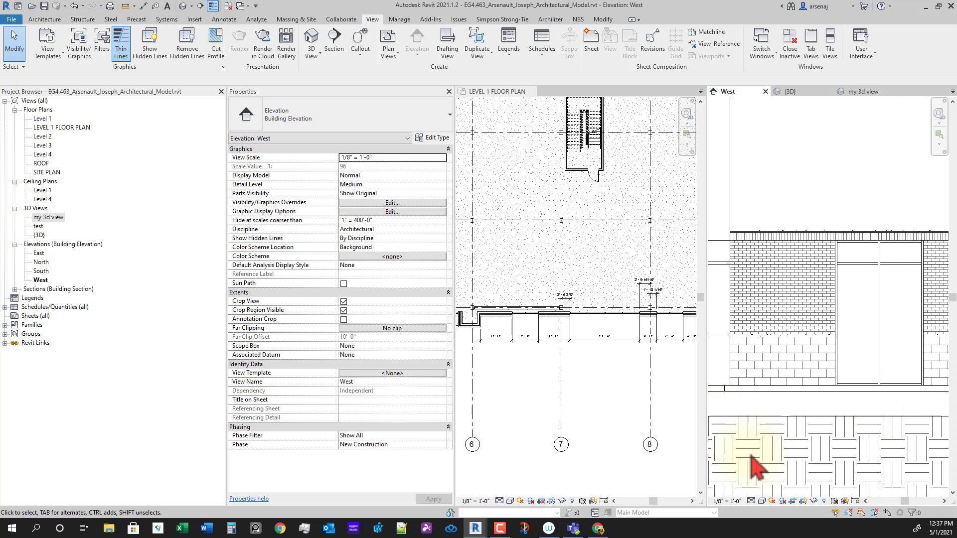
pyautogui.moveTo(897, 373); pyautogui.dragTo(792, 391, button='middle')
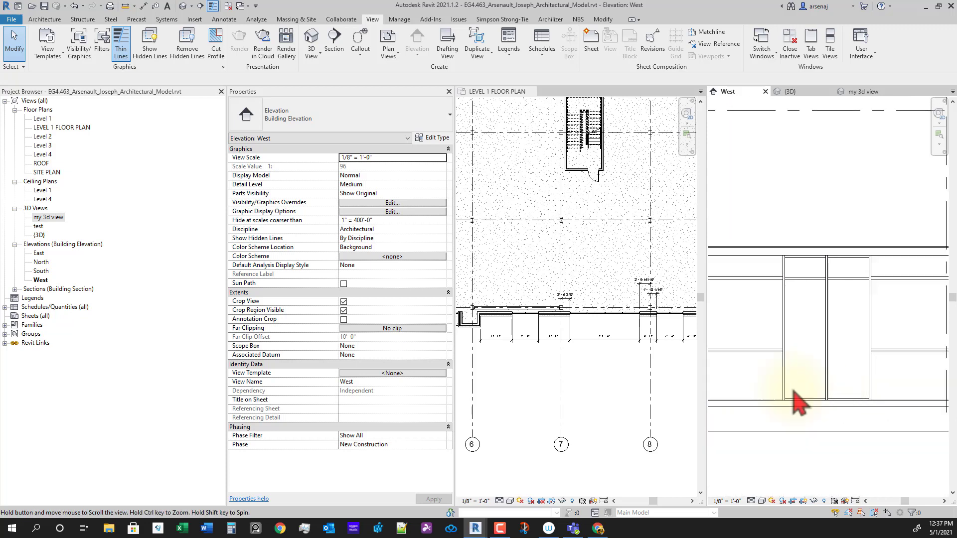
pyautogui.scroll(-1, 793, 398)
pyautogui.moveTo(862, 420)
pyautogui.mouseDown(button='middle')
pyautogui.moveTo(854, 440)
pyautogui.moveTo(785, 379)
pyautogui.mouseUp(button='middle')
pyautogui.scroll(-1, 859, 408)
pyautogui.scroll(2, 884, 374)
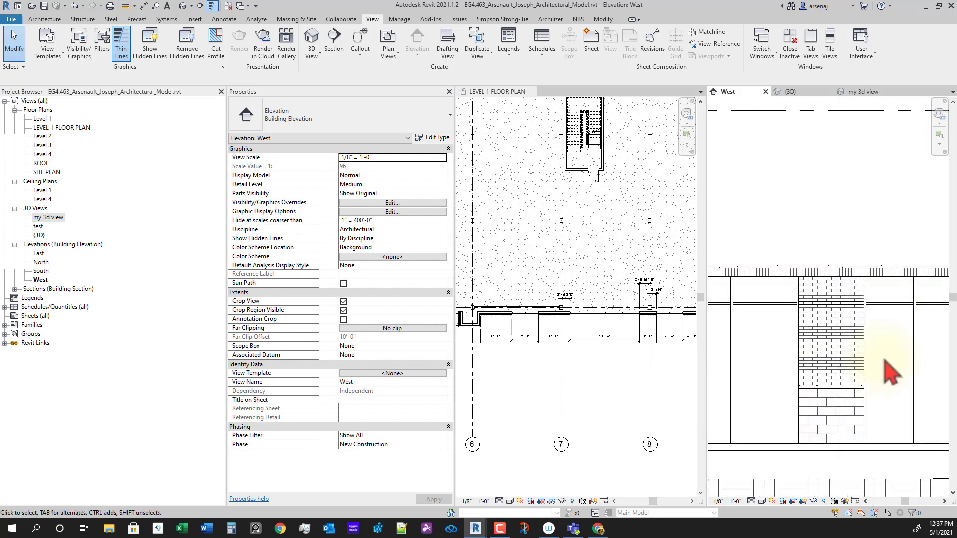
pyautogui.scroll(-1, 884, 361)
pyautogui.moveTo(892, 413)
pyautogui.mouseDown(button='middle')
pyautogui.moveTo(812, 373)
pyautogui.moveTo(904, 414)
pyautogui.moveTo(813, 395)
pyautogui.mouseUp(button='middle')
pyautogui.scroll(-2, 817, 379)
pyautogui.scroll(-1, 815, 397)
pyautogui.moveTo(866, 428); pyautogui.dragTo(822, 418, button='middle')
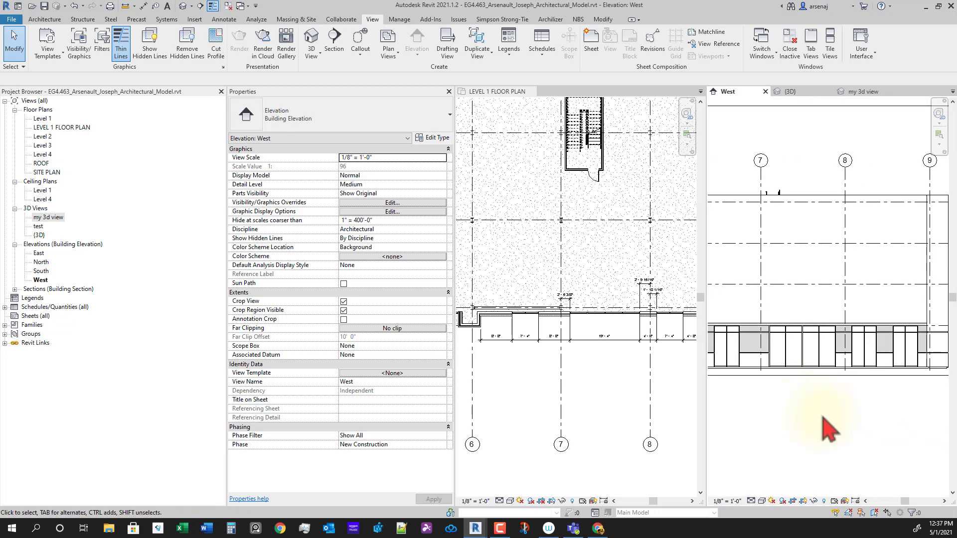
pyautogui.click(642, 442)
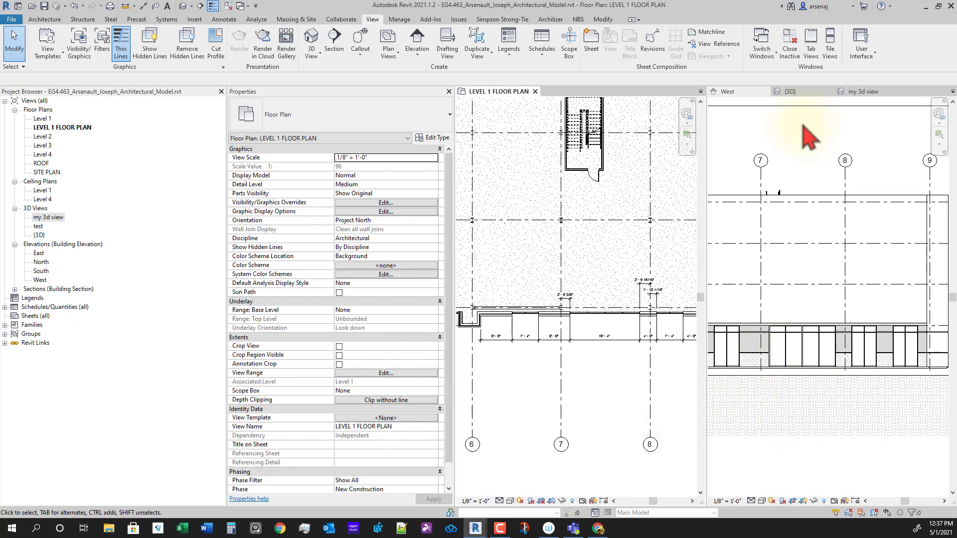
# Examine the ground-floor storefronts in my 3d view, looking closely at the mullions of the wide storefront between grids 7 and 8.
pyautogui.click(858, 92)
pyautogui.click(794, 392)
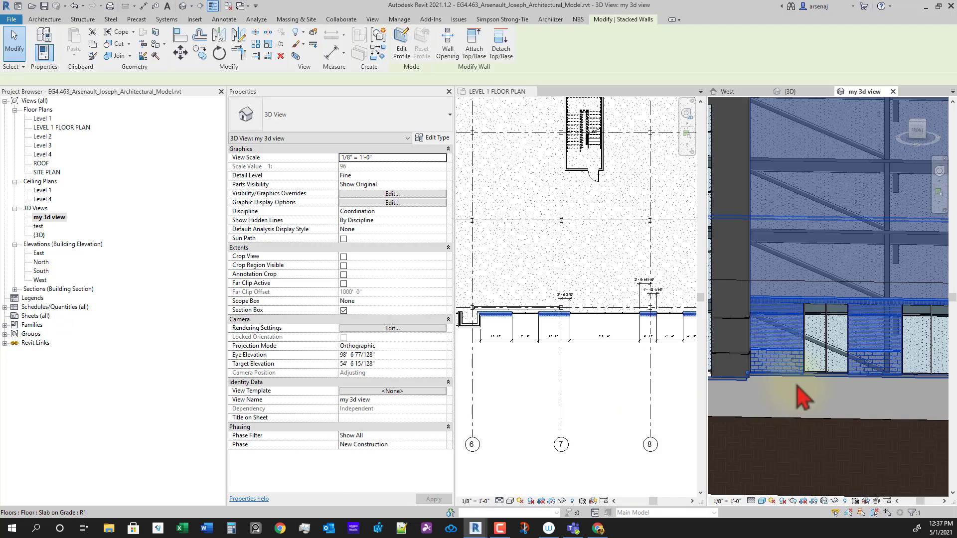
pyautogui.keyDown('shift'); pyautogui.moveTo(797, 394); pyautogui.dragTo(840, 429, button='middle'); pyautogui.keyUp('shift')
pyautogui.scroll(-1, 783, 402)
pyautogui.click(835, 473)
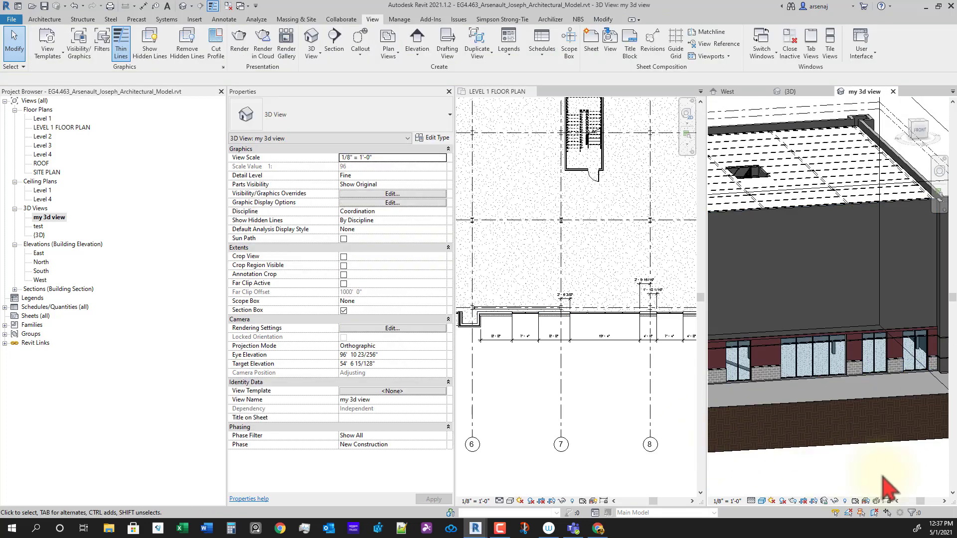
pyautogui.keyDown('shift'); pyautogui.moveTo(882, 491); pyautogui.dragTo(849, 388, button='middle'); pyautogui.keyUp('shift')
pyautogui.click(864, 352)
pyautogui.scroll(5, 811, 270)
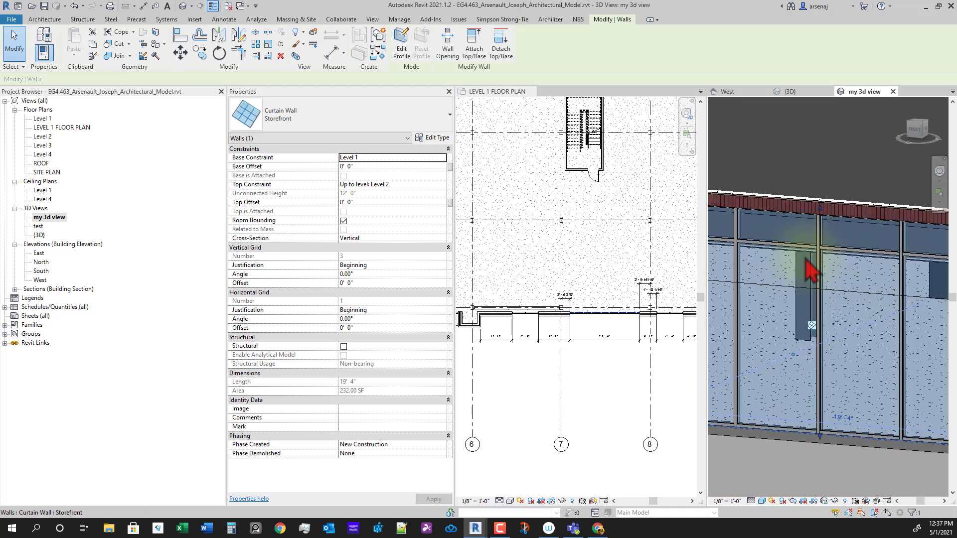
pyautogui.keyDown('shift'); pyautogui.moveTo(811, 301); pyautogui.dragTo(856, 359, button='middle'); pyautogui.keyUp('shift')
pyautogui.scroll(-2, 832, 283)
pyautogui.moveTo(857, 399); pyautogui.dragTo(830, 410, button='middle')
pyautogui.click(820, 405)
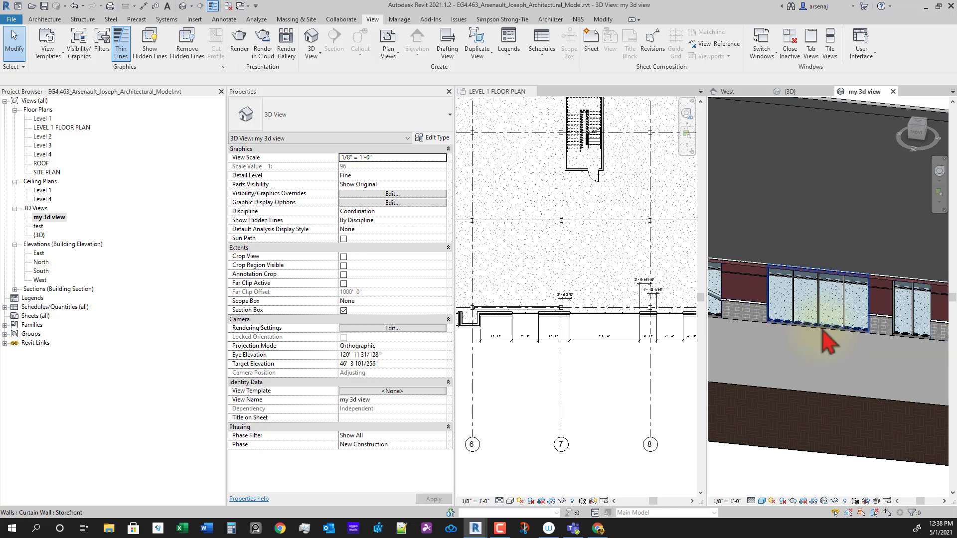
# Set the horizontal grid spacing of the Storefront curtain wall type to 9' 0".
pyautogui.click(823, 332)
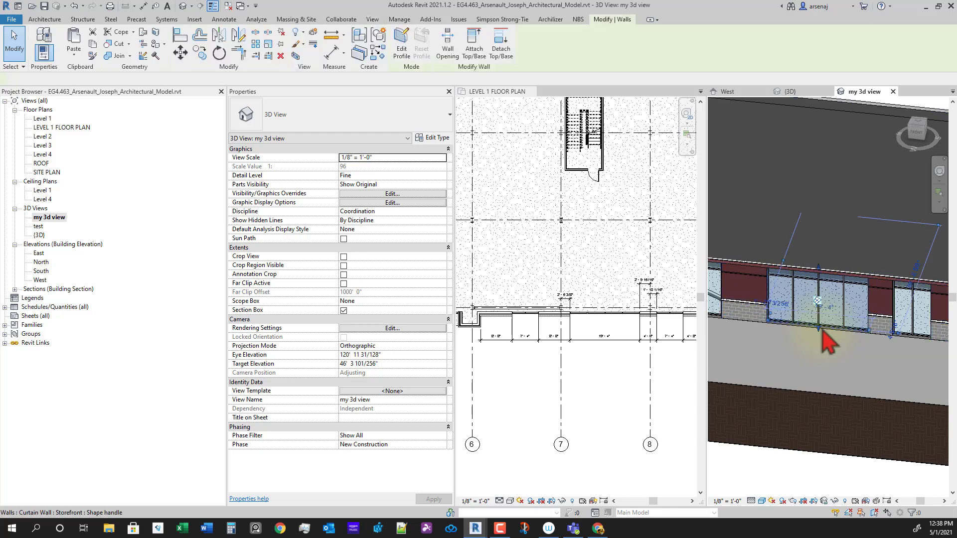
pyautogui.click(433, 139)
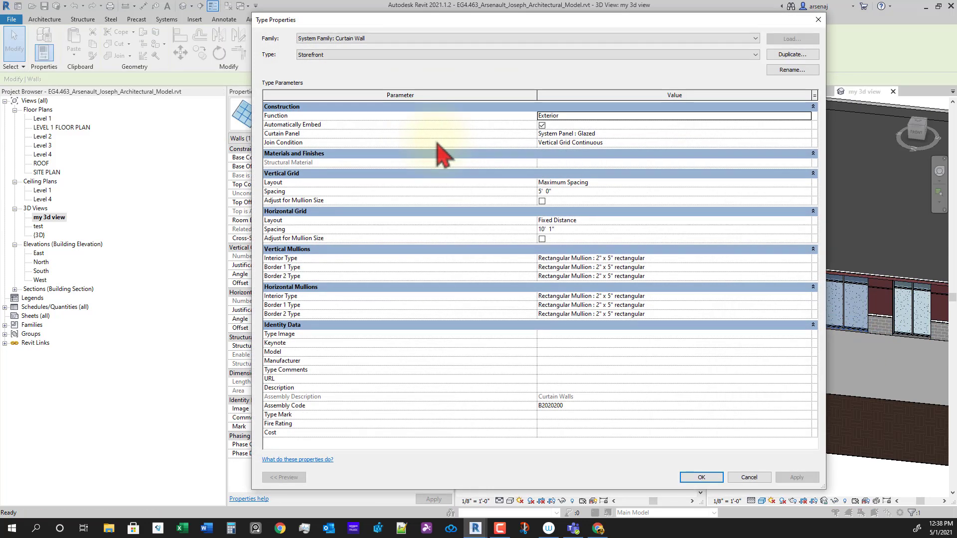
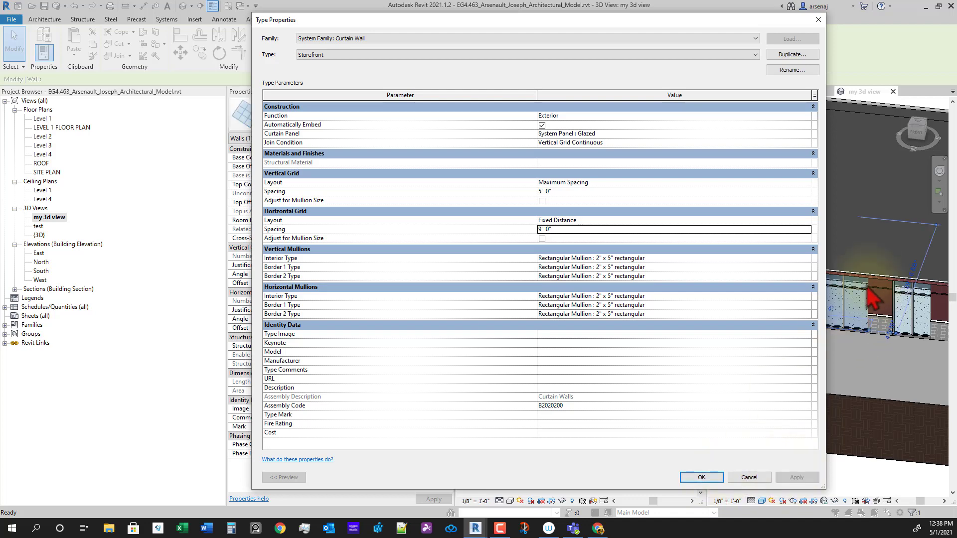
pyautogui.click(704, 482)
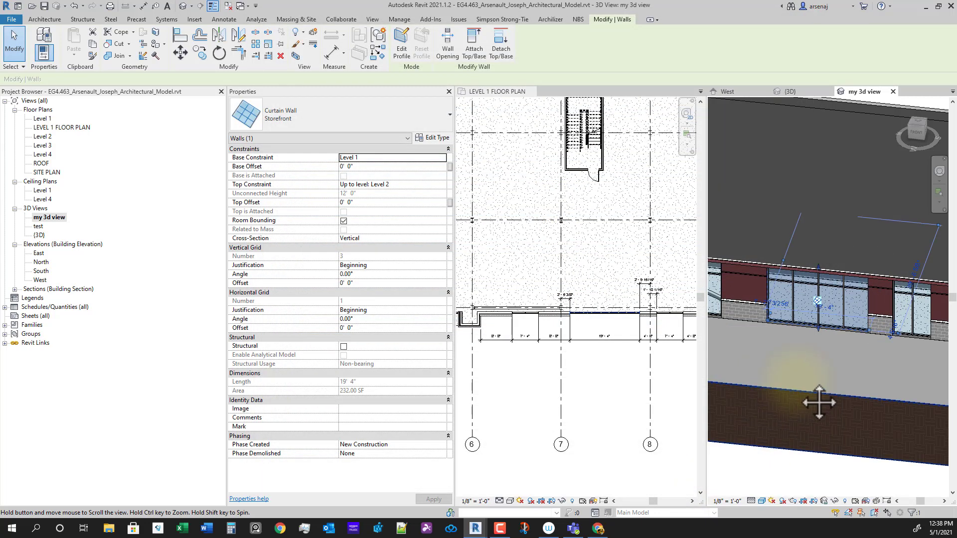
# Check the horizontal mullions of the tall multi-storey curtain wall beside the brick storefronts in 3D.
pyautogui.moveTo(818, 402); pyautogui.dragTo(922, 383, button='middle')
pyautogui.scroll(-4, 849, 359)
pyautogui.scroll(6, 803, 308)
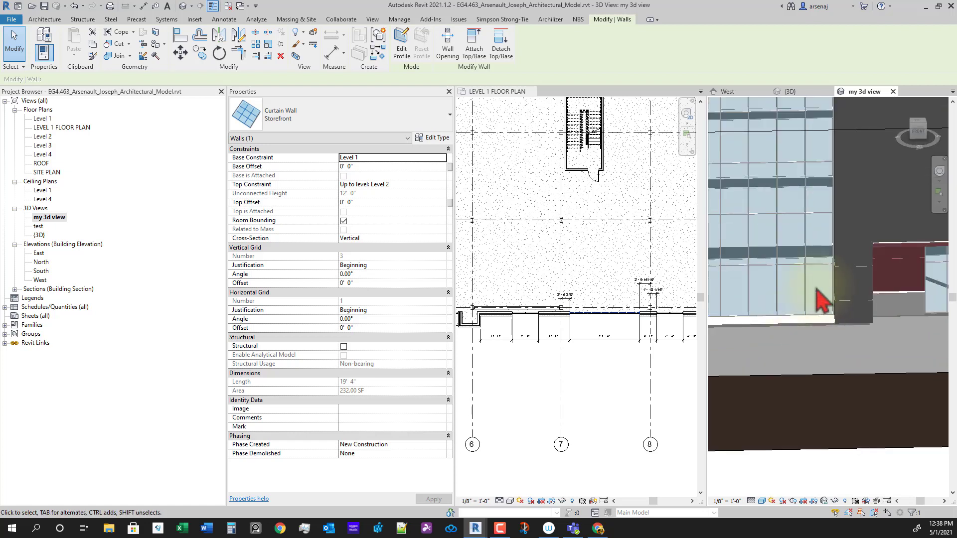
pyautogui.click(817, 267)
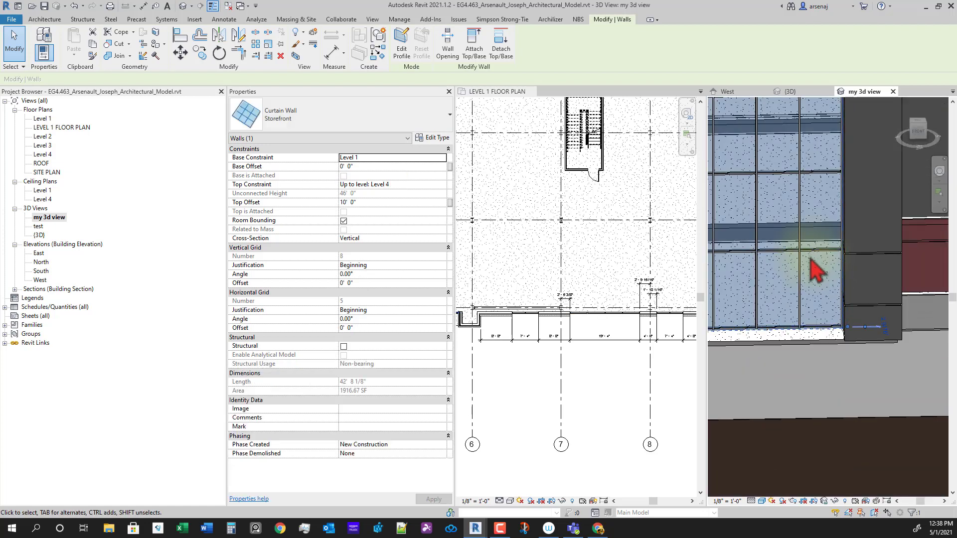
pyautogui.scroll(-3, 804, 282)
pyautogui.keyDown('shift'); pyautogui.moveTo(866, 338); pyautogui.dragTo(876, 339, button='middle'); pyautogui.keyUp('shift')
# Inspect the storefront transom line against the brick and block coursing around grids 7 to 8 in the West elevation.
pyautogui.click(757, 91)
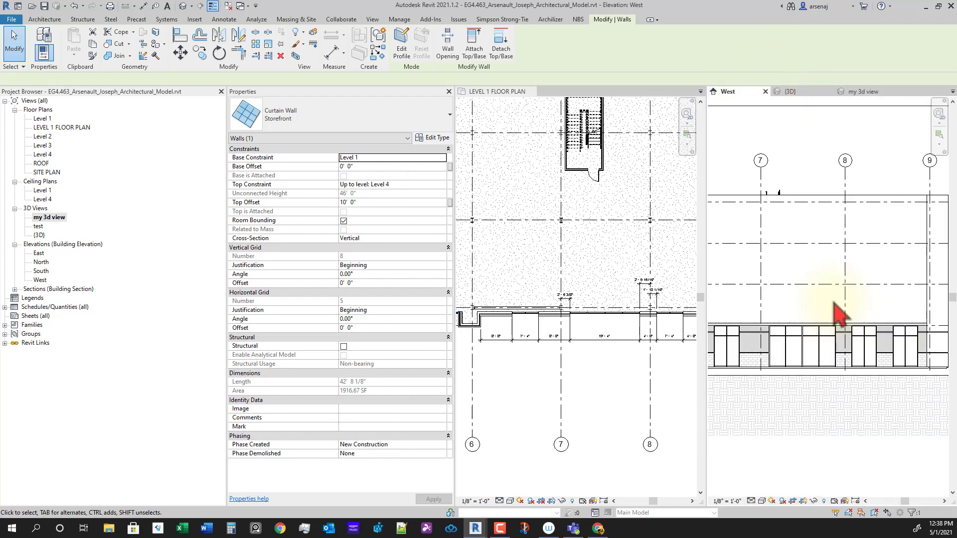
pyautogui.click(817, 366)
pyautogui.scroll(4, 825, 377)
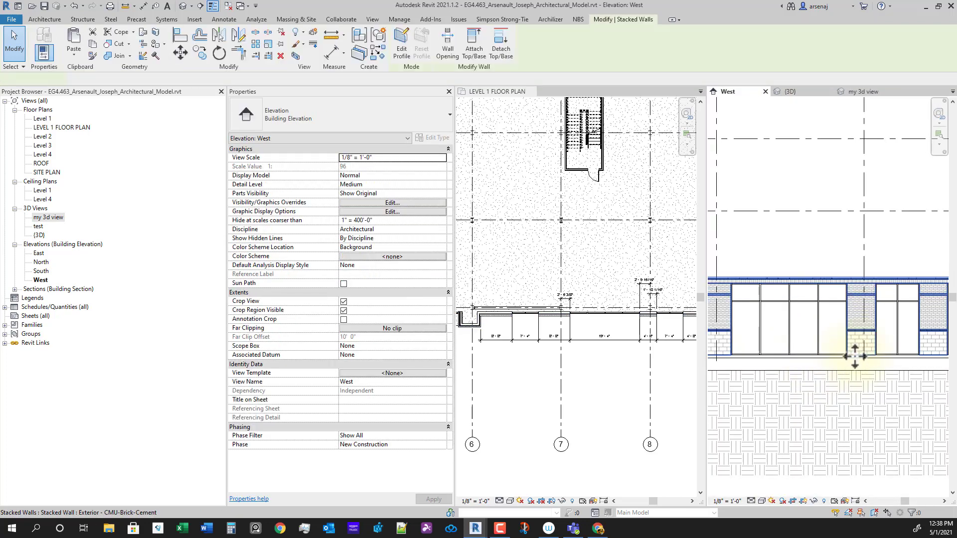
pyautogui.press('Escape')
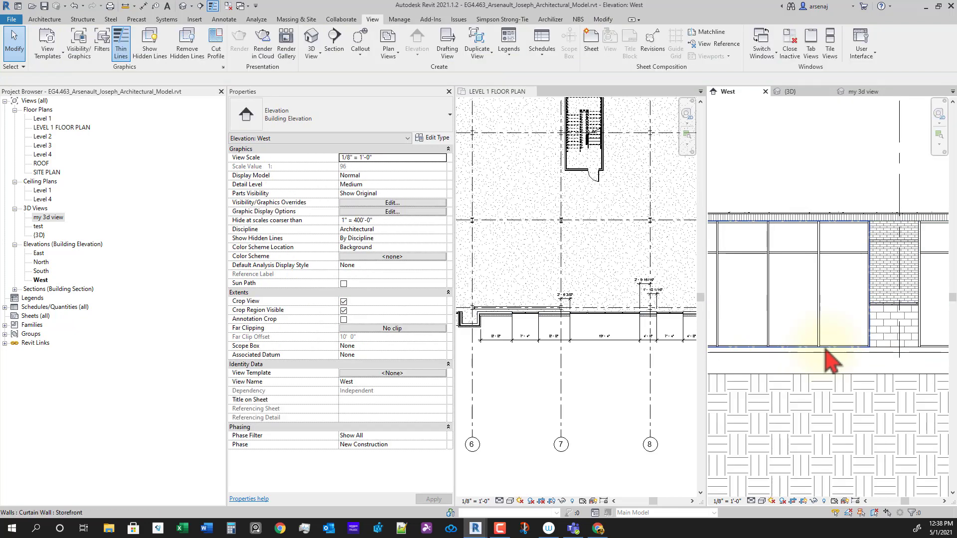
pyautogui.click(829, 361)
pyautogui.moveTo(826, 347); pyautogui.dragTo(840, 362, button='middle')
pyautogui.press('Escape')
pyautogui.scroll(-6, 831, 379)
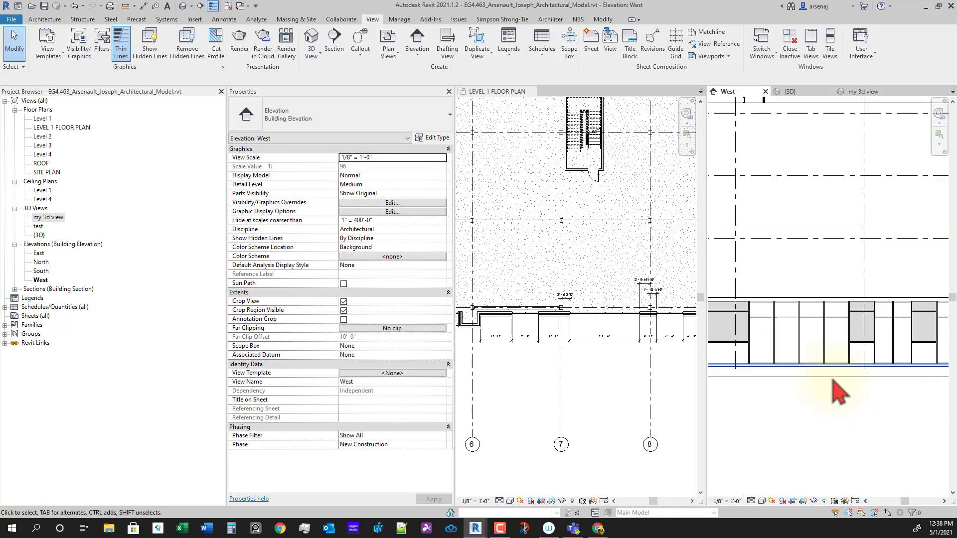
pyautogui.scroll(3, 800, 345)
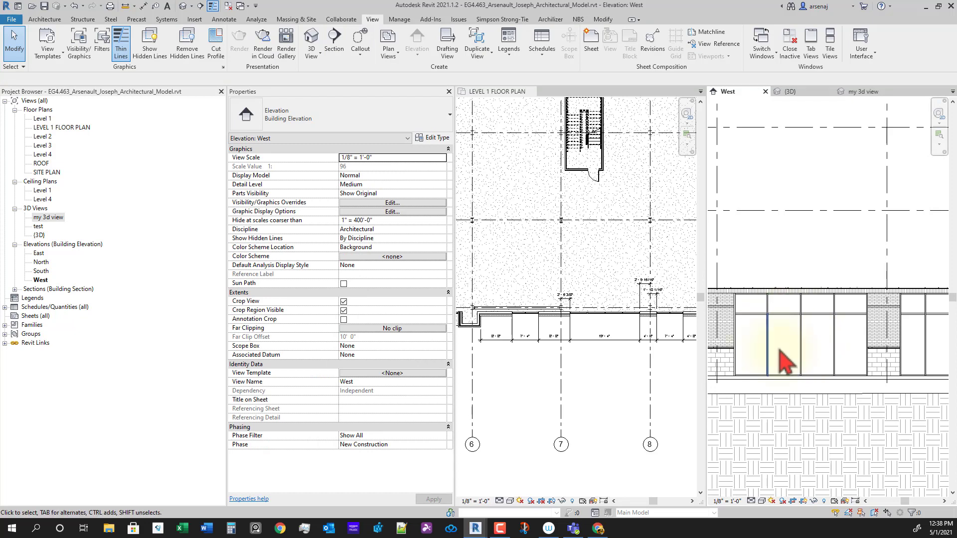
pyautogui.moveTo(785, 361); pyautogui.dragTo(822, 406, button='middle')
pyautogui.scroll(2, 811, 279)
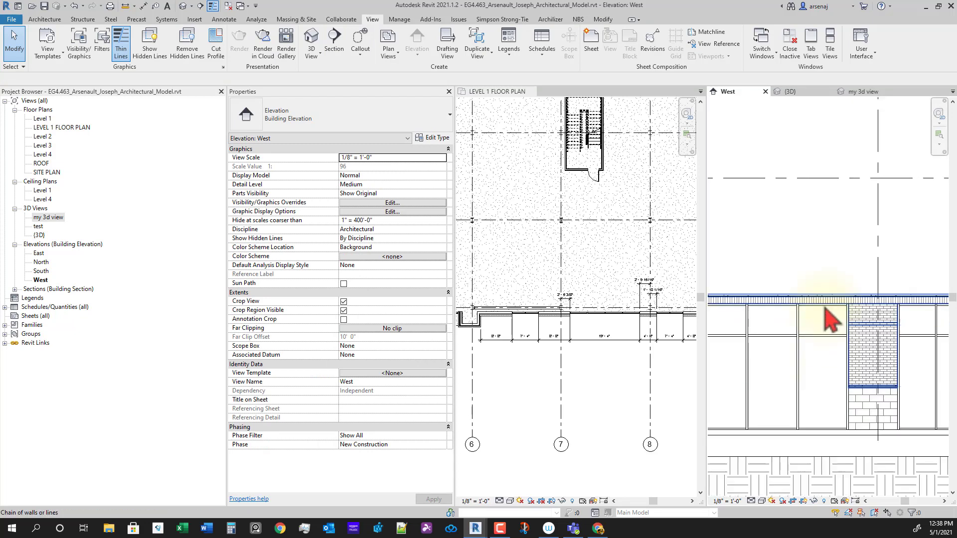
pyautogui.click(825, 310)
pyautogui.scroll(-2, 848, 386)
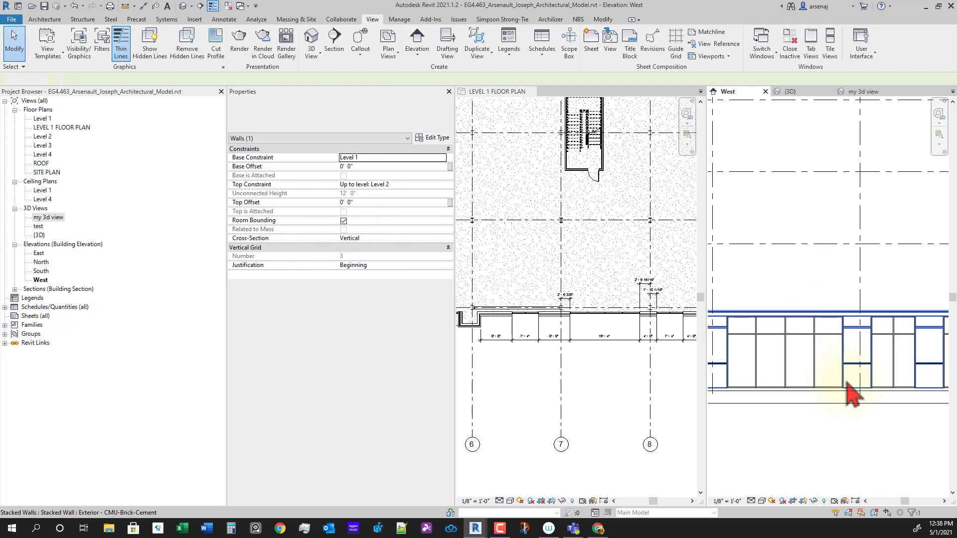
pyautogui.press('Escape')
# Examine the grid lines and transoms of the narrow and wide ground-floor storefronts square-on from the front in my 3d view.
pyautogui.click(862, 92)
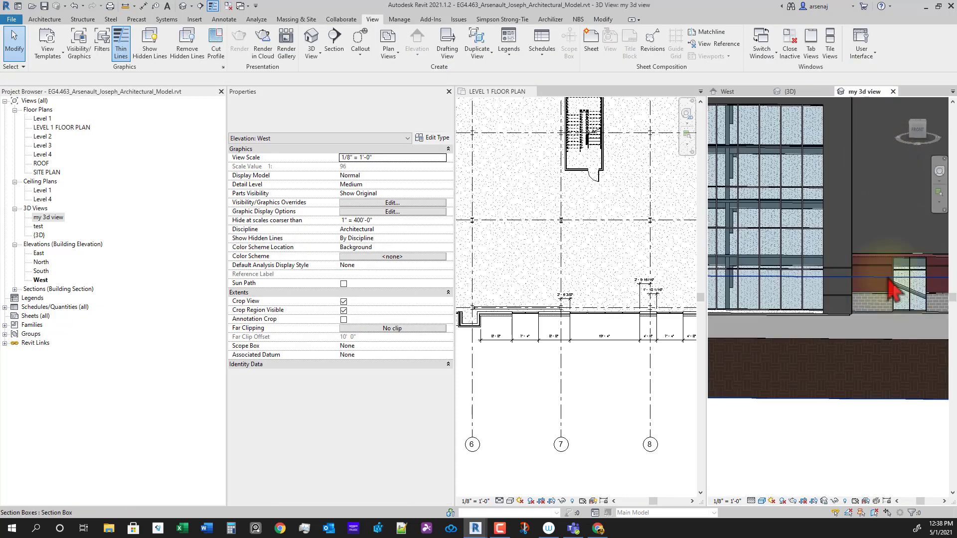
pyautogui.scroll(5, 850, 409)
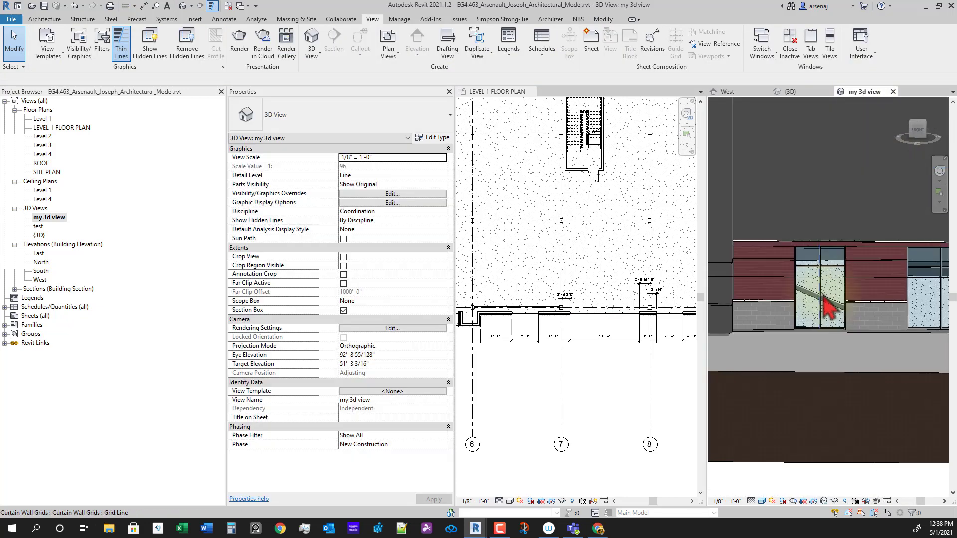
pyautogui.click(824, 306)
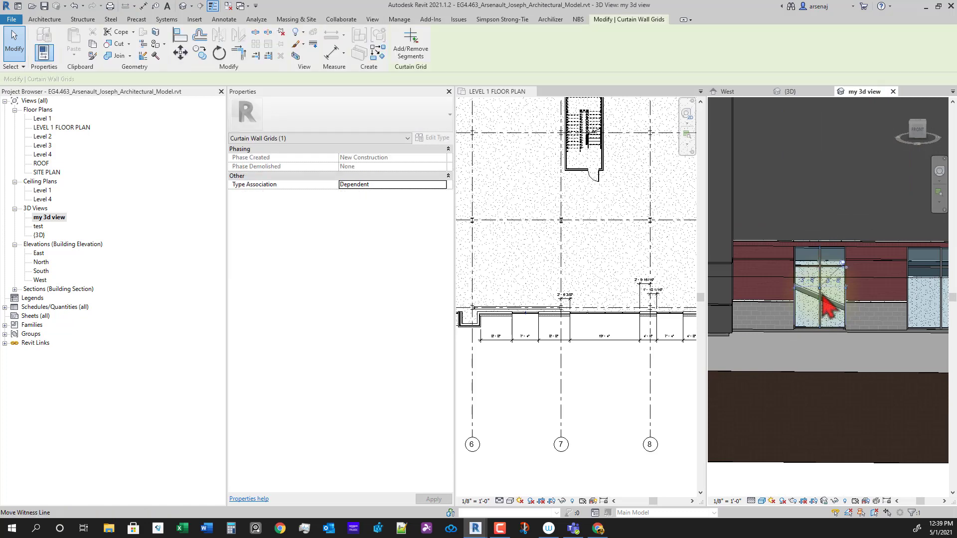
pyautogui.click(916, 132)
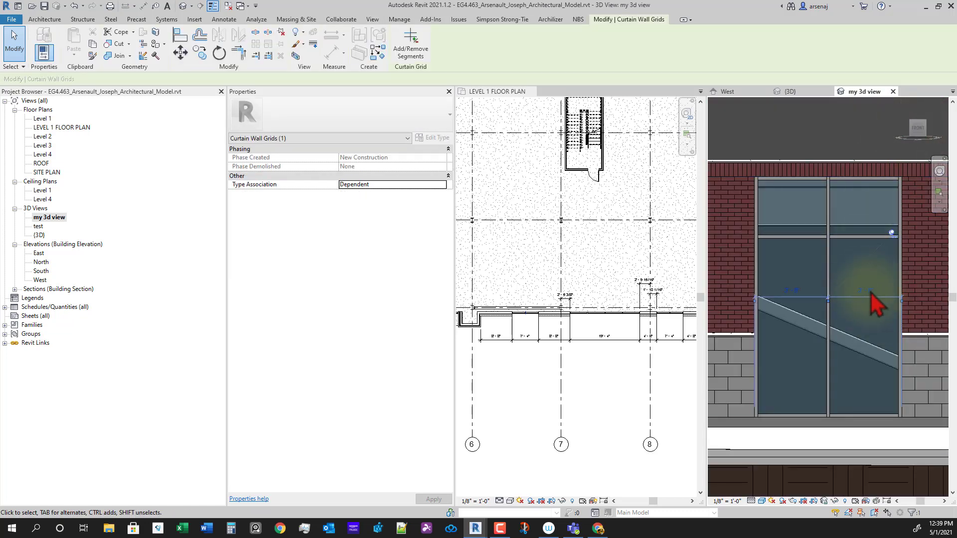
pyautogui.scroll(-2, 871, 294)
pyautogui.moveTo(931, 344); pyautogui.dragTo(843, 335, button='middle')
pyautogui.moveTo(897, 311); pyautogui.dragTo(797, 301, button='middle')
pyautogui.press('Escape')
pyautogui.scroll(1, 822, 238)
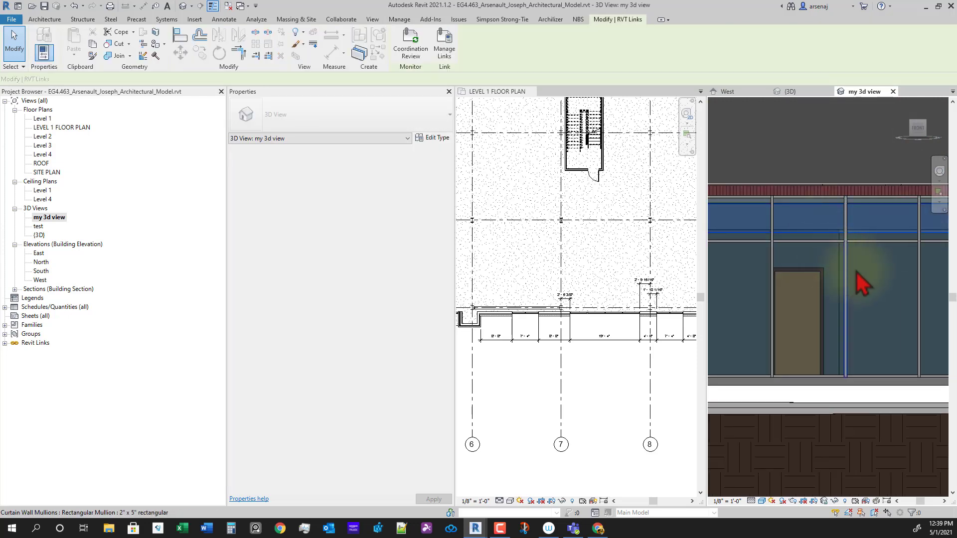
pyautogui.scroll(-1, 858, 284)
pyautogui.keyDown('shift'); pyautogui.moveTo(859, 294); pyautogui.dragTo(802, 330, button='middle'); pyautogui.keyUp('shift')
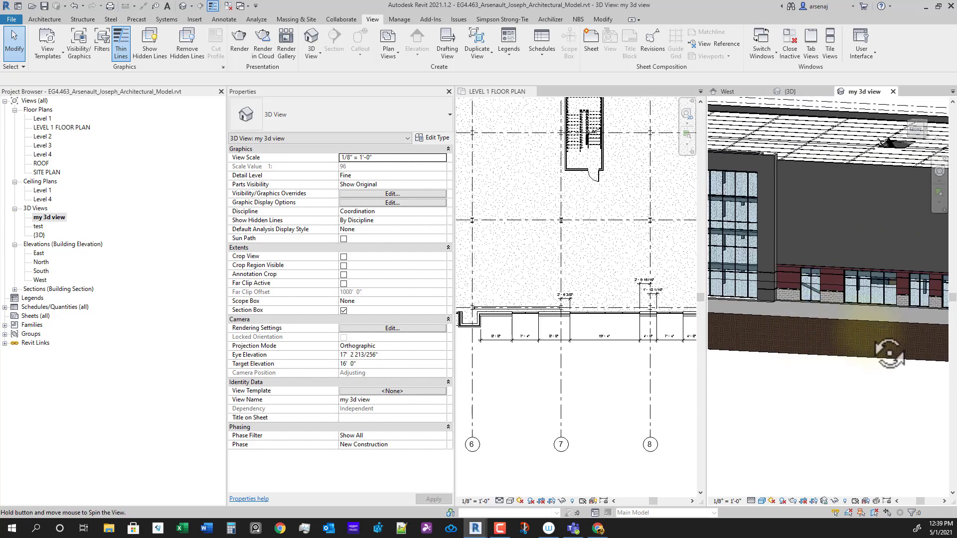
# Compare the tall curtain wall's horizontal mullion rows with the floor edges behind the glass from several 3D angles.
pyautogui.moveTo(861, 369)
pyautogui.keyDown('shift'); pyautogui.mouseDown(button='middle')
pyautogui.moveTo(882, 390)
pyautogui.moveTo(871, 385)
pyautogui.mouseUp(button='middle'); pyautogui.keyUp('shift')
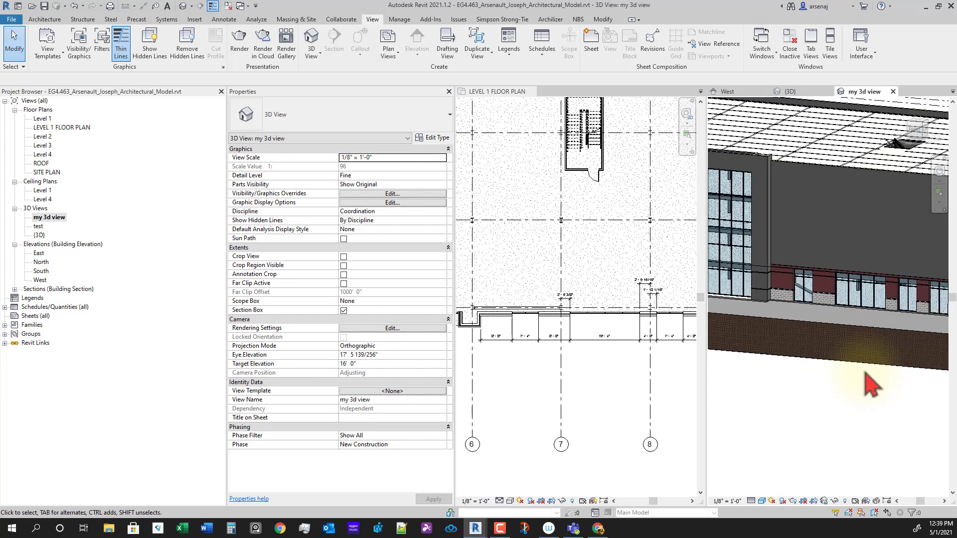
pyautogui.moveTo(803, 348); pyautogui.dragTo(867, 394, button='middle')
pyautogui.scroll(2, 776, 342)
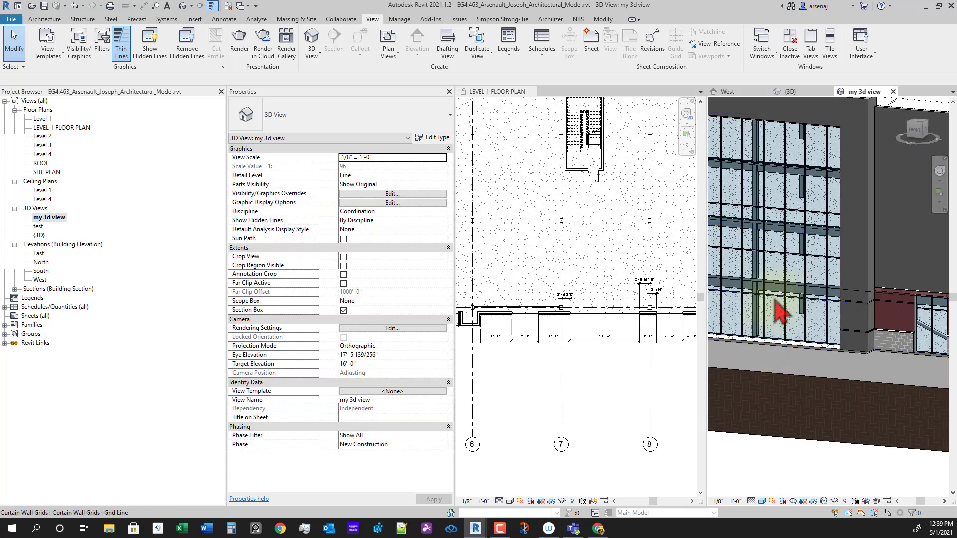
pyautogui.click(775, 298)
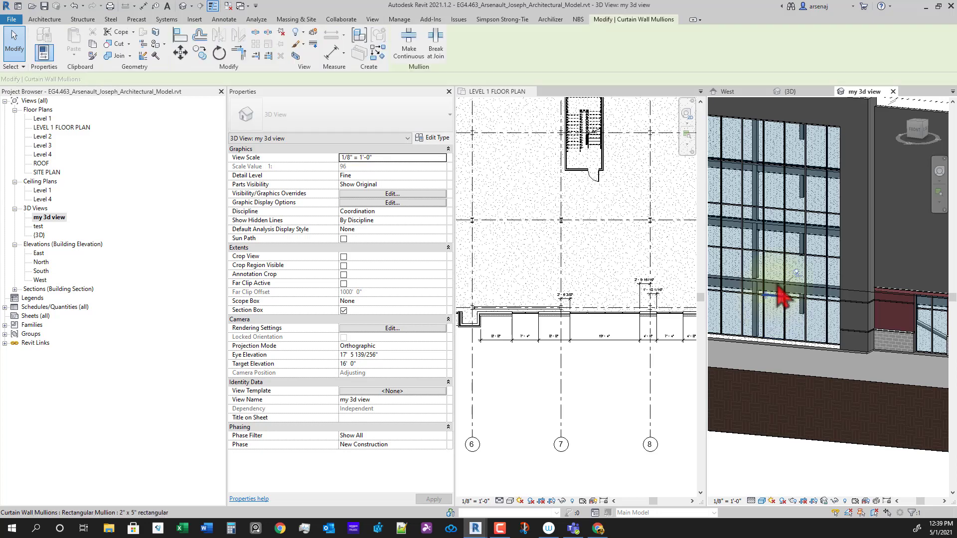
pyautogui.press('Escape')
pyautogui.scroll(-1, 780, 238)
pyautogui.keyDown('shift'); pyautogui.moveTo(799, 344); pyautogui.dragTo(911, 349, button='middle'); pyautogui.keyUp('shift')
pyautogui.scroll(2, 783, 274)
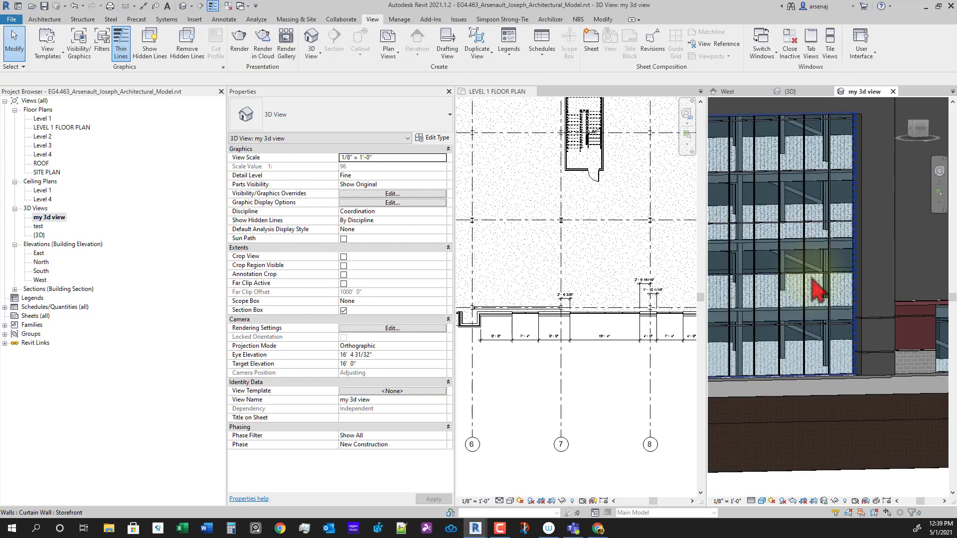
pyautogui.scroll(-2, 798, 284)
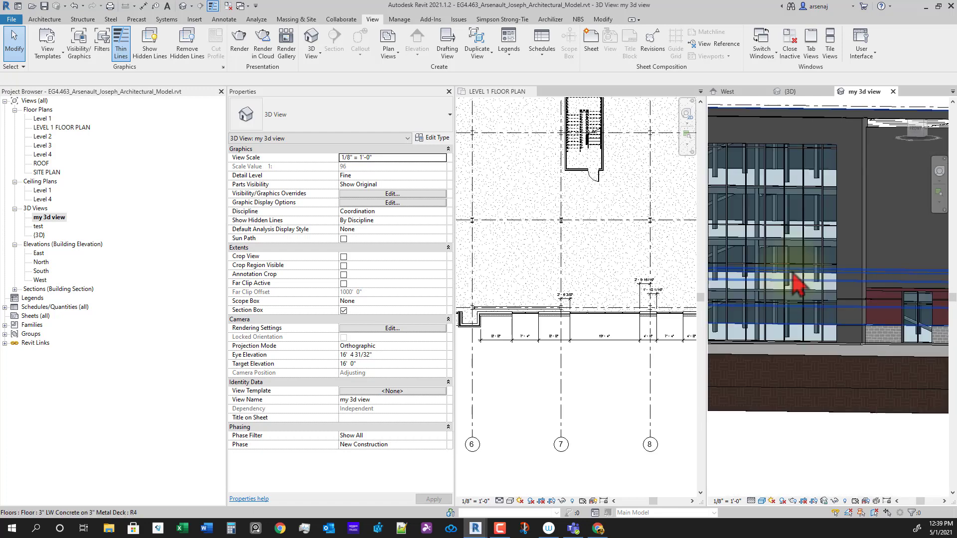
pyautogui.keyDown('shift'); pyautogui.moveTo(837, 301); pyautogui.dragTo(920, 372, button='middle'); pyautogui.keyUp('shift')
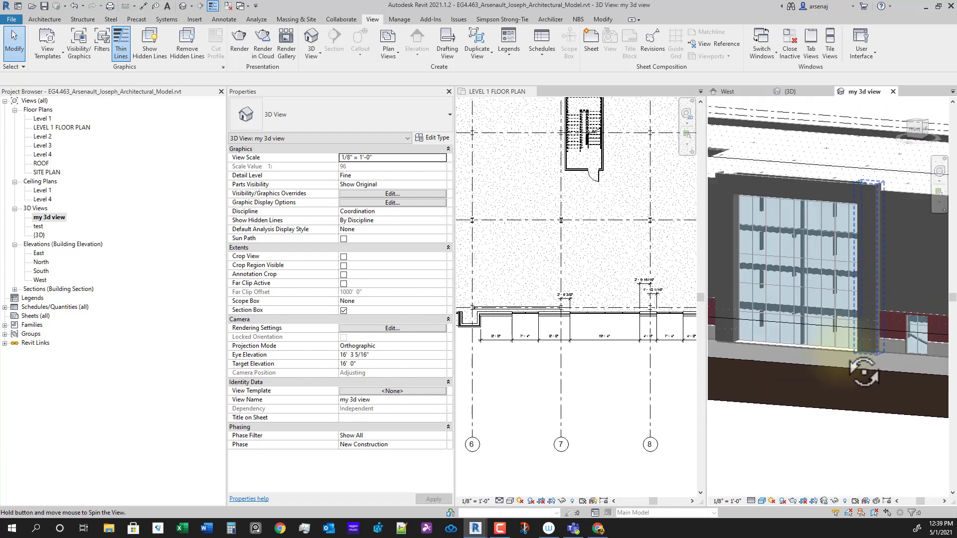
pyautogui.scroll(2, 815, 316)
pyautogui.scroll(3, 809, 301)
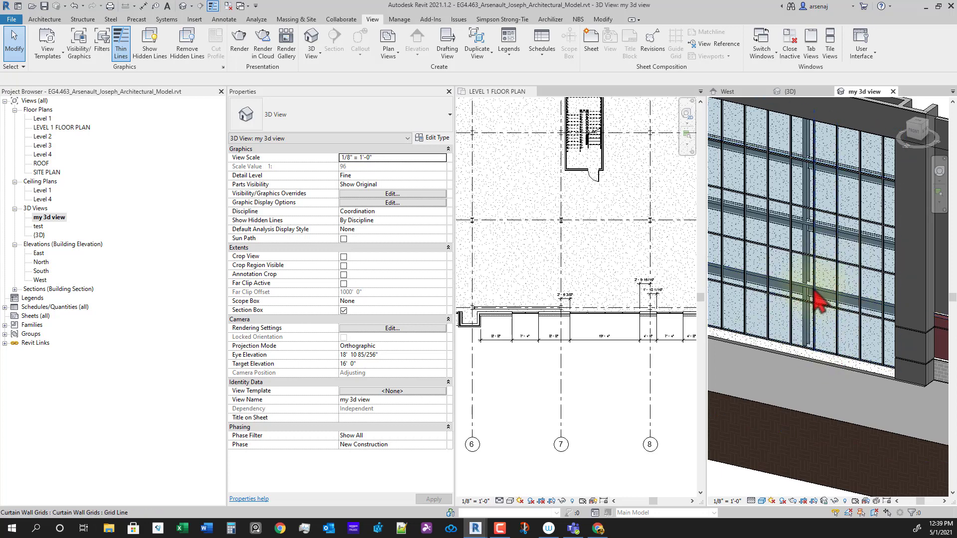
pyautogui.scroll(-2, 847, 304)
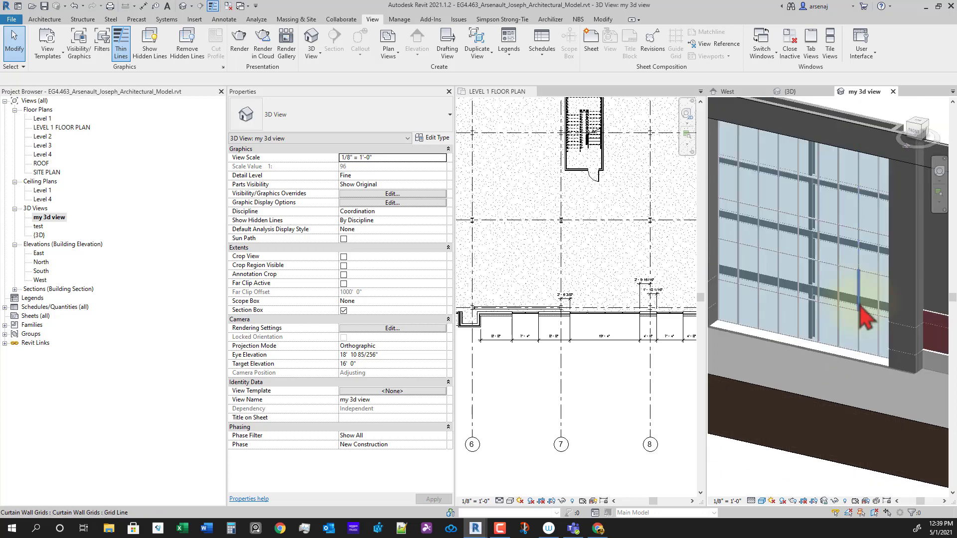
# Select the tall storefront curtain wall and examine its overall extents, surrounding frame and lowest mullion row in 3D.
pyautogui.click(842, 361)
pyautogui.moveTo(842, 361)
pyautogui.keyDown('shift'); pyautogui.mouseDown(button='middle')
pyautogui.moveTo(840, 299)
pyautogui.moveTo(840, 355)
pyautogui.moveTo(872, 391)
pyautogui.moveTo(866, 377)
pyautogui.moveTo(832, 364)
pyautogui.mouseUp(button='middle'); pyautogui.keyUp('shift')
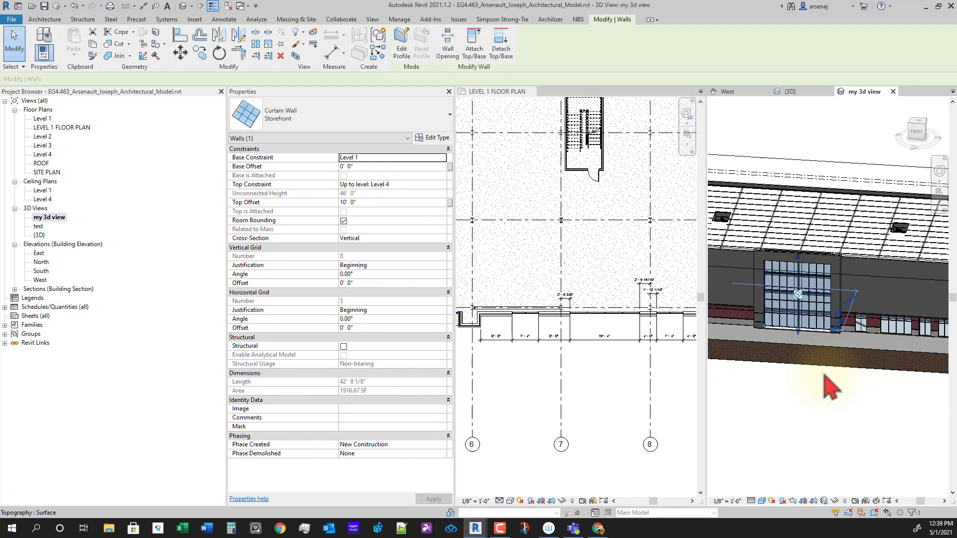
pyautogui.scroll(-1, 825, 376)
pyautogui.moveTo(882, 422); pyautogui.dragTo(822, 386, button='middle')
pyautogui.scroll(2, 889, 324)
pyautogui.scroll(-2, 830, 351)
pyautogui.scroll(3, 788, 328)
pyautogui.scroll(1, 807, 369)
pyautogui.scroll(-1, 812, 378)
pyautogui.scroll(1, 817, 384)
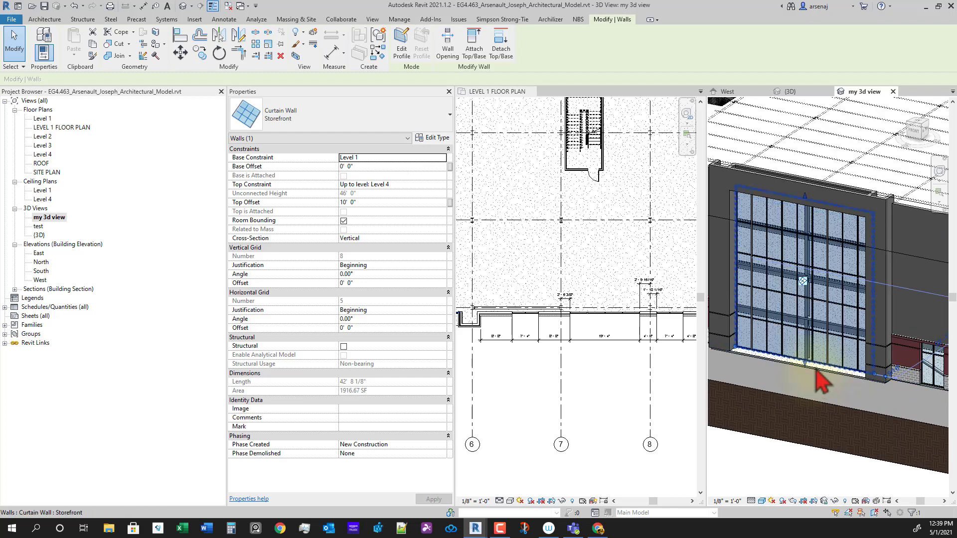
pyautogui.keyDown('shift'); pyautogui.moveTo(824, 377); pyautogui.dragTo(878, 423, button='middle'); pyautogui.keyUp('shift')
pyautogui.scroll(2, 847, 418)
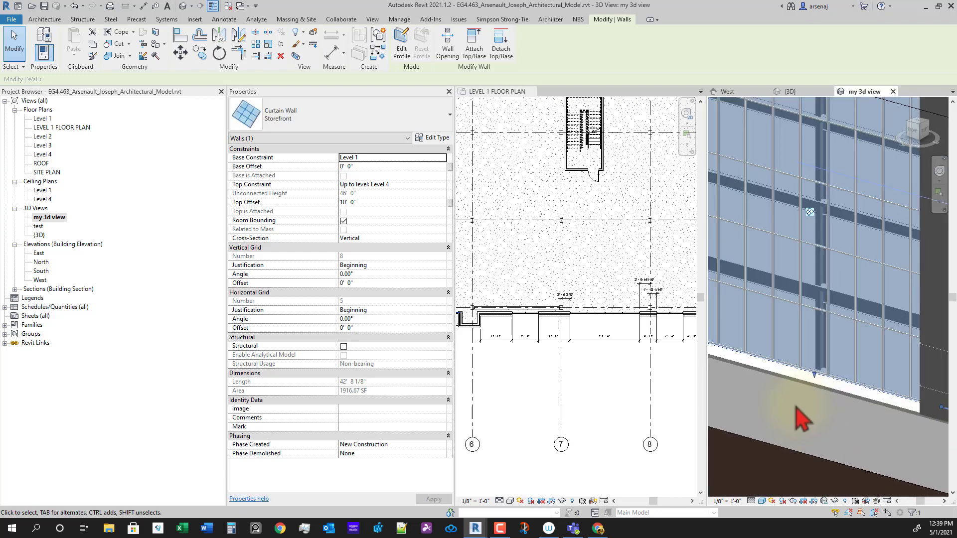
pyautogui.press('Escape')
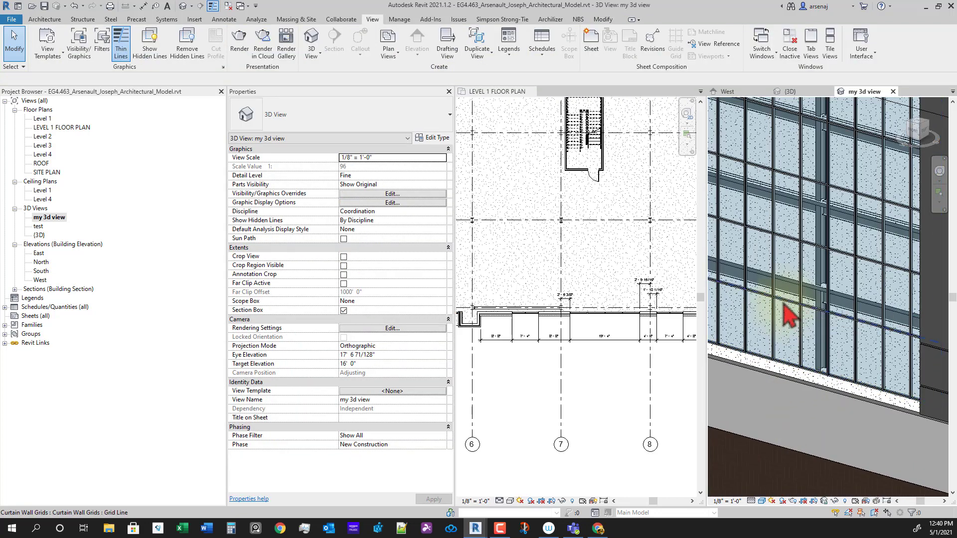
# Set the 3D view's visual style to Hidden Line for a clearer look at the tall storefront's mullions.
pyautogui.scroll(3, 785, 314)
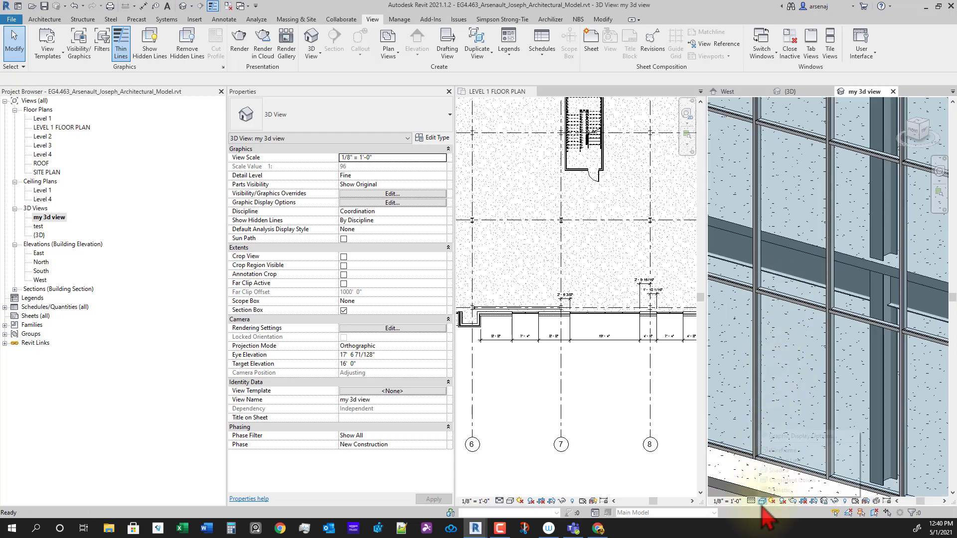
pyautogui.click(784, 451)
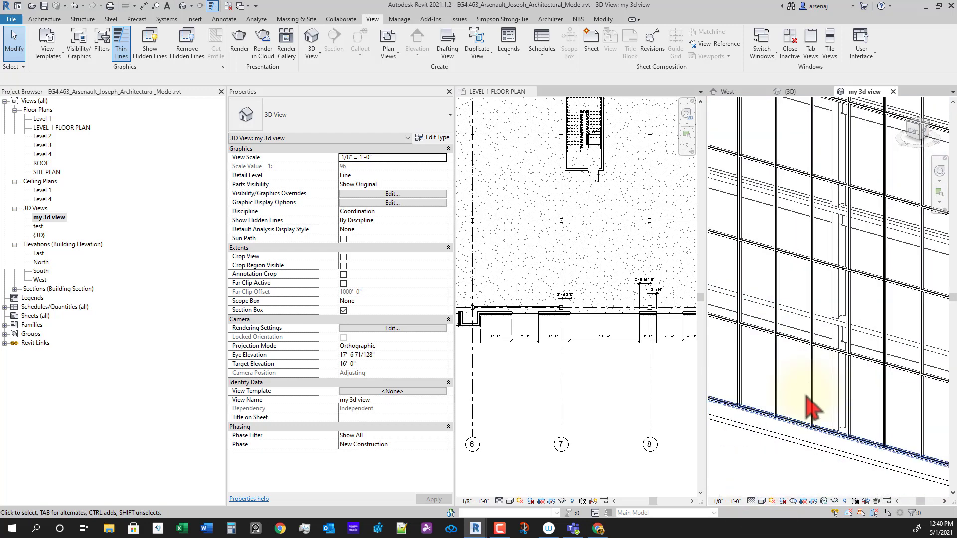
pyautogui.click(763, 501)
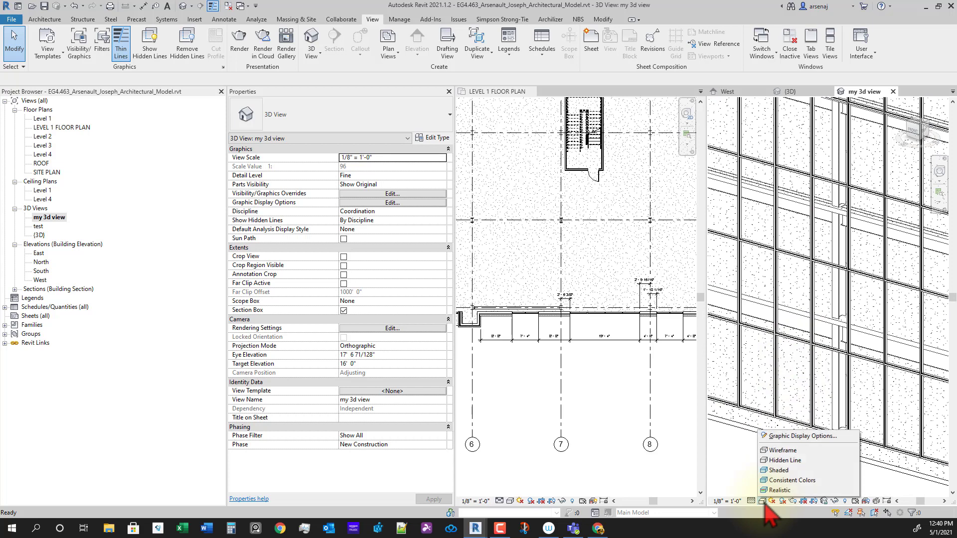
pyautogui.click(789, 392)
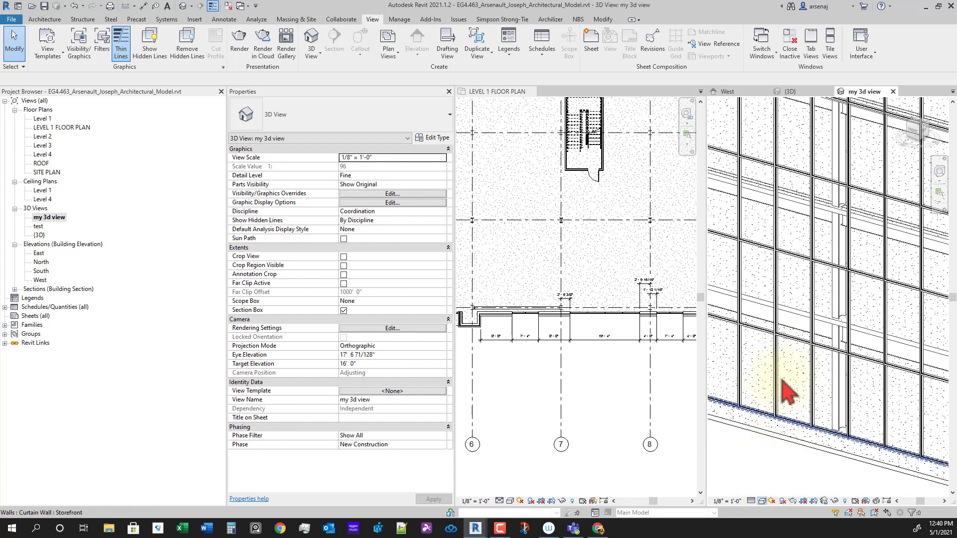
# Select the lowest and second horizontal grid lines of the tall storefront in turn and read their spacings.
pyautogui.click(792, 347)
pyautogui.scroll(-3, 792, 349)
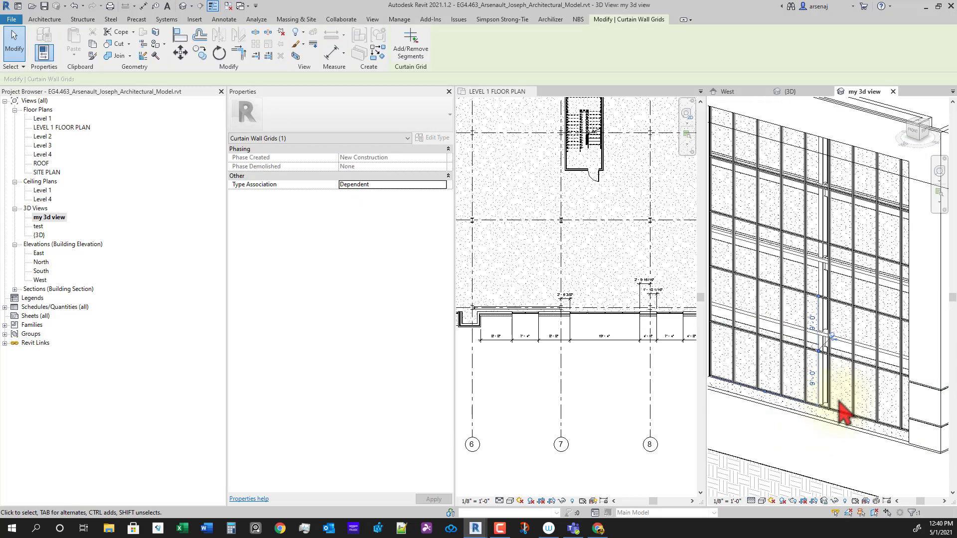
pyautogui.scroll(2, 836, 400)
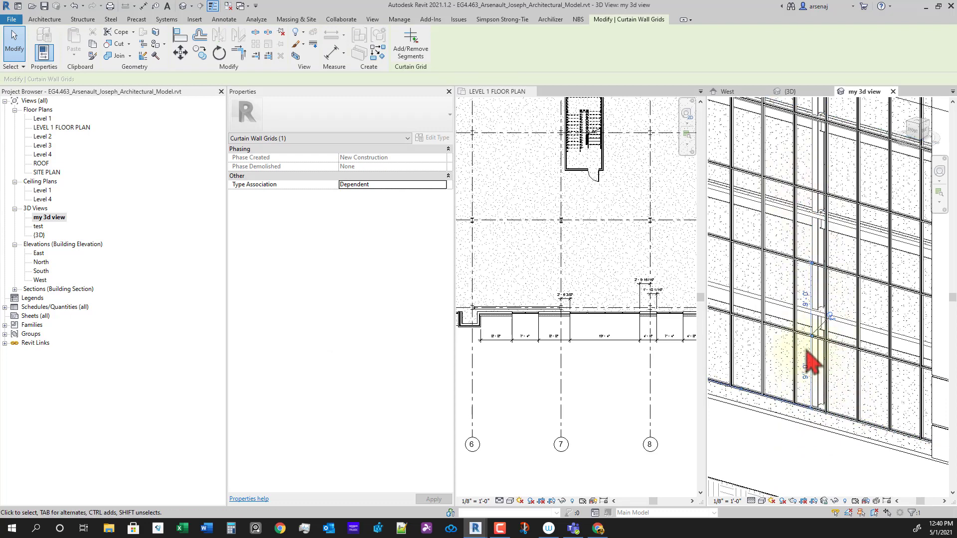
pyautogui.press('Escape')
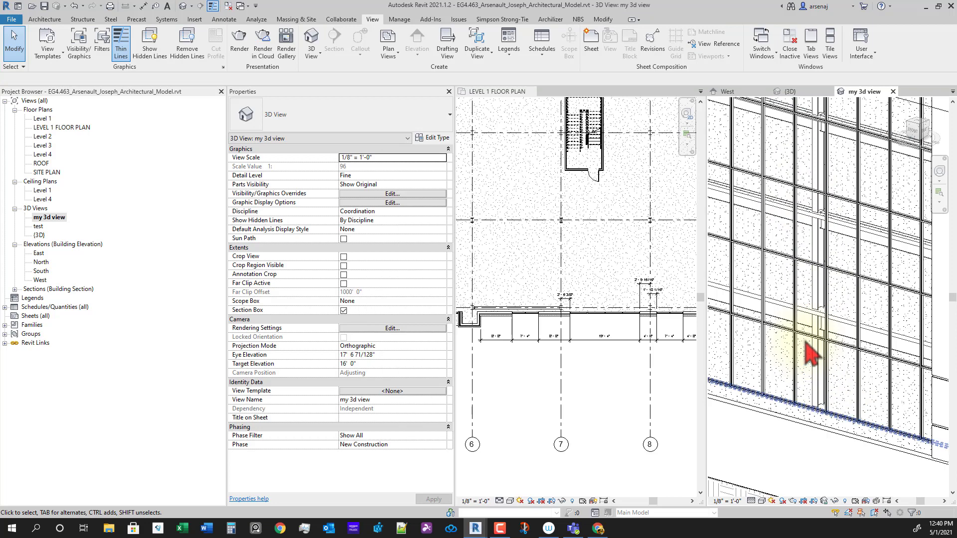
pyautogui.moveTo(829, 350)
pyautogui.keyDown('shift'); pyautogui.mouseDown(button='middle')
pyautogui.moveTo(934, 434)
pyautogui.moveTo(915, 437)
pyautogui.moveTo(800, 314)
pyautogui.moveTo(804, 283)
pyautogui.mouseUp(button='middle'); pyautogui.keyUp('shift')
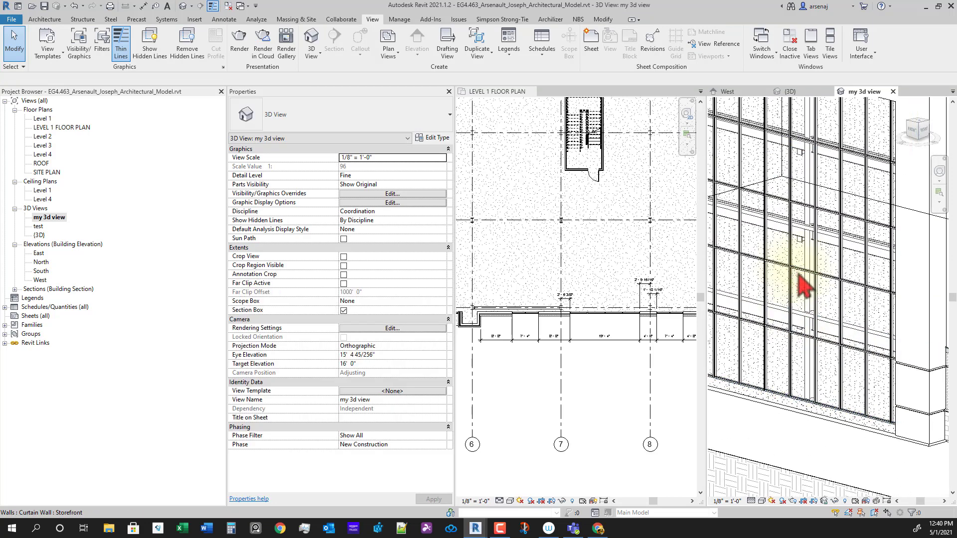
pyautogui.click(803, 279)
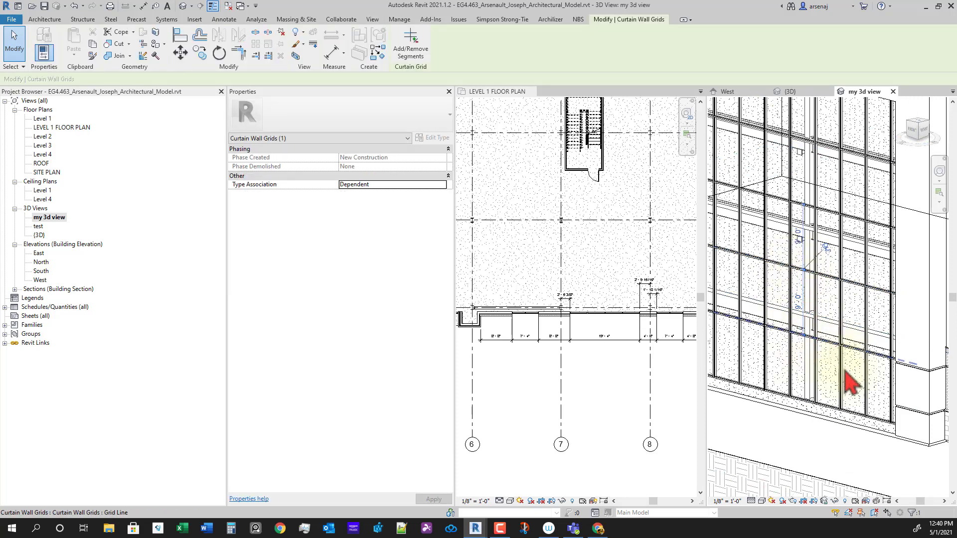
# Unpin the selected second horizontal grid line from its type-driven layout and pin it back.
pyautogui.scroll(-5, 841, 367)
pyautogui.scroll(3, 872, 361)
pyautogui.scroll(4, 820, 388)
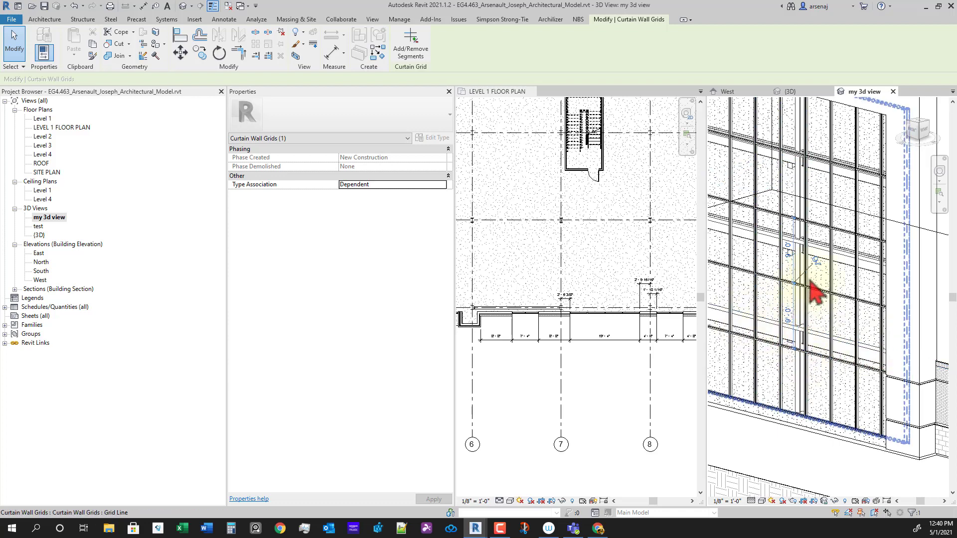
pyautogui.click(817, 261)
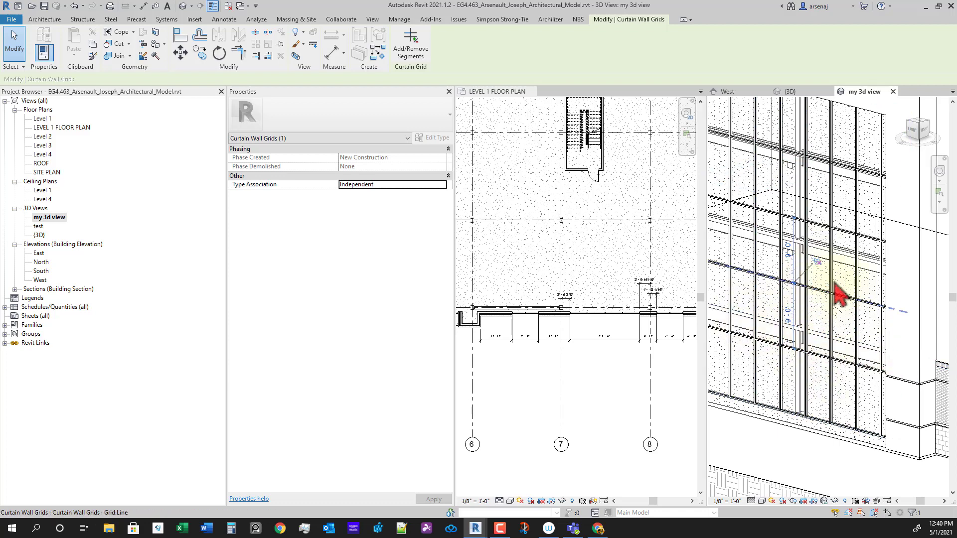
pyautogui.click(818, 263)
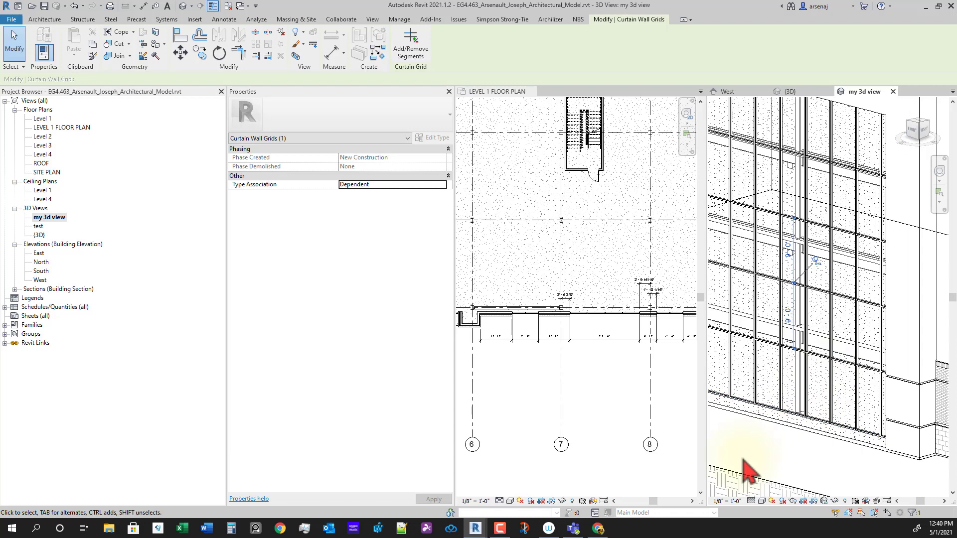
# Compare the tall storefront's lower mullion rows with the transoms of the neighbouring ground-floor storefronts in 3D.
pyautogui.scroll(6, 855, 375)
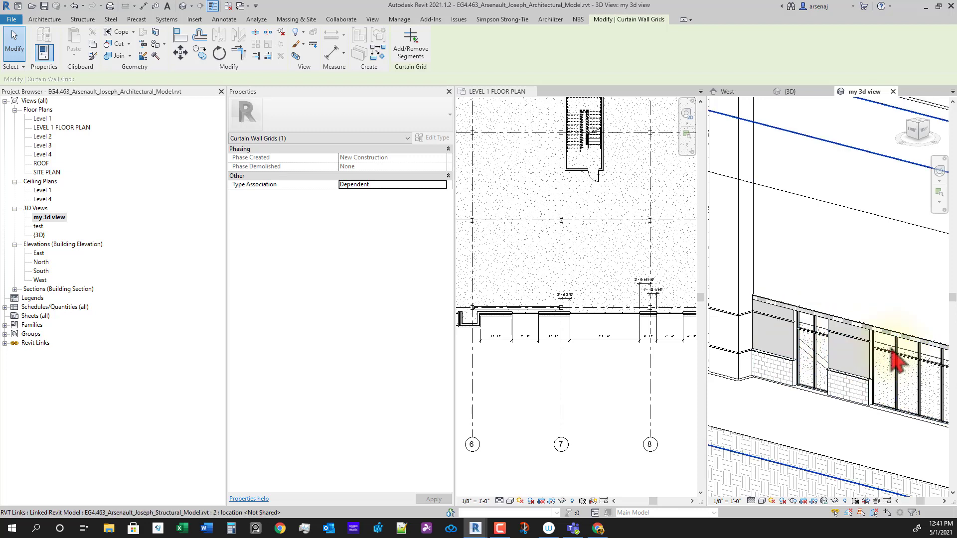
pyautogui.scroll(-1, 894, 352)
pyautogui.moveTo(868, 398); pyautogui.dragTo(900, 390, button='middle')
pyautogui.moveTo(779, 367); pyautogui.dragTo(865, 375, button='middle')
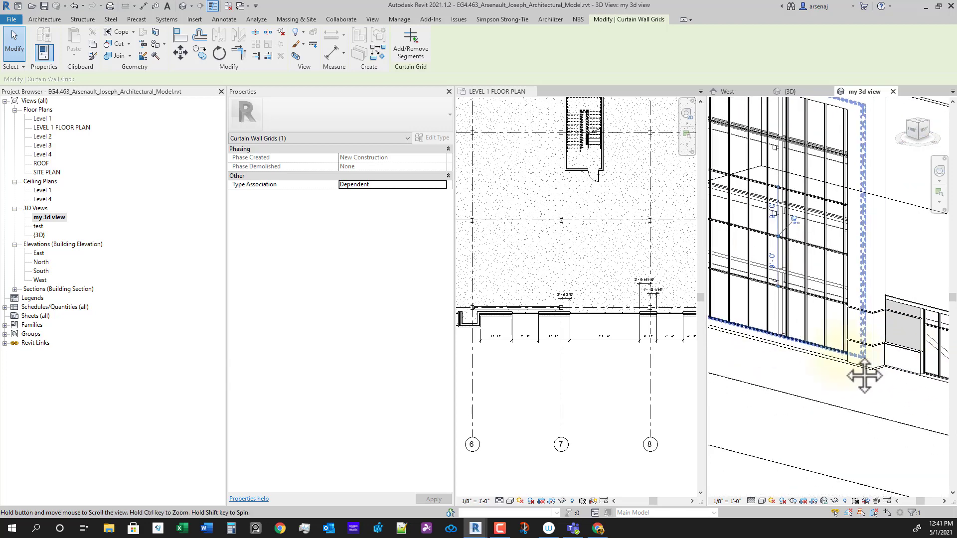
pyautogui.scroll(1, 866, 376)
pyautogui.moveTo(810, 341)
pyautogui.mouseDown(button='middle')
pyautogui.moveTo(854, 366)
pyautogui.moveTo(861, 382)
pyautogui.moveTo(900, 378)
pyautogui.mouseUp(button='middle')
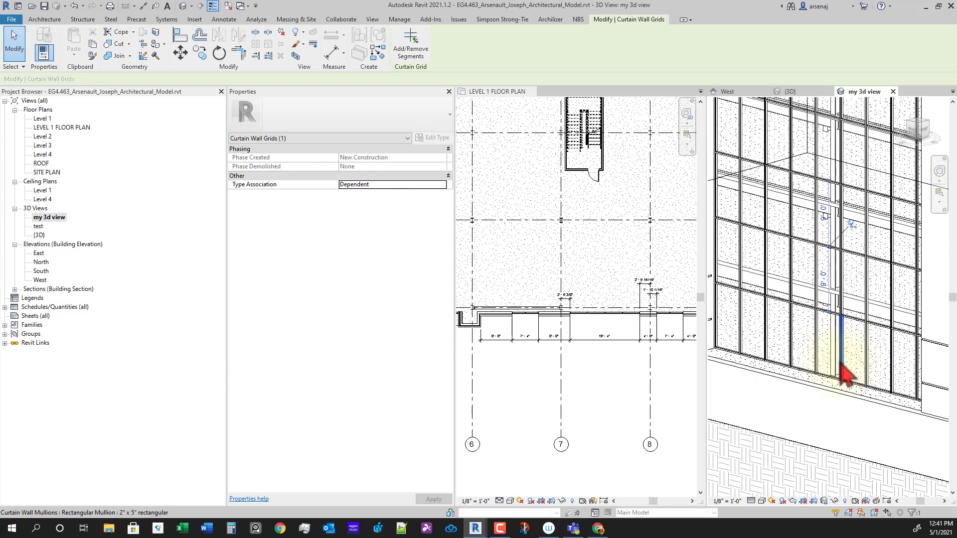
pyautogui.moveTo(839, 363)
pyautogui.keyDown('shift'); pyautogui.mouseDown(button='middle')
pyautogui.moveTo(889, 384)
pyautogui.moveTo(850, 332)
pyautogui.moveTo(826, 353)
pyautogui.mouseUp(button='middle'); pyautogui.keyUp('shift')
pyautogui.scroll(2, 827, 363)
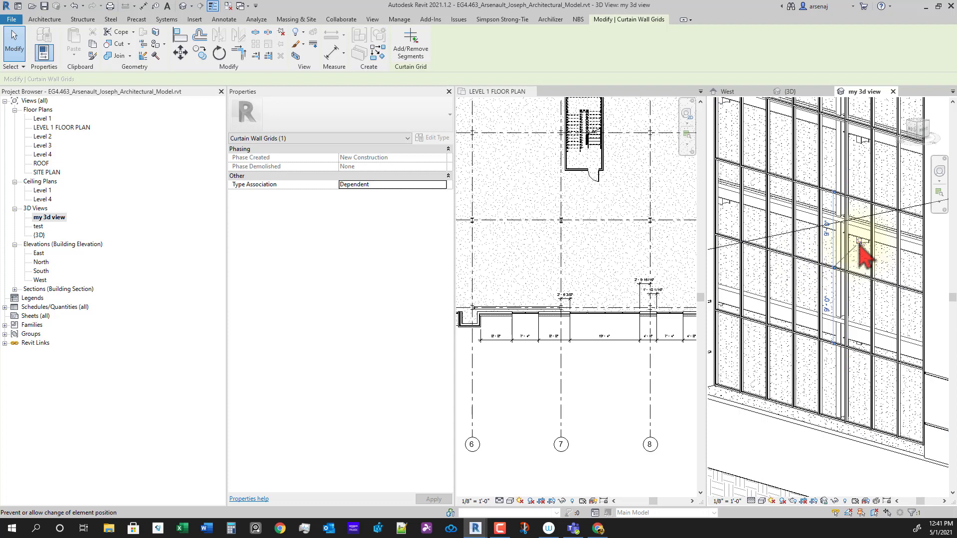
# Try to set the pinned second horizontal grid line's distance above the lowest row to 3 ft.
pyautogui.click(829, 309)
pyautogui.write('3')
pyautogui.press('Return')
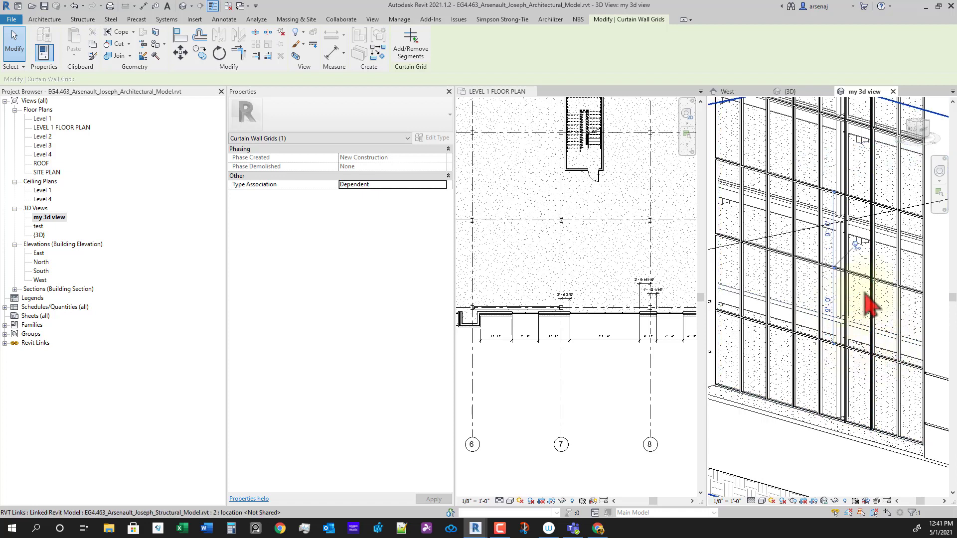
# Unpin the second horizontal grid line and set its distance above the lowest row to 3'-0".
pyautogui.click(857, 298)
pyautogui.click(855, 246)
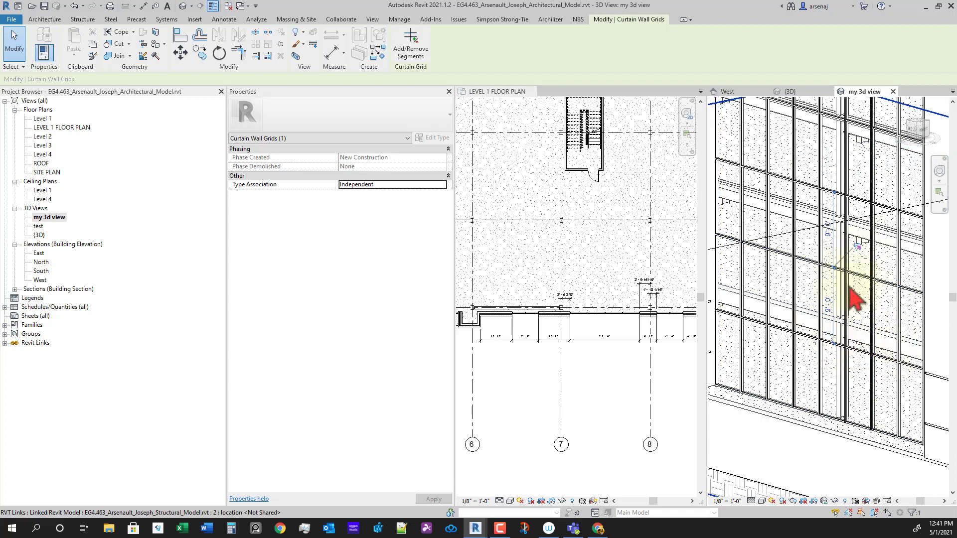
pyautogui.click(827, 304)
pyautogui.write('3')
pyautogui.press('Return')
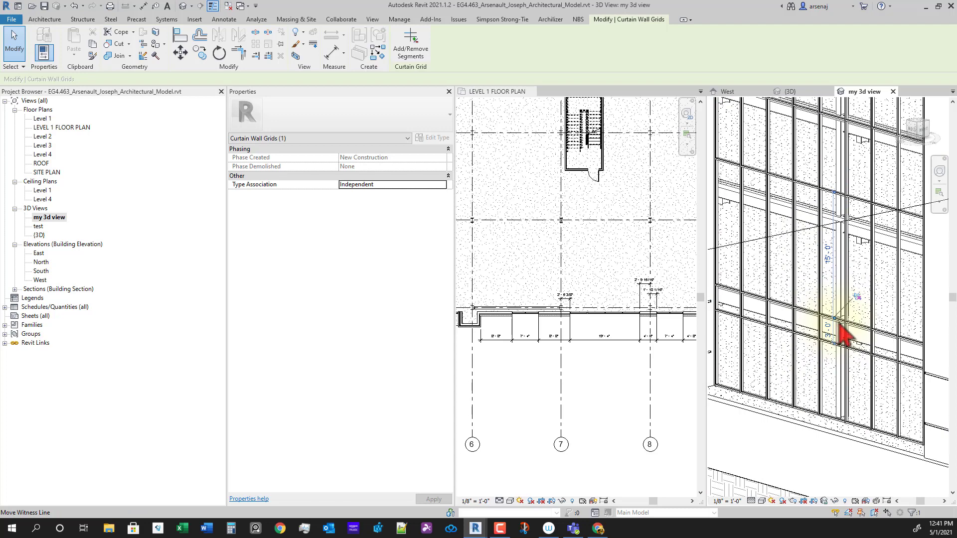
# Check the closely spaced lower mullion rows, deselect the grid line and save the project.
pyautogui.scroll(-3, 845, 342)
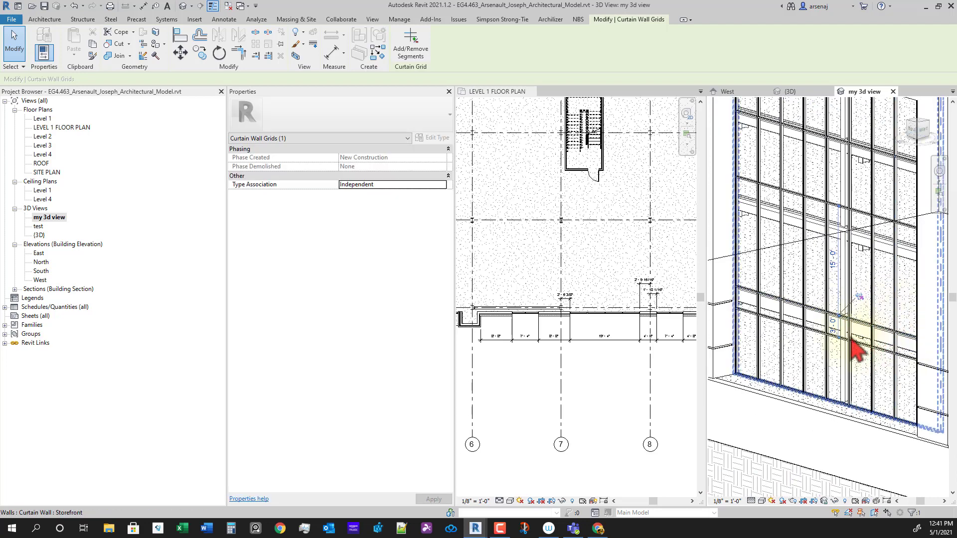
pyautogui.scroll(3, 854, 353)
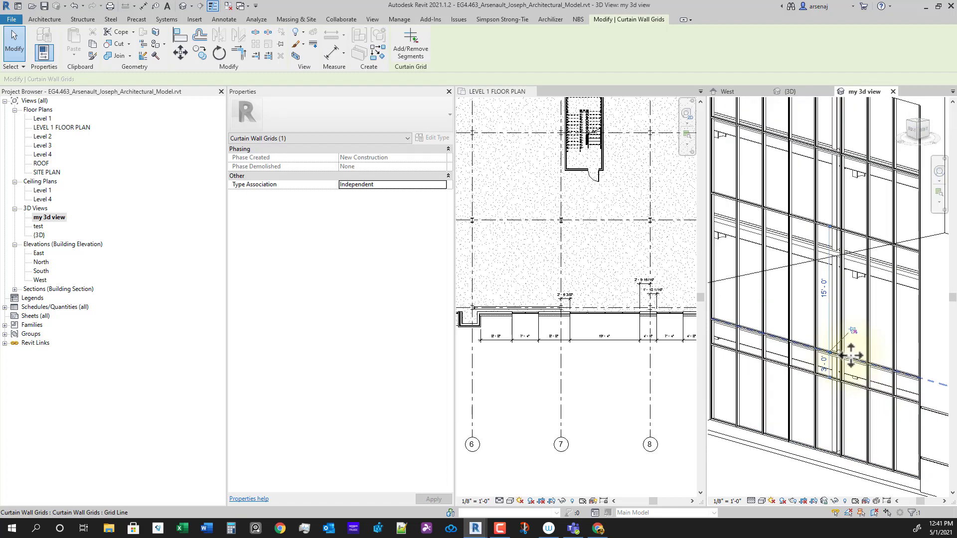
pyautogui.press('Escape')
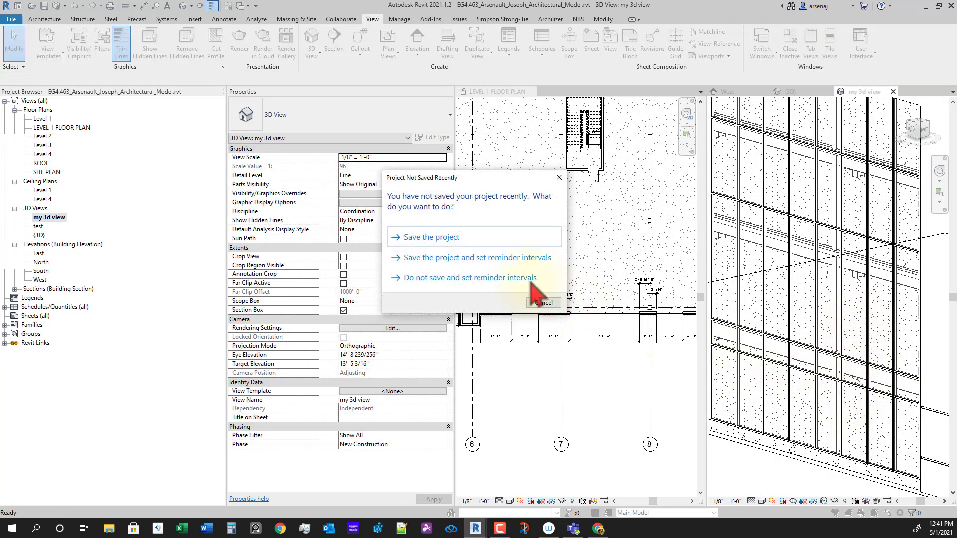
pyautogui.click(466, 238)
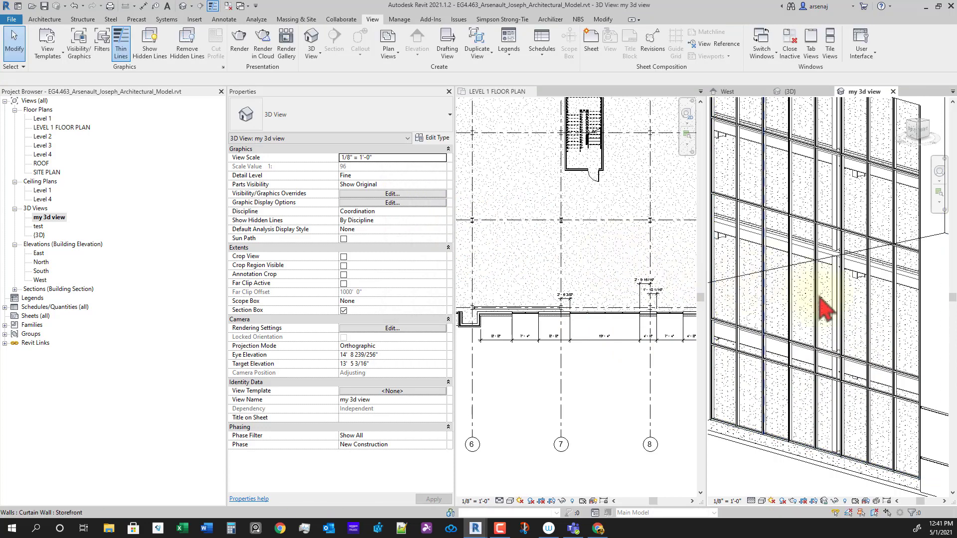
# Add a horizontal curtain grid line across all segments of the tall storefront, 9'-0" above the repositioned second row.
pyautogui.keyDown('shift'); pyautogui.moveTo(824, 309); pyautogui.dragTo(701, 299, button='middle'); pyautogui.keyUp('shift')
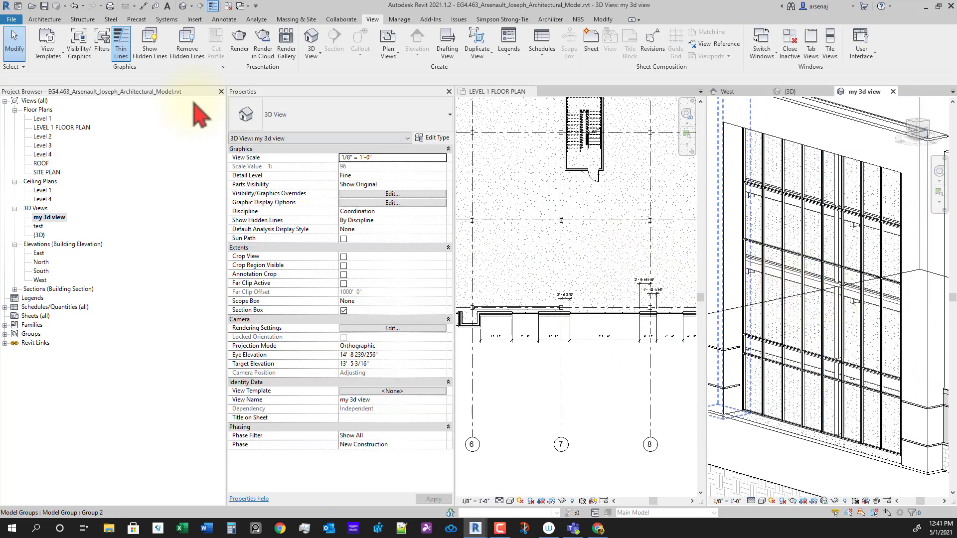
pyautogui.click(39, 19)
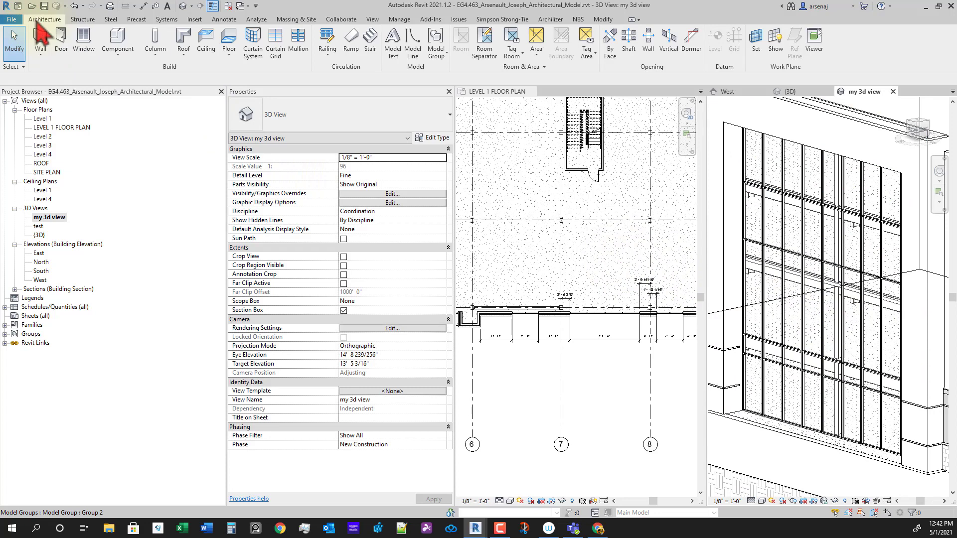
pyautogui.click(282, 54)
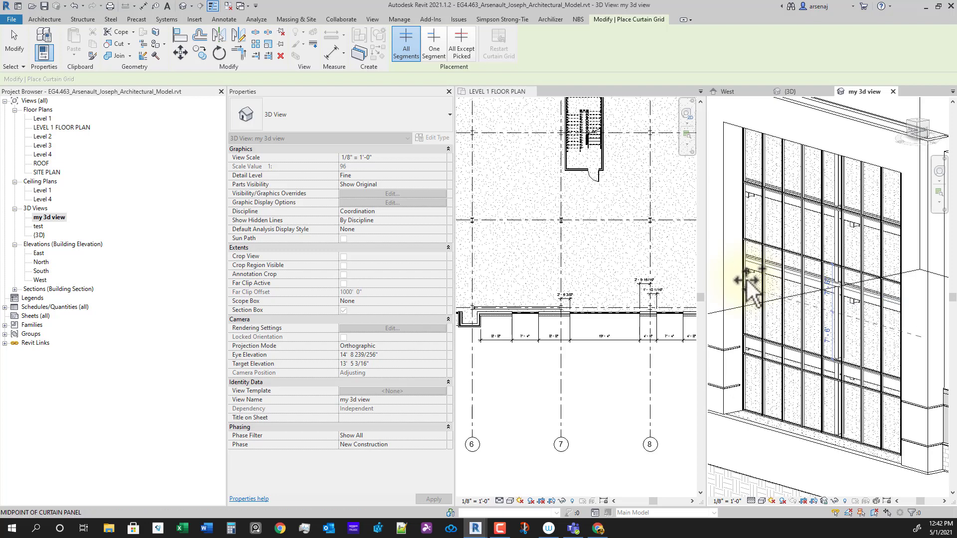
pyautogui.scroll(1, 747, 279)
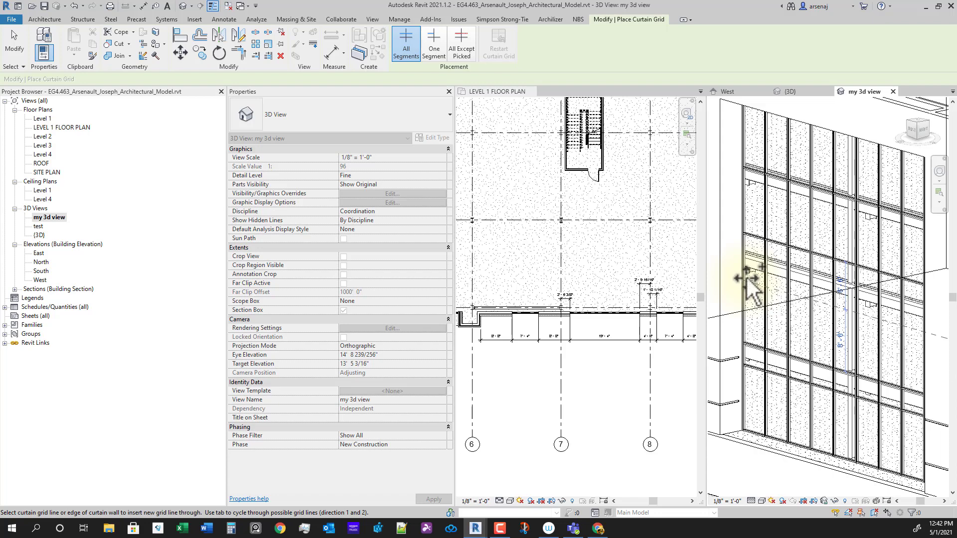
pyautogui.click(746, 278)
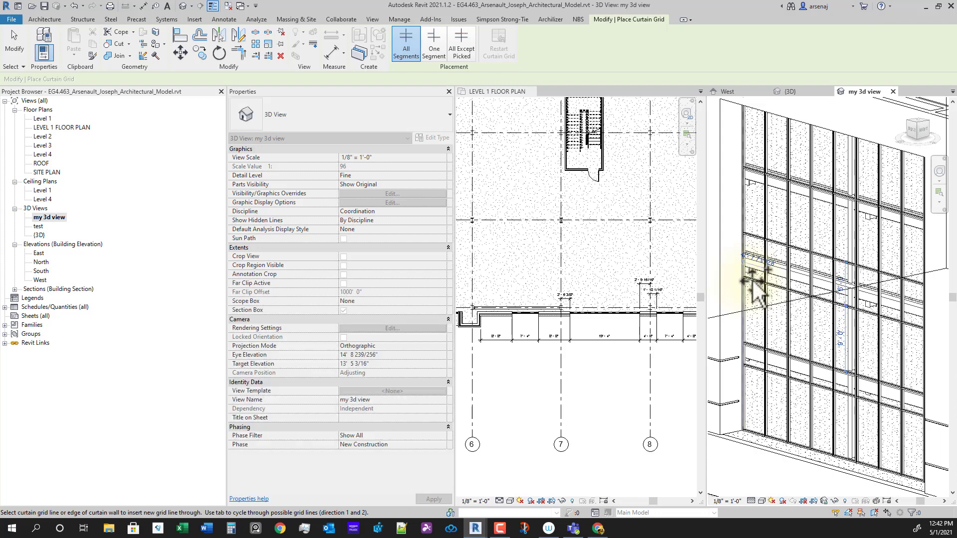
pyautogui.press('Escape')
pyautogui.press('Escape')
# Select and unpin the horizontal grid line just above the newly added row of the tall storefront.
pyautogui.scroll(2, 867, 349)
pyautogui.moveTo(878, 357); pyautogui.dragTo(843, 350, button='middle')
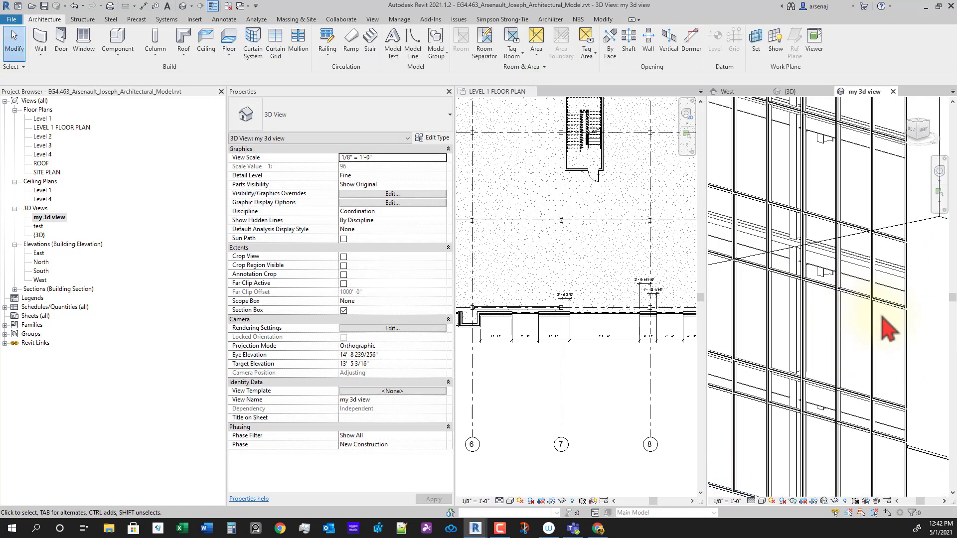
pyautogui.click(829, 298)
pyautogui.moveTo(828, 298); pyautogui.dragTo(847, 279, button='middle')
pyautogui.scroll(1, 865, 364)
pyautogui.press('Escape')
pyautogui.click(847, 278)
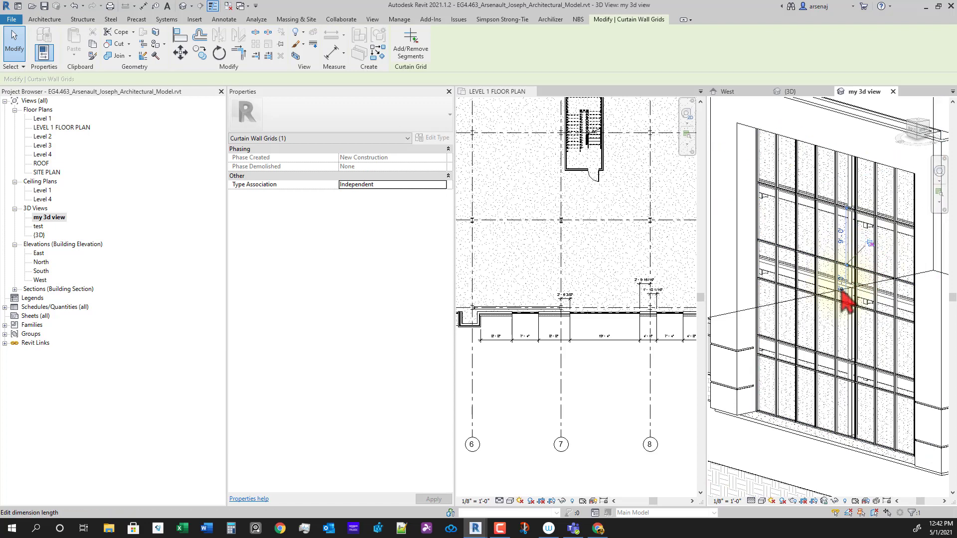
# Unpin the horizontal grid line second from the top and set its distance to the row below to 9 ft.
pyautogui.scroll(4, 847, 329)
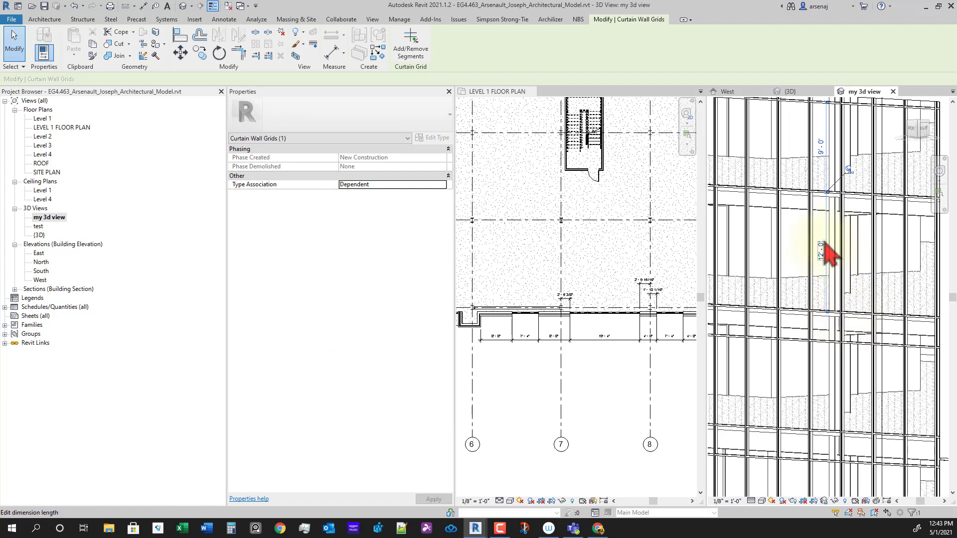
pyautogui.scroll(-3, 844, 282)
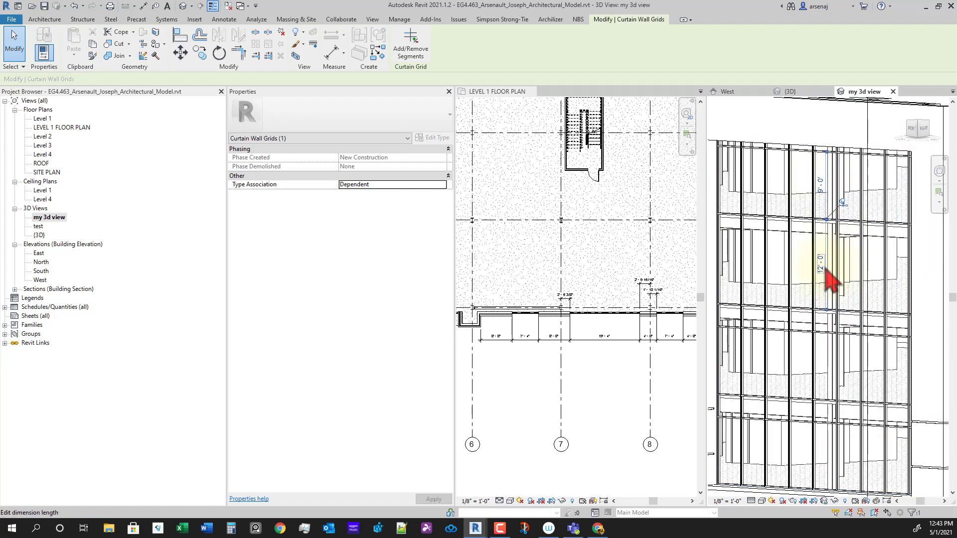
pyautogui.click(843, 202)
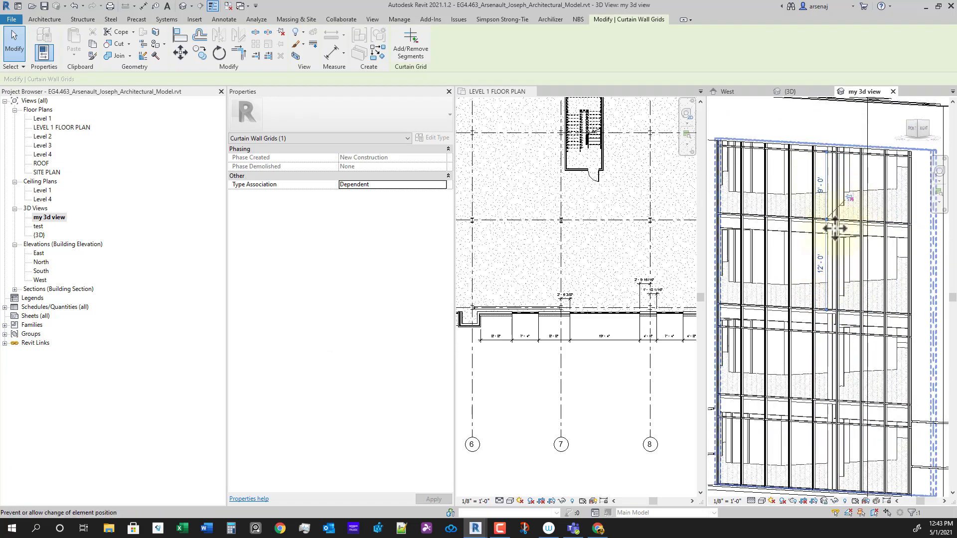
pyautogui.click(821, 264)
pyautogui.write('9')
pyautogui.press('Return')
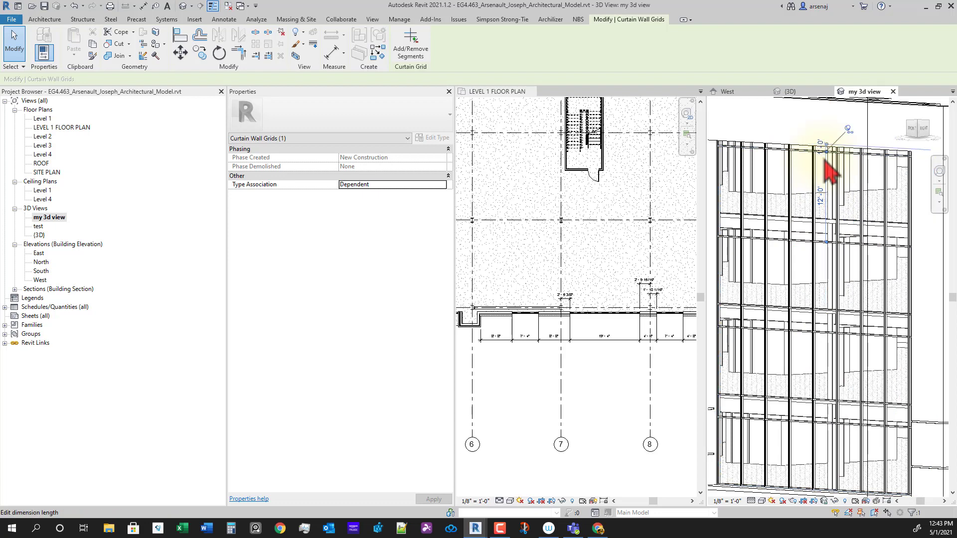
# Open the 12 ft distance between the tall storefront's topmost horizontal grid line and the row below for editing.
pyautogui.click(820, 198)
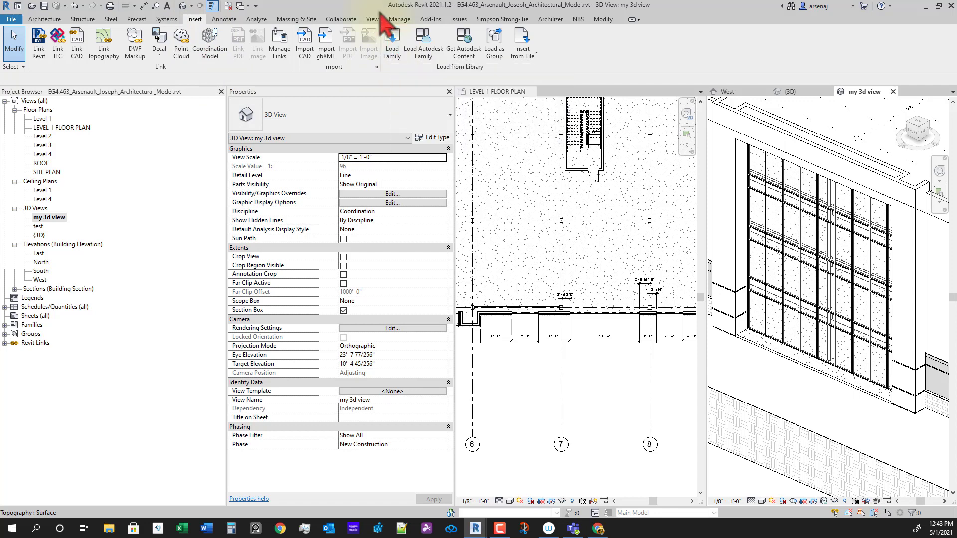
# Examine the loadable families in the Imperial library's Curtain Wall Panels folder, including Glazed Panel.rfa, without loading any.
pyautogui.click(393, 41)
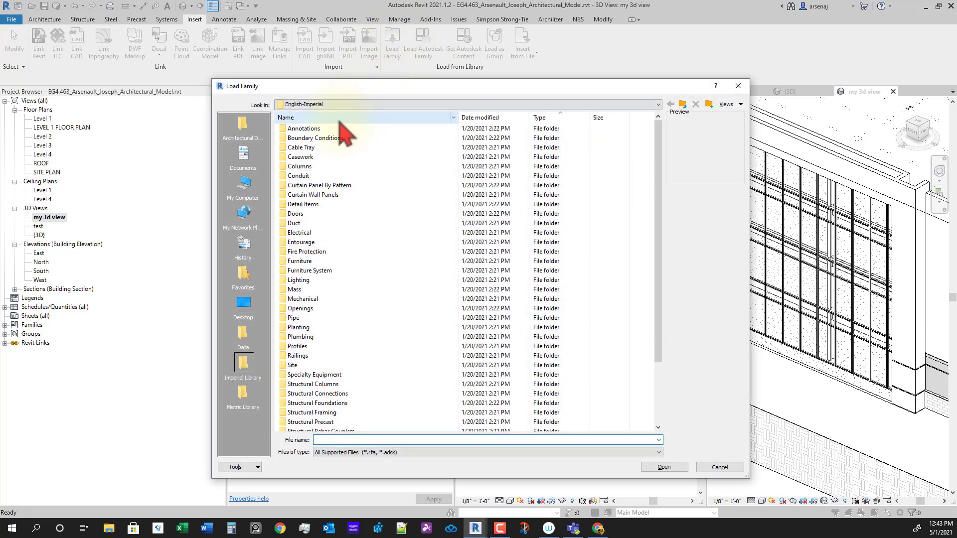
pyautogui.click(333, 104)
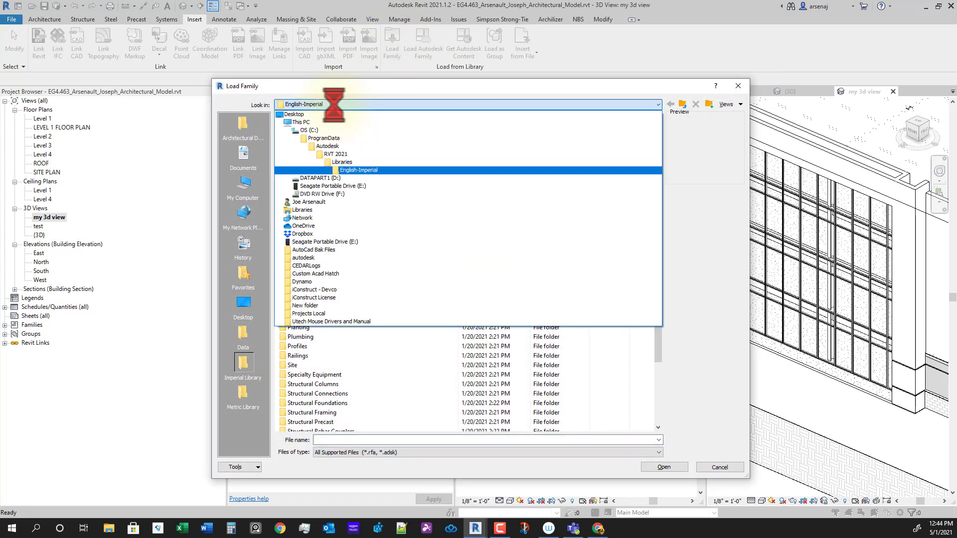
pyautogui.click(333, 105)
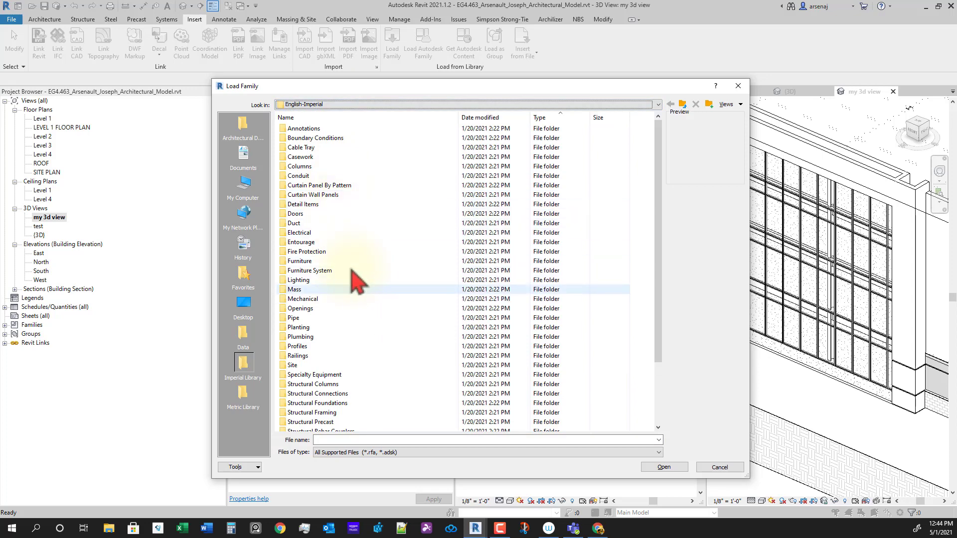
pyautogui.click(341, 196)
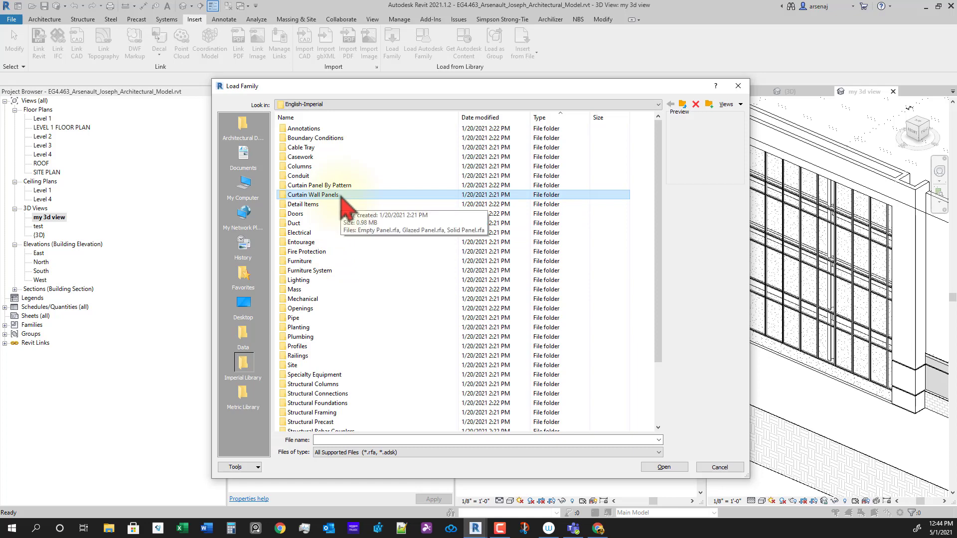
pyautogui.doubleClick(340, 195)
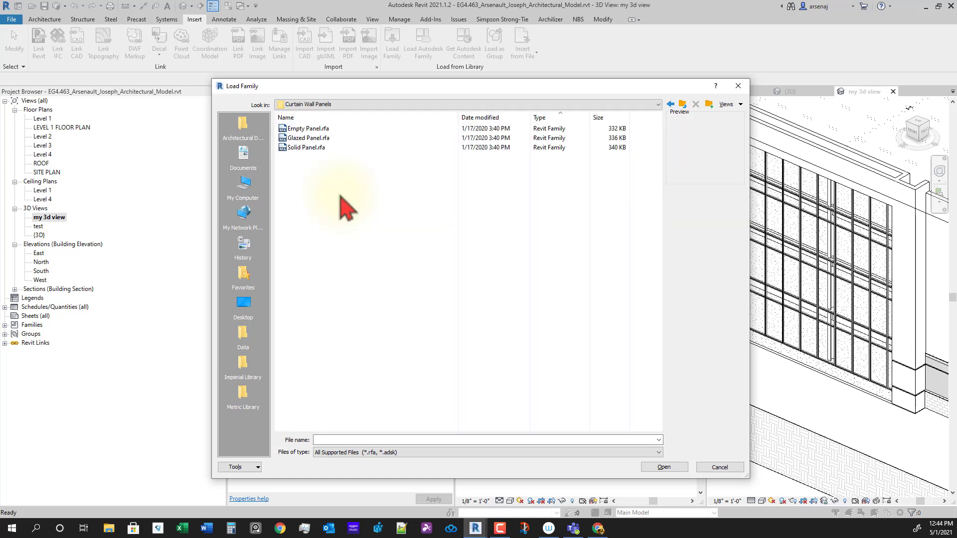
pyautogui.click(319, 138)
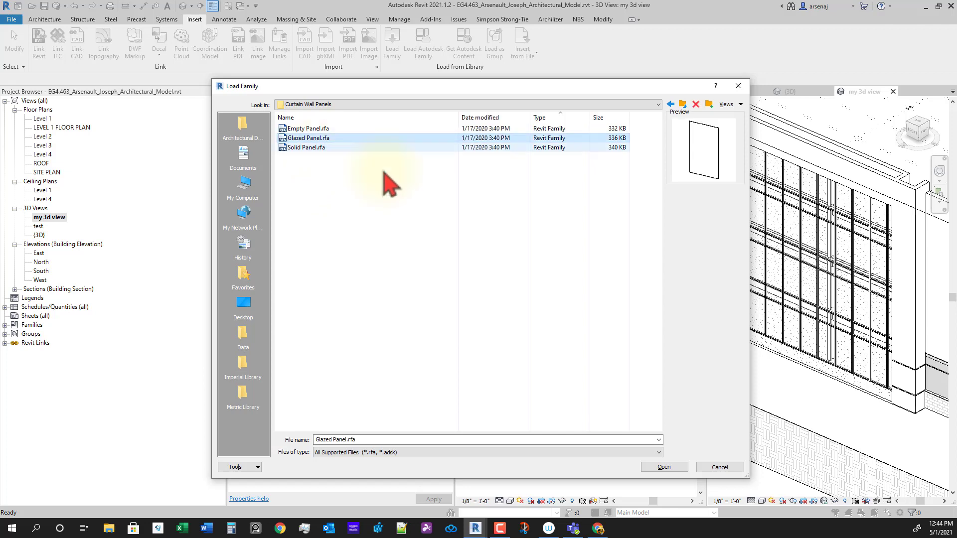
pyautogui.click(684, 107)
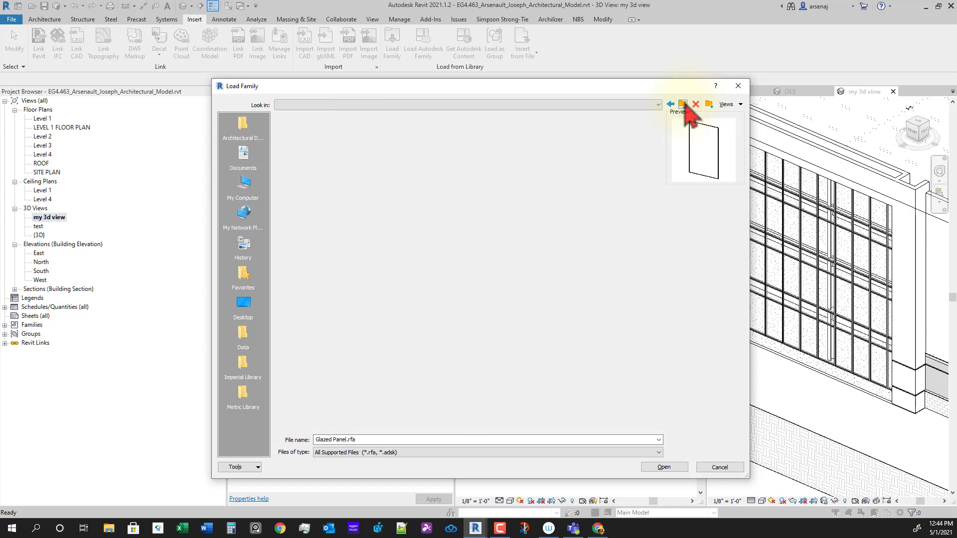
pyautogui.click(707, 468)
# Select the first four glazed panels in the lowest 3 ft band of the tall storefront, keeping mullions out of the selection.
pyautogui.scroll(5, 756, 304)
pyautogui.press('Tab')
pyautogui.click(763, 259)
pyautogui.keyDown('ctrl'); pyautogui.click(820, 294); pyautogui.keyUp('ctrl')
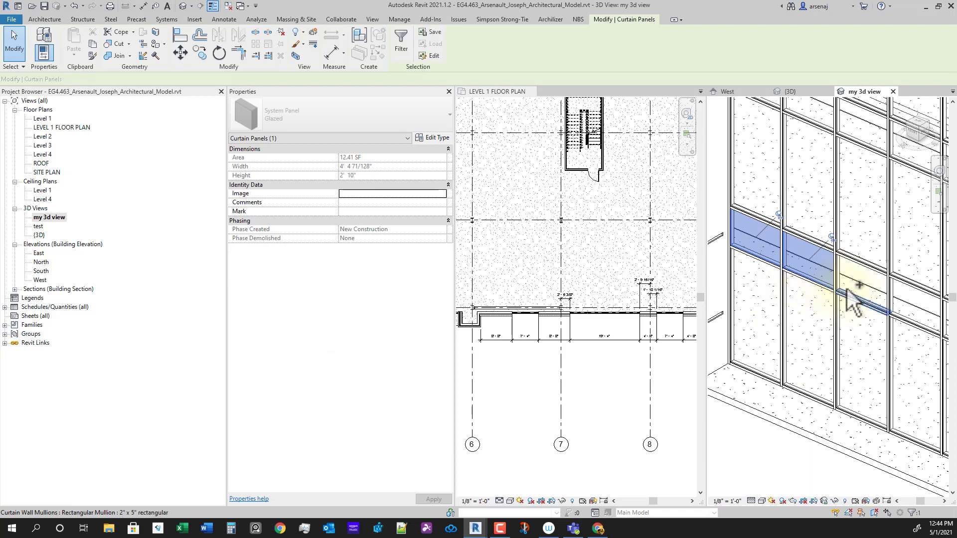
pyautogui.keyDown('ctrl'); pyautogui.click(858, 296); pyautogui.keyUp('ctrl')
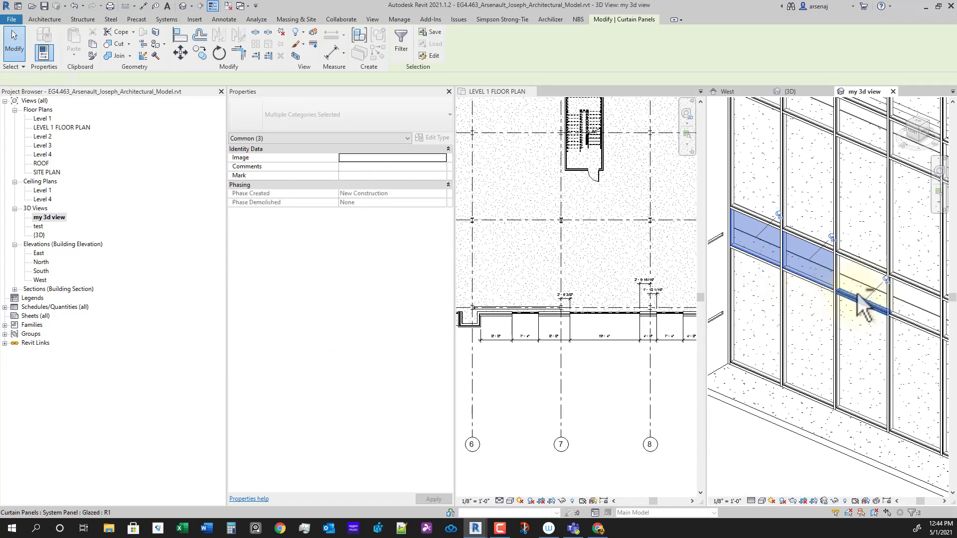
pyautogui.scroll(-2, 879, 356)
pyautogui.scroll(3, 882, 364)
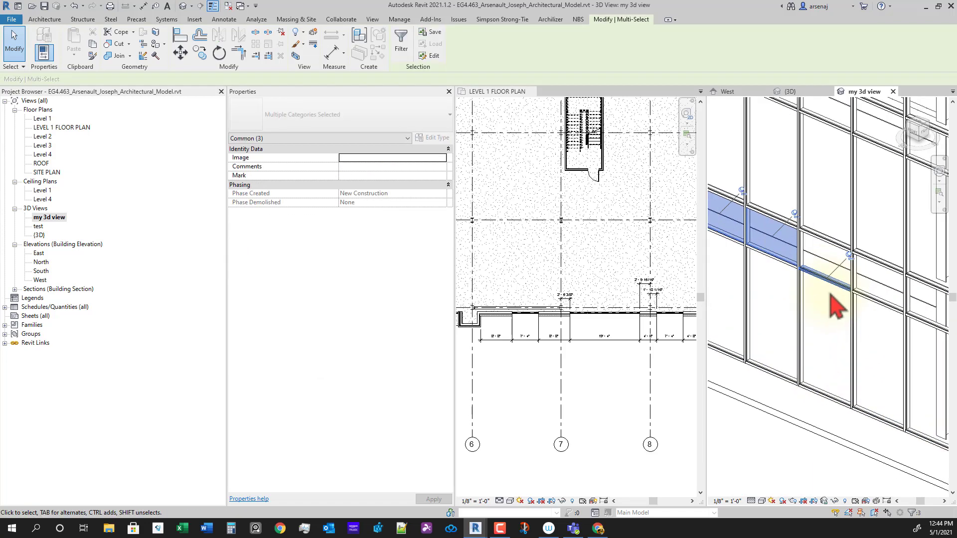
pyautogui.keyDown('shift'); pyautogui.click(824, 279); pyautogui.keyUp('shift')
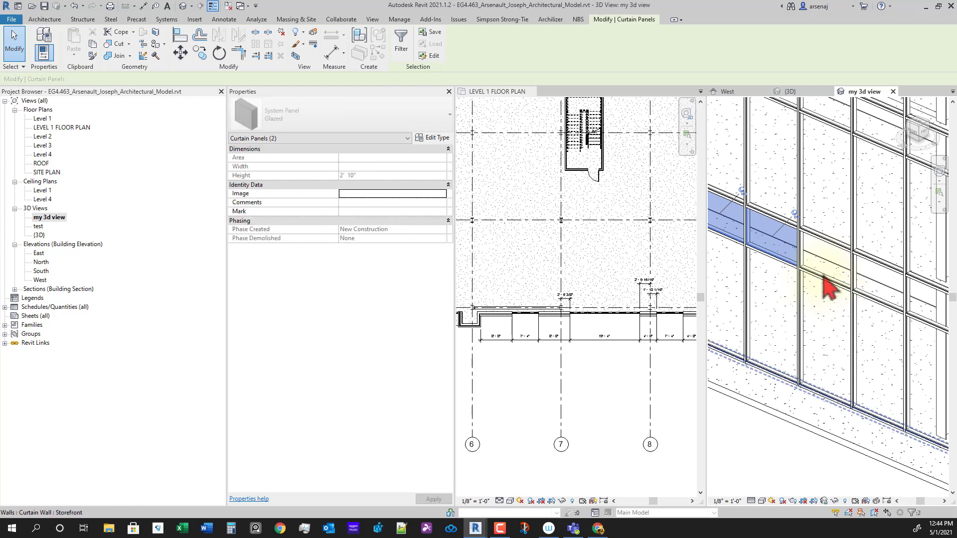
pyautogui.keyDown('ctrl'); pyautogui.click(828, 273); pyautogui.keyUp('ctrl')
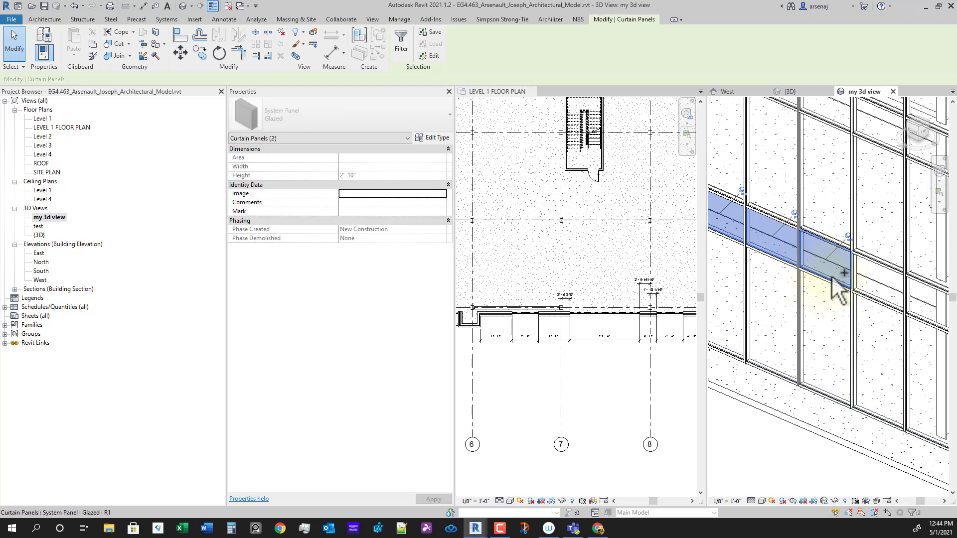
pyautogui.keyDown('ctrl'); pyautogui.click(878, 305); pyautogui.keyUp('ctrl')
# Extend the selection with the remaining five glazed panels of the same lower band, up to the far pier.
pyautogui.moveTo(877, 324); pyautogui.dragTo(802, 279, button='middle')
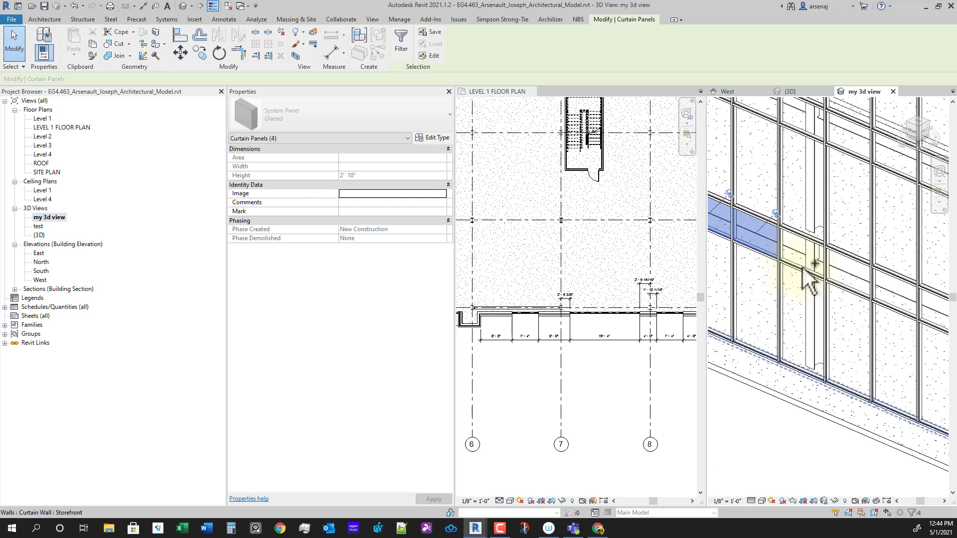
pyautogui.keyDown('ctrl'); pyautogui.click(807, 269); pyautogui.keyUp('ctrl')
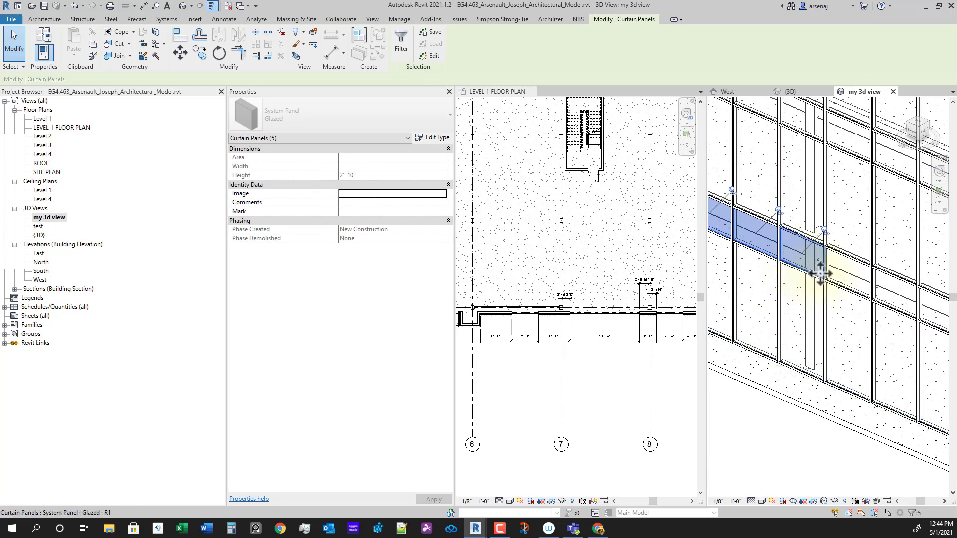
pyautogui.keyDown('ctrl'); pyautogui.click(862, 294); pyautogui.keyUp('ctrl')
pyautogui.keyDown('ctrl'); pyautogui.click(889, 299); pyautogui.keyUp('ctrl')
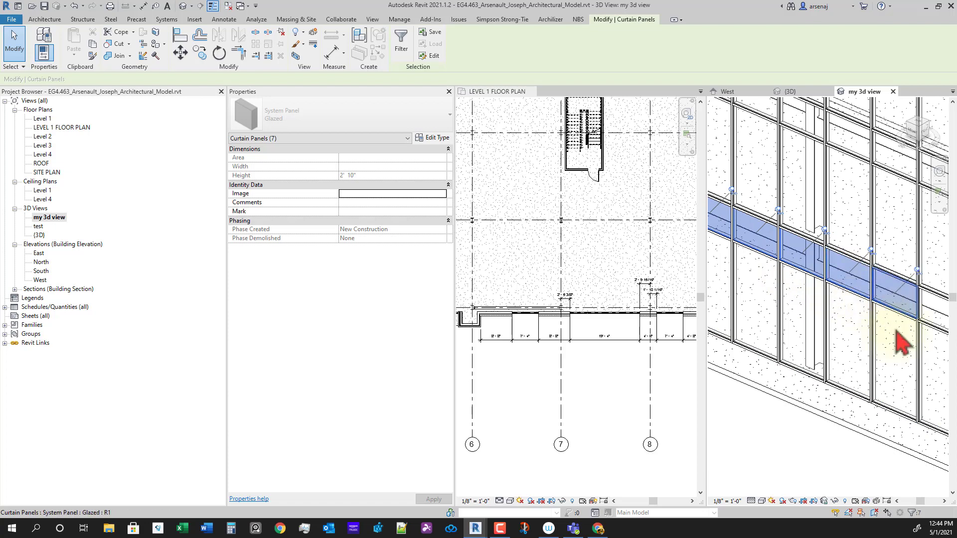
pyautogui.moveTo(901, 337); pyautogui.dragTo(783, 294, button='middle')
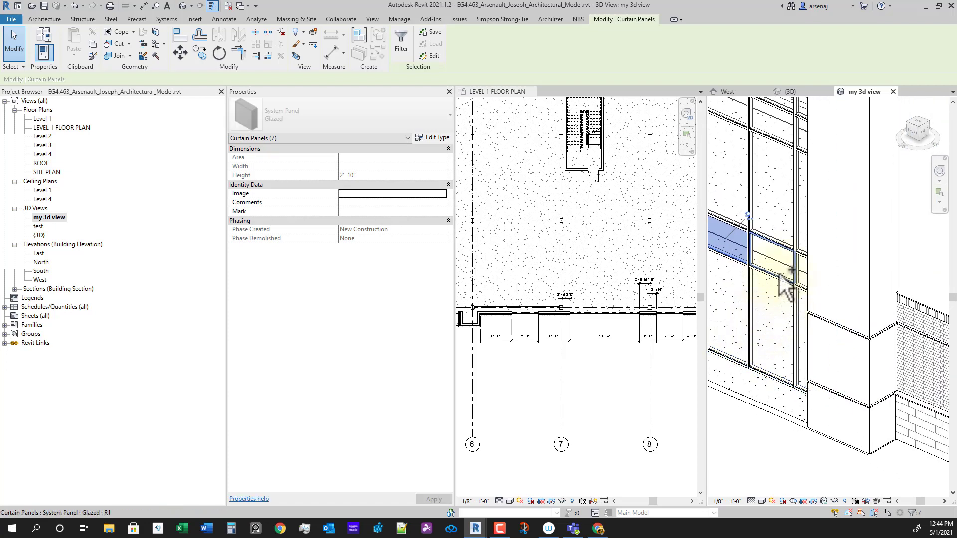
pyautogui.keyDown('ctrl'); pyautogui.click(778, 275); pyautogui.keyUp('ctrl')
pyautogui.keyDown('ctrl'); pyautogui.click(801, 282); pyautogui.keyUp('ctrl')
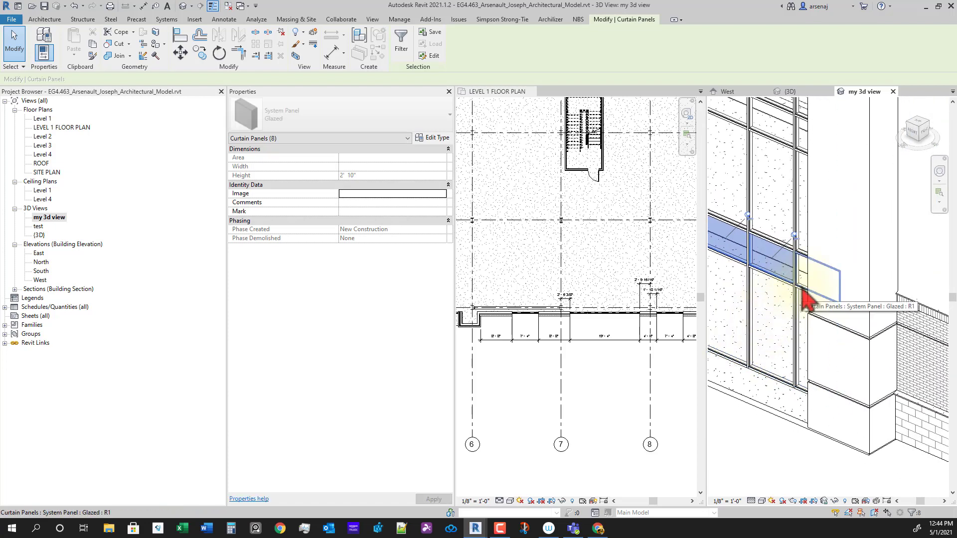
# Unpin the nine selected glazed panels of the lower band.
pyautogui.scroll(-1, 802, 299)
pyautogui.keyDown('shift'); pyautogui.moveTo(782, 367); pyautogui.dragTo(800, 349, button='middle'); pyautogui.keyUp('shift')
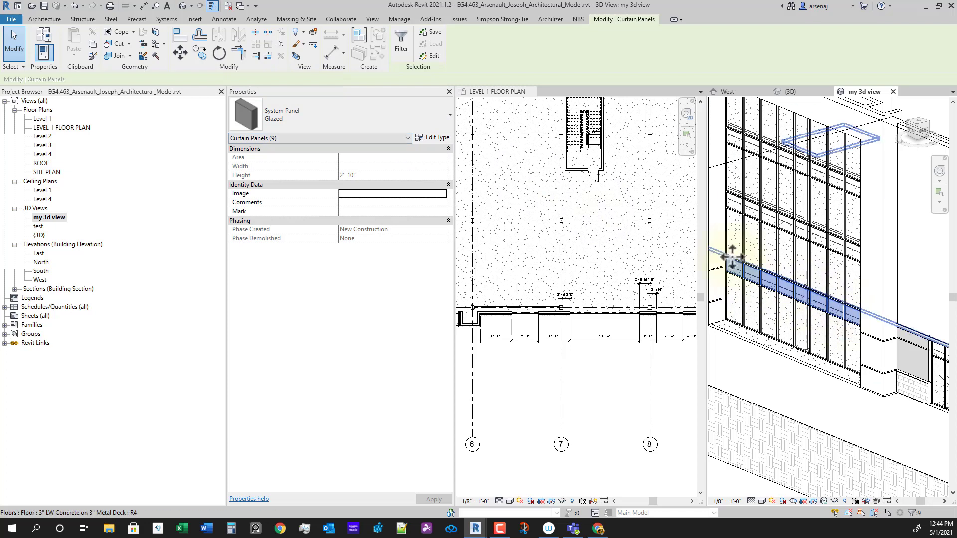
pyautogui.click(283, 47)
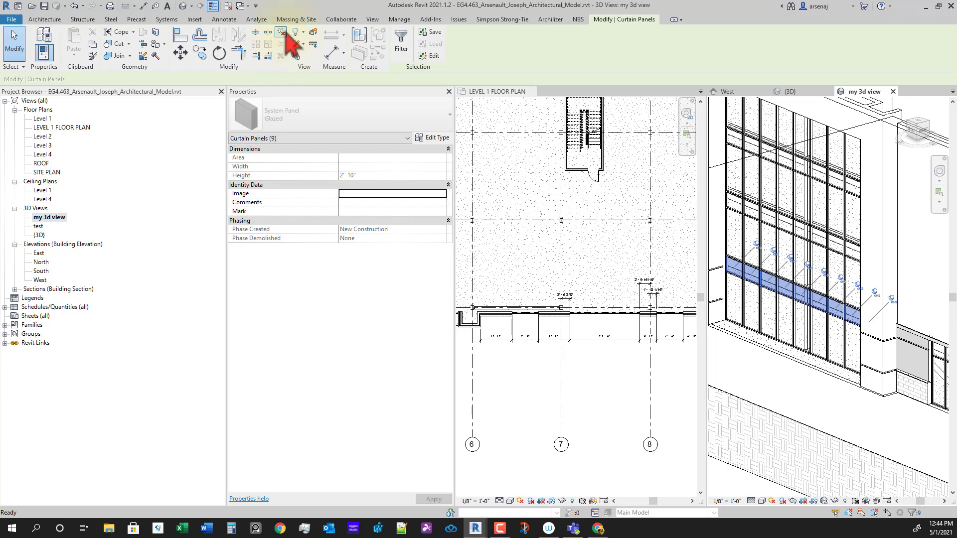
pyautogui.click(281, 33)
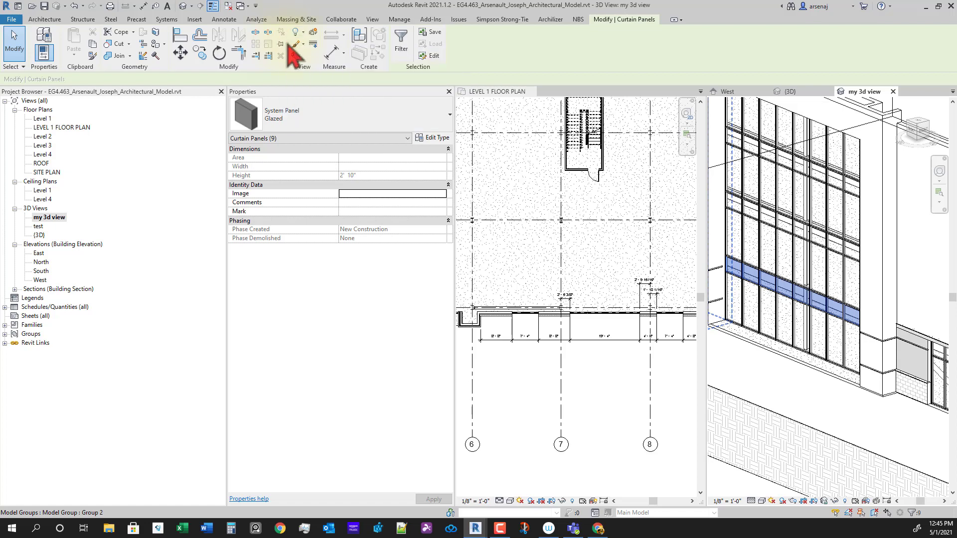
# Change the selected panels' type from Glazed to System Panel Solid.
pyautogui.click(338, 129)
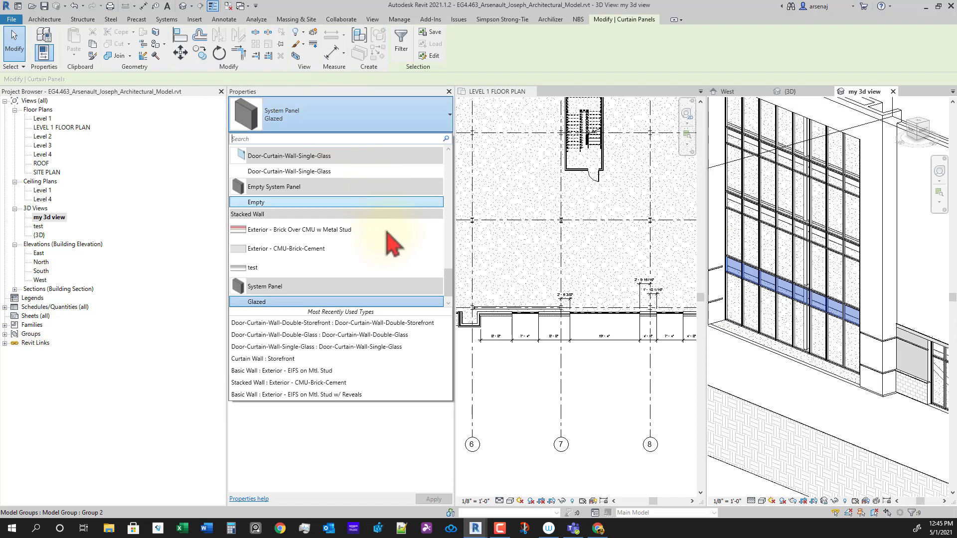
pyautogui.scroll(1, 354, 299)
pyautogui.scroll(5, 355, 299)
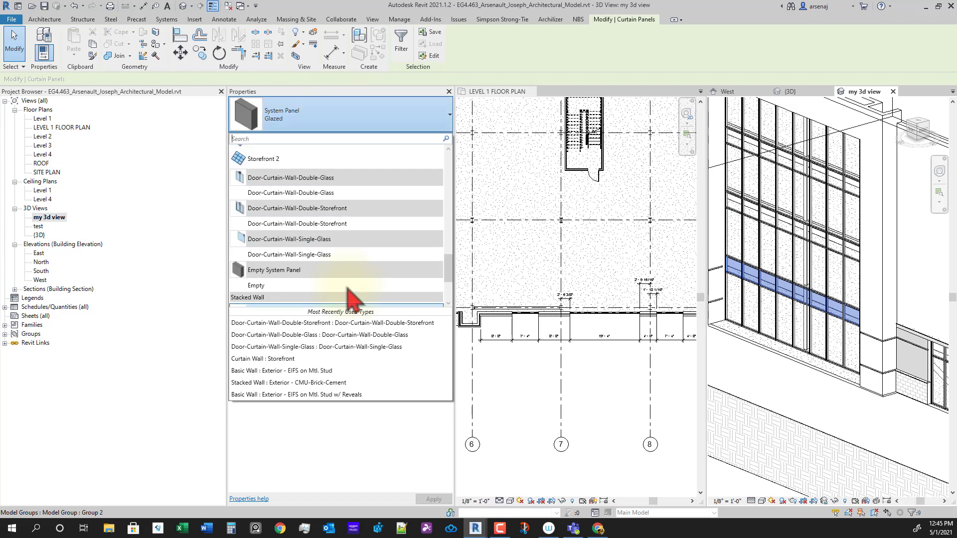
pyautogui.scroll(2, 349, 279)
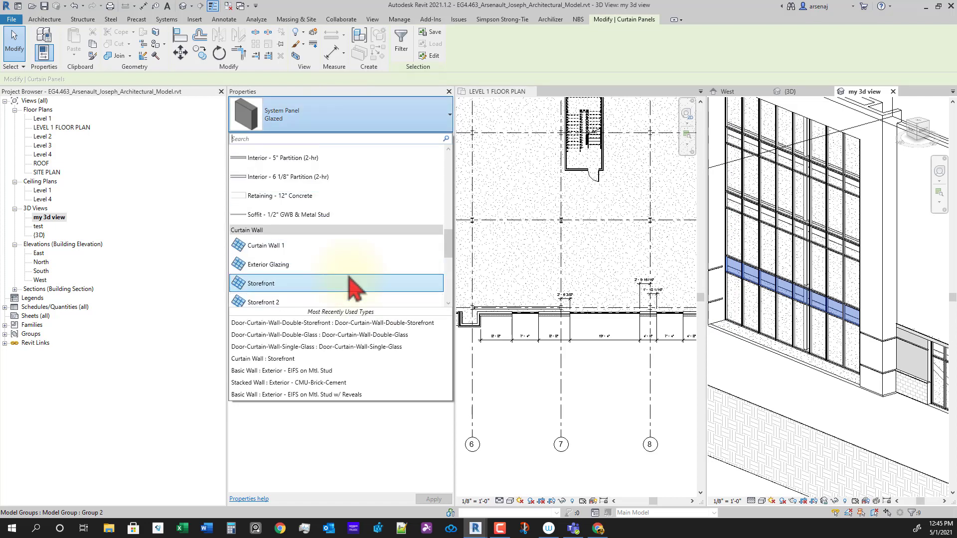
pyautogui.scroll(-8, 349, 279)
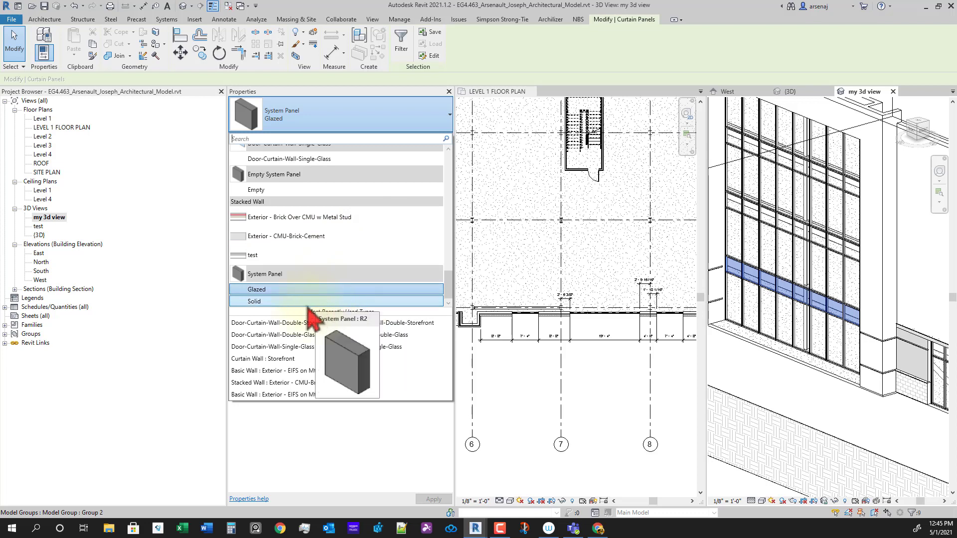
pyautogui.click(299, 301)
# Open the type properties of the Solid system panel and bring up the material browser for its Material parameter.
pyautogui.click(429, 138)
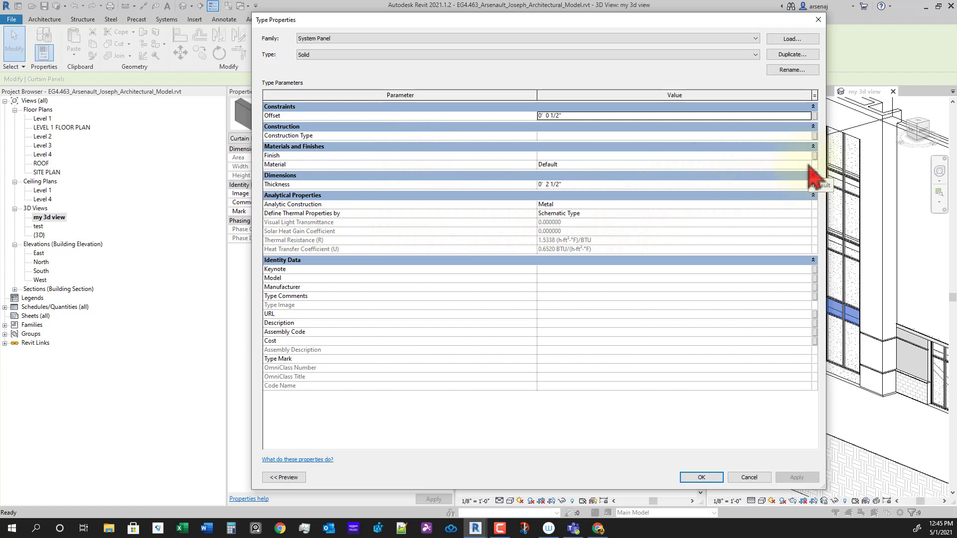
pyautogui.click(806, 204)
pyautogui.click(807, 206)
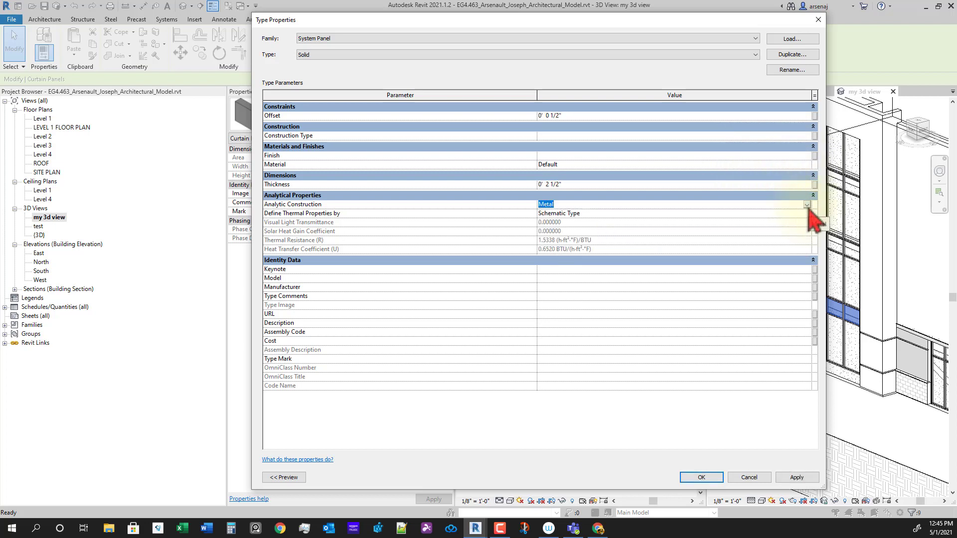
pyautogui.click(809, 166)
pyautogui.click(807, 165)
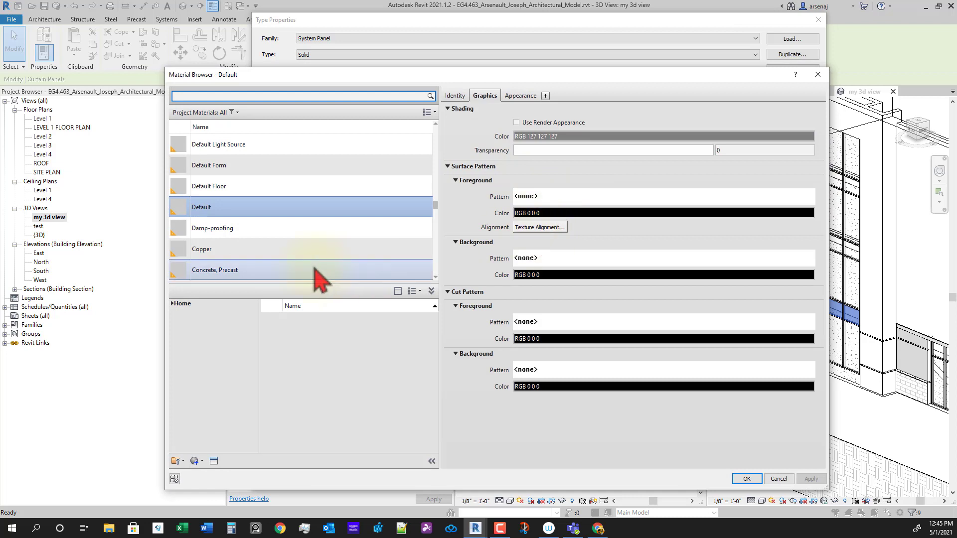
# Replace the search term in the material browser with "glazing".
pyautogui.scroll(1, 279, 150)
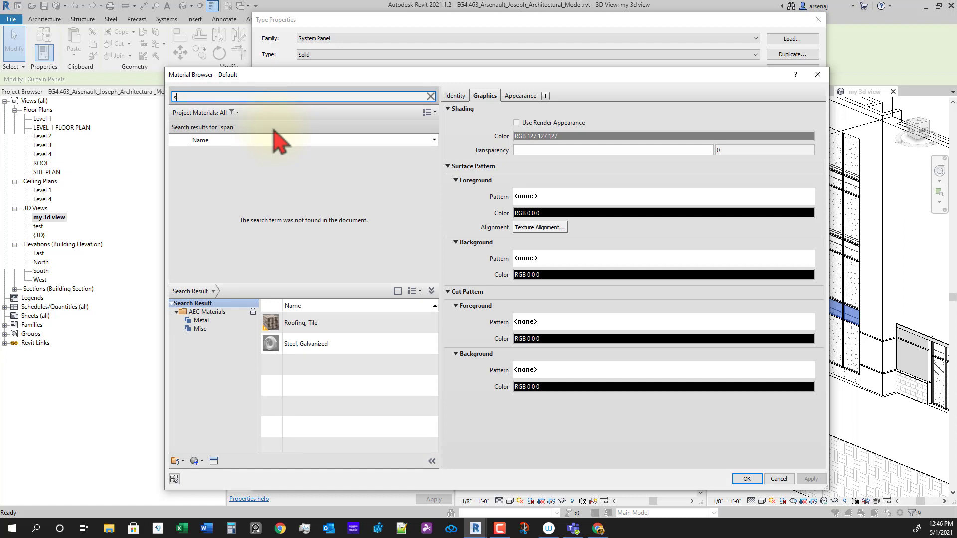
pyautogui.press('BackSpace')
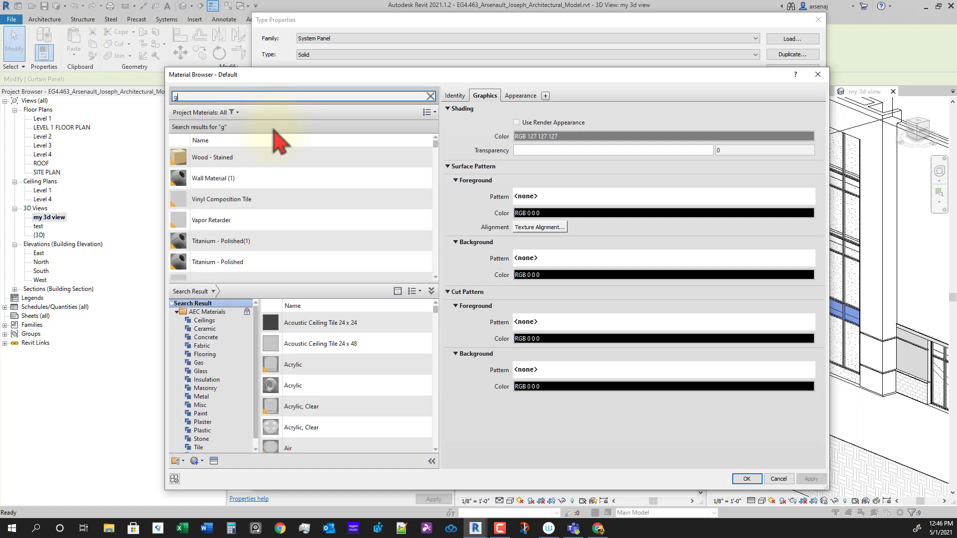
pyautogui.press('BackSpace')
pyautogui.press('BackSpace')
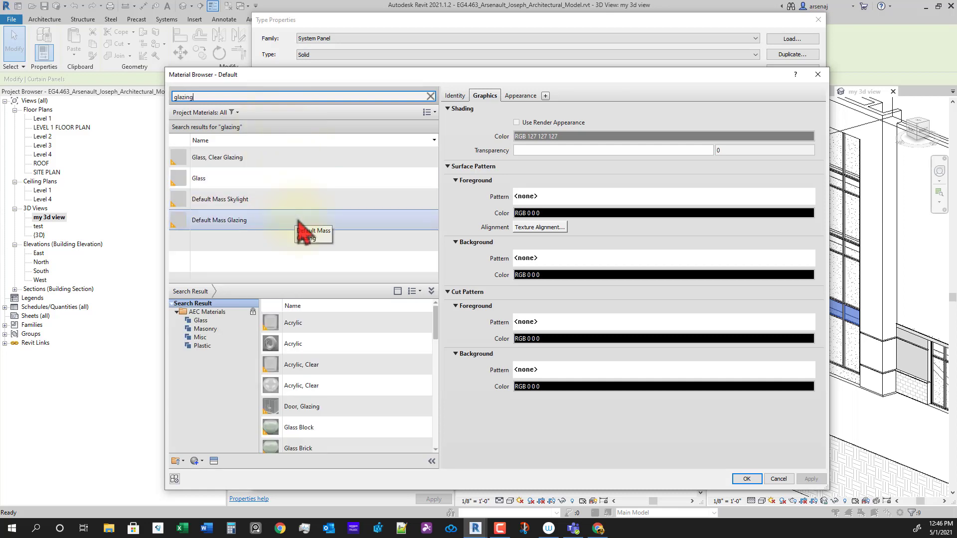
# Examine the AEC library's glazing results, from the acrylics through the glass types to the mirrors, for a suitable panel material.
pyautogui.scroll(-5, 378, 342)
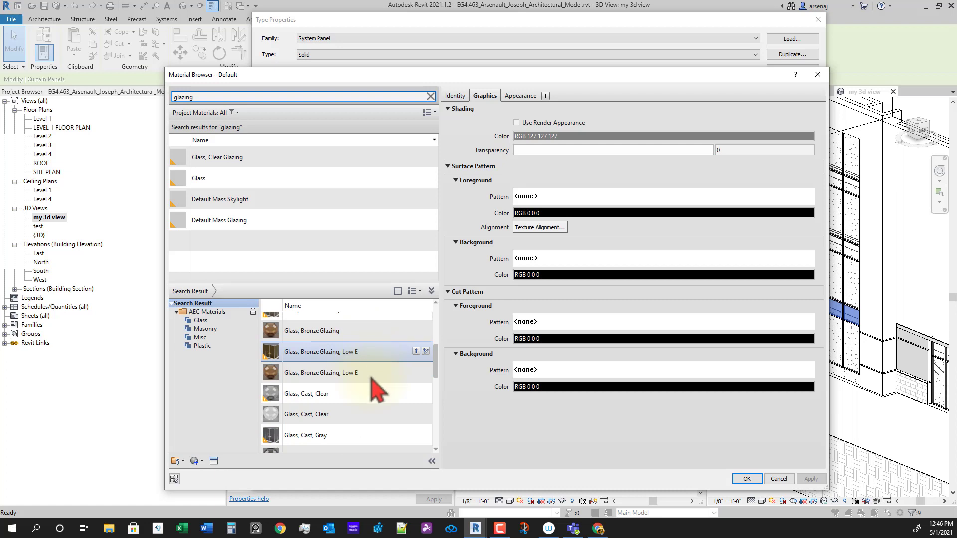
pyautogui.scroll(-3, 372, 393)
pyautogui.scroll(-3, 364, 384)
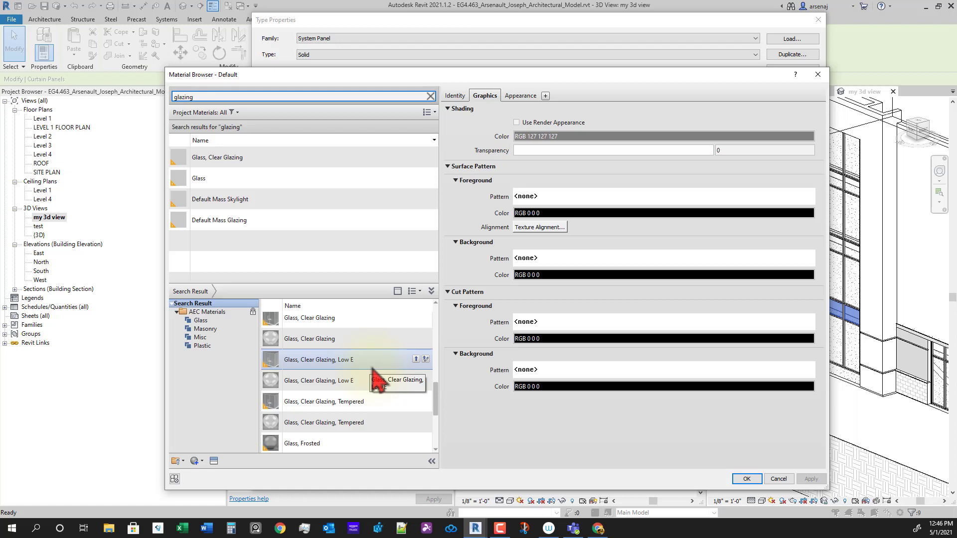
pyautogui.scroll(-3, 373, 369)
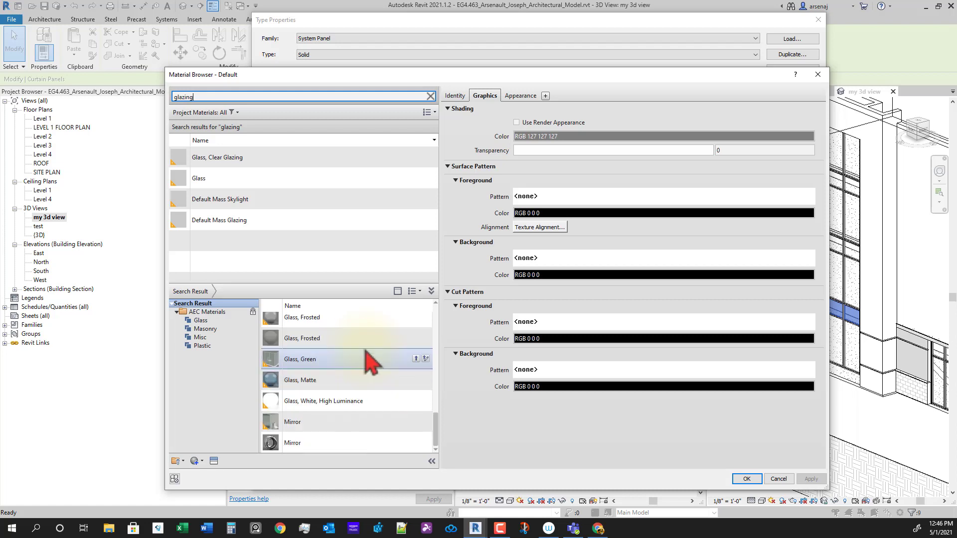
pyautogui.scroll(3, 359, 433)
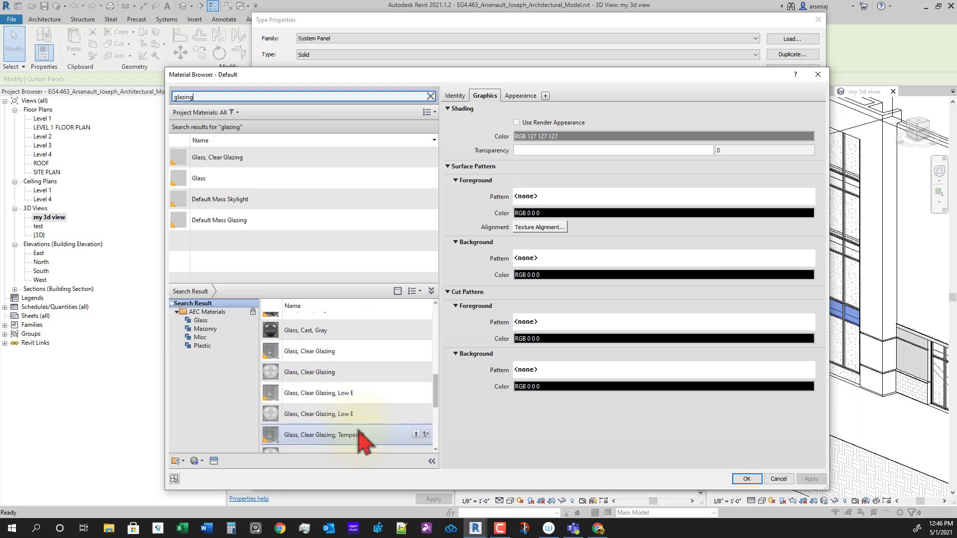
pyautogui.scroll(2, 363, 436)
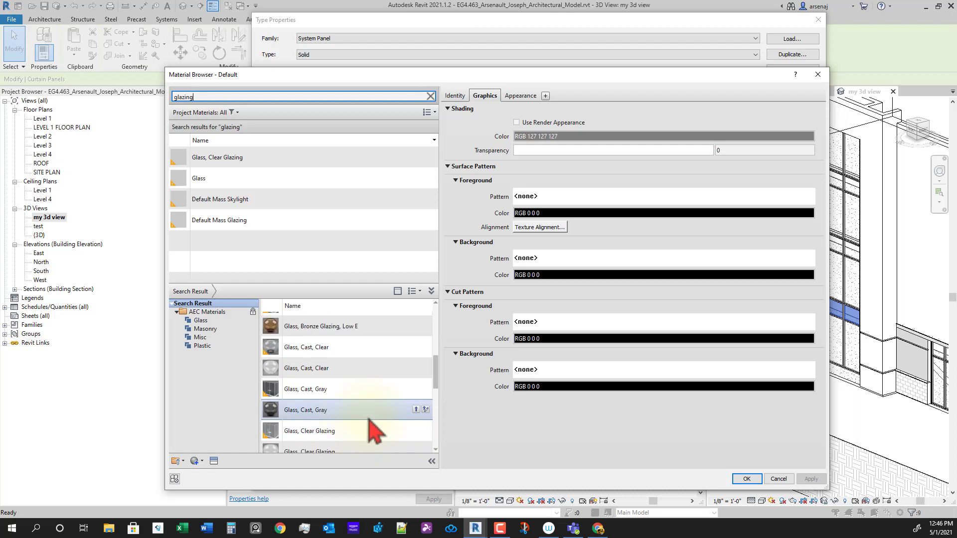
pyautogui.scroll(3, 369, 421)
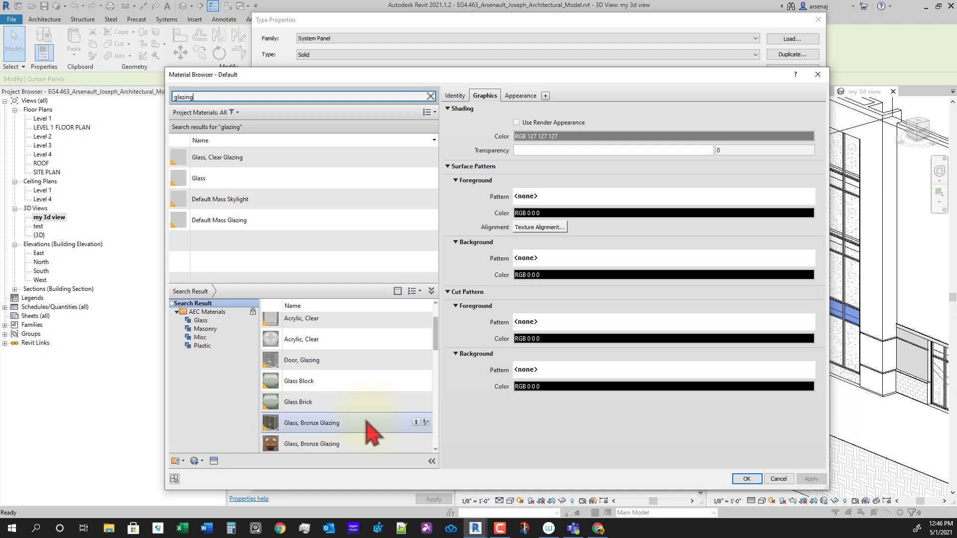
pyautogui.scroll(-1, 379, 426)
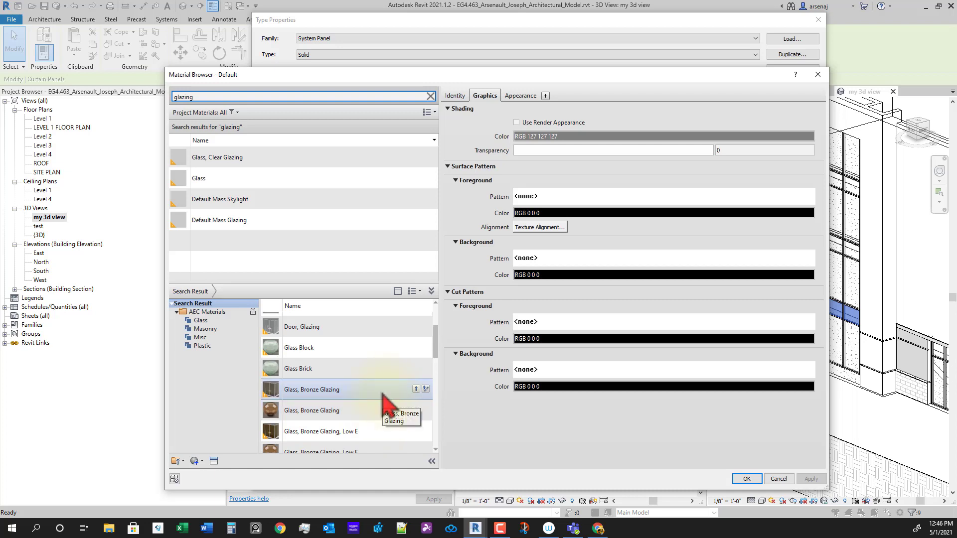
pyautogui.scroll(-3, 387, 405)
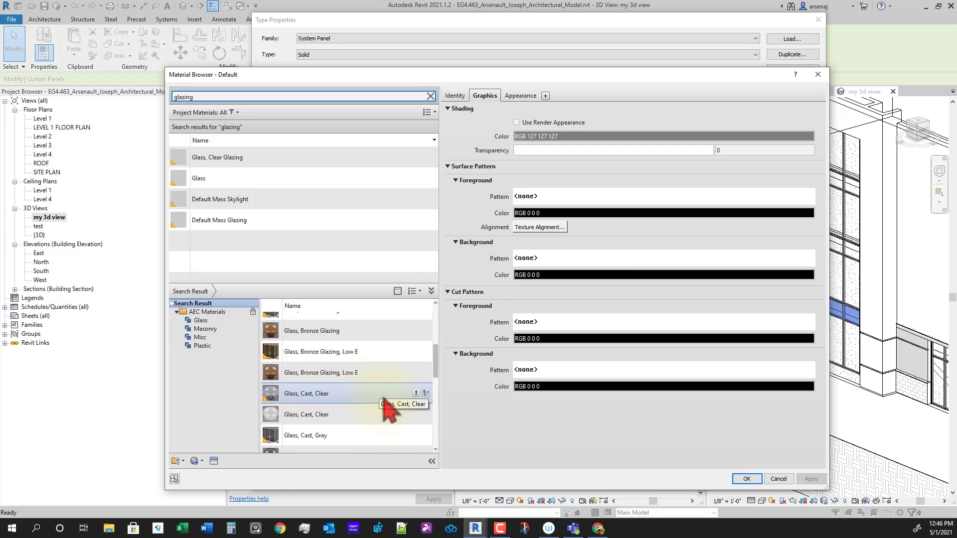
pyautogui.scroll(-3, 379, 399)
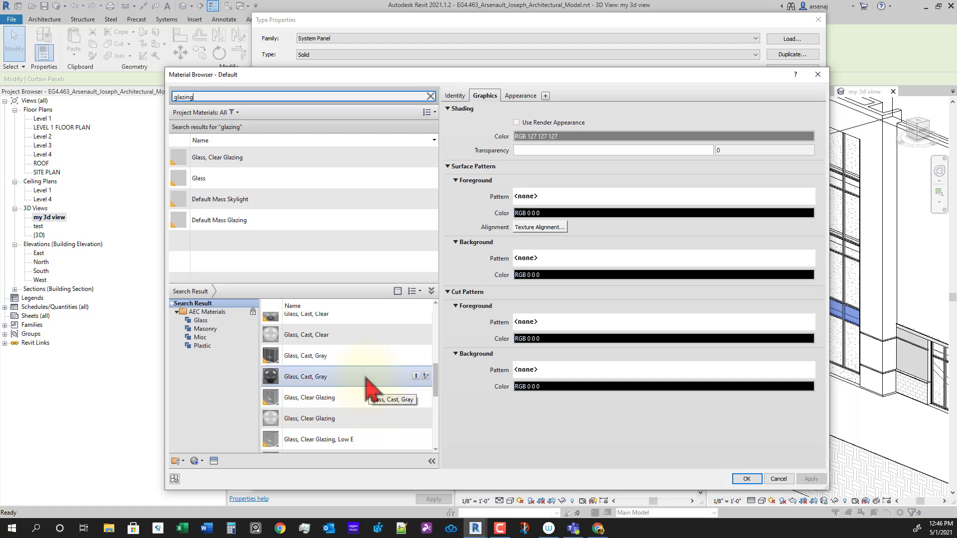
pyautogui.scroll(-2, 367, 378)
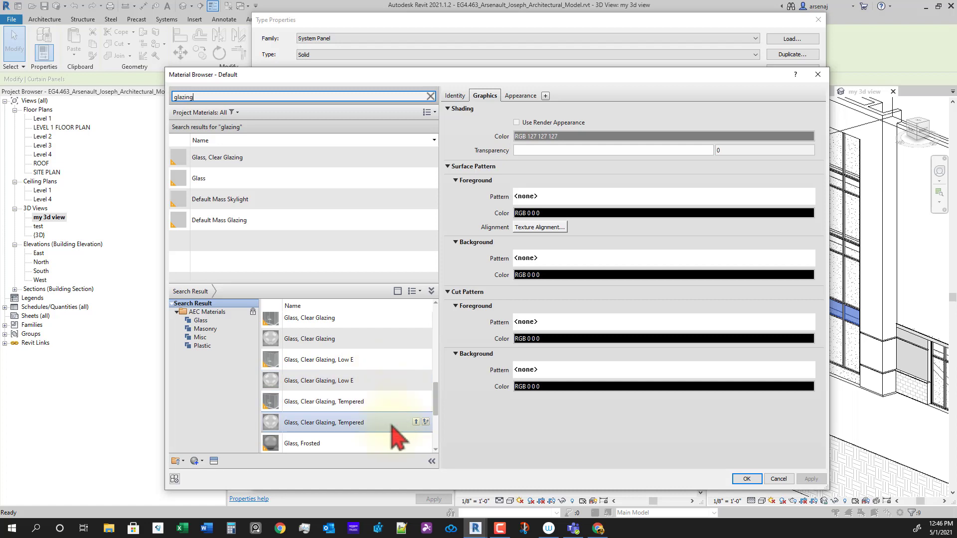
pyautogui.scroll(-2, 397, 438)
pyautogui.scroll(-1, 397, 438)
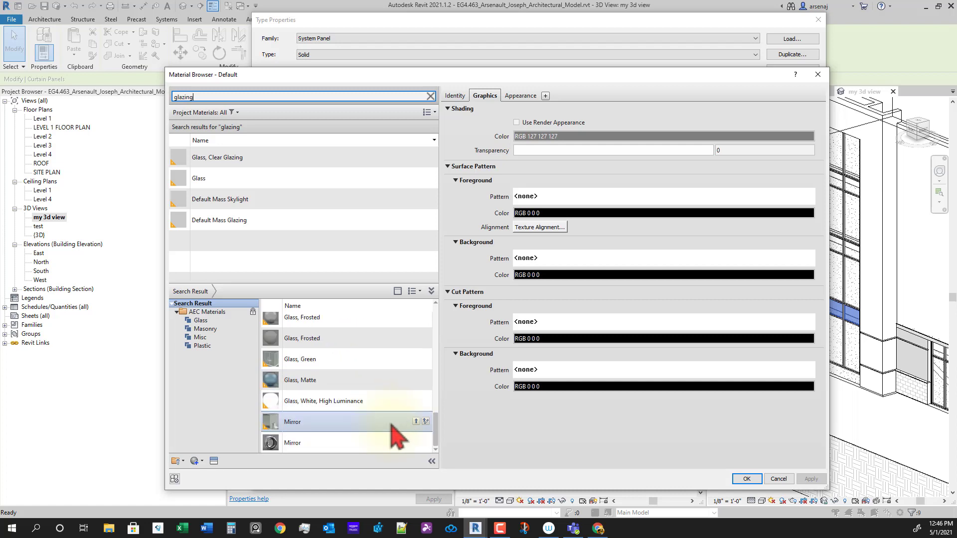
pyautogui.scroll(5, 397, 437)
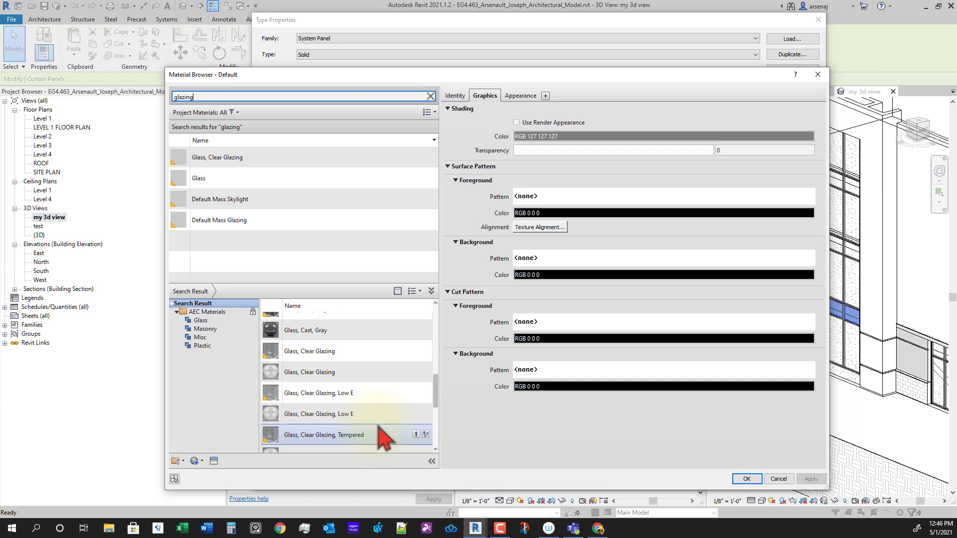
pyautogui.scroll(3, 387, 434)
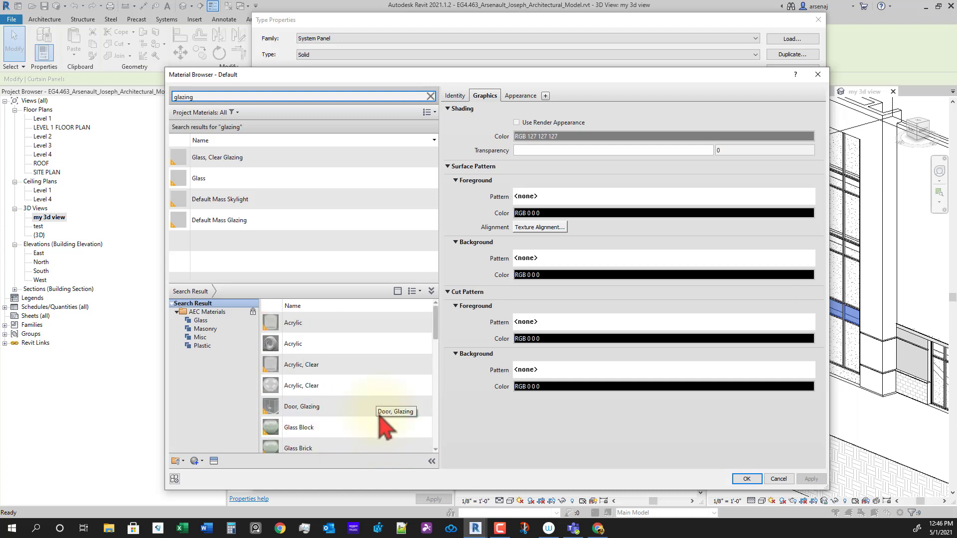
# Preview the Glass, Bronze Glazing variants in the AEC library and add the one with the Dark Bronze Reflective appearance to the project materials.
pyautogui.click(230, 182)
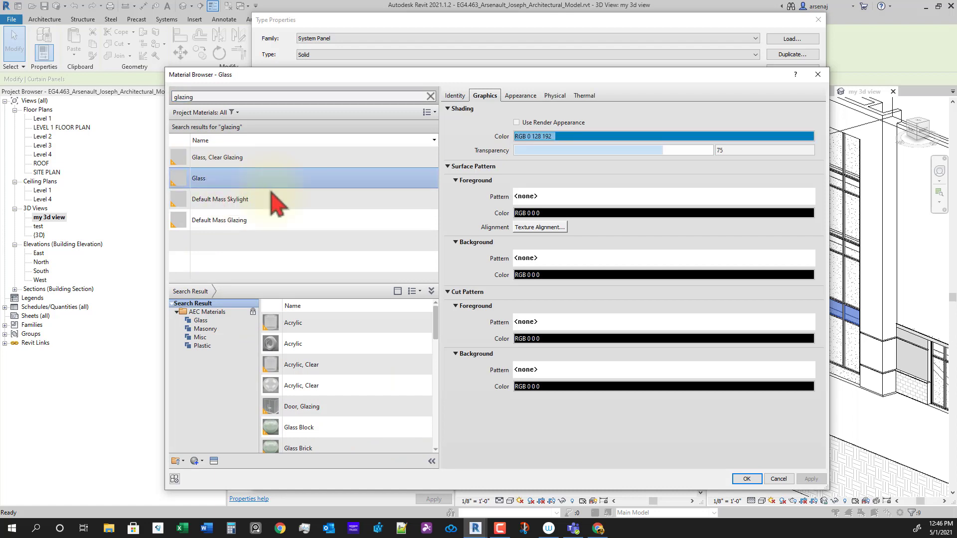
pyautogui.scroll(-2, 350, 382)
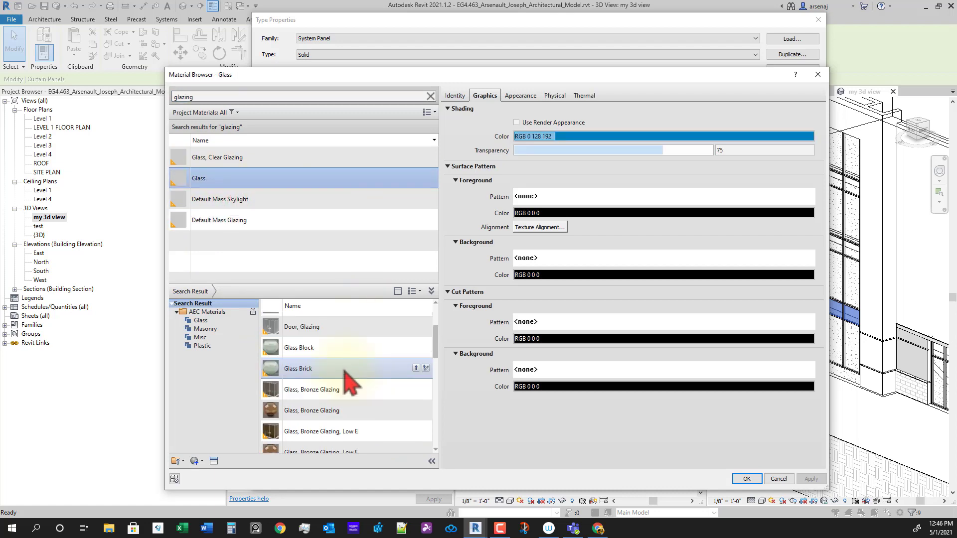
pyautogui.click(360, 390)
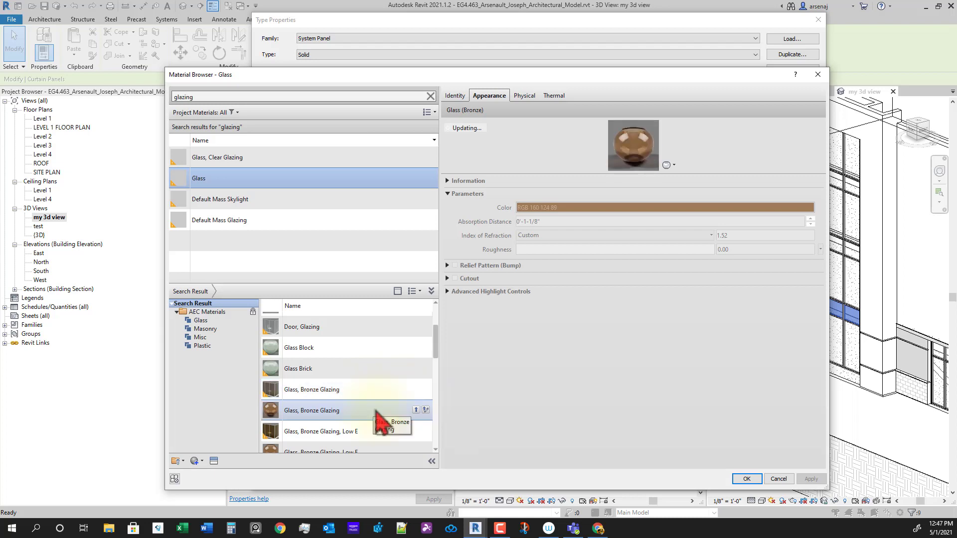
pyautogui.scroll(-1, 378, 418)
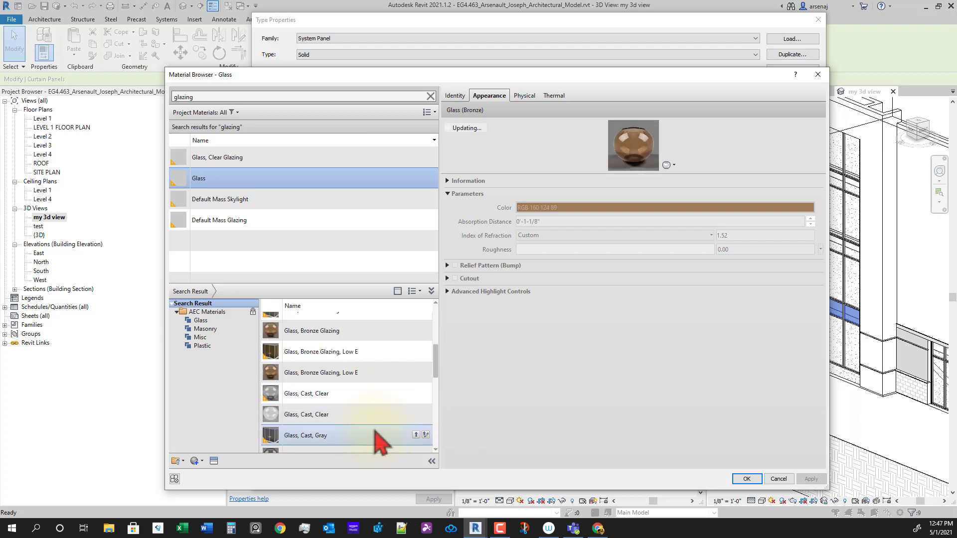
pyautogui.scroll(-1, 380, 442)
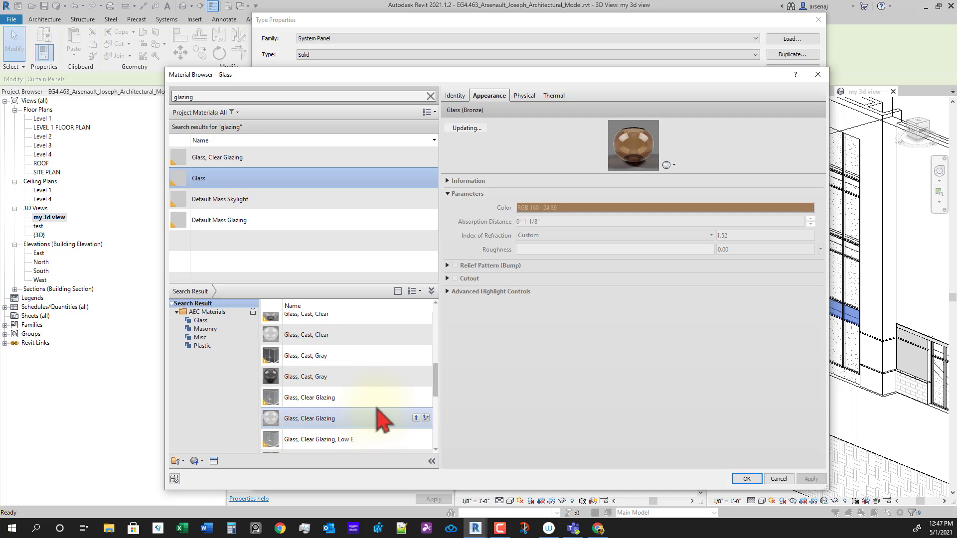
pyautogui.scroll(1, 378, 424)
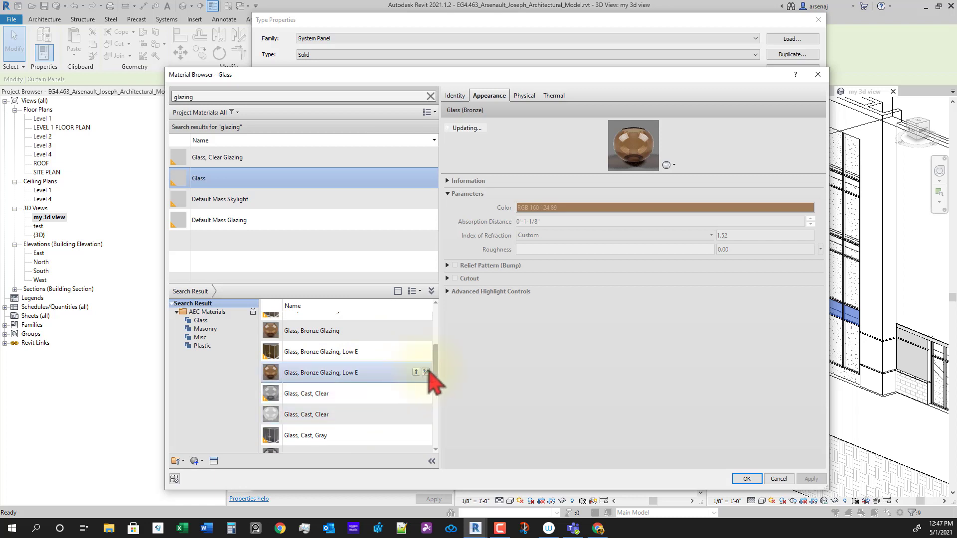
pyautogui.scroll(1, 439, 371)
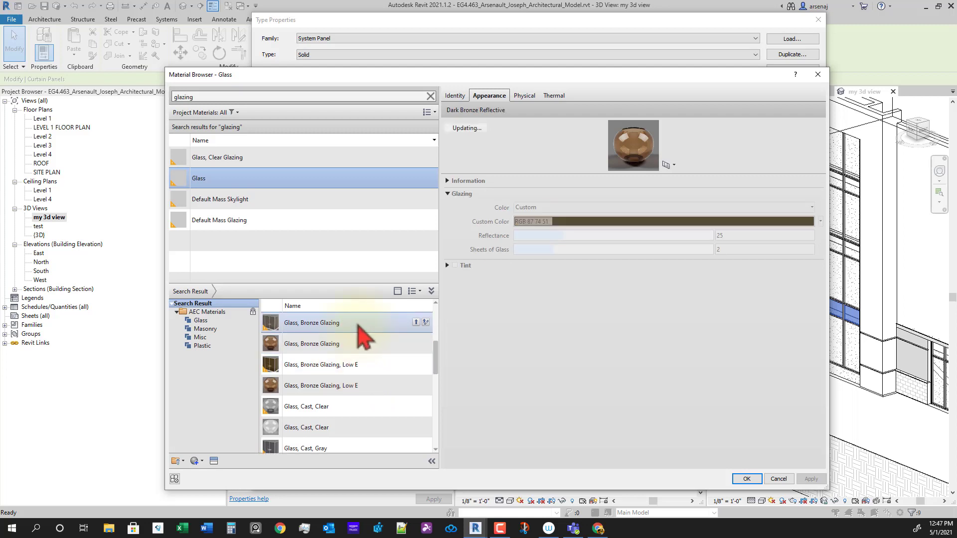
pyautogui.scroll(3, 369, 344)
pyautogui.scroll(-4, 369, 396)
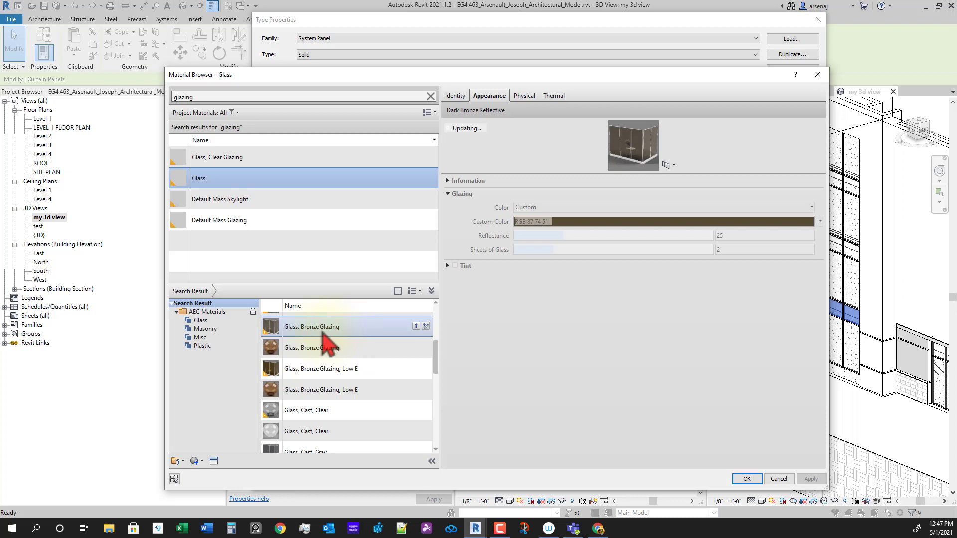
pyautogui.scroll(1, 332, 343)
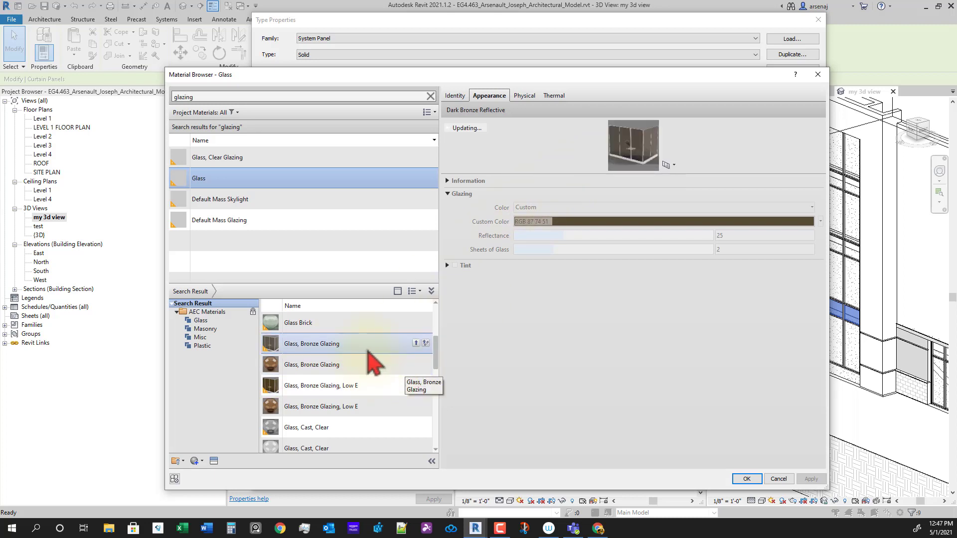
pyautogui.click(415, 344)
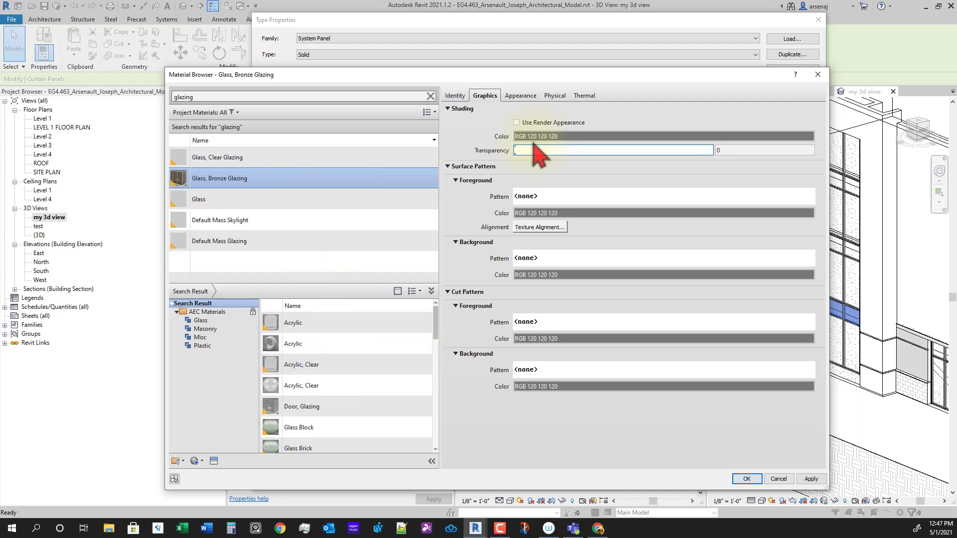
# Inspect the Glass, Bronze Glazing material's appearance and its graphics color without changing either.
pyautogui.click(528, 98)
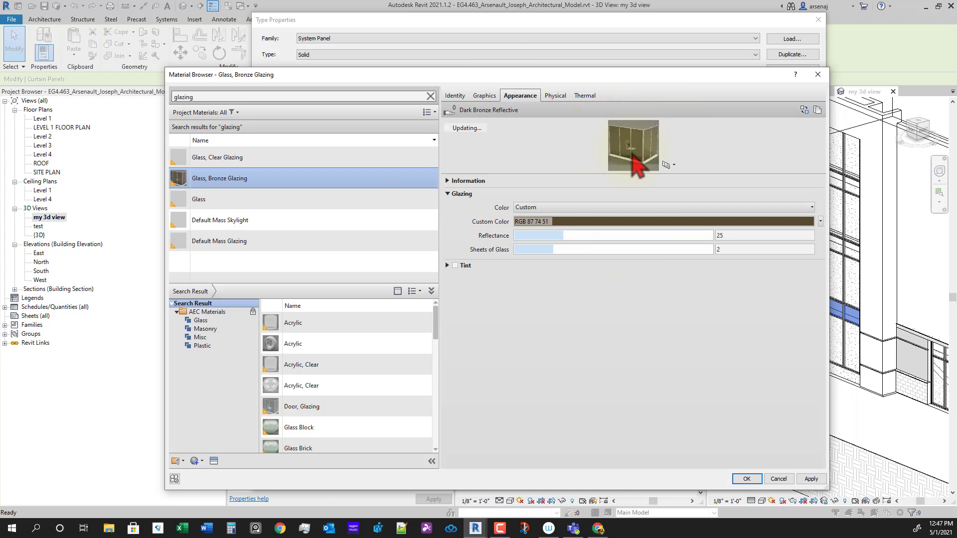
pyautogui.click(482, 96)
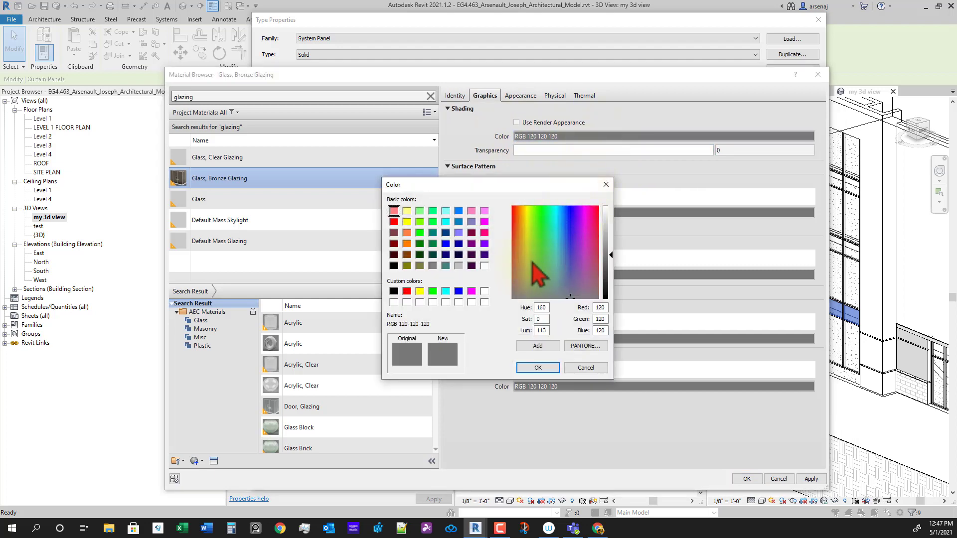
pyautogui.press('Escape')
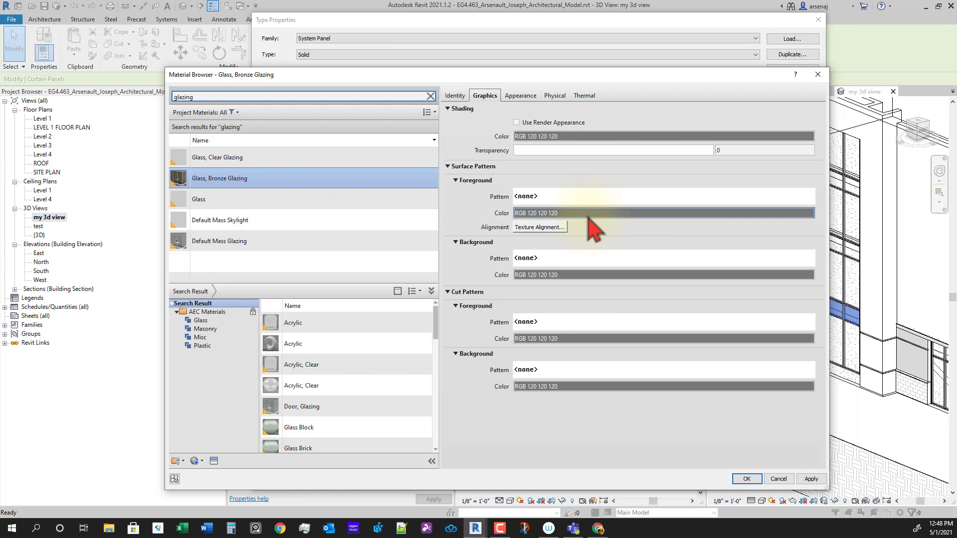
# Set the Glass, Bronze Glazing material's surface foreground pattern to Solid fill and its color to RGB 192 192 192.
pyautogui.click(593, 197)
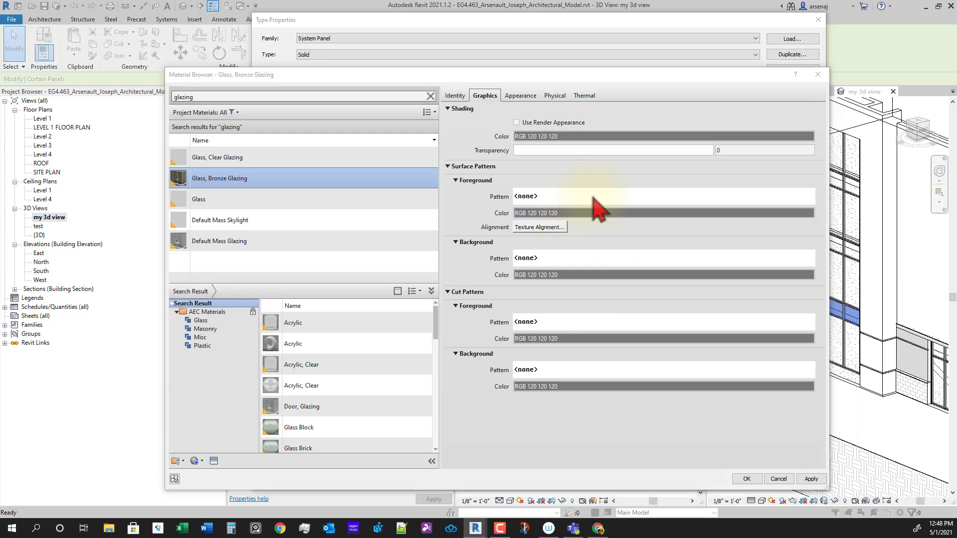
pyautogui.click(442, 240)
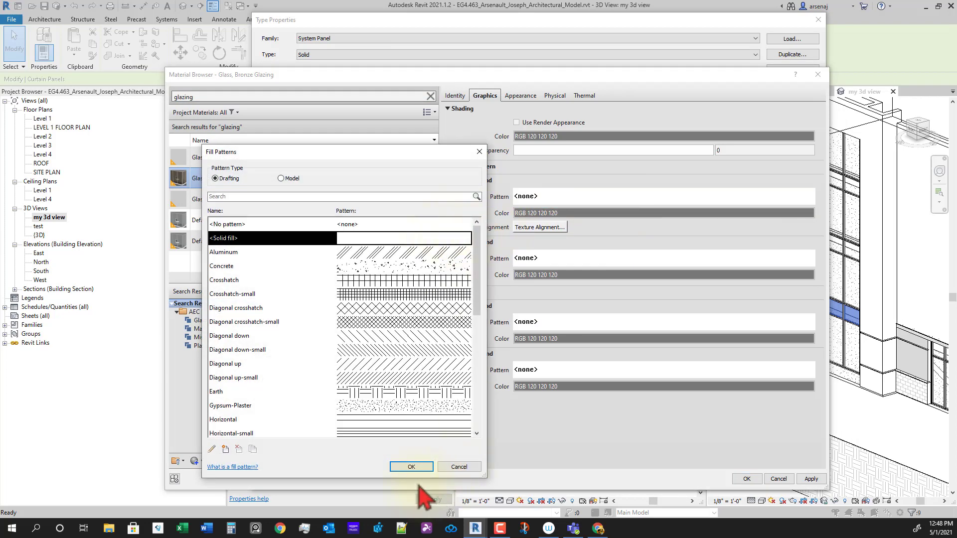
pyautogui.click(412, 468)
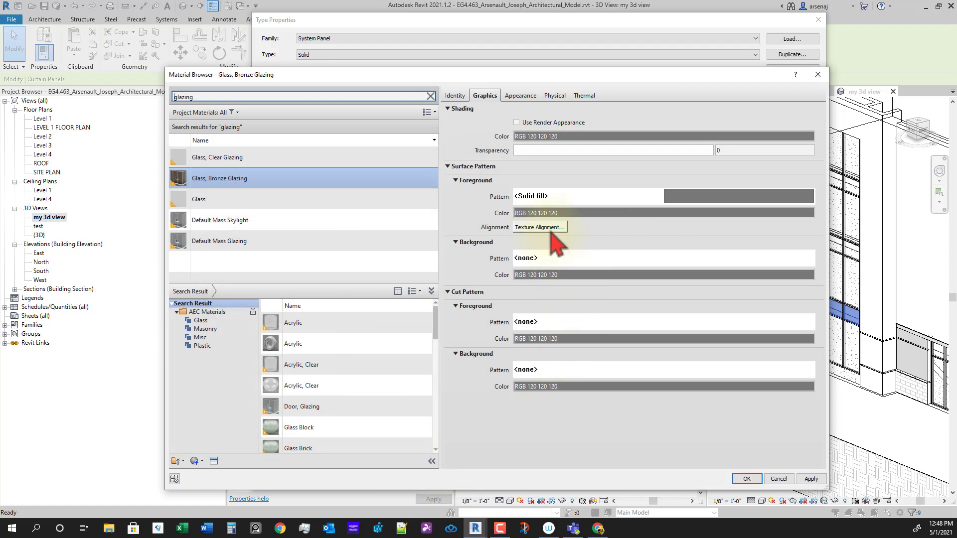
pyautogui.click(587, 213)
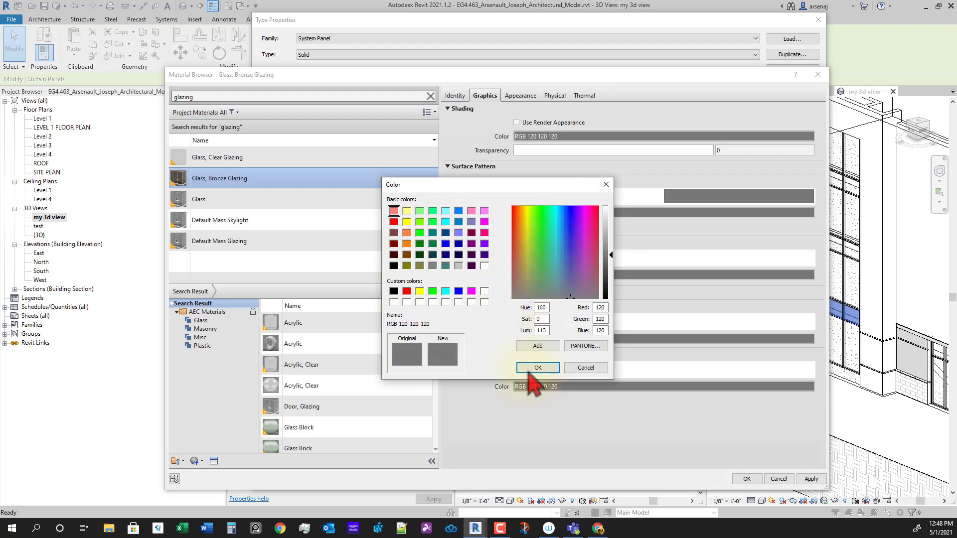
pyautogui.click(458, 266)
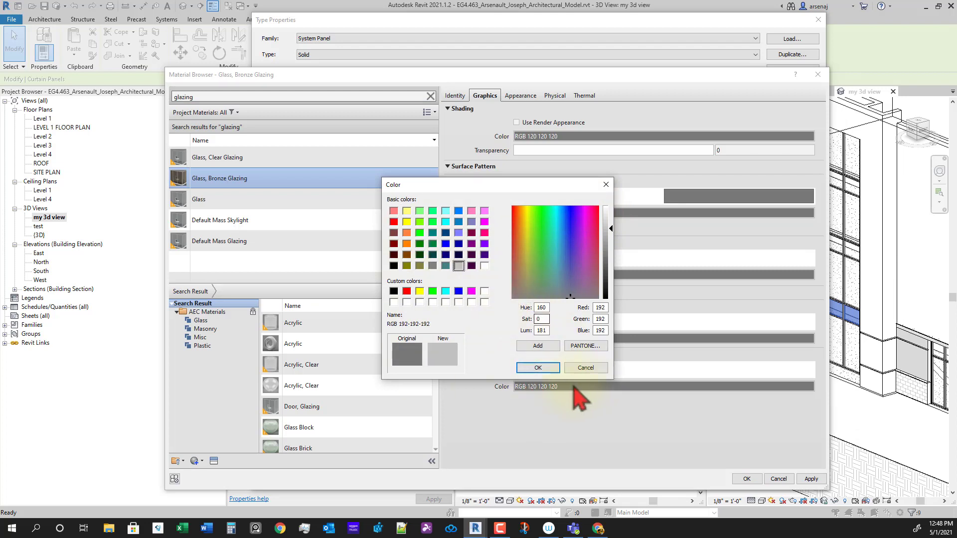
pyautogui.click(538, 367)
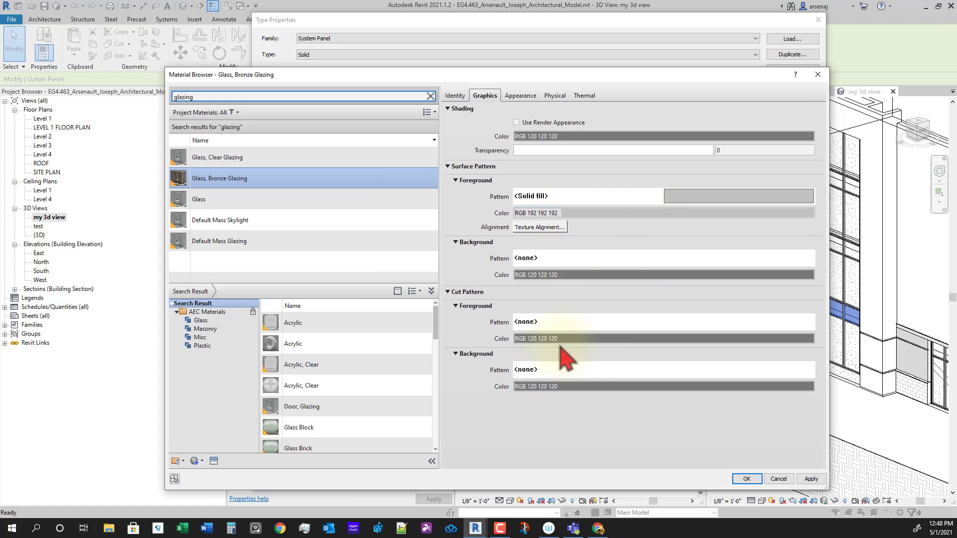
# Set the Glass, Bronze Glazing material's cut foreground pattern to Solid fill and its color to RGB 192 192 192.
pyautogui.click(810, 479)
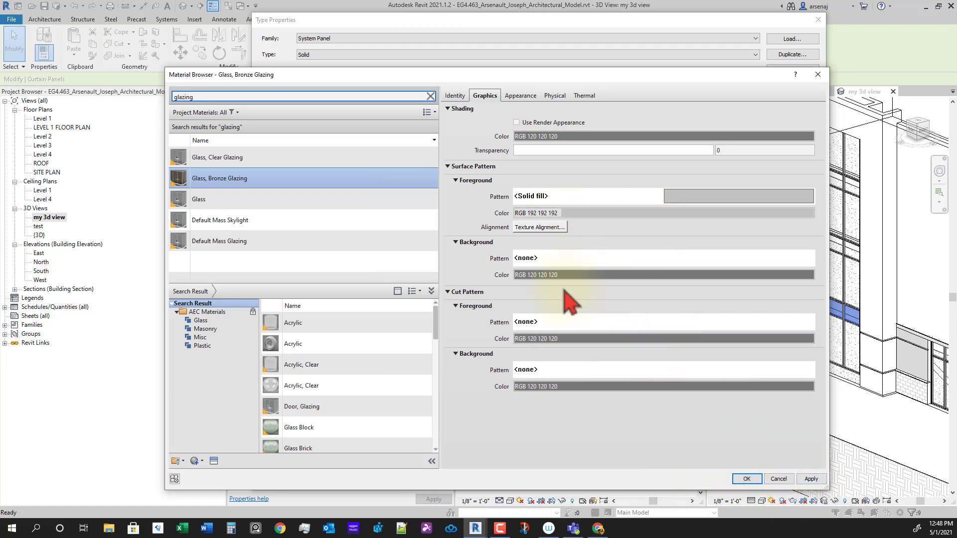
pyautogui.click(568, 323)
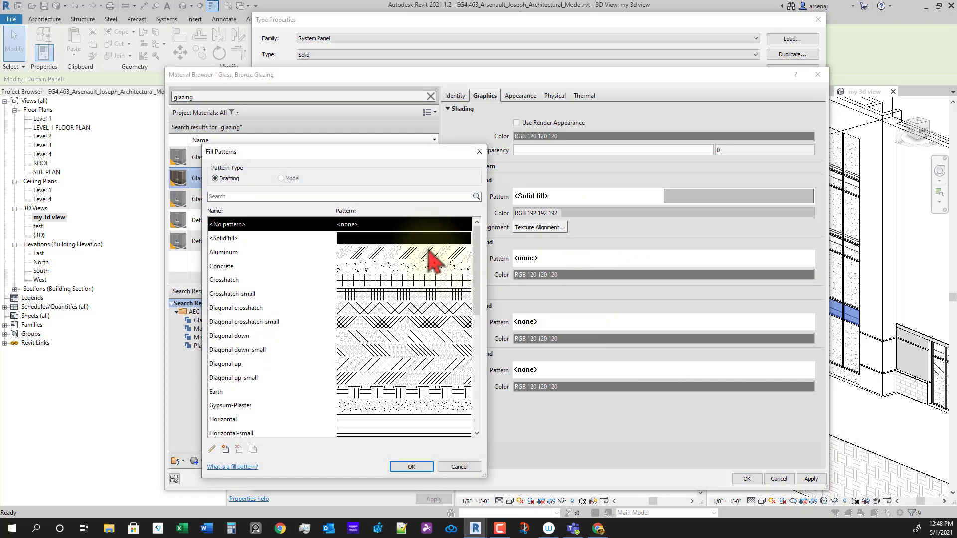
pyautogui.click(417, 465)
pyautogui.click(593, 339)
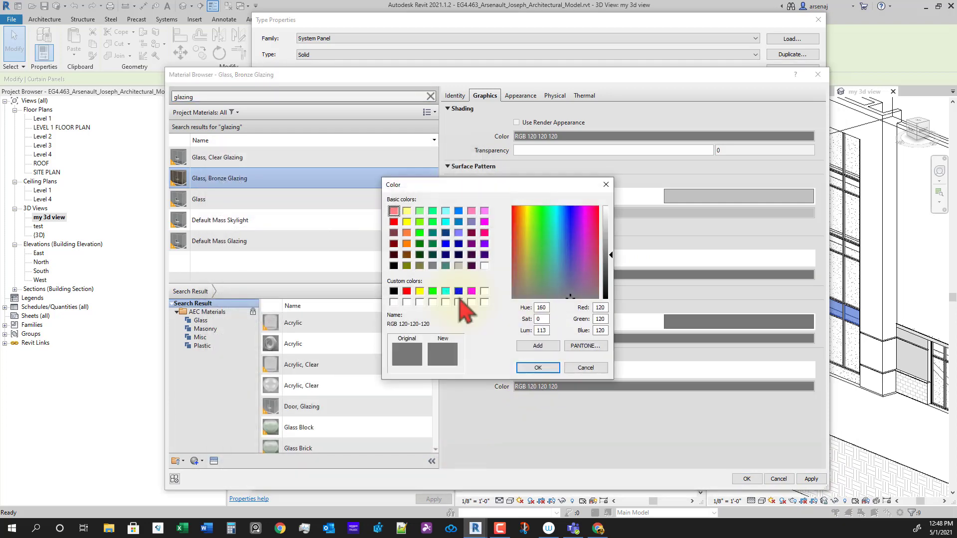
pyautogui.click(458, 266)
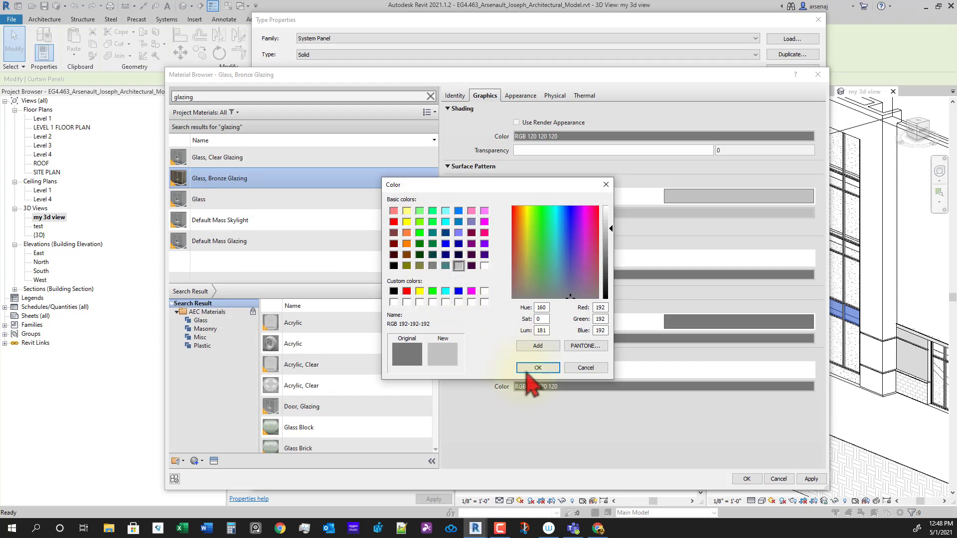
pyautogui.click(528, 369)
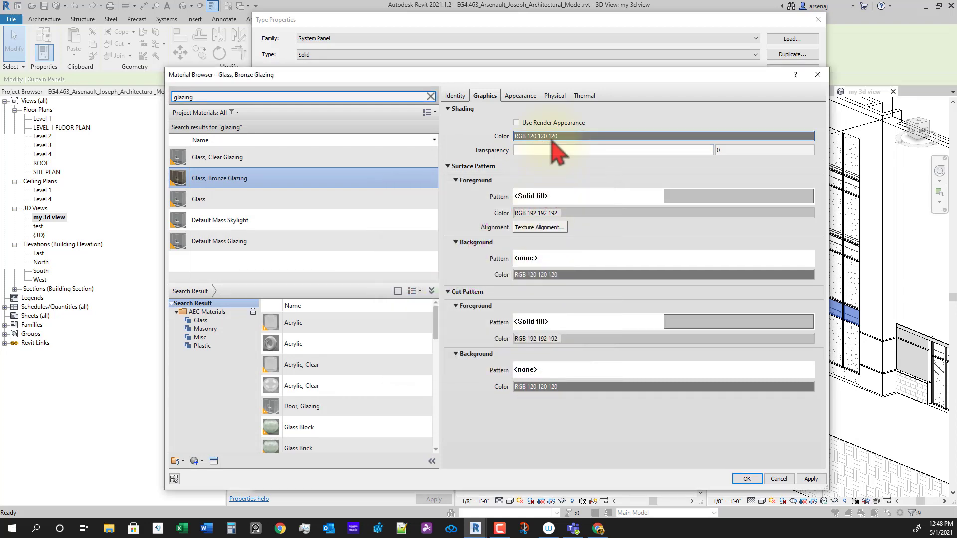
# Set the Glass, Bronze Glazing material's shading color to RGB 192 192 192.
pyautogui.click(552, 138)
pyautogui.click(458, 266)
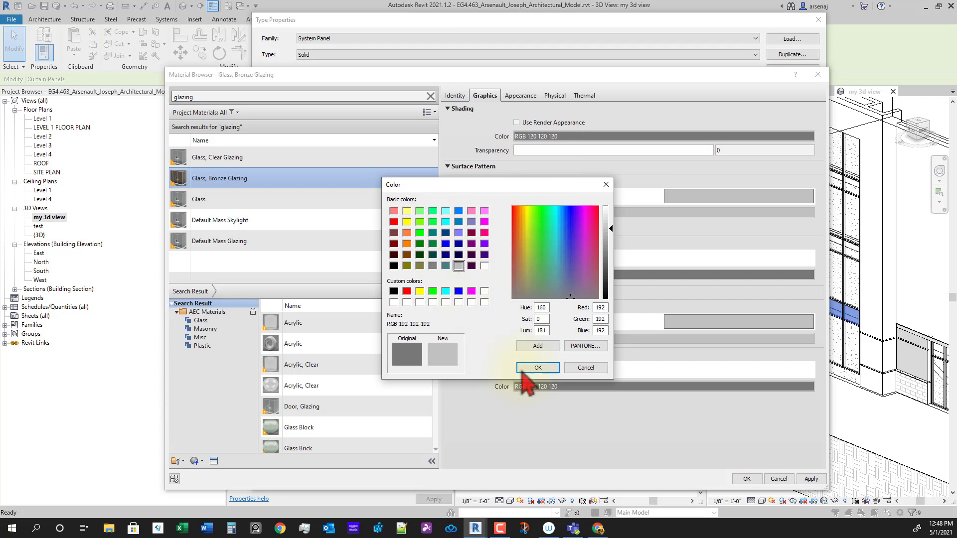
pyautogui.click(538, 369)
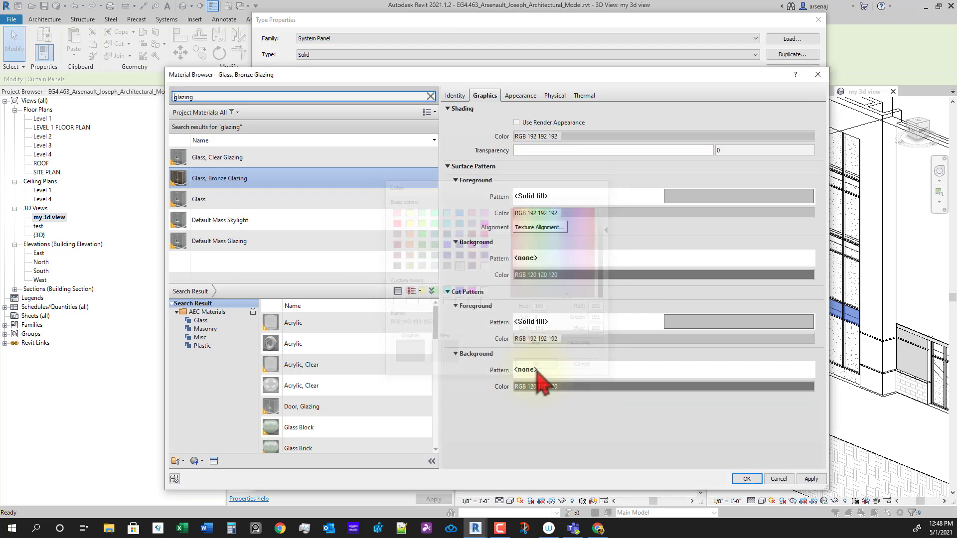
# Set the Dark Bronze Reflective appearance's custom color to RGB 192 192 192 and accept Glass, Bronze Glazing as the Solid panel type's material.
pyautogui.click(527, 98)
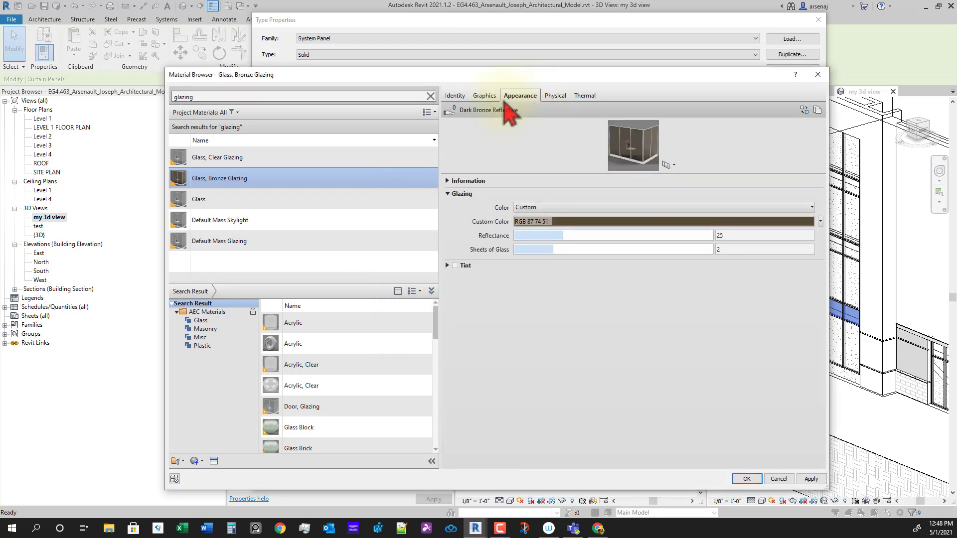
pyautogui.click(558, 223)
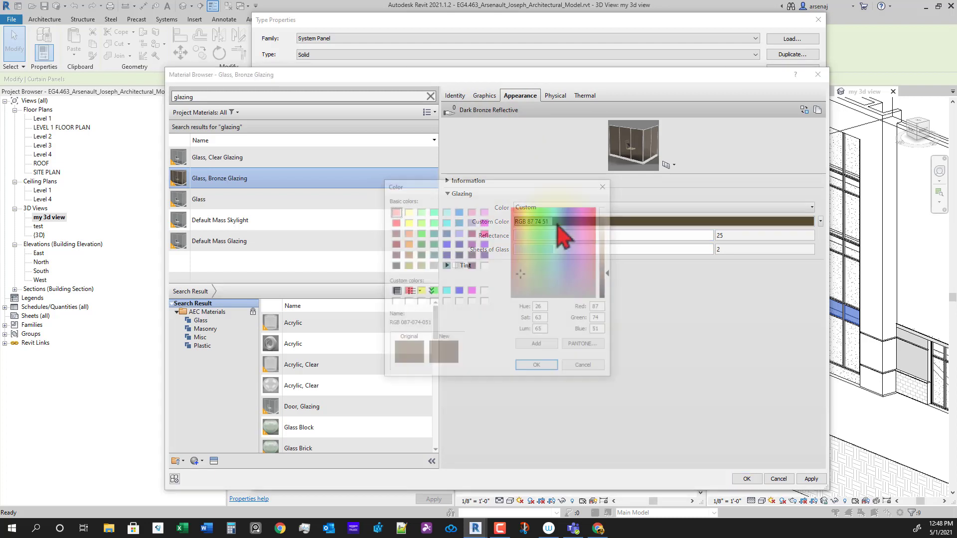
pyautogui.click(459, 266)
pyautogui.click(530, 367)
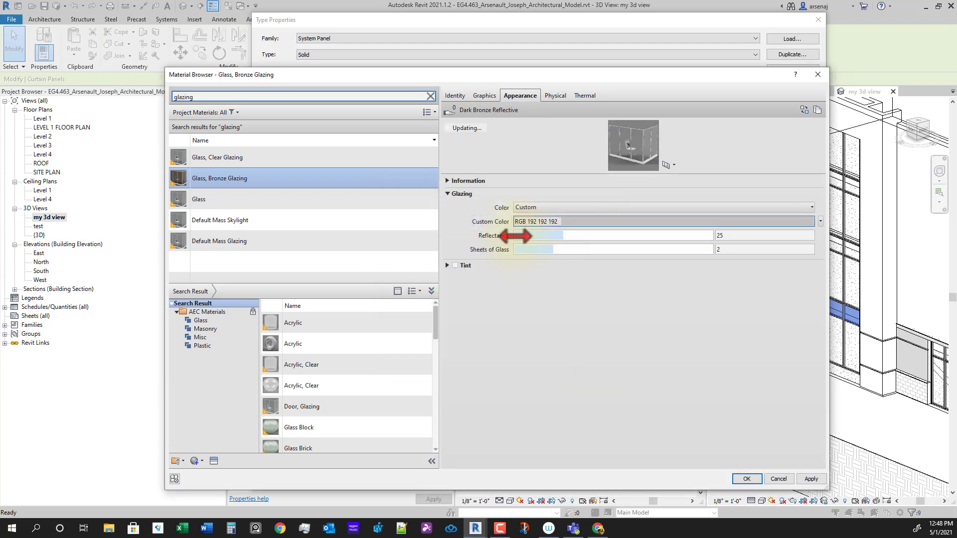
pyautogui.click(747, 480)
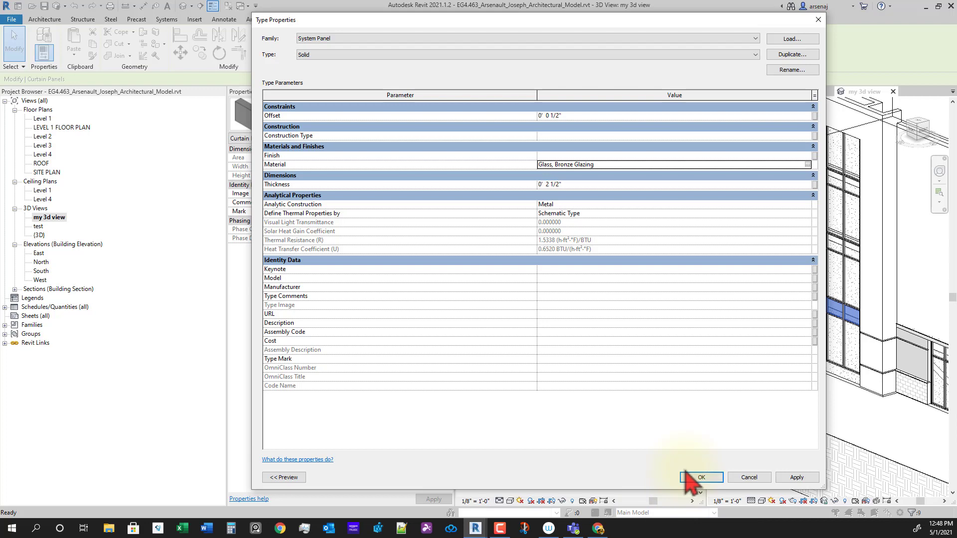
pyautogui.click(703, 477)
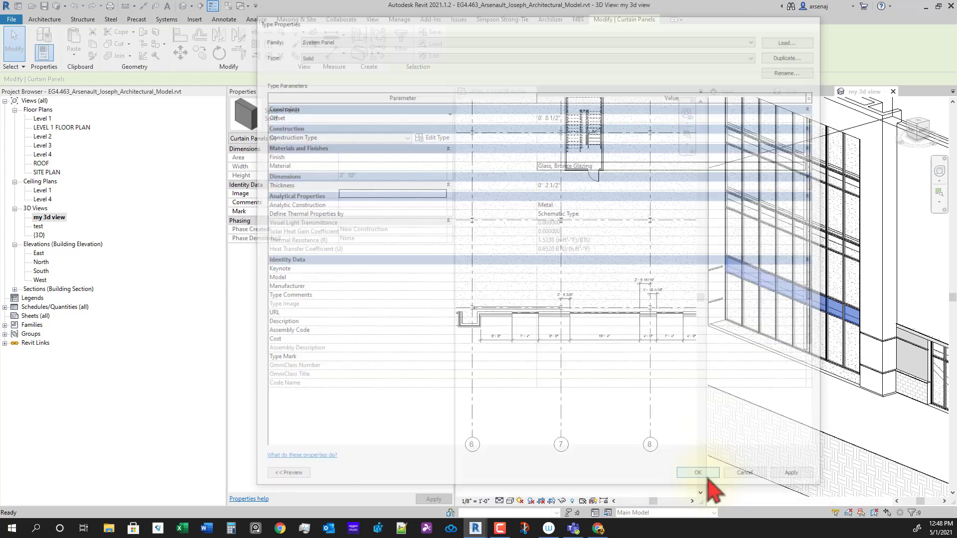
# Deselect the panels and set the visual style of my 3d view to Realistic.
pyautogui.press('Escape')
pyautogui.moveTo(840, 420)
pyautogui.keyDown('shift'); pyautogui.mouseDown(button='middle')
pyautogui.moveTo(850, 431)
pyautogui.moveTo(863, 421)
pyautogui.moveTo(848, 429)
pyautogui.moveTo(833, 414)
pyautogui.mouseUp(button='middle'); pyautogui.keyUp('shift')
pyautogui.scroll(-2, 851, 434)
pyautogui.scroll(1, 725, 294)
pyautogui.scroll(3, 725, 302)
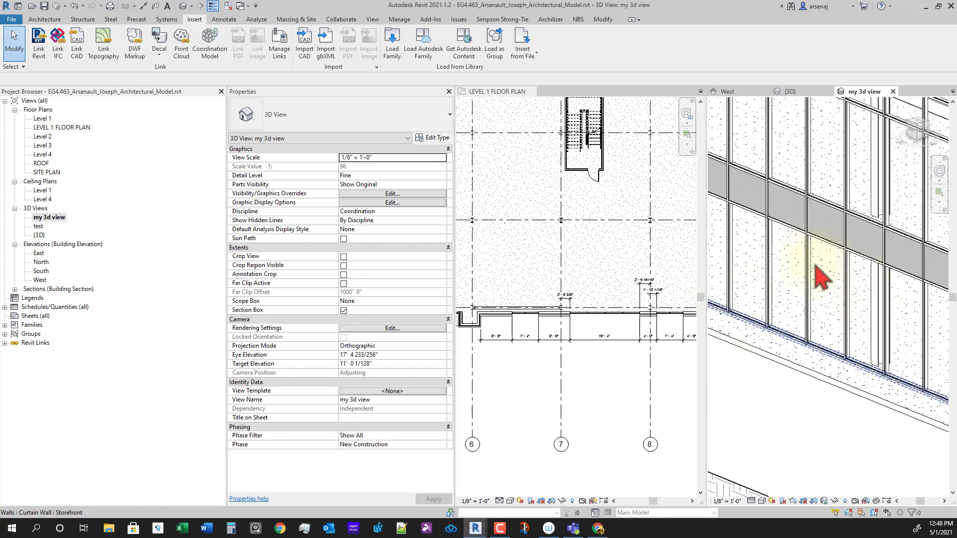
pyautogui.scroll(2, 752, 274)
pyautogui.click(762, 501)
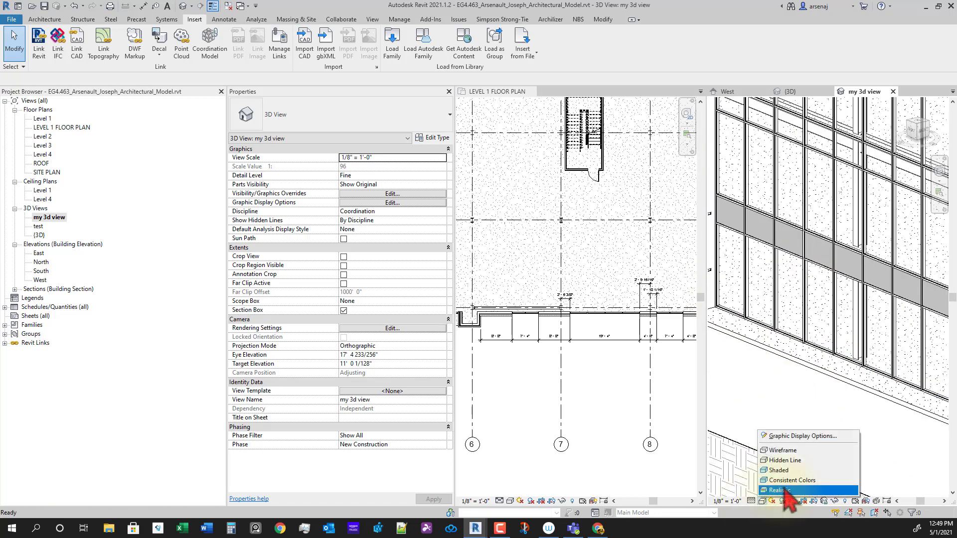
pyautogui.click(788, 490)
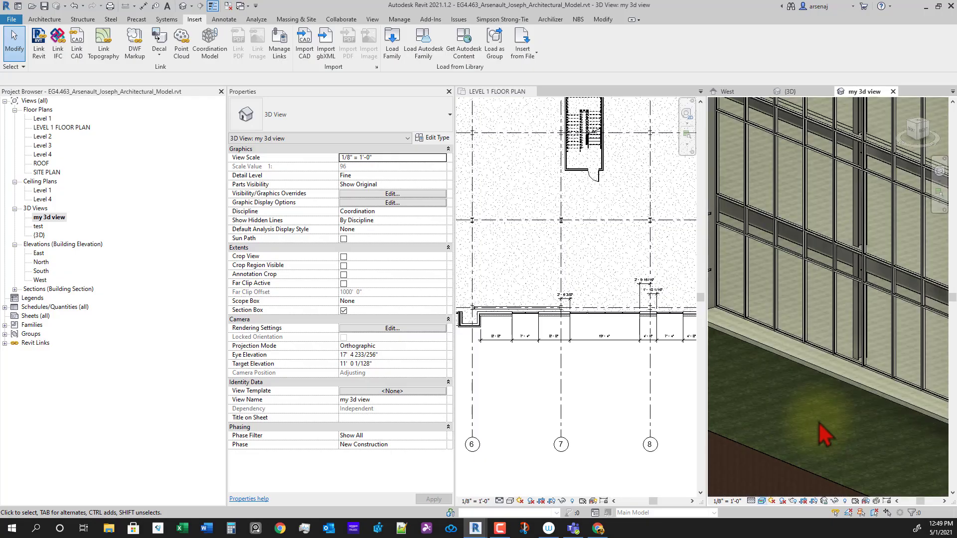
# Select the end solid panel of the storefront's narrow band and open its type properties.
pyautogui.keyDown('shift'); pyautogui.moveTo(858, 399); pyautogui.dragTo(829, 391, button='middle'); pyautogui.keyUp('shift')
pyautogui.scroll(3, 765, 297)
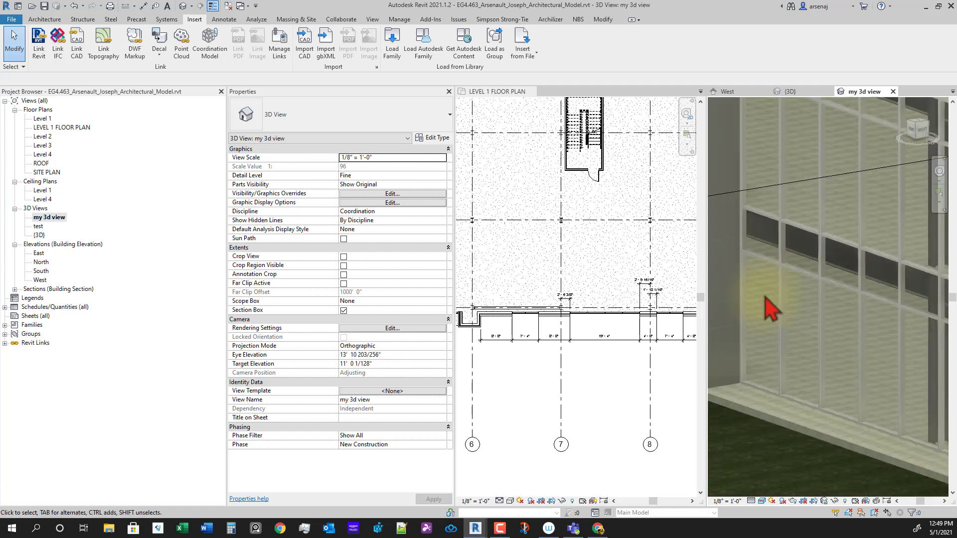
pyautogui.click(774, 266)
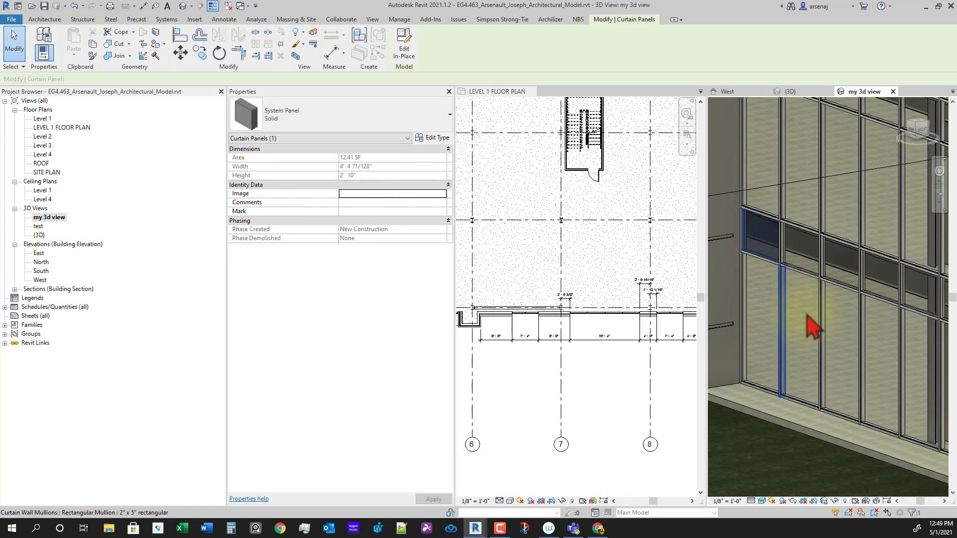
pyautogui.keyDown('shift'); pyautogui.moveTo(812, 320); pyautogui.dragTo(792, 314, button='middle'); pyautogui.keyUp('shift')
pyautogui.scroll(1, 790, 367)
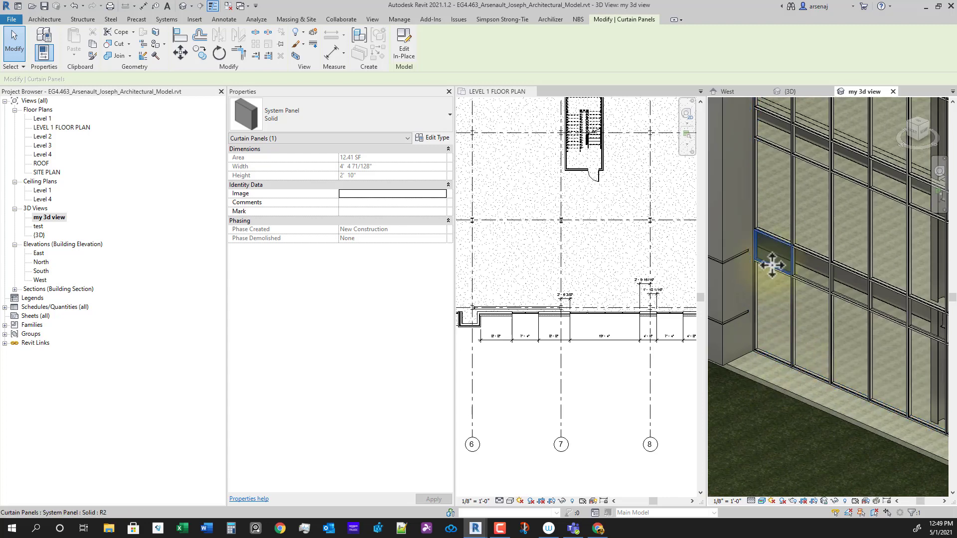
pyautogui.click(431, 139)
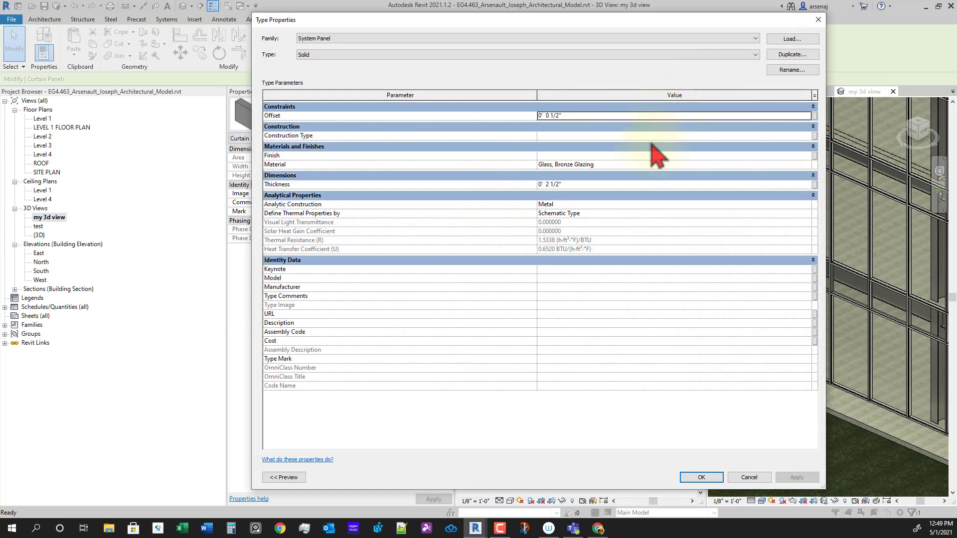
# Try to raise the reflectance of the Glass, Bronze Glazing material's appearance to 82.
pyautogui.click(807, 165)
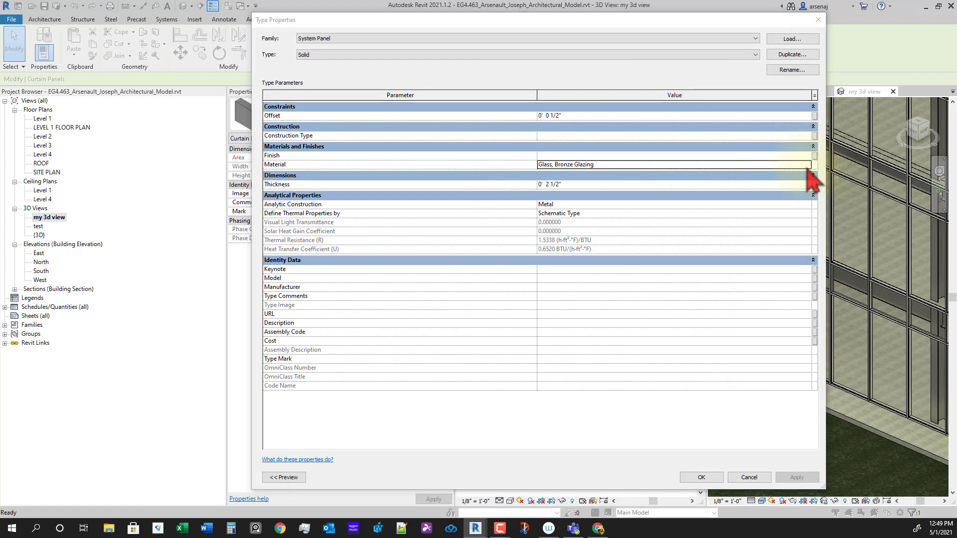
pyautogui.click(814, 165)
pyautogui.click(527, 98)
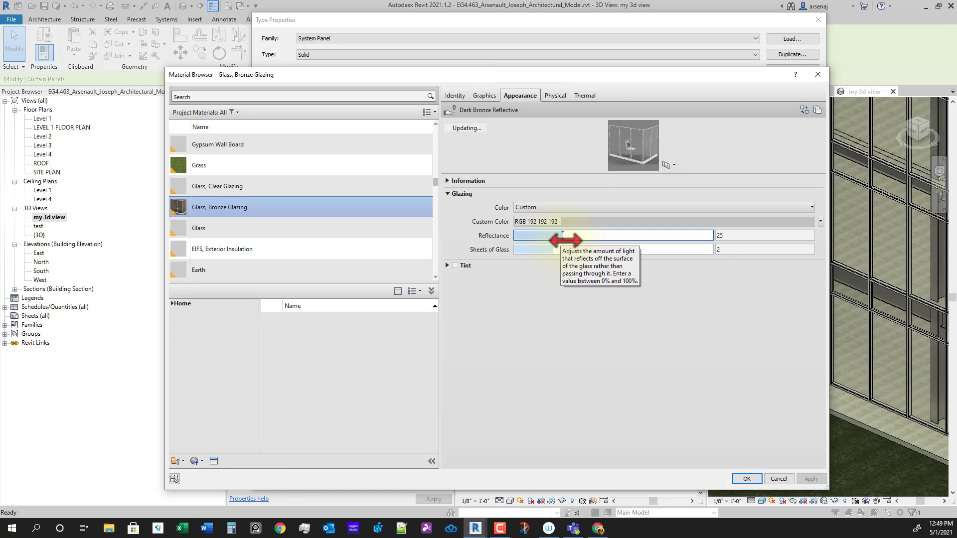
pyautogui.moveTo(565, 239); pyautogui.dragTo(679, 242)
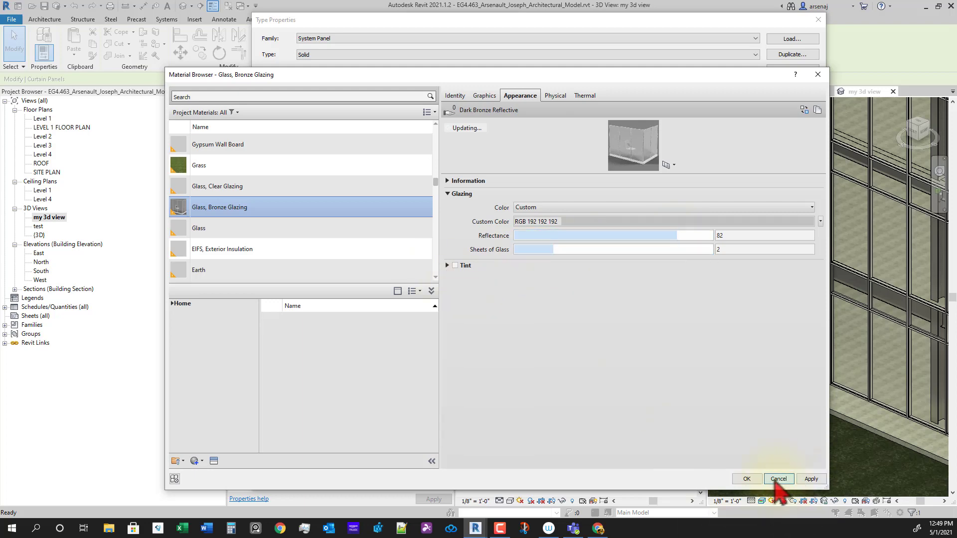
pyautogui.click(757, 478)
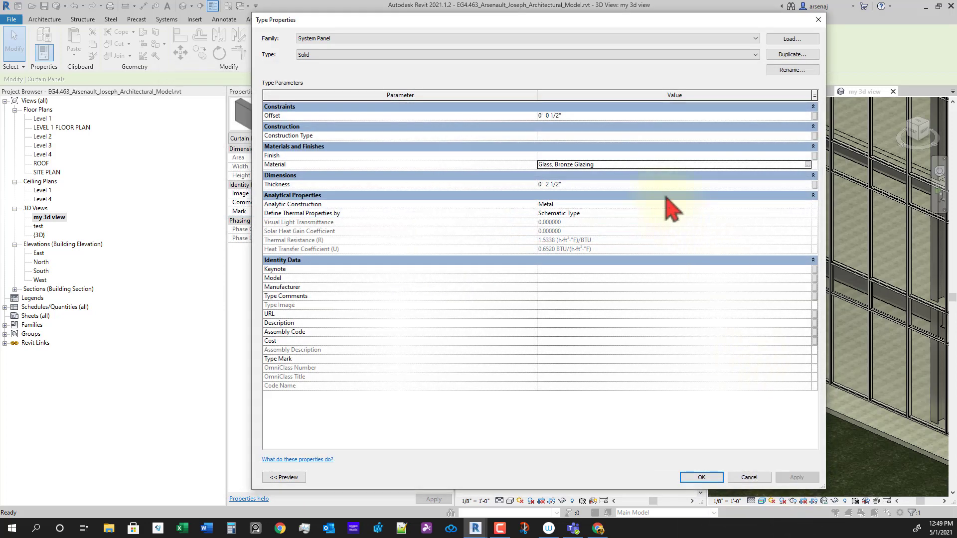
# Enable tint in the Glass, Bronze Glazing material's appearance and set the tint color to RGB 192 192 192.
pyautogui.click(807, 165)
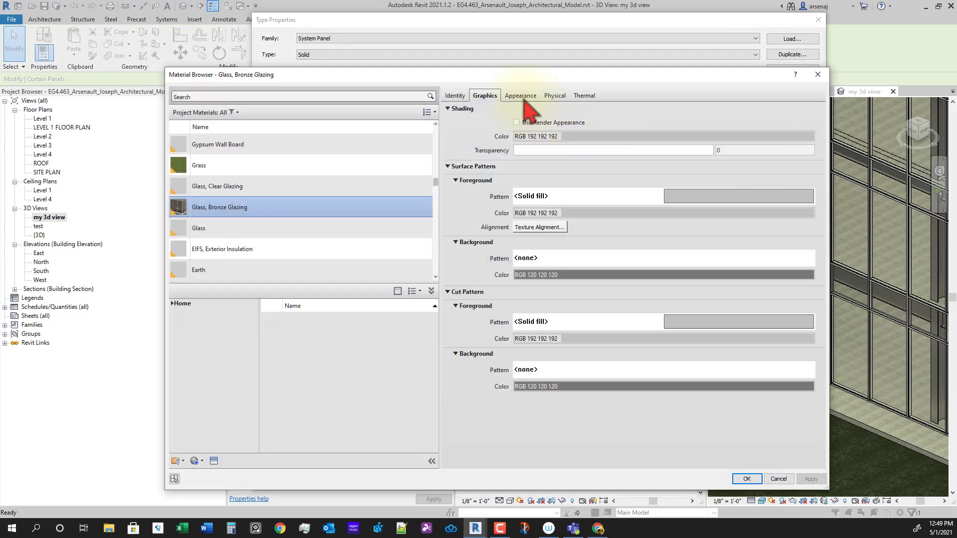
pyautogui.click(520, 96)
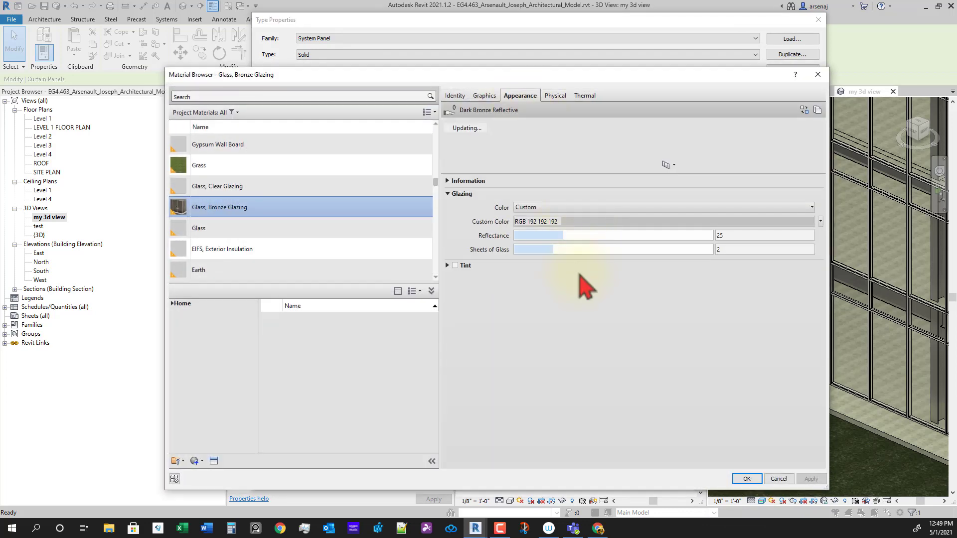
pyautogui.click(447, 265)
pyautogui.click(455, 266)
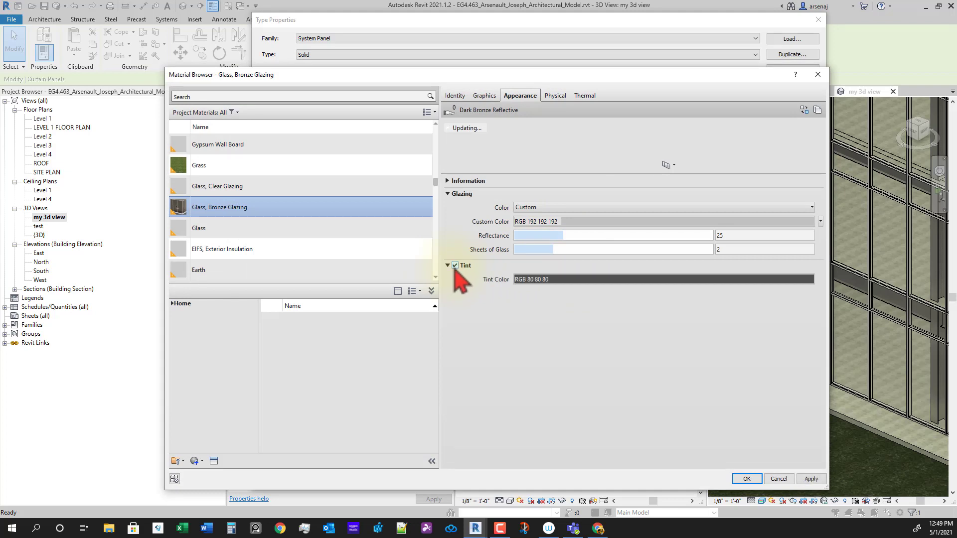
pyautogui.click(597, 279)
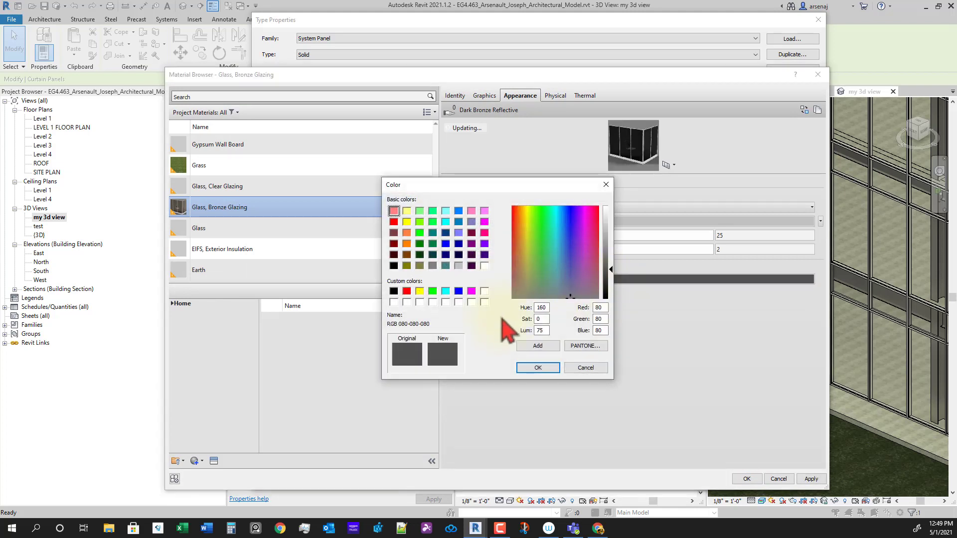
pyautogui.click(458, 266)
pyautogui.click(550, 367)
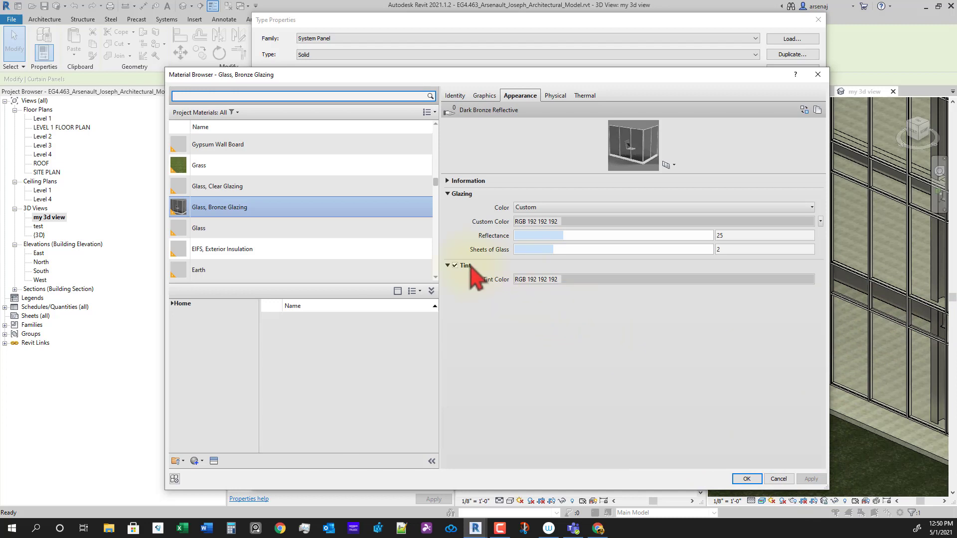
pyautogui.click(544, 208)
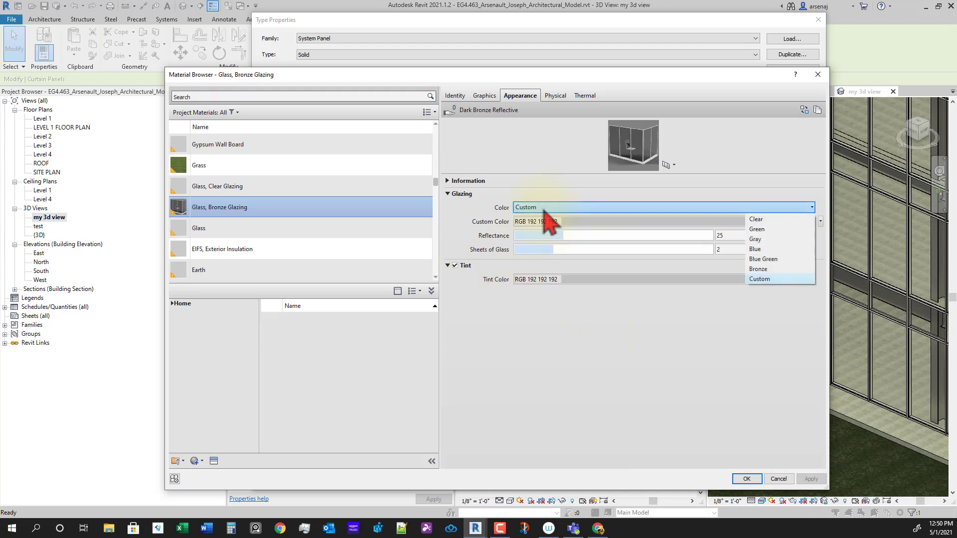
pyautogui.click(544, 209)
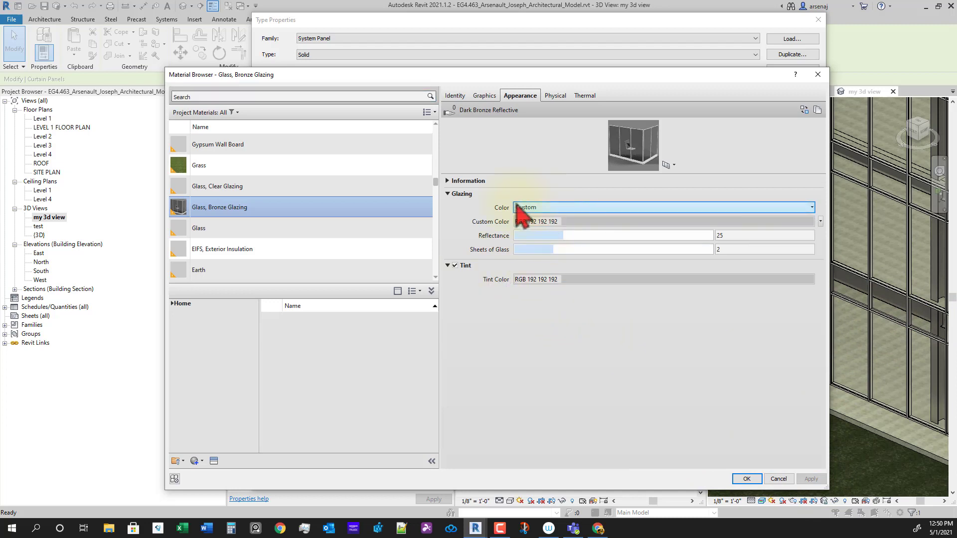
pyautogui.click(447, 181)
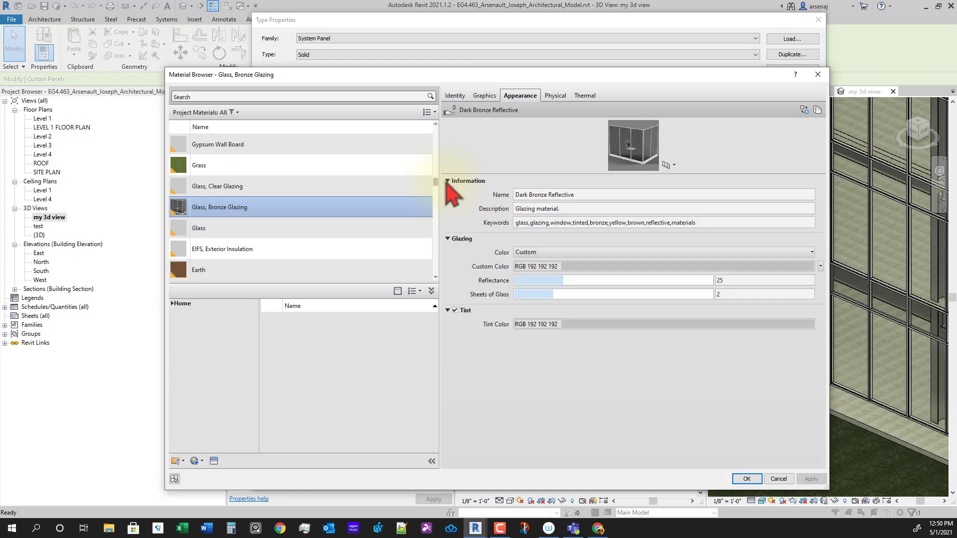
pyautogui.click(447, 181)
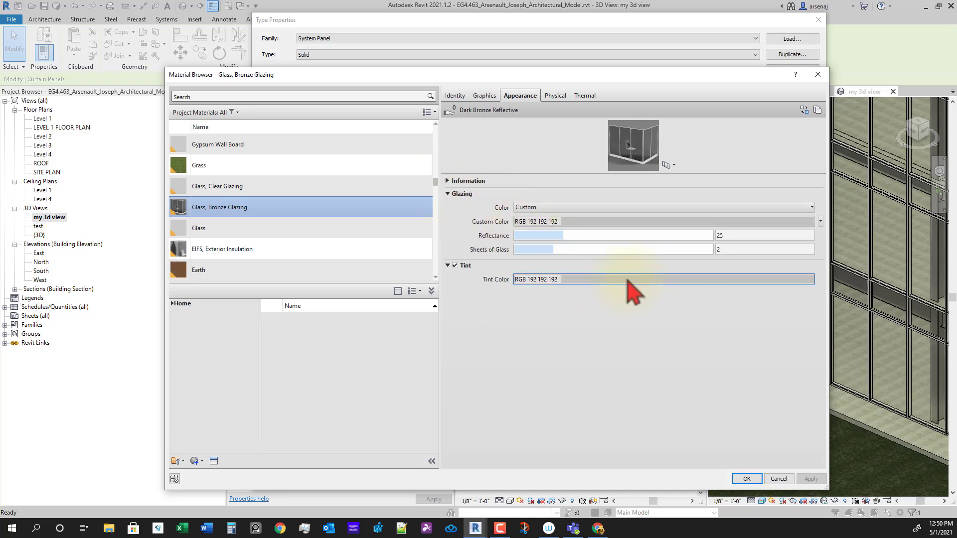
# Set the Glass, Bronze Glazing appearance to 6 sheets of glass and a reflectance of 100, and apply the changes.
pyautogui.moveTo(554, 249); pyautogui.dragTo(715, 250)
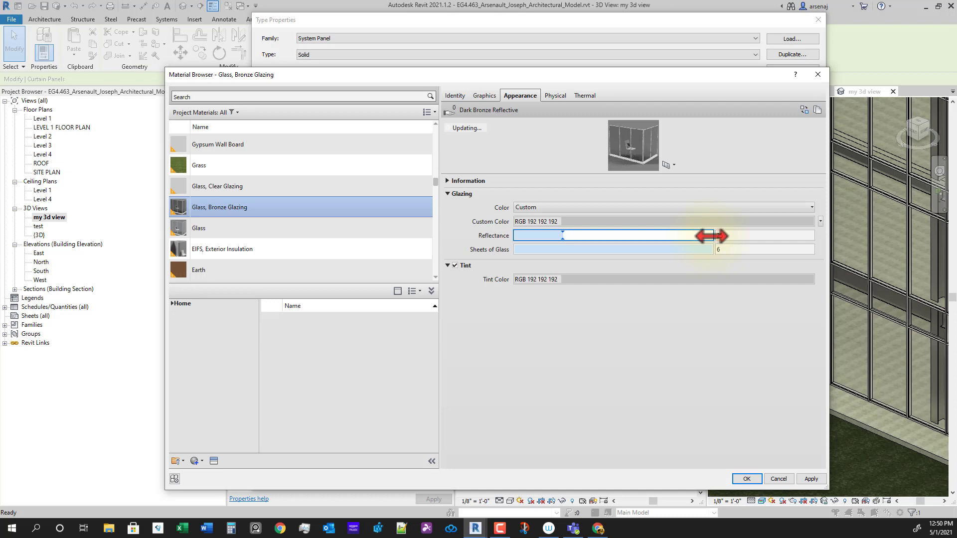
pyautogui.moveTo(563, 236); pyautogui.dragTo(713, 236)
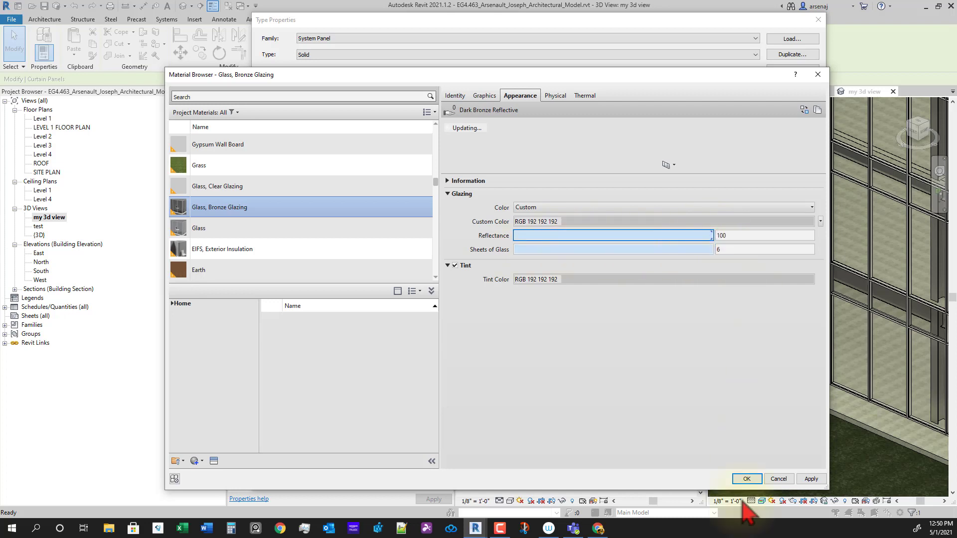
pyautogui.click(817, 481)
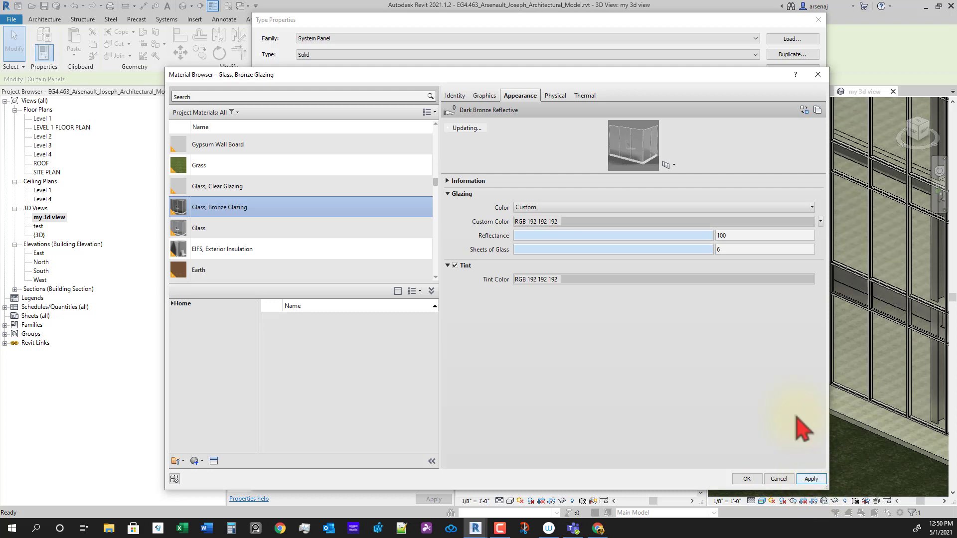
# Accept the material and type changes, and inspect the storefront's solid panel band in the 3D view.
pyautogui.click(748, 478)
pyautogui.click(714, 474)
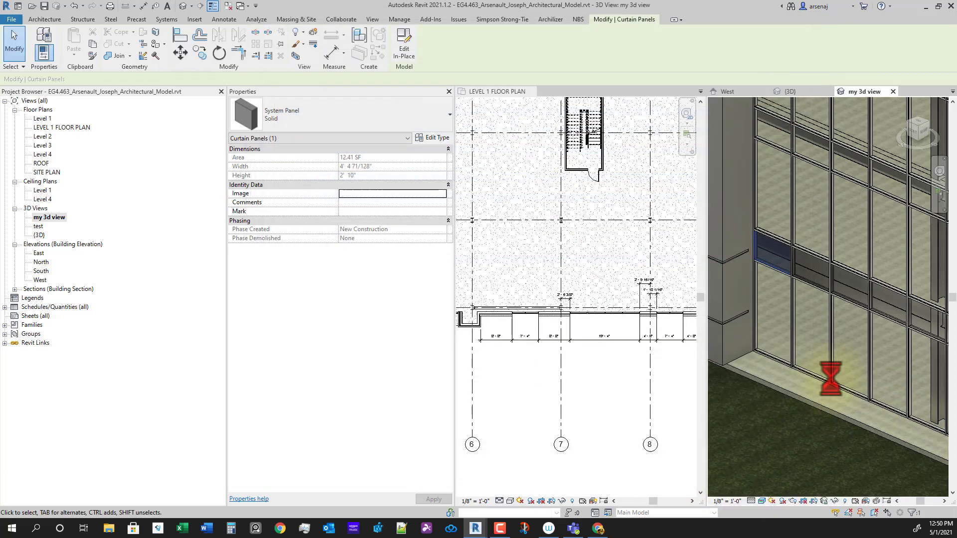
pyautogui.keyDown('shift'); pyautogui.moveTo(882, 391); pyautogui.dragTo(864, 451, button='middle'); pyautogui.keyUp('shift')
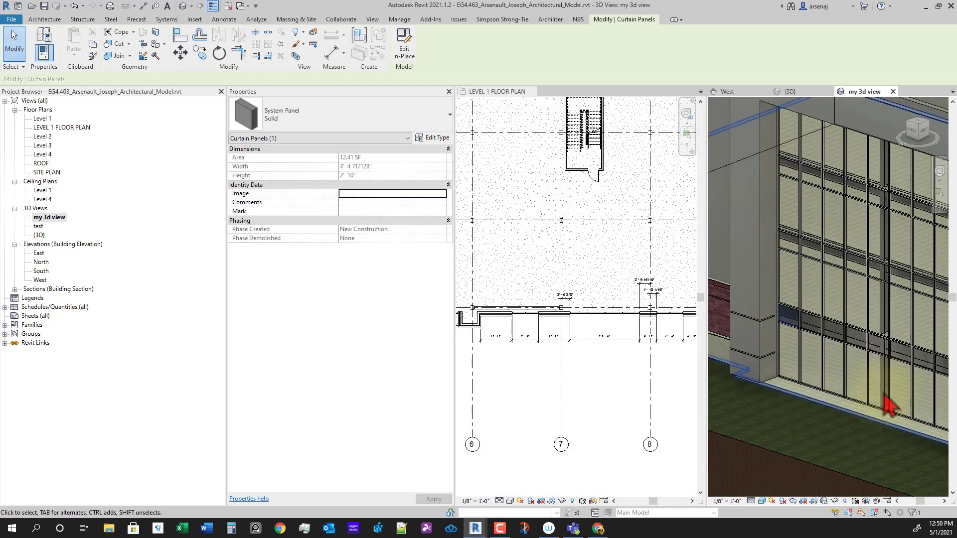
pyautogui.scroll(3, 857, 358)
pyautogui.moveTo(771, 361); pyautogui.dragTo(843, 439, button='middle')
pyautogui.press('Escape')
pyautogui.scroll(-2, 857, 399)
pyautogui.scroll(-3, 823, 439)
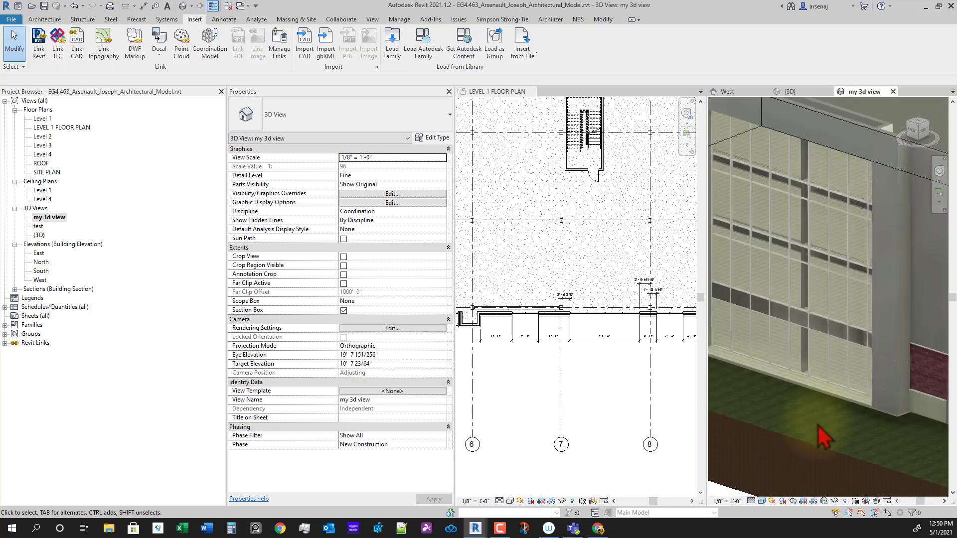
pyautogui.scroll(4, 845, 406)
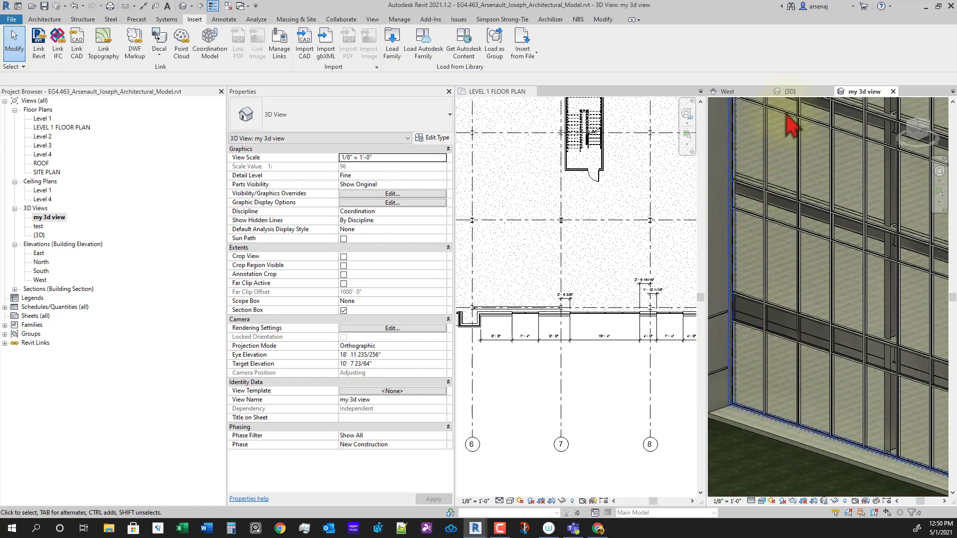
# Open the West elevation at the tall storefront and display it in Shaded, followed by the Realistic visual style.
pyautogui.click(742, 93)
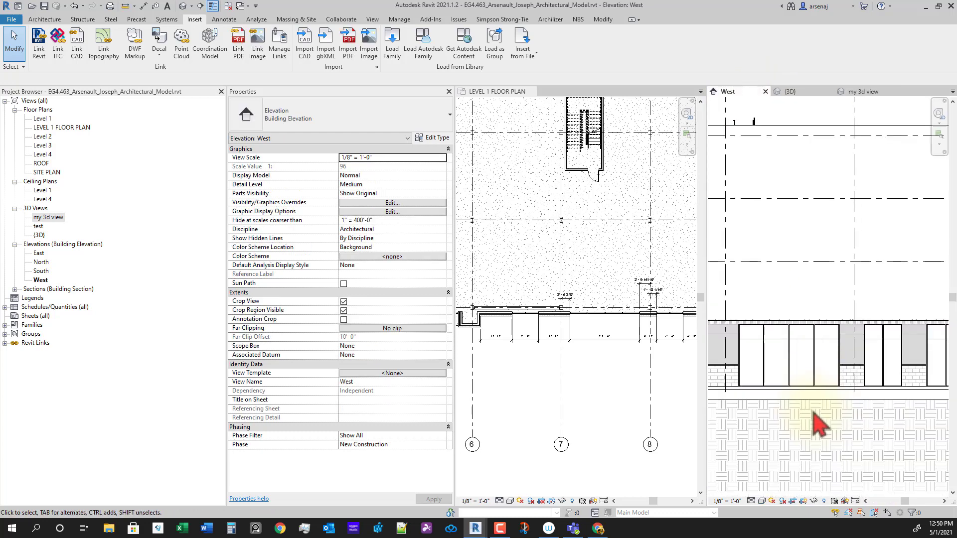
pyautogui.scroll(-1, 797, 448)
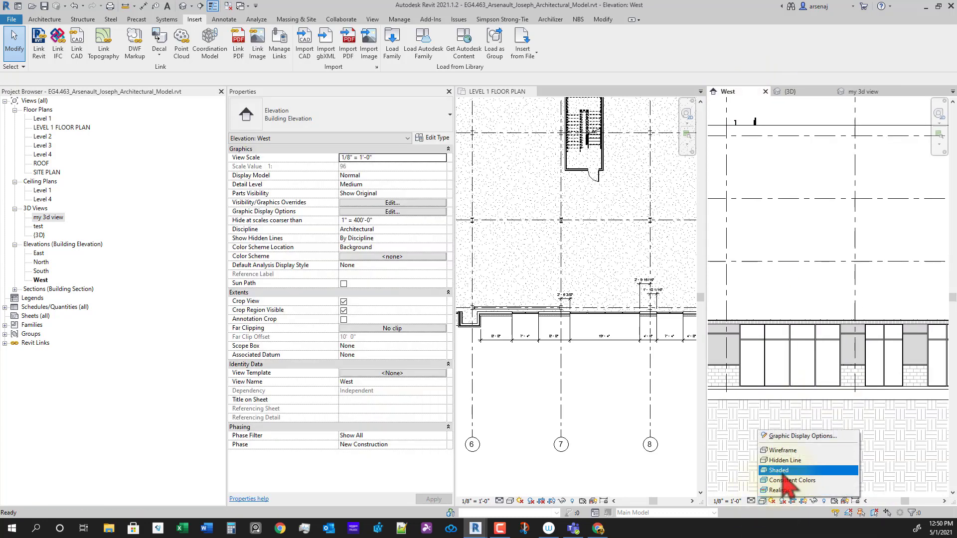
pyautogui.scroll(-4, 816, 428)
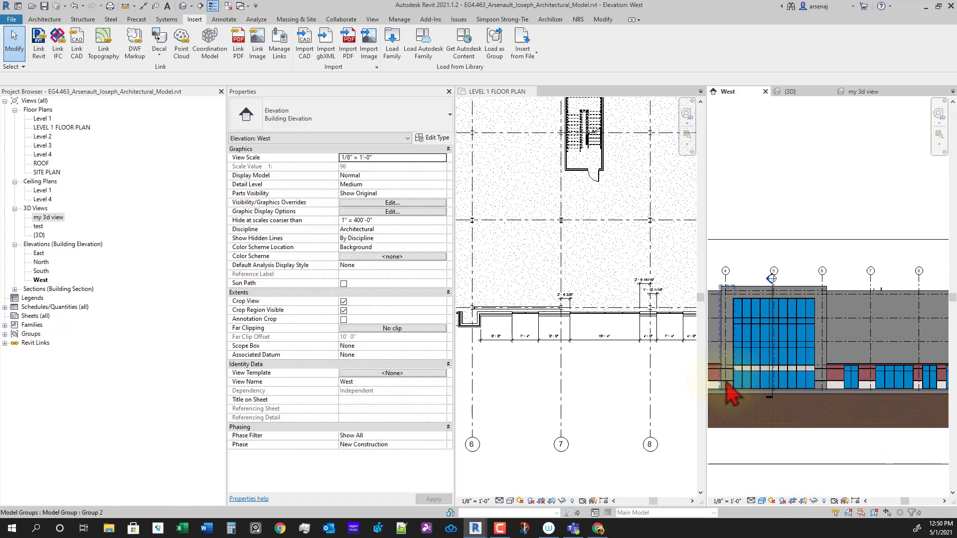
pyautogui.scroll(4, 731, 395)
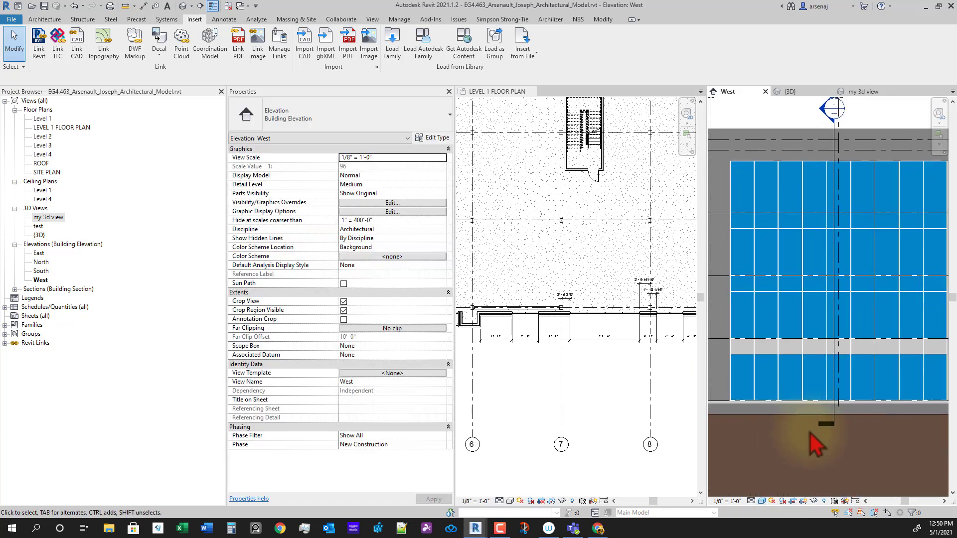
pyautogui.scroll(-3, 817, 439)
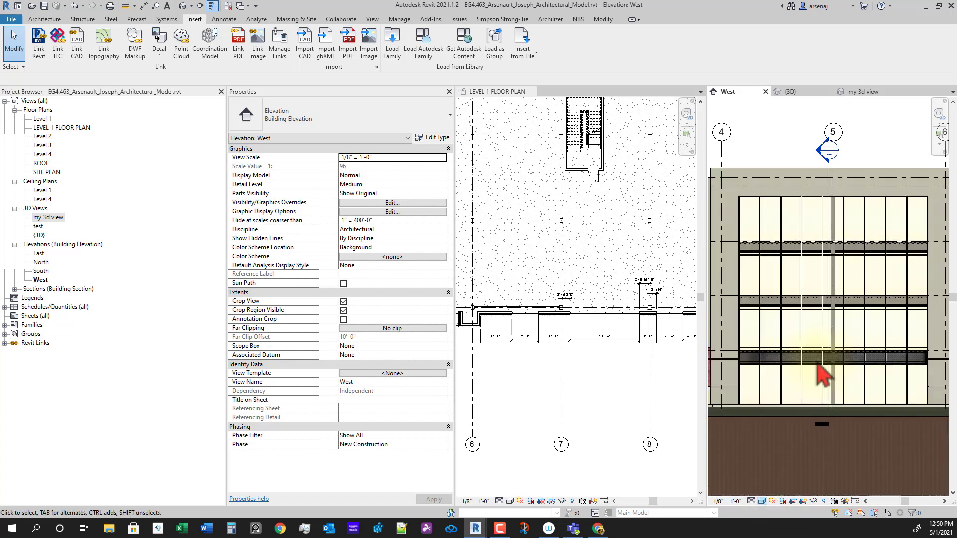
# Select the end solid panel of the storefront's lowest narrow band and open its type's Glass, Bronze Glazing material.
pyautogui.scroll(4, 822, 401)
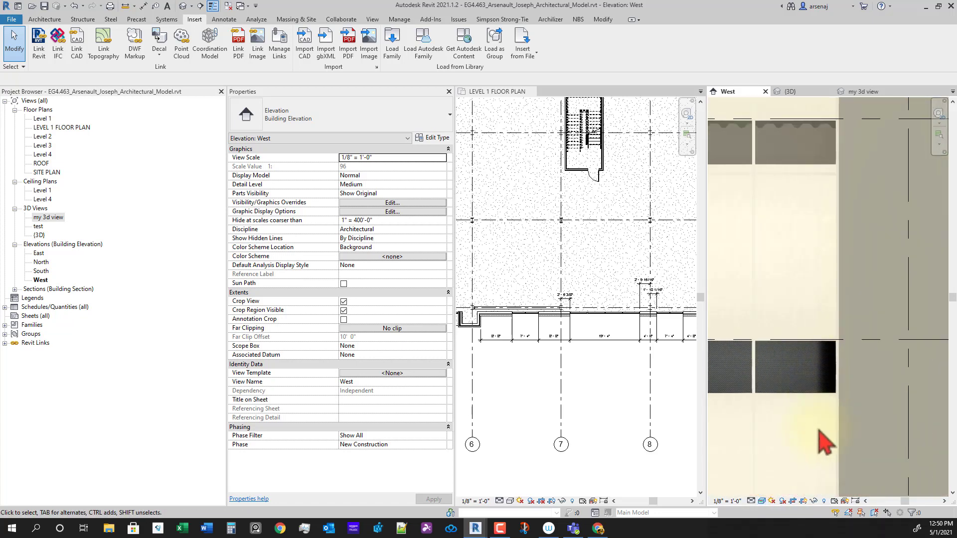
pyautogui.scroll(-1, 870, 426)
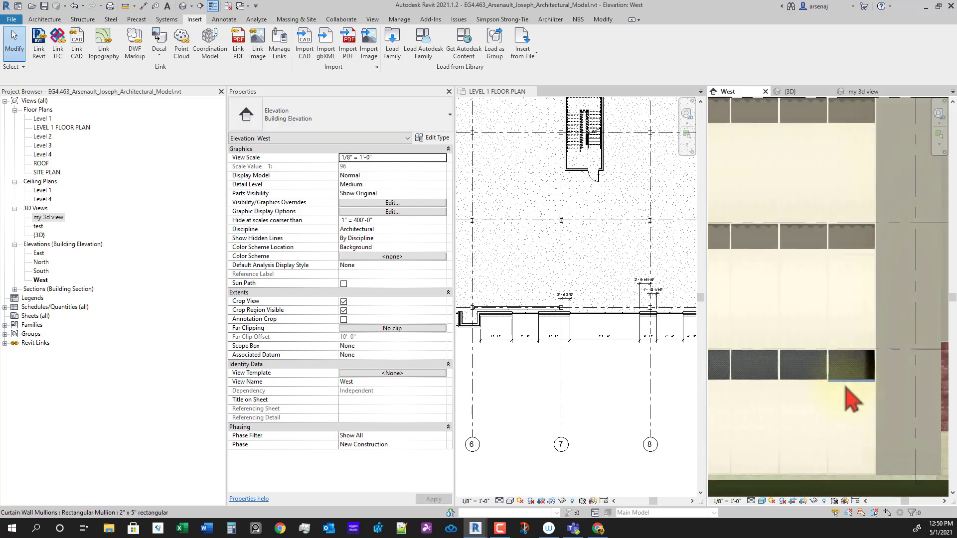
pyautogui.scroll(1, 843, 385)
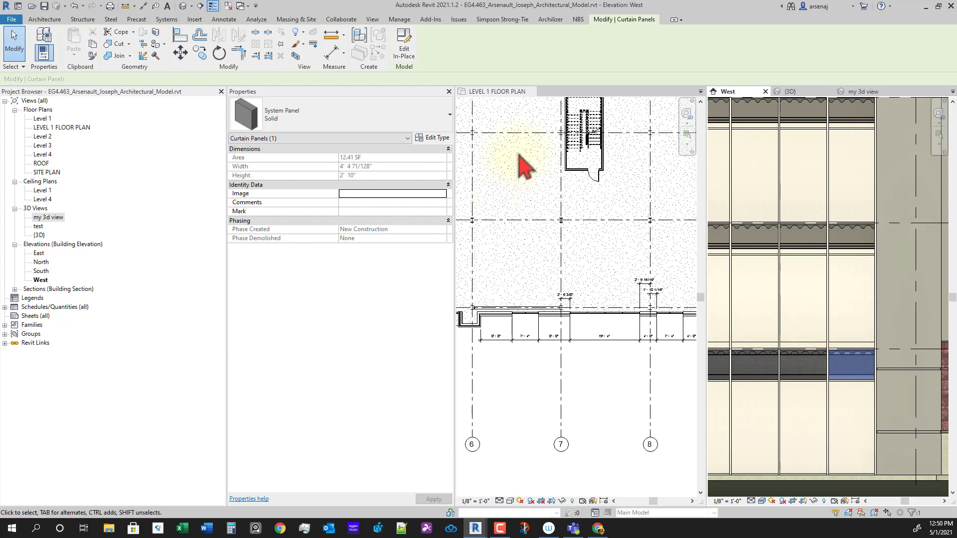
pyautogui.click(432, 138)
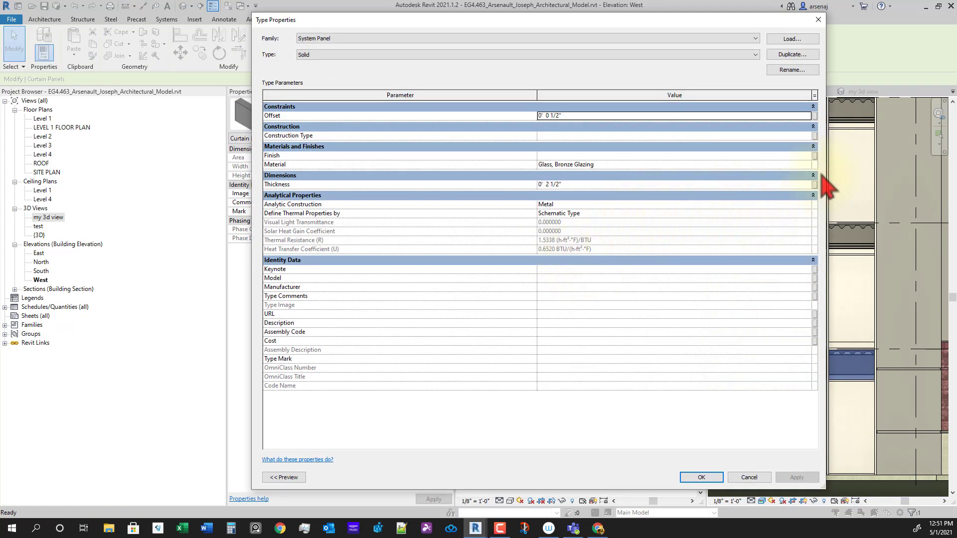
pyautogui.click(811, 165)
pyautogui.click(813, 165)
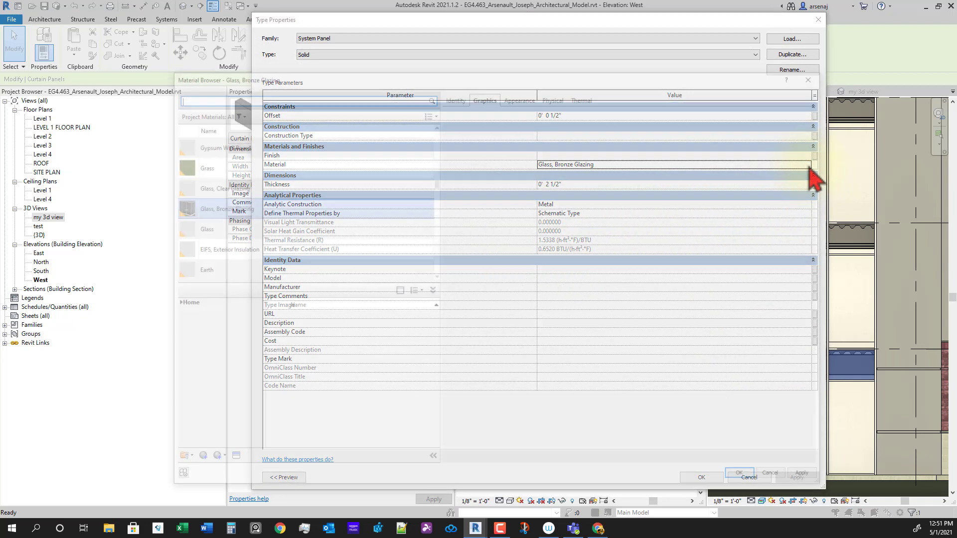
# Review the appearance information and physical properties of the Glass, Bronze Glazing material.
pyautogui.click(520, 95)
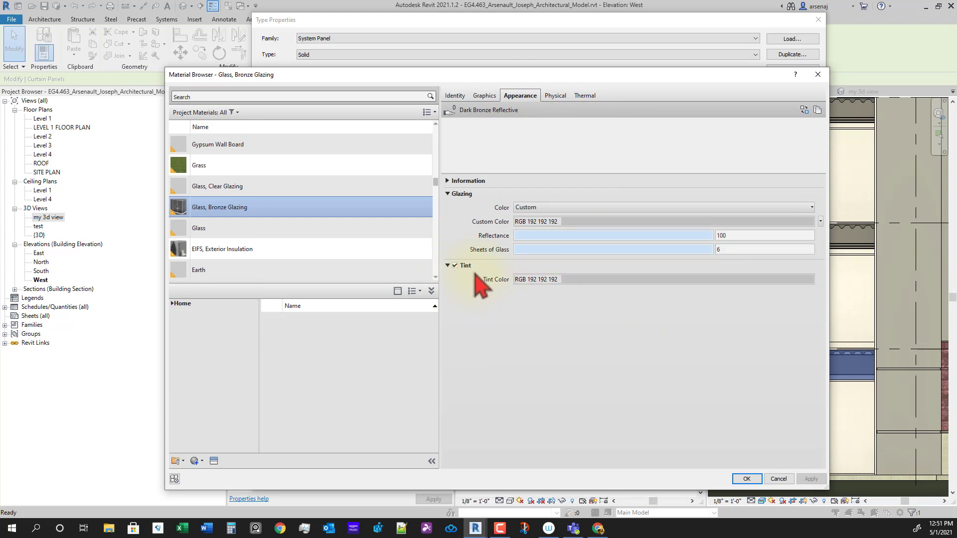
pyautogui.click(448, 180)
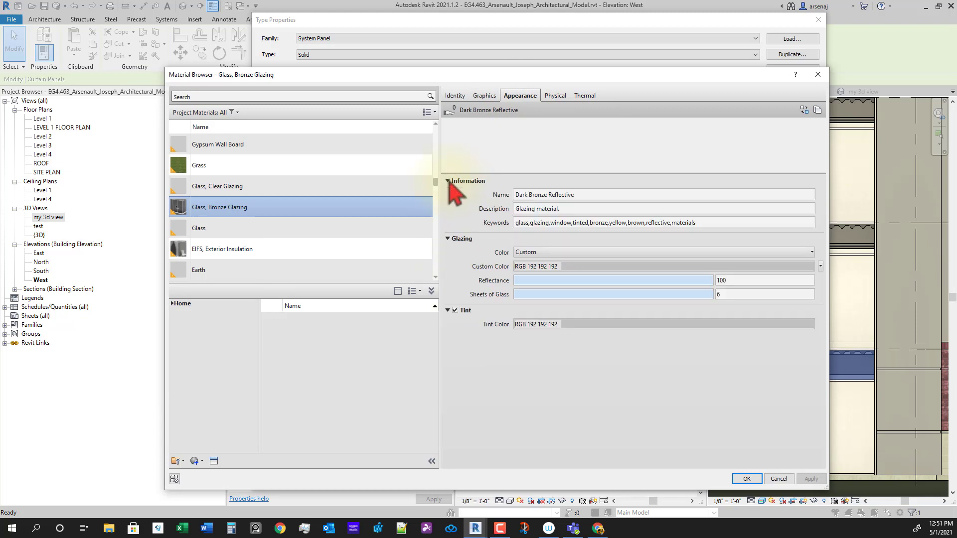
pyautogui.click(555, 96)
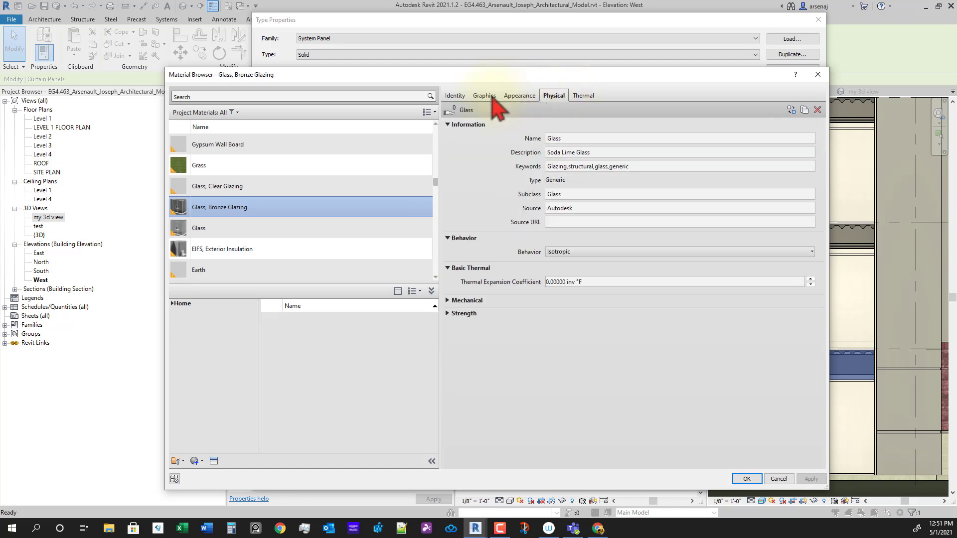
# Try a shading transparency of 100 for the Glass, Bronze Glazing material and apply it.
pyautogui.click(485, 95)
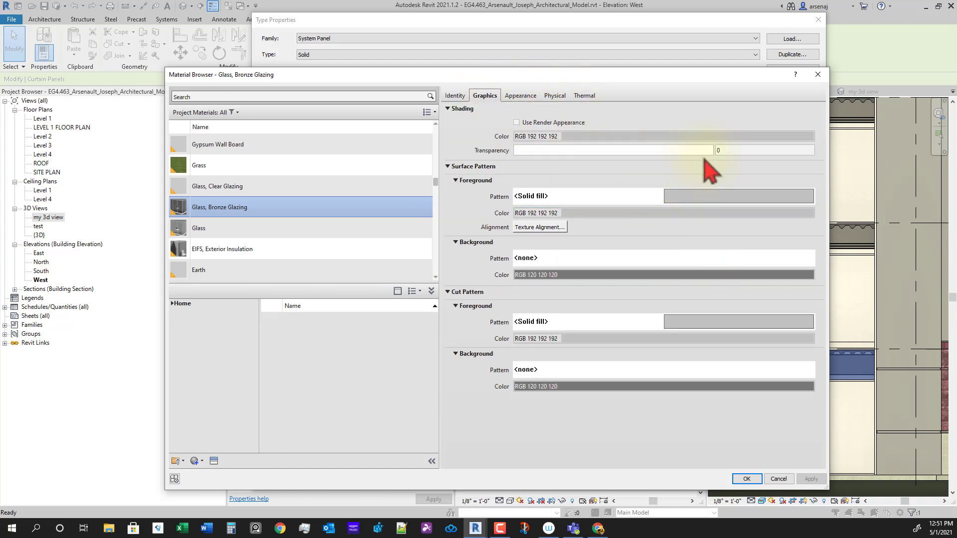
pyautogui.moveTo(706, 151); pyautogui.dragTo(742, 149)
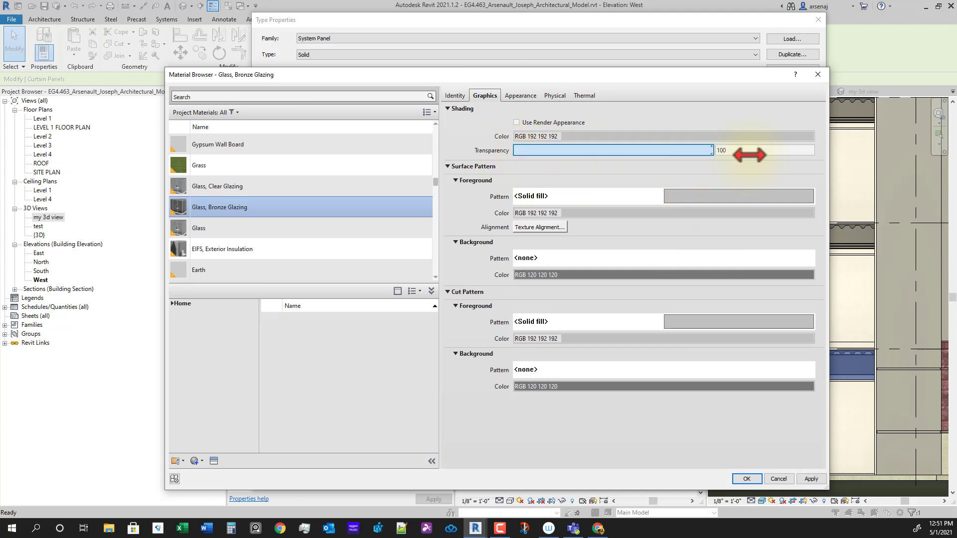
pyautogui.click(810, 478)
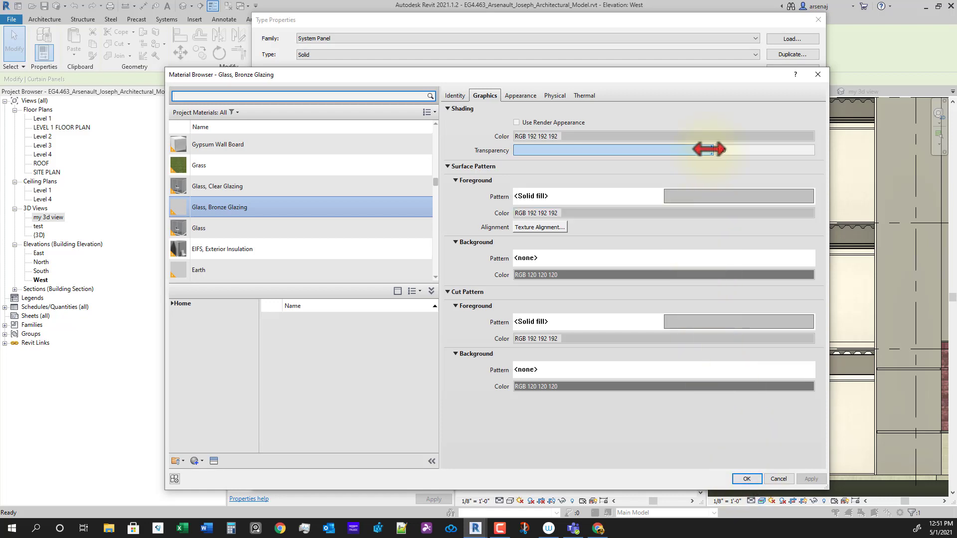
# Return the Glass, Bronze Glazing material's shading transparency to 0, apply it, and accept the type properties.
pyautogui.moveTo(708, 150); pyautogui.dragTo(478, 165)
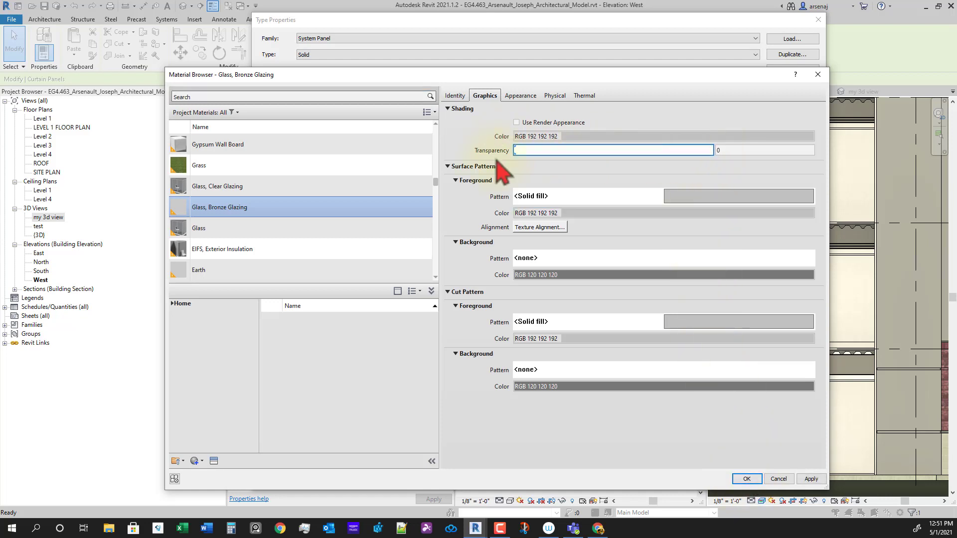
pyautogui.click(806, 479)
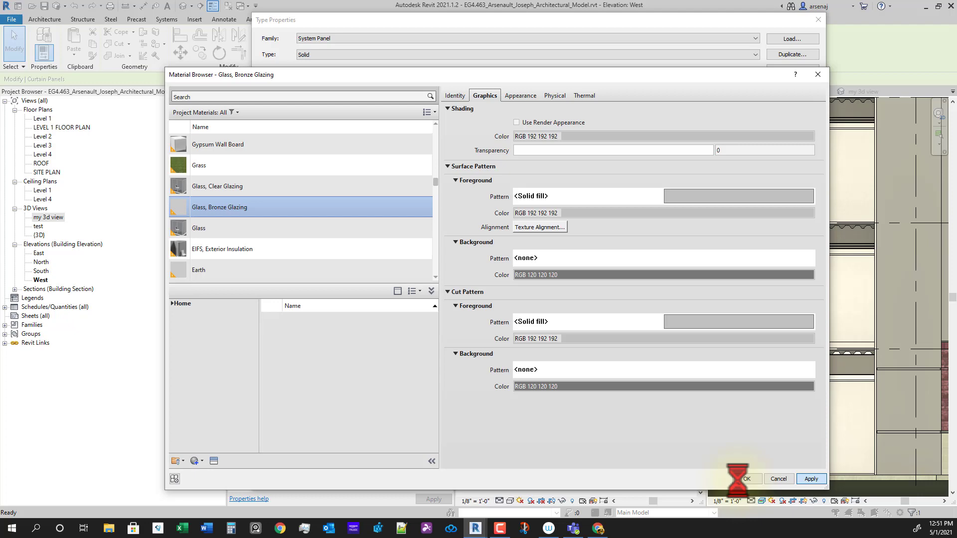
pyautogui.click(742, 480)
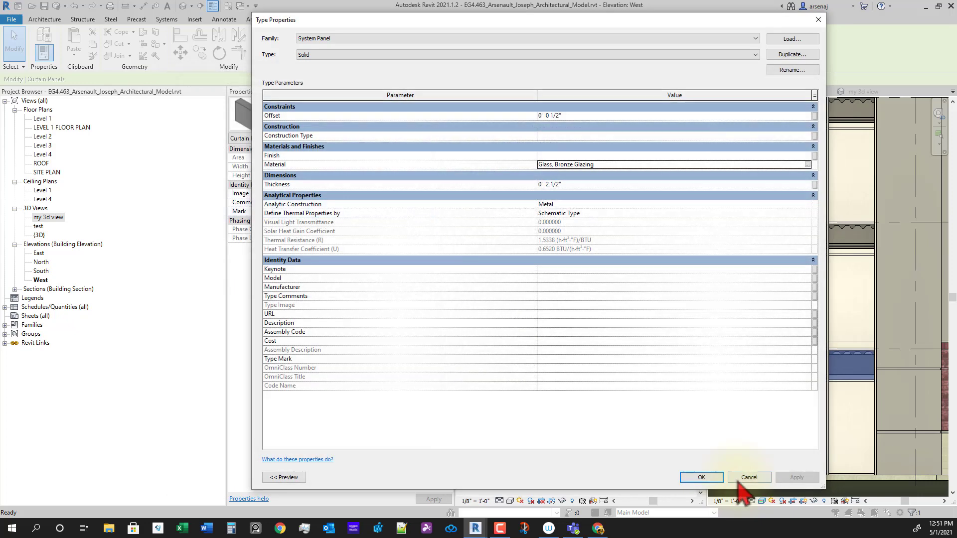
pyautogui.click(701, 476)
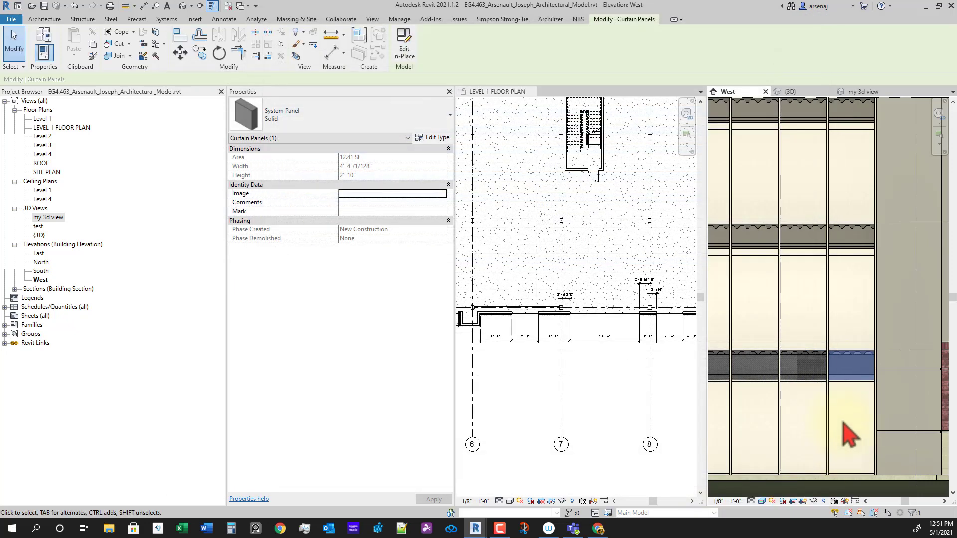
# Reselect the end solid panel in the West elevation and reopen the material assigned to its type.
pyautogui.scroll(3, 857, 413)
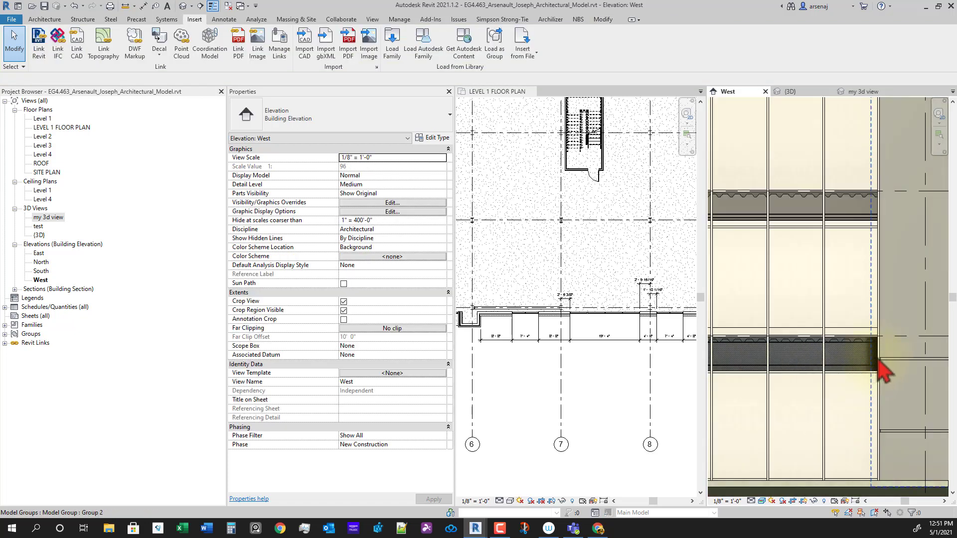
pyautogui.press('Tab')
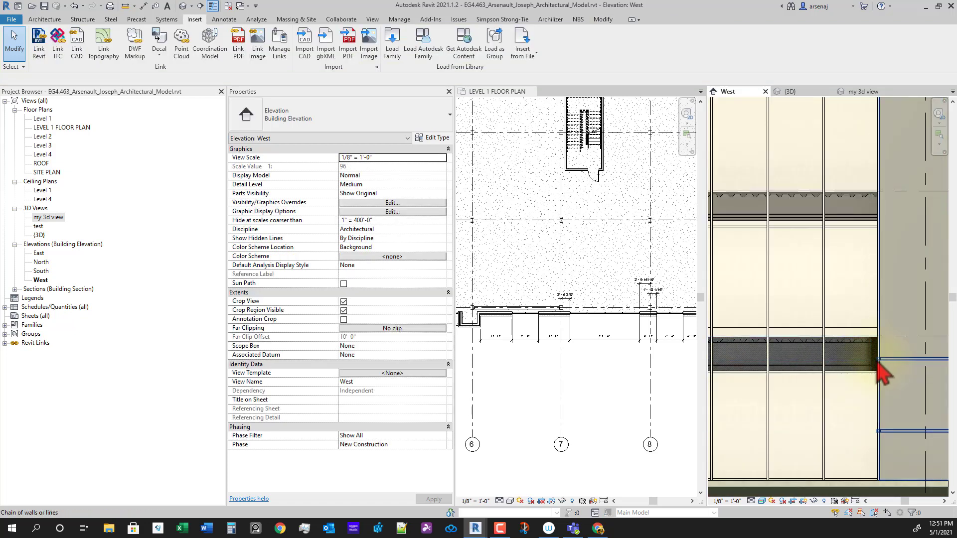
pyautogui.click(847, 373)
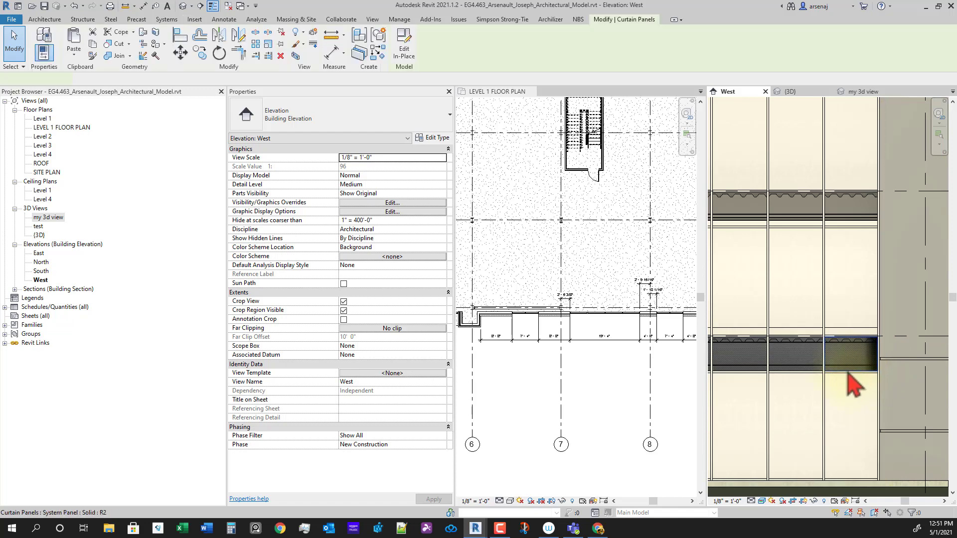
pyautogui.scroll(1, 849, 379)
pyautogui.click(433, 139)
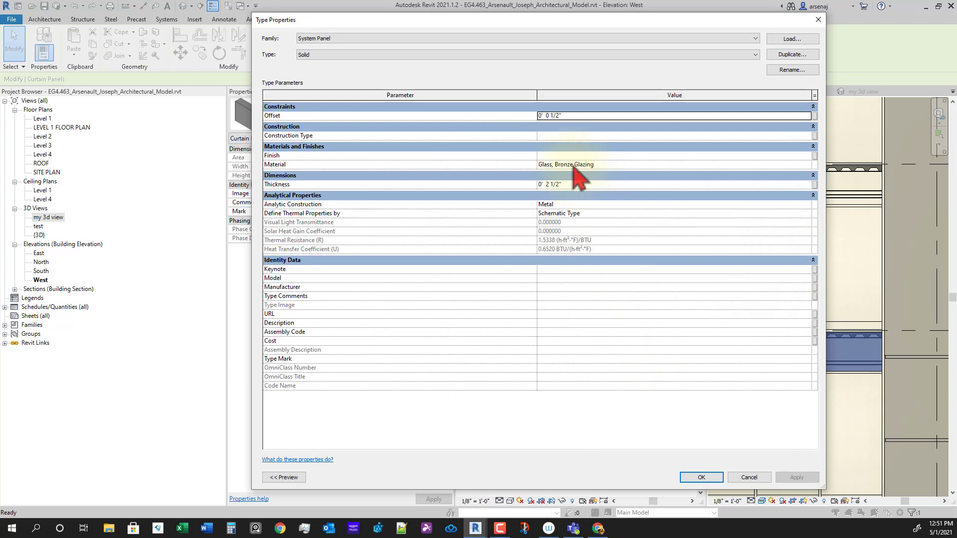
pyautogui.click(574, 166)
pyautogui.click(807, 164)
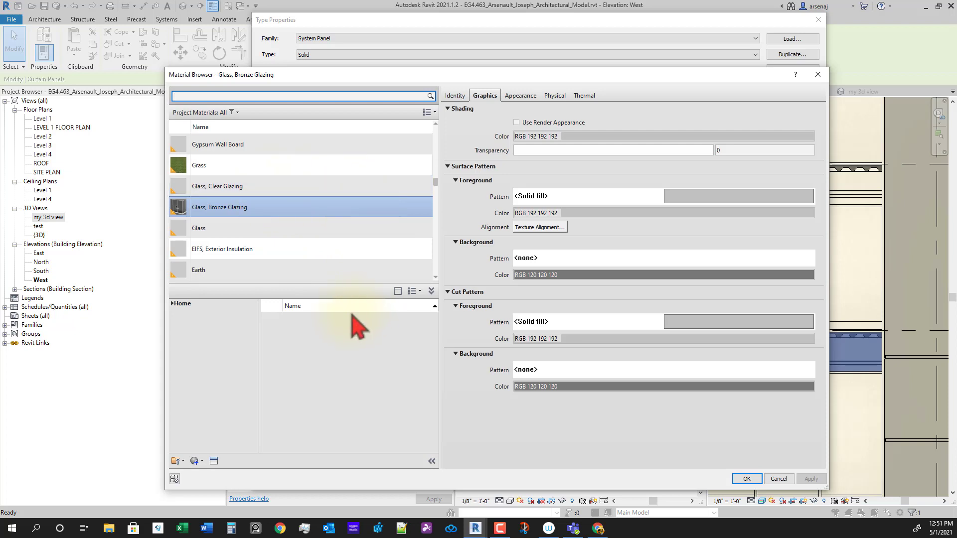
# Set the glazing color in the Glass, Bronze Glazing material's appearance to Bronze and apply the change.
pyautogui.click(520, 95)
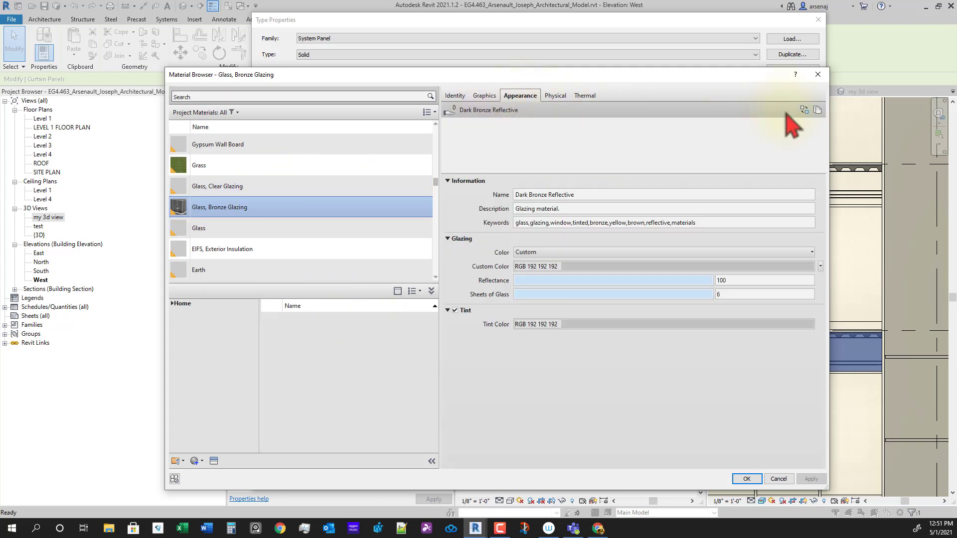
pyautogui.click(593, 197)
pyautogui.click(709, 239)
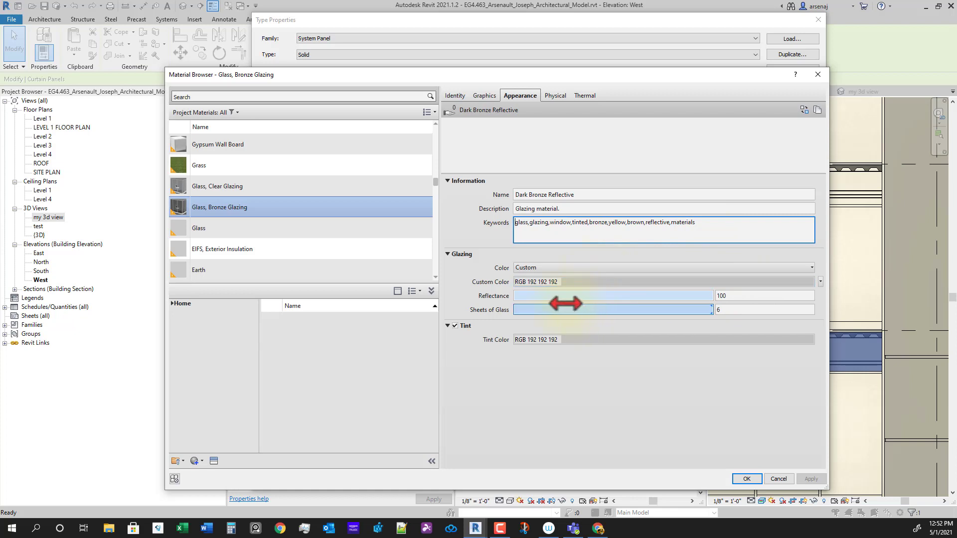
pyautogui.click(551, 268)
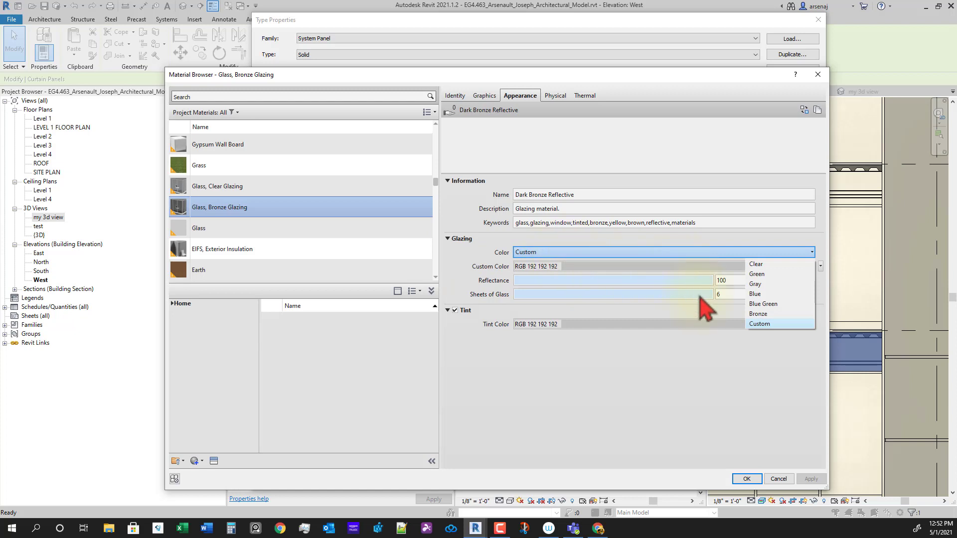
pyautogui.click(757, 314)
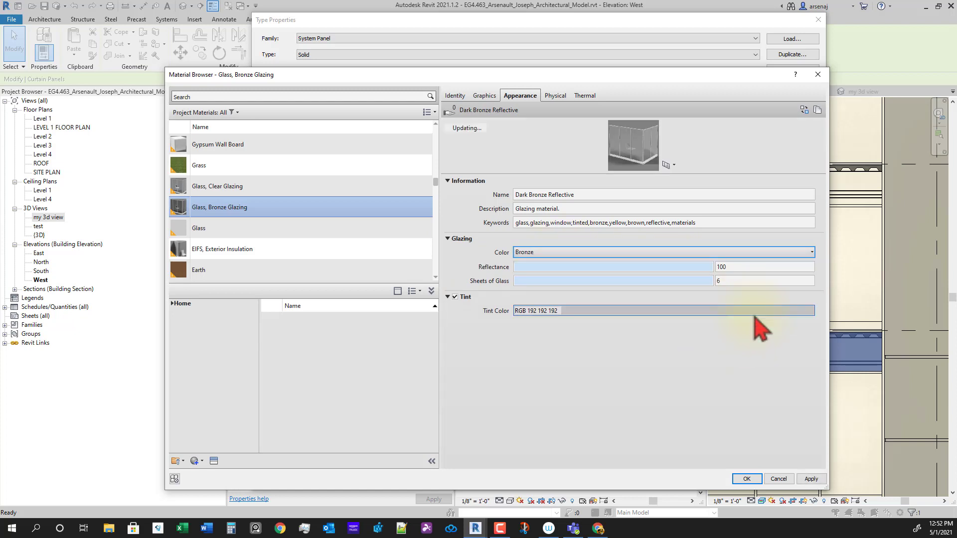
pyautogui.click(728, 253)
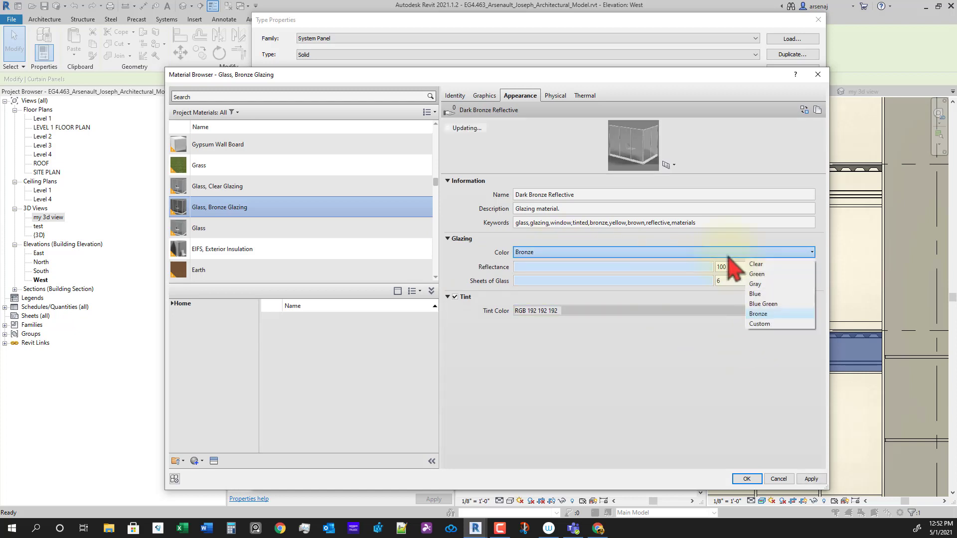
pyautogui.click(728, 254)
pyautogui.click(804, 480)
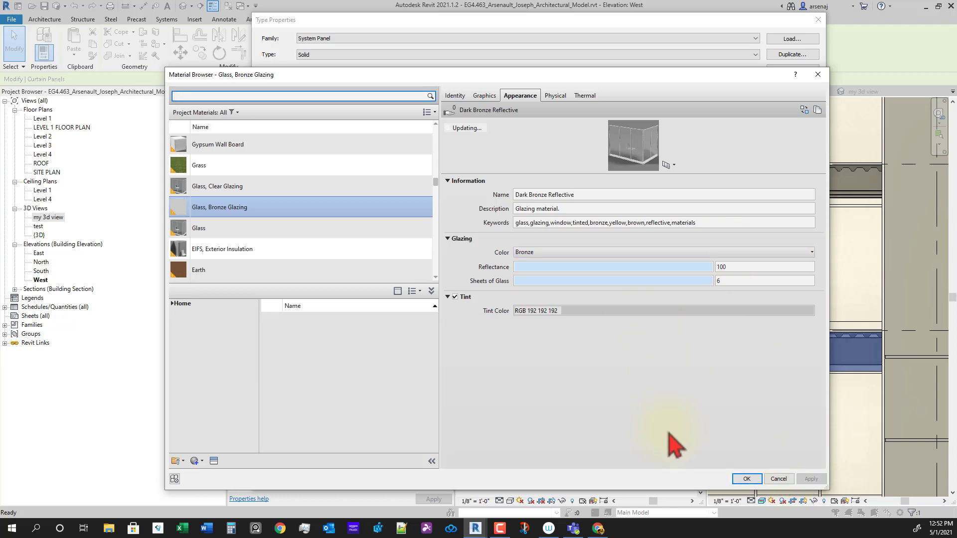
# Accept the Glass, Bronze Glazing material and the solid panel's type properties, and deselect the panel in the West elevation.
pyautogui.click(746, 478)
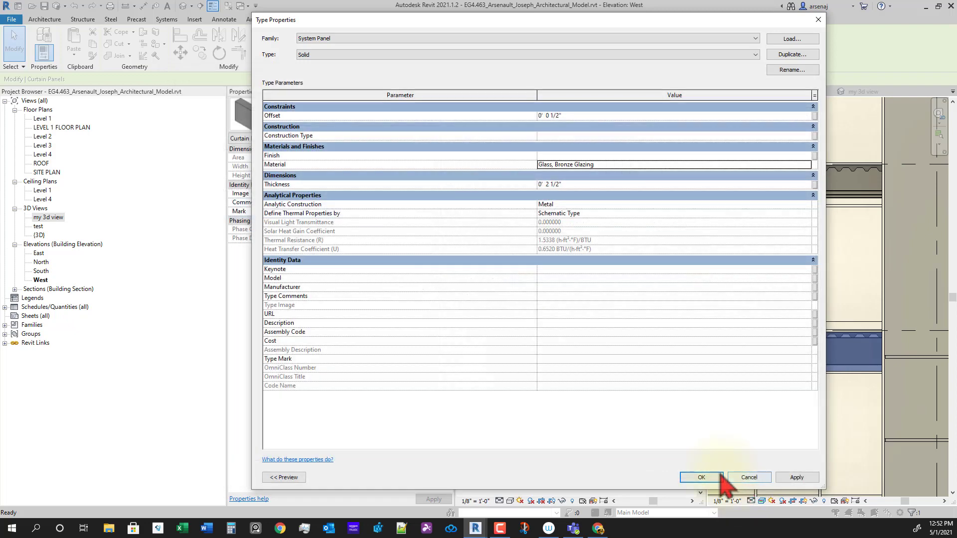
pyautogui.click(701, 477)
pyautogui.click(811, 407)
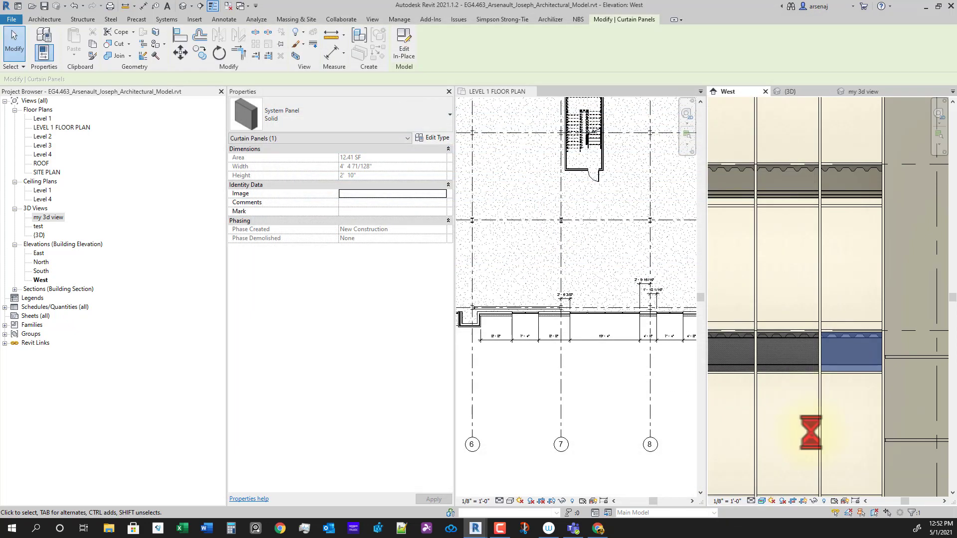
pyautogui.scroll(-1, 811, 408)
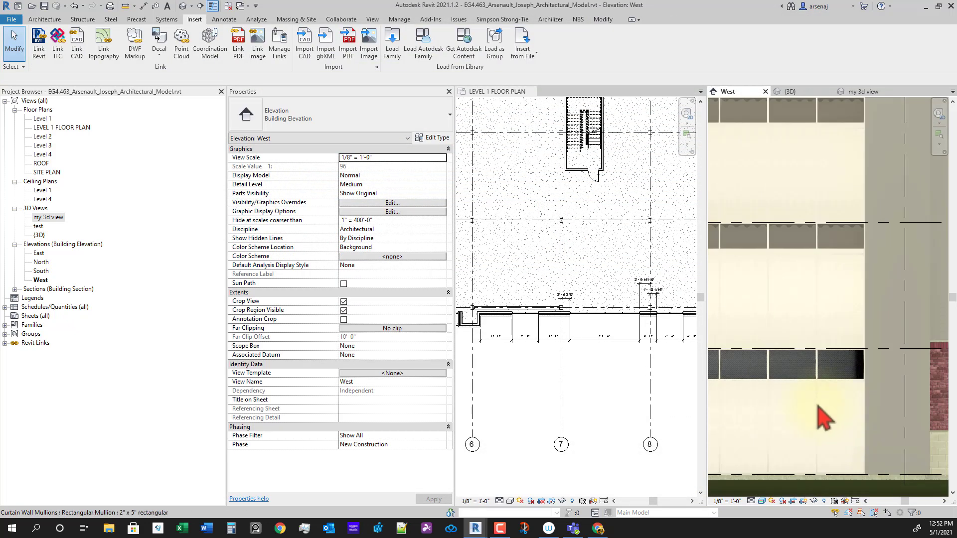
# Create a new material named Spandrel Glazing for the type of the end solid panel in the West elevation.
pyautogui.click(828, 381)
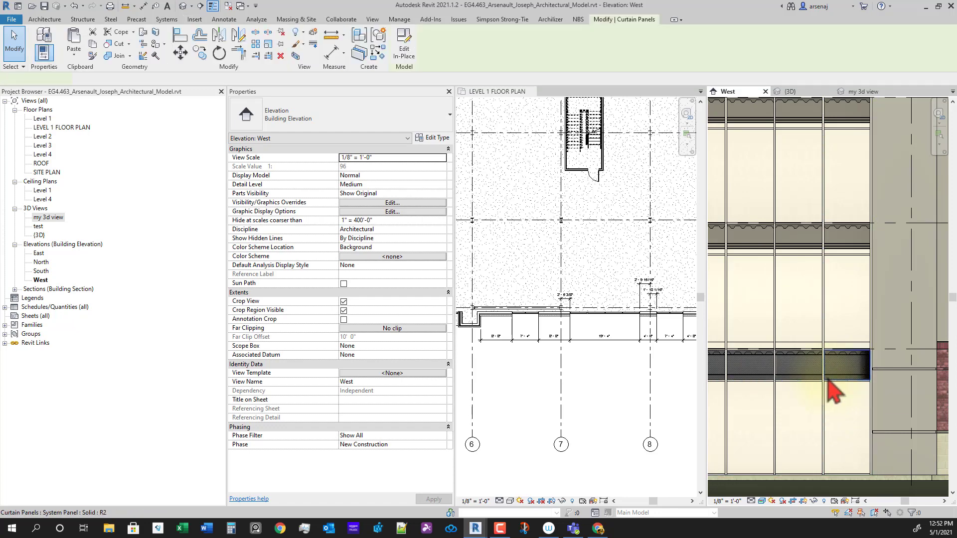
pyautogui.click(445, 139)
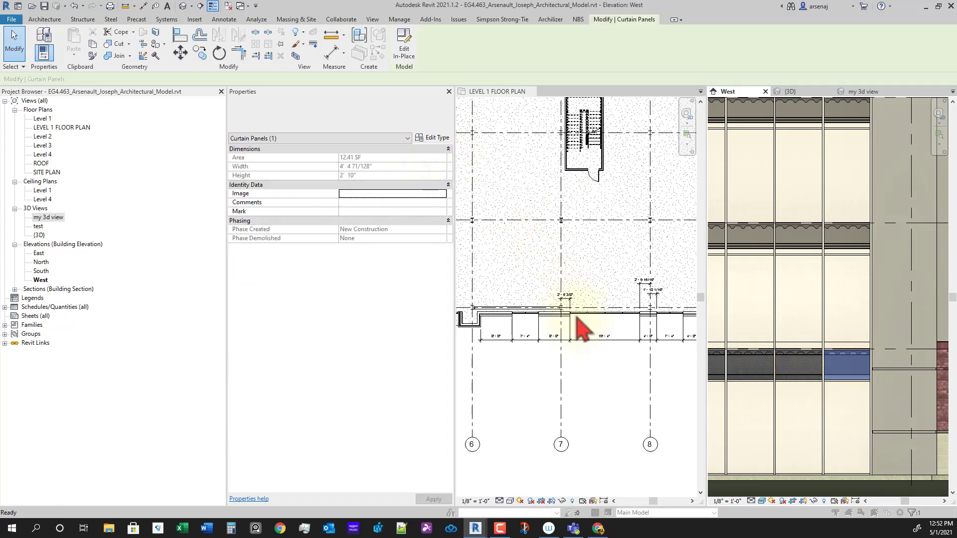
pyautogui.click(808, 168)
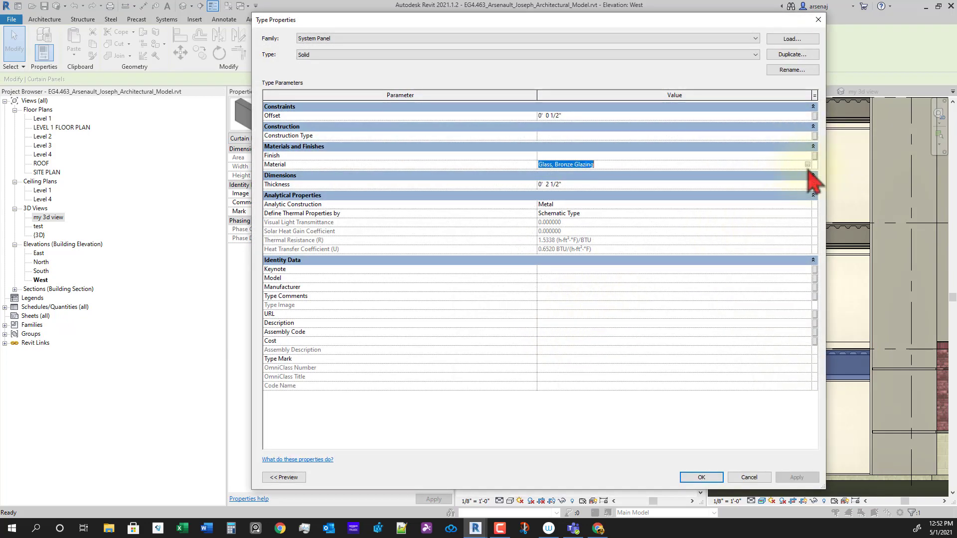
pyautogui.click(807, 165)
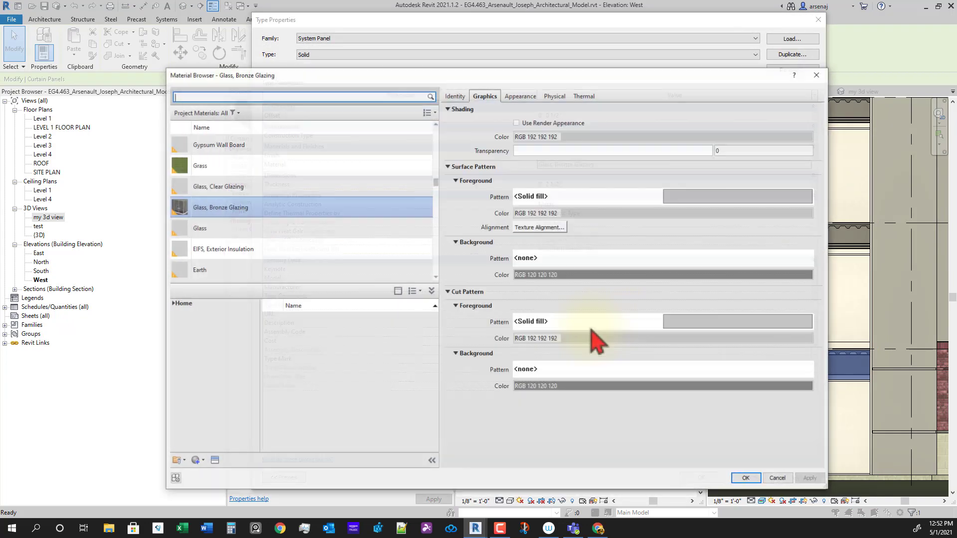
pyautogui.click(196, 461)
pyautogui.click(203, 473)
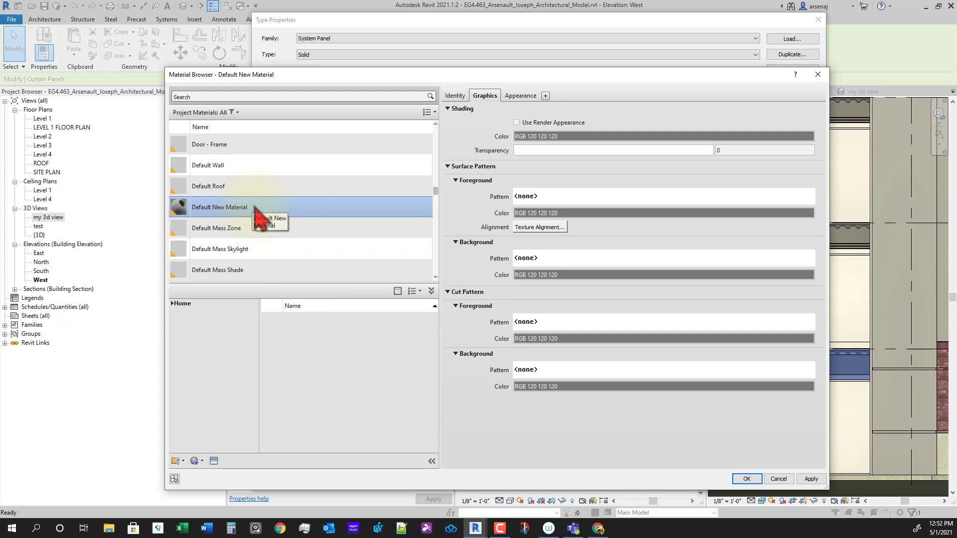
pyautogui.rightClick(254, 206)
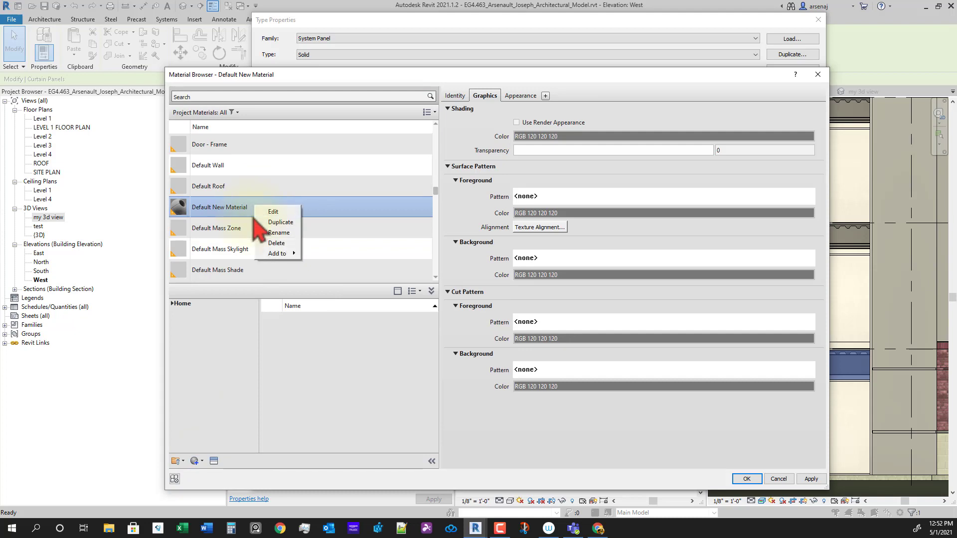
pyautogui.click(288, 233)
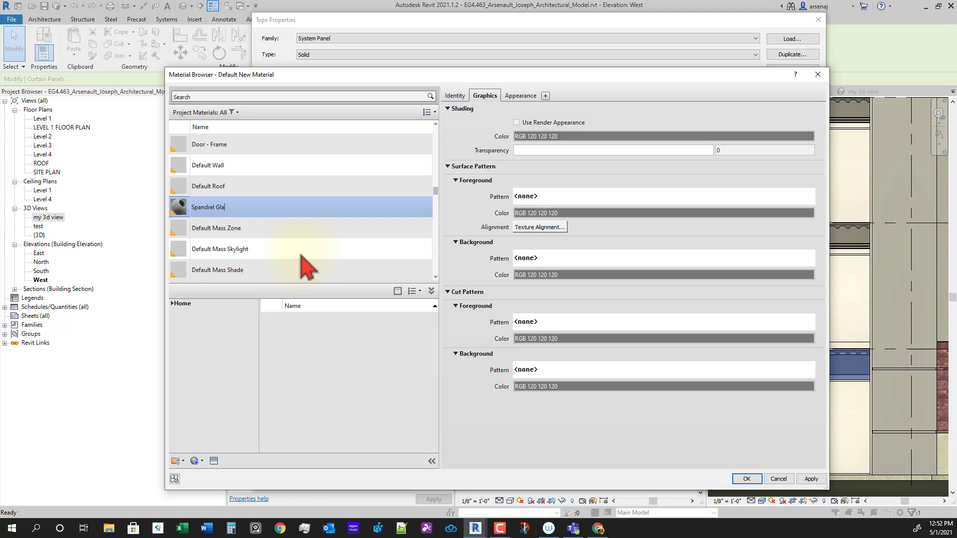
pyautogui.write('Spandrel Glazing')
pyautogui.press('Return')
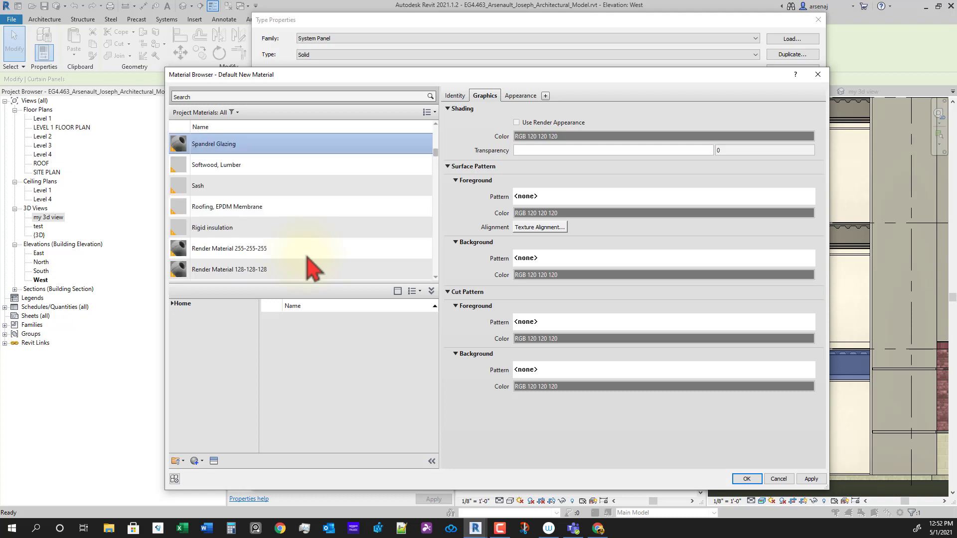
# Set the Spandrel Glazing material's surface foreground pattern to Solid fill with color RGB 192 192 192.
pyautogui.click(513, 96)
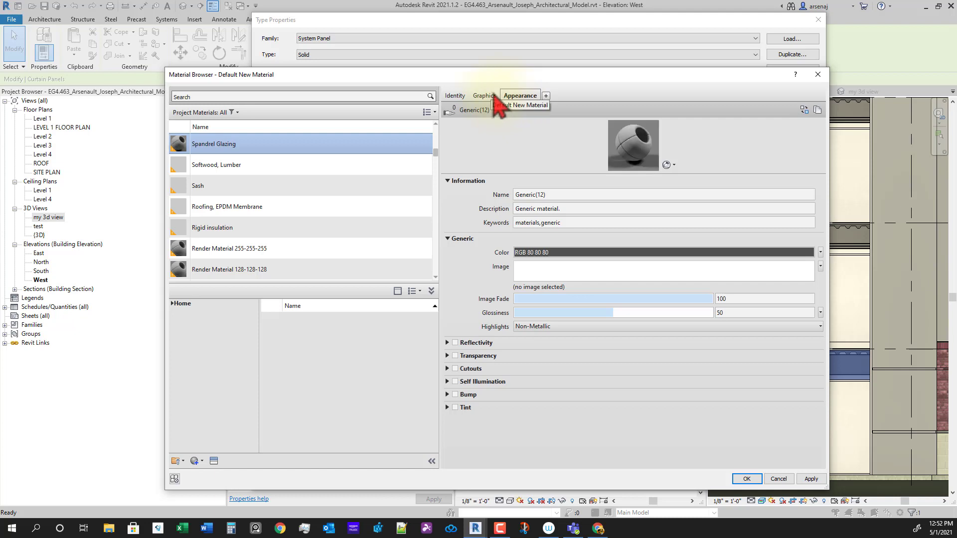
pyautogui.click(447, 356)
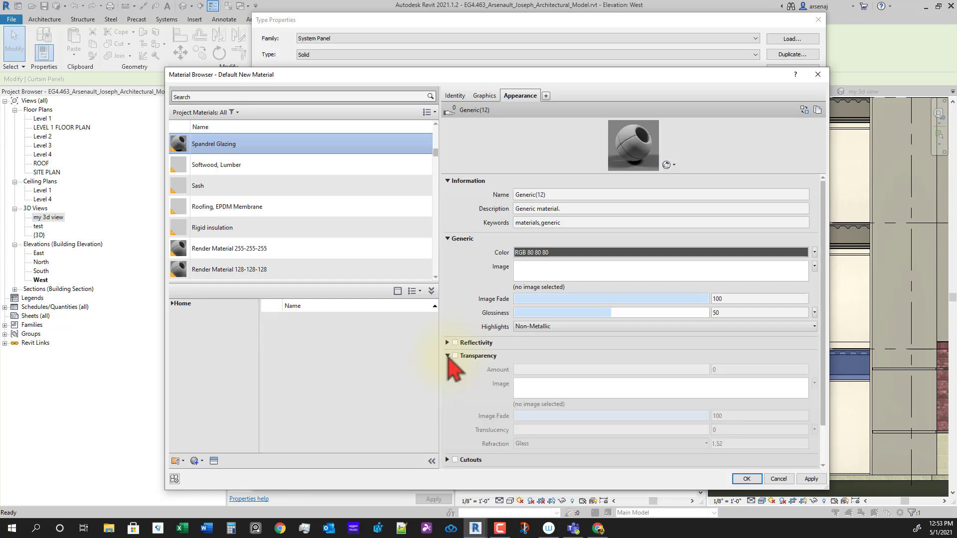
pyautogui.click(485, 95)
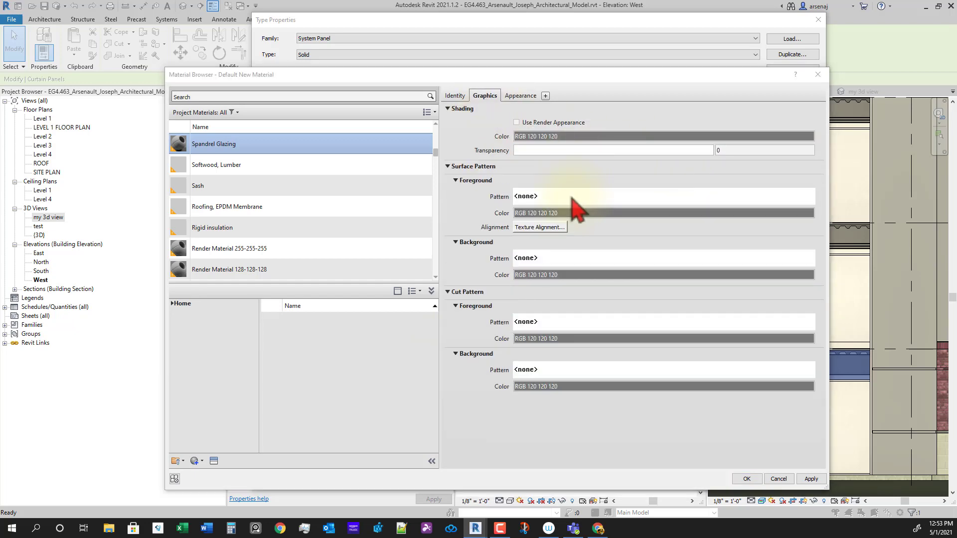
pyautogui.click(573, 198)
pyautogui.click(451, 238)
pyautogui.click(411, 467)
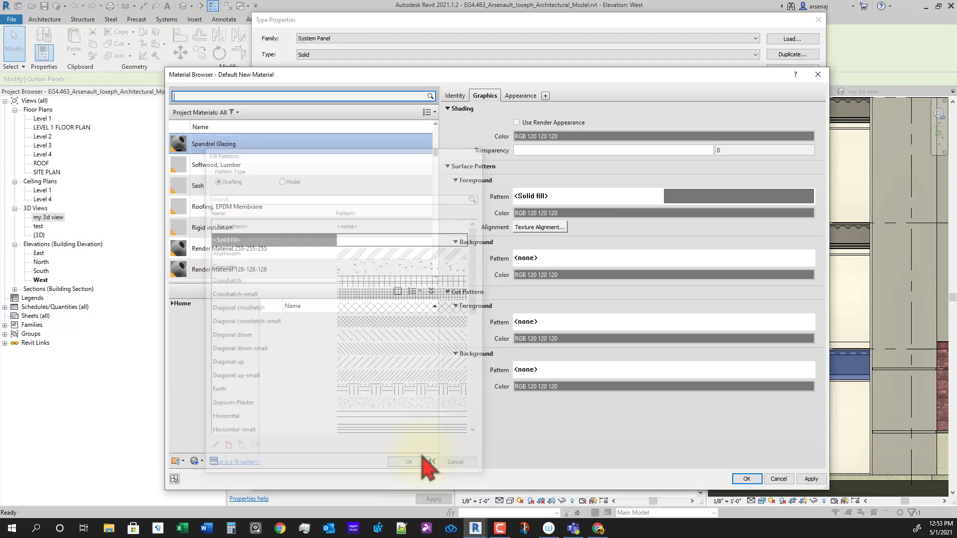
pyautogui.click(560, 215)
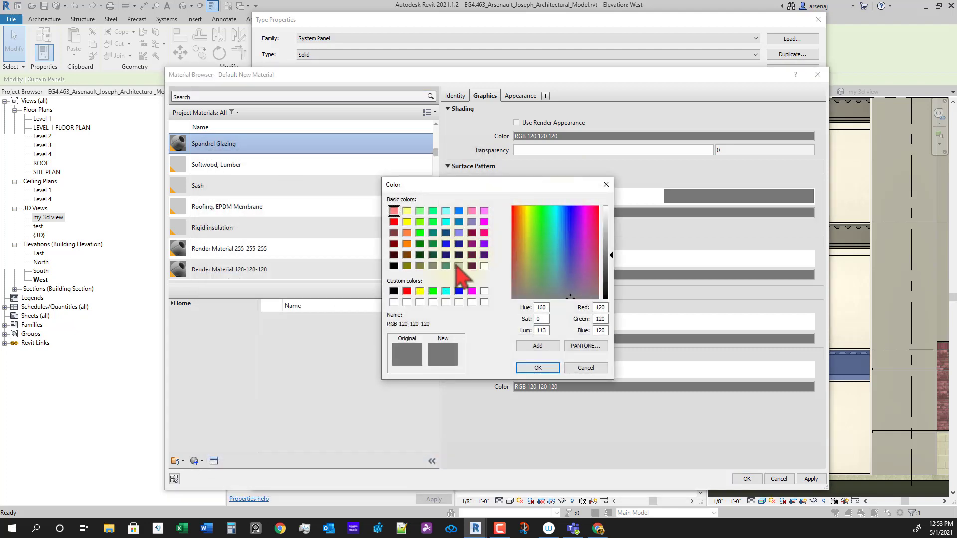
pyautogui.click(458, 265)
pyautogui.click(538, 368)
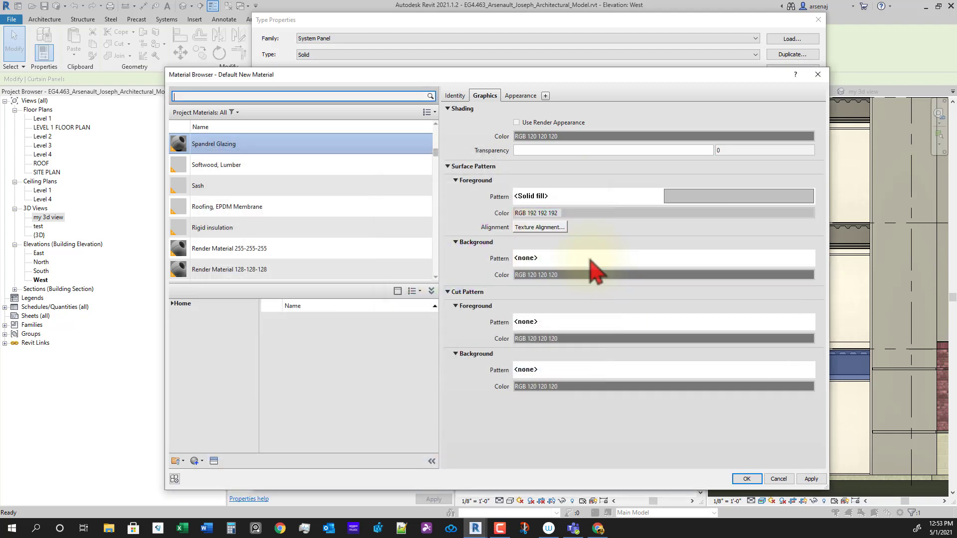
# Set the Spandrel Glazing material's surface background pattern to Solid fill with color RGB 192 192 192.
pyautogui.click(590, 259)
pyautogui.click(425, 246)
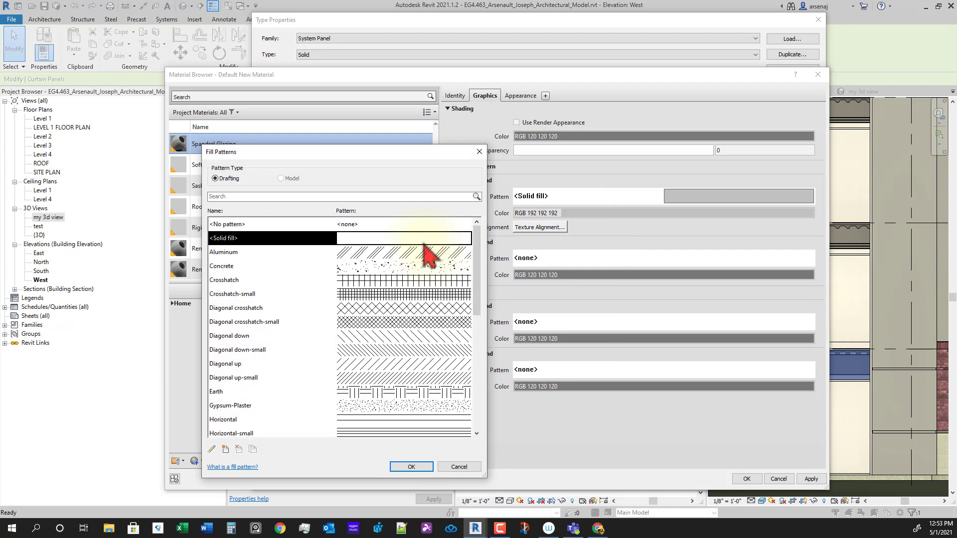
pyautogui.click(412, 466)
pyautogui.click(568, 275)
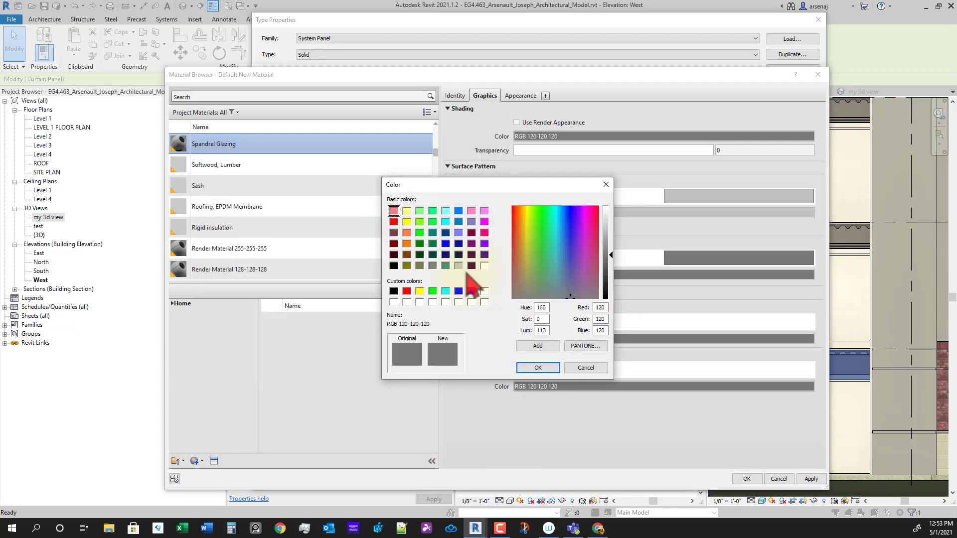
pyautogui.click(458, 266)
pyautogui.click(539, 370)
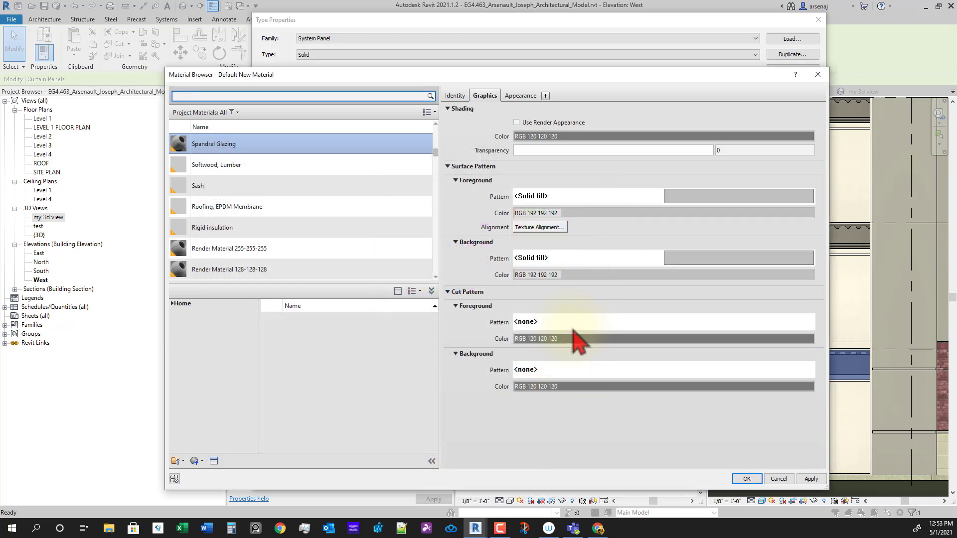
# Enable transparency in the Spandrel Glazing material's appearance with an amount of 0, apply it, and accept the material.
pyautogui.click(520, 96)
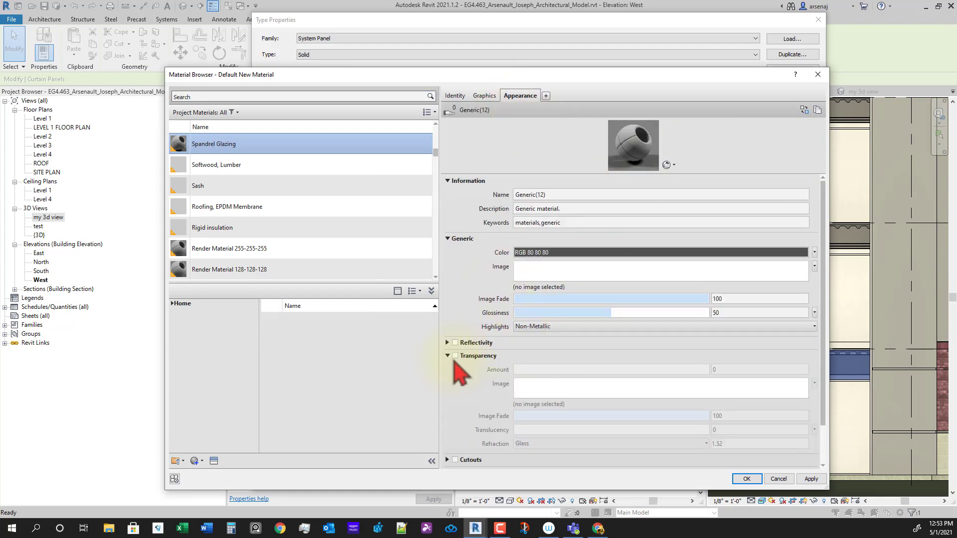
pyautogui.click(455, 356)
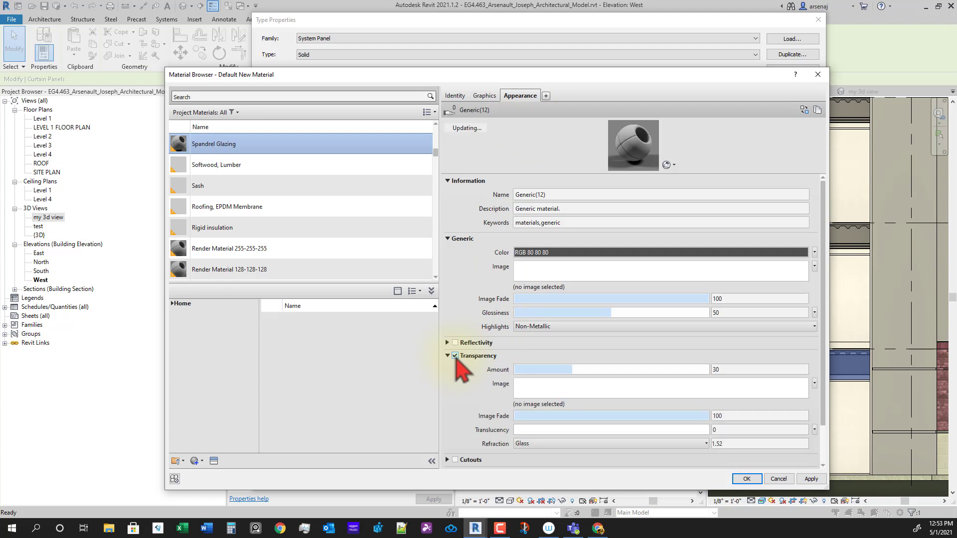
pyautogui.click(572, 369)
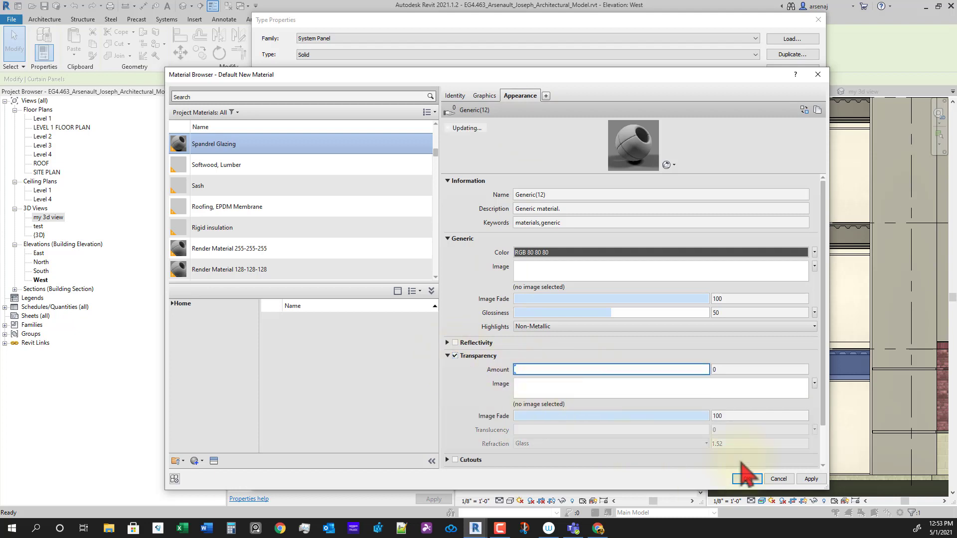
pyautogui.click(811, 479)
pyautogui.click(737, 480)
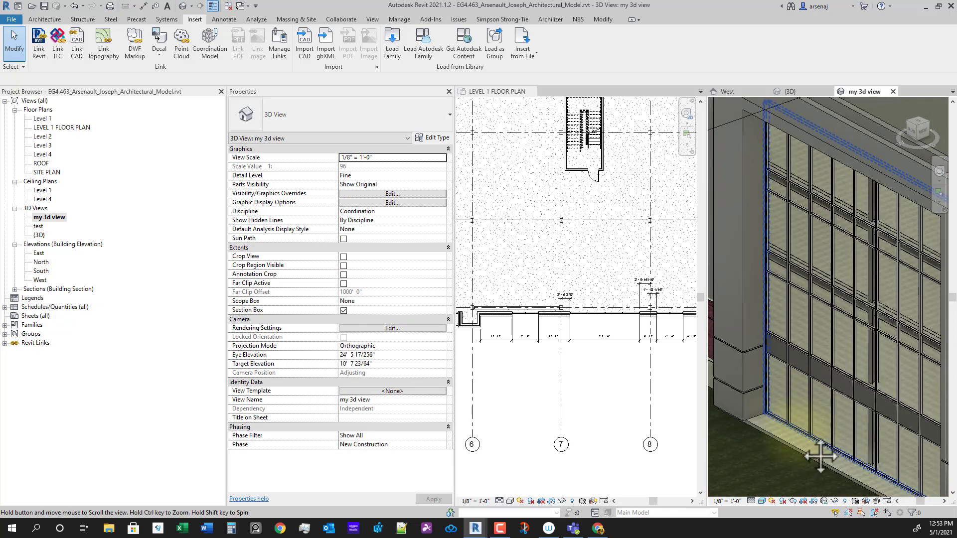
# Reopen the end solid panel's type material from my 3d view and rename Spandrel Glazing to Glazing - Spandrel.
pyautogui.moveTo(812, 449)
pyautogui.keyDown('shift'); pyautogui.mouseDown(button='middle')
pyautogui.moveTo(867, 423)
pyautogui.moveTo(874, 402)
pyautogui.moveTo(811, 442)
pyautogui.moveTo(816, 451)
pyautogui.mouseUp(button='middle'); pyautogui.keyUp('shift')
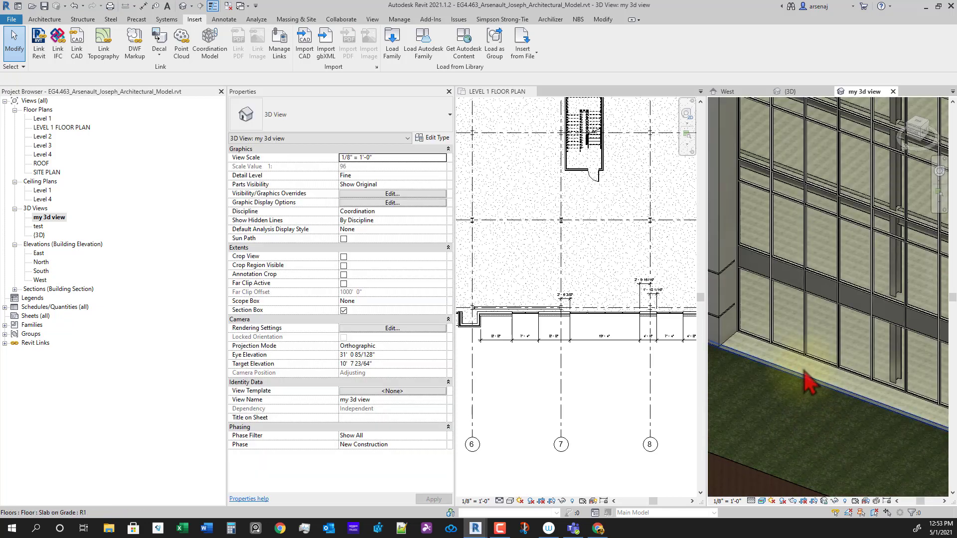
pyautogui.click(760, 278)
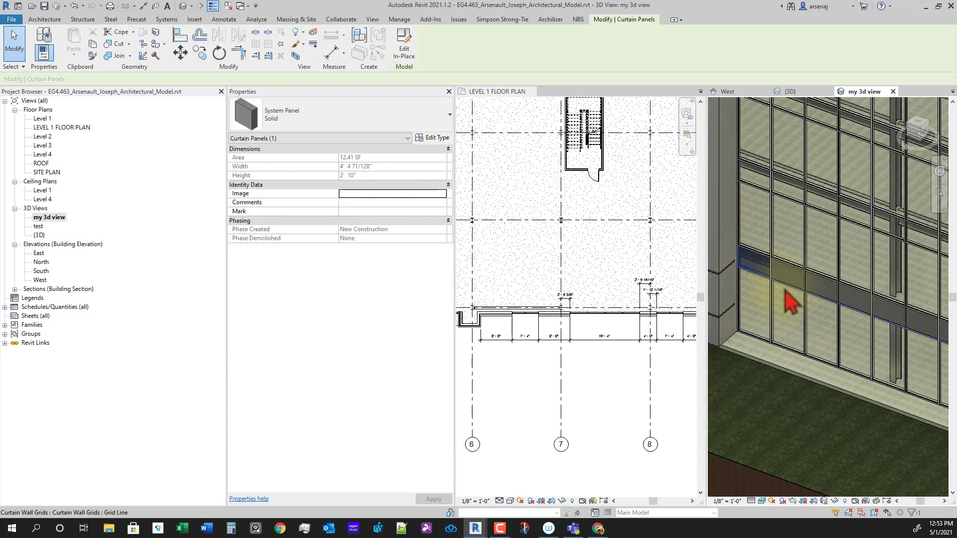
pyautogui.click(437, 139)
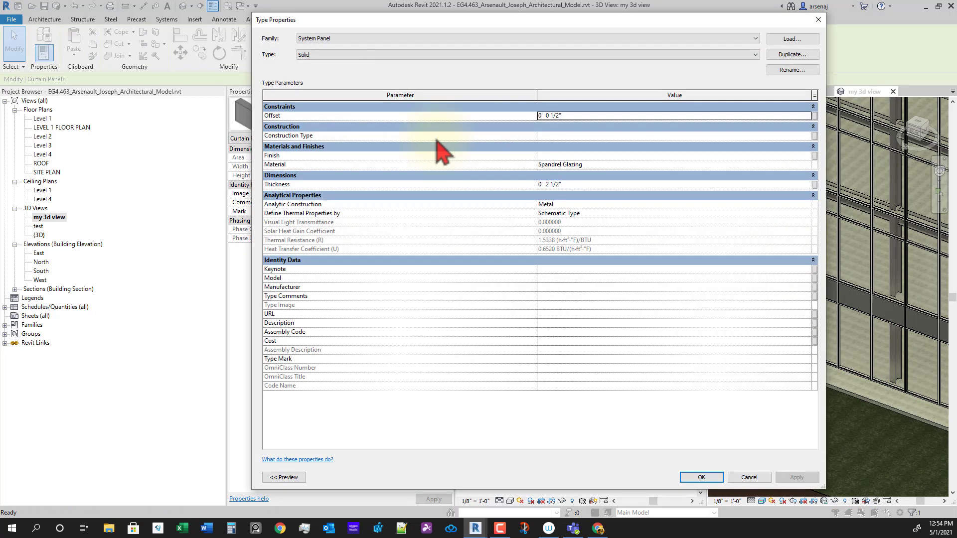
pyautogui.click(605, 165)
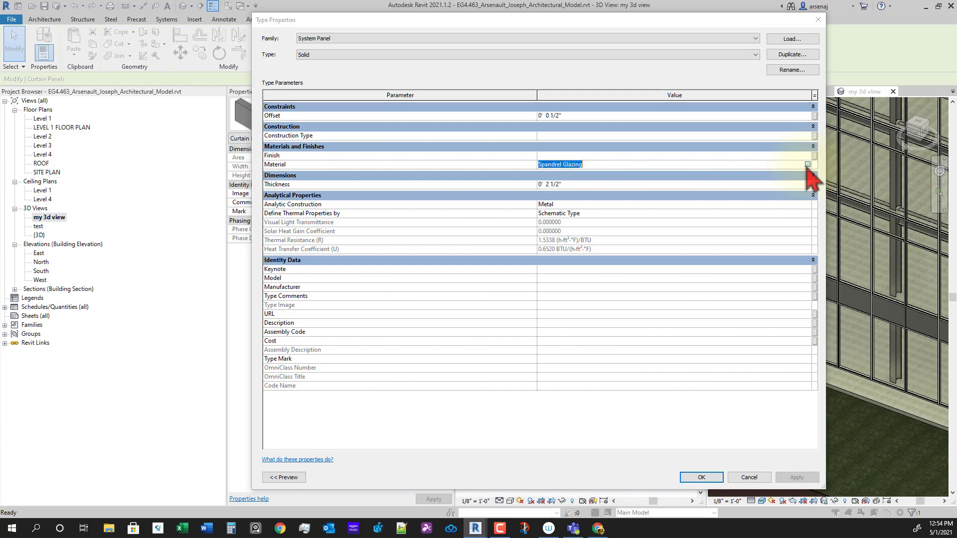
pyautogui.click(807, 165)
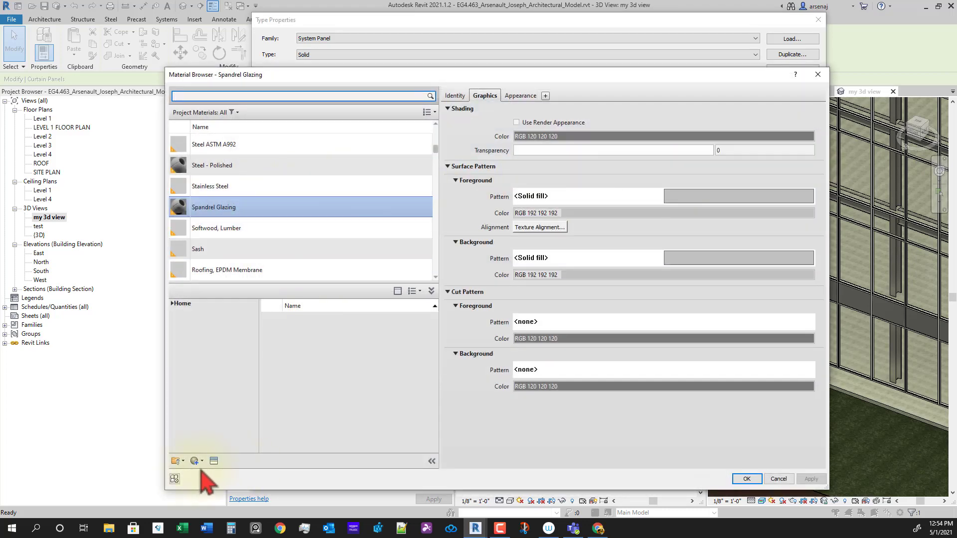
pyautogui.click(198, 461)
pyautogui.click(228, 209)
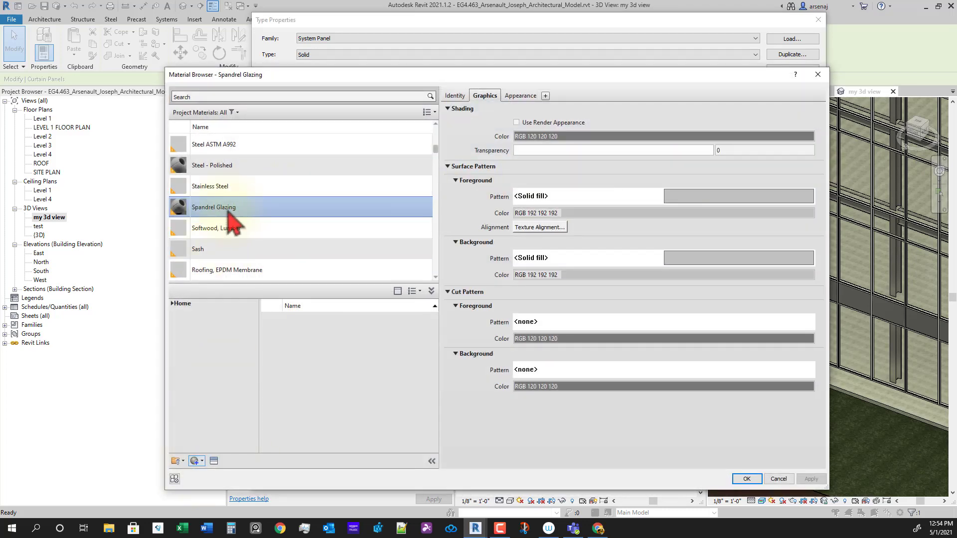
pyautogui.rightClick(235, 213)
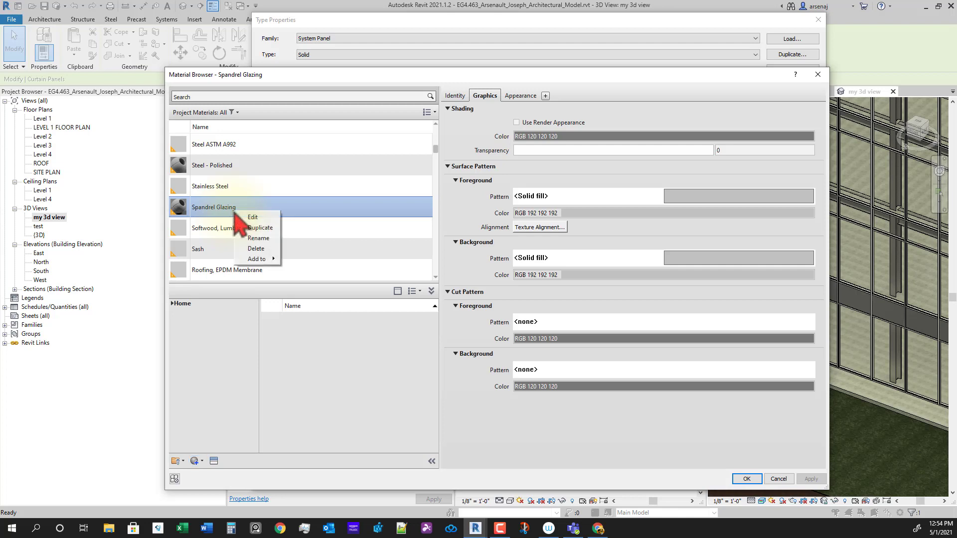
pyautogui.click(254, 235)
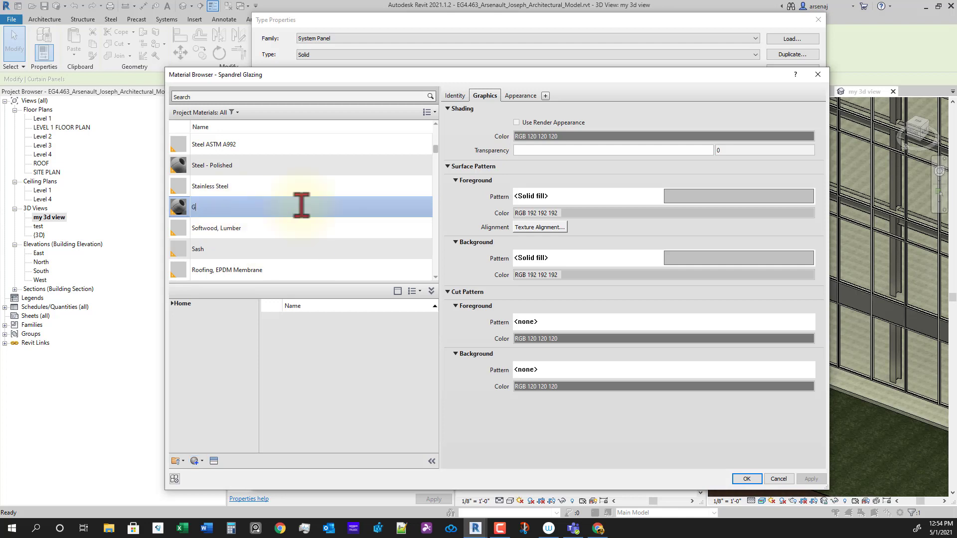
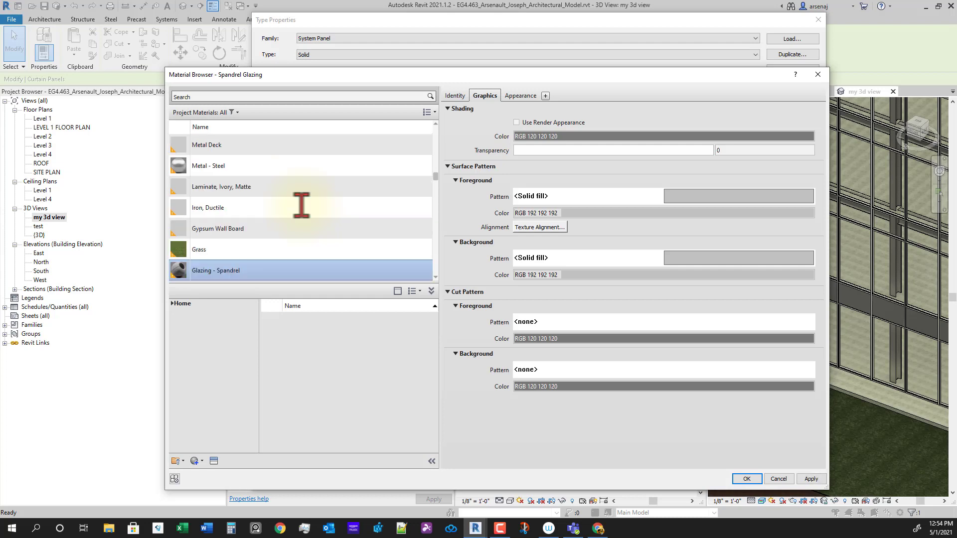
pyautogui.scroll(-3, 266, 259)
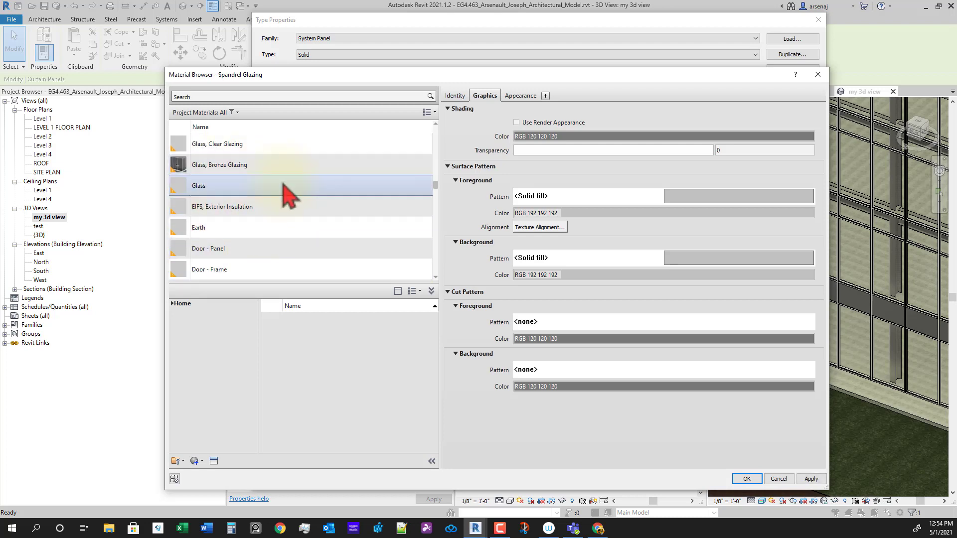
pyautogui.scroll(3, 287, 195)
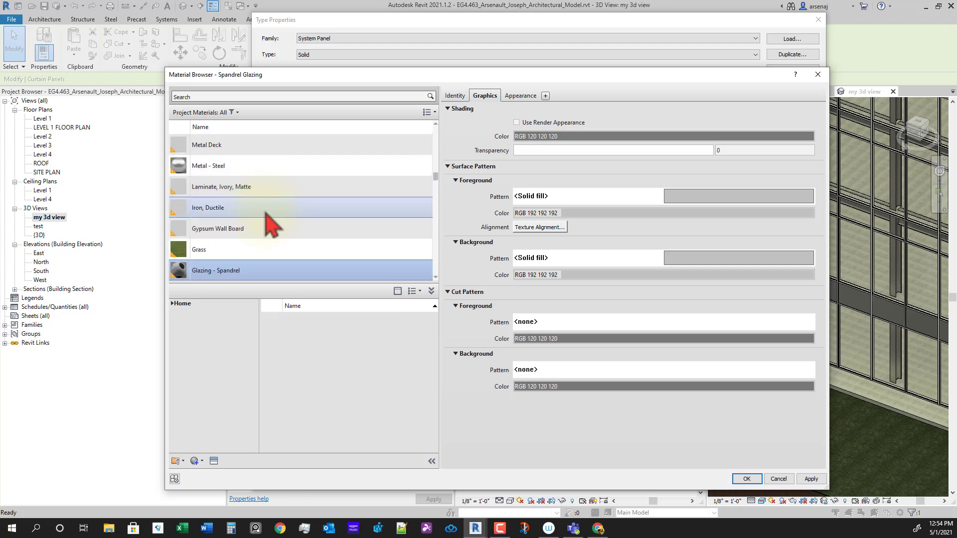
# Rename the Glazing - Spandrel material to Glass - Spandrel so that it sits with the other glass materials.
pyautogui.scroll(-3, 273, 229)
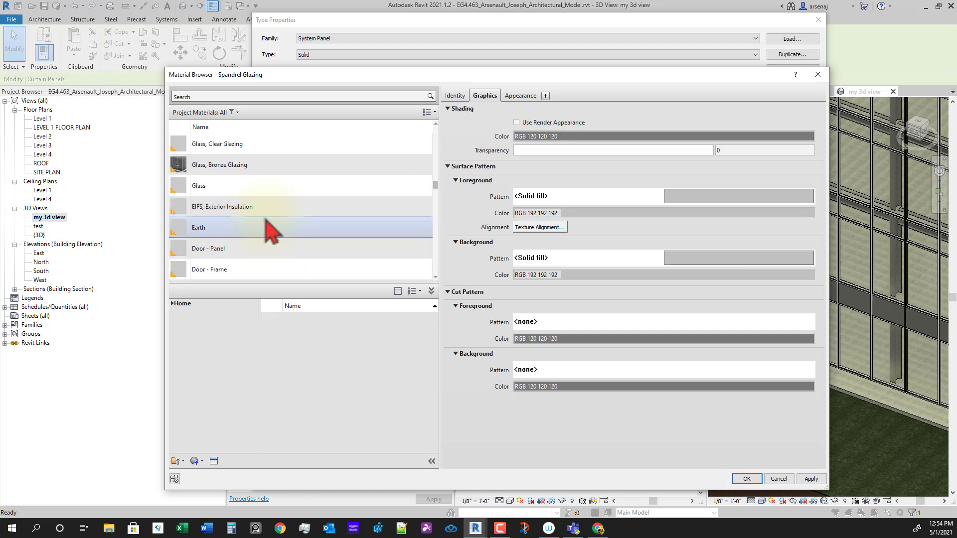
pyautogui.scroll(2, 276, 232)
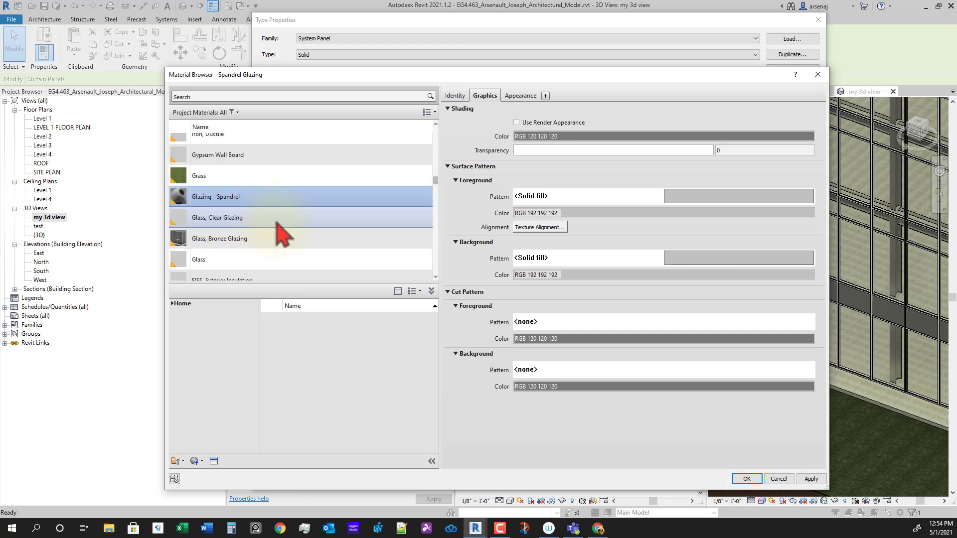
pyautogui.rightClick(232, 190)
pyautogui.click(252, 215)
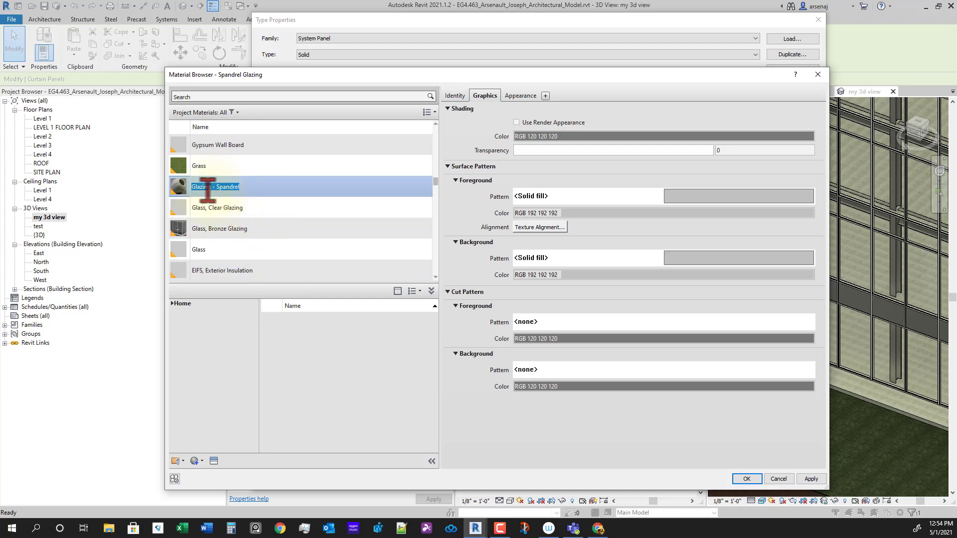
pyautogui.press('Escape')
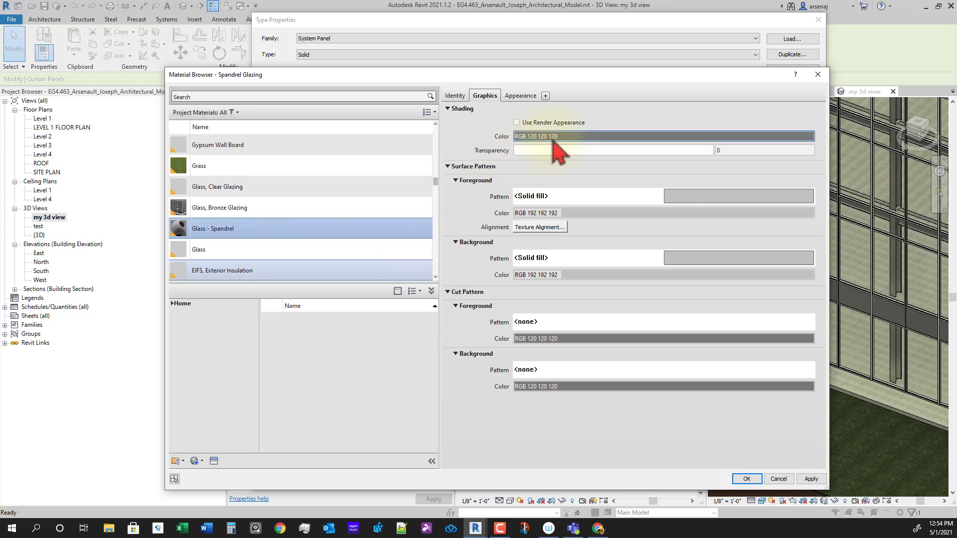
# Set the Glass - Spandrel material's shading color to RGB 192 192 192.
pyautogui.click(575, 137)
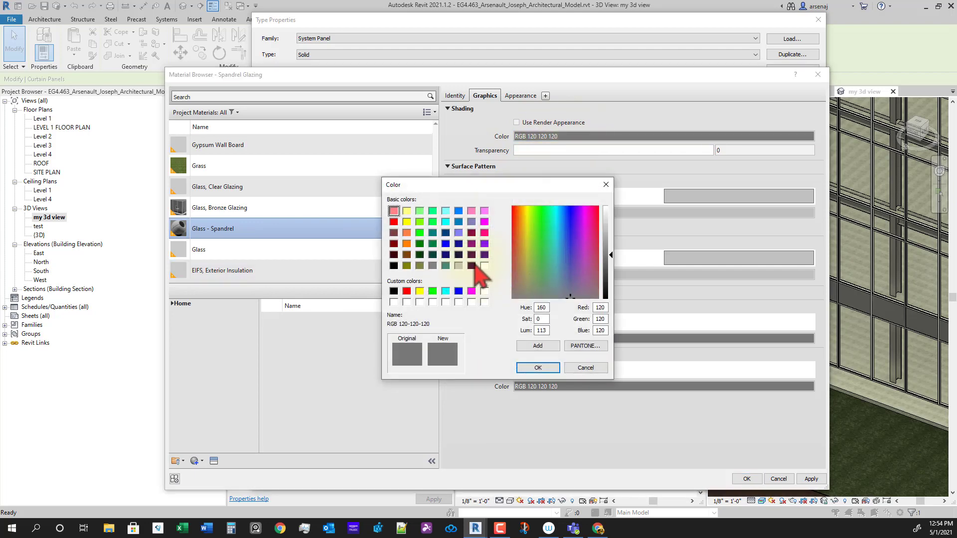
pyautogui.click(458, 266)
pyautogui.click(538, 368)
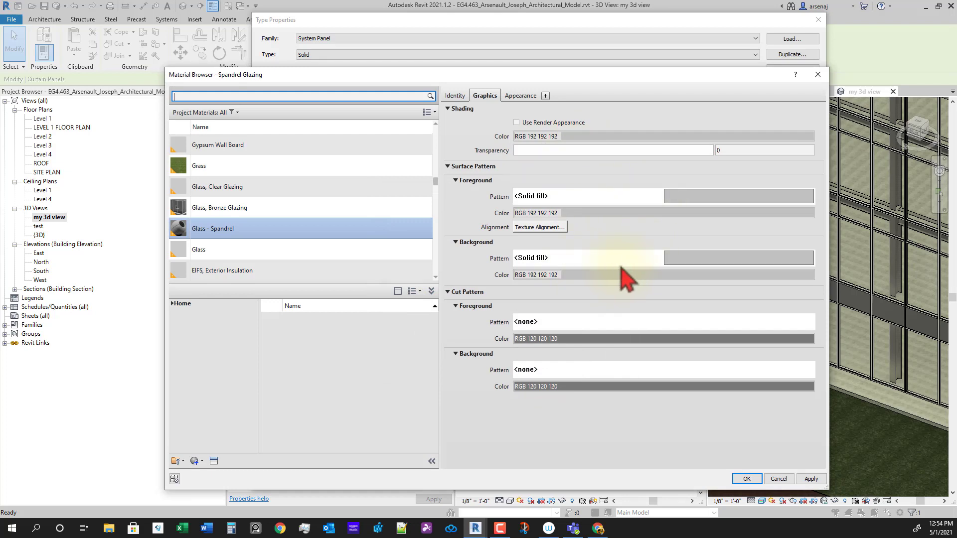
# Try enabling transparency in the Glass - Spandrel appearance with an amount of 30, and apply it.
pyautogui.click(520, 96)
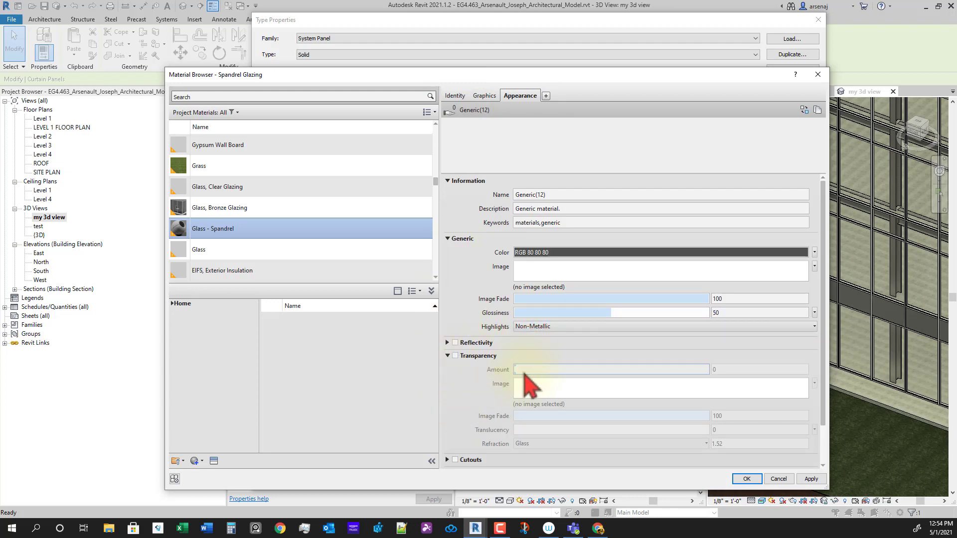
pyautogui.scroll(-2, 530, 337)
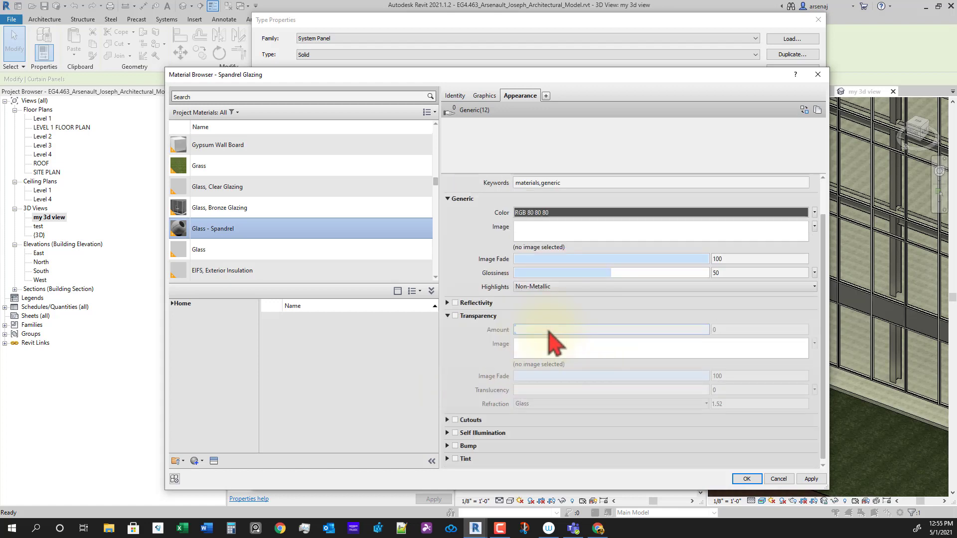
pyautogui.scroll(-1, 498, 391)
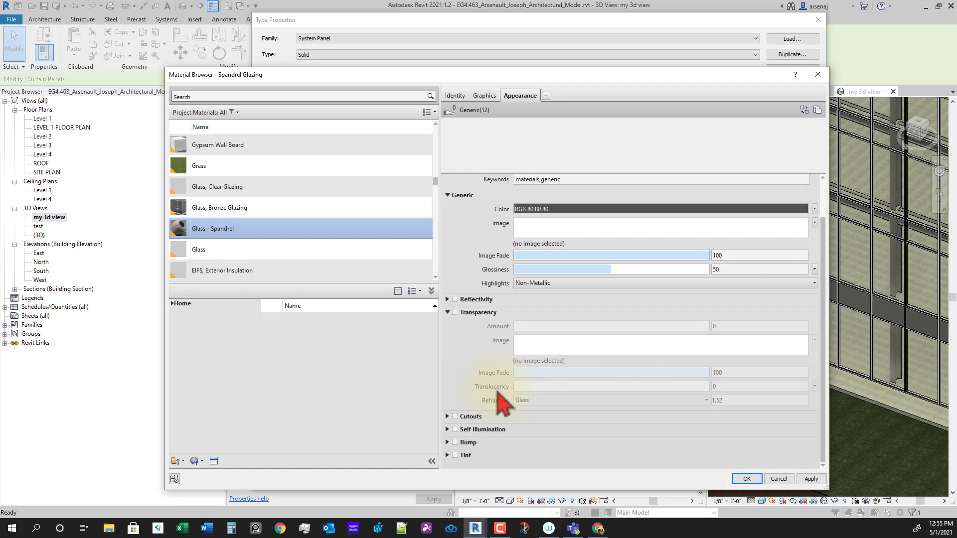
pyautogui.scroll(2, 498, 393)
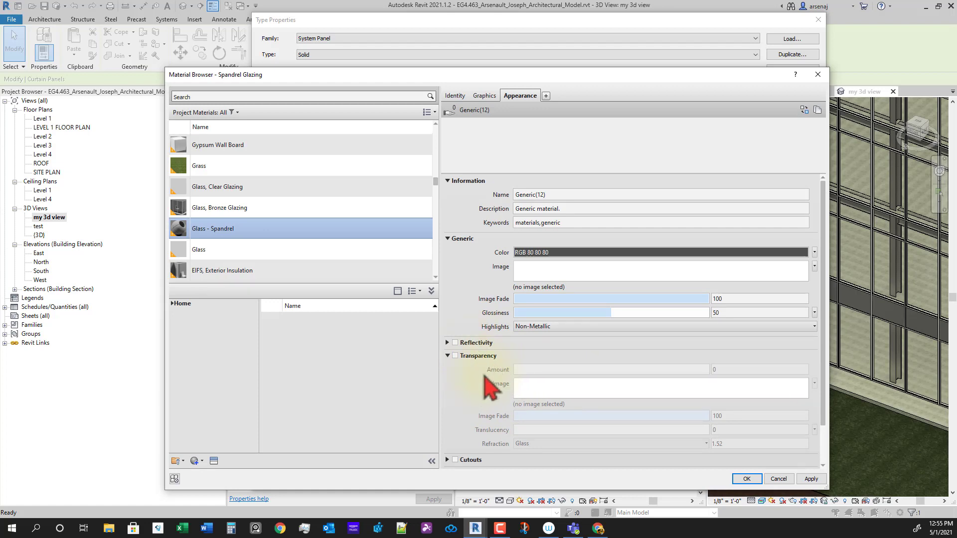
pyautogui.scroll(-2, 499, 391)
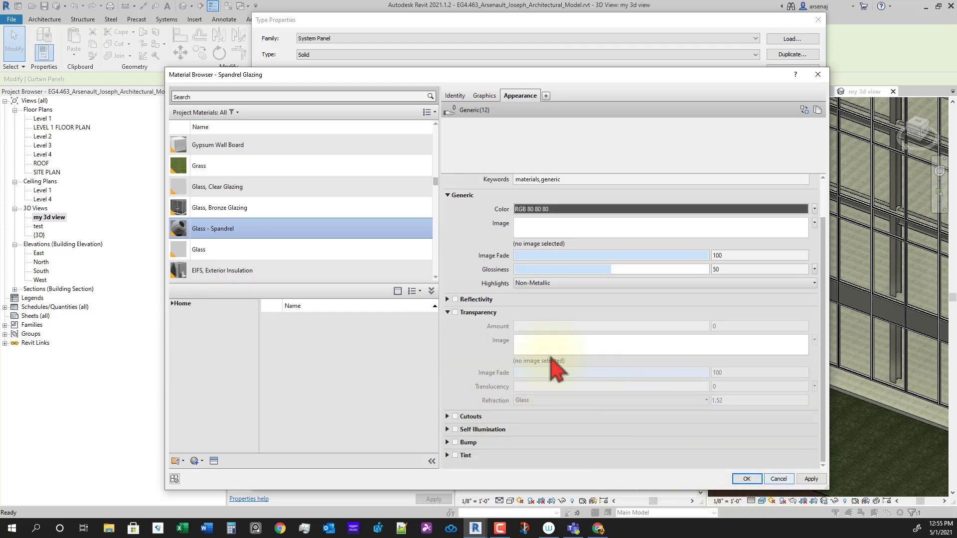
pyautogui.click(463, 313)
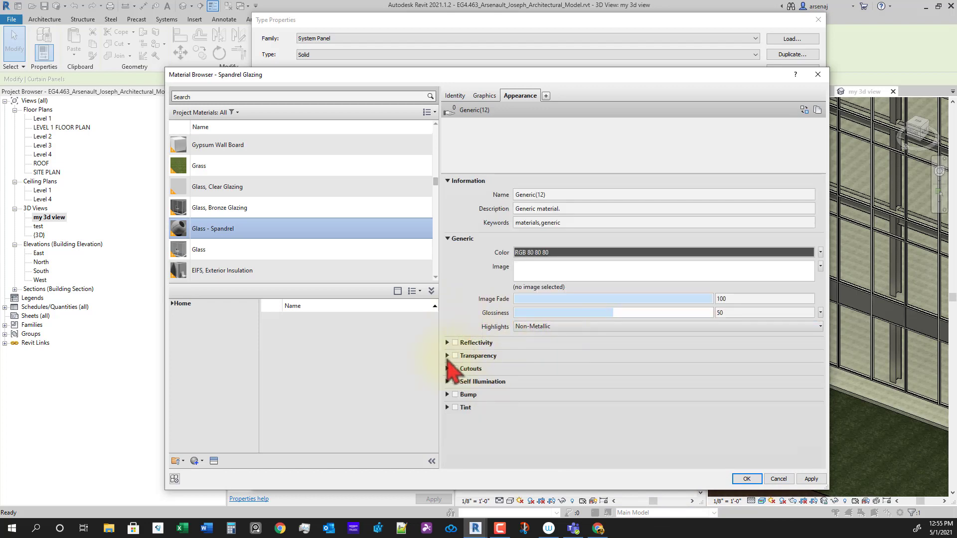
pyautogui.click(447, 356)
pyautogui.click(454, 357)
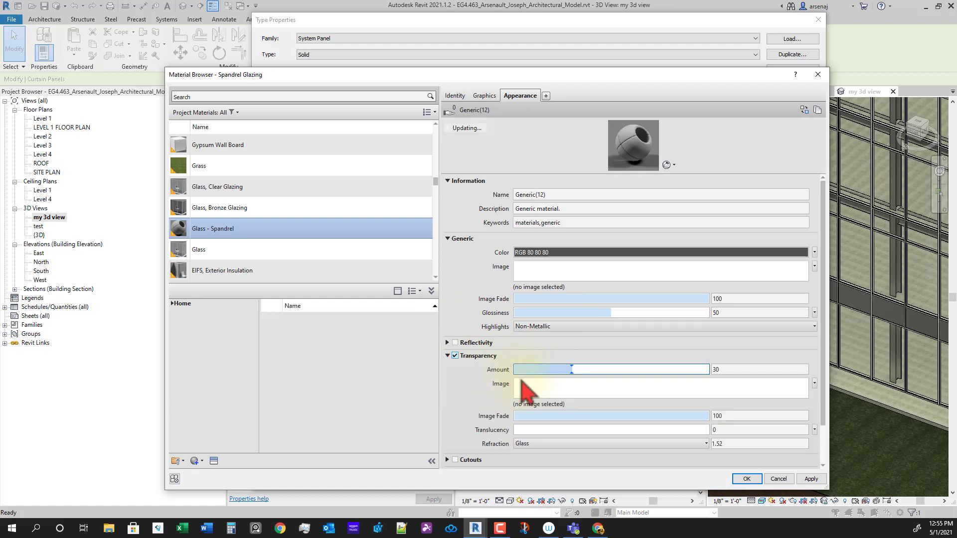
pyautogui.click(804, 479)
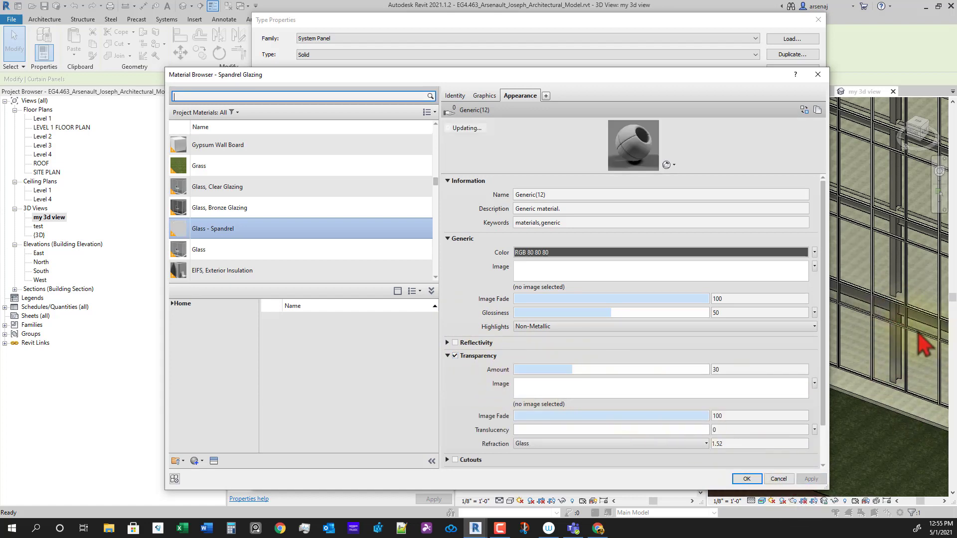
# Set the appearance transparency amount back to 0, apply it, and turn the transparency option off.
pyautogui.moveTo(573, 369); pyautogui.dragTo(498, 369)
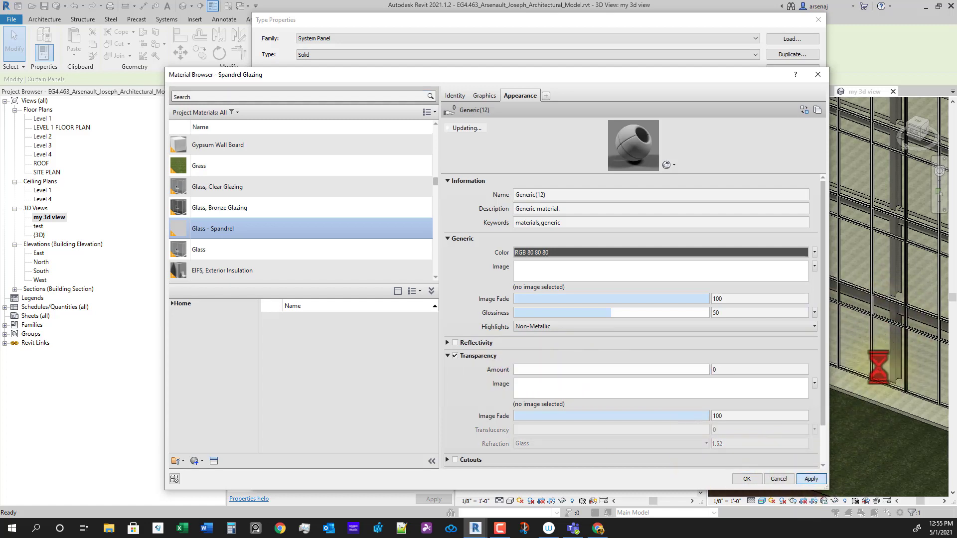
pyautogui.click(811, 479)
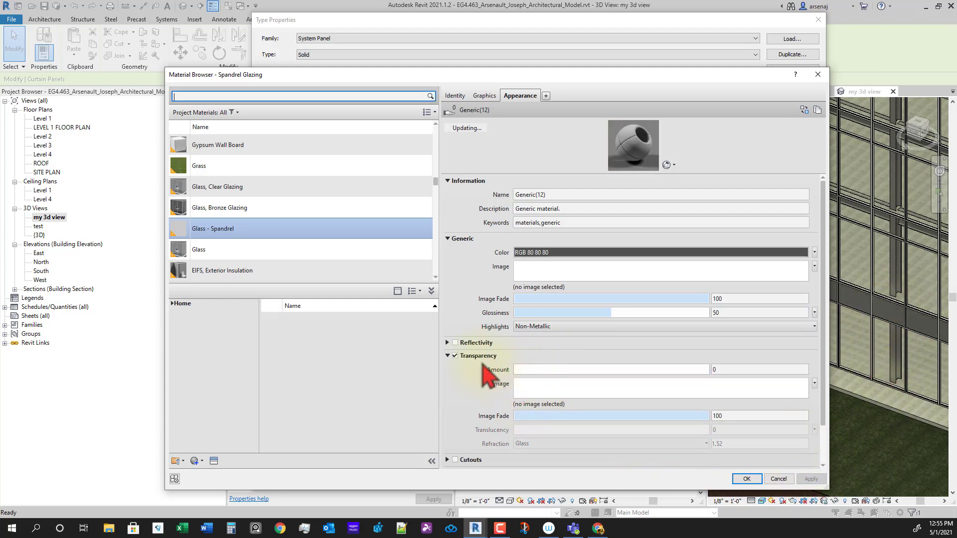
pyautogui.click(455, 356)
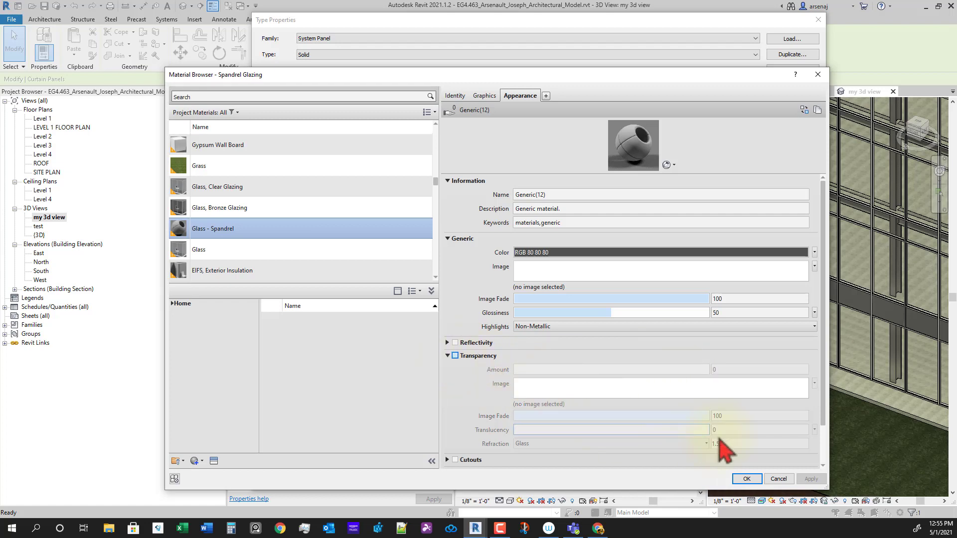
# Return to the material's graphics settings, accept the Glass - Spandrel material, and close the Solid panel's type properties.
pyautogui.click(484, 96)
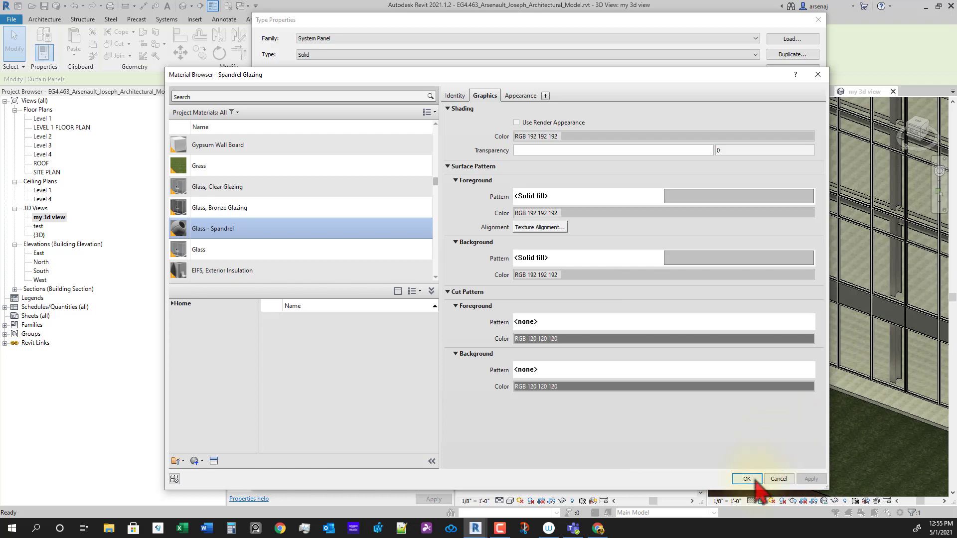
pyautogui.click(746, 478)
pyautogui.click(687, 475)
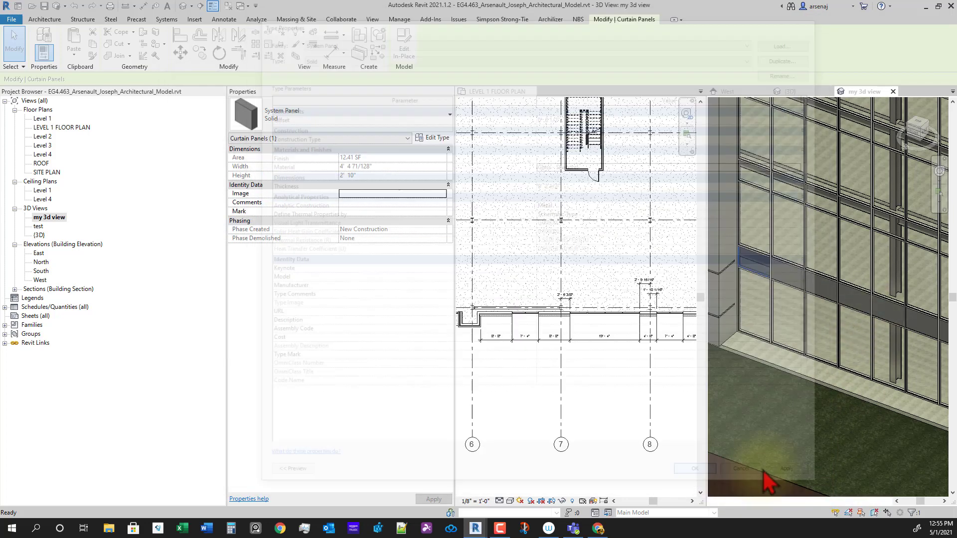
# Select the nine glazed panels along the middle floor band of the storefront curtain wall and change their type to System Panel Solid.
pyautogui.press('Escape')
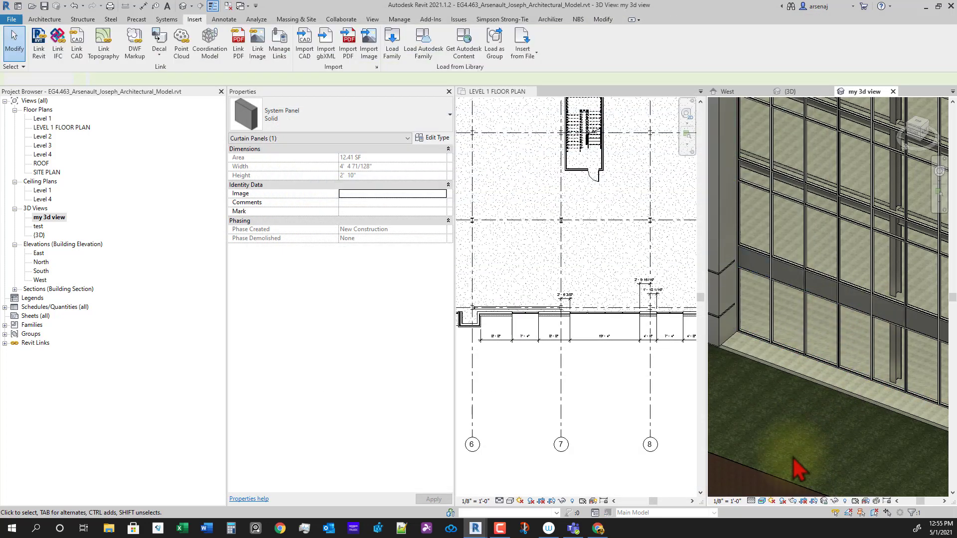
pyautogui.keyDown('shift'); pyautogui.moveTo(859, 428); pyautogui.dragTo(913, 398, button='middle'); pyautogui.keyUp('shift')
pyautogui.scroll(5, 752, 245)
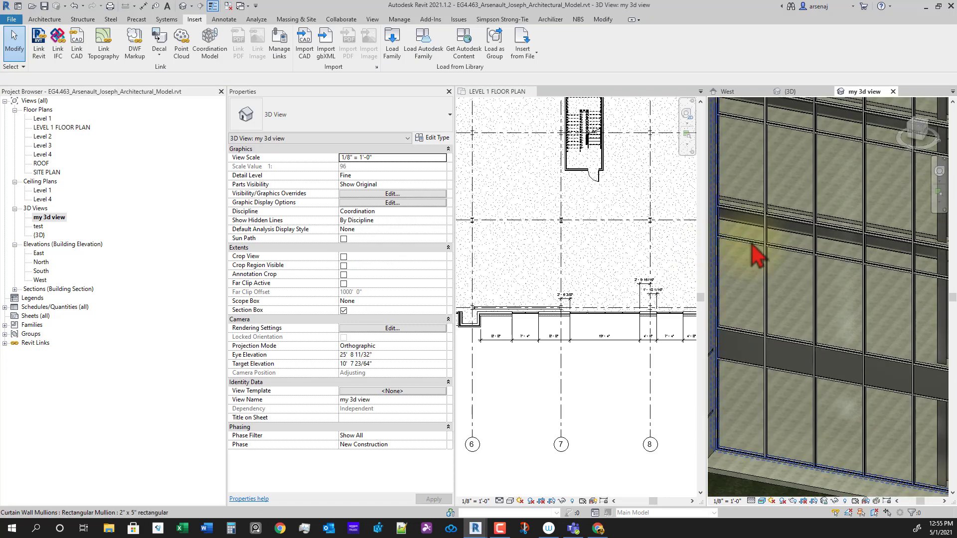
pyautogui.click(756, 244)
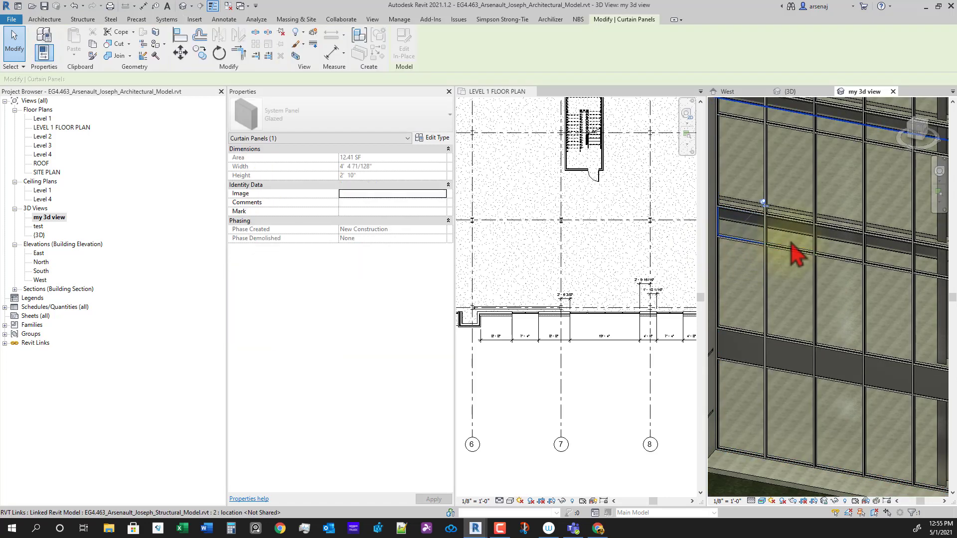
pyautogui.keyDown('ctrl'); pyautogui.click(792, 251); pyautogui.keyUp('ctrl')
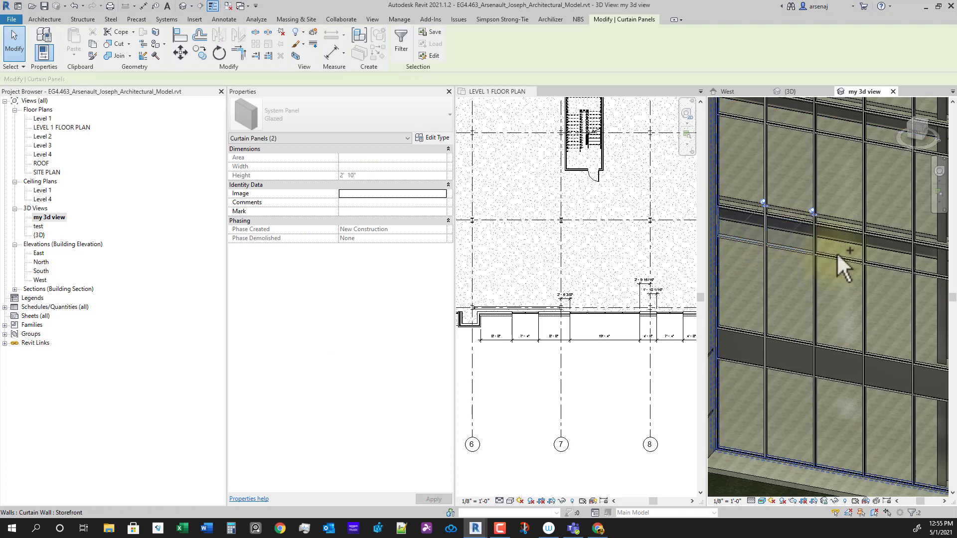
pyautogui.keyDown('ctrl'); pyautogui.click(886, 250); pyautogui.keyUp('ctrl')
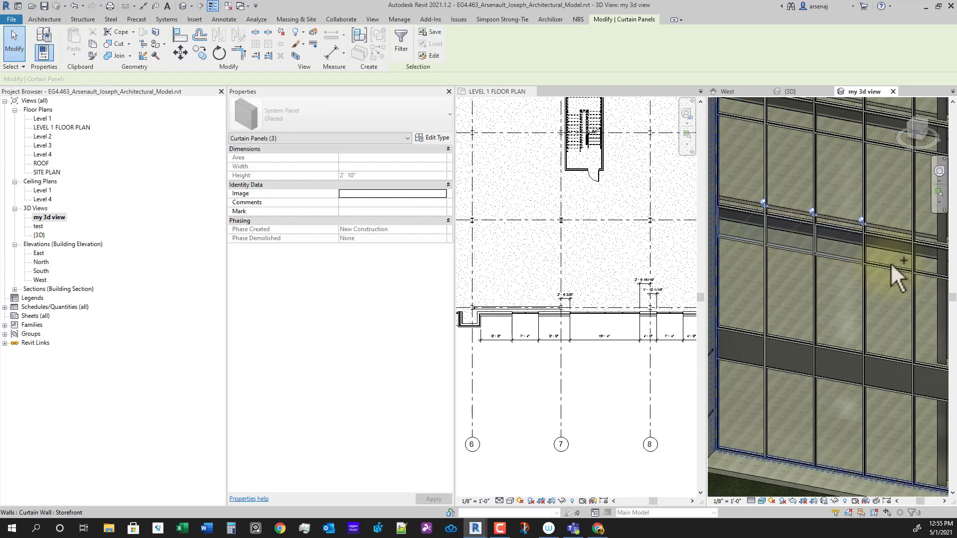
pyautogui.moveTo(893, 350); pyautogui.dragTo(793, 345, button='middle')
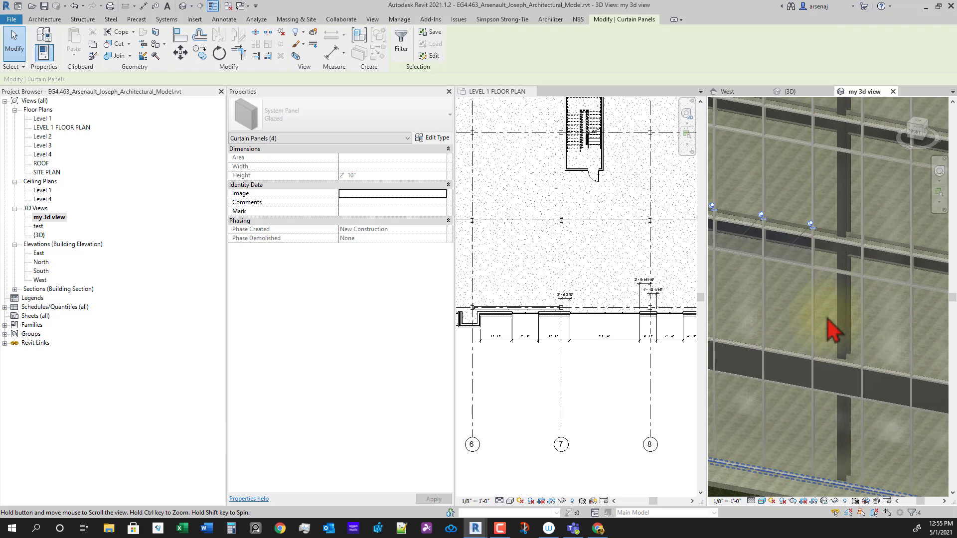
pyautogui.press('Tab')
pyautogui.press('Tab')
pyautogui.keyDown('ctrl'); pyautogui.click(855, 275); pyautogui.keyUp('ctrl')
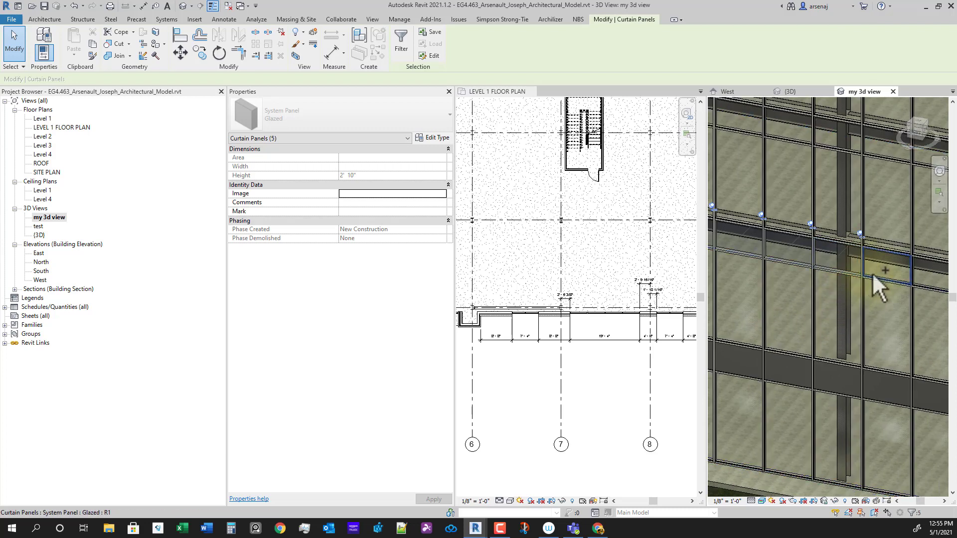
pyautogui.keyDown('ctrl'); pyautogui.click(872, 273); pyautogui.keyUp('ctrl')
pyautogui.moveTo(873, 306); pyautogui.dragTo(838, 295, button='middle')
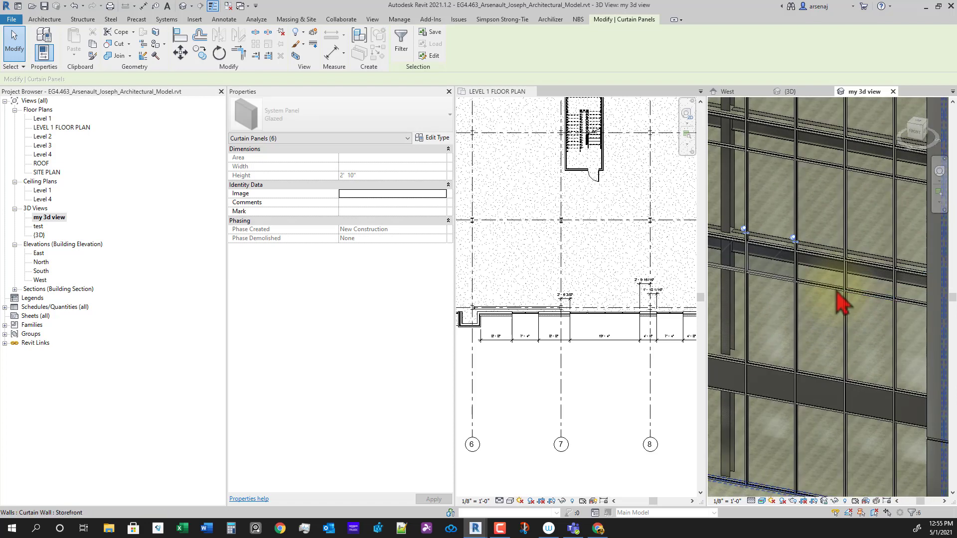
pyautogui.keyDown('ctrl'); pyautogui.click(867, 294); pyautogui.keyUp('ctrl')
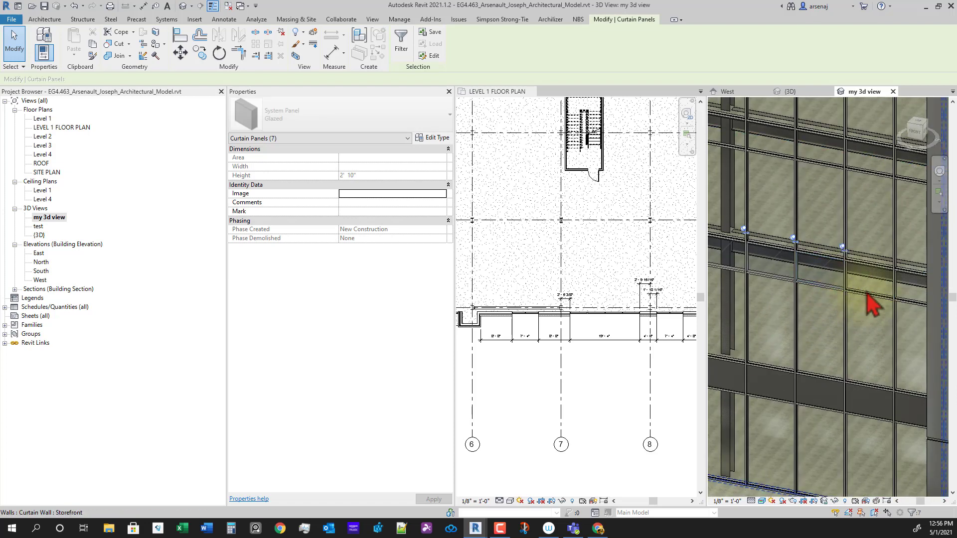
pyautogui.keyDown('ctrl'); pyautogui.click(907, 294); pyautogui.keyUp('ctrl')
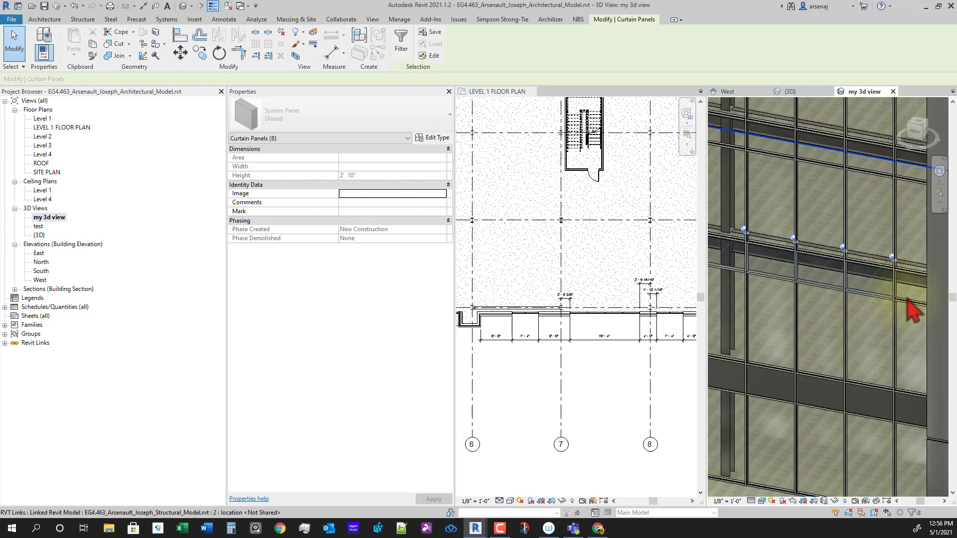
pyautogui.keyDown('ctrl'); pyautogui.click(915, 310); pyautogui.keyUp('ctrl')
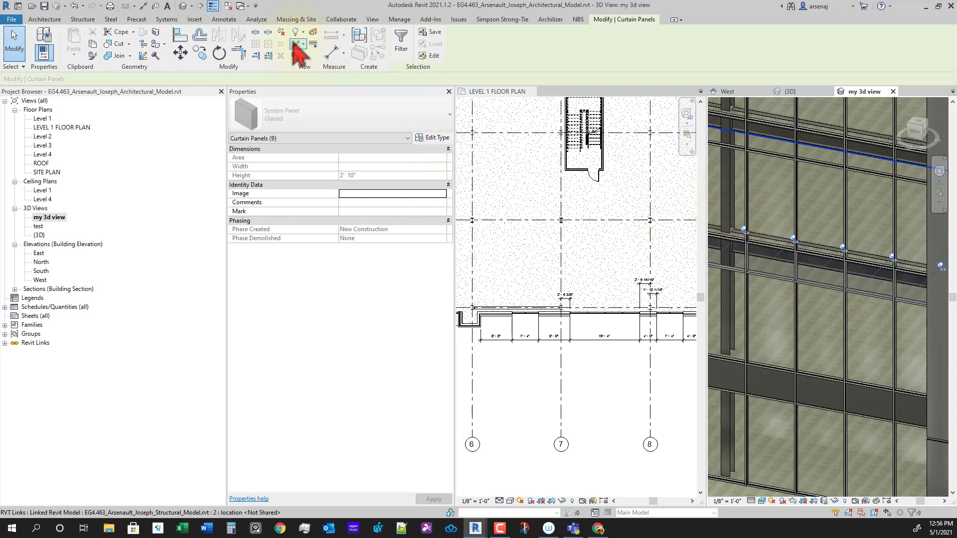
pyautogui.click(357, 122)
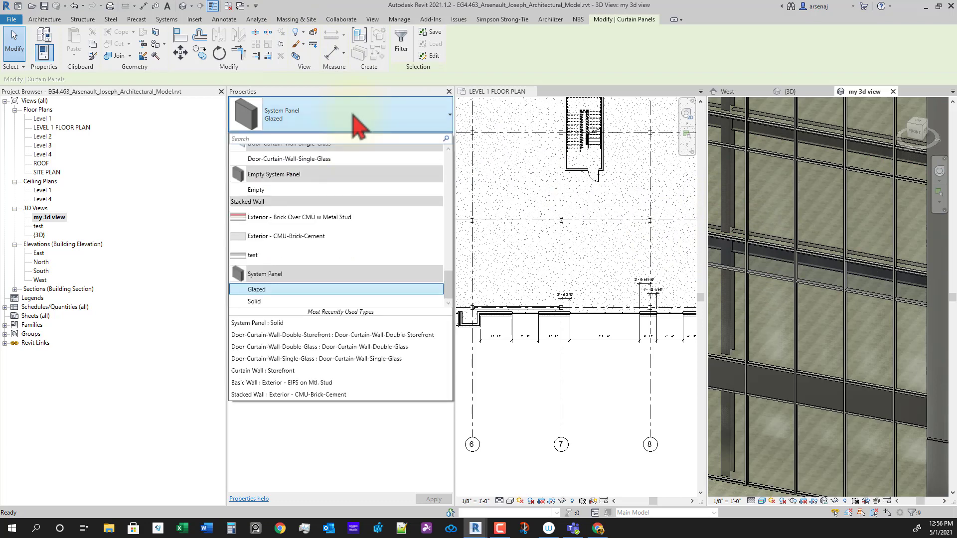
pyautogui.click(286, 303)
pyautogui.scroll(-3, 813, 319)
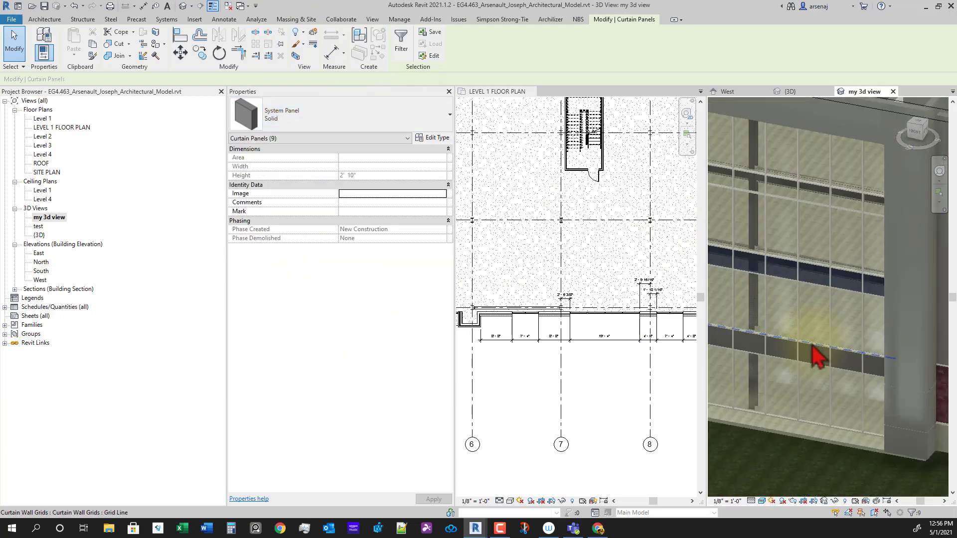
pyautogui.moveTo(846, 375); pyautogui.dragTo(916, 394, button='middle')
pyautogui.press('Escape')
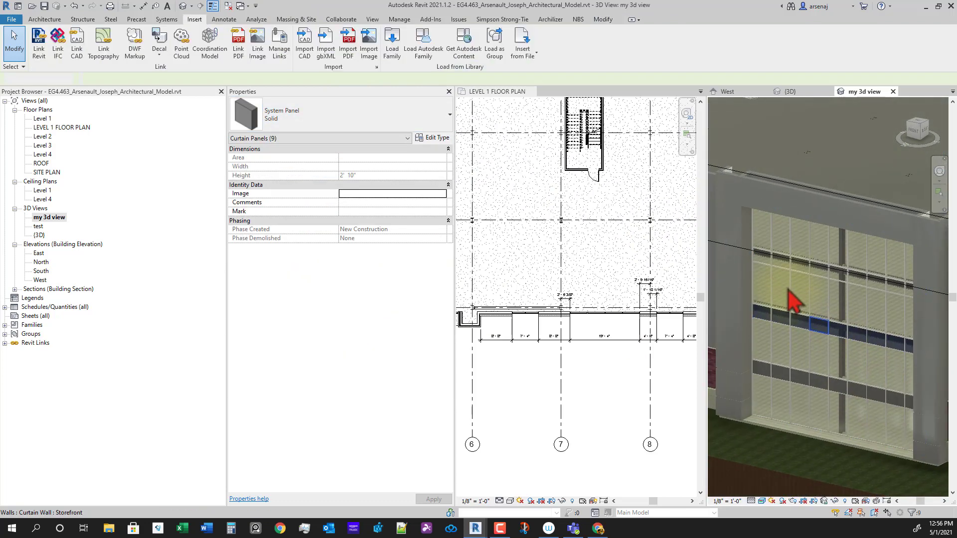
pyautogui.scroll(1, 784, 281)
pyautogui.moveTo(812, 451); pyautogui.dragTo(793, 349, button='middle')
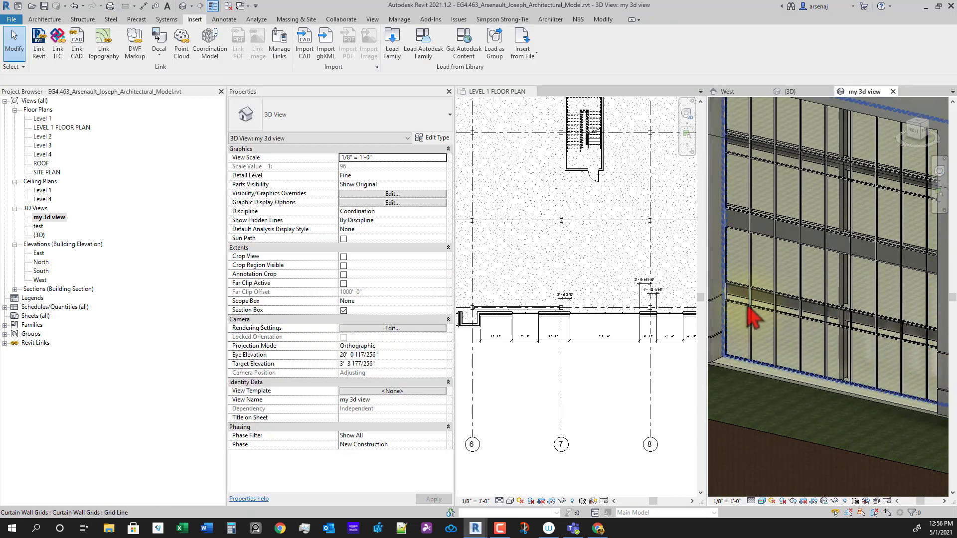
pyautogui.click(747, 308)
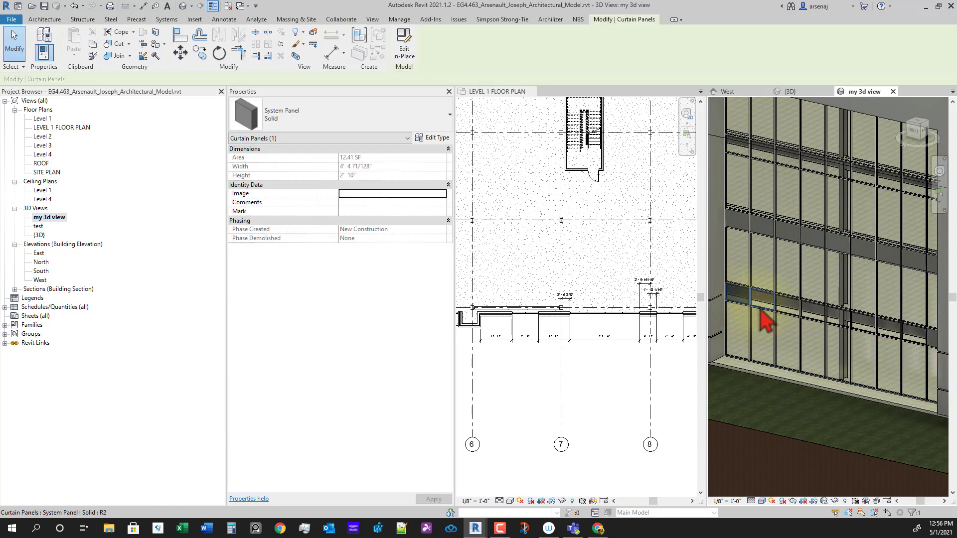
pyautogui.keyDown('ctrl'); pyautogui.click(791, 312); pyautogui.keyUp('ctrl')
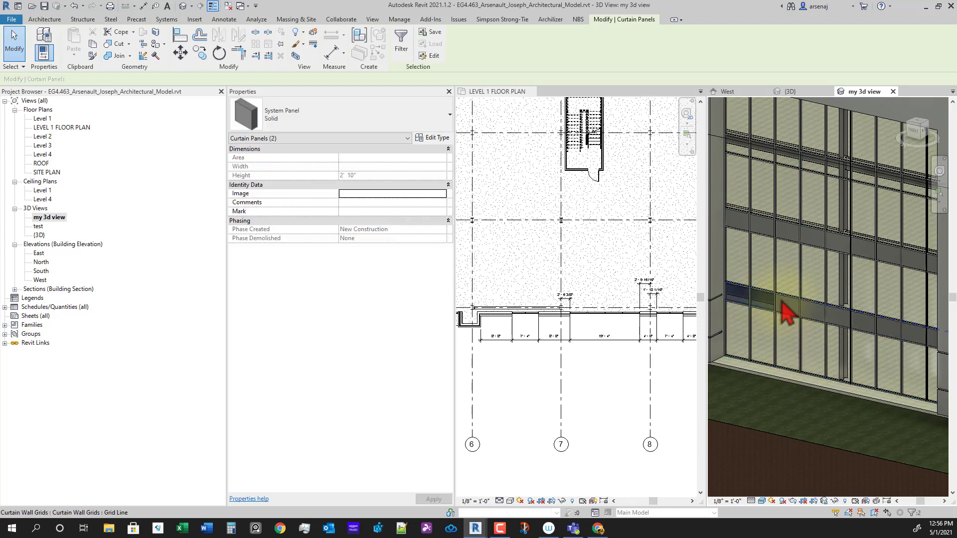
pyautogui.click(804, 423)
pyautogui.scroll(-1, 821, 420)
pyautogui.keyDown('shift'); pyautogui.moveTo(822, 421); pyautogui.dragTo(812, 394, button='middle'); pyautogui.keyUp('shift')
pyautogui.scroll(1, 780, 326)
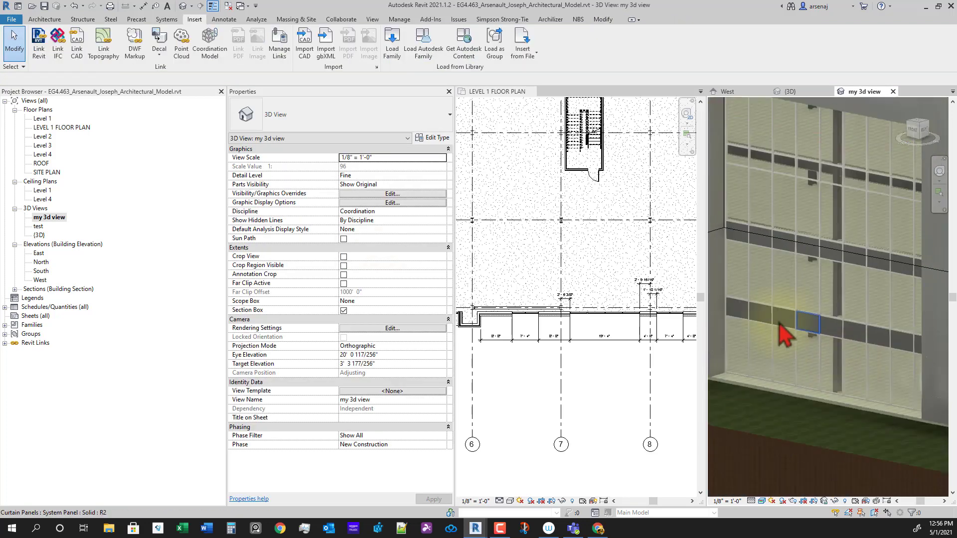
# Select all nine short glazed panels along the uppermost floor band of the storefront curtain wall.
pyautogui.scroll(-2, 817, 322)
pyautogui.moveTo(799, 220); pyautogui.dragTo(794, 326, button='middle')
pyautogui.scroll(2, 795, 329)
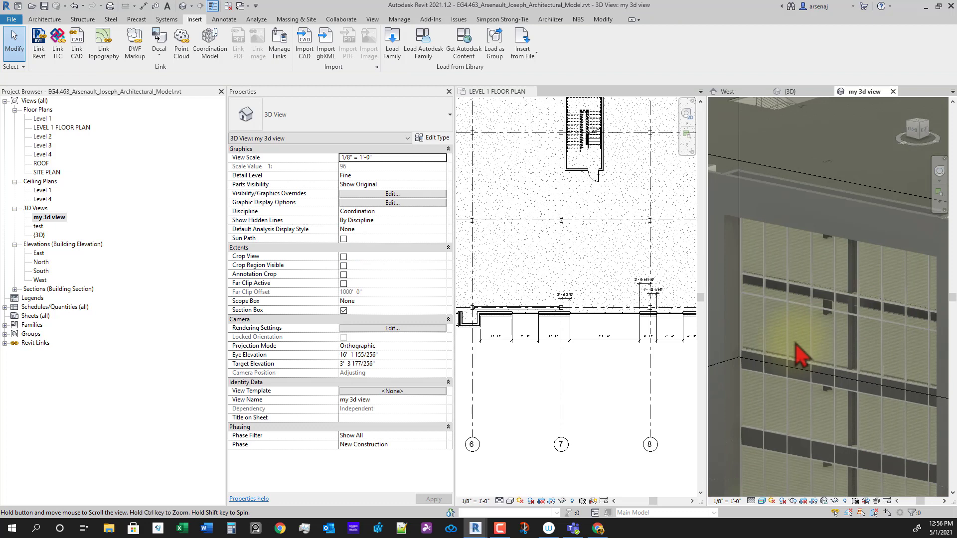
pyautogui.click(764, 297)
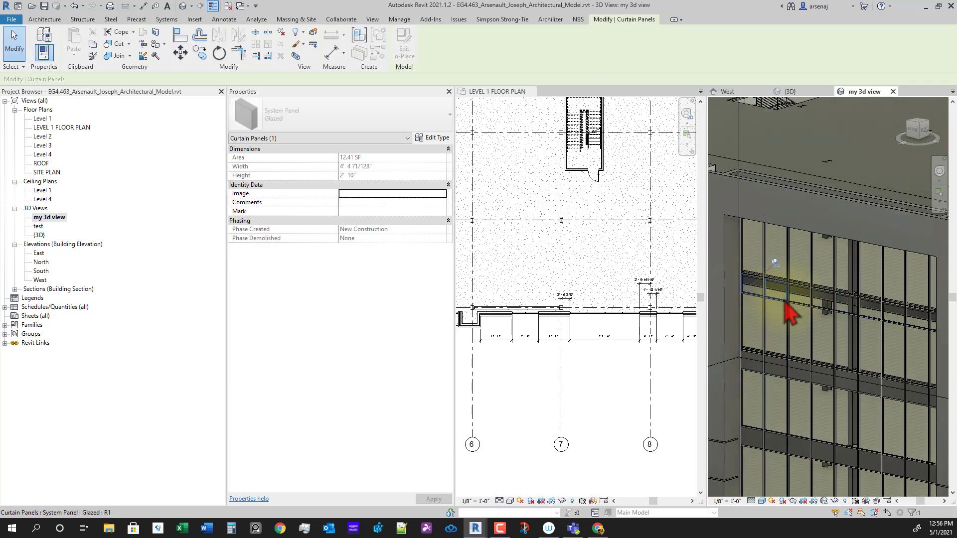
pyautogui.keyDown('ctrl'); pyautogui.click(784, 298); pyautogui.keyUp('ctrl')
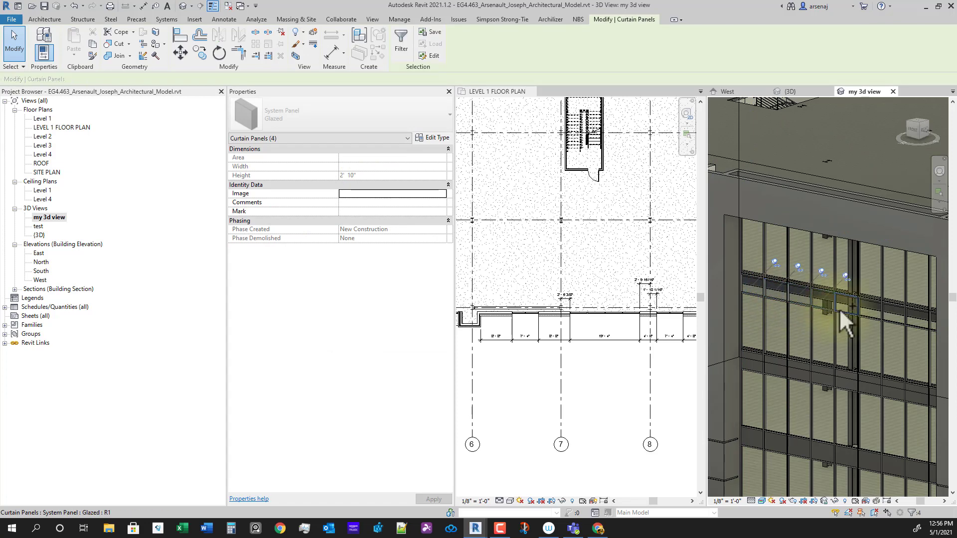
pyautogui.keyDown('ctrl'); pyautogui.click(863, 313); pyautogui.keyUp('ctrl')
pyautogui.keyDown('ctrl'); pyautogui.click(891, 315); pyautogui.keyUp('ctrl')
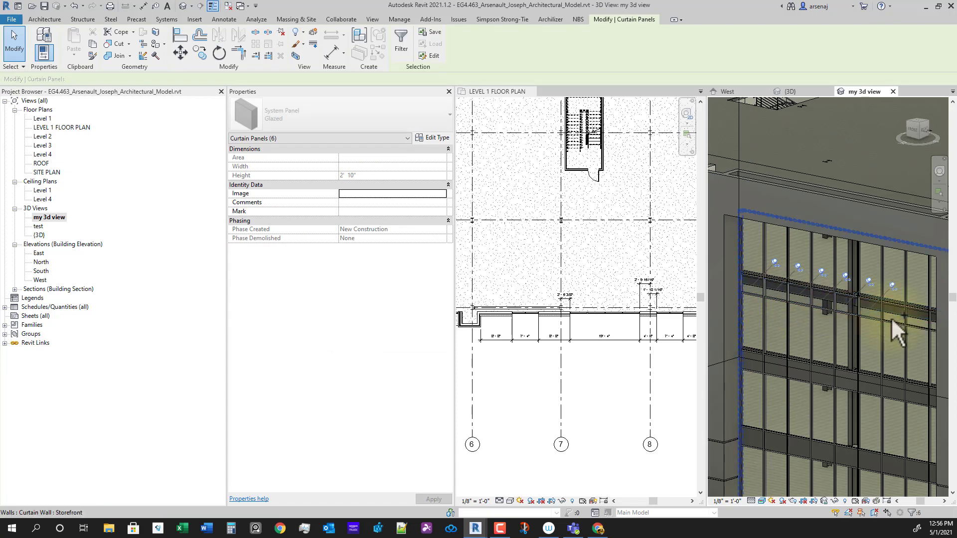
pyautogui.press('Tab')
pyautogui.press('Tab')
pyautogui.keyDown('ctrl'); pyautogui.click(915, 322); pyautogui.keyUp('ctrl')
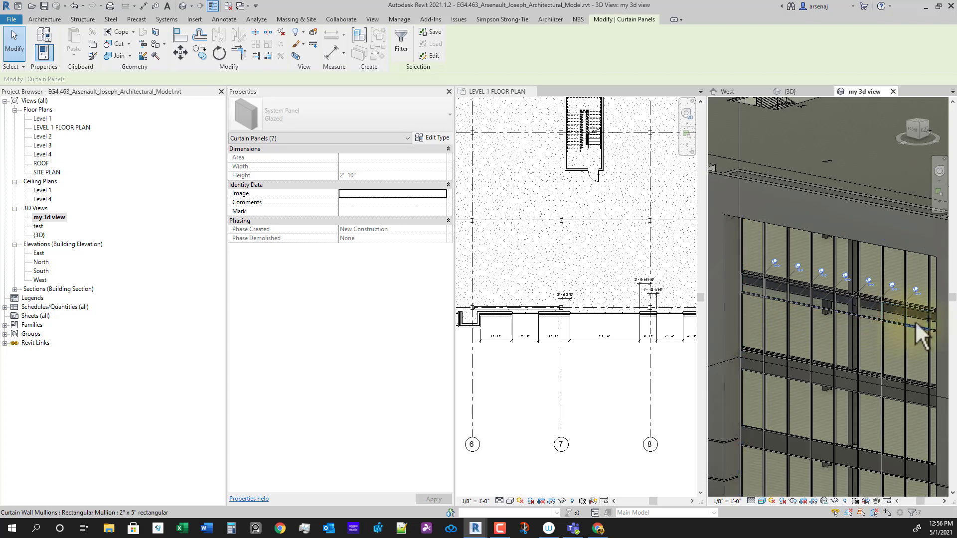
pyautogui.scroll(4, 922, 348)
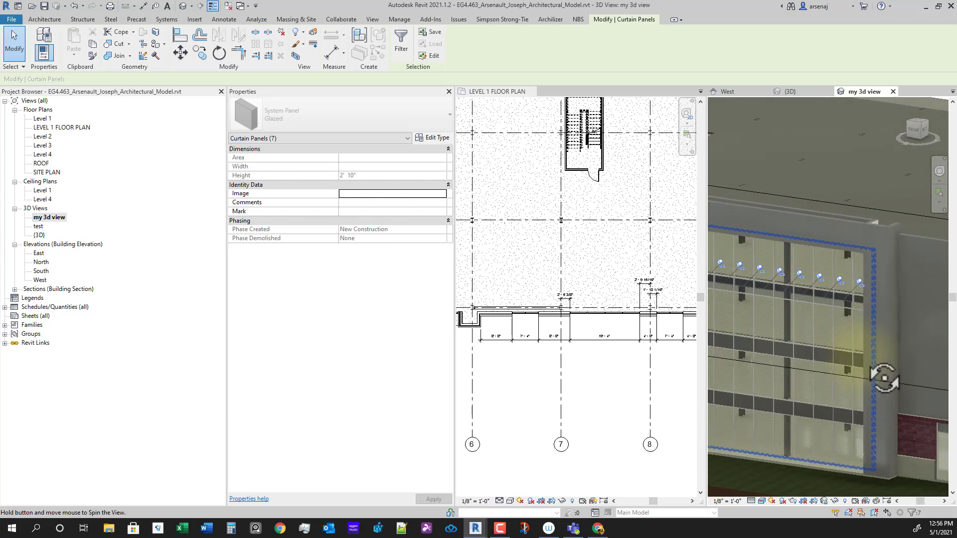
pyautogui.keyDown('ctrl'); pyautogui.click(865, 319); pyautogui.keyUp('ctrl')
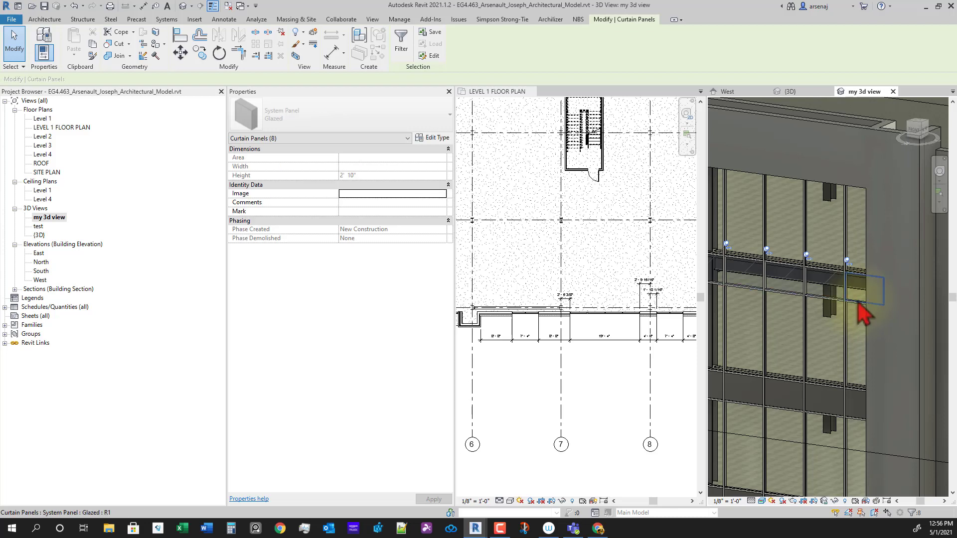
pyautogui.keyDown('ctrl'); pyautogui.click(859, 302); pyautogui.keyUp('ctrl')
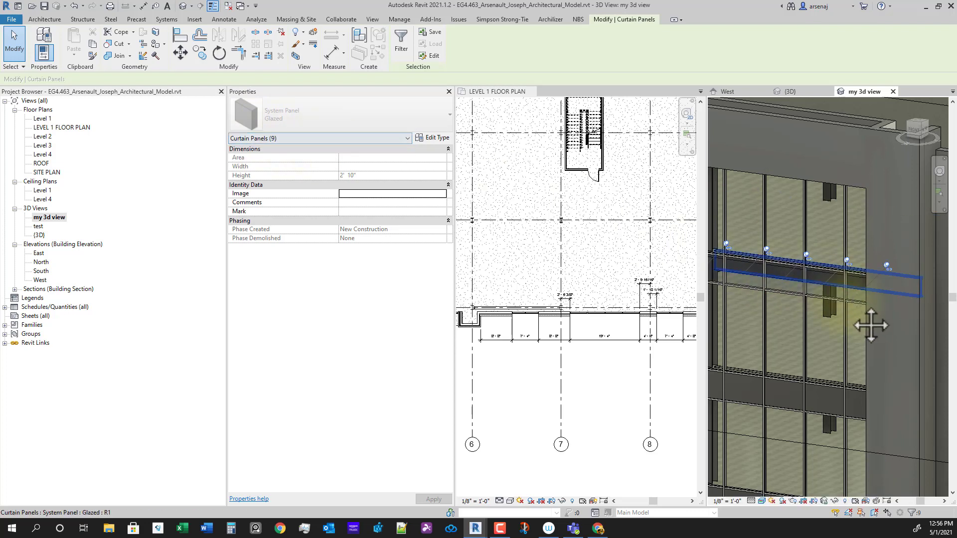
# Add a grid line and a mullion to the panel selection, removing the grid line individually and filtering out Curtain Wall Mullions.
pyautogui.keyDown('ctrl'); pyautogui.click(845, 310); pyautogui.keyUp('ctrl')
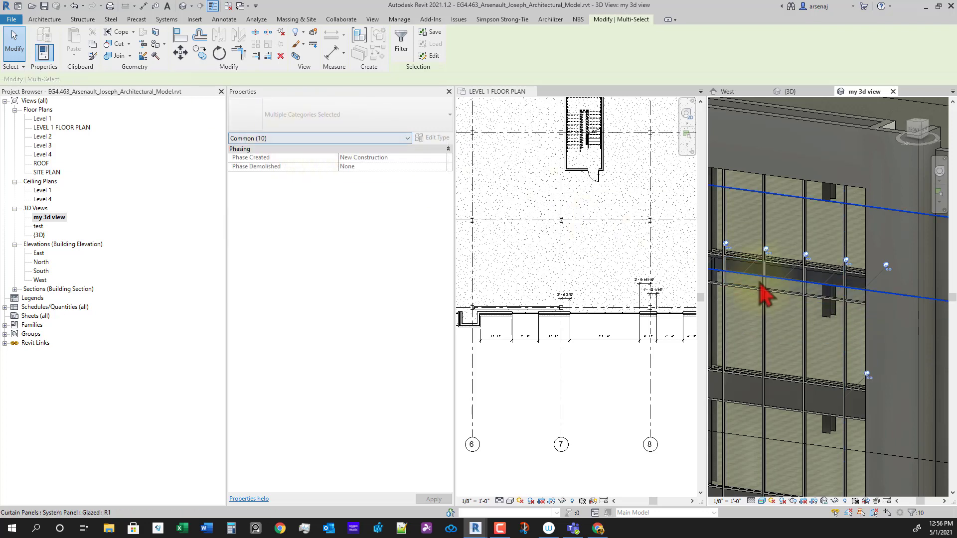
pyautogui.keyDown('shift'); pyautogui.click(833, 377); pyautogui.keyUp('shift')
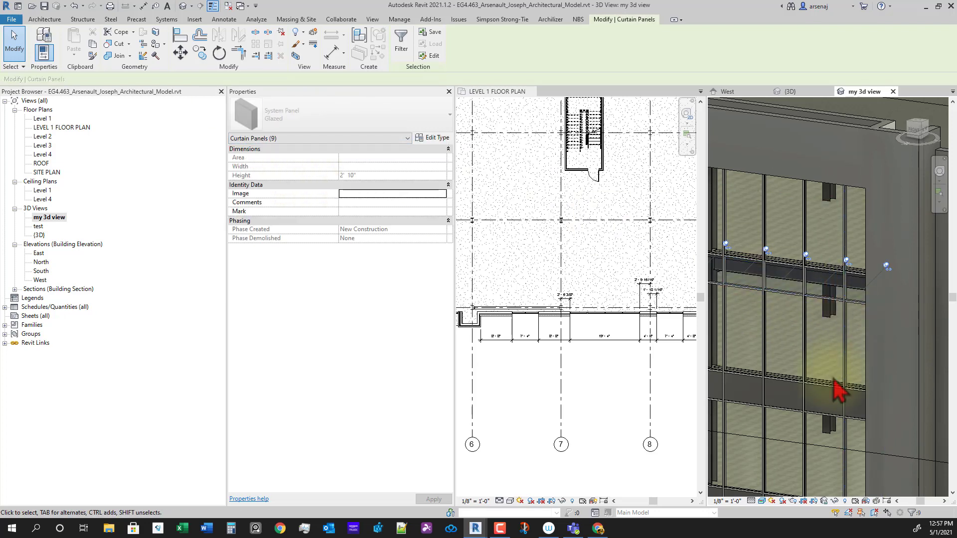
pyautogui.keyDown('ctrl'); pyautogui.click(845, 324); pyautogui.keyUp('ctrl')
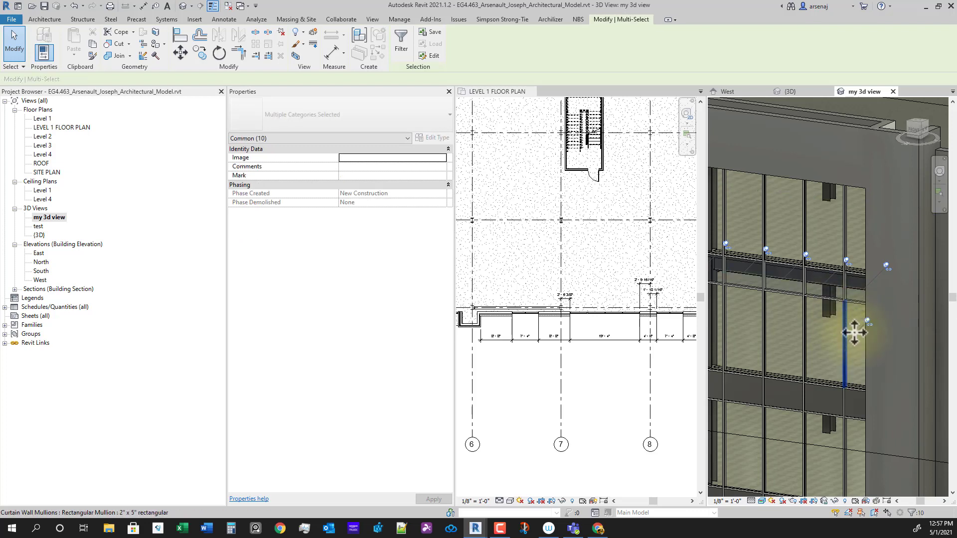
pyautogui.click(402, 40)
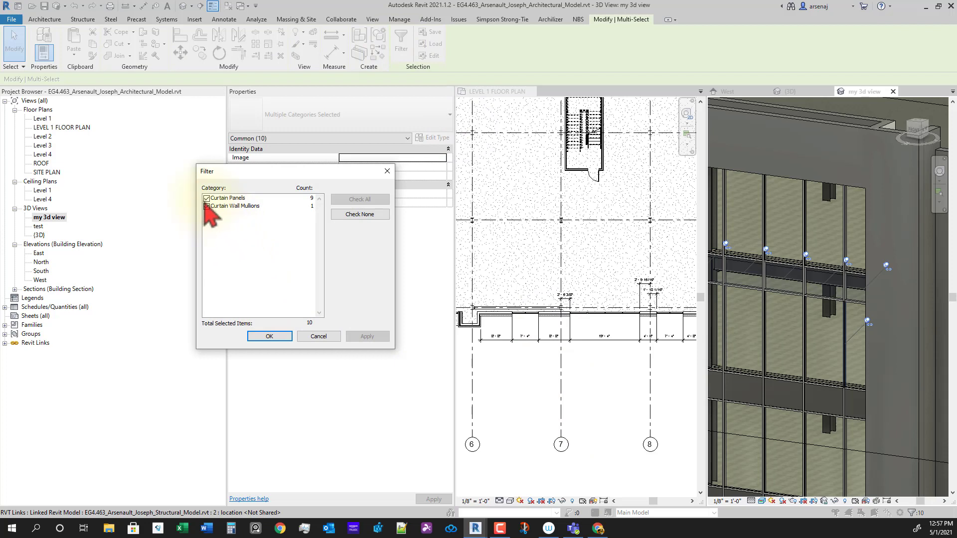
pyautogui.click(206, 207)
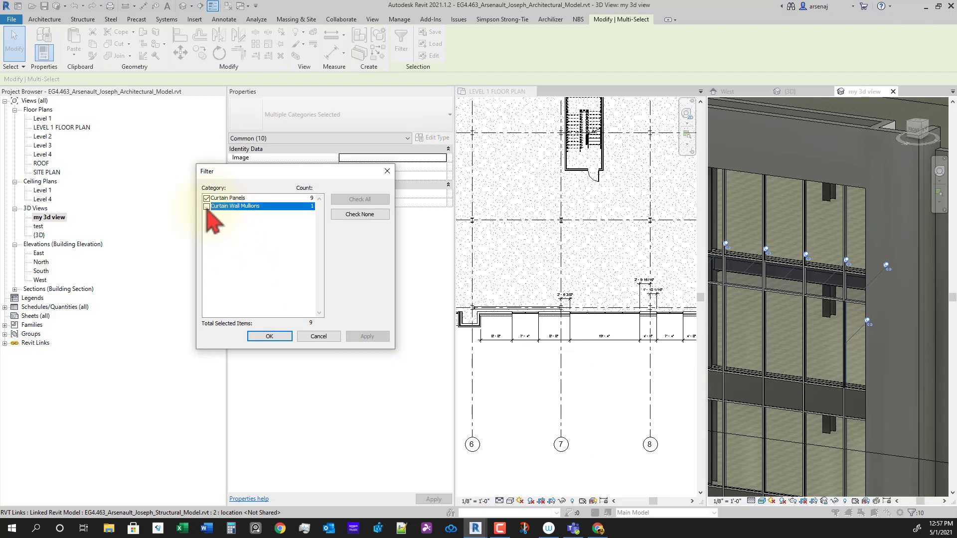
pyautogui.click(283, 337)
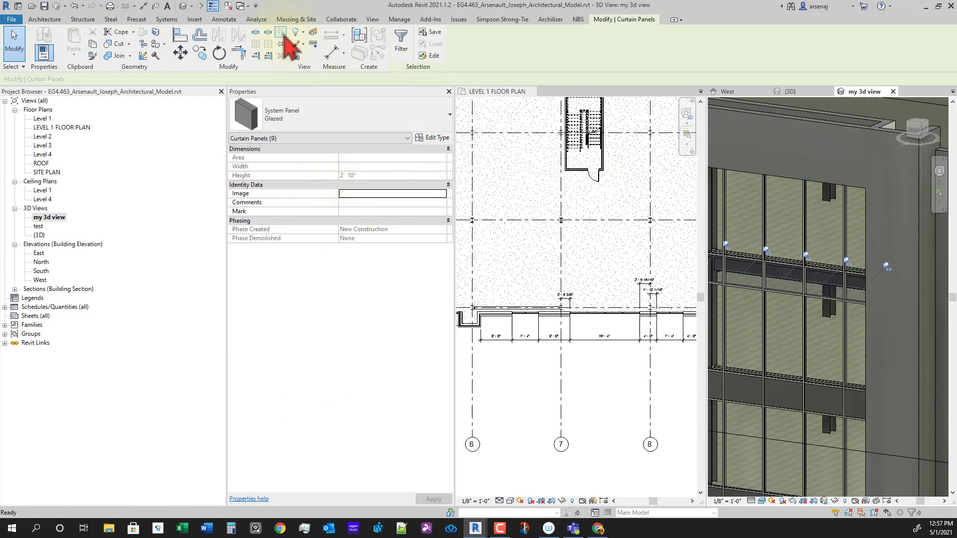
# Change the selected uppermost-band curtain panels from glazed to the System Panel Solid type.
pyautogui.click(339, 122)
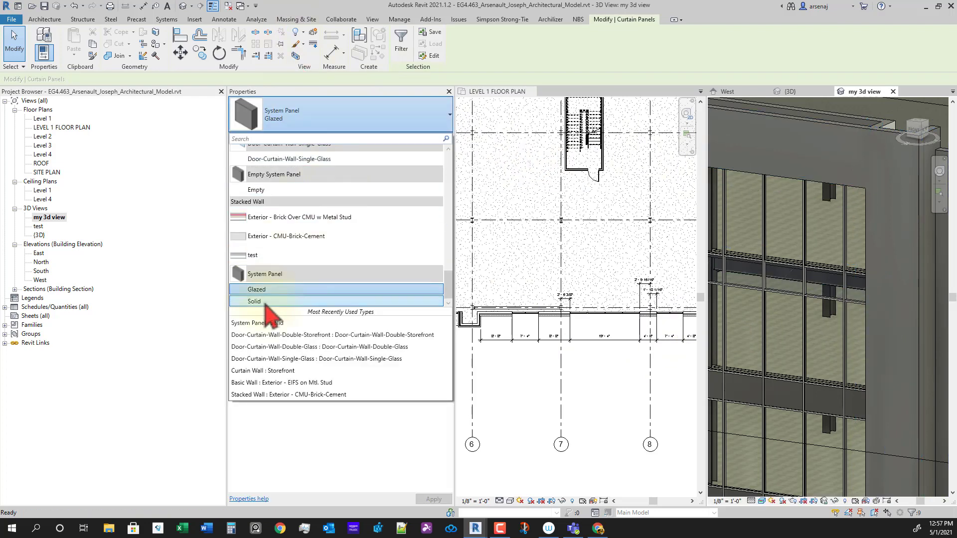
pyautogui.click(273, 302)
pyautogui.scroll(-5, 838, 384)
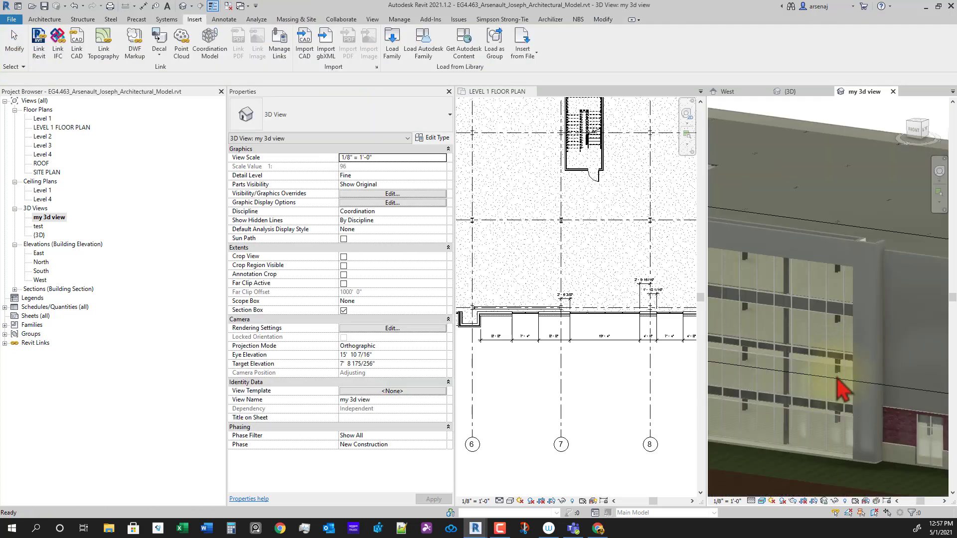
pyautogui.keyDown('shift'); pyautogui.moveTo(839, 385); pyautogui.dragTo(815, 437, button='middle'); pyautogui.keyUp('shift')
pyautogui.scroll(3, 803, 349)
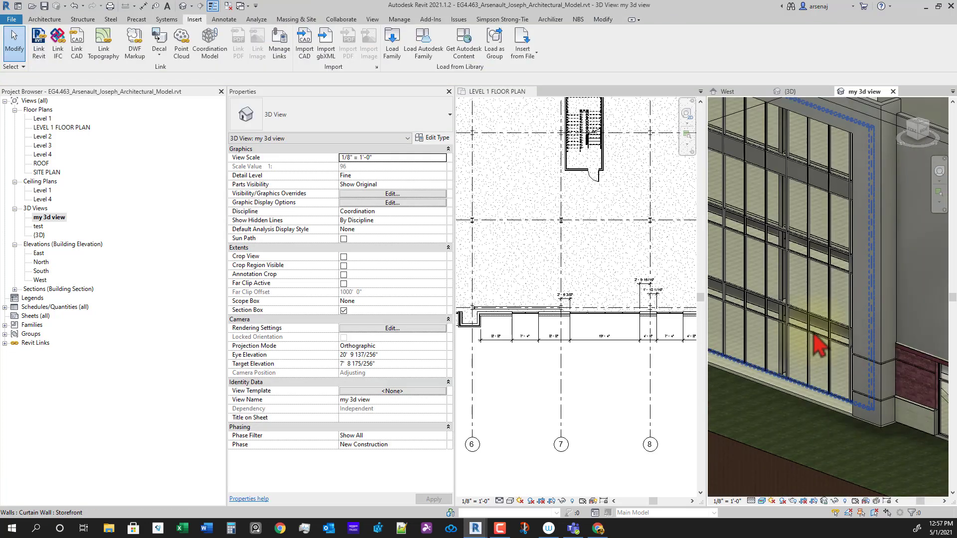
# Clear the selection and set the 3D view's visual style to Shaded, viewing the tall storefront.
pyautogui.click(796, 404)
pyautogui.press('Escape')
pyautogui.scroll(-5, 800, 414)
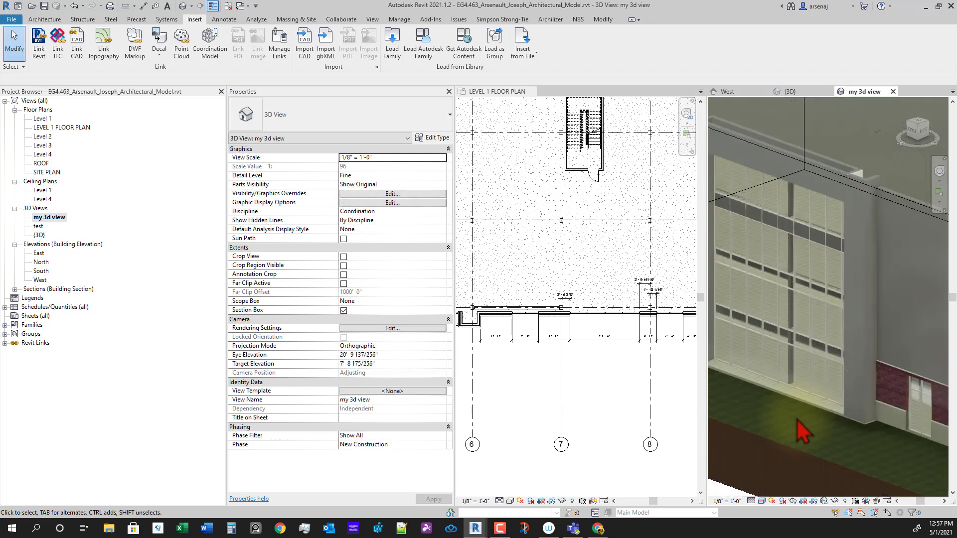
pyautogui.keyDown('shift'); pyautogui.moveTo(801, 421); pyautogui.dragTo(855, 506, button='middle'); pyautogui.keyUp('shift')
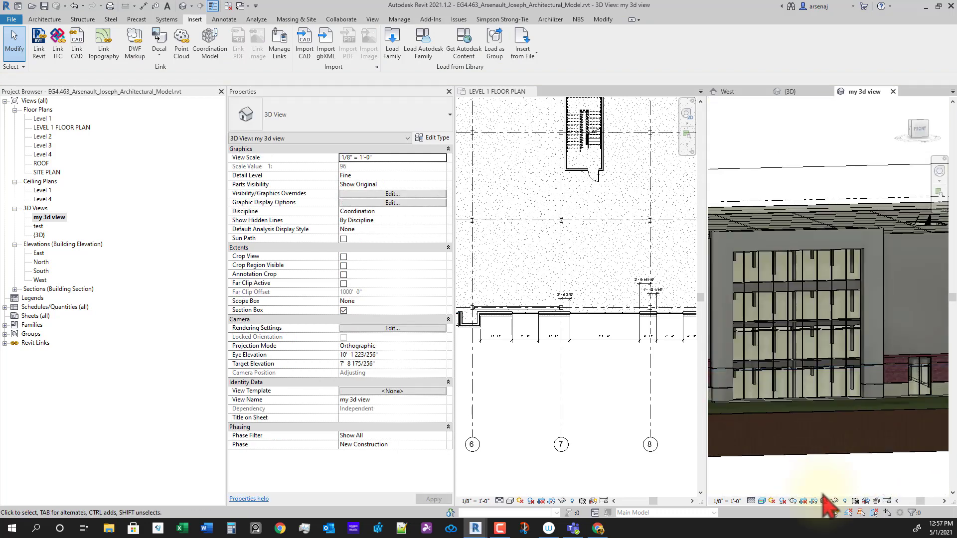
pyautogui.click(761, 501)
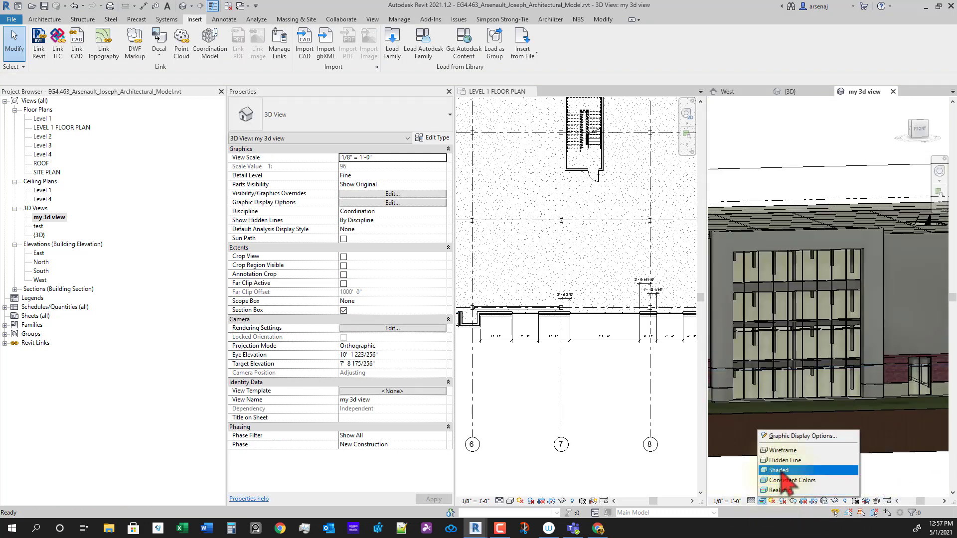
pyautogui.click(781, 471)
pyautogui.moveTo(865, 438)
pyautogui.keyDown('shift'); pyautogui.mouseDown(button='middle')
pyautogui.moveTo(845, 478)
pyautogui.moveTo(850, 444)
pyautogui.moveTo(850, 453)
pyautogui.moveTo(817, 278)
pyautogui.mouseUp(button='middle'); pyautogui.keyUp('shift')
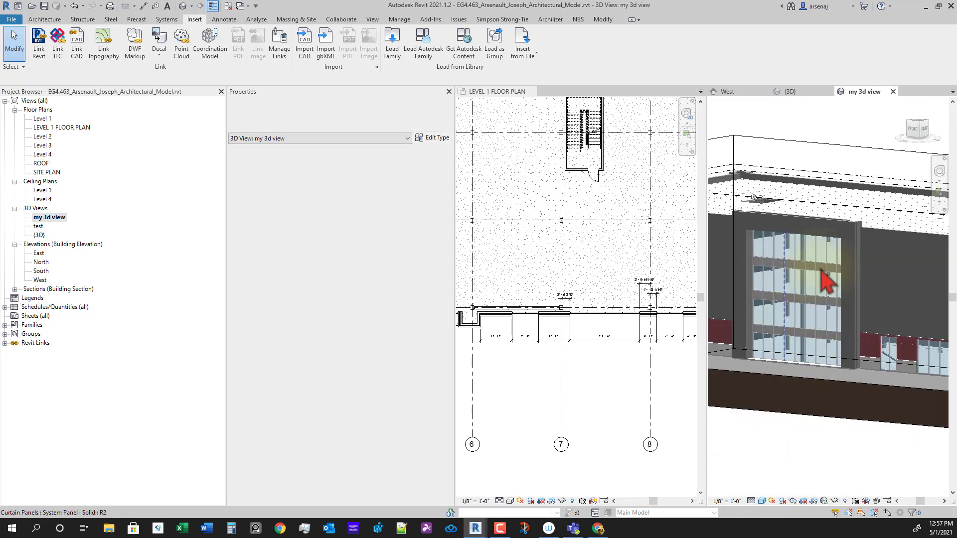
# Set the 3D view's visual style to Consistent Colors.
pyautogui.keyDown('shift'); pyautogui.moveTo(834, 405); pyautogui.dragTo(759, 532, button='middle'); pyautogui.keyUp('shift')
pyautogui.click(761, 501)
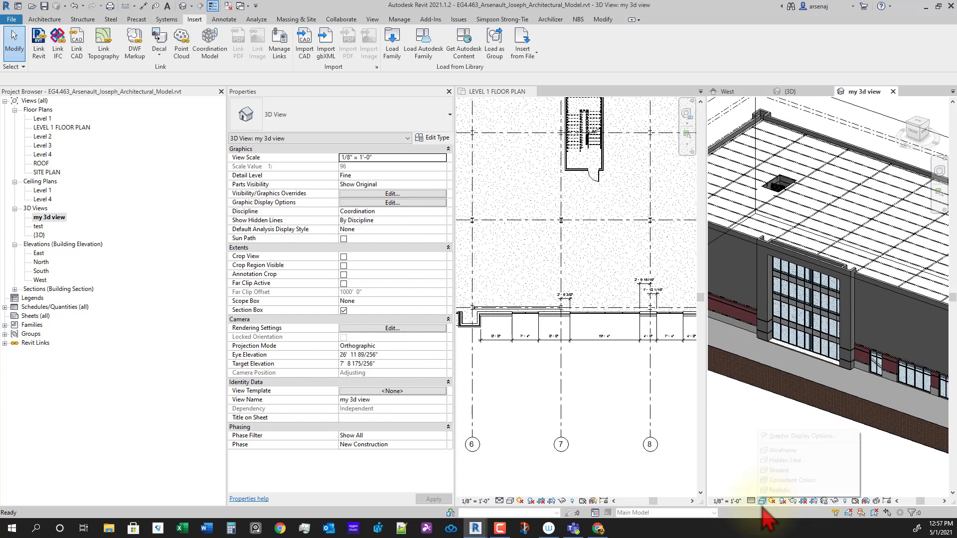
pyautogui.click(792, 480)
# Select the eight short glazed panels above the horizontal mullion in the three ground-floor storefronts nearest the tall curtain wall.
pyautogui.keyDown('shift'); pyautogui.moveTo(827, 414); pyautogui.dragTo(778, 408, button='middle'); pyautogui.keyUp('shift')
pyautogui.scroll(5, 769, 353)
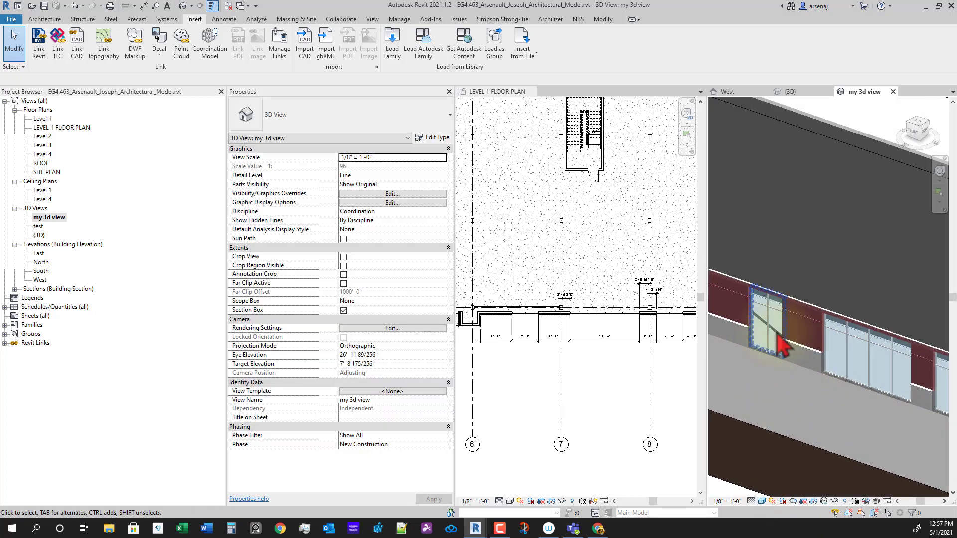
pyautogui.click(763, 303)
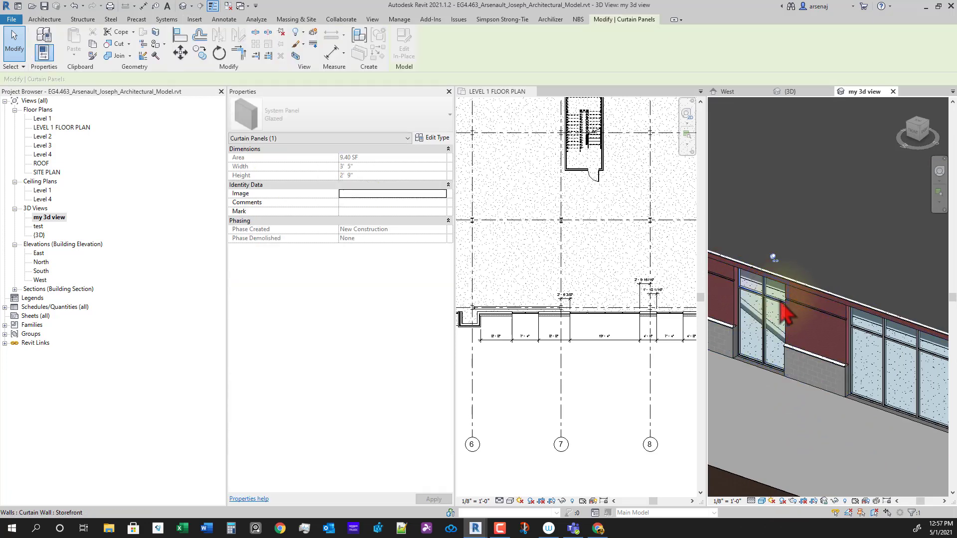
pyautogui.keyDown('ctrl'); pyautogui.click(781, 301); pyautogui.keyUp('ctrl')
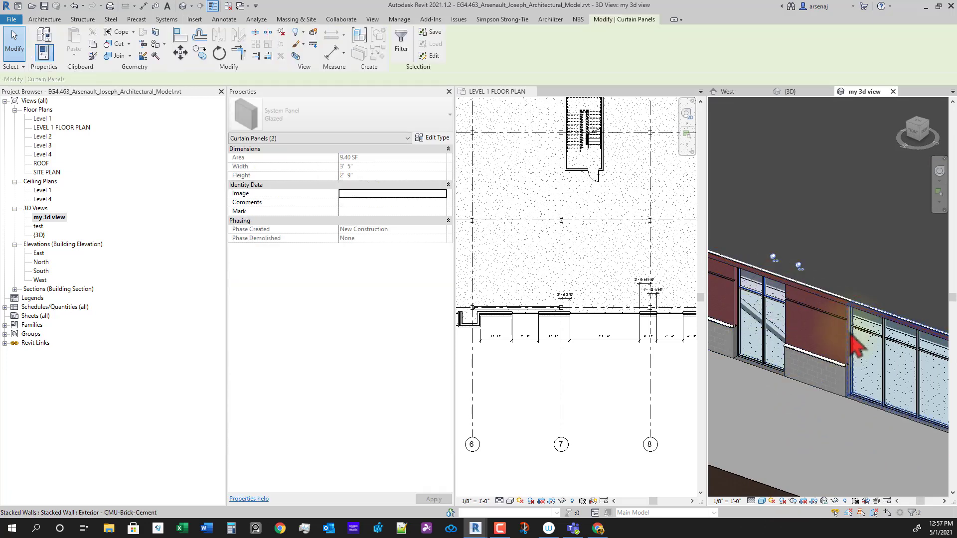
pyautogui.keyDown('ctrl'); pyautogui.click(878, 333); pyautogui.keyUp('ctrl')
pyautogui.moveTo(897, 352); pyautogui.dragTo(790, 304, button='middle')
pyautogui.keyDown('ctrl'); pyautogui.click(802, 307); pyautogui.keyUp('ctrl')
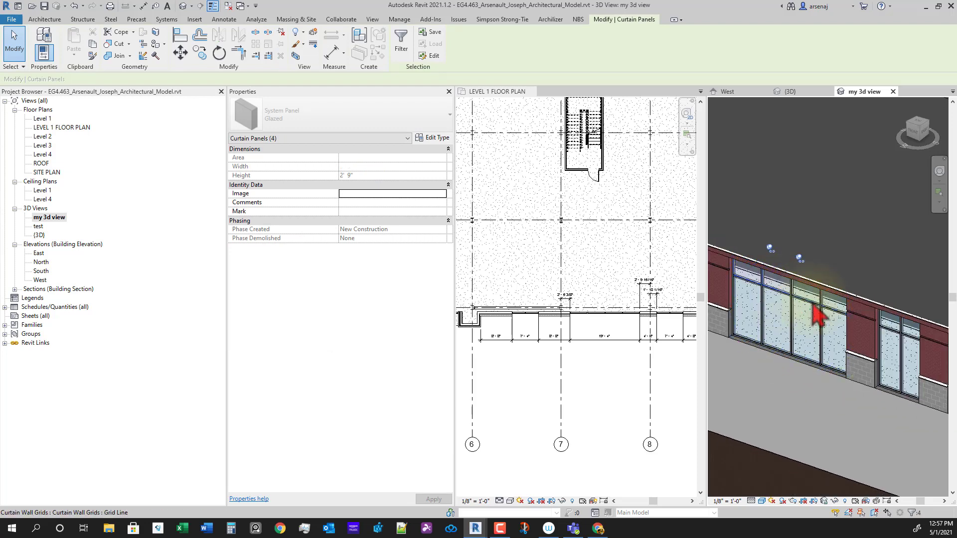
pyautogui.keyDown('ctrl'); pyautogui.click(833, 313); pyautogui.keyUp('ctrl')
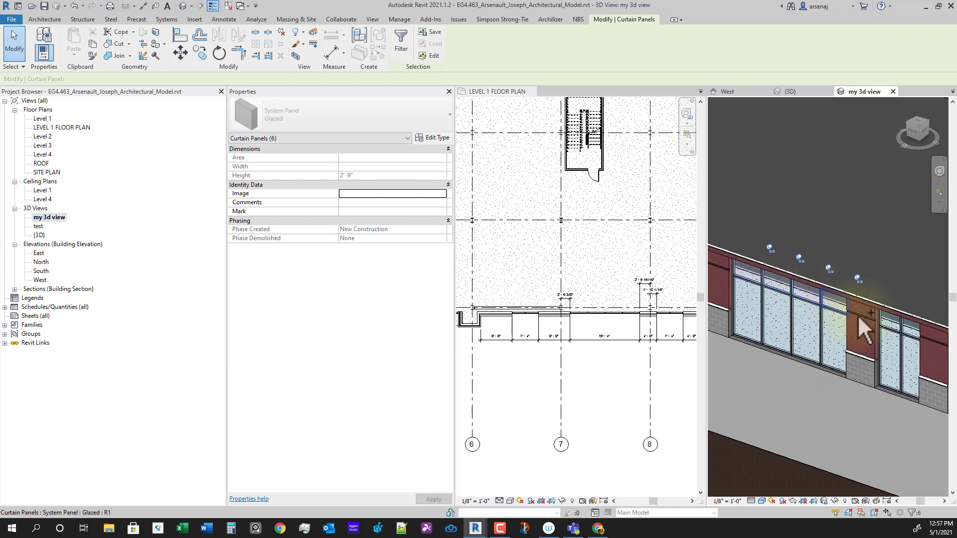
pyautogui.keyDown('ctrl'); pyautogui.click(891, 333); pyautogui.keyUp('ctrl')
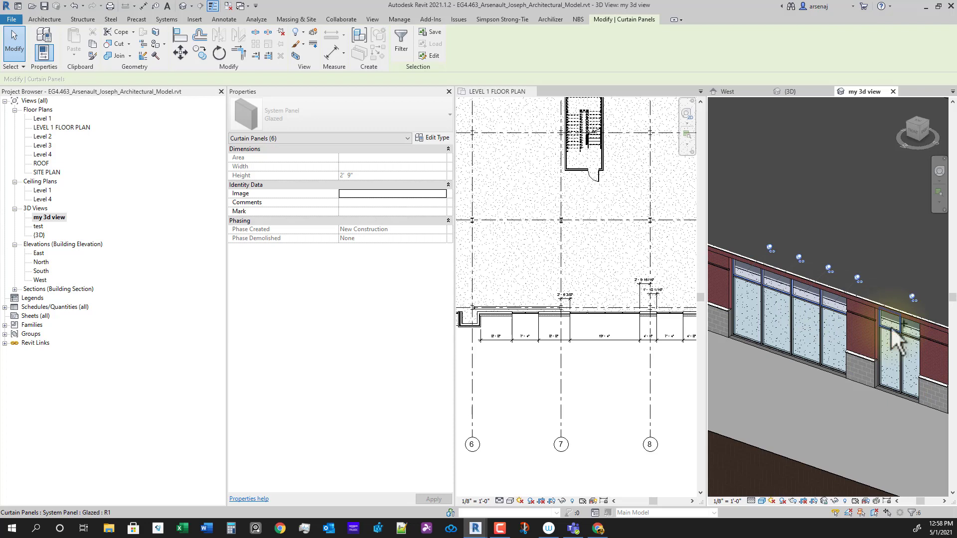
pyautogui.keyDown('ctrl'); pyautogui.click(908, 338); pyautogui.keyUp('ctrl')
pyautogui.keyDown('ctrl'); pyautogui.click(908, 336); pyautogui.keyUp('ctrl')
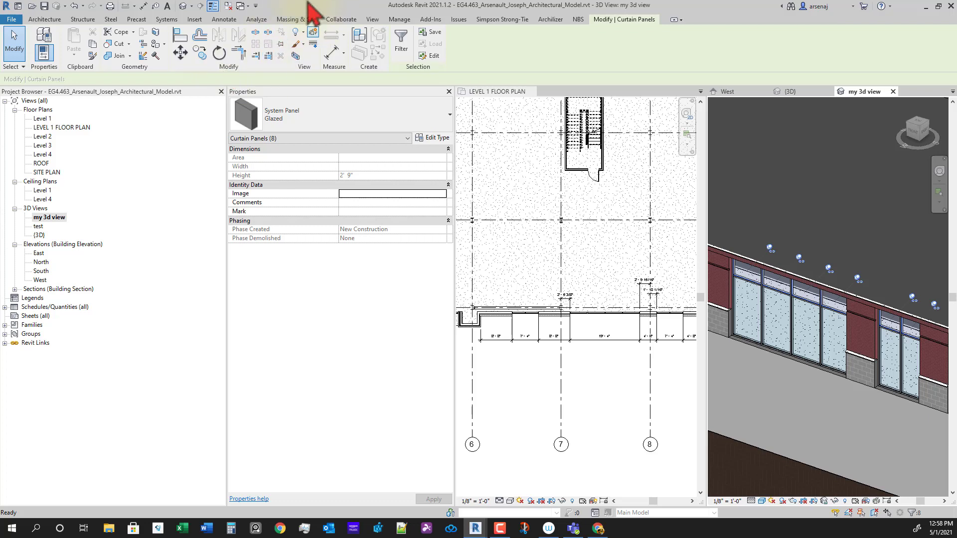
# Change the eight selected curtain panels to the System Panel Solid type and clear the selection.
pyautogui.click(342, 128)
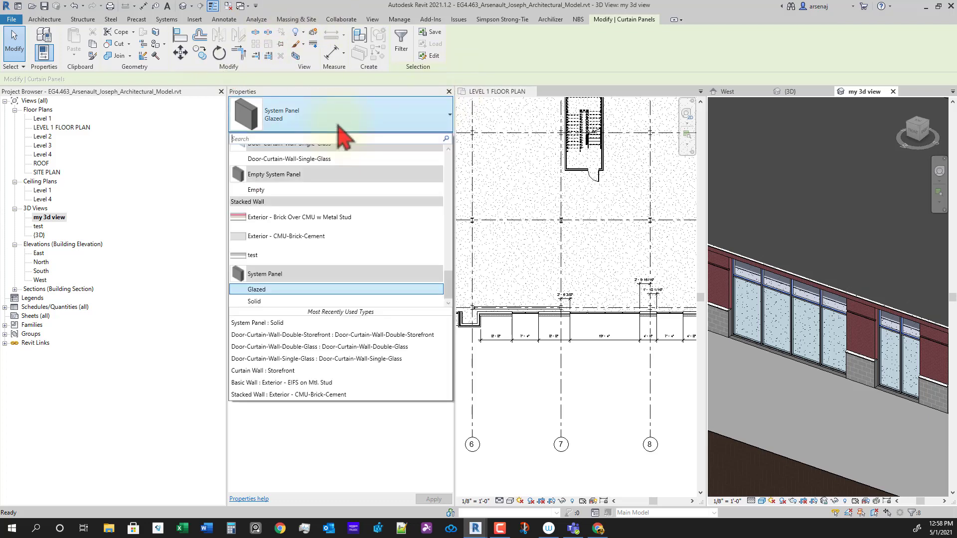
pyautogui.click(279, 294)
pyautogui.scroll(-2, 862, 336)
pyautogui.moveTo(871, 343); pyautogui.dragTo(842, 294, button='middle')
pyautogui.click(861, 402)
# Change the two short upper glazed panels of the ground-floor storefront beside the corner column to System Panel Solid.
pyautogui.scroll(-2, 860, 406)
pyautogui.keyDown('shift'); pyautogui.moveTo(808, 432); pyautogui.dragTo(880, 427, button='middle'); pyautogui.keyUp('shift')
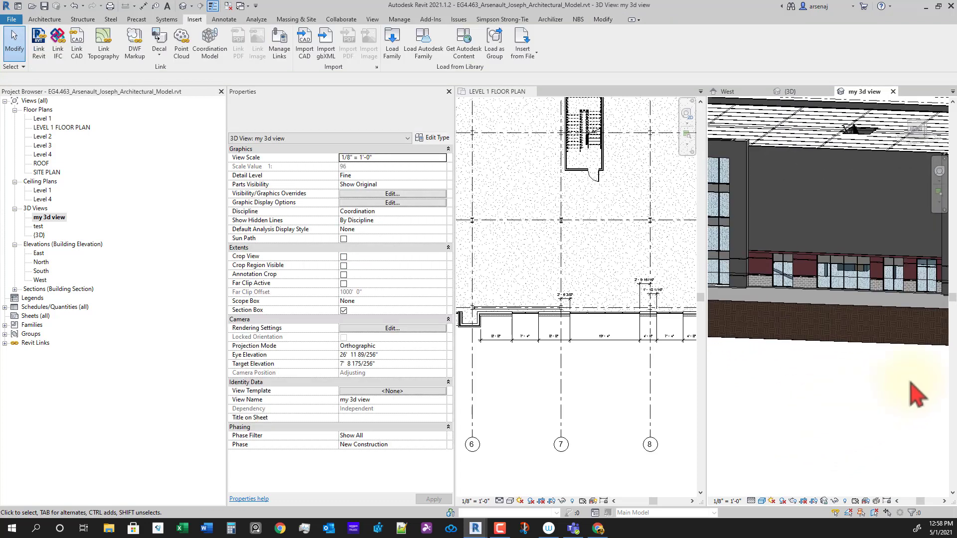
pyautogui.moveTo(910, 381); pyautogui.dragTo(806, 471, button='middle')
pyautogui.scroll(5, 825, 341)
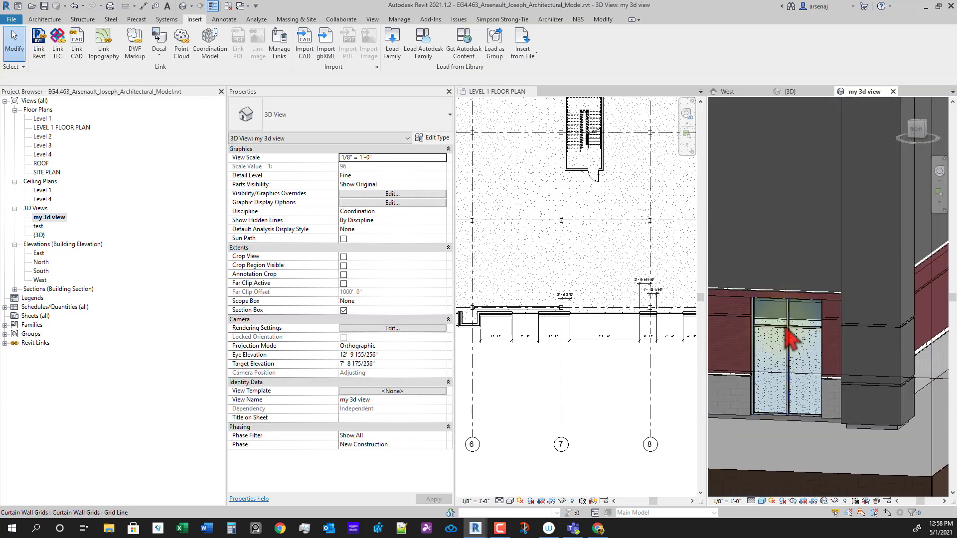
pyautogui.click(786, 326)
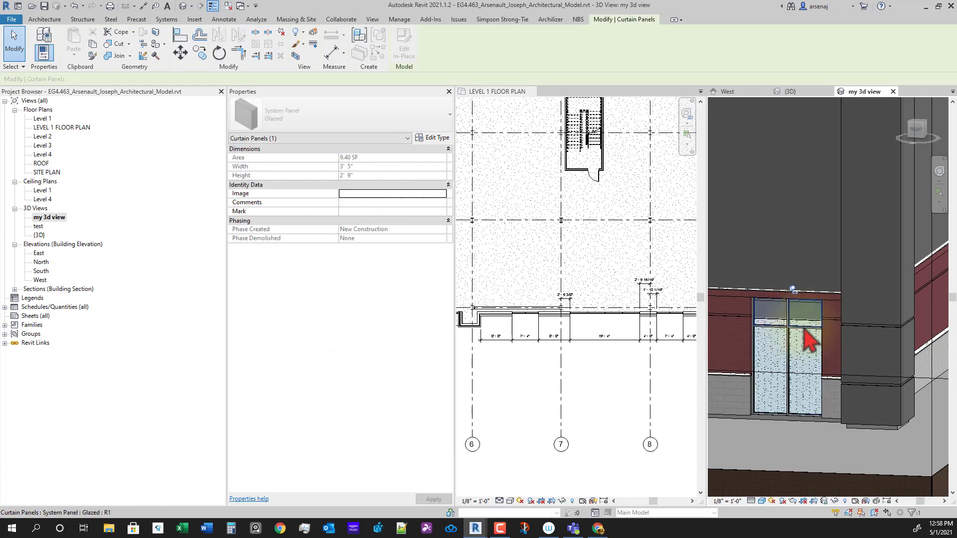
pyautogui.keyDown('ctrl'); pyautogui.click(805, 327); pyautogui.keyUp('ctrl')
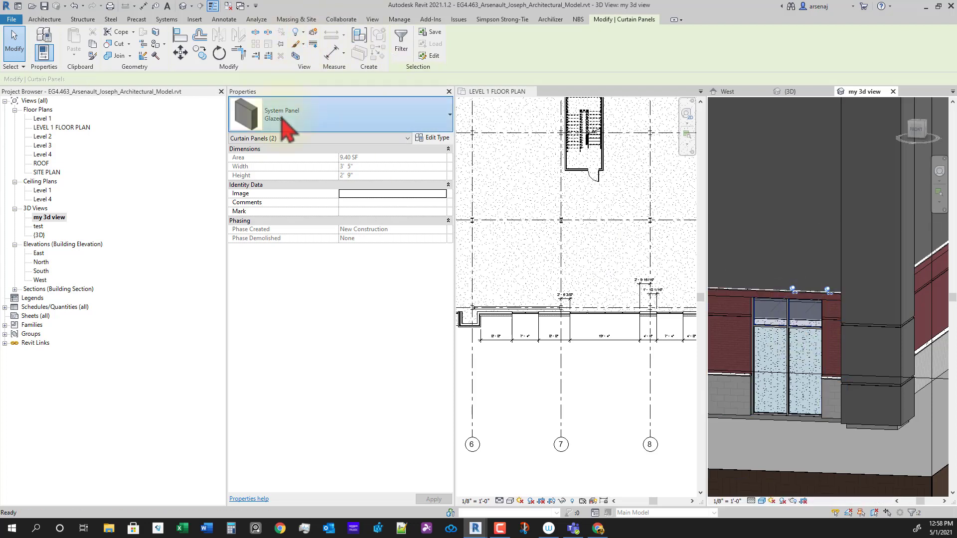
pyautogui.click(294, 119)
pyautogui.click(286, 303)
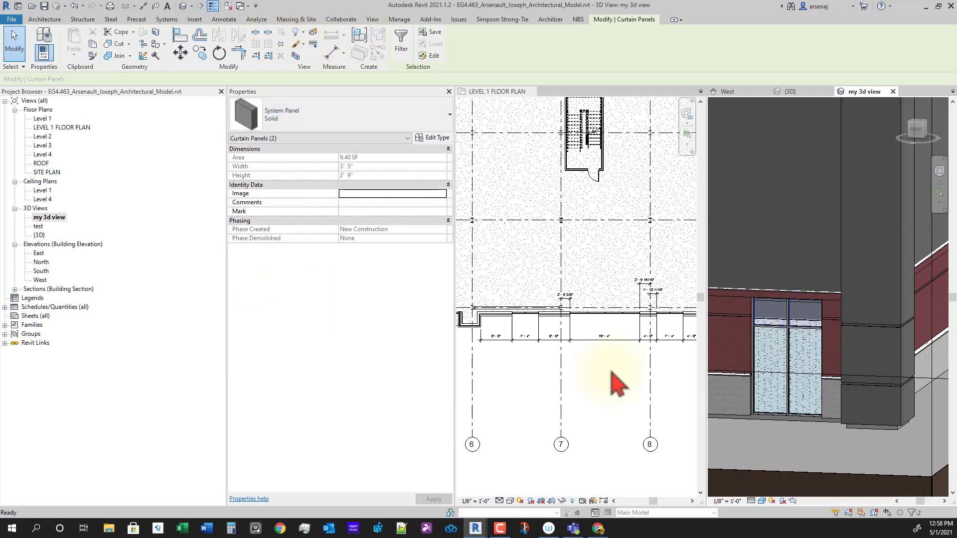
pyautogui.scroll(-4, 864, 371)
pyautogui.click(863, 392)
# Inspect the solid upper panels of the ground-floor storefronts near the building corner in the 3D view.
pyautogui.keyDown('shift'); pyautogui.moveTo(863, 393); pyautogui.dragTo(849, 426, button='middle'); pyautogui.keyUp('shift')
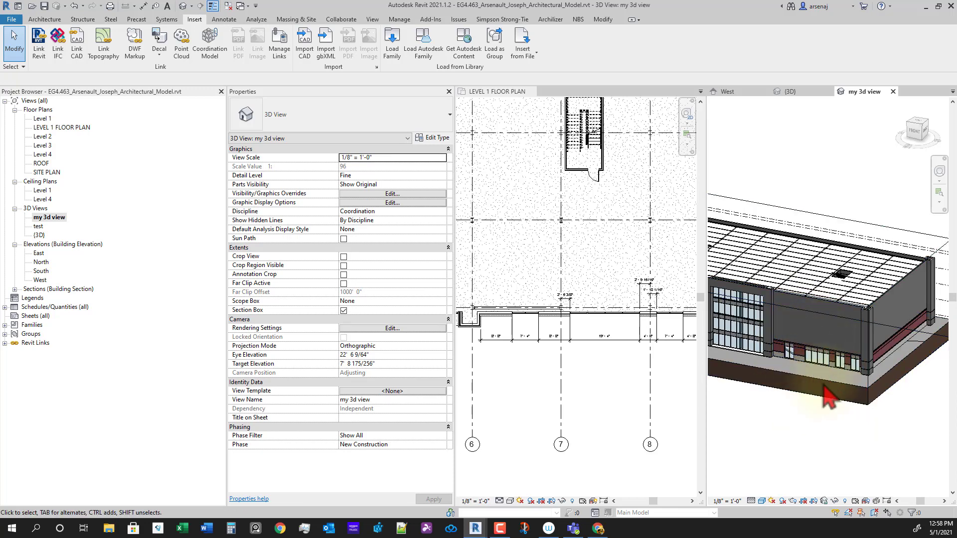
pyautogui.scroll(4, 793, 371)
pyautogui.scroll(-1, 813, 386)
pyautogui.moveTo(849, 436); pyautogui.dragTo(819, 442, button='middle')
pyautogui.scroll(-1, 838, 407)
pyautogui.scroll(-1, 820, 442)
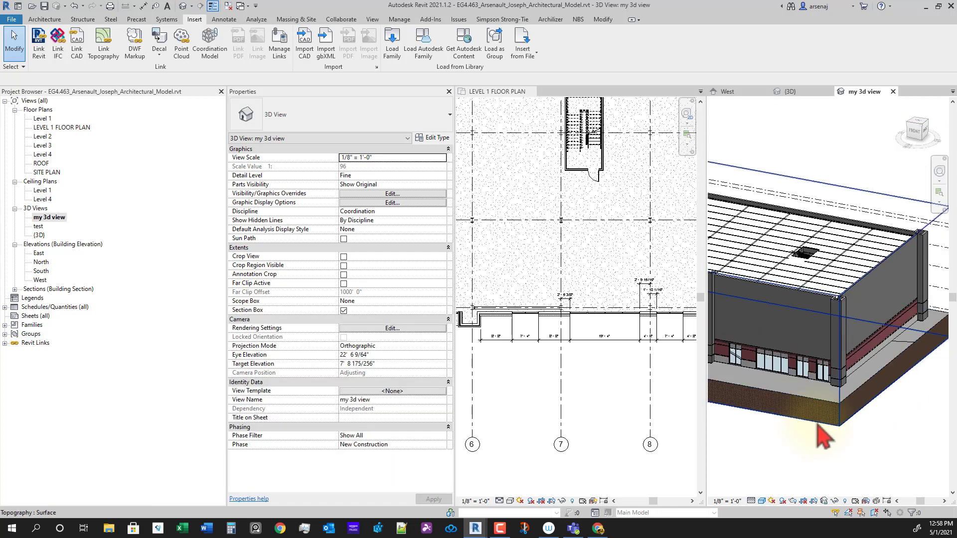
pyautogui.scroll(3, 787, 420)
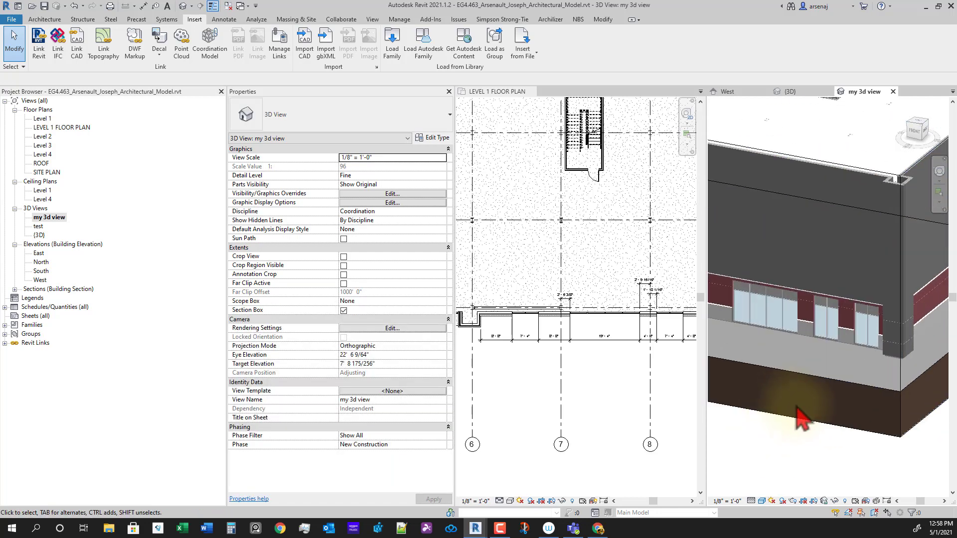
pyautogui.moveTo(794, 419); pyautogui.dragTo(854, 446, button='middle')
pyautogui.scroll(2, 849, 376)
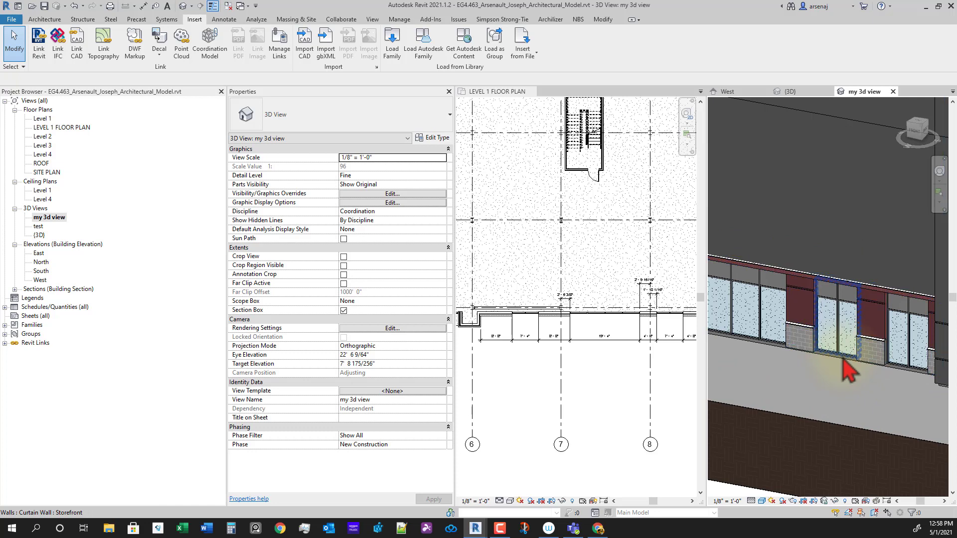
# Select the two 7'-4" storefront curtain walls nearest the corner column, adding the last one in the LEVEL 1 FLOOR PLAN view.
pyautogui.click(842, 359)
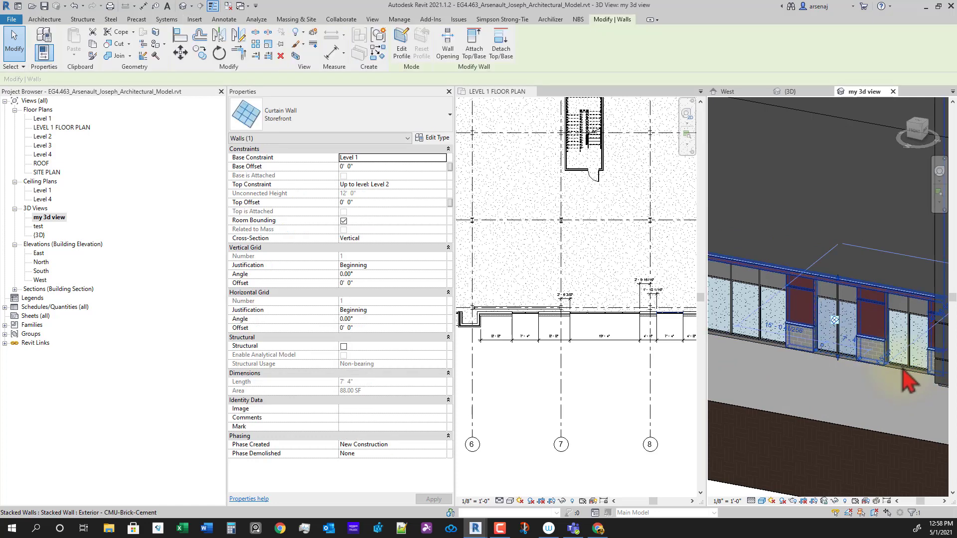
pyautogui.press('Tab')
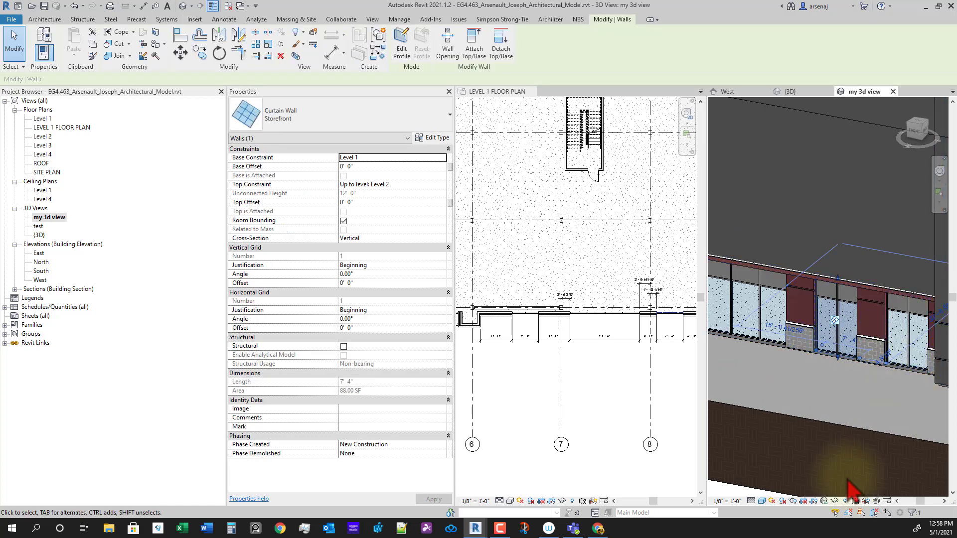
pyautogui.moveTo(919, 367); pyautogui.dragTo(861, 370, button='middle')
pyautogui.scroll(1, 861, 370)
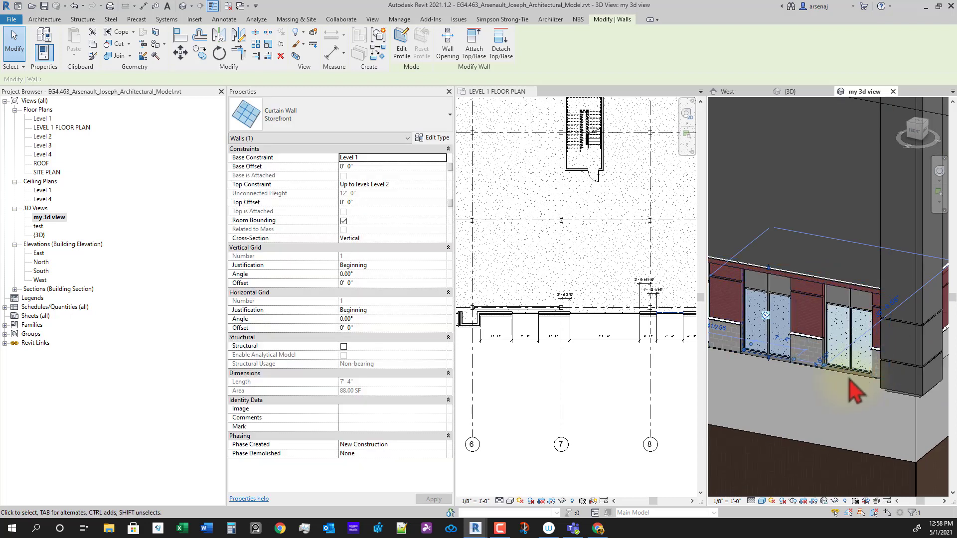
pyautogui.click(583, 404)
pyautogui.scroll(5, 584, 405)
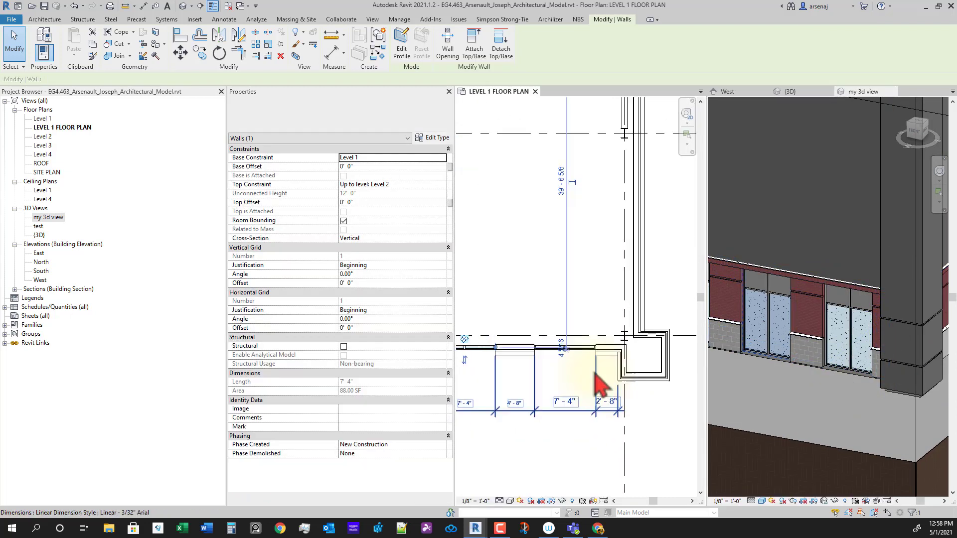
pyautogui.keyDown('ctrl'); pyautogui.click(588, 344); pyautogui.keyUp('ctrl')
# Mirror a copy of the two selected storefronts onto the side wall about a 135° axis drawn from the corner column's outer corner.
pyautogui.scroll(-1, 588, 378)
pyautogui.moveTo(593, 415); pyautogui.dragTo(626, 428, button='middle')
pyautogui.scroll(-2, 573, 342)
pyautogui.scroll(1, 627, 428)
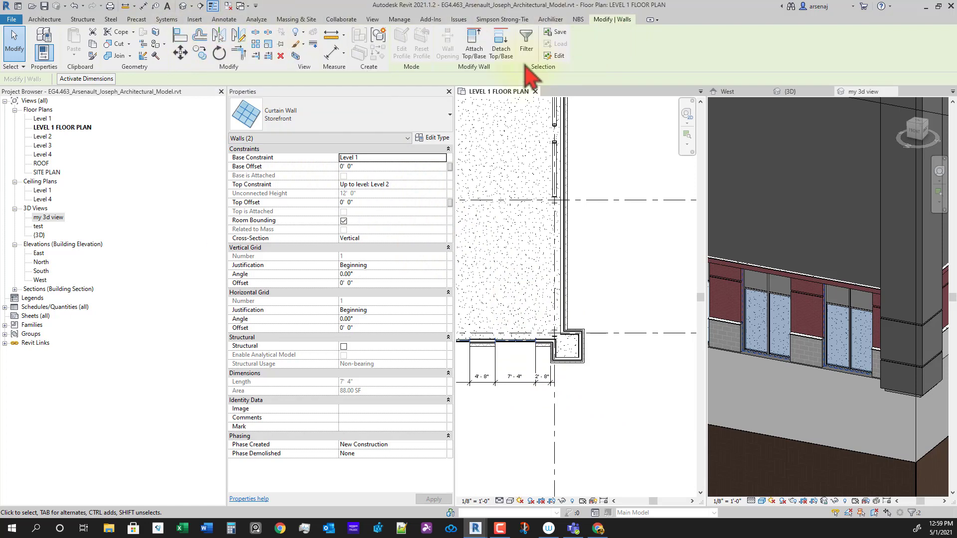
pyautogui.click(239, 36)
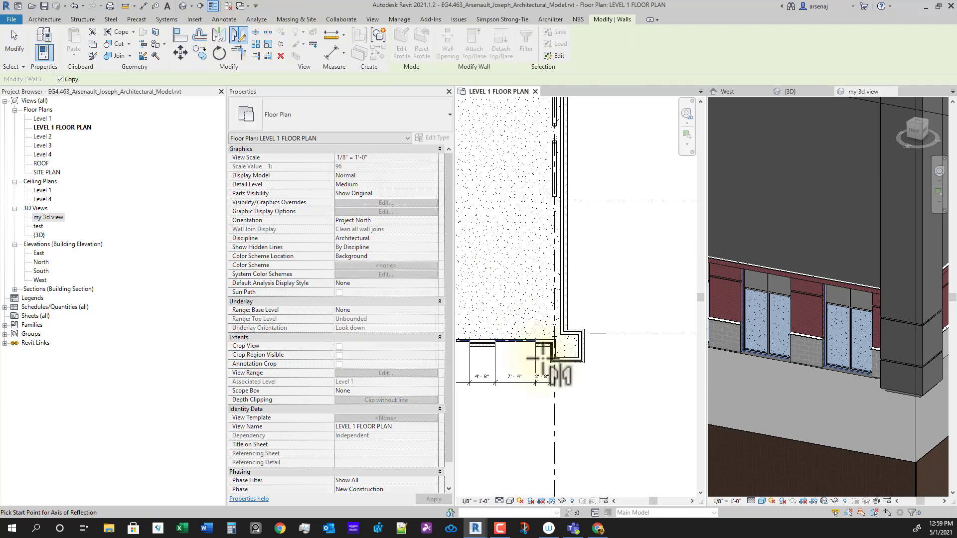
pyautogui.scroll(4, 594, 344)
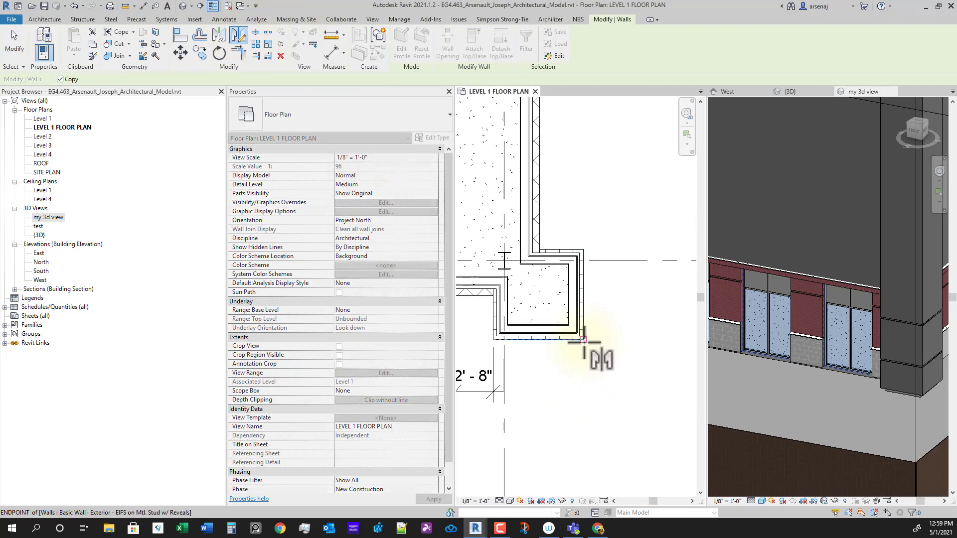
pyautogui.click(584, 342)
pyautogui.scroll(-3, 617, 360)
pyautogui.moveTo(617, 360); pyautogui.dragTo(653, 378, button='middle')
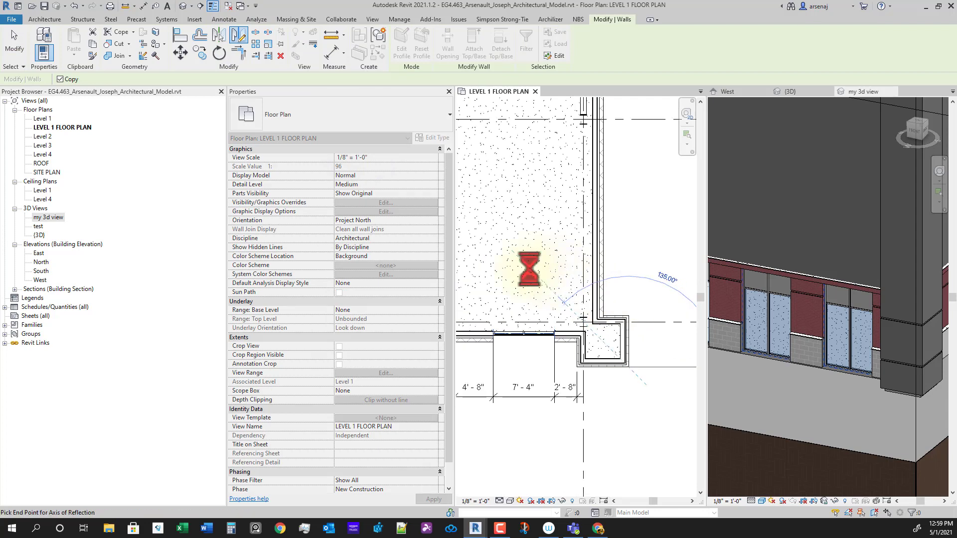
pyautogui.click(531, 269)
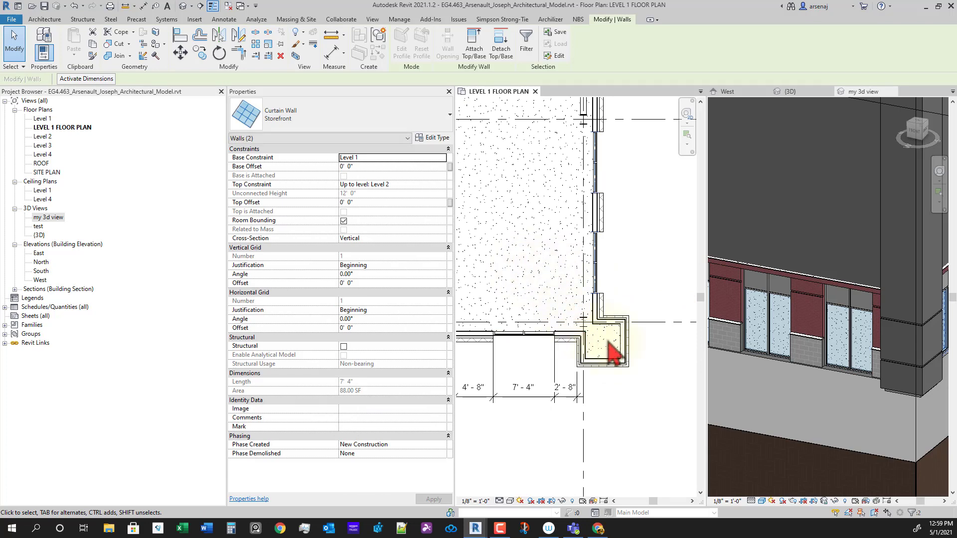
# Examine the mirrored storefronts in the 3D view and the full length of the side wall in the floor plan.
pyautogui.scroll(-2, 598, 406)
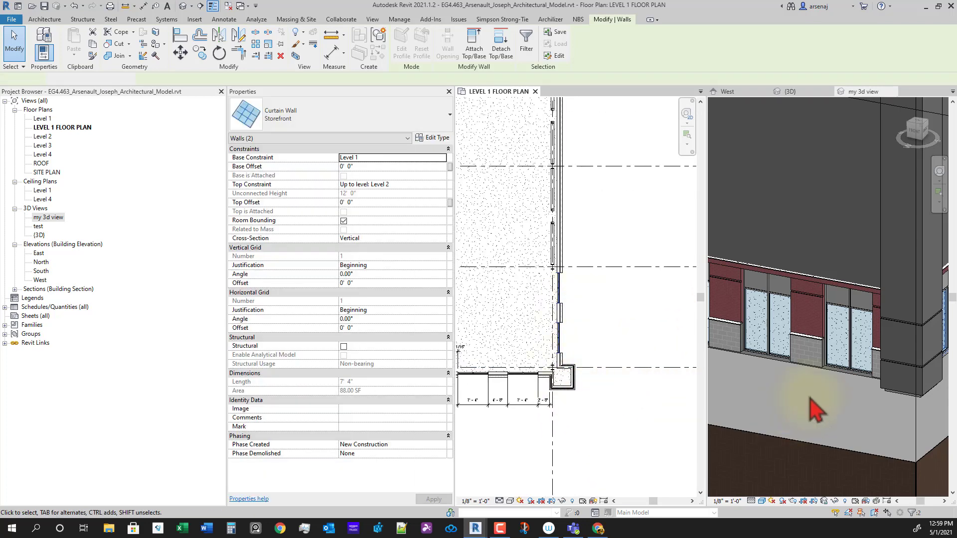
pyautogui.keyDown('shift'); pyautogui.moveTo(950, 451); pyautogui.dragTo(722, 411, button='middle'); pyautogui.keyUp('shift')
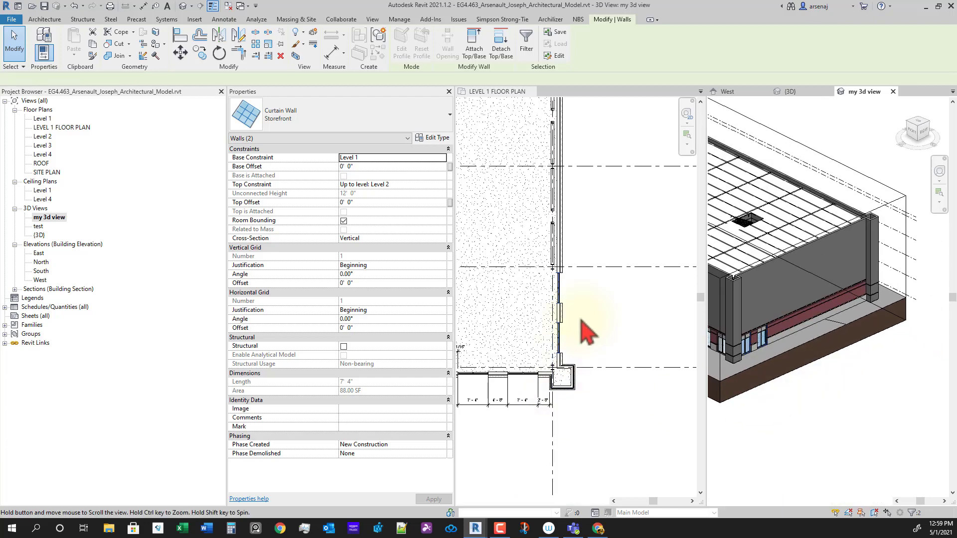
pyautogui.scroll(2, 581, 410)
pyautogui.moveTo(582, 371); pyautogui.dragTo(585, 381, button='middle')
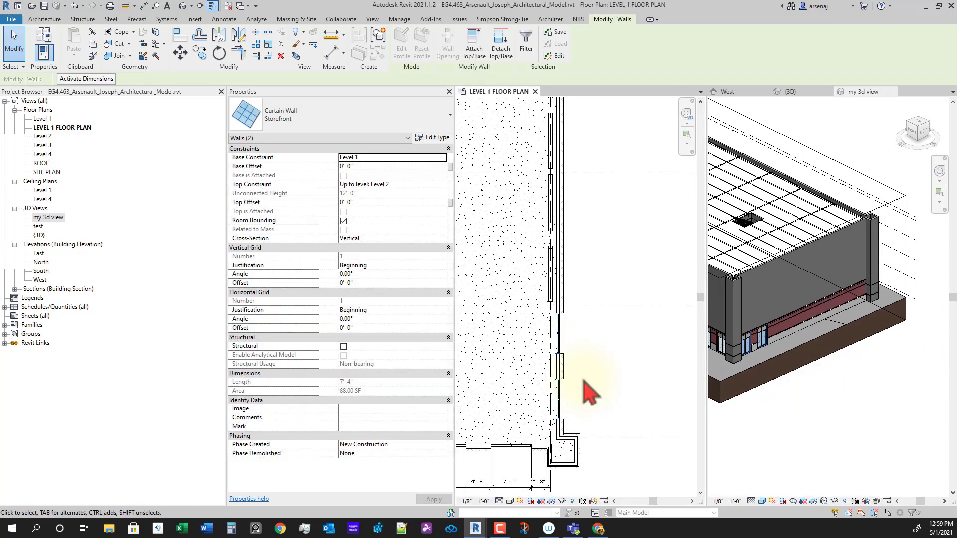
pyautogui.click(818, 368)
pyautogui.moveTo(643, 312); pyautogui.dragTo(580, 361, button='middle')
pyautogui.scroll(-2, 580, 339)
pyautogui.scroll(-1, 580, 363)
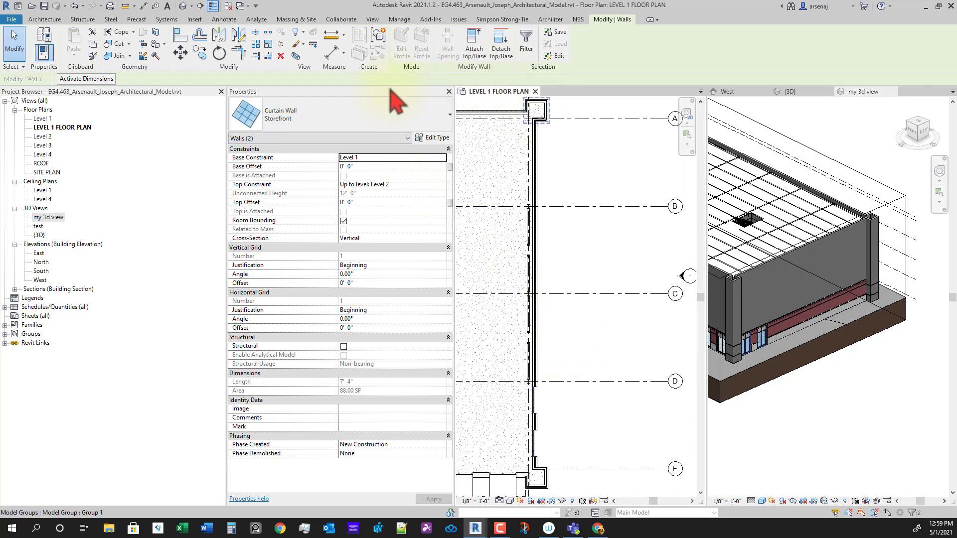
# Mirror a copy of the two selected side-wall storefronts to the wall's other end about an axis drawn along gridline C.
pyautogui.click(238, 52)
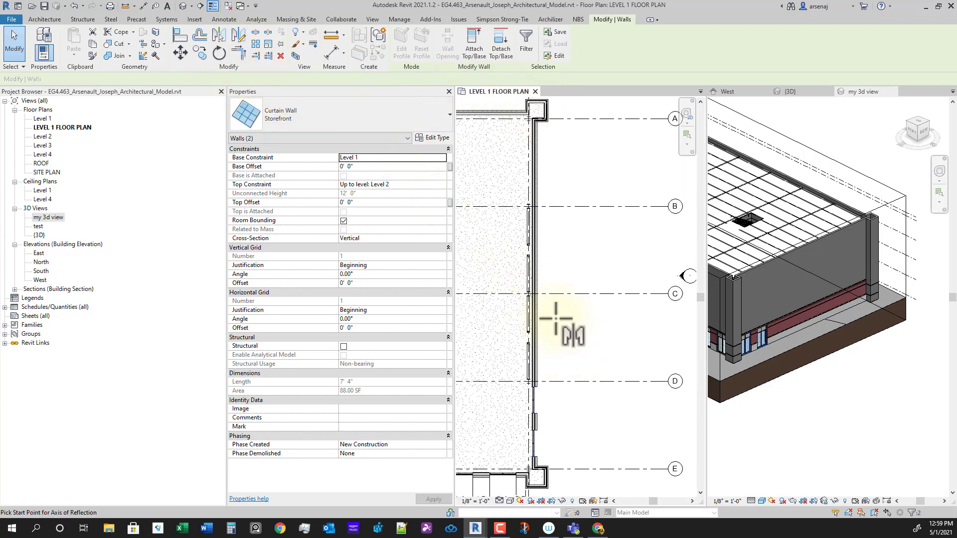
pyautogui.scroll(2, 546, 309)
pyautogui.press('d')
pyautogui.press('m')
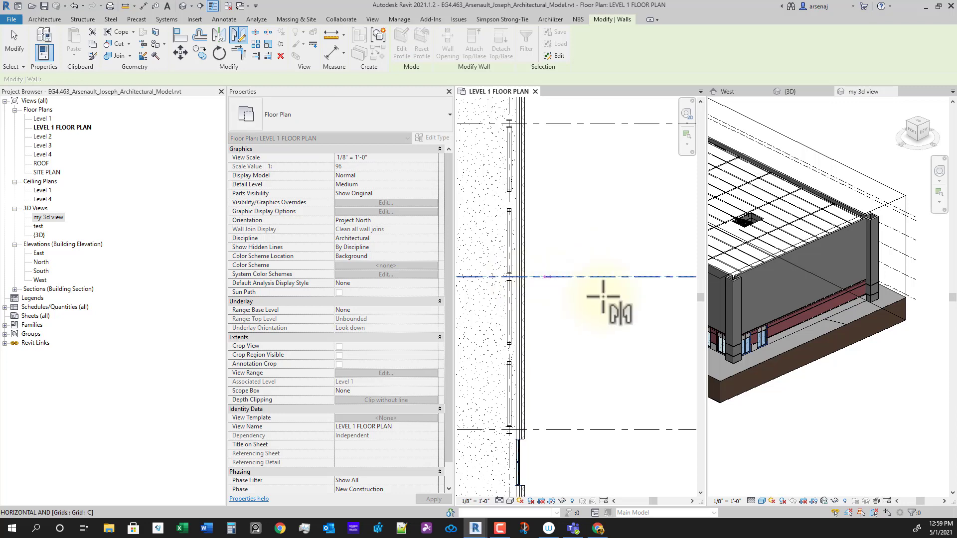
pyautogui.scroll(-2, 603, 296)
pyautogui.press('Escape')
pyautogui.scroll(3, 737, 374)
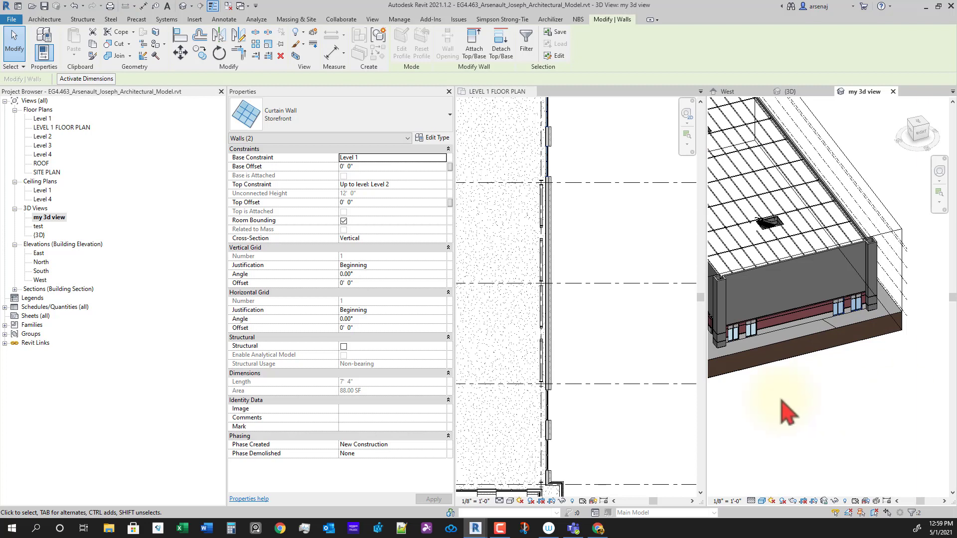
# Examine the storefronts at both ends of the side wall in the 3D view and the LEVEL 1 FLOOR PLAN view.
pyautogui.keyDown('shift'); pyautogui.moveTo(814, 380); pyautogui.dragTo(873, 410, button='middle'); pyautogui.keyUp('shift')
pyautogui.scroll(2, 820, 349)
pyautogui.press('Escape')
pyautogui.scroll(-2, 812, 332)
pyautogui.scroll(4, 862, 339)
pyautogui.scroll(-3, 869, 344)
pyautogui.scroll(-2, 802, 380)
pyautogui.click(617, 397)
pyautogui.scroll(-2, 620, 357)
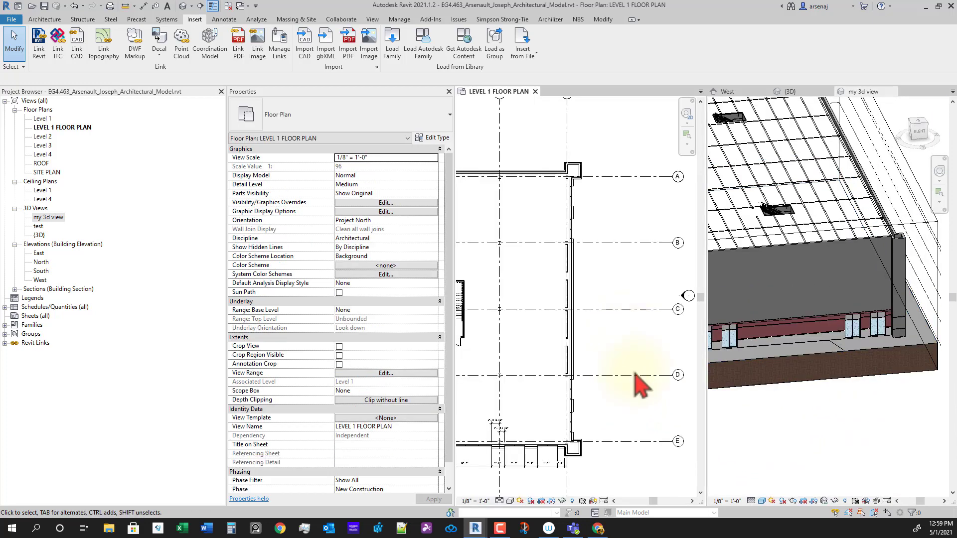
pyautogui.scroll(-1, 642, 386)
pyautogui.scroll(3, 596, 423)
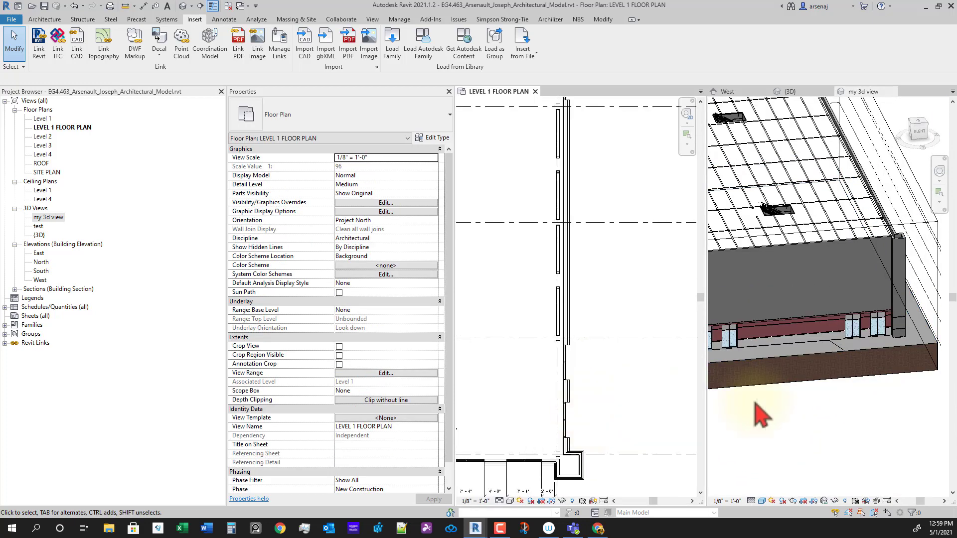
pyautogui.keyDown('shift'); pyautogui.moveTo(753, 379); pyautogui.dragTo(845, 419, button='middle'); pyautogui.keyUp('shift')
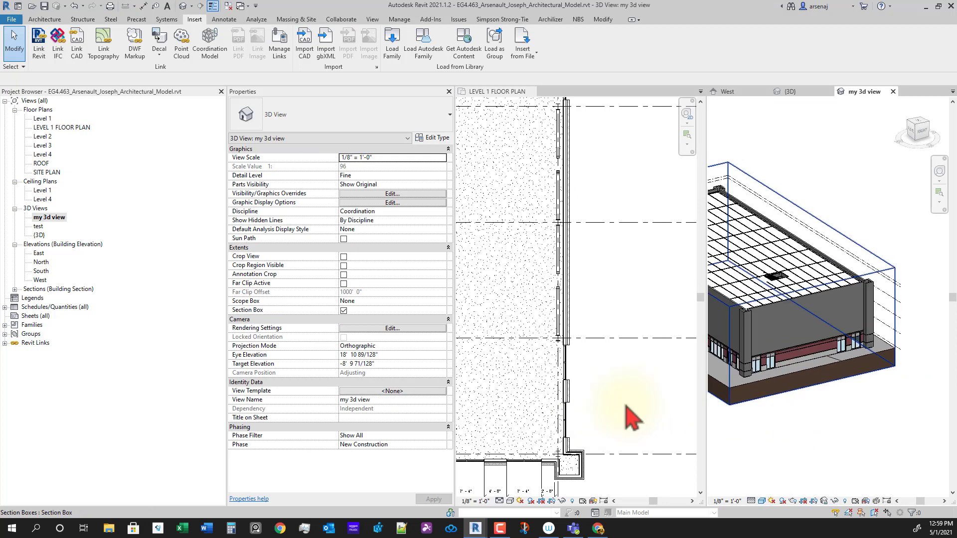
pyautogui.click(629, 413)
pyautogui.scroll(1, 603, 414)
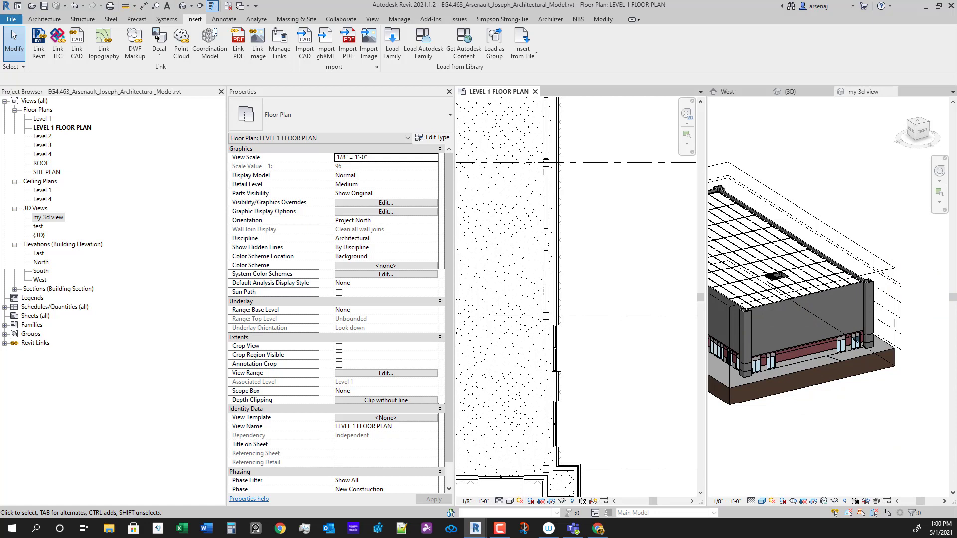
# Copy the side-wall storefront just below gridline D 17'-0" along the wall toward gridline C in the floor plan.
pyautogui.click(730, 422)
pyautogui.click(585, 362)
pyautogui.scroll(2, 564, 357)
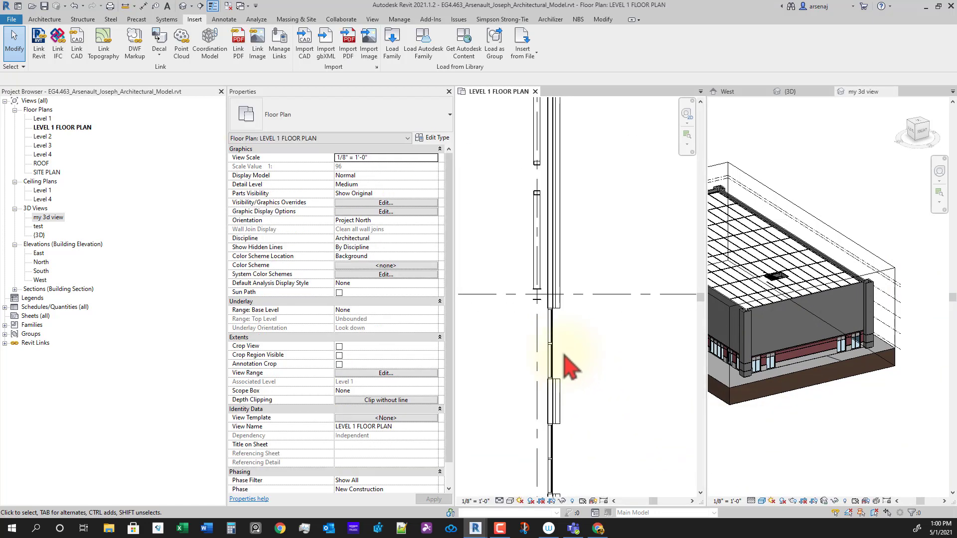
pyautogui.click(552, 337)
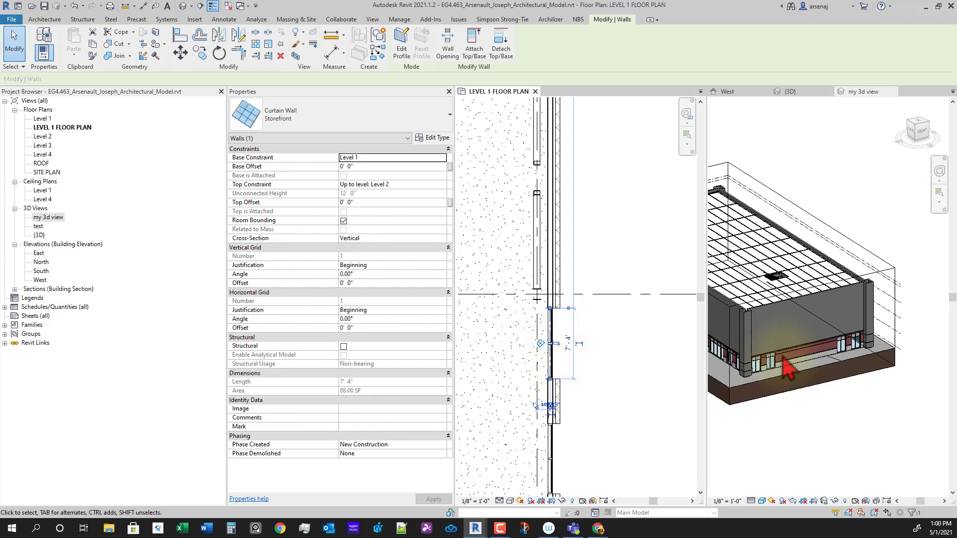
pyautogui.scroll(3, 773, 384)
pyautogui.scroll(-5, 602, 383)
pyautogui.moveTo(587, 363); pyautogui.dragTo(591, 361, button='middle')
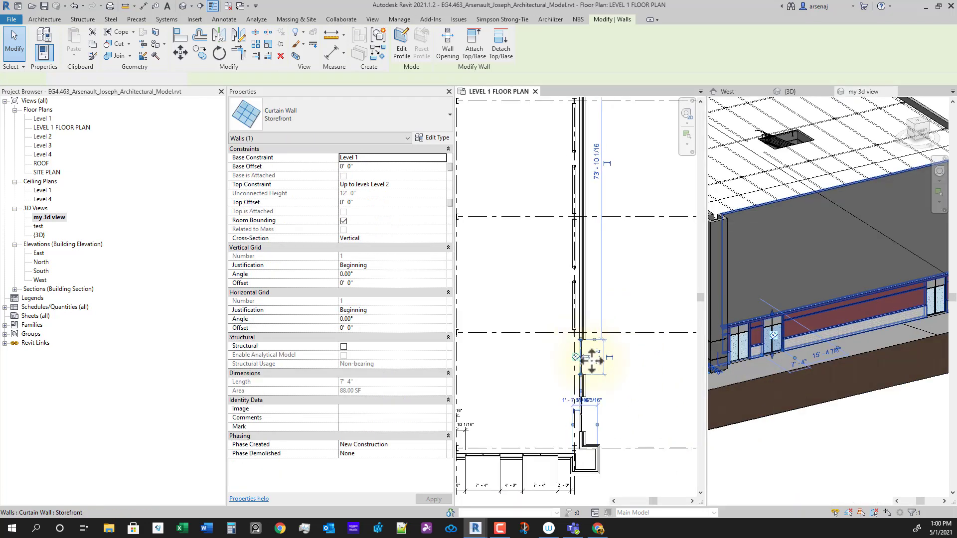
pyautogui.scroll(3, 574, 351)
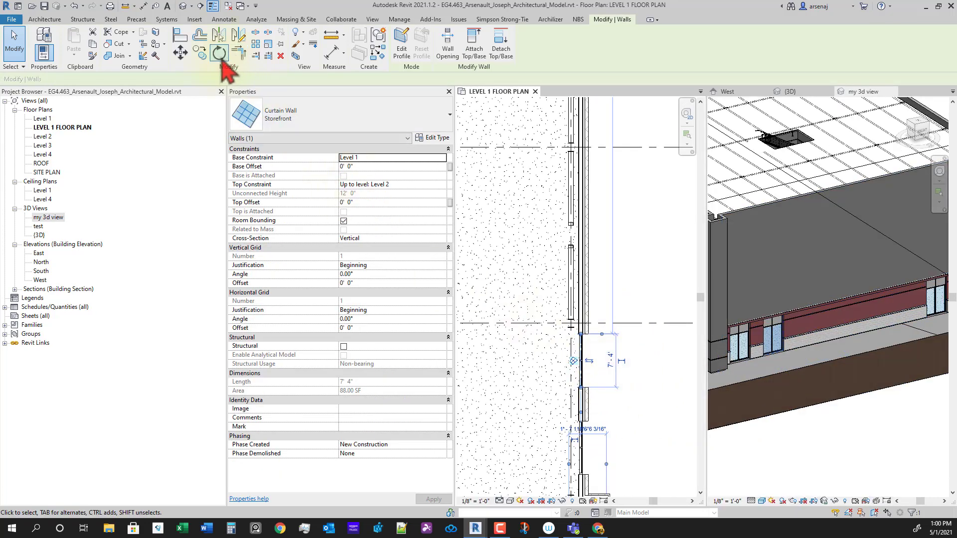
pyautogui.click(220, 56)
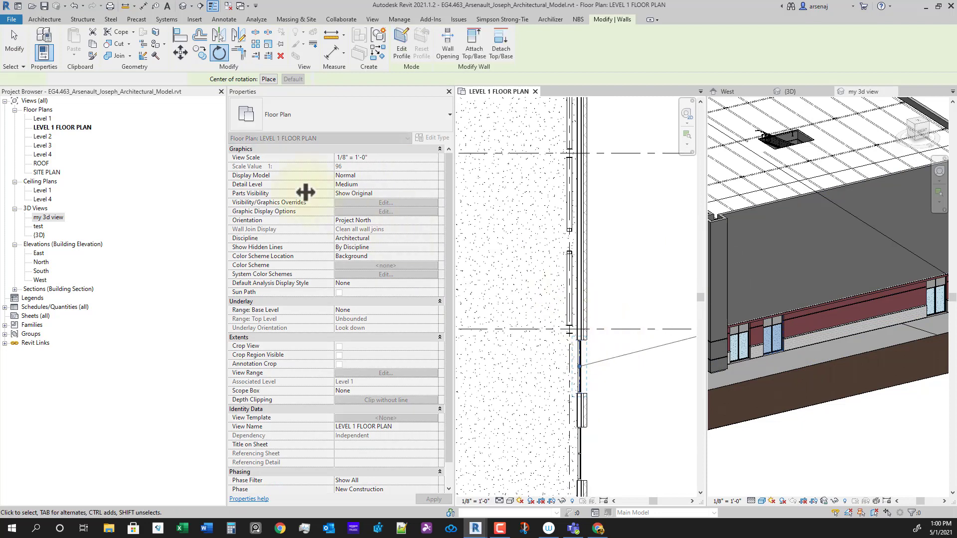
pyautogui.click(199, 52)
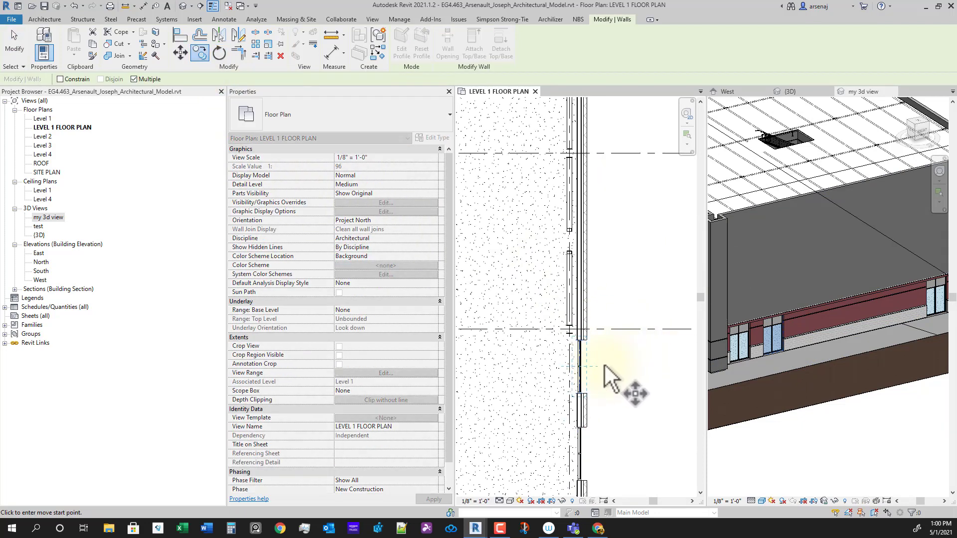
pyautogui.click(601, 366)
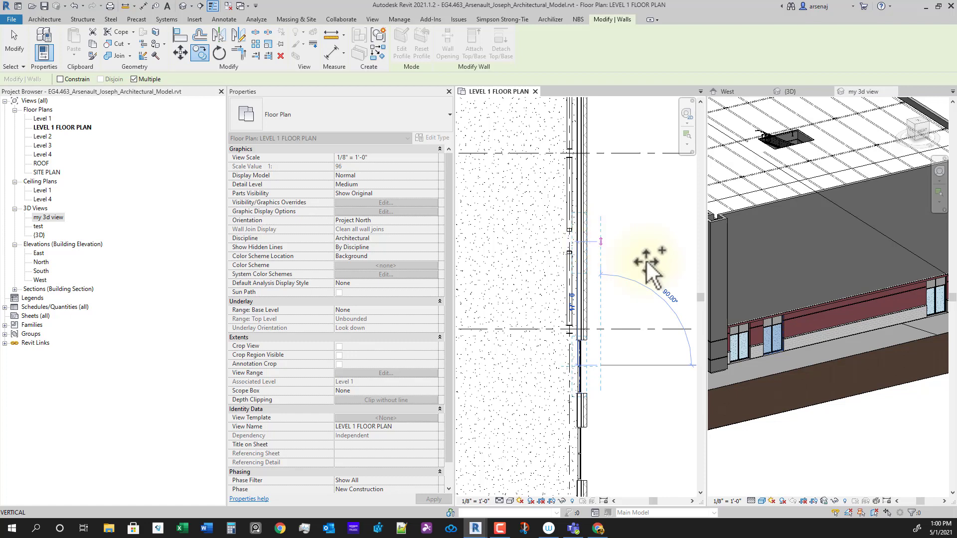
pyautogui.press('Escape')
pyautogui.press('Escape')
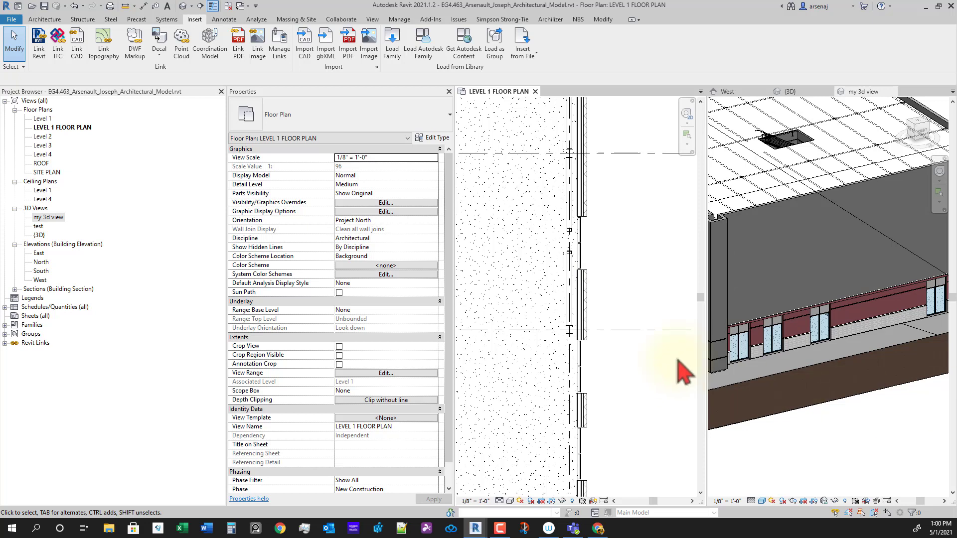
# Set the copied storefront's length to 8'-0" in the floor plan.
pyautogui.click(579, 245)
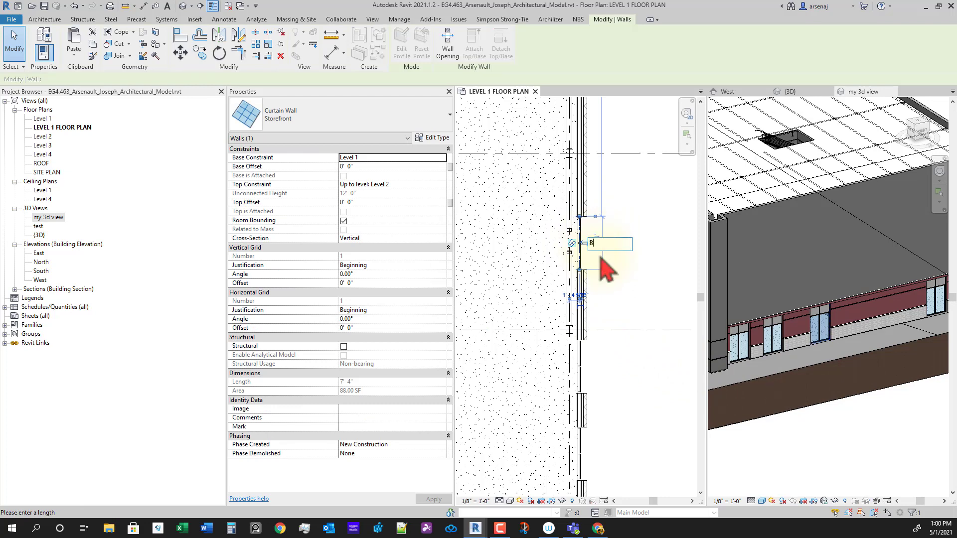
pyautogui.moveTo(611, 423); pyautogui.dragTo(613, 355, button='middle')
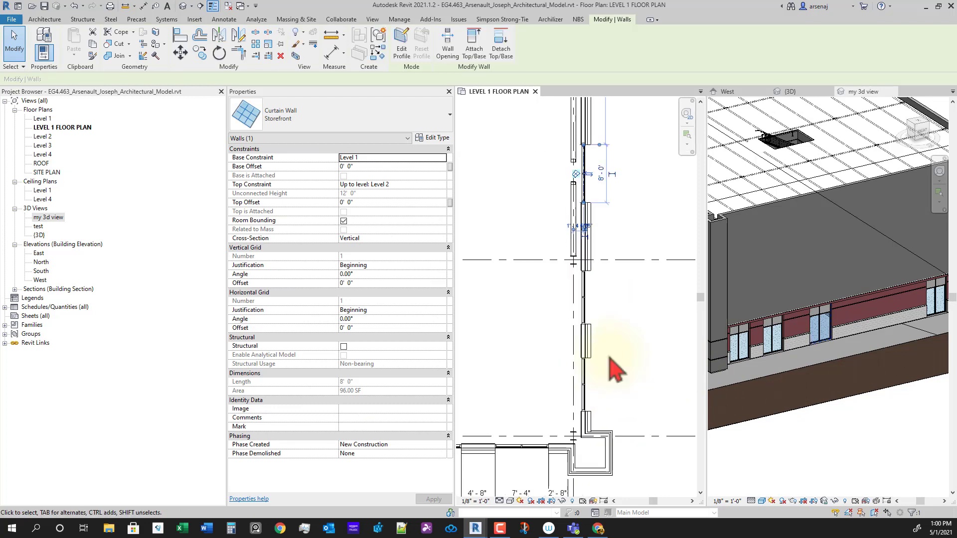
pyautogui.scroll(-1, 611, 354)
pyautogui.press('Escape')
# Begin an aligned dimension string at the corner column near gridline E, picking the storefront opening edges through the 8'-0" storefront.
pyautogui.press('d')
pyautogui.press('i')
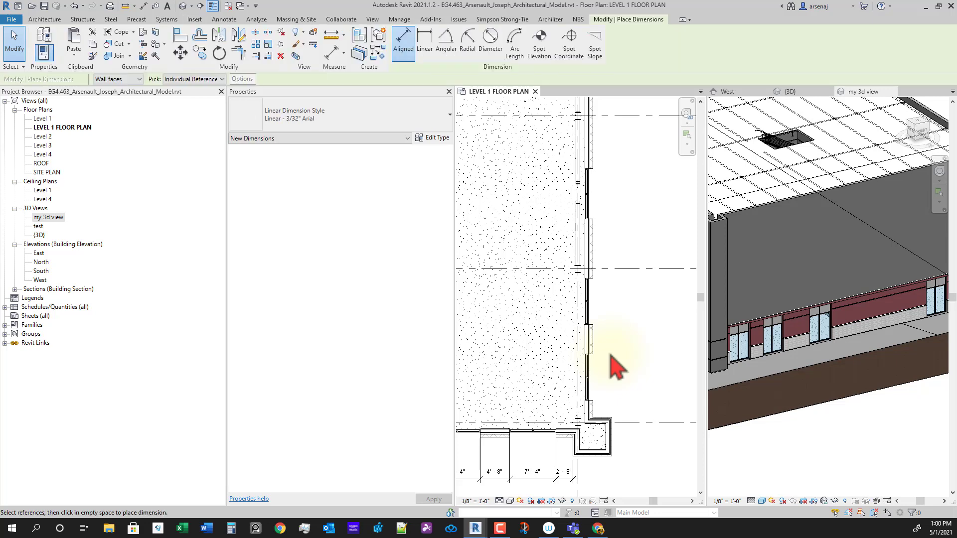
pyautogui.scroll(2, 603, 424)
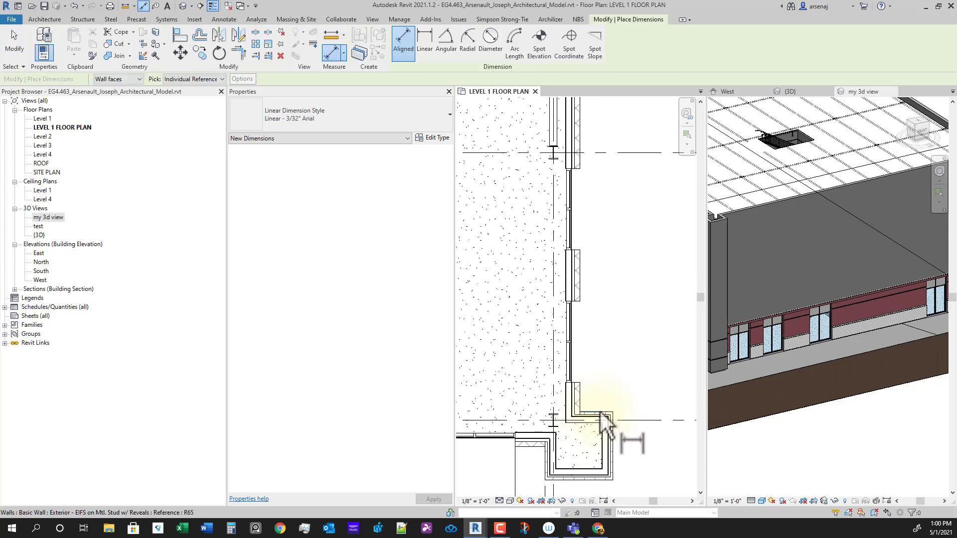
pyautogui.click(574, 396)
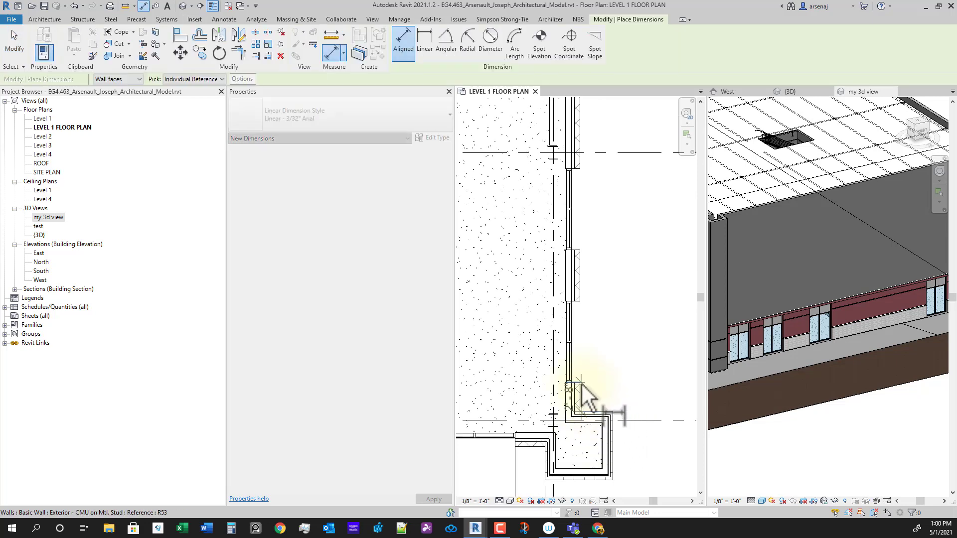
pyautogui.click(579, 302)
pyautogui.click(579, 250)
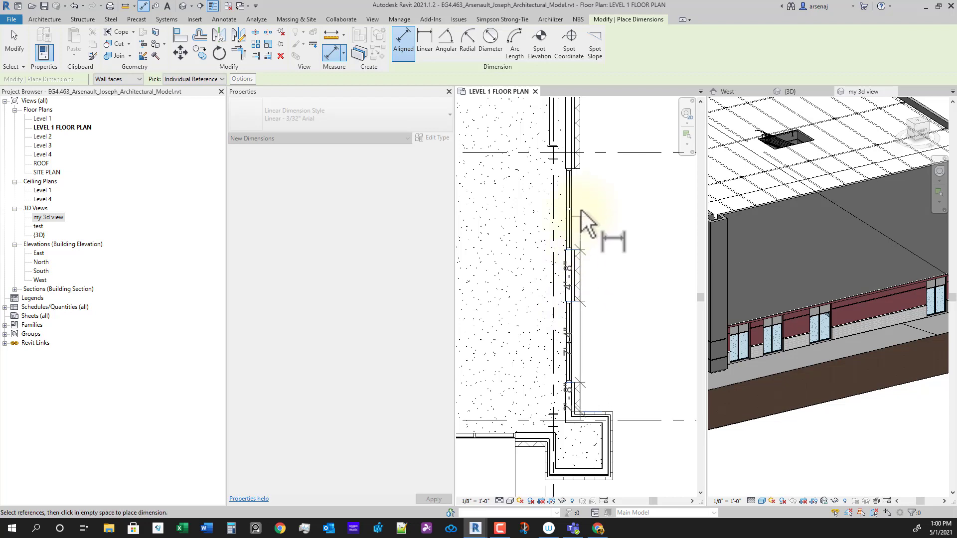
pyautogui.click(580, 171)
pyautogui.moveTo(597, 166); pyautogui.dragTo(596, 374, button='middle')
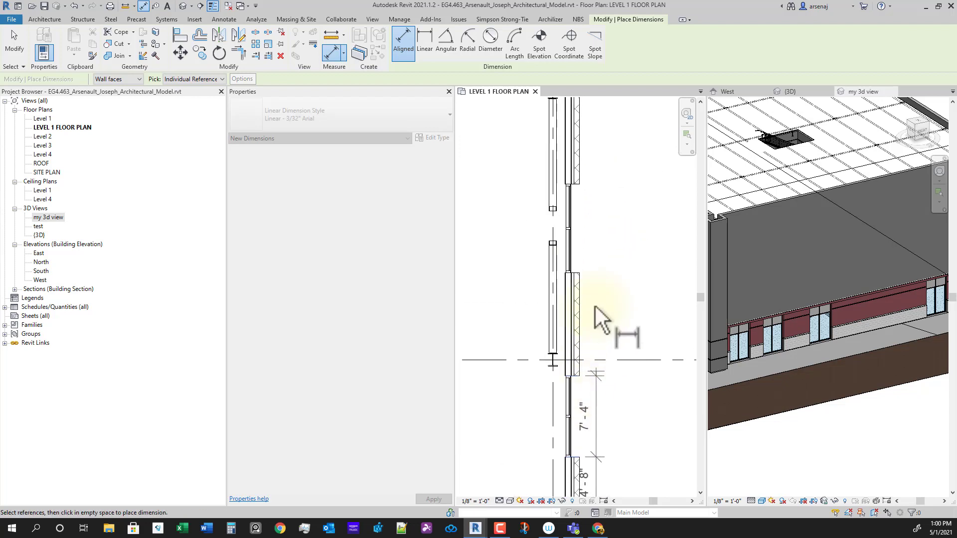
pyautogui.click(568, 275)
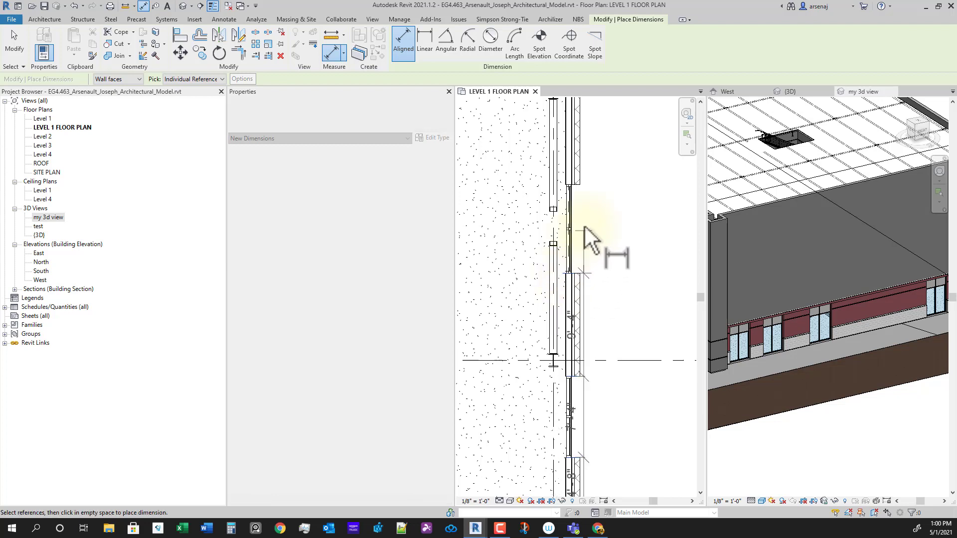
pyautogui.click(571, 187)
pyautogui.scroll(-2, 572, 201)
pyautogui.moveTo(593, 242); pyautogui.dragTo(608, 309, button='middle')
pyautogui.scroll(-1, 641, 320)
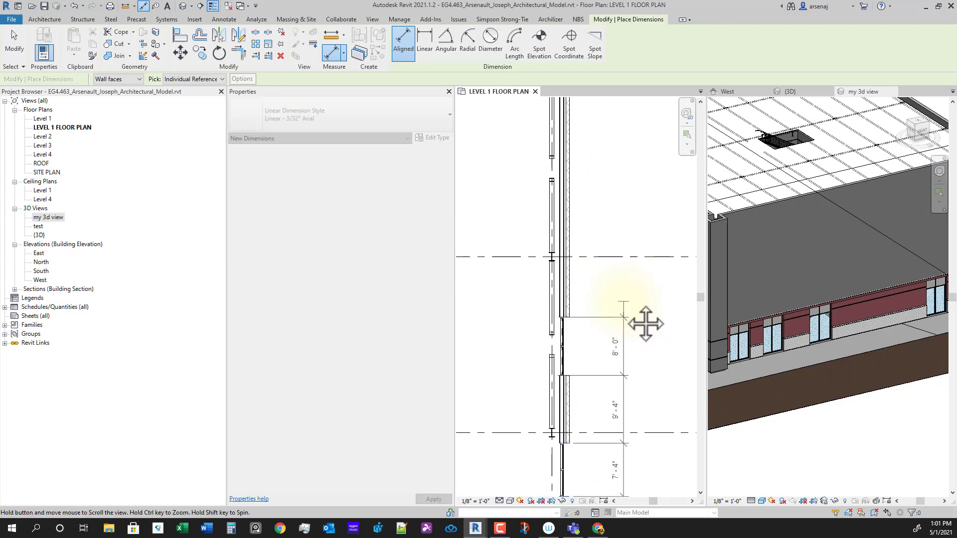
# Extend the dimension string over the two far storefronts to the corner column near gridline A and place it outside the wall.
pyautogui.scroll(2, 578, 299)
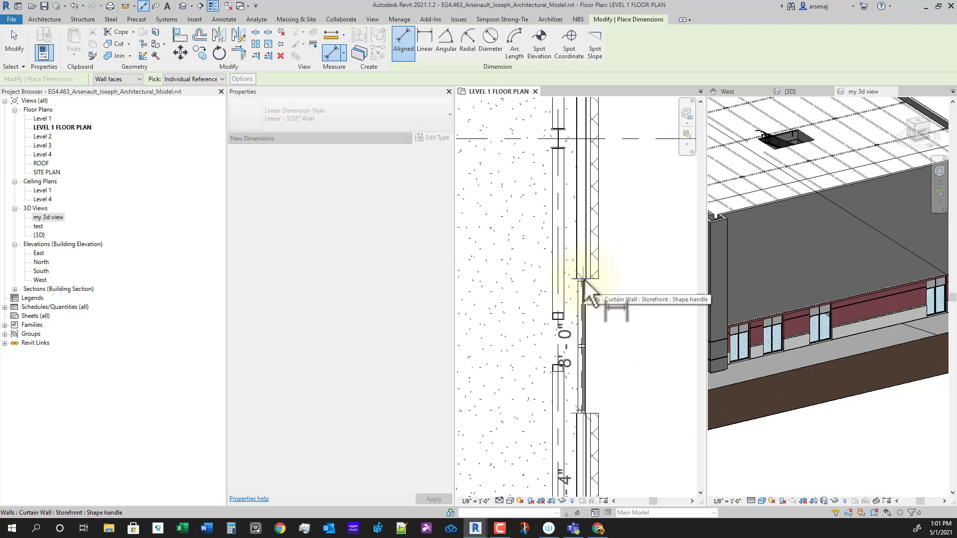
pyautogui.moveTo(588, 245); pyautogui.dragTo(591, 438, button='middle')
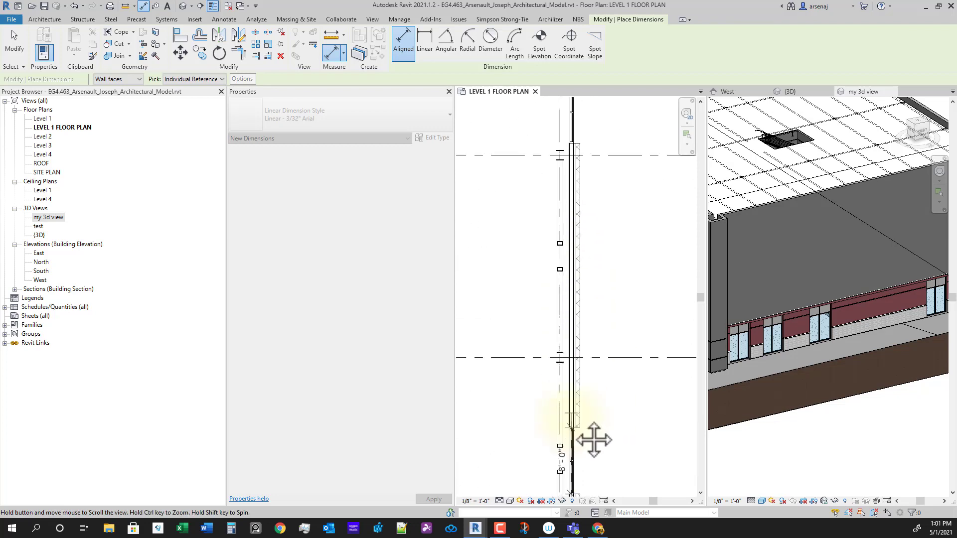
pyautogui.click(571, 264)
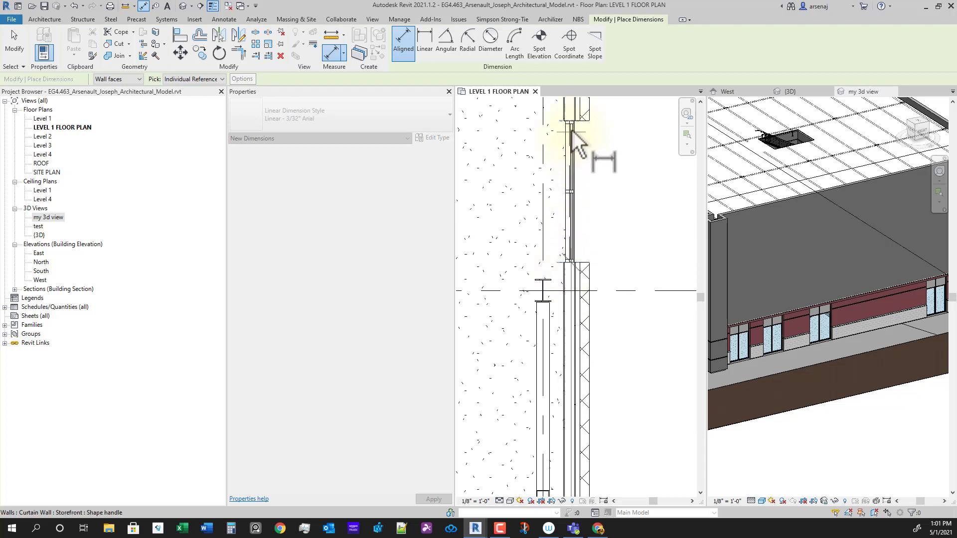
pyautogui.moveTo(573, 152); pyautogui.dragTo(590, 338, button='middle')
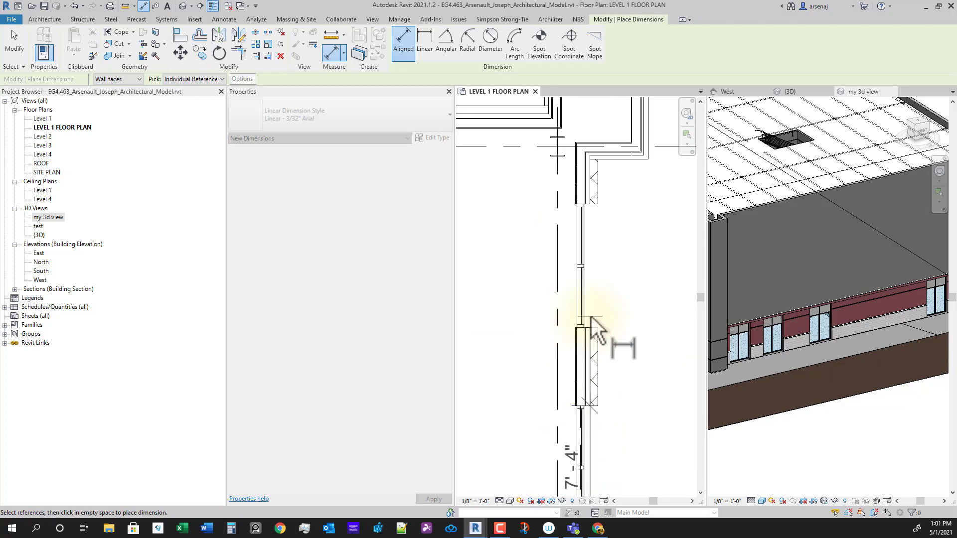
pyautogui.click(577, 172)
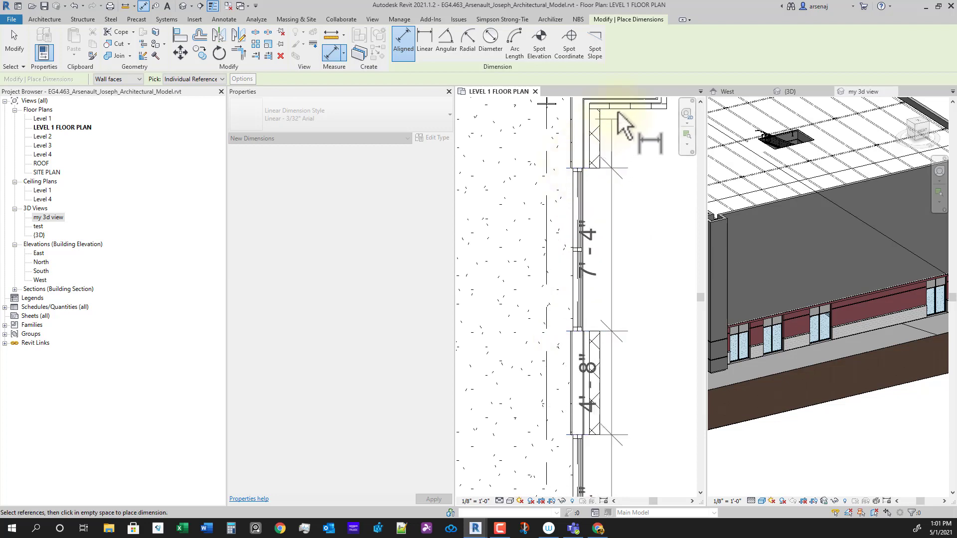
pyautogui.click(617, 108)
pyautogui.scroll(-3, 623, 277)
pyautogui.scroll(-2, 633, 320)
pyautogui.moveTo(632, 405); pyautogui.dragTo(632, 288, button='middle')
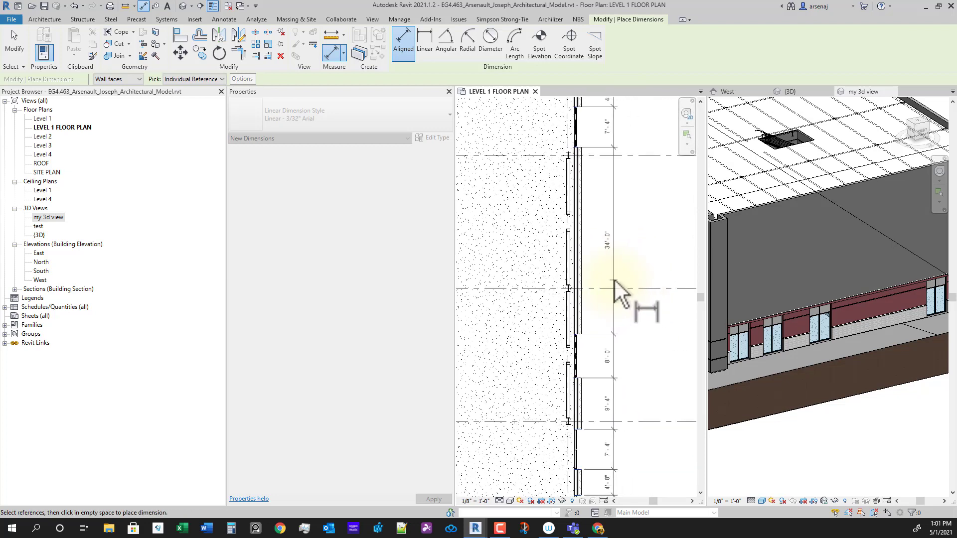
pyautogui.click(614, 282)
pyautogui.press('Escape')
pyautogui.press('Escape')
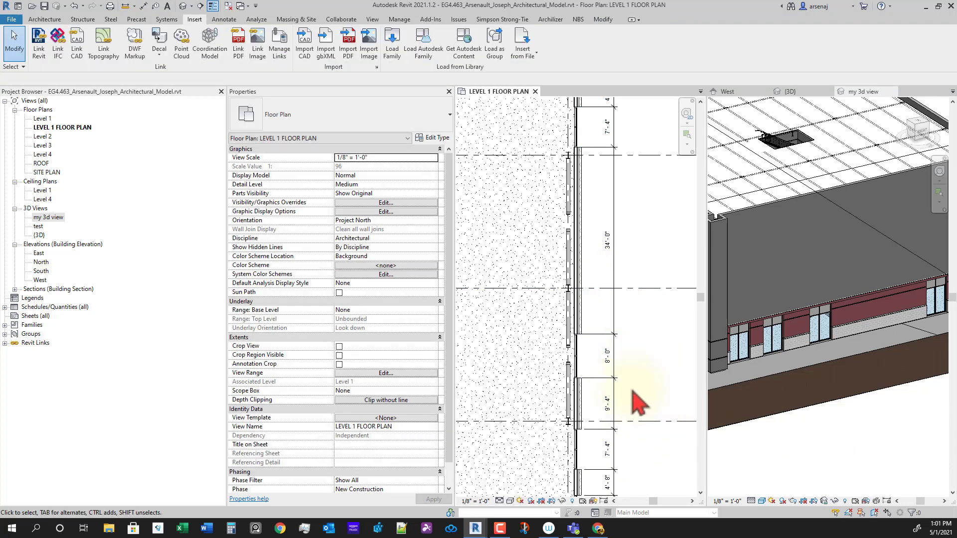
# Move the dimension string's witness line between the 8'-0" storefront and the 9'-4" wall segment onto the wall opening edge.
pyautogui.moveTo(632, 392); pyautogui.dragTo(627, 285, button='middle')
pyautogui.scroll(2, 588, 302)
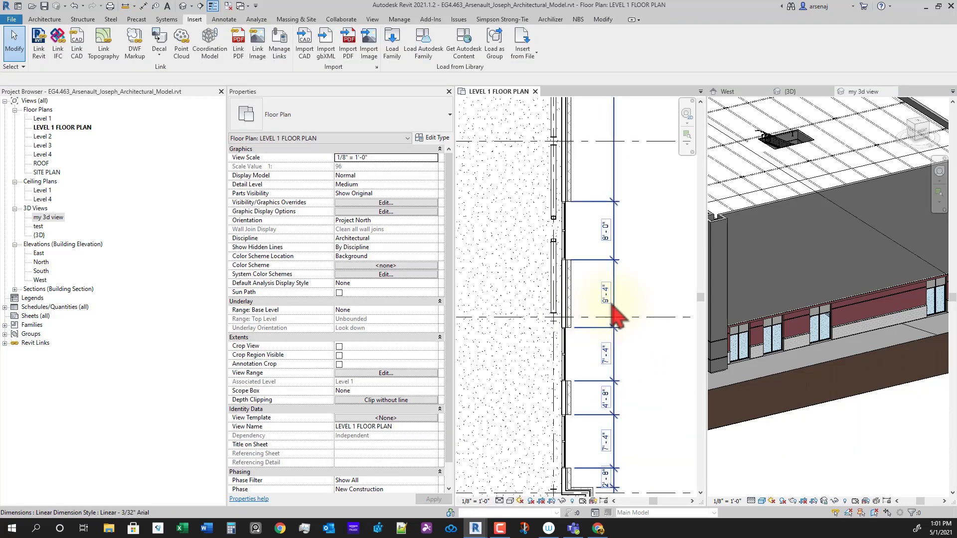
pyautogui.click(565, 240)
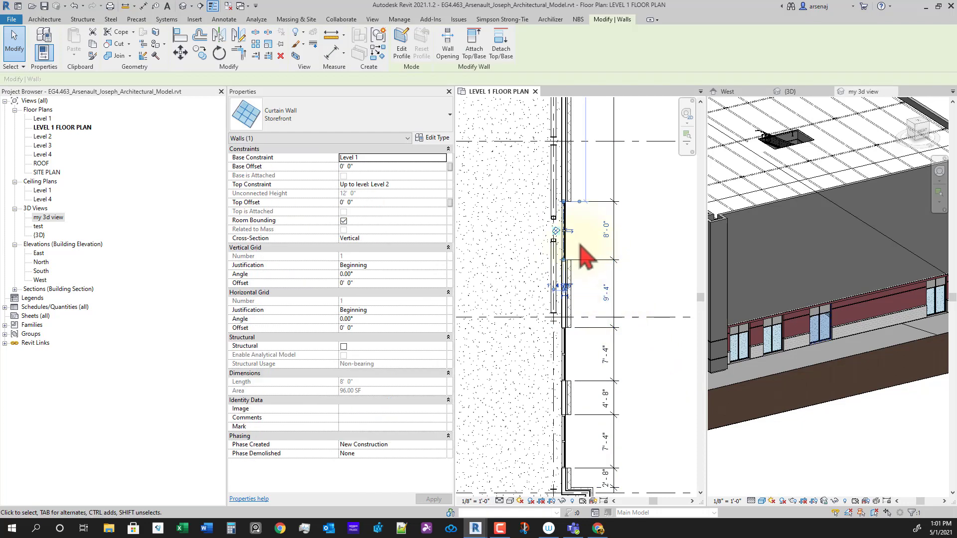
pyautogui.scroll(4, 583, 264)
pyautogui.click(647, 256)
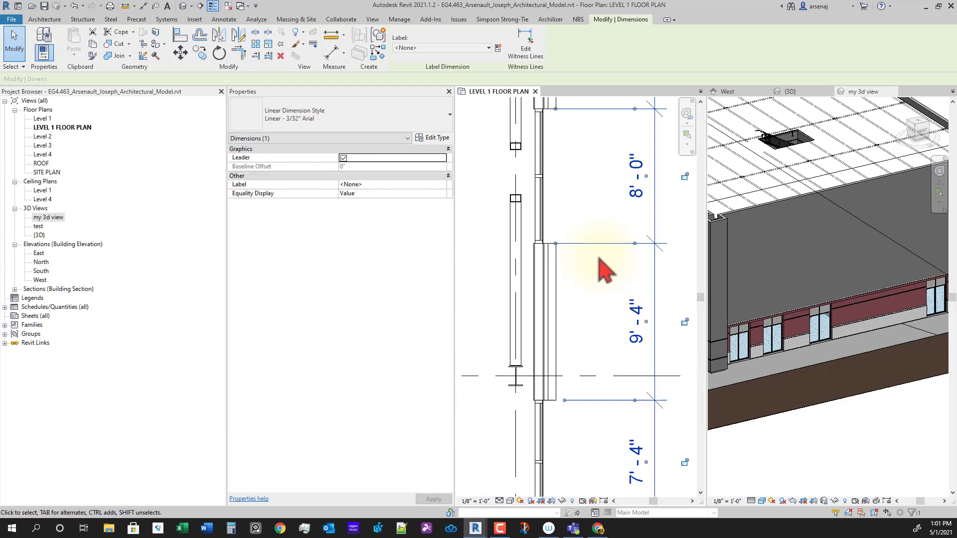
pyautogui.scroll(2, 647, 255)
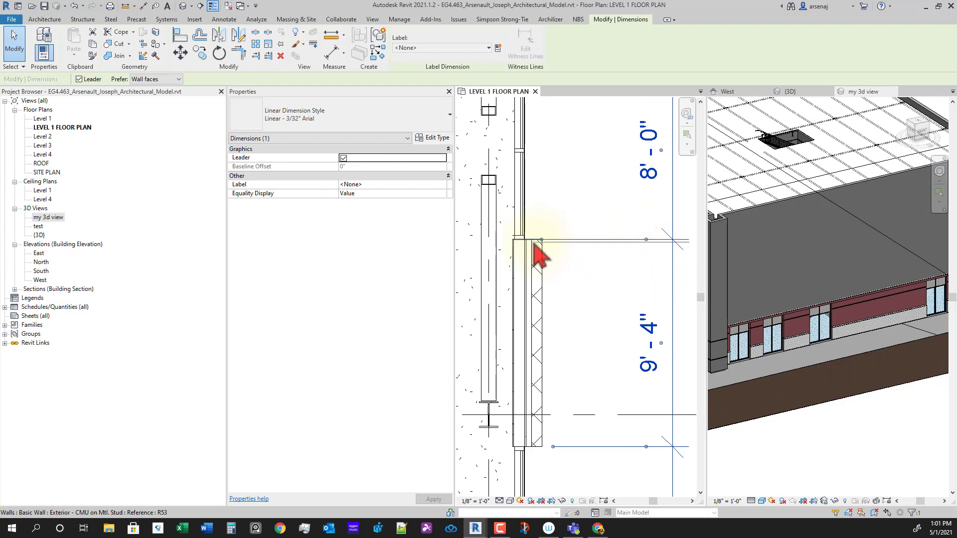
pyautogui.moveTo(526, 244); pyautogui.dragTo(522, 219)
pyautogui.scroll(-2, 558, 259)
pyautogui.moveTo(623, 306)
pyautogui.mouseDown(button='middle')
pyautogui.moveTo(629, 402)
pyautogui.moveTo(624, 297)
pyautogui.mouseUp(button='middle')
pyautogui.scroll(-3, 635, 398)
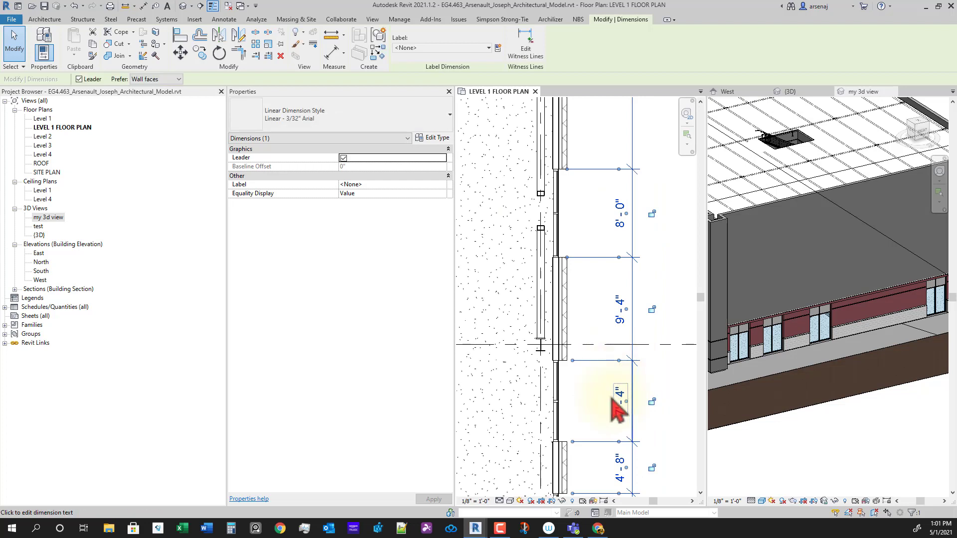
# Move the witness line between the 9'-4" wall segment and the adjacent 7'-4" storefront onto the storefront's end.
pyautogui.scroll(-1, 617, 411)
pyautogui.moveTo(614, 458); pyautogui.dragTo(599, 406, button='middle')
pyautogui.scroll(2, 599, 406)
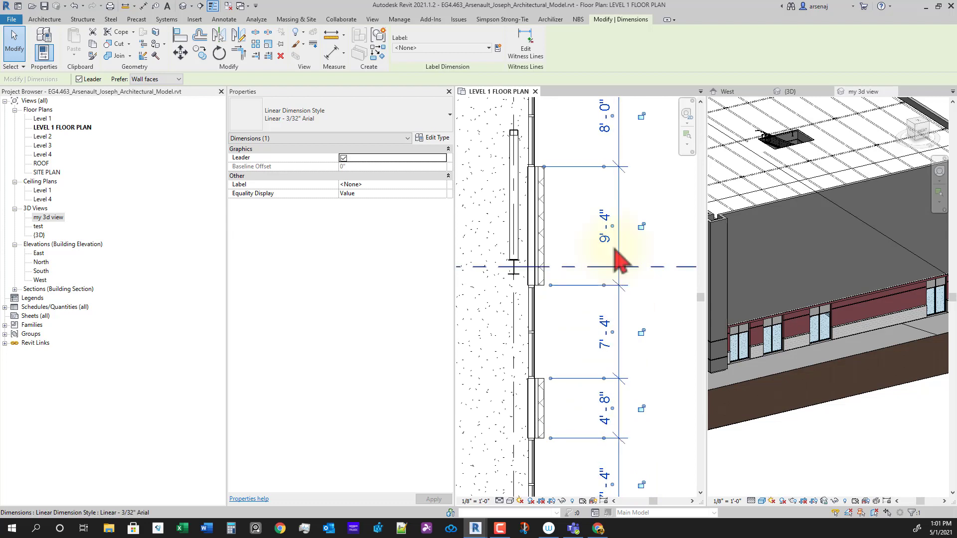
pyautogui.moveTo(557, 307); pyautogui.dragTo(540, 291)
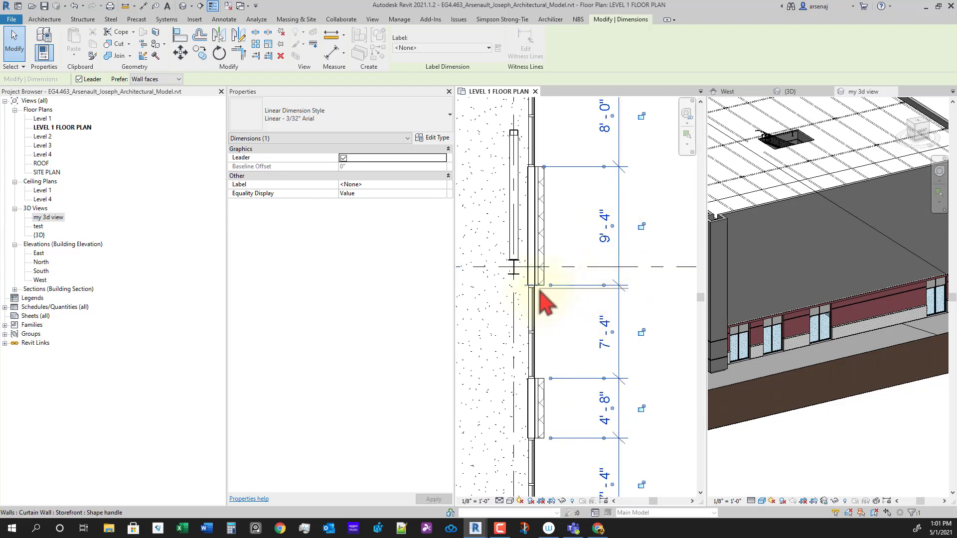
pyautogui.moveTo(670, 311); pyautogui.dragTo(643, 302)
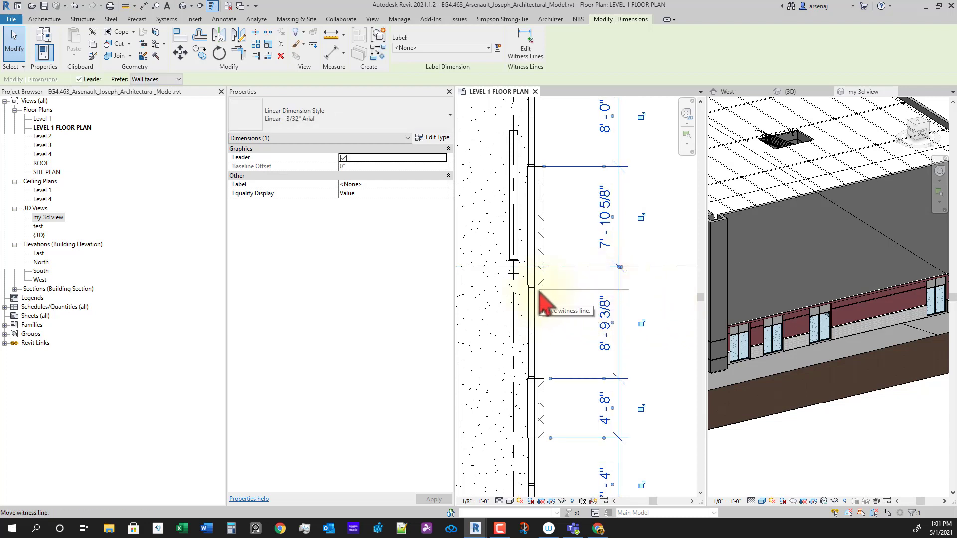
pyautogui.moveTo(537, 291); pyautogui.dragTo(538, 293)
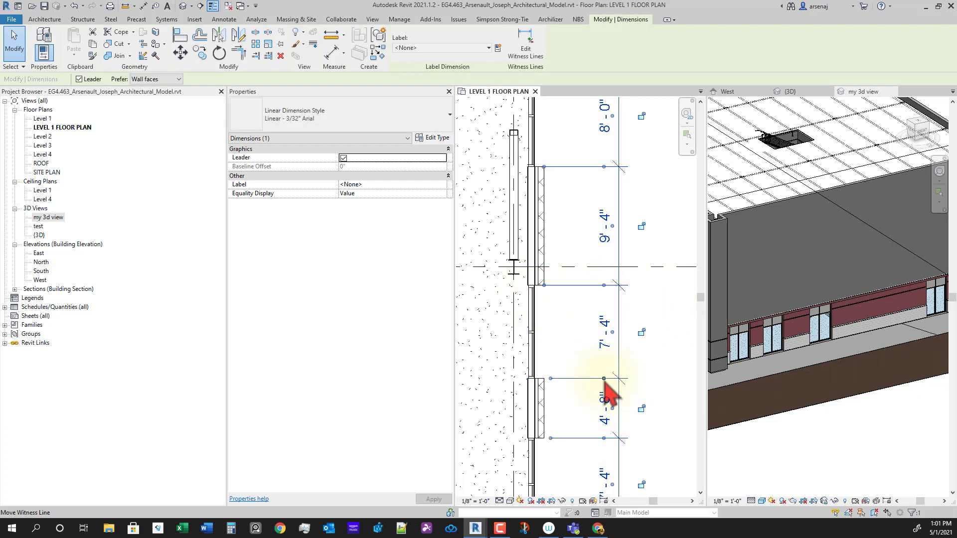
# Move the witness lines at both ends of the 4'-8" pier and at the 2'-8" corner segment onto the adjoining storefront ends.
pyautogui.moveTo(532, 391); pyautogui.dragTo(534, 391)
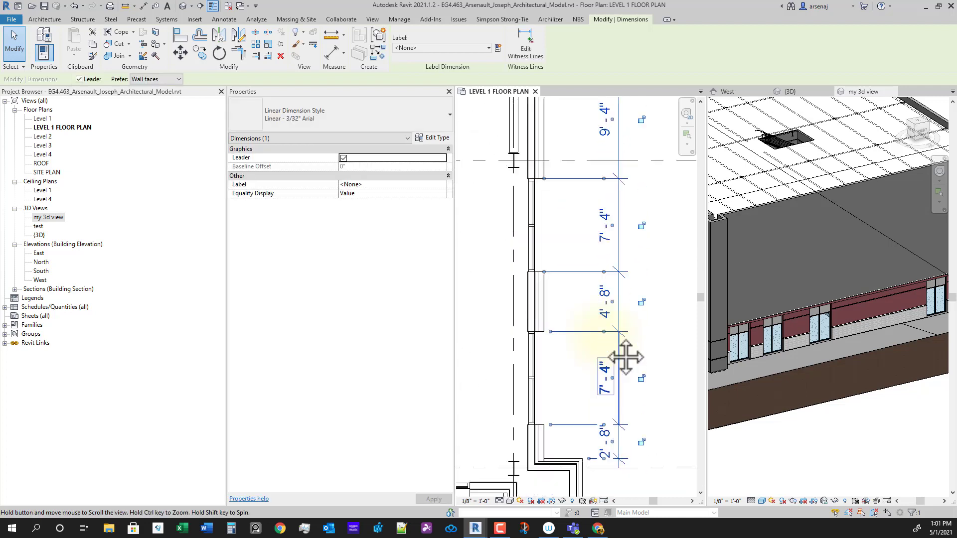
pyautogui.scroll(2, 613, 314)
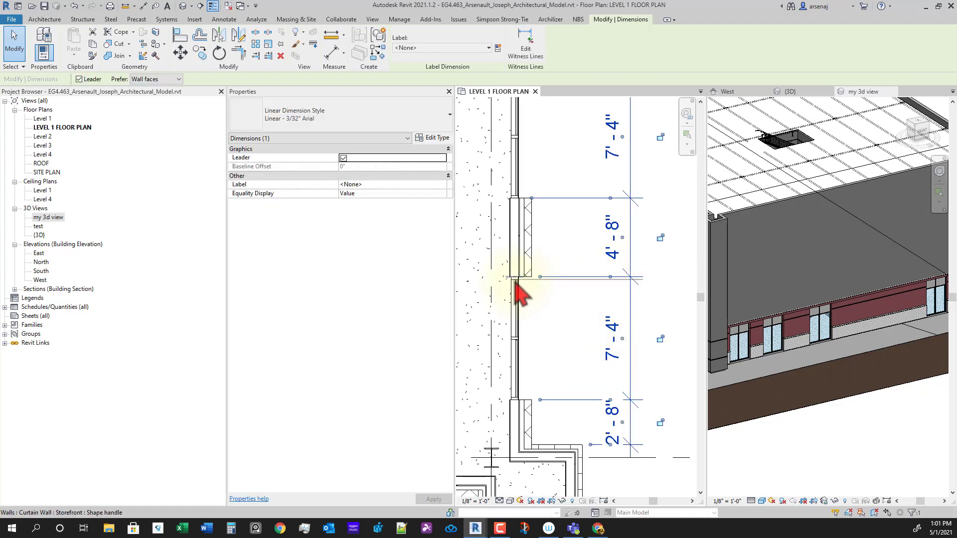
pyautogui.moveTo(515, 282); pyautogui.dragTo(516, 283)
pyautogui.moveTo(603, 404); pyautogui.dragTo(610, 364, button='middle')
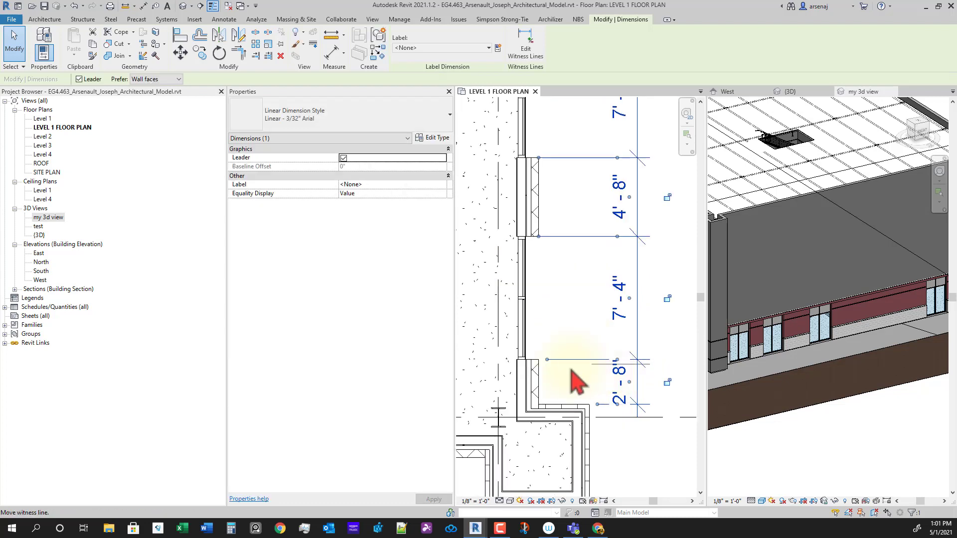
pyautogui.moveTo(528, 361); pyautogui.dragTo(530, 363)
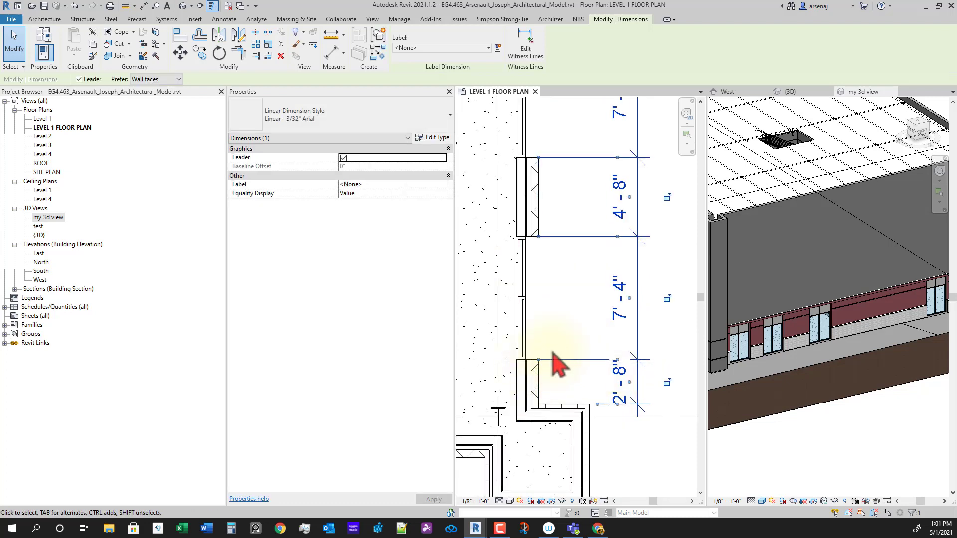
pyautogui.scroll(-4, 558, 336)
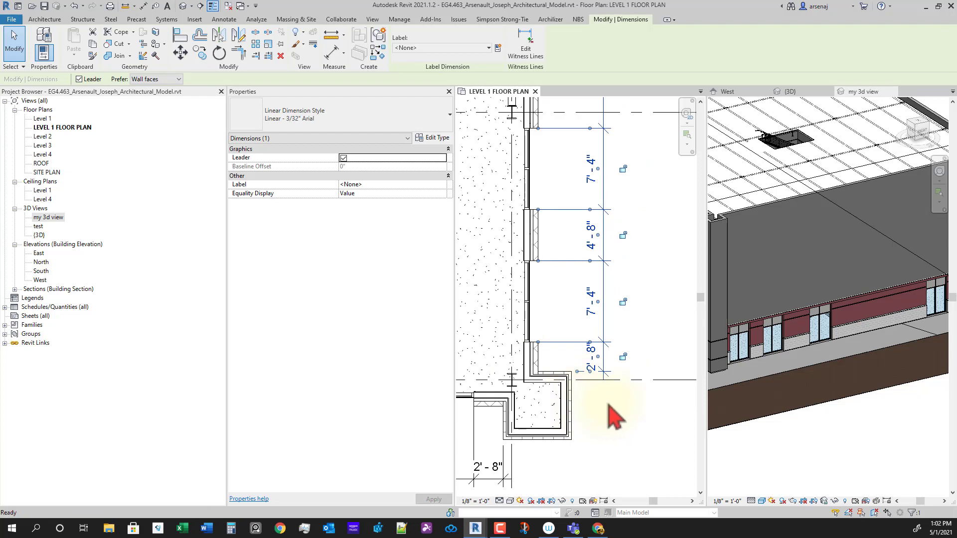
# Select the storefront nearest the gridline E corner to check which dimensions control it, and review the string along the wall.
pyautogui.scroll(3, 518, 387)
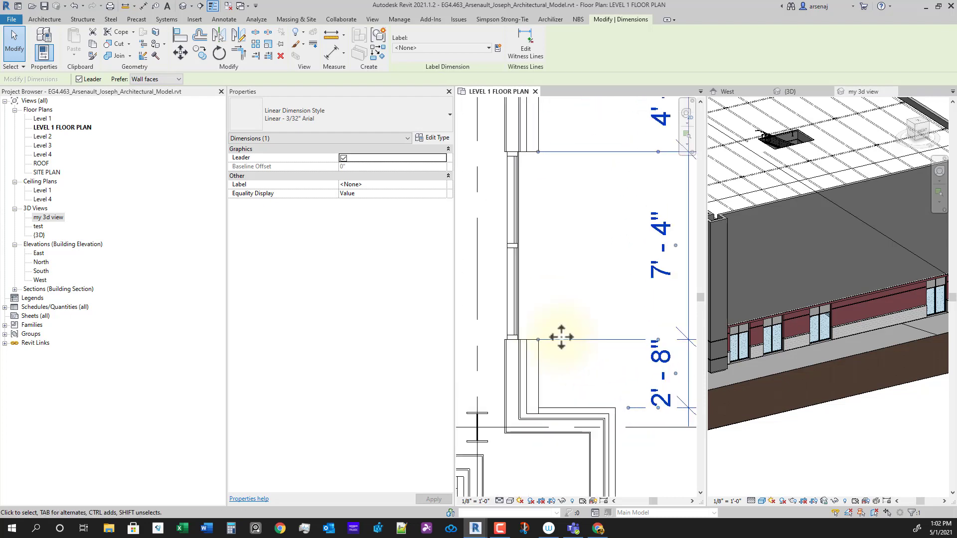
pyautogui.moveTo(508, 349); pyautogui.dragTo(510, 341)
pyautogui.click(509, 341)
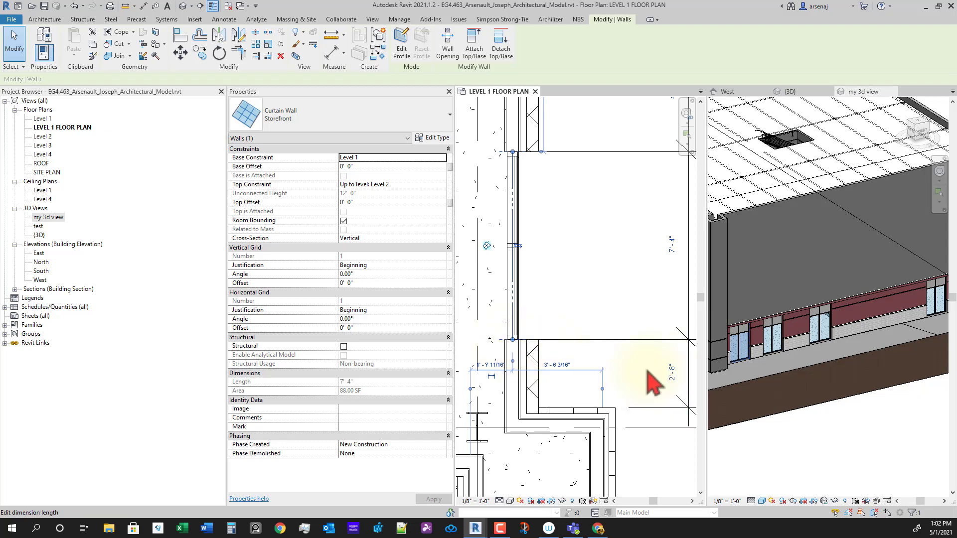
pyautogui.scroll(-2, 647, 370)
pyautogui.moveTo(646, 370); pyautogui.dragTo(636, 395, button='middle')
pyautogui.scroll(-1, 617, 377)
pyautogui.click(611, 357)
pyautogui.scroll(-1, 656, 373)
pyautogui.scroll(-1, 632, 400)
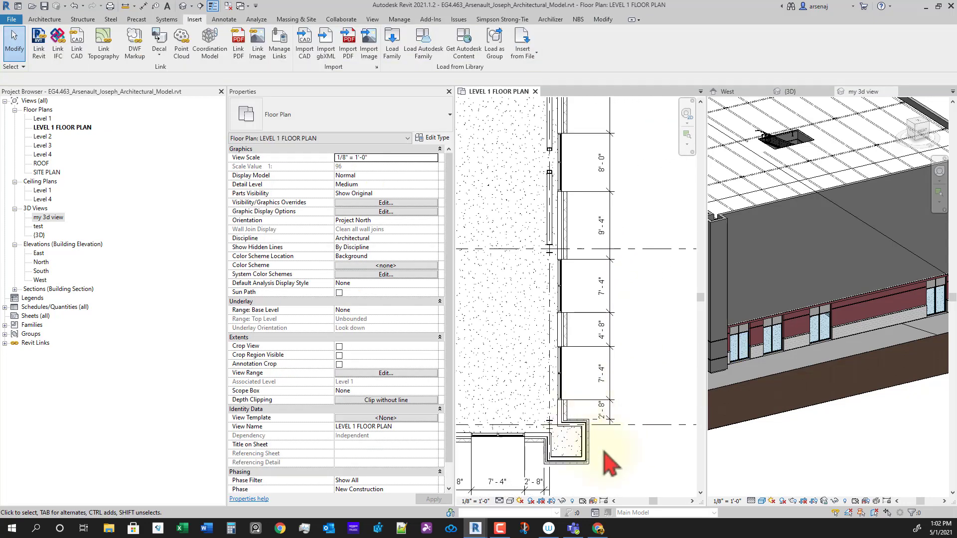
pyautogui.moveTo(659, 361); pyautogui.dragTo(654, 432, button='middle')
pyautogui.scroll(-1, 631, 385)
pyautogui.scroll(-2, 621, 321)
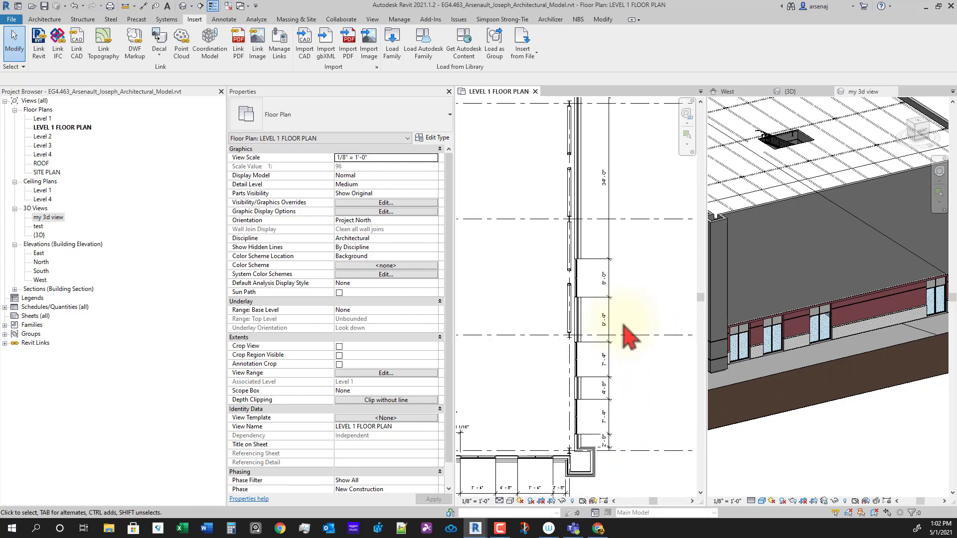
pyautogui.scroll(1, 603, 304)
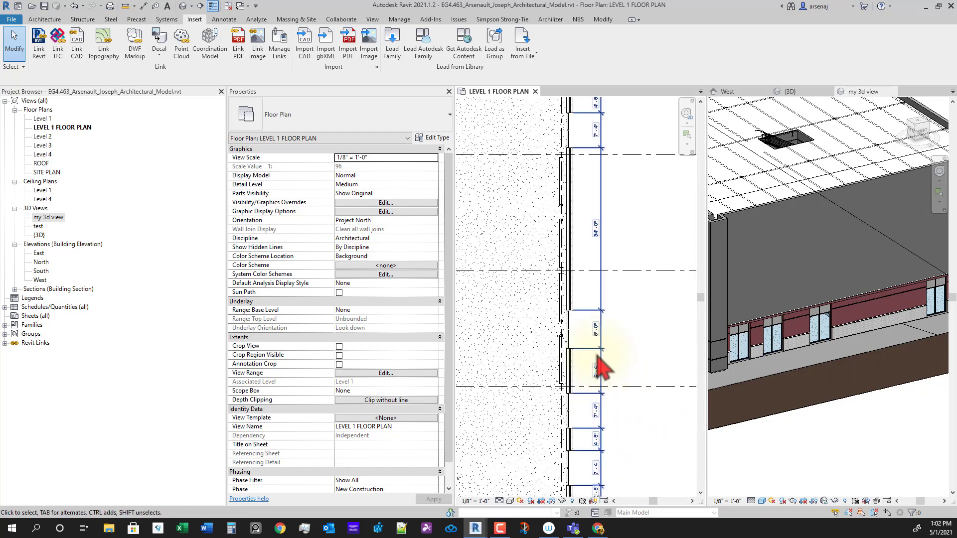
# Copy the 8'-0" side-wall storefront 24'-6" along the wall, past gridline C toward gridline B, in the floor plan.
pyautogui.click(560, 331)
pyautogui.moveTo(595, 340); pyautogui.dragTo(591, 368, button='middle')
pyautogui.press('Escape')
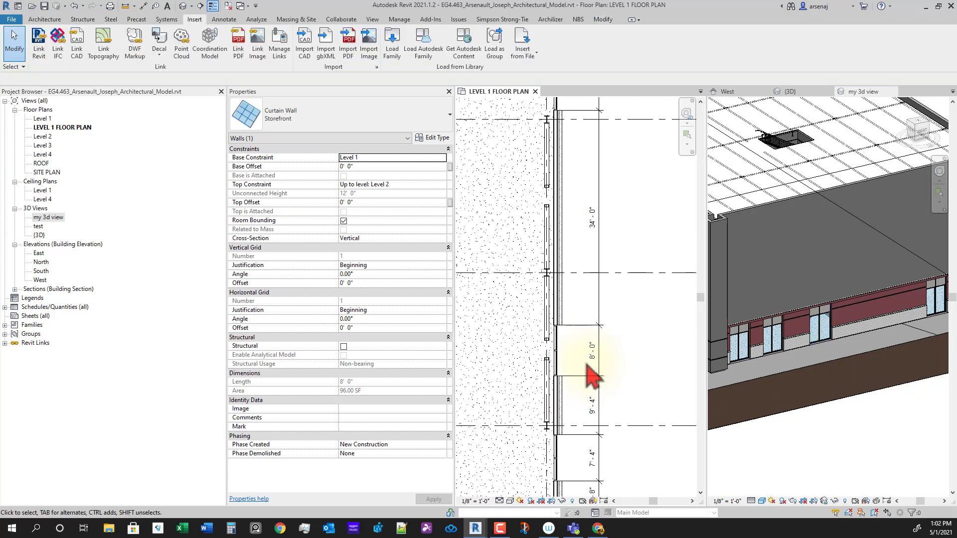
pyautogui.click(557, 357)
pyautogui.scroll(1, 573, 362)
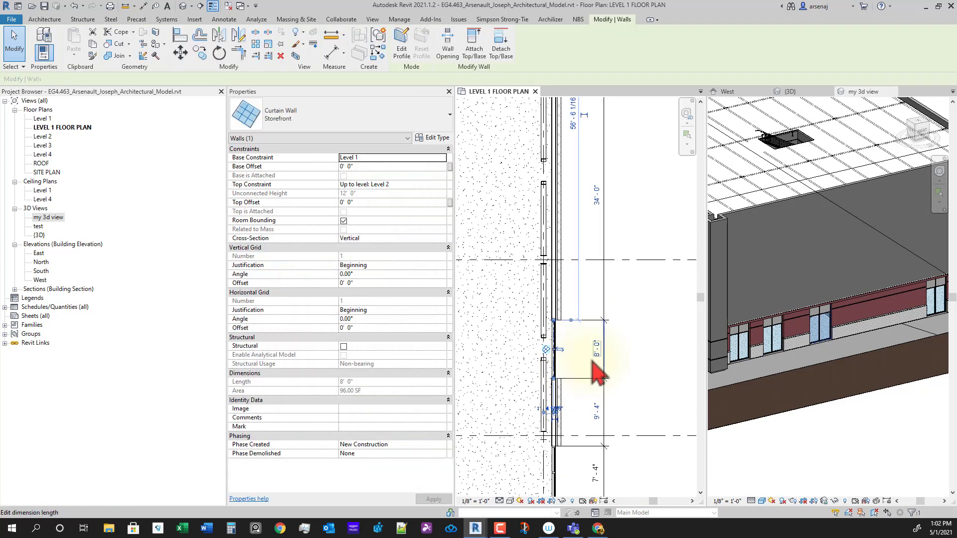
pyautogui.press('m')
pyautogui.press('v')
pyautogui.click(591, 353)
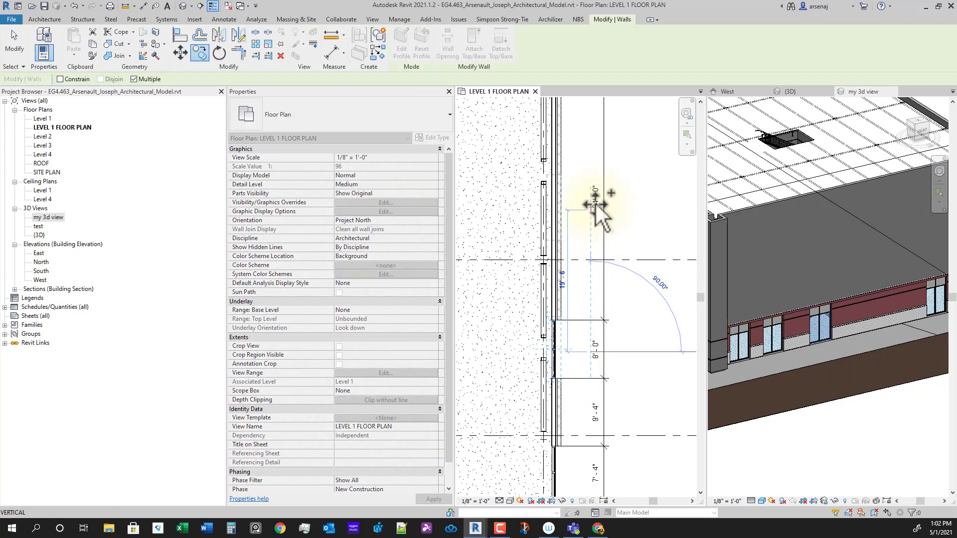
pyautogui.click(591, 174)
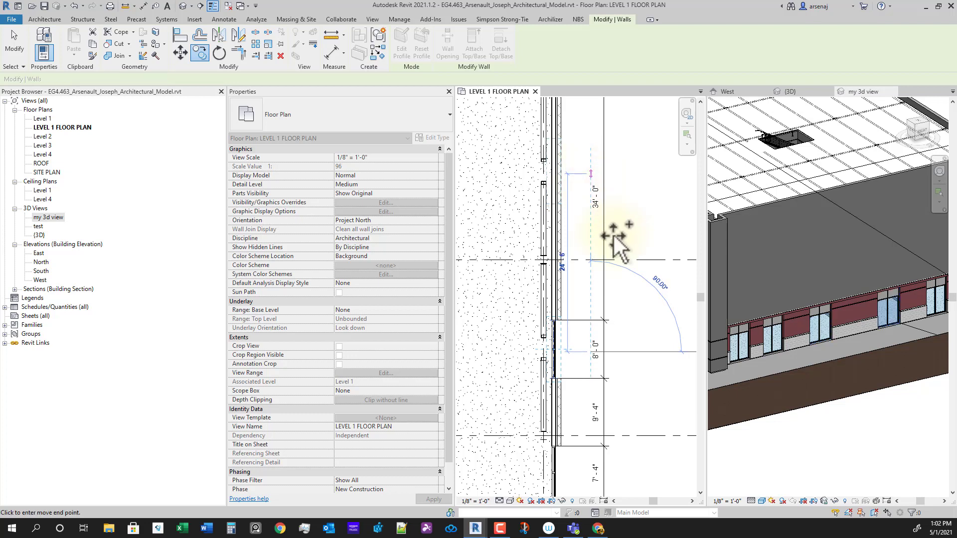
pyautogui.press('Escape')
pyautogui.press('Escape')
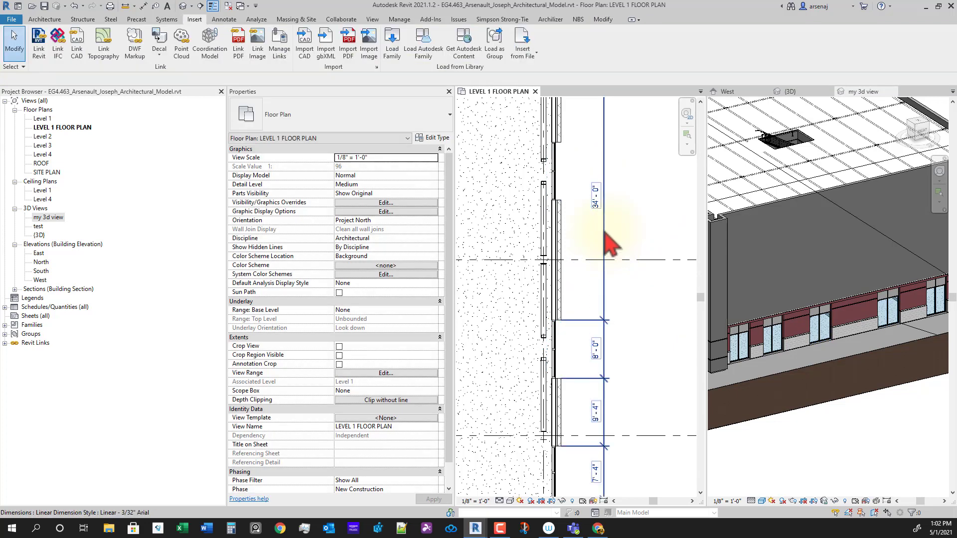
# Add witness lines at both ends of the newly copied storefront to the side-wall dimension string, splitting its 34'-0" segment.
pyautogui.click(605, 231)
pyautogui.scroll(-1, 625, 333)
pyautogui.moveTo(625, 332); pyautogui.dragTo(613, 405, button='middle')
pyautogui.click(519, 56)
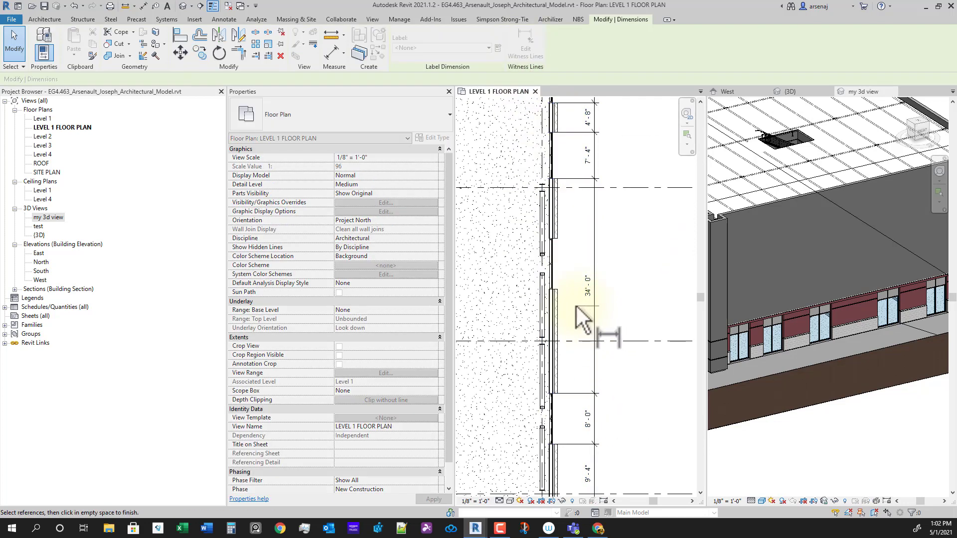
pyautogui.scroll(4, 536, 286)
pyautogui.click(530, 266)
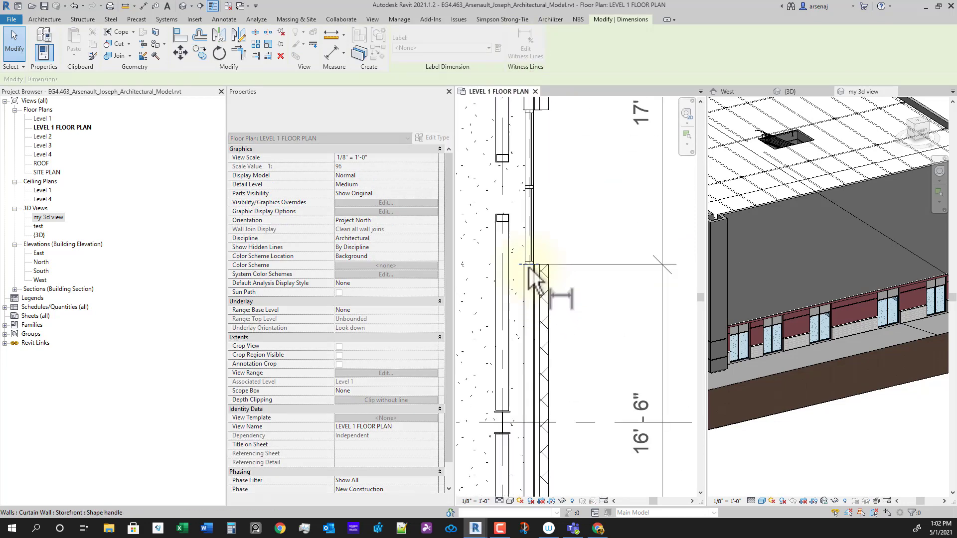
pyautogui.scroll(-2, 568, 305)
pyautogui.moveTo(600, 335); pyautogui.dragTo(589, 382, button='middle')
pyautogui.scroll(4, 544, 253)
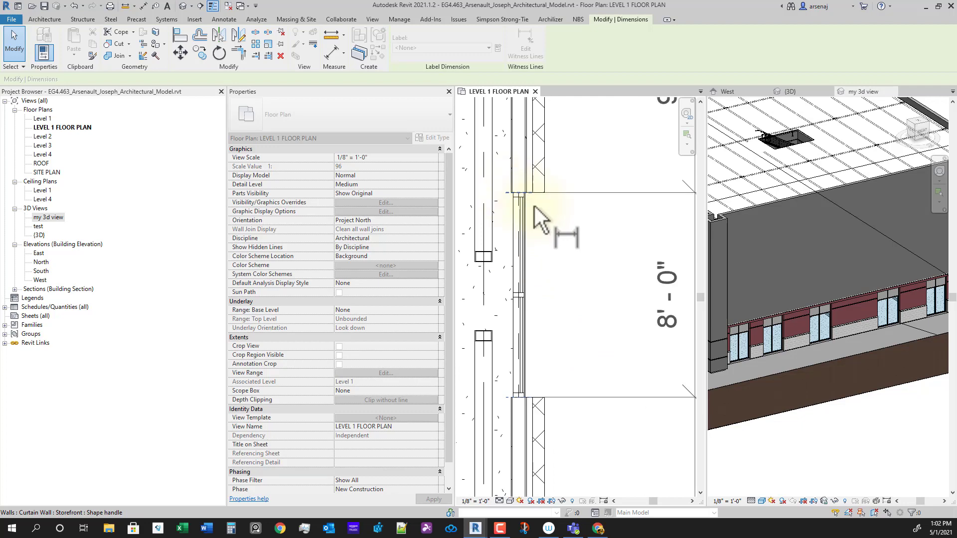
pyautogui.scroll(-4, 533, 205)
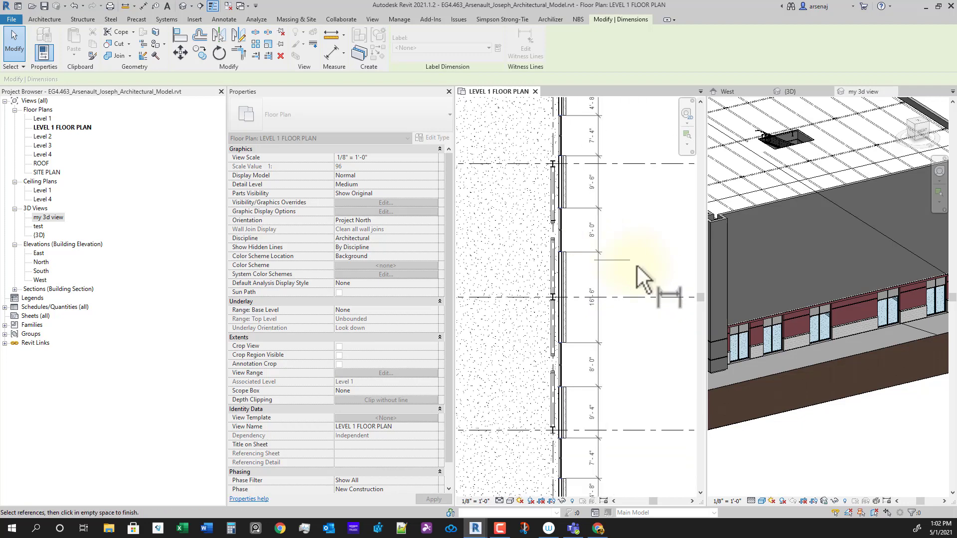
pyautogui.click(637, 269)
# Examine the completed dimension string and the storefront spacing along the whole side wall.
pyautogui.scroll(-1, 635, 335)
pyautogui.moveTo(665, 373)
pyautogui.mouseDown(button='middle')
pyautogui.moveTo(649, 382)
pyautogui.moveTo(661, 390)
pyautogui.mouseUp(button='middle')
pyautogui.click(641, 356)
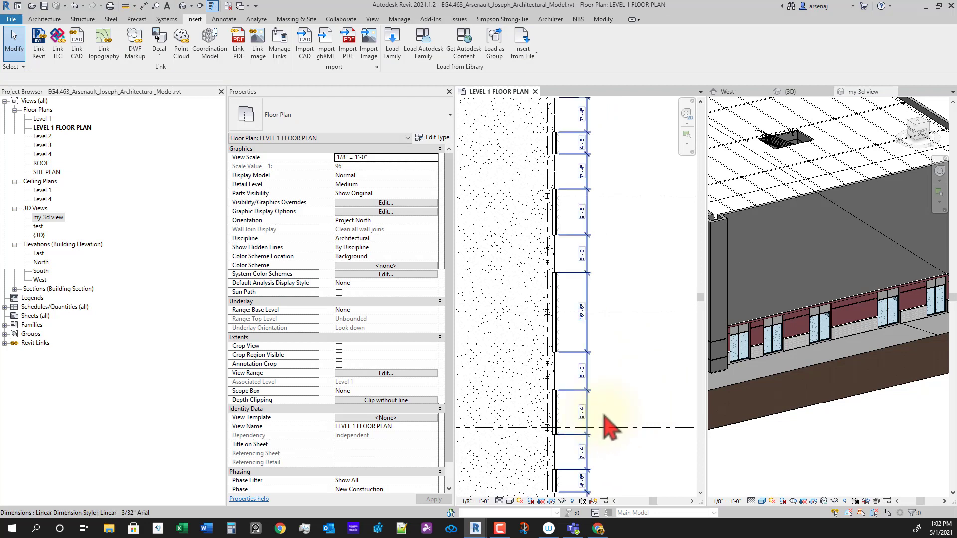
pyautogui.middleClick(643, 360)
pyautogui.scroll(2, 615, 252)
pyautogui.scroll(-2, 622, 268)
pyautogui.moveTo(662, 372); pyautogui.dragTo(636, 362, button='middle')
pyautogui.moveTo(639, 400); pyautogui.dragTo(632, 320, button='middle')
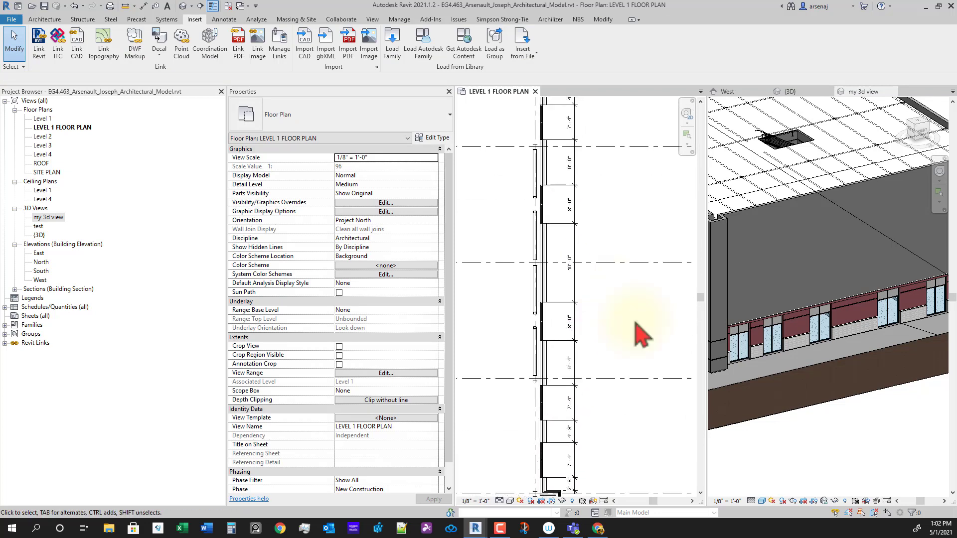
pyautogui.moveTo(623, 413); pyautogui.dragTo(624, 500, button='middle')
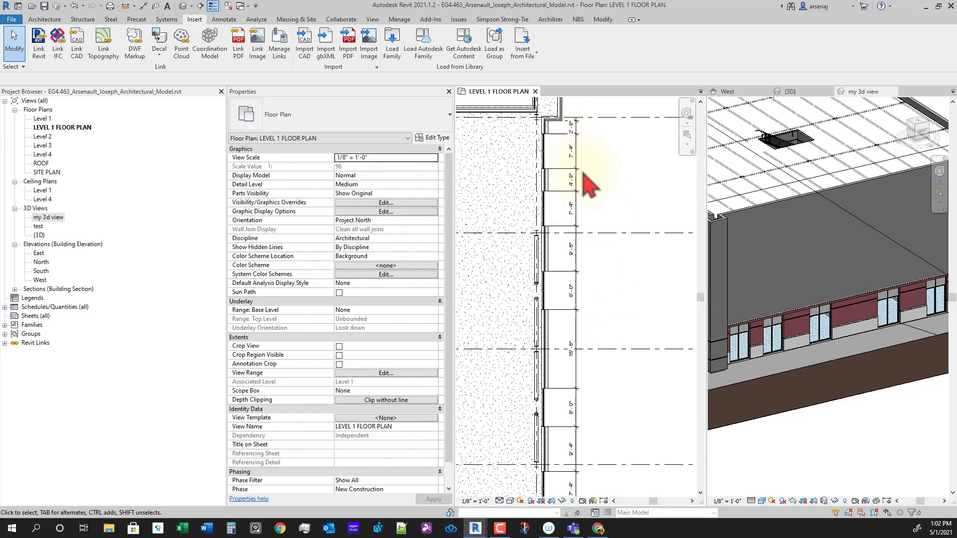
pyautogui.moveTo(625, 409); pyautogui.dragTo(614, 383, button='middle')
pyautogui.moveTo(606, 445)
pyautogui.mouseDown(button='middle')
pyautogui.moveTo(605, 381)
pyautogui.moveTo(603, 406)
pyautogui.mouseUp(button='middle')
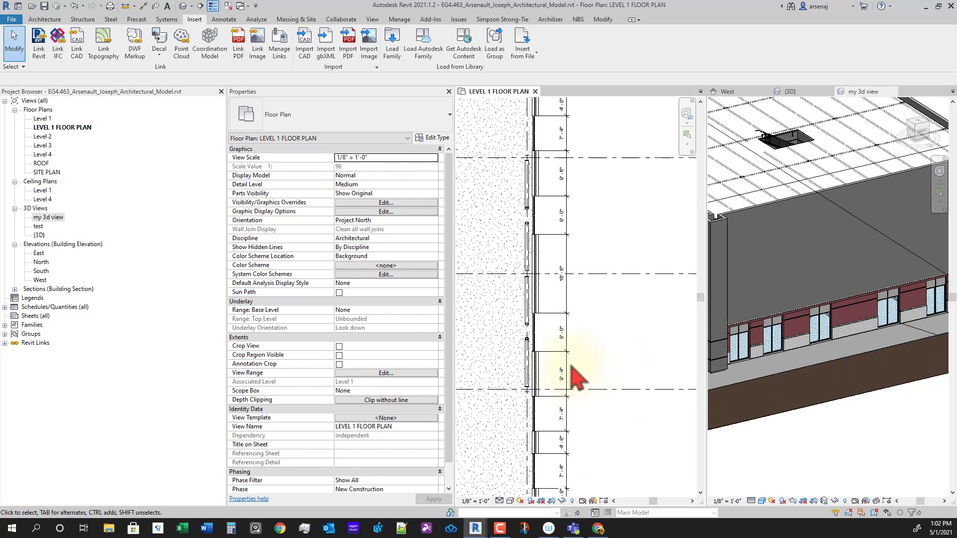
# Set the spacing between the newly copied storefront and the 7'-4" storefront near gridline B to 4'-0".
pyautogui.click(535, 217)
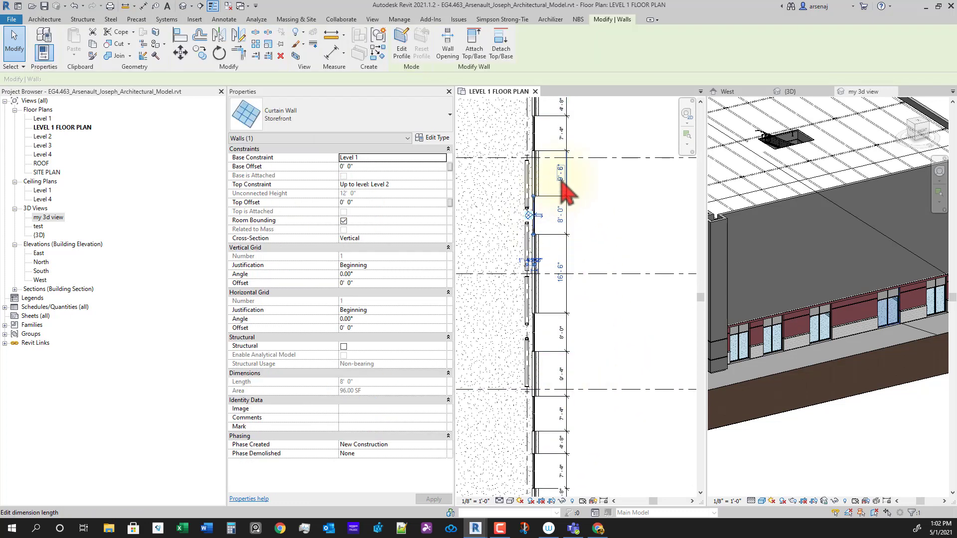
pyautogui.click(559, 173)
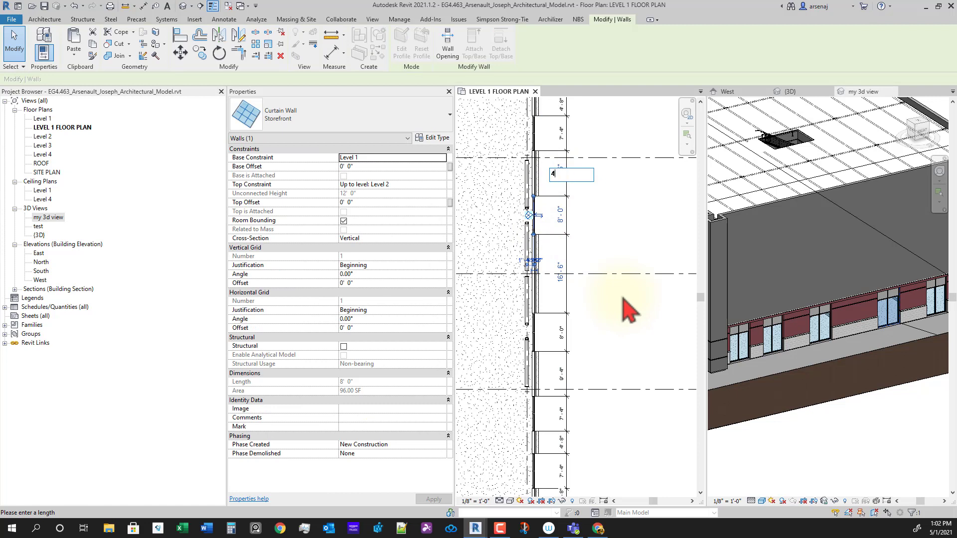
pyautogui.press('Return')
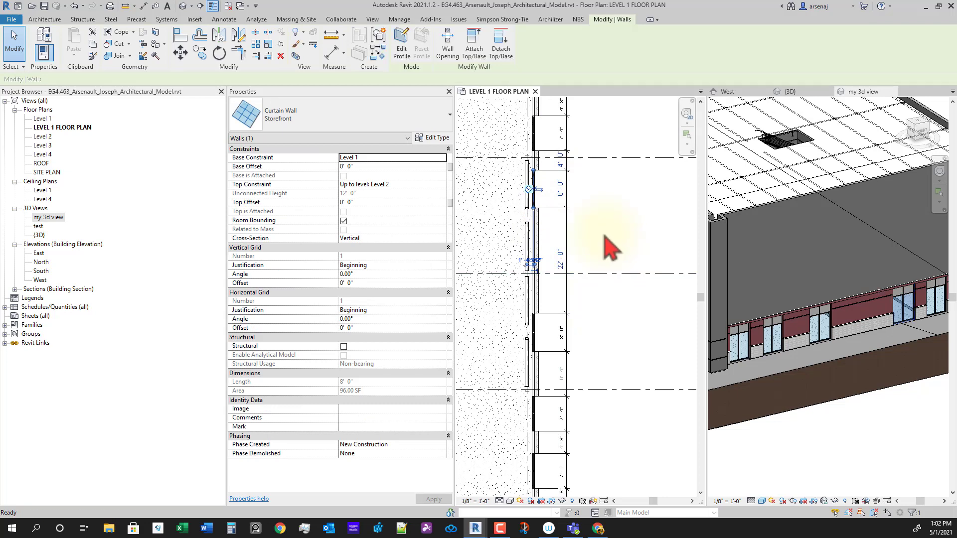
# Set the spacing between the copied side-wall storefront and the 7'-4" storefront near gridline B to 9'-4".
pyautogui.press('Escape')
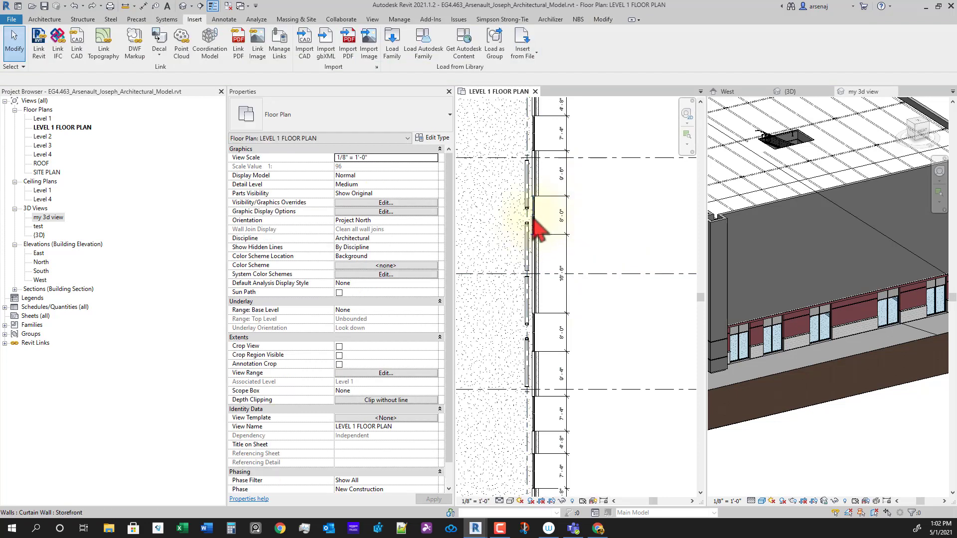
pyautogui.click(534, 219)
pyautogui.click(560, 174)
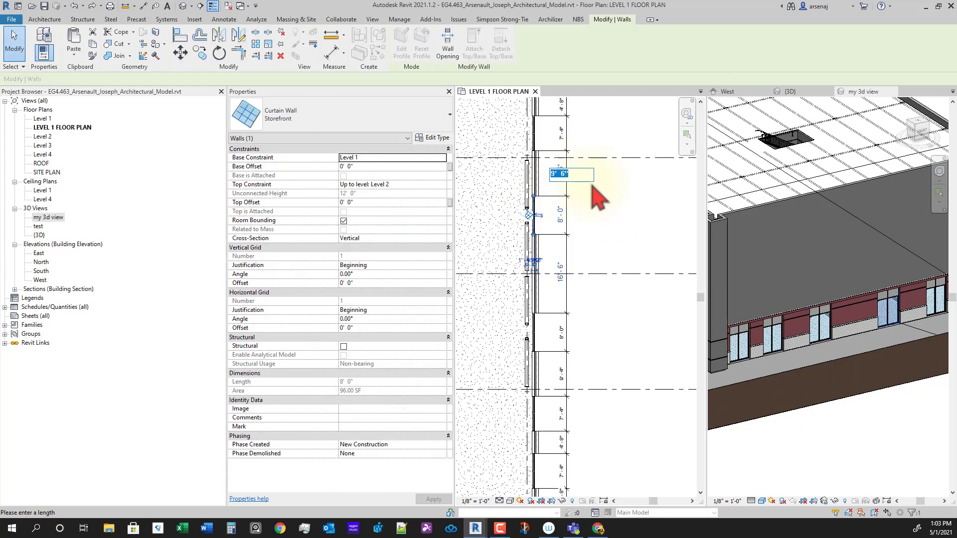
pyautogui.write('8 4')
pyautogui.press('Return')
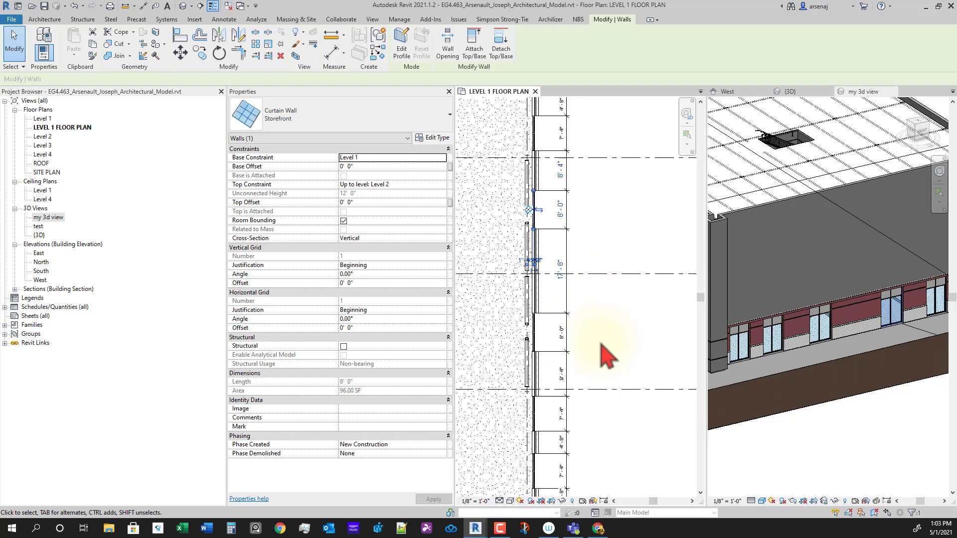
pyautogui.click(557, 169)
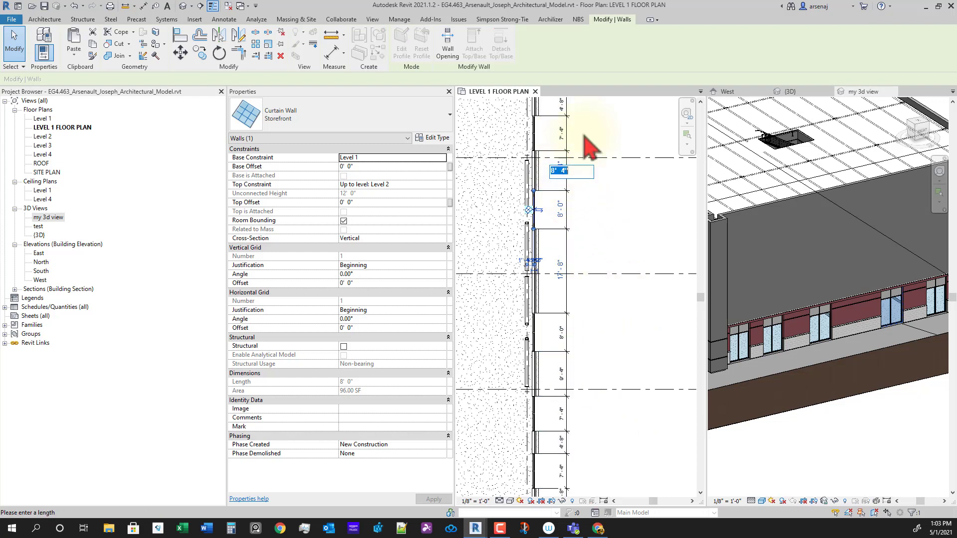
pyautogui.press('Return')
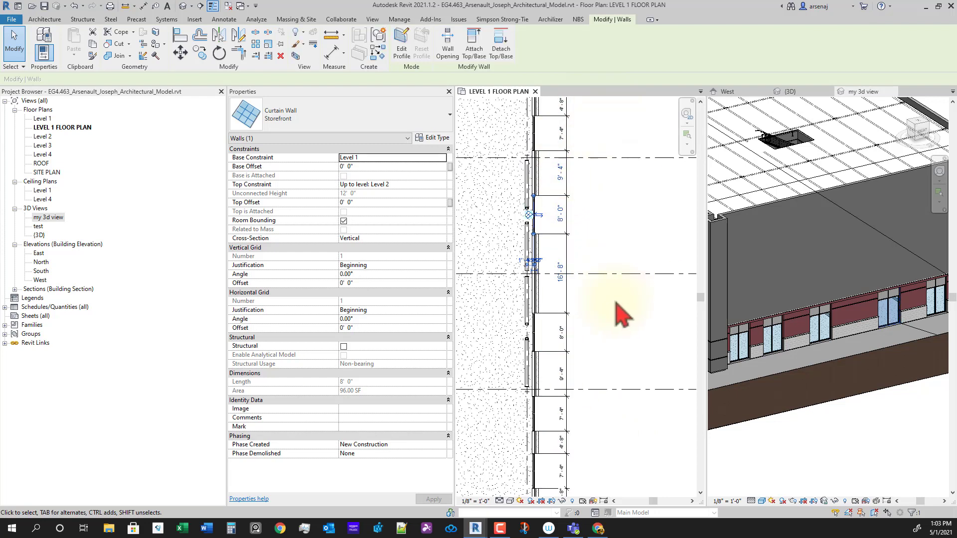
pyautogui.scroll(-1, 619, 428)
pyautogui.moveTo(617, 432); pyautogui.dragTo(616, 376, button='middle')
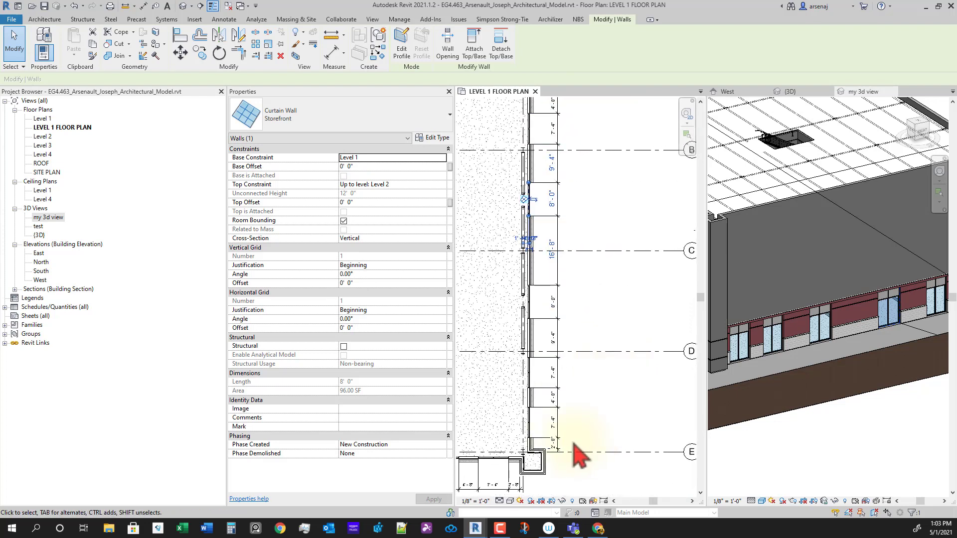
pyautogui.moveTo(573, 443); pyautogui.dragTo(572, 441, button='middle')
pyautogui.scroll(-1, 582, 438)
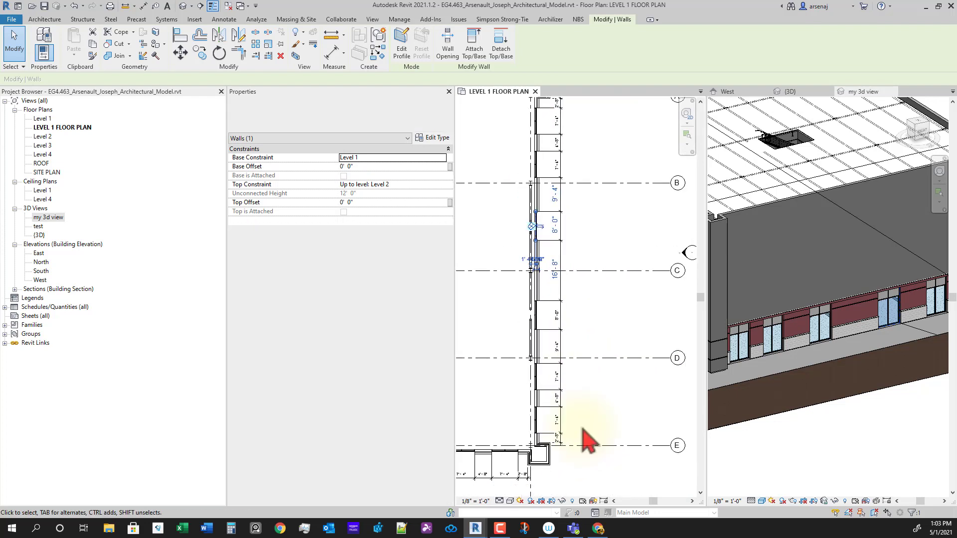
pyautogui.moveTo(604, 483); pyautogui.dragTo(581, 473, button='middle')
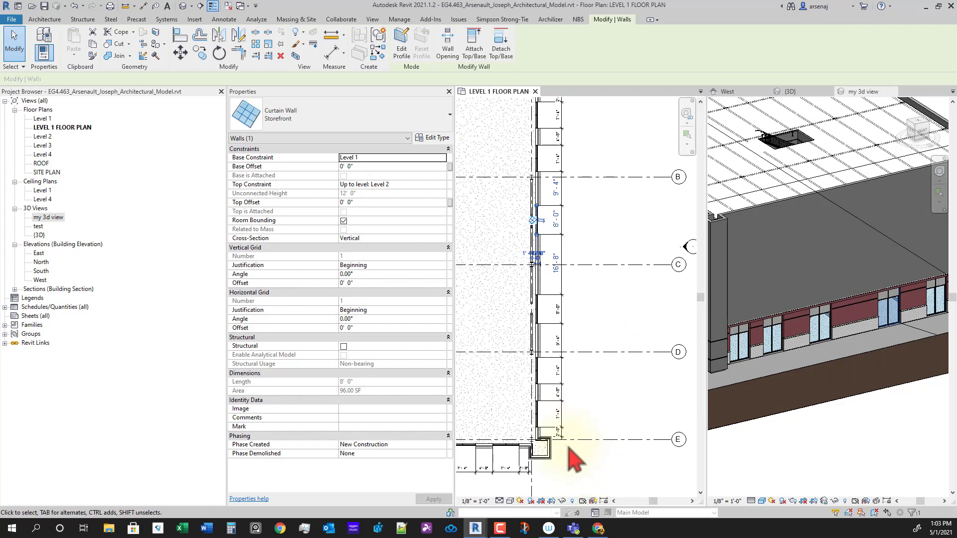
pyautogui.scroll(1, 598, 378)
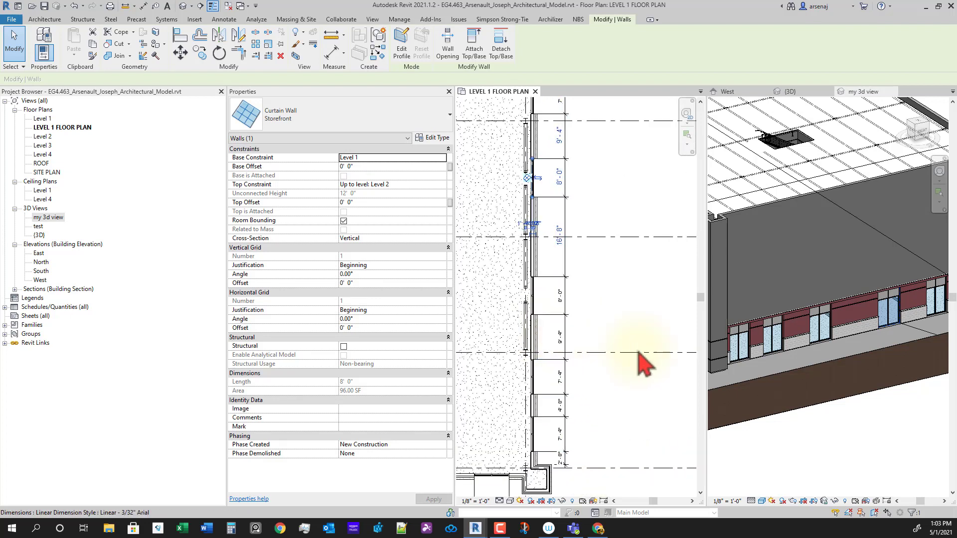
# Examine the side wall's storefront layout and the masonry between the openings in the 3D view.
pyautogui.moveTo(875, 398); pyautogui.dragTo(845, 388, button='middle')
pyautogui.scroll(-2, 842, 385)
pyautogui.click(842, 384)
pyautogui.scroll(3, 844, 369)
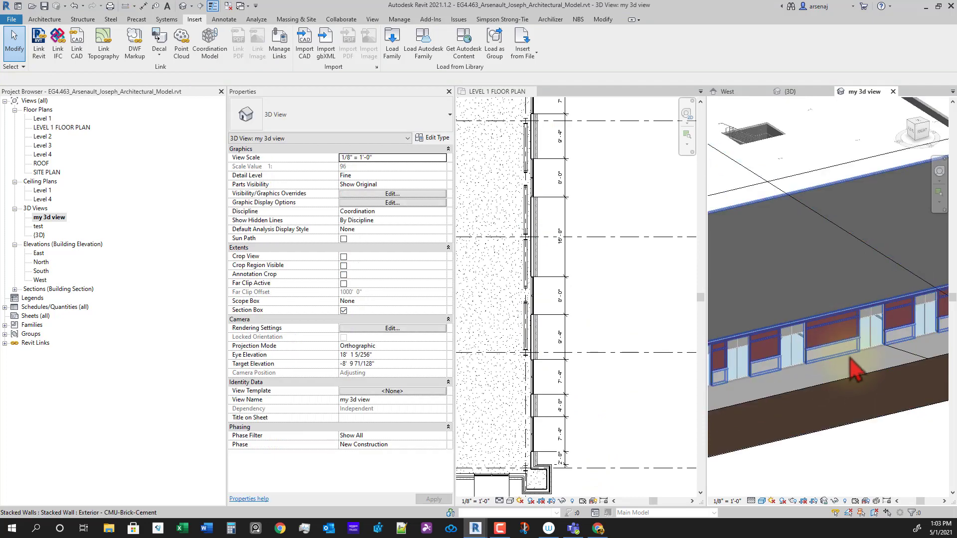
pyautogui.click(850, 352)
pyautogui.scroll(5, 847, 399)
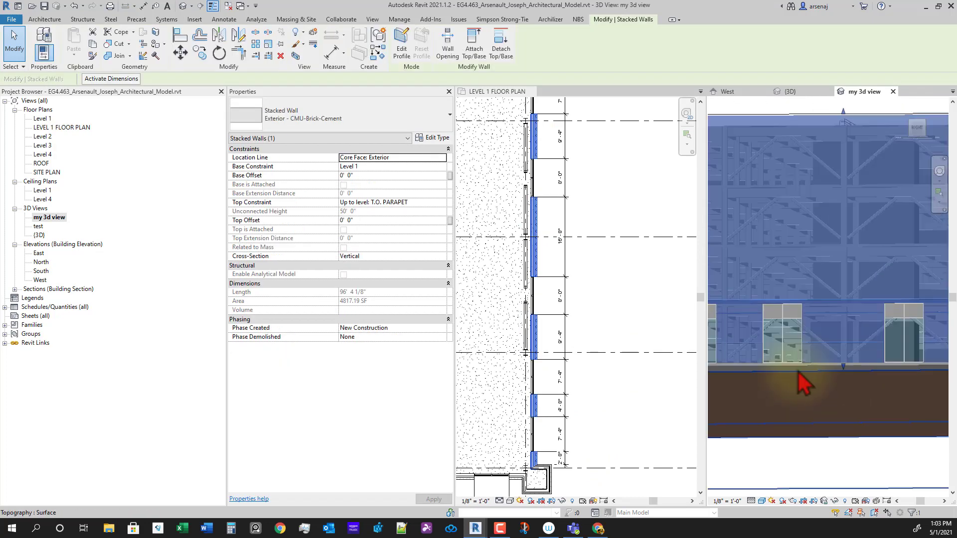
pyautogui.moveTo(799, 395); pyautogui.dragTo(837, 381, button='middle')
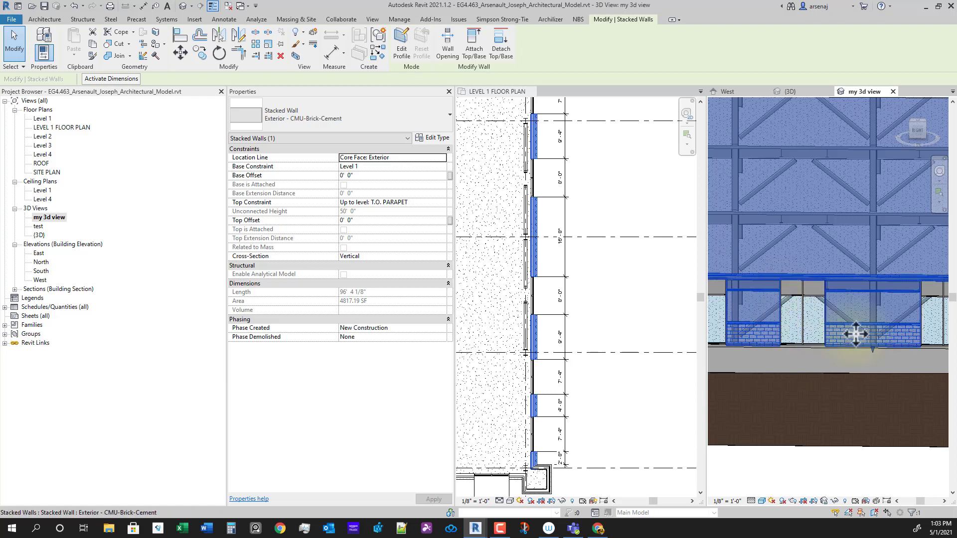
pyautogui.scroll(-3, 852, 389)
pyautogui.scroll(3, 877, 381)
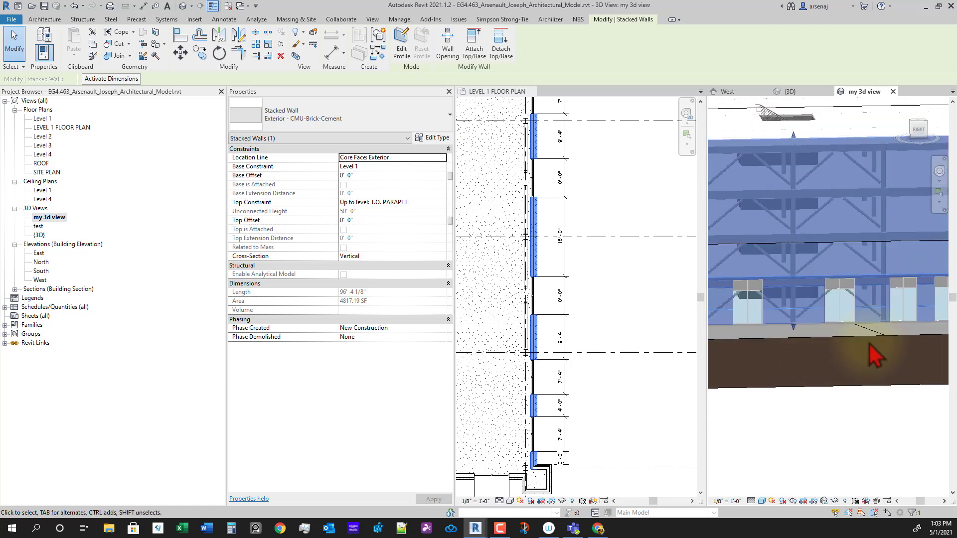
pyautogui.press('Escape')
# Open the South elevation from its elevation marker beside the side wall in the Level 1 floor plan.
pyautogui.click(637, 333)
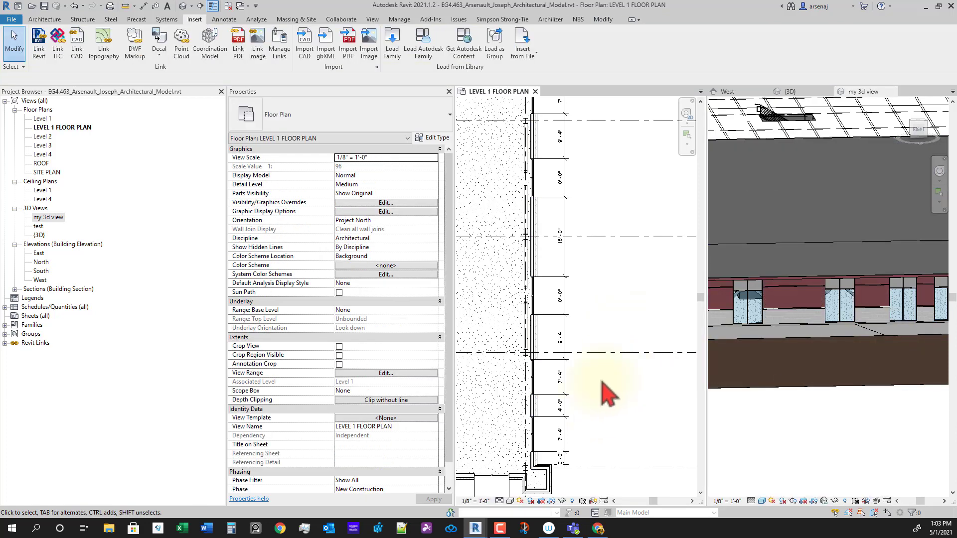
pyautogui.scroll(-4, 619, 295)
pyautogui.moveTo(616, 345); pyautogui.dragTo(594, 324, button='middle')
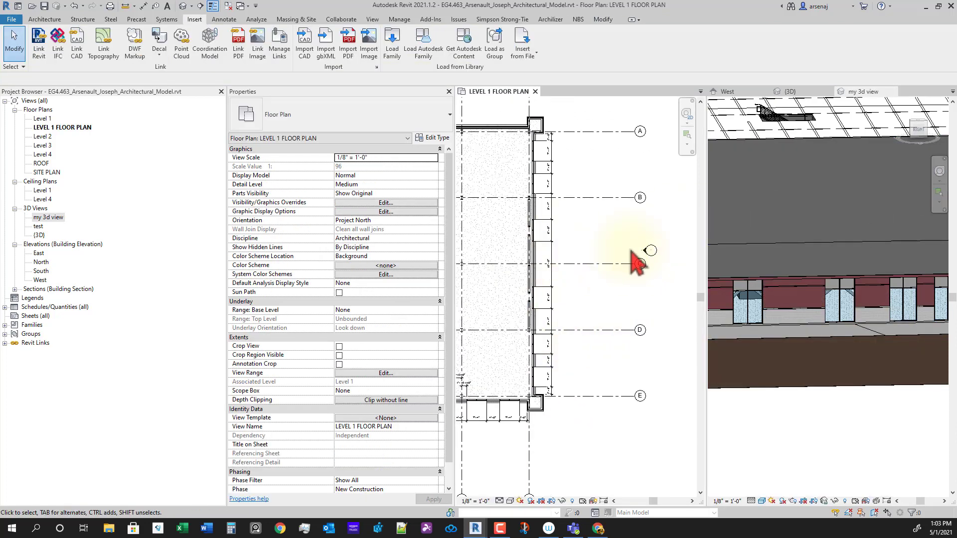
pyautogui.click(647, 256)
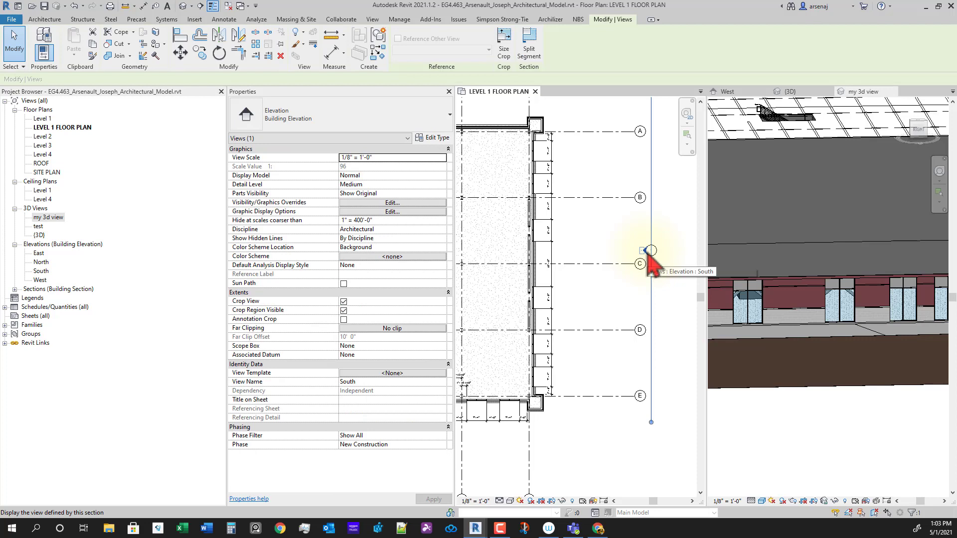
pyautogui.doubleClick(649, 259)
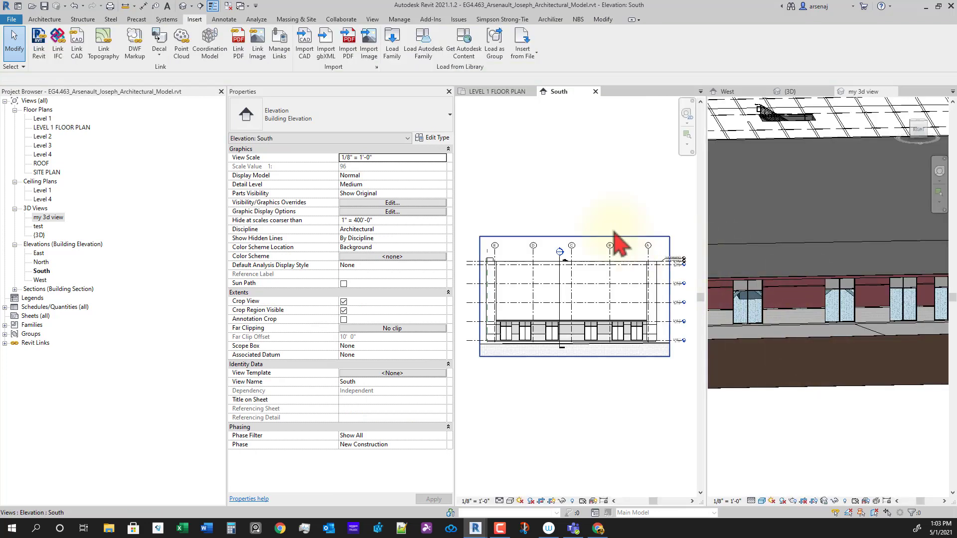
pyautogui.moveTo(670, 403); pyautogui.dragTo(667, 406, button='middle')
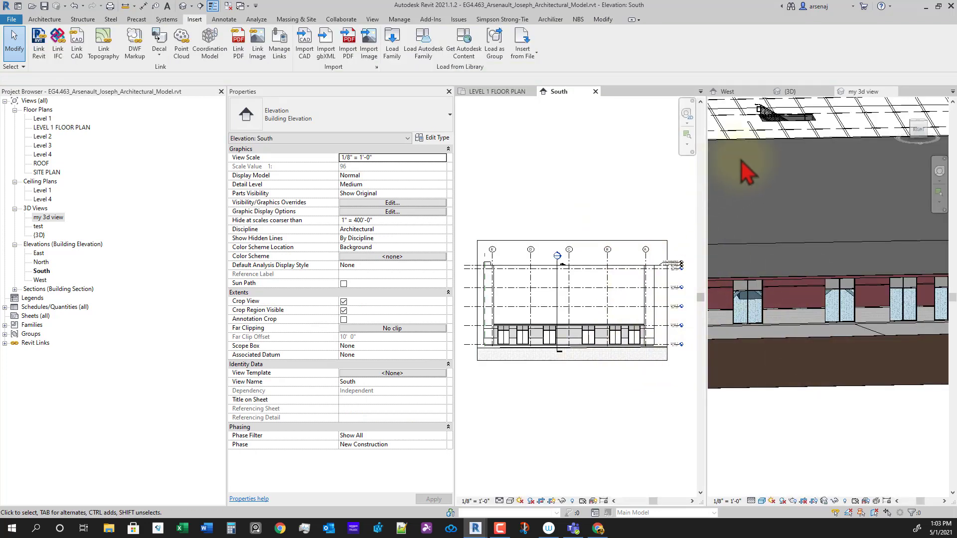
# Close the my 3d view, West and {3D} views so that the South elevation fills the drawing area.
pyautogui.moveTo(860, 94); pyautogui.dragTo(794, 94)
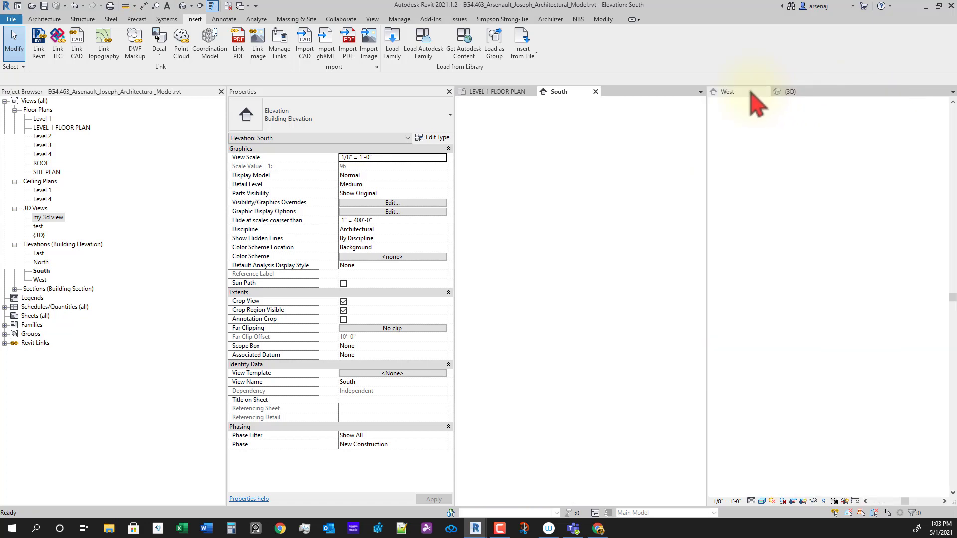
pyautogui.click(765, 92)
pyautogui.click(765, 92)
# Examine how the brick and block coursing meets the storefront openings near gridline E in the South elevation.
pyautogui.moveTo(619, 386); pyautogui.dragTo(684, 387, button='middle')
pyautogui.scroll(4, 554, 339)
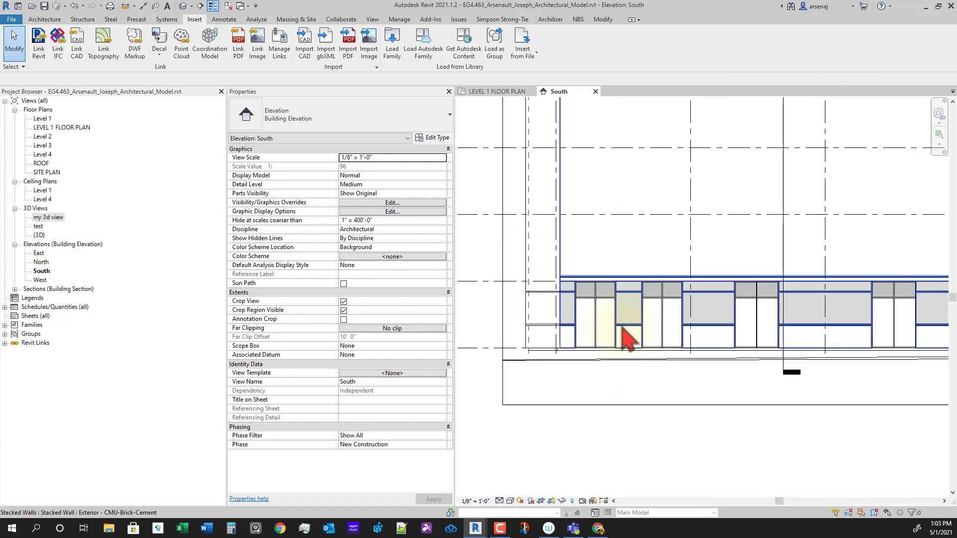
pyautogui.moveTo(627, 339); pyautogui.dragTo(570, 357, button='middle')
pyautogui.scroll(5, 668, 352)
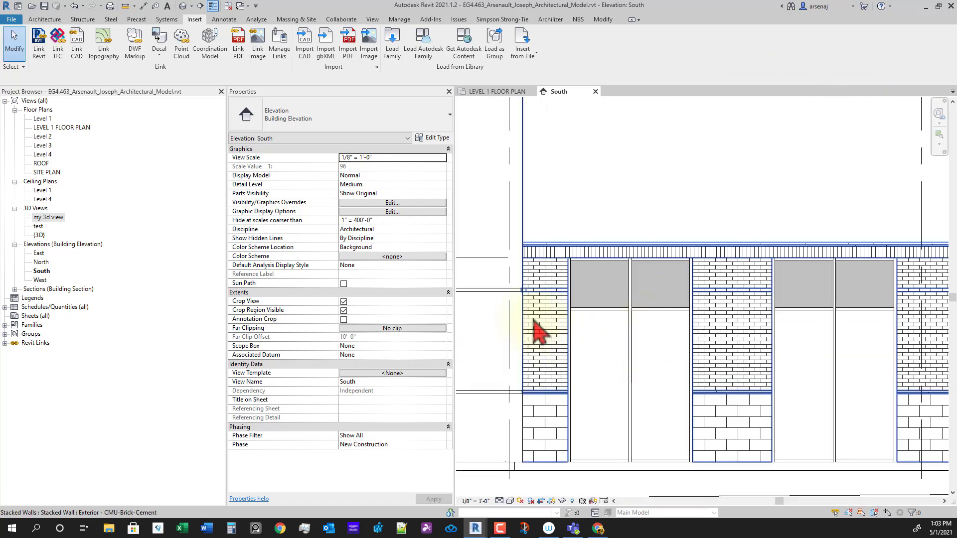
pyautogui.scroll(2, 539, 322)
pyautogui.moveTo(667, 454); pyautogui.dragTo(676, 329, button='middle')
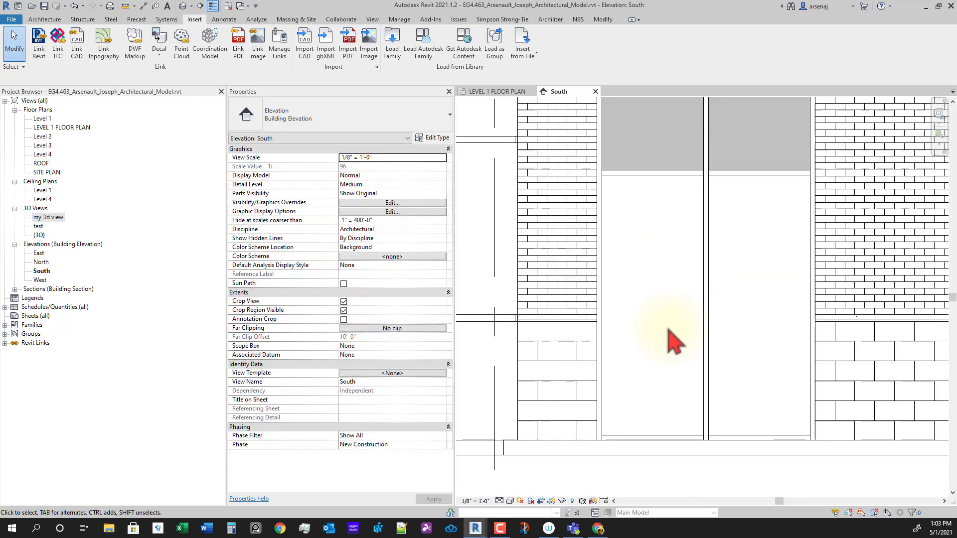
pyautogui.moveTo(681, 203); pyautogui.dragTo(670, 273, button='middle')
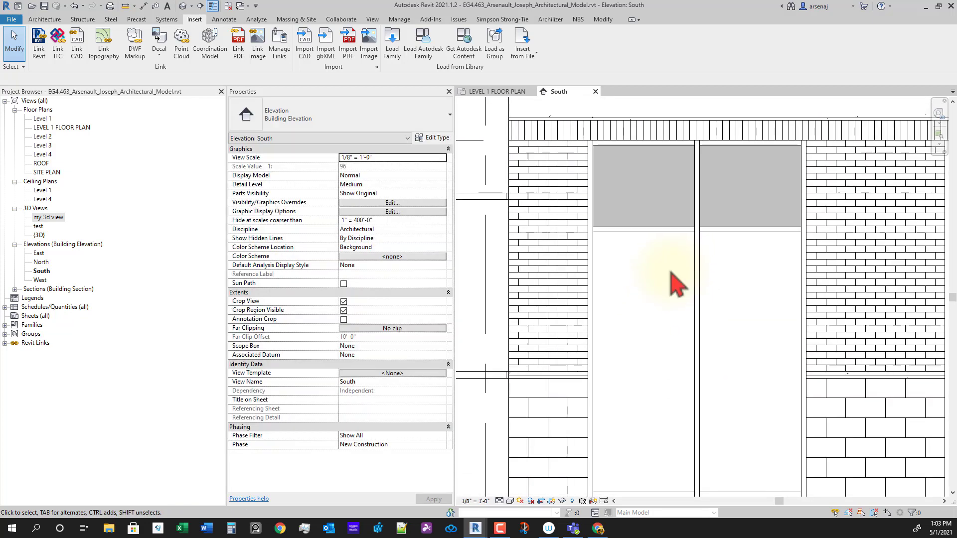
pyautogui.scroll(-1, 675, 298)
pyautogui.moveTo(775, 402); pyautogui.dragTo(626, 374, button='middle')
pyautogui.scroll(-1, 657, 381)
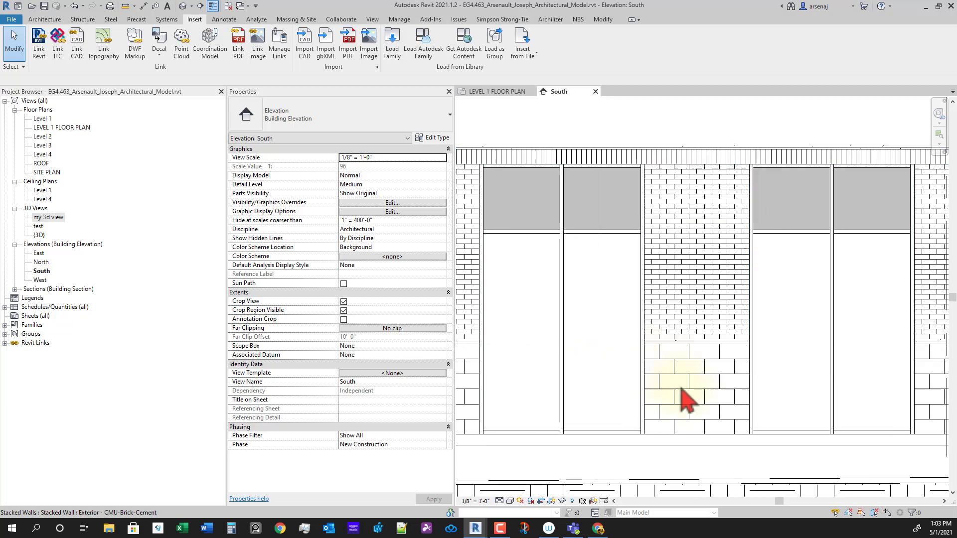
pyautogui.scroll(1, 684, 388)
pyautogui.press('i')
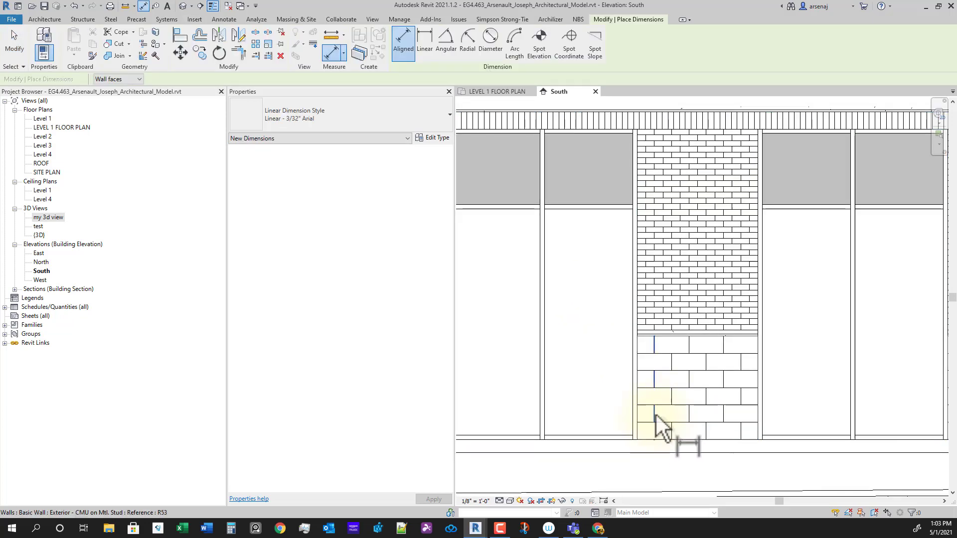
pyautogui.click(655, 416)
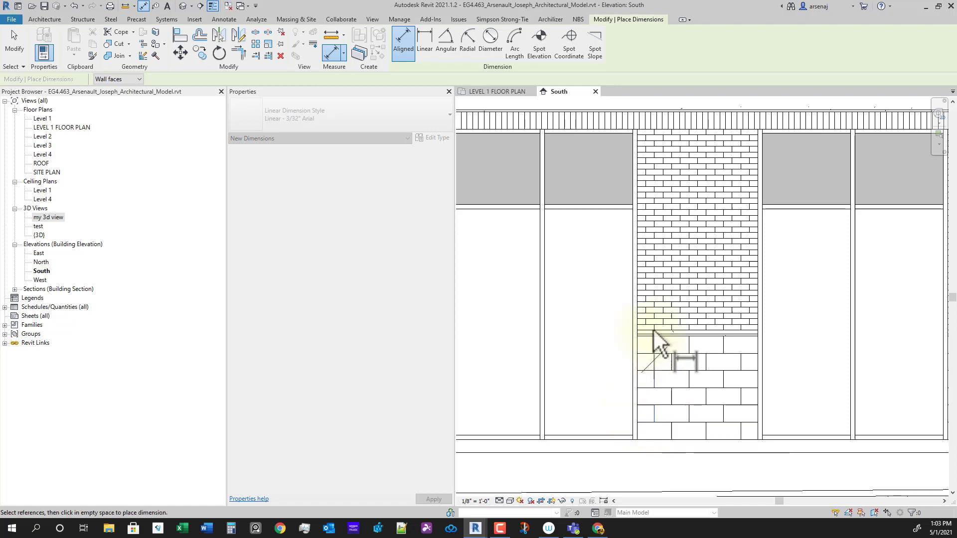
pyautogui.press('Escape')
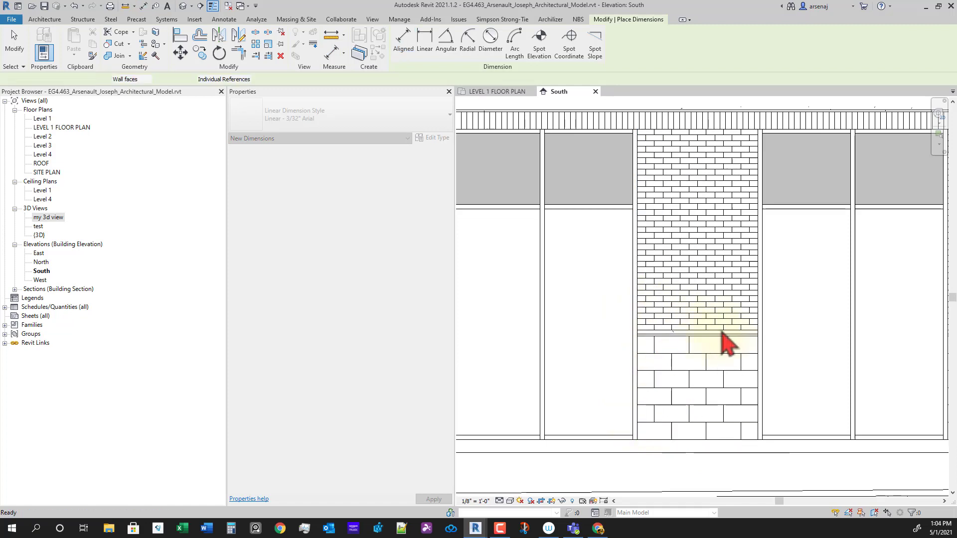
# Examine the brick and block coursing between the remaining storefronts from gridline D to gridline A, then the whole South elevation.
pyautogui.scroll(-1, 747, 347)
pyautogui.moveTo(841, 389); pyautogui.dragTo(717, 365, button='middle')
pyautogui.moveTo(858, 329); pyautogui.dragTo(723, 323, button='middle')
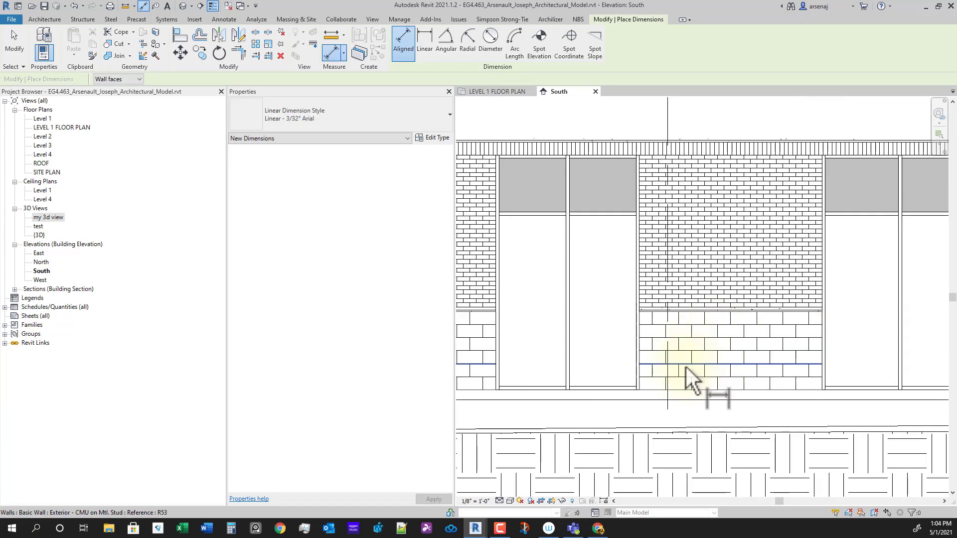
pyautogui.moveTo(744, 432); pyautogui.dragTo(642, 422, button='middle')
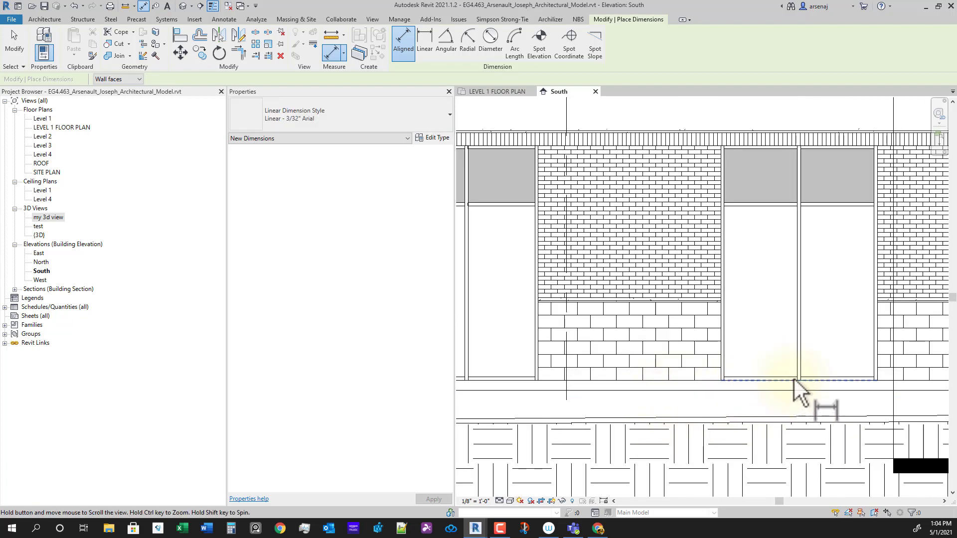
pyautogui.moveTo(783, 389)
pyautogui.mouseDown(button='middle')
pyautogui.moveTo(750, 390)
pyautogui.moveTo(737, 374)
pyautogui.mouseUp(button='middle')
pyautogui.scroll(-1, 738, 374)
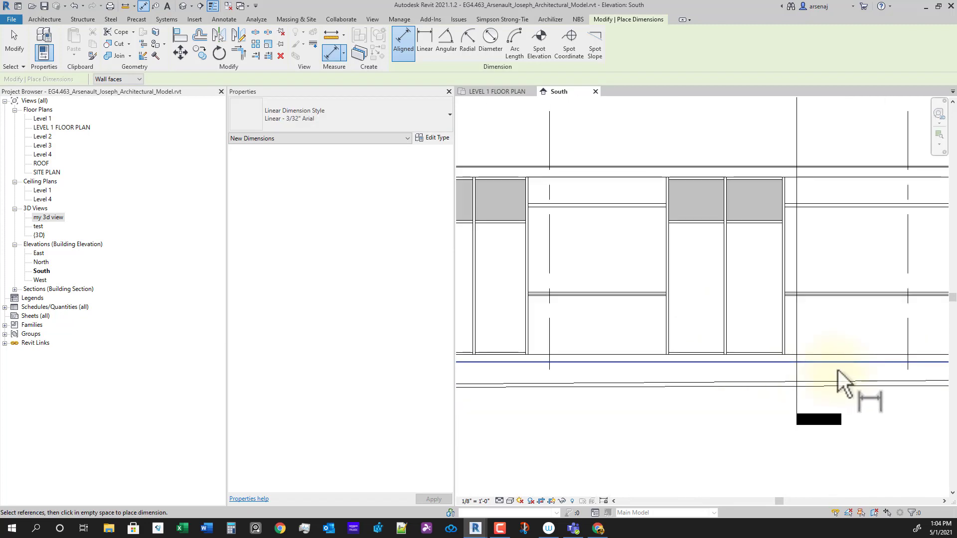
pyautogui.moveTo(844, 386); pyautogui.dragTo(745, 388, button='middle')
pyautogui.moveTo(828, 442); pyautogui.dragTo(723, 452, button='middle')
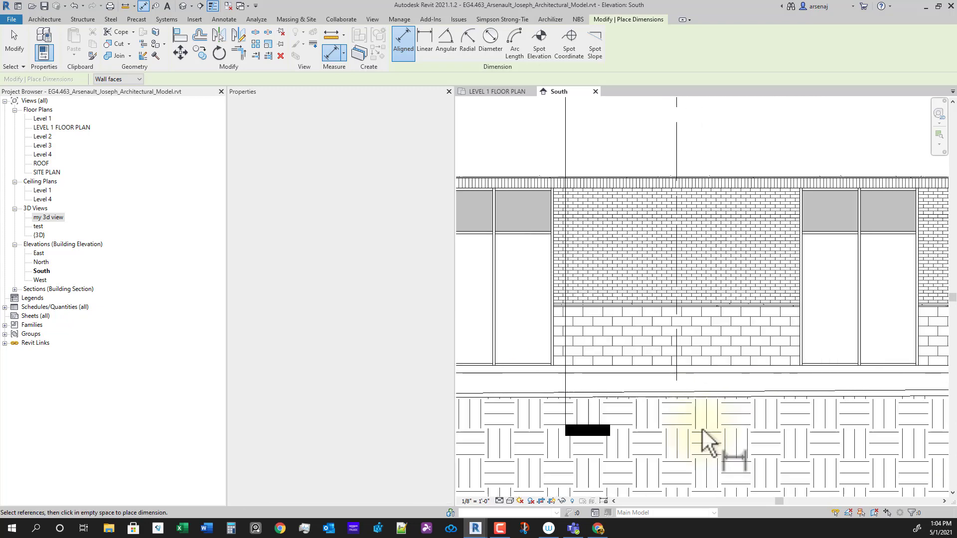
pyautogui.press('Escape')
pyautogui.press('Escape')
pyautogui.scroll(-1, 737, 412)
pyautogui.moveTo(806, 417); pyautogui.dragTo(747, 426, button='middle')
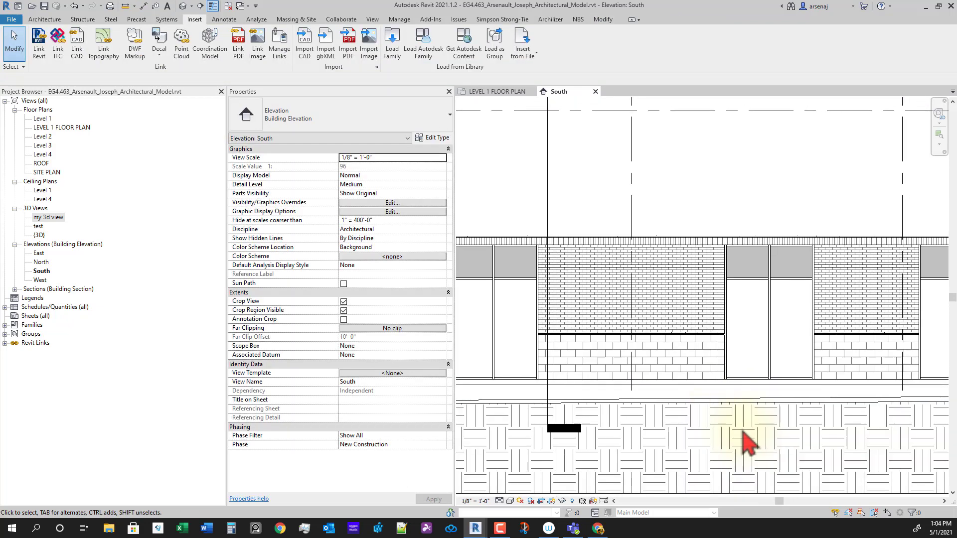
pyautogui.scroll(2, 858, 433)
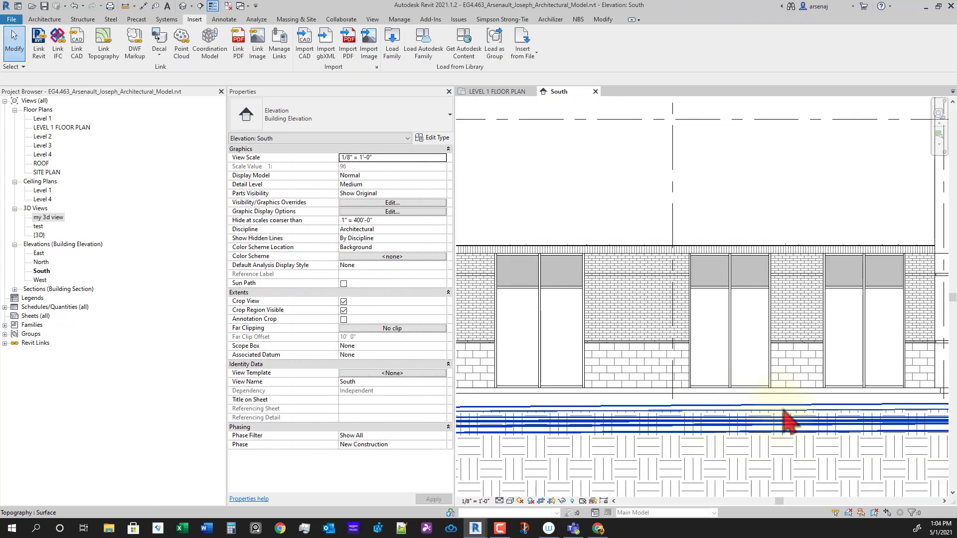
pyautogui.scroll(-5, 833, 438)
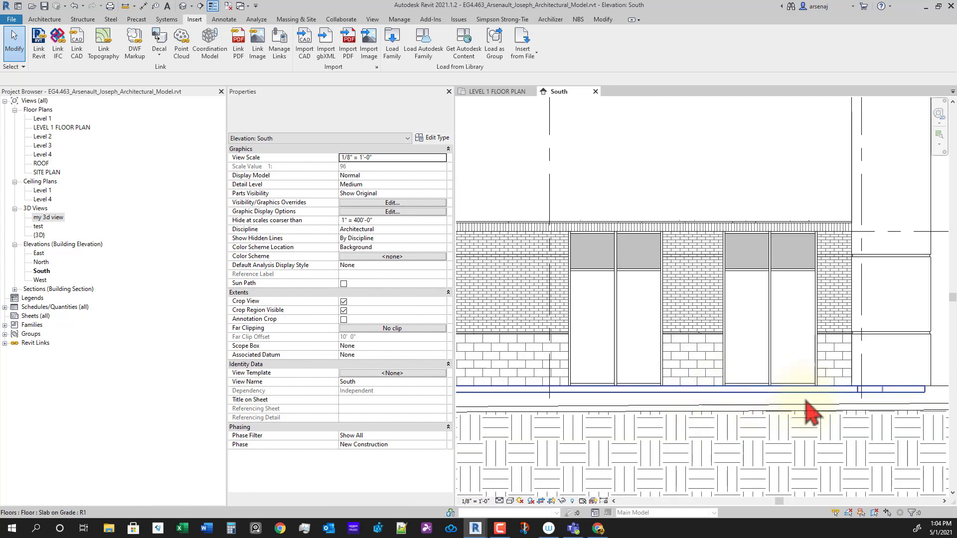
pyautogui.scroll(-1, 717, 426)
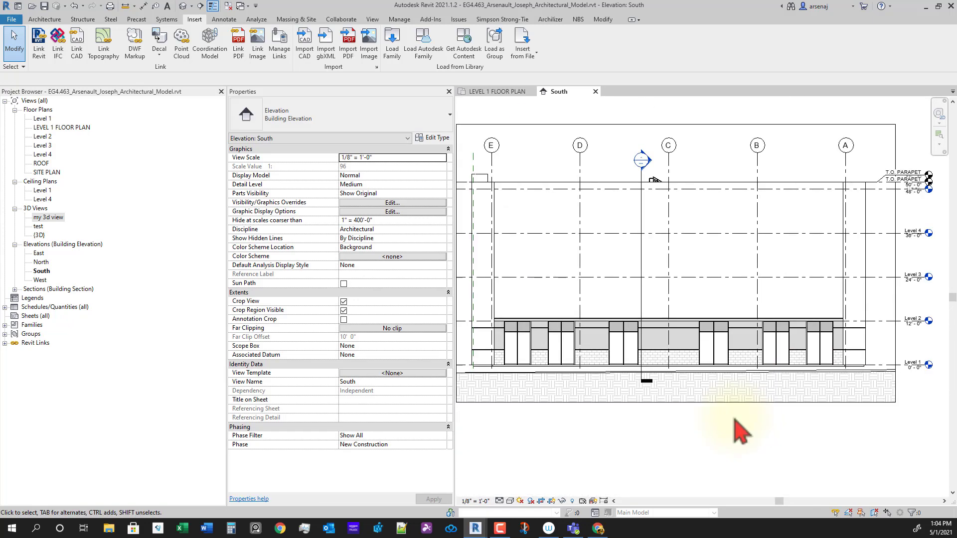
# Close the South elevation view to return to the Level 1 floor plan.
pyautogui.scroll(3, 732, 404)
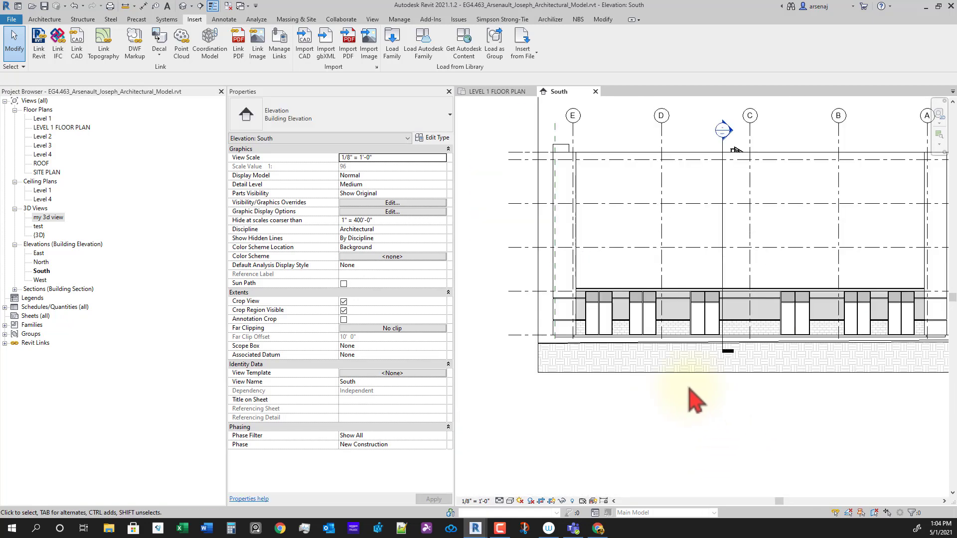
pyautogui.moveTo(708, 367); pyautogui.dragTo(668, 425, button='middle')
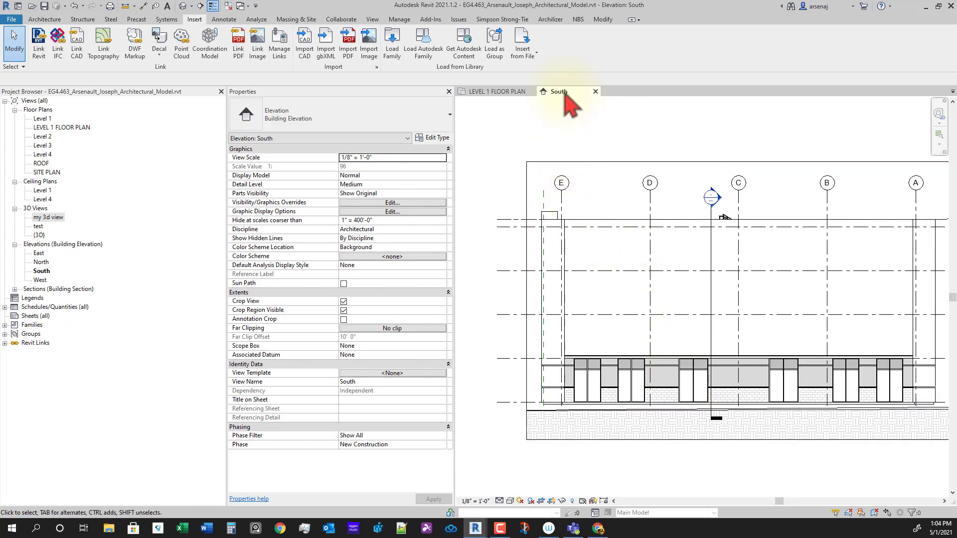
pyautogui.click(595, 91)
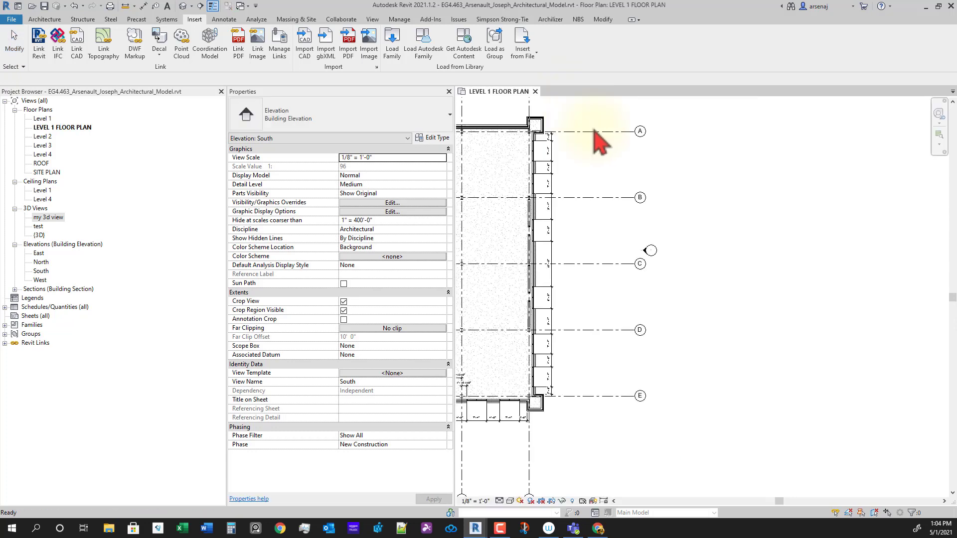
# Window-select the four storefronts along the front wall between gridlines 6 and 9 in the Level 1 floor plan.
pyautogui.scroll(-5, 707, 273)
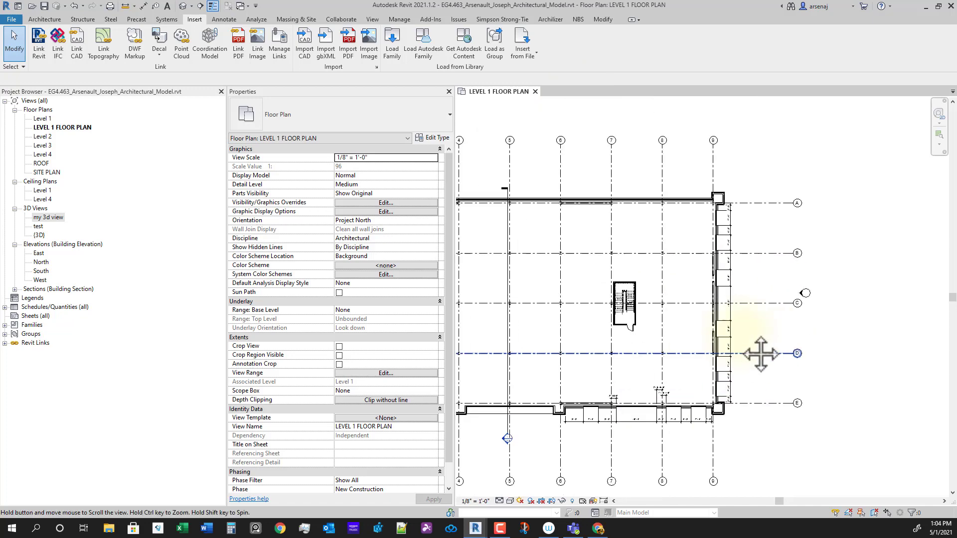
pyautogui.scroll(6, 635, 399)
pyautogui.scroll(1, 571, 372)
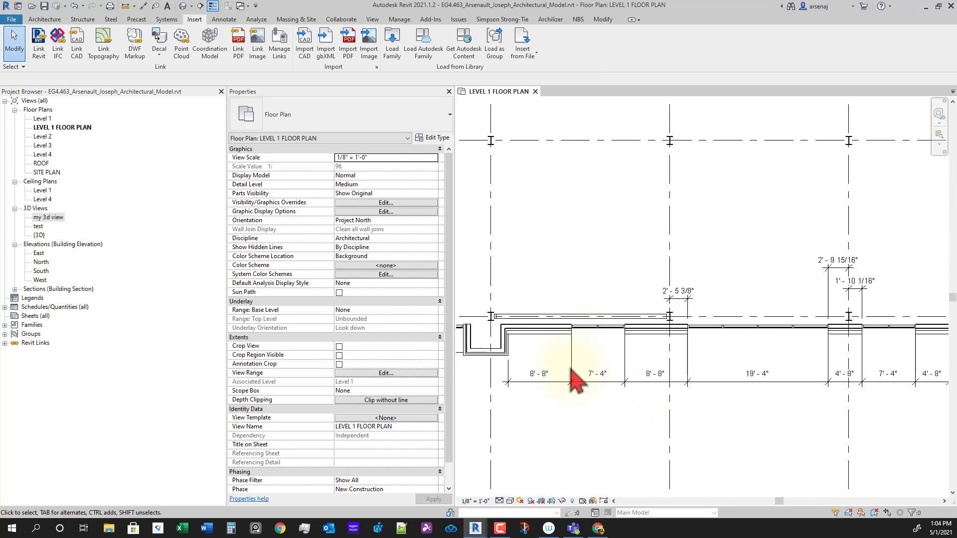
pyautogui.moveTo(554, 358); pyautogui.dragTo(630, 286)
pyautogui.moveTo(689, 313); pyautogui.dragTo(689, 314)
pyautogui.moveTo(689, 314); pyautogui.dragTo(573, 363, button='middle')
pyautogui.moveTo(552, 358); pyautogui.dragTo(889, 294)
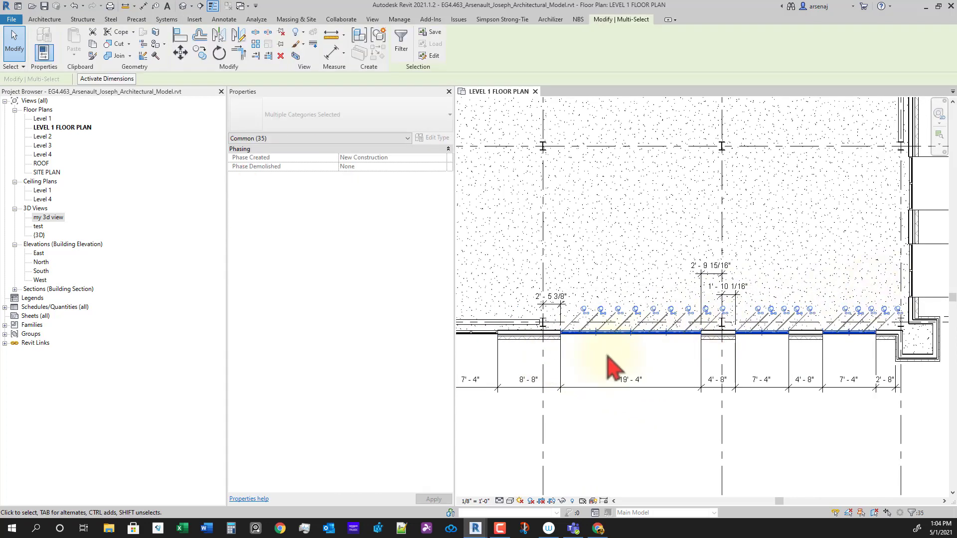
pyautogui.scroll(-2, 749, 356)
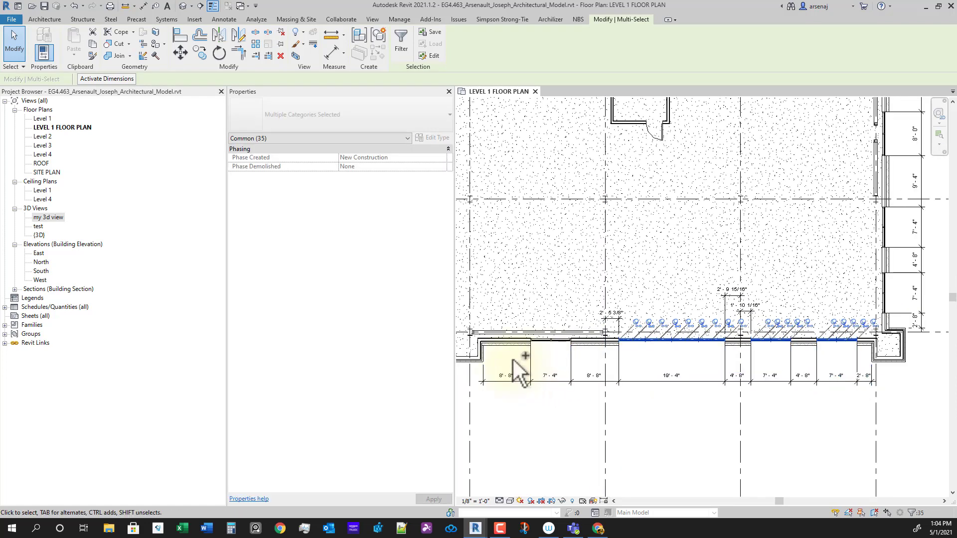
pyautogui.moveTo(512, 359); pyautogui.dragTo(598, 325)
# Add all the storefronts along the side wall from gridline A to gridline E to the selection.
pyautogui.moveTo(598, 324); pyautogui.dragTo(712, 179, button='middle')
pyautogui.scroll(1, 713, 180)
pyautogui.scroll(4, 727, 363)
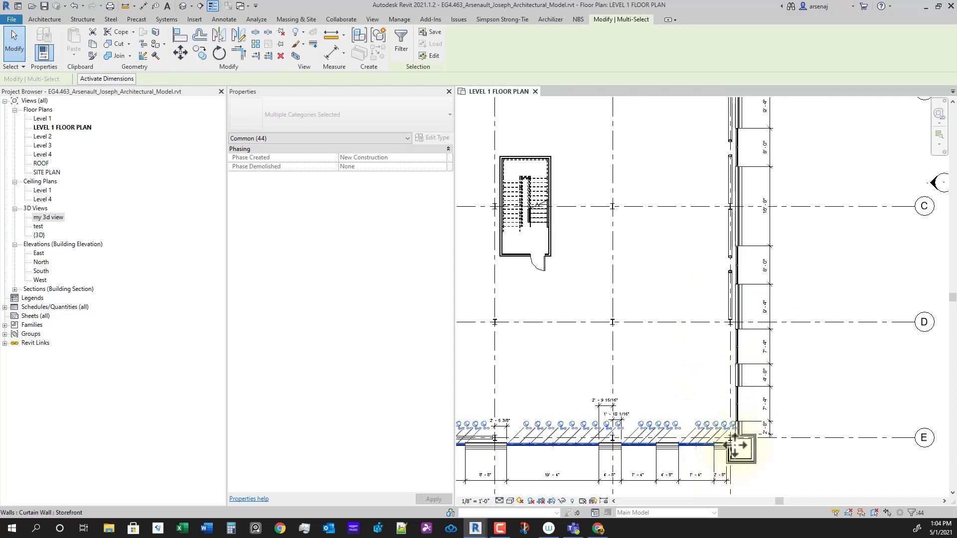
pyautogui.scroll(-4, 713, 312)
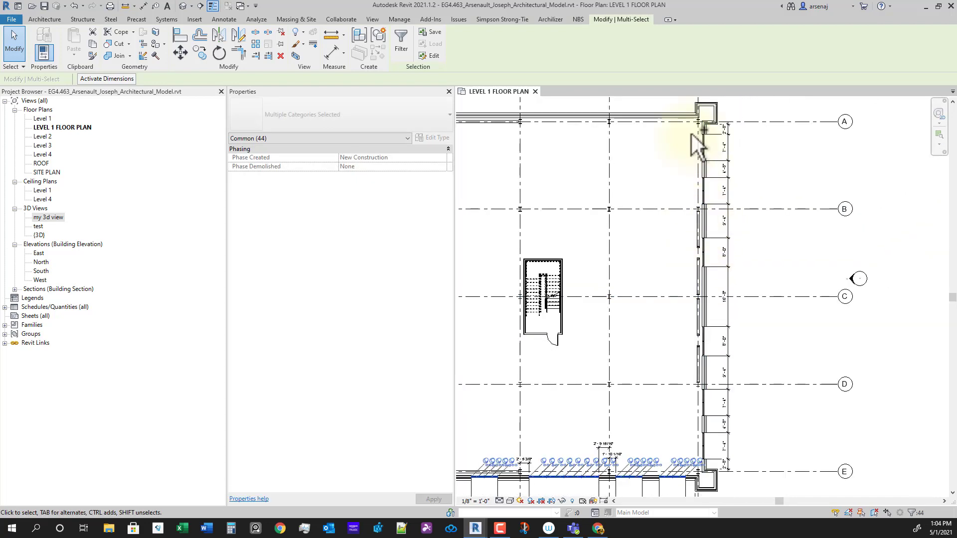
pyautogui.keyDown('ctrl'); pyautogui.moveTo(690, 131); pyautogui.dragTo(719, 465); pyautogui.keyUp('ctrl')
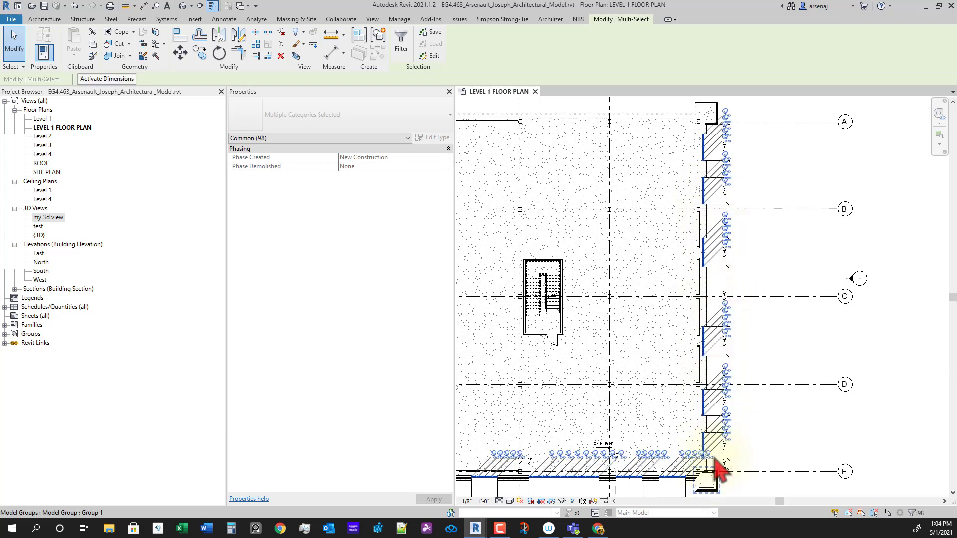
# Filter the selection so that only the Walls category is kept.
pyautogui.click(401, 45)
pyautogui.click(360, 214)
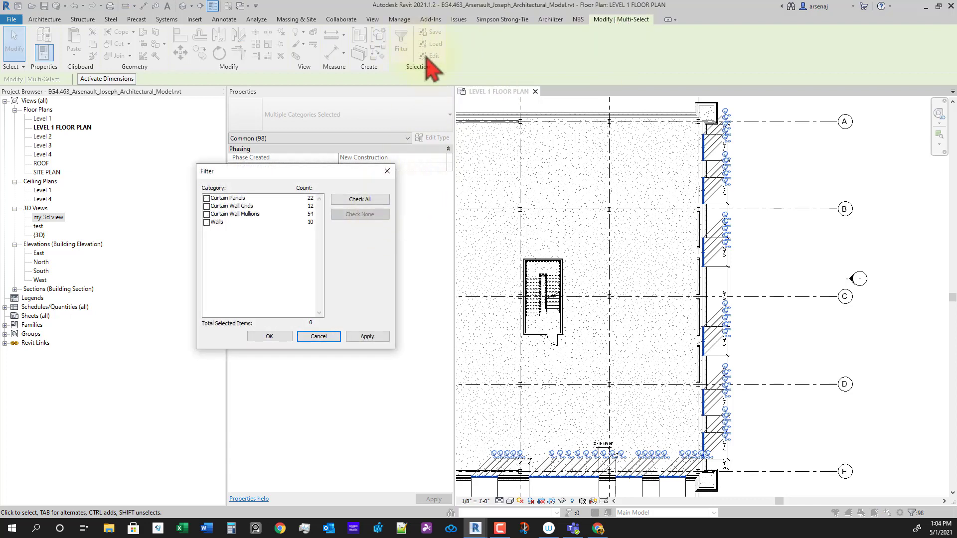
pyautogui.click(206, 223)
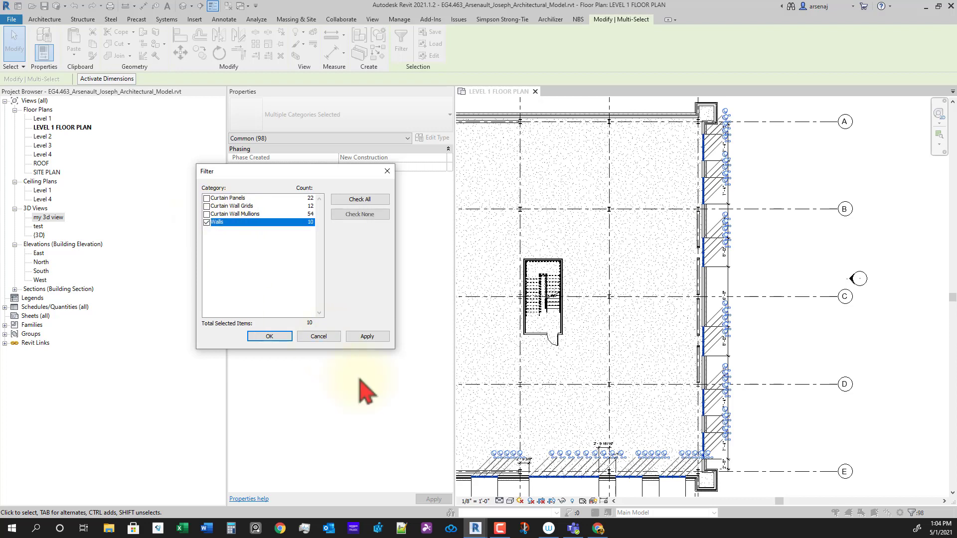
pyautogui.click(271, 338)
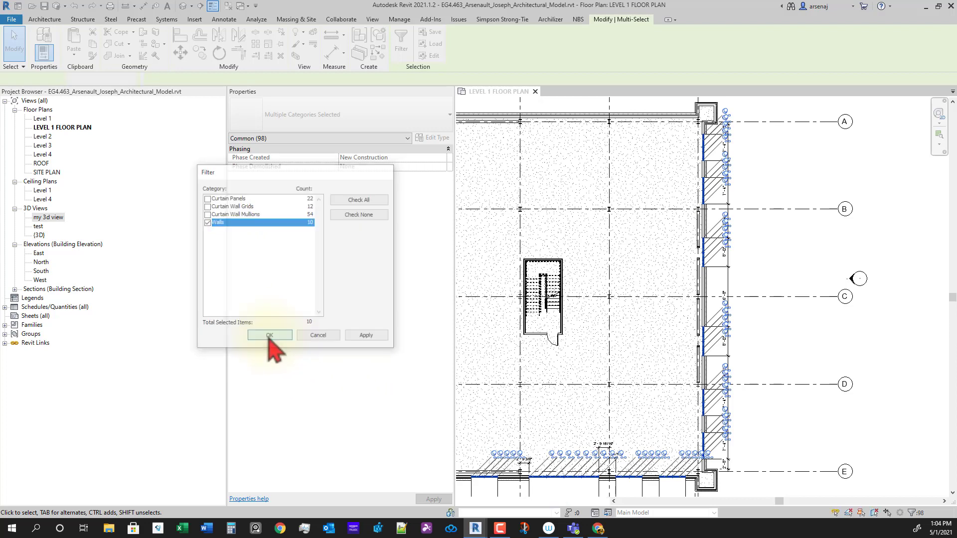
# Copy the selected storefront walls to the clipboard and paste them aligned to Level 2.
pyautogui.scroll(-2, 717, 383)
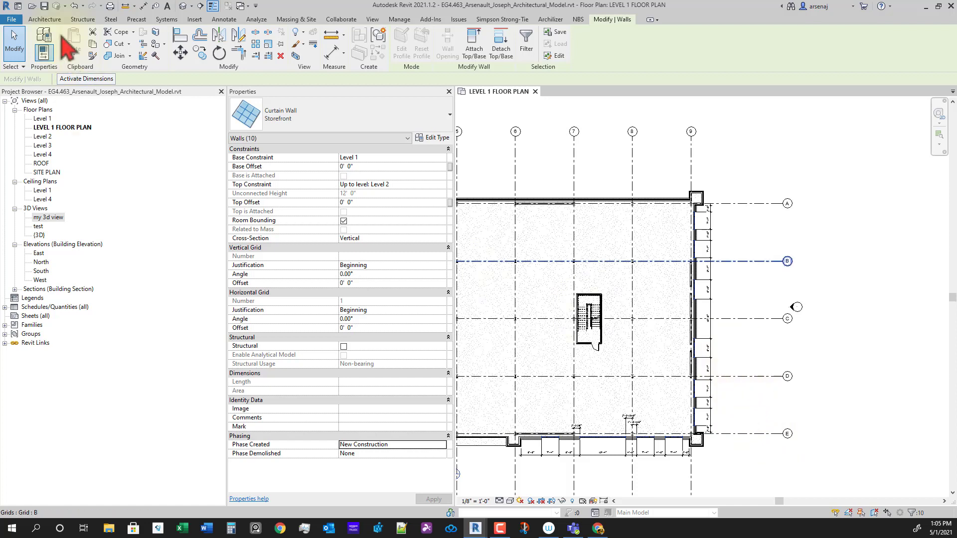
pyautogui.scroll(5, 702, 407)
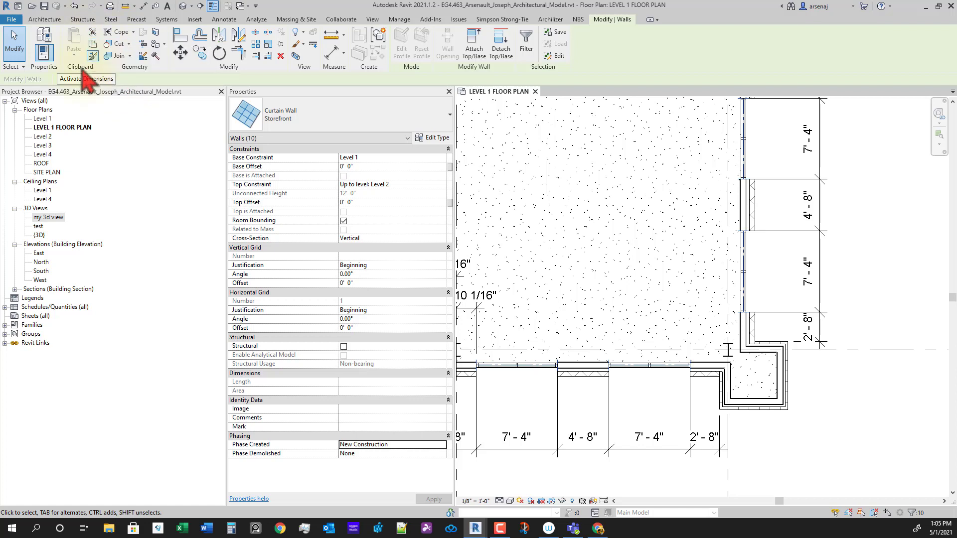
pyautogui.click(95, 44)
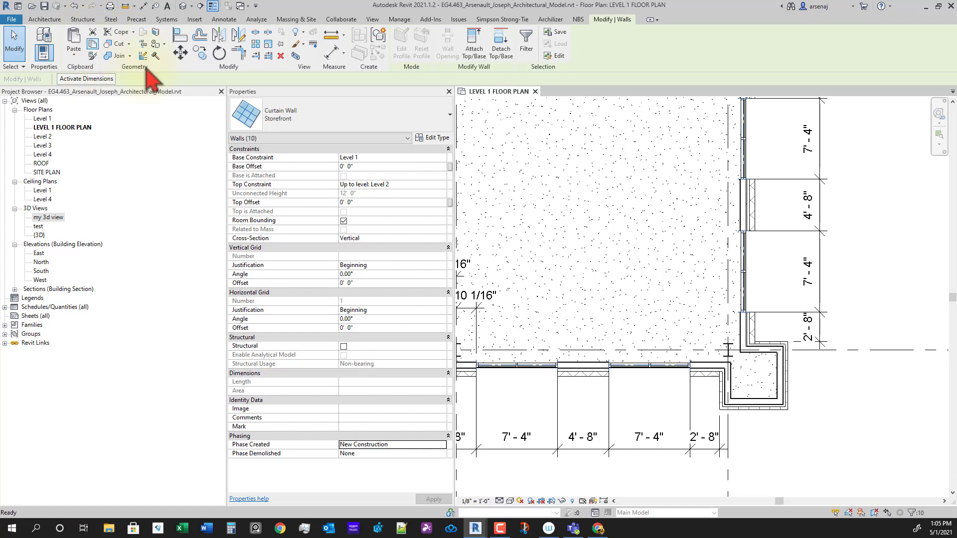
pyautogui.click(71, 57)
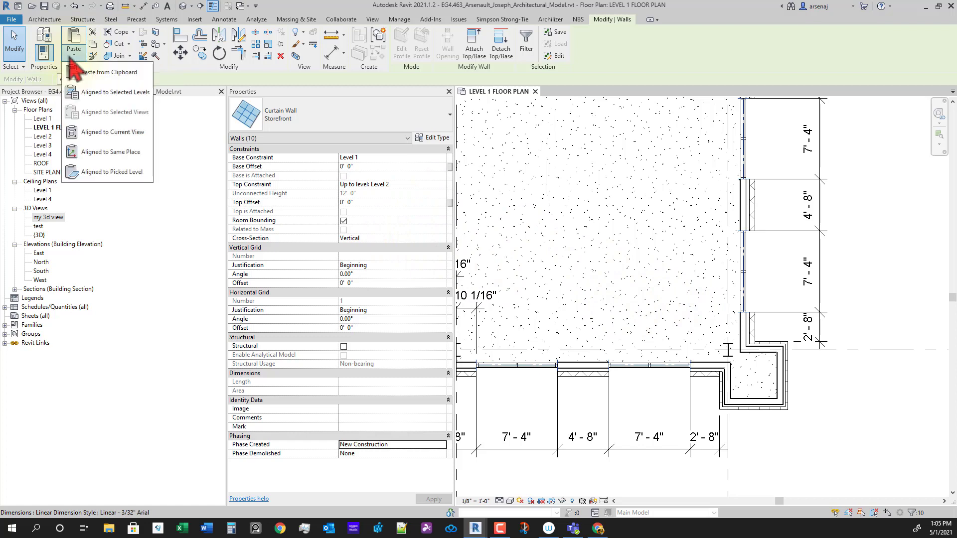
pyautogui.click(115, 92)
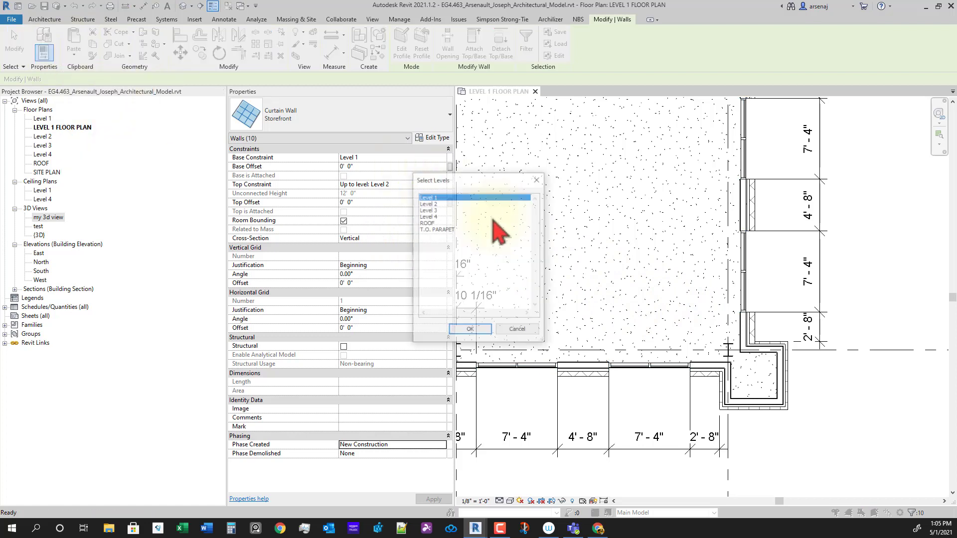
pyautogui.click(428, 204)
pyautogui.click(470, 331)
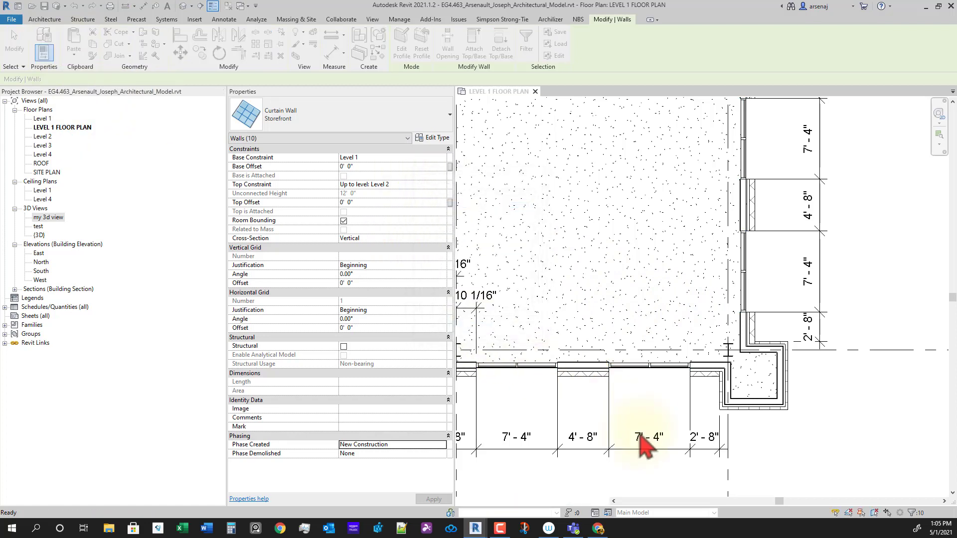
# Open my 3d view, inspect the Level 2 storefronts on the front and side walls, and clear the selection.
pyautogui.scroll(-1, 825, 401)
pyautogui.moveTo(825, 401); pyautogui.dragTo(751, 409, button='middle')
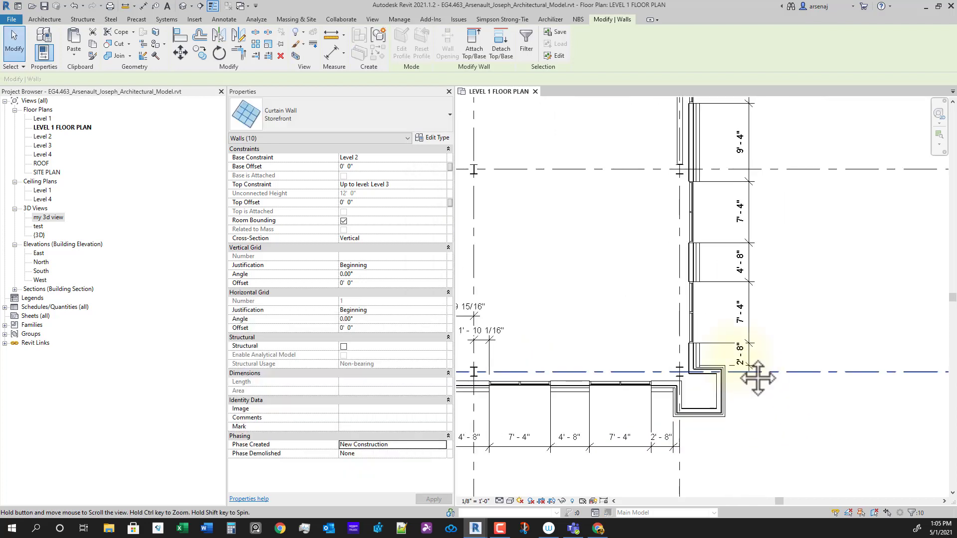
pyautogui.click(55, 218)
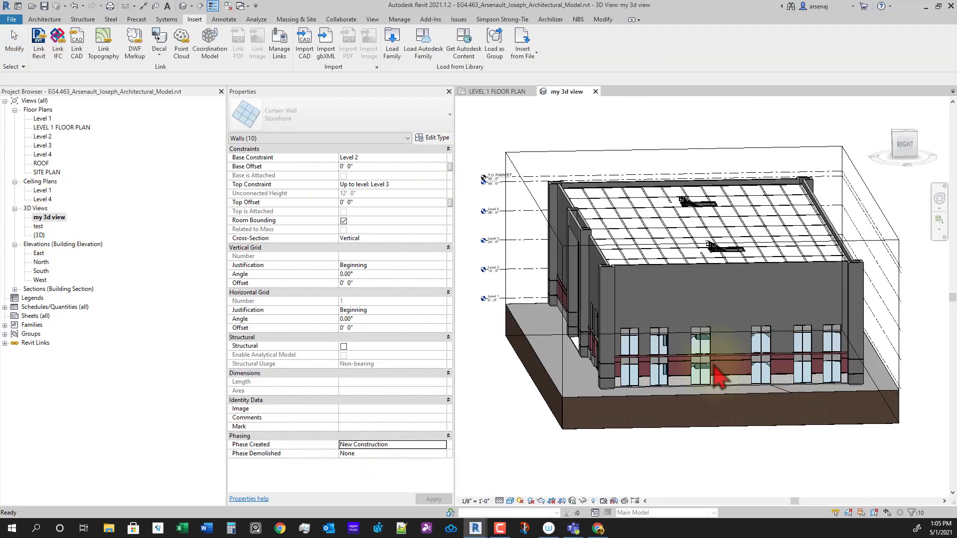
pyautogui.keyDown('shift'); pyautogui.moveTo(682, 416); pyautogui.dragTo(864, 450, button='middle'); pyautogui.keyUp('shift')
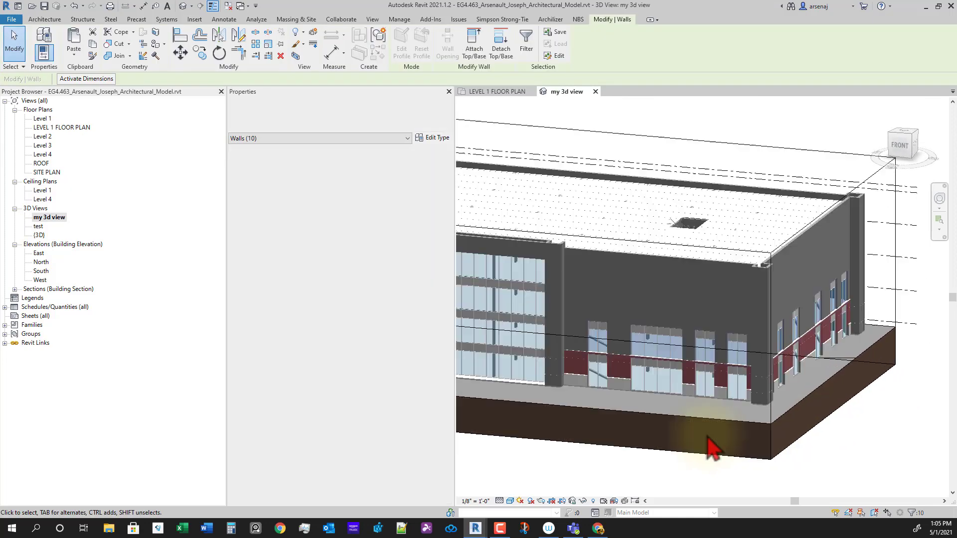
pyautogui.scroll(2, 710, 438)
pyautogui.press('Escape')
pyautogui.moveTo(711, 439); pyautogui.dragTo(715, 442, button='middle')
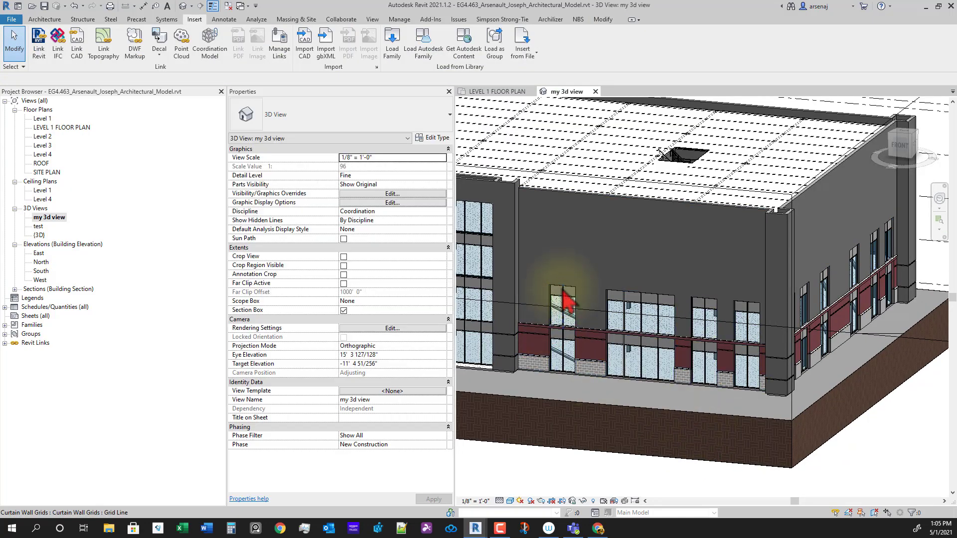
# Select the four Level 2 storefronts on the front wall in the 3D view.
pyautogui.scroll(3, 568, 308)
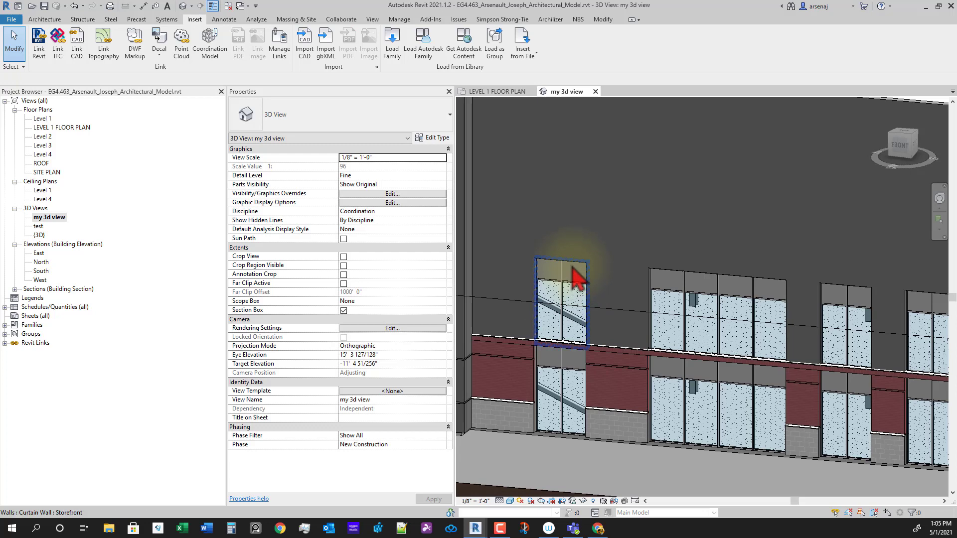
pyautogui.click(575, 277)
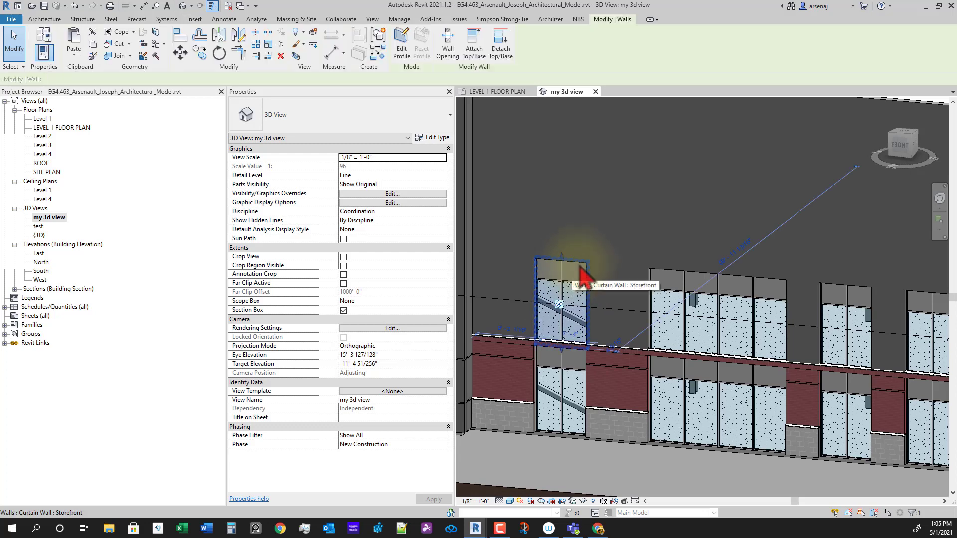
pyautogui.keyDown('ctrl'); pyautogui.click(668, 271); pyautogui.keyUp('ctrl')
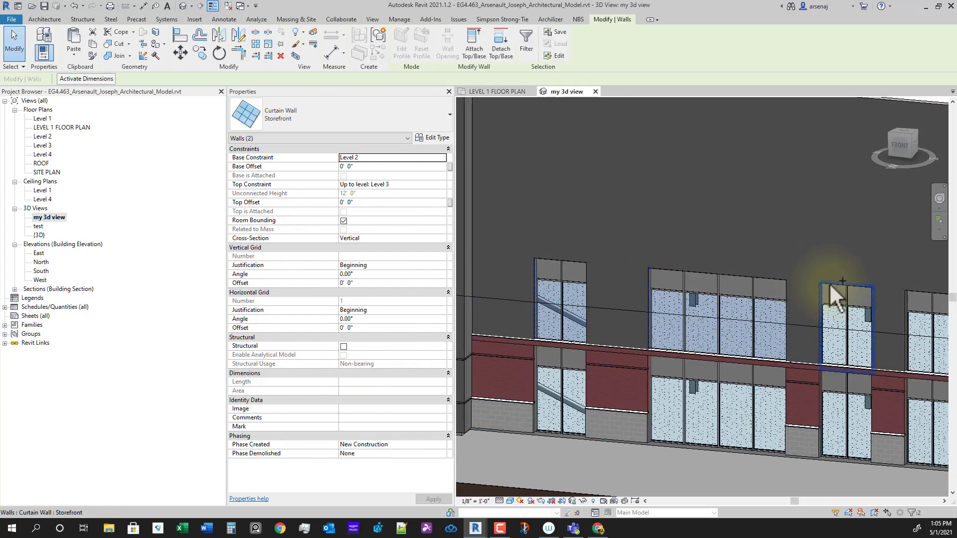
pyautogui.moveTo(827, 364); pyautogui.dragTo(653, 328, button='middle')
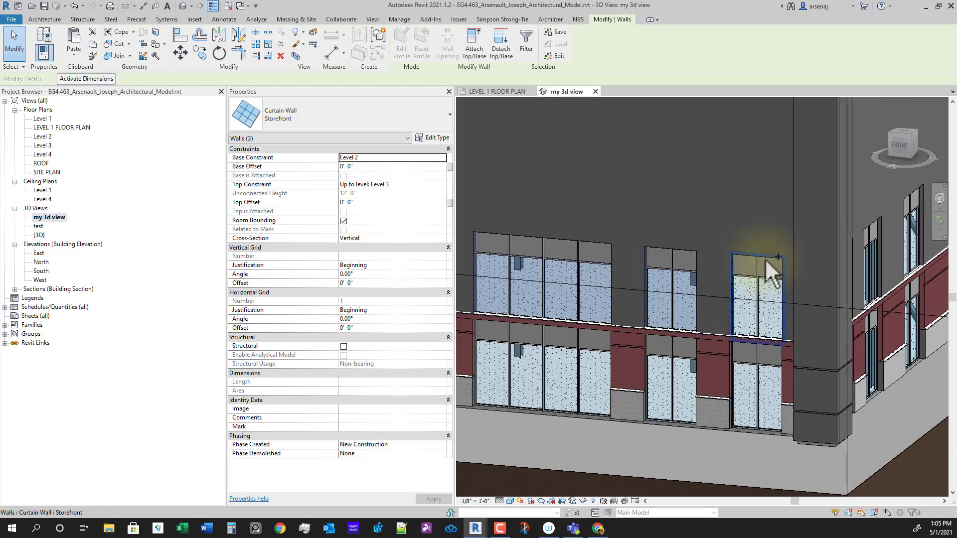
pyautogui.keyDown('ctrl'); pyautogui.click(765, 259); pyautogui.keyUp('ctrl')
# Add the six Level 2 storefronts on the side wall to the selection, leaving out the stacked exterior wall.
pyautogui.scroll(-2, 795, 288)
pyautogui.keyDown('shift'); pyautogui.moveTo(852, 381); pyautogui.dragTo(662, 331, button='middle'); pyautogui.keyUp('shift')
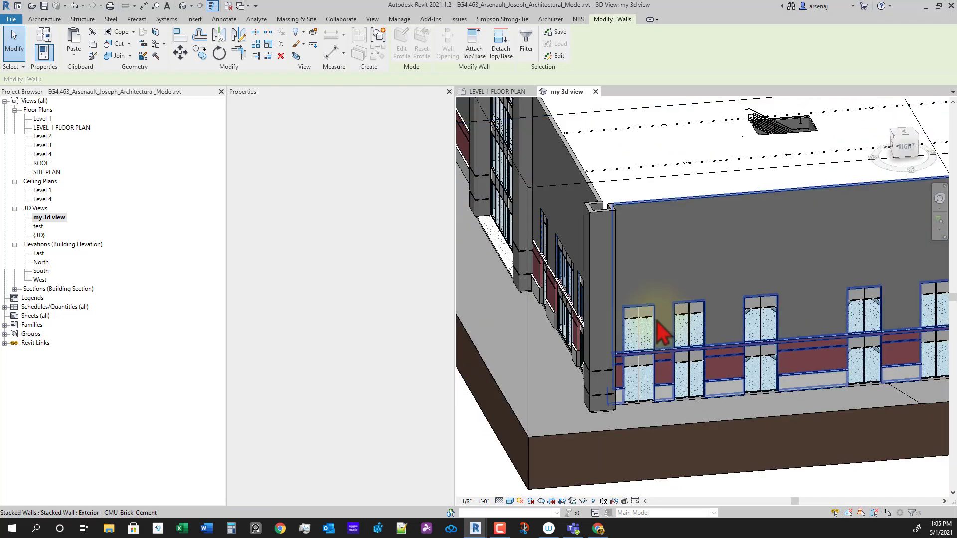
pyautogui.keyDown('ctrl'); pyautogui.click(649, 307); pyautogui.keyUp('ctrl')
pyautogui.keyDown('ctrl'); pyautogui.click(662, 305); pyautogui.keyUp('ctrl')
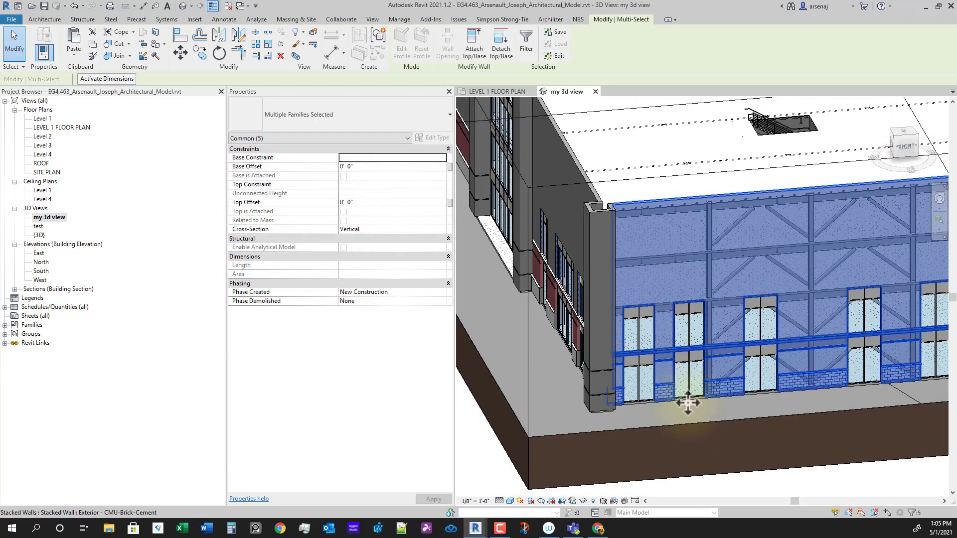
pyautogui.keyDown('shift'); pyautogui.click(645, 306); pyautogui.keyUp('shift')
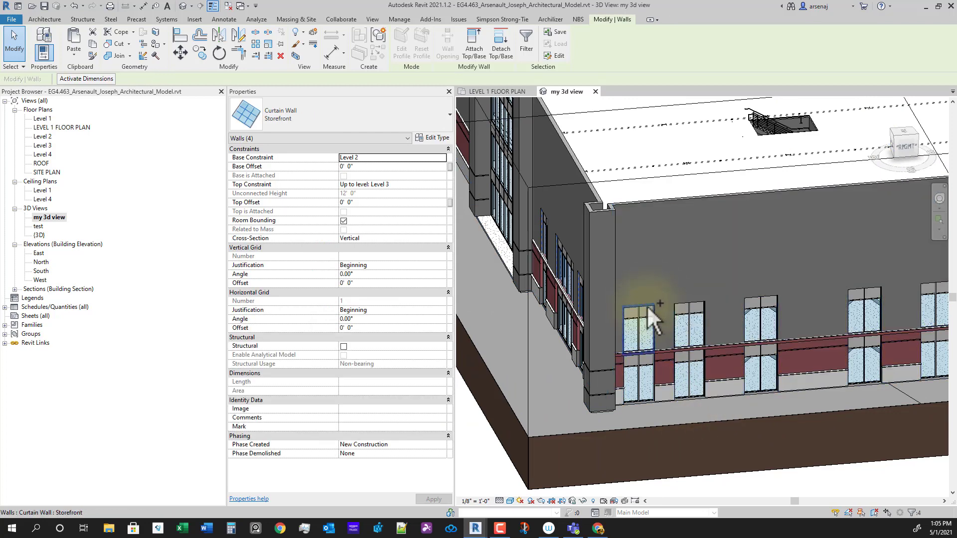
pyautogui.keyDown('ctrl'); pyautogui.click(747, 306); pyautogui.keyUp('ctrl')
pyautogui.keyDown('ctrl'); pyautogui.click(746, 306); pyautogui.keyUp('ctrl')
pyautogui.keyDown('ctrl'); pyautogui.click(850, 299); pyautogui.keyUp('ctrl')
pyautogui.keyDown('ctrl'); pyautogui.click(922, 294); pyautogui.keyUp('ctrl')
pyautogui.keyDown('shift'); pyautogui.moveTo(747, 349); pyautogui.dragTo(847, 344, button='middle'); pyautogui.keyUp('shift')
pyautogui.keyDown('ctrl'); pyautogui.click(885, 259); pyautogui.keyUp('ctrl')
pyautogui.keyDown('ctrl'); pyautogui.click(653, 319); pyautogui.keyUp('ctrl')
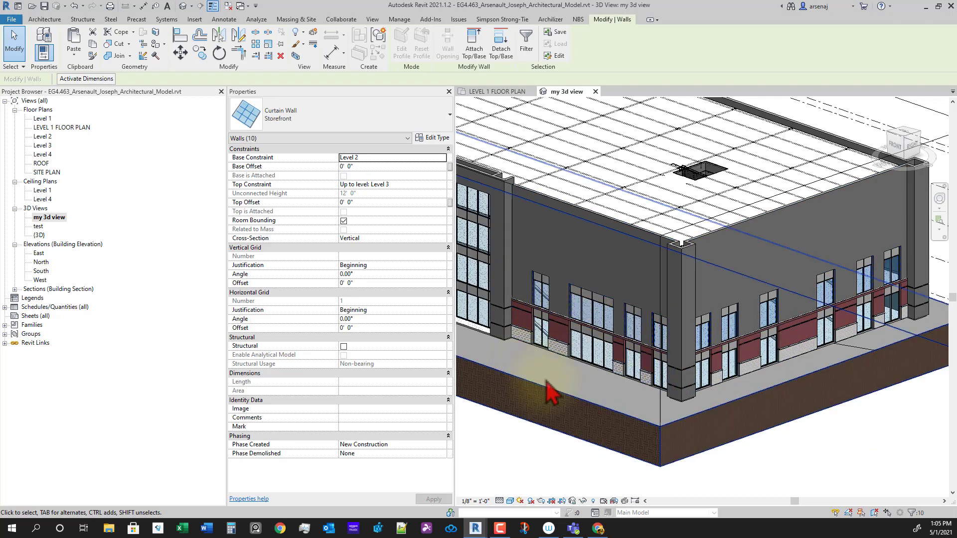
pyautogui.scroll(3, 548, 349)
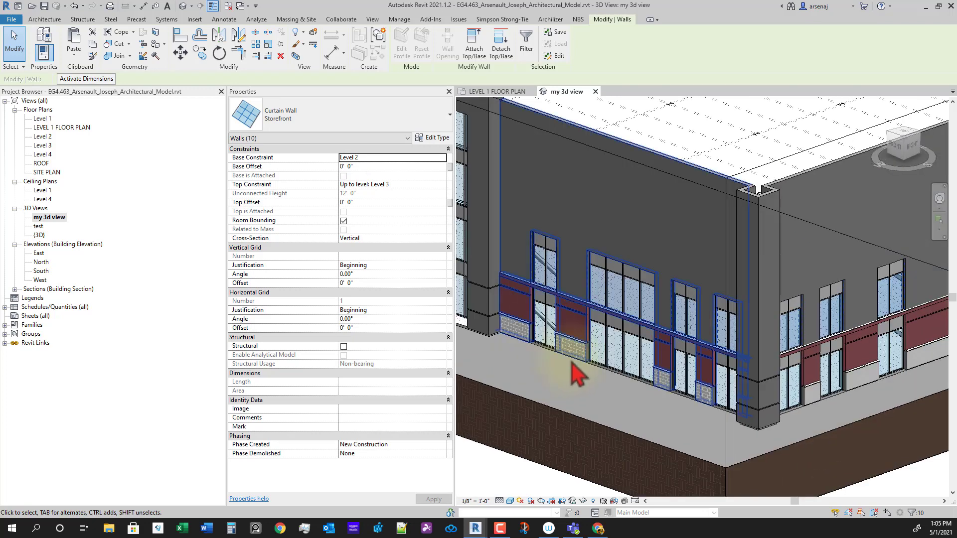
pyautogui.moveTo(614, 392); pyautogui.dragTo(590, 367, button='middle')
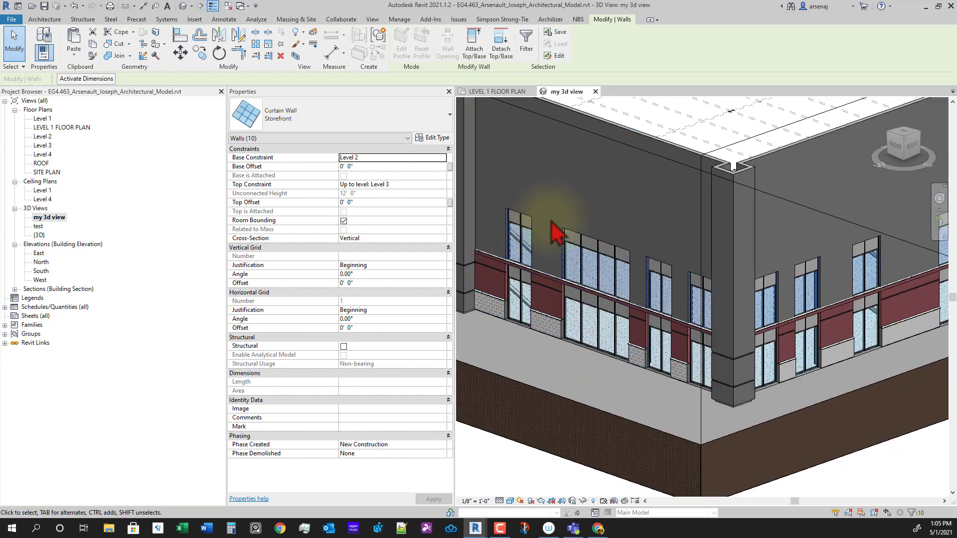
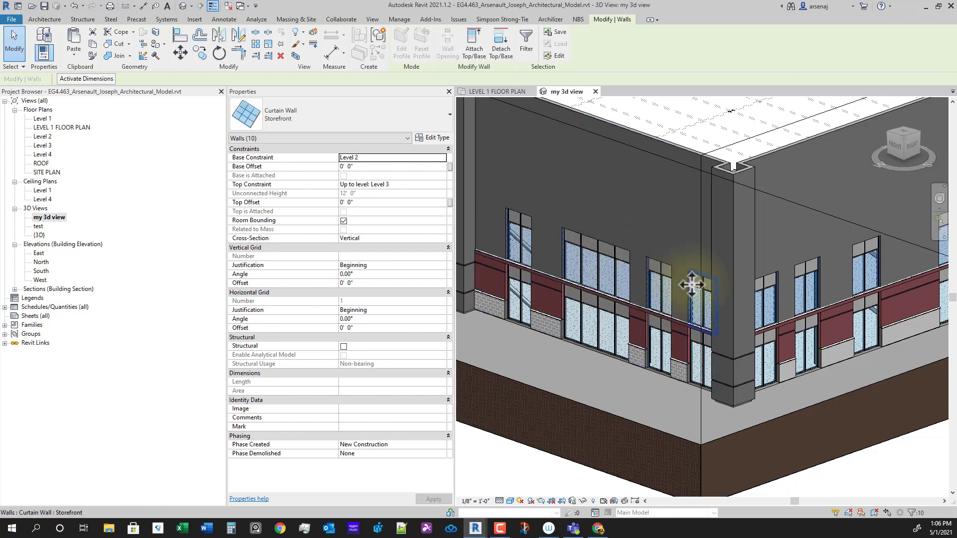
pyautogui.keyDown('shift'); pyautogui.moveTo(691, 285); pyautogui.dragTo(775, 429, button='middle'); pyautogui.keyUp('shift')
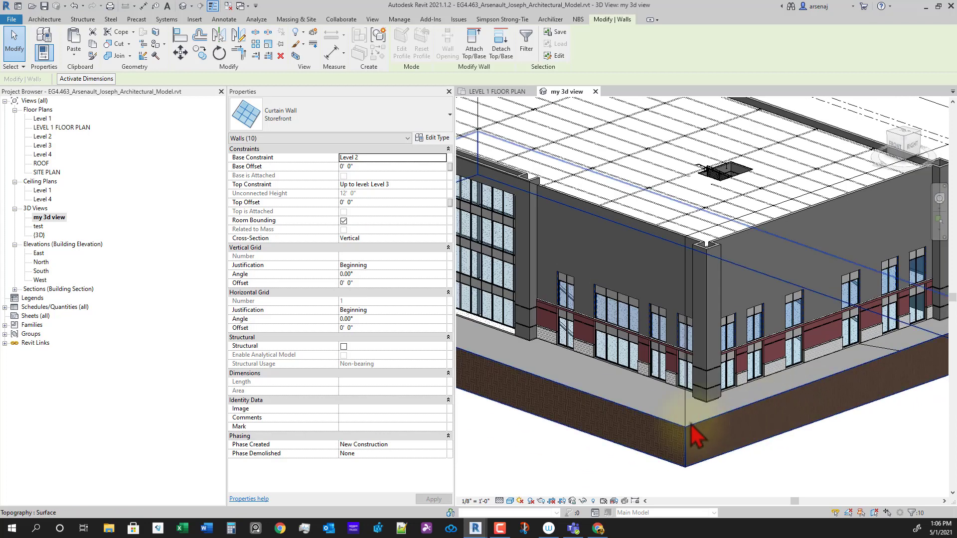
# Set the ten selected Level 2 storefronts' base offset to 3' 0" and top offset to -1' 0".
pyautogui.scroll(3, 726, 438)
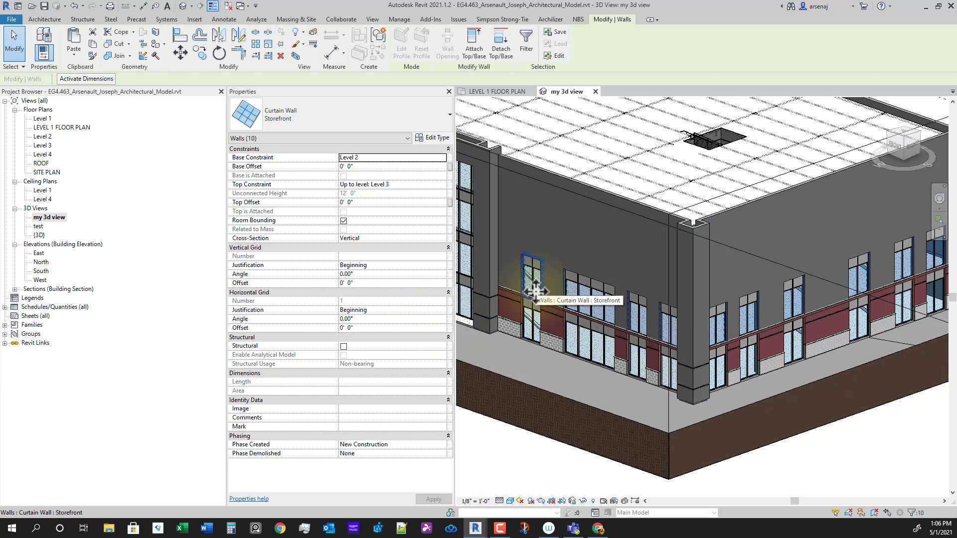
pyautogui.click(368, 166)
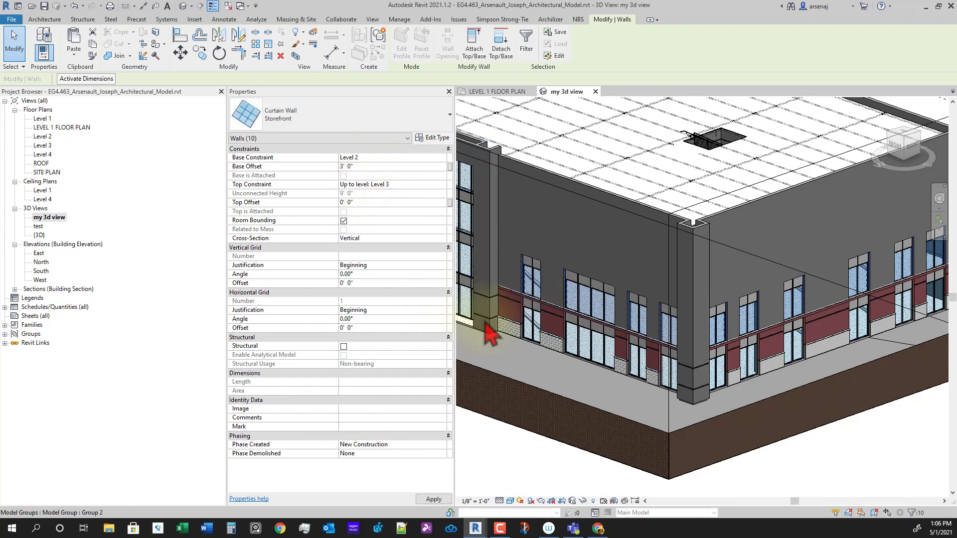
pyautogui.press('Return')
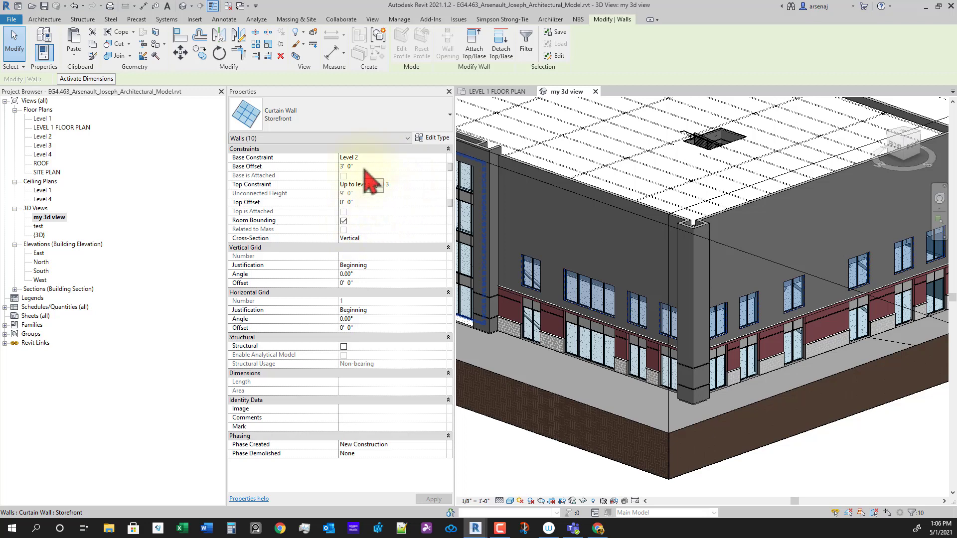
pyautogui.keyDown('shift'); pyautogui.moveTo(591, 335); pyautogui.dragTo(630, 284, button='middle'); pyautogui.keyUp('shift')
pyautogui.scroll(5, 610, 309)
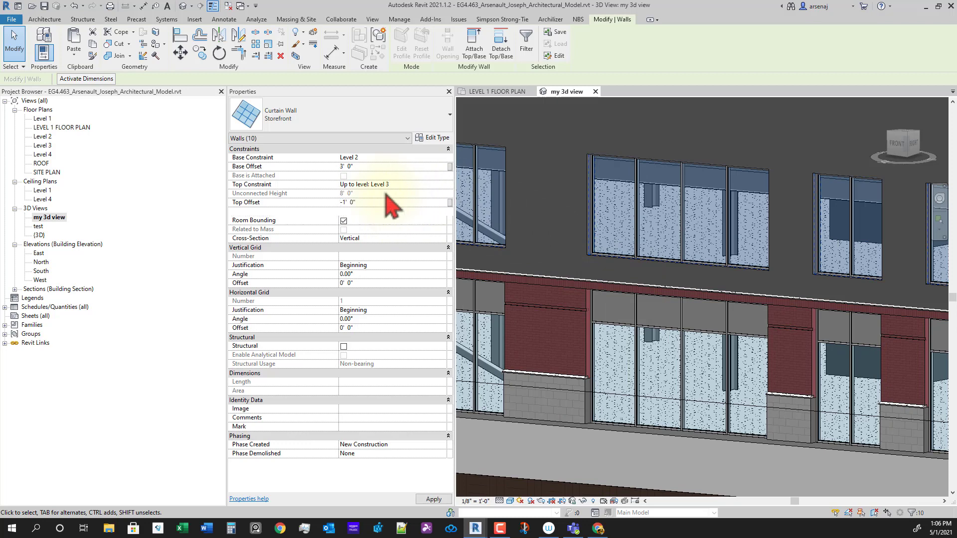
pyautogui.scroll(-1, 765, 256)
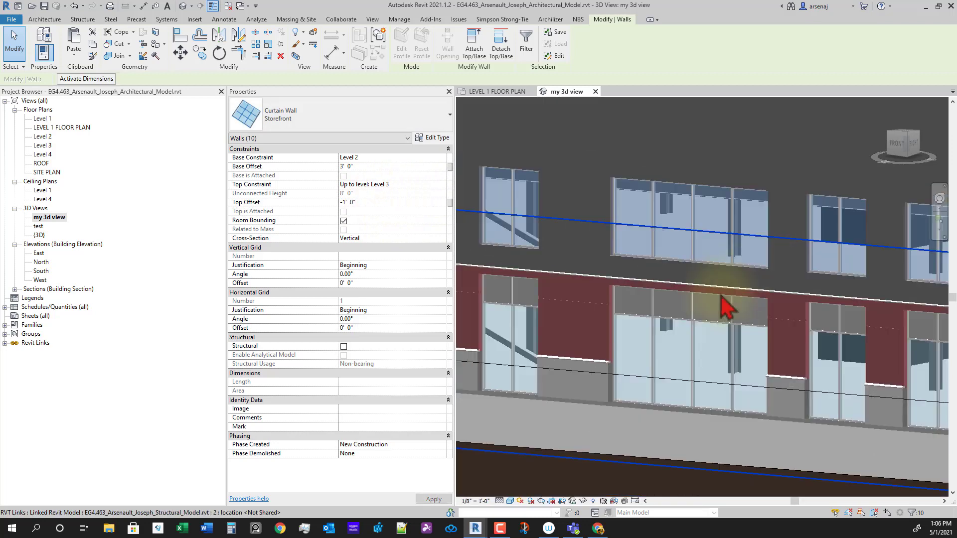
# Try a base offset of 2' 0" on the selected Level 2 storefronts, and set it back to 3' 0".
pyautogui.keyDown('shift'); pyautogui.moveTo(721, 299); pyautogui.dragTo(581, 279, button='middle'); pyautogui.keyUp('shift')
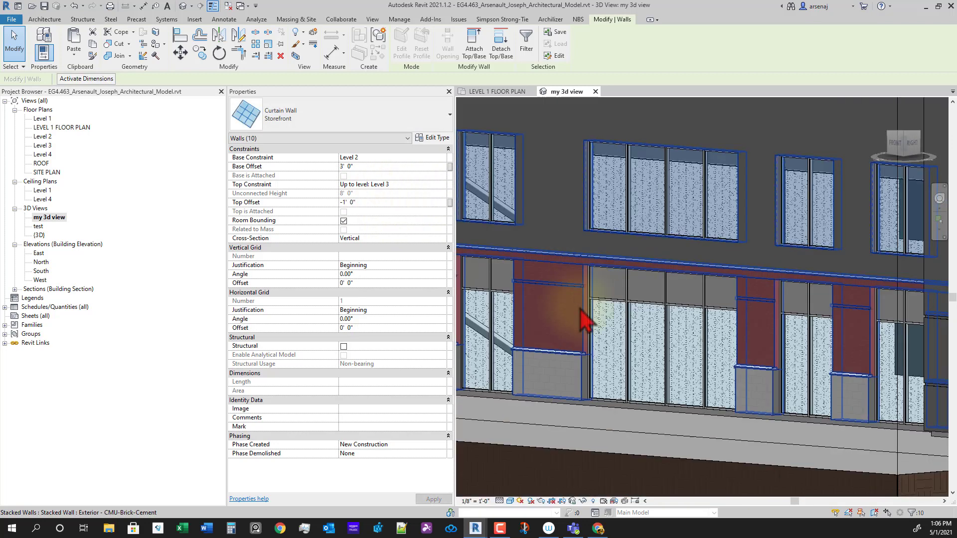
pyautogui.keyDown('shift'); pyautogui.moveTo(586, 319); pyautogui.dragTo(563, 306, button='middle'); pyautogui.keyUp('shift')
pyautogui.click(374, 166)
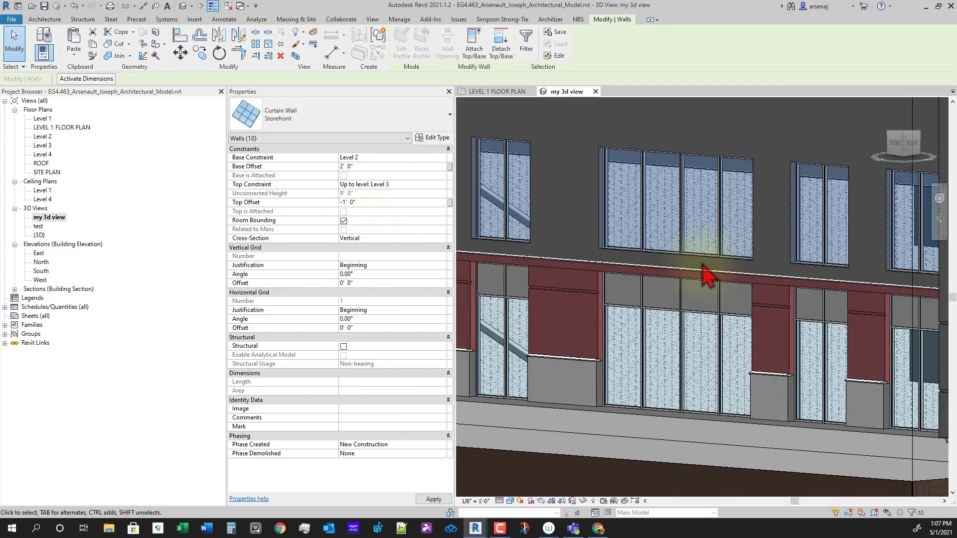
pyautogui.keyDown('shift'); pyautogui.moveTo(711, 273); pyautogui.dragTo(623, 284, button='middle'); pyautogui.keyUp('shift')
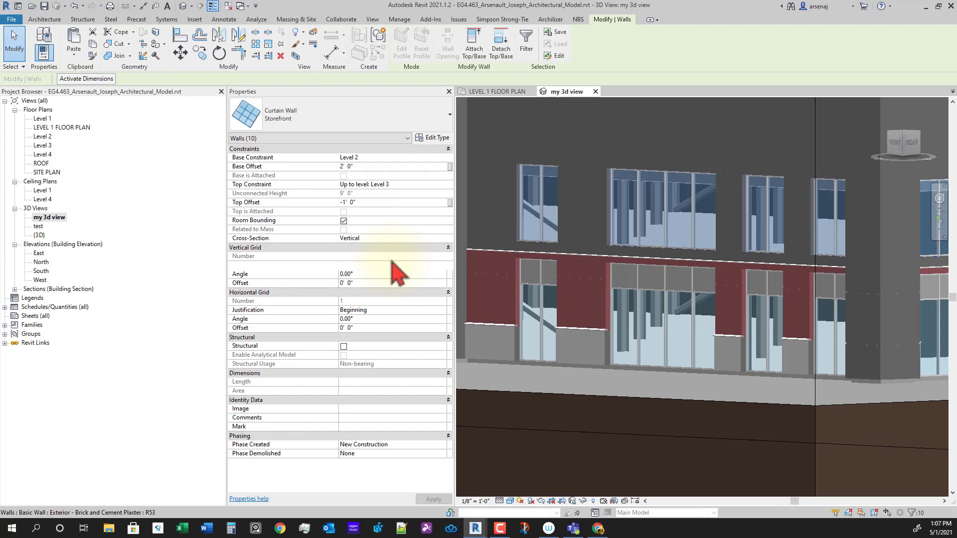
pyautogui.click(381, 166)
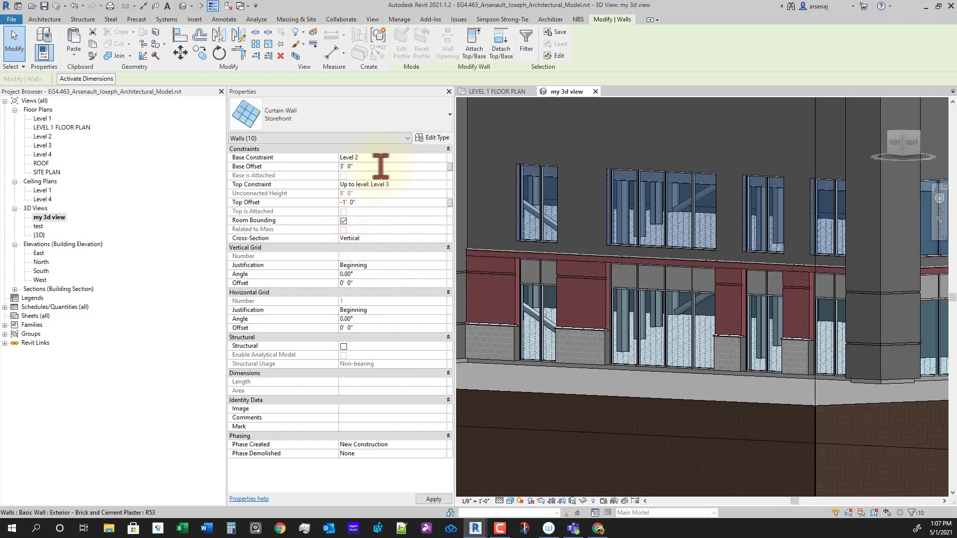
# Duplicate the selected storefronts' curtain wall type under the name Storefront L2-L4.
pyautogui.keyDown('shift'); pyautogui.moveTo(658, 289); pyautogui.dragTo(773, 346, button='middle'); pyautogui.keyUp('shift')
pyautogui.scroll(-2, 773, 346)
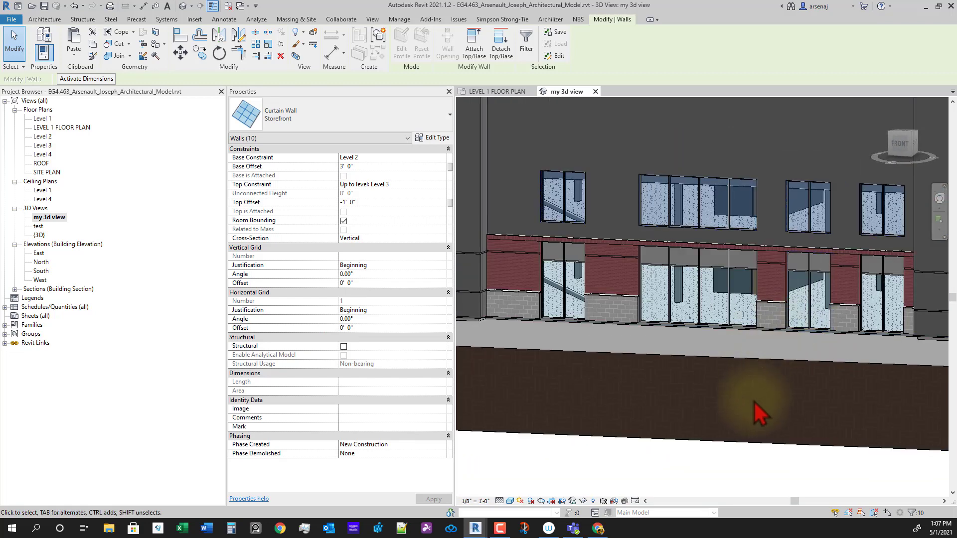
pyautogui.keyDown('shift'); pyautogui.moveTo(883, 354); pyautogui.dragTo(856, 375, button='middle'); pyautogui.keyUp('shift')
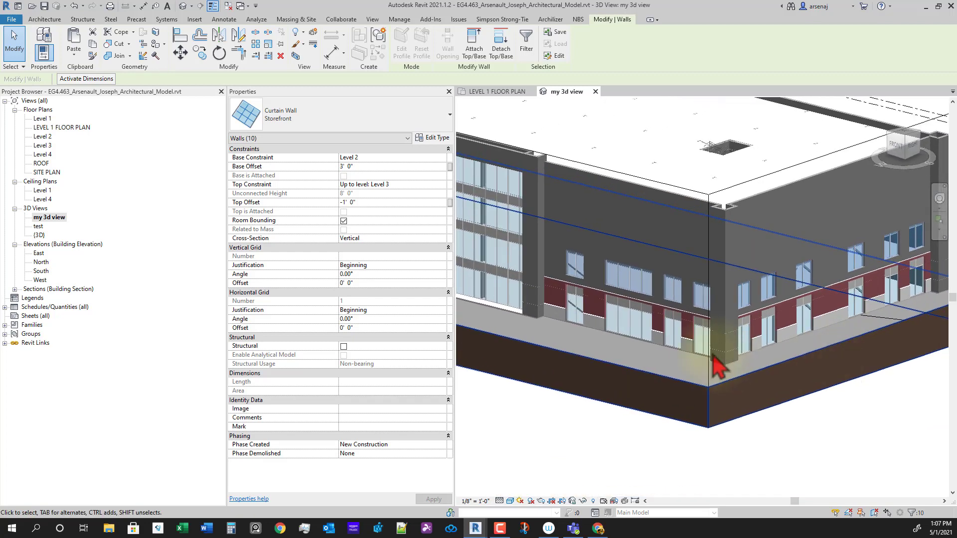
pyautogui.scroll(2, 638, 325)
pyautogui.keyDown('shift'); pyautogui.moveTo(643, 336); pyautogui.dragTo(620, 348, button='middle'); pyautogui.keyUp('shift')
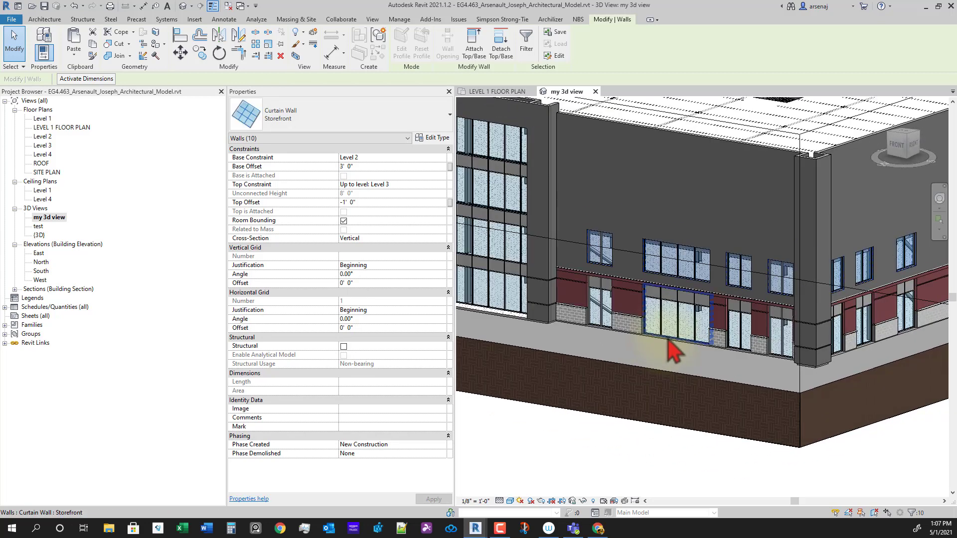
pyautogui.moveTo(829, 405); pyautogui.dragTo(680, 389, button='middle')
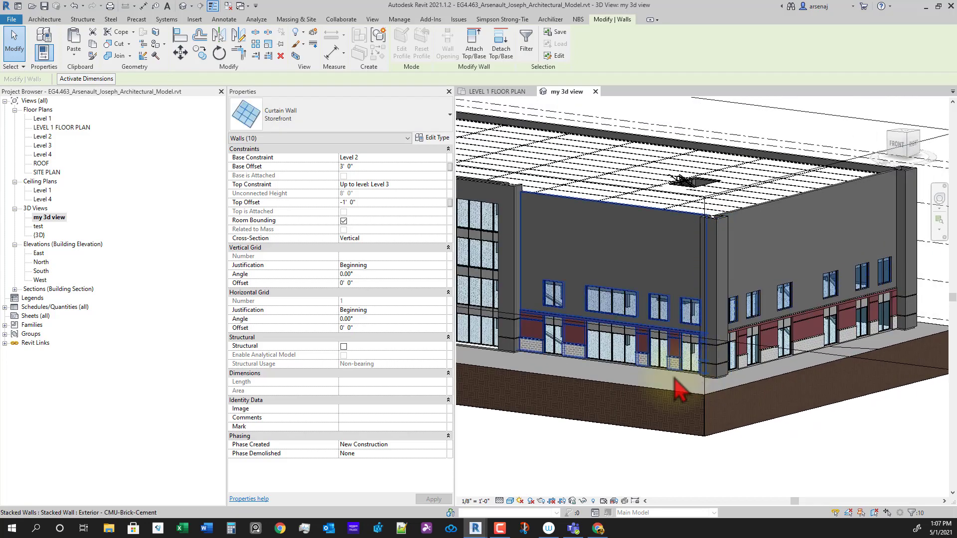
pyautogui.click(433, 140)
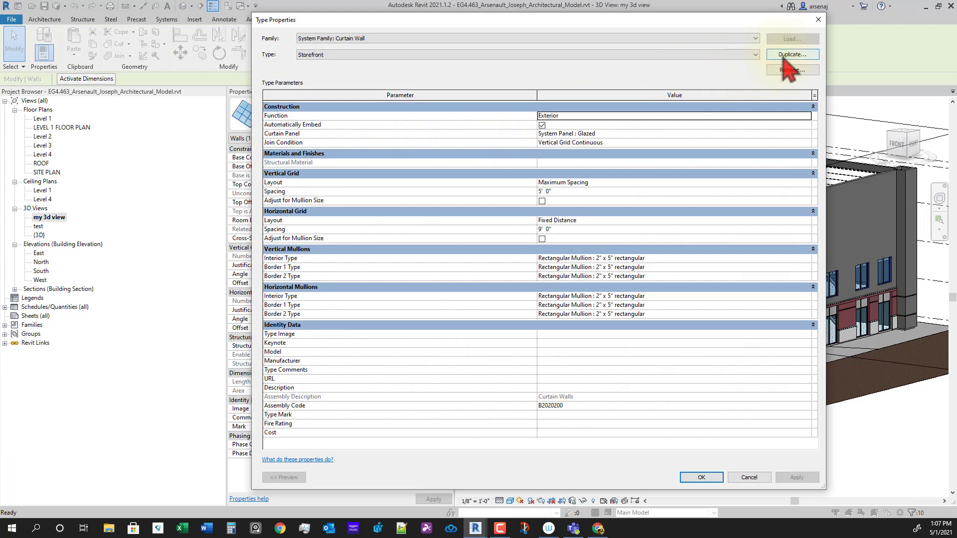
pyautogui.click(784, 56)
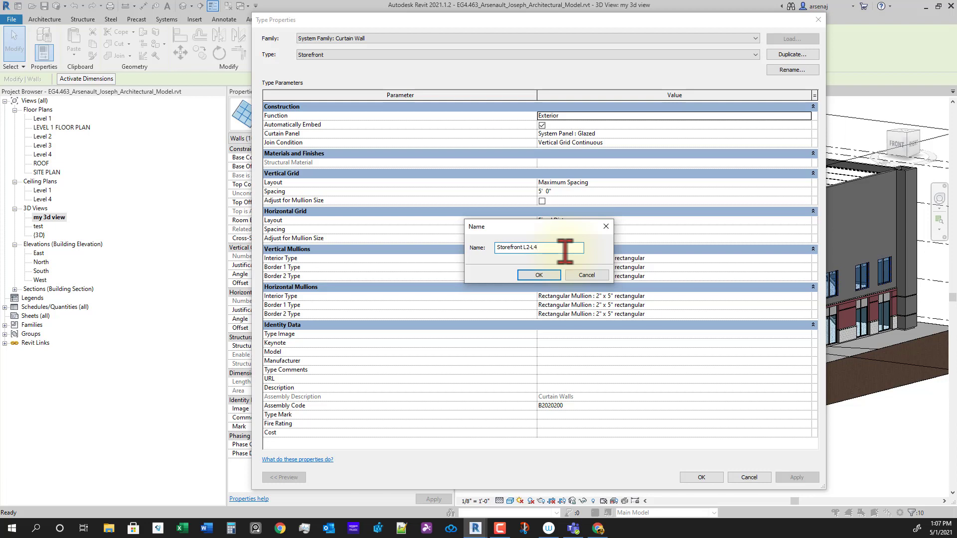
pyautogui.click(548, 278)
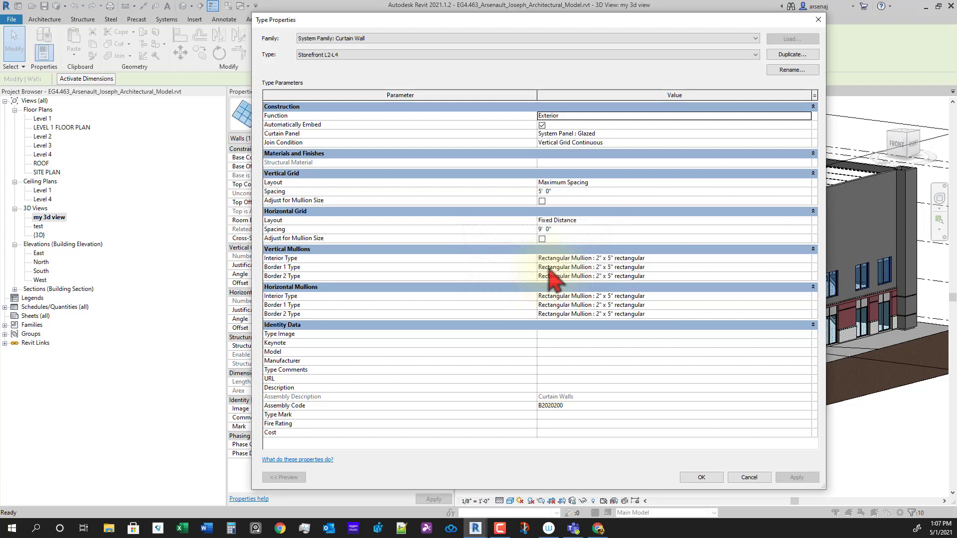
# Set the horizontal grid spacing of the Storefront L2-L4 type to 6' 0", apply it, and clear the selection.
pyautogui.click(575, 232)
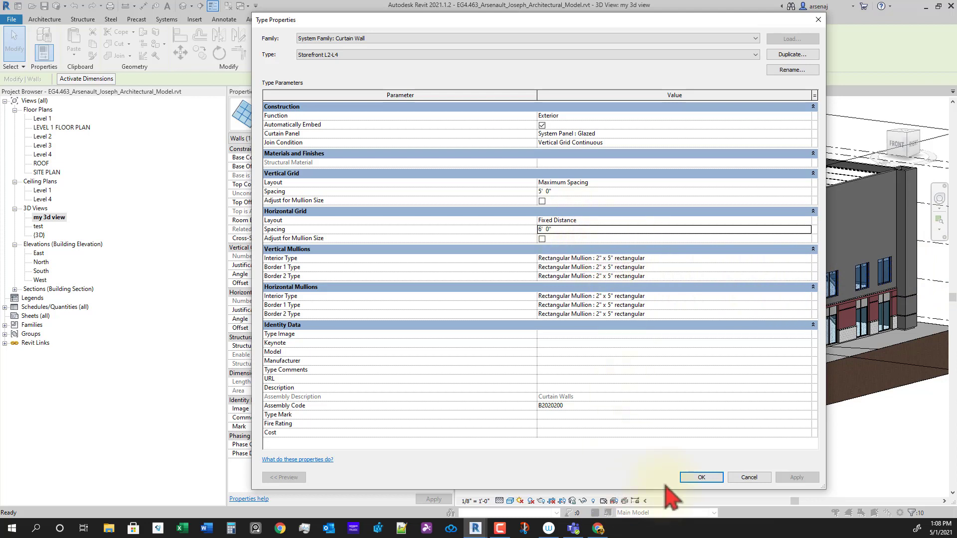
pyautogui.click(703, 481)
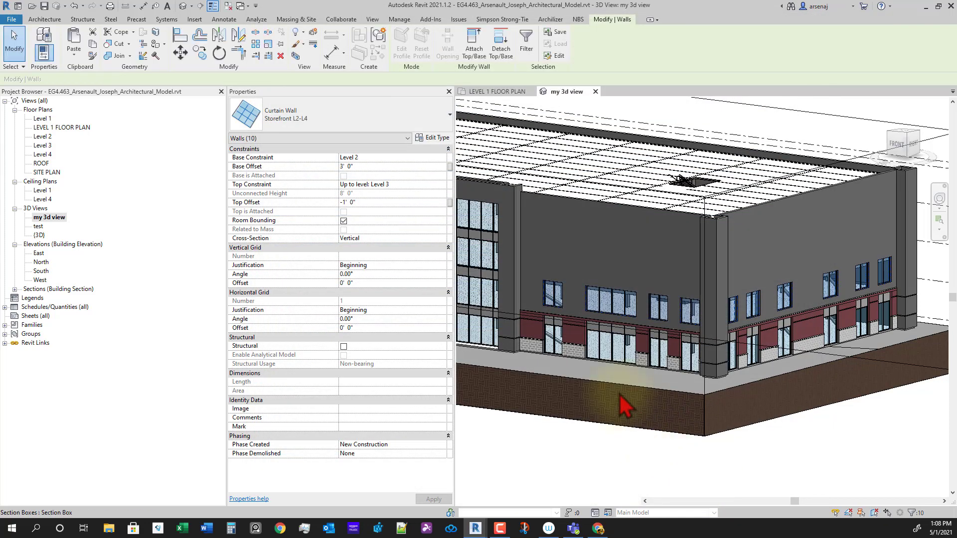
pyautogui.scroll(5, 551, 293)
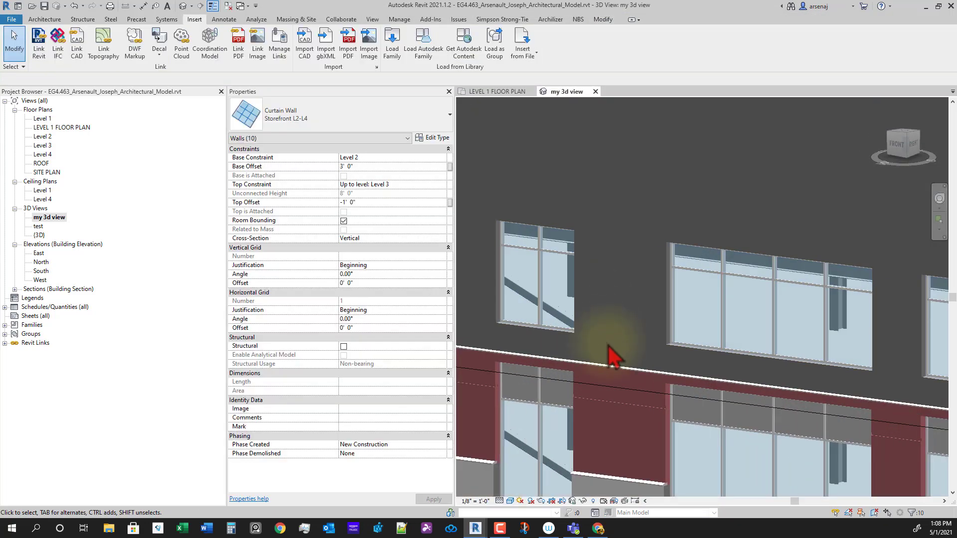
pyautogui.press('Escape')
pyautogui.keyDown('shift'); pyautogui.moveTo(687, 421); pyautogui.dragTo(715, 384, button='middle'); pyautogui.keyUp('shift')
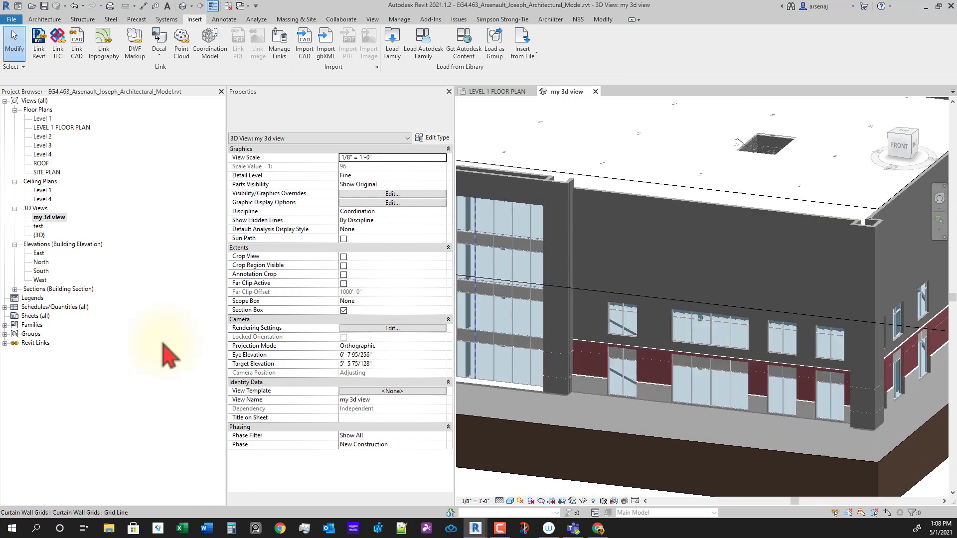
# Open the West elevation at the Level 2 storefronts beside the tall curtain wall.
pyautogui.doubleClick(41, 280)
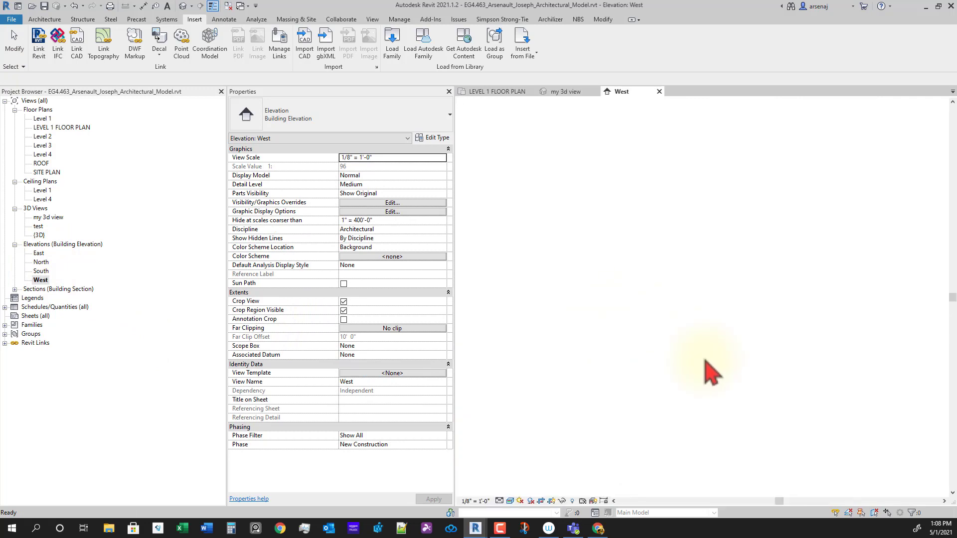
pyautogui.scroll(6, 743, 335)
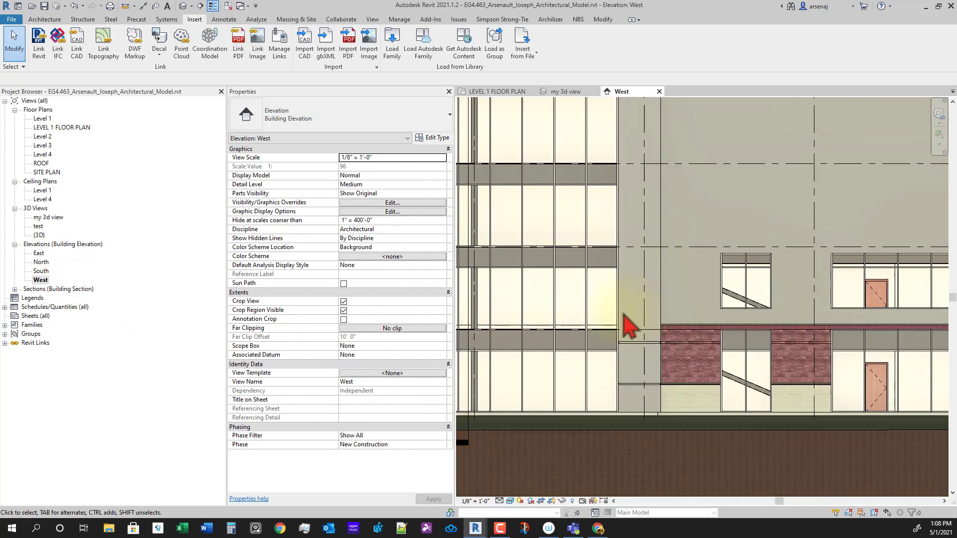
pyautogui.scroll(2, 632, 273)
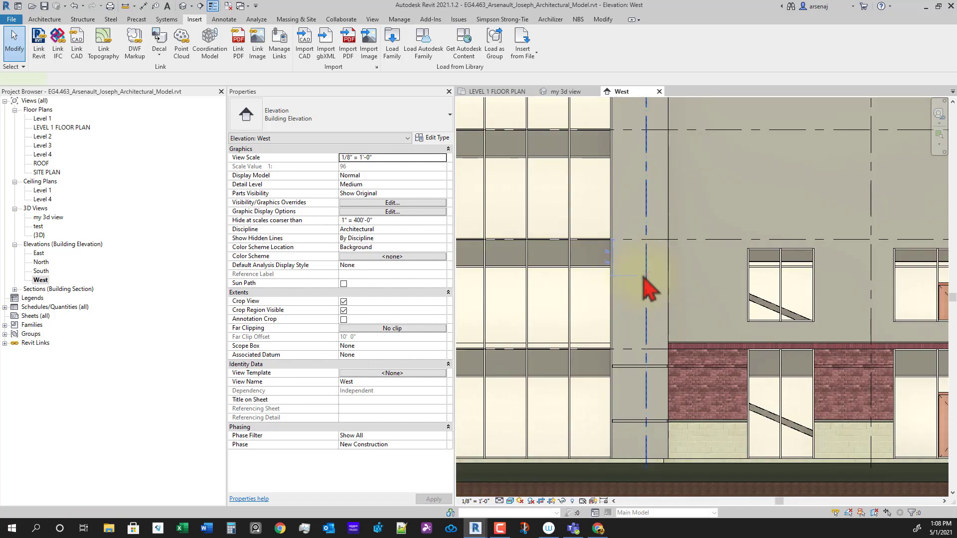
pyautogui.press('d')
pyautogui.press('l')
pyautogui.scroll(1, 581, 285)
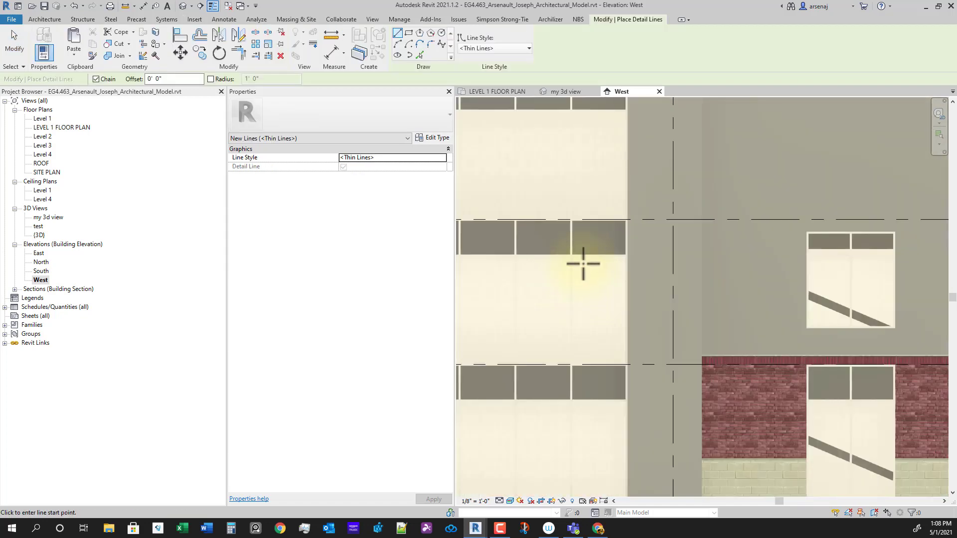
pyautogui.click(585, 233)
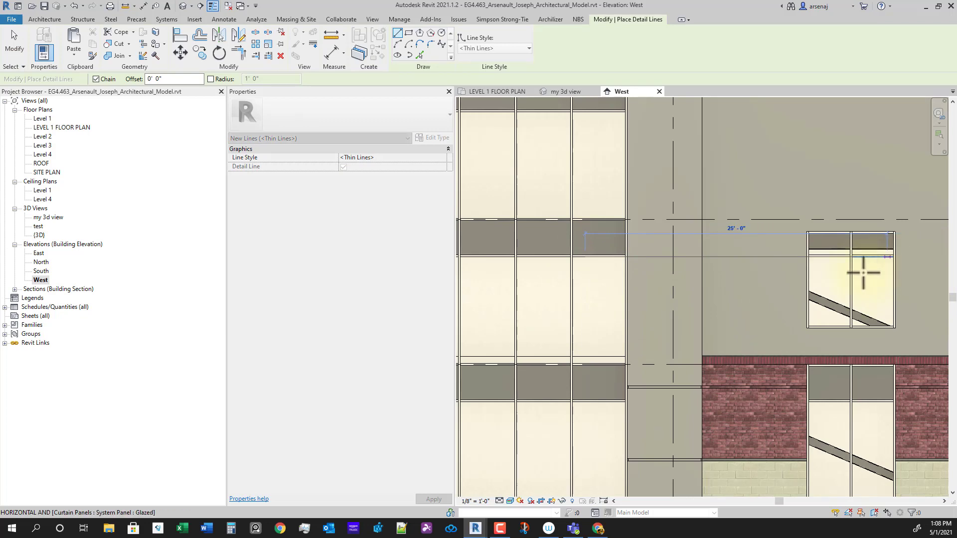
pyautogui.scroll(-1, 797, 297)
pyautogui.scroll(-2, 741, 358)
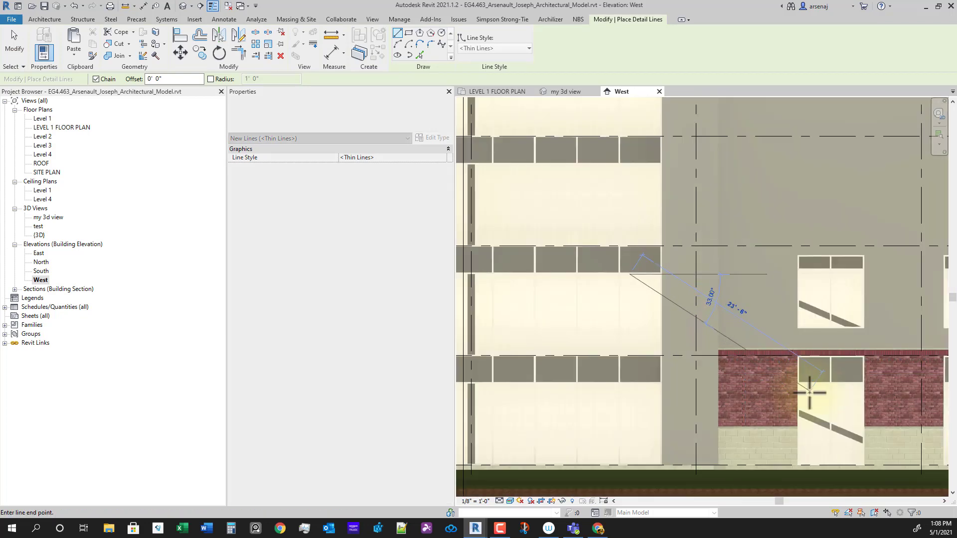
pyautogui.press('Escape')
pyautogui.press('Escape')
# Examine in the West elevation how the Level 2 storefronts line up with the adjacent curtain wall and the Level 1 storefronts.
pyautogui.moveTo(828, 336); pyautogui.dragTo(735, 323, button='middle')
pyautogui.scroll(-1, 762, 342)
pyautogui.scroll(-1, 755, 335)
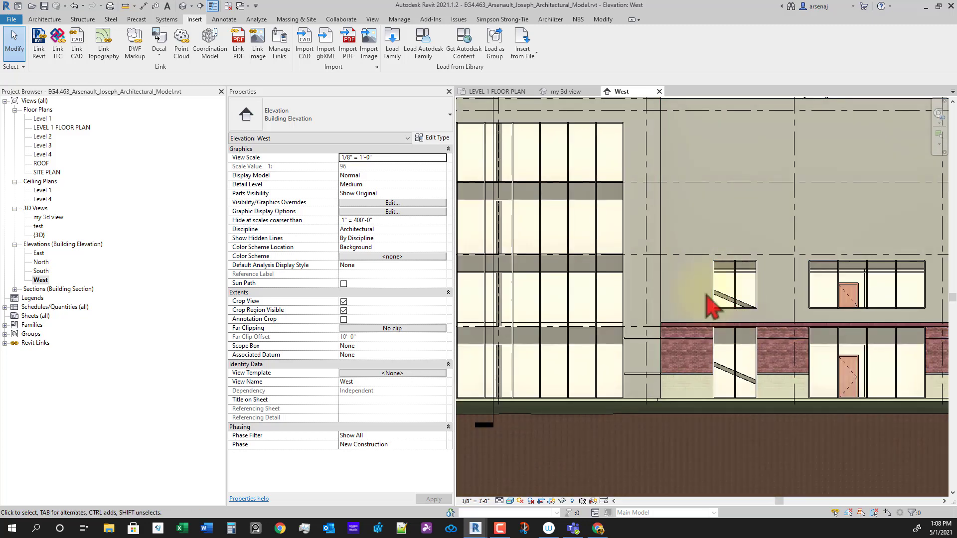
pyautogui.moveTo(750, 363); pyautogui.dragTo(729, 361, button='middle')
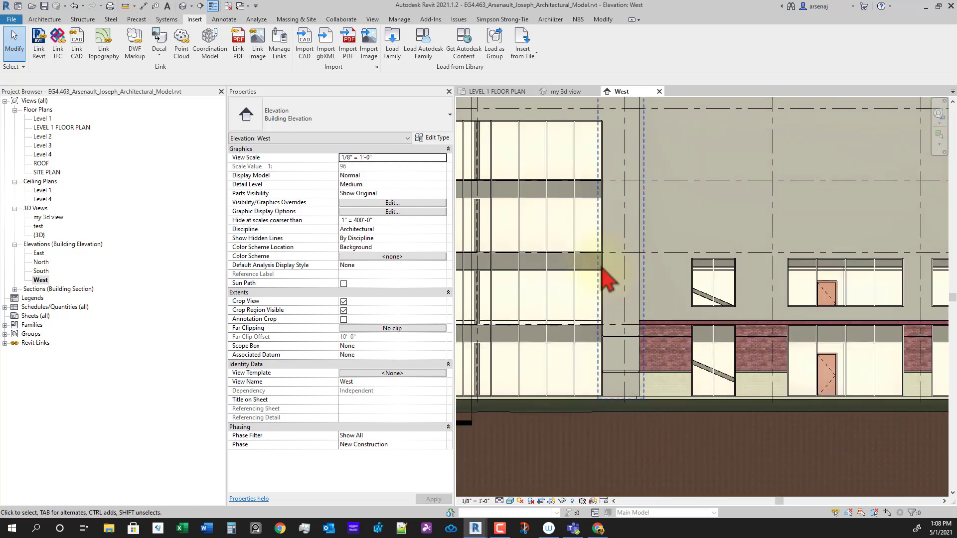
pyautogui.scroll(1, 717, 319)
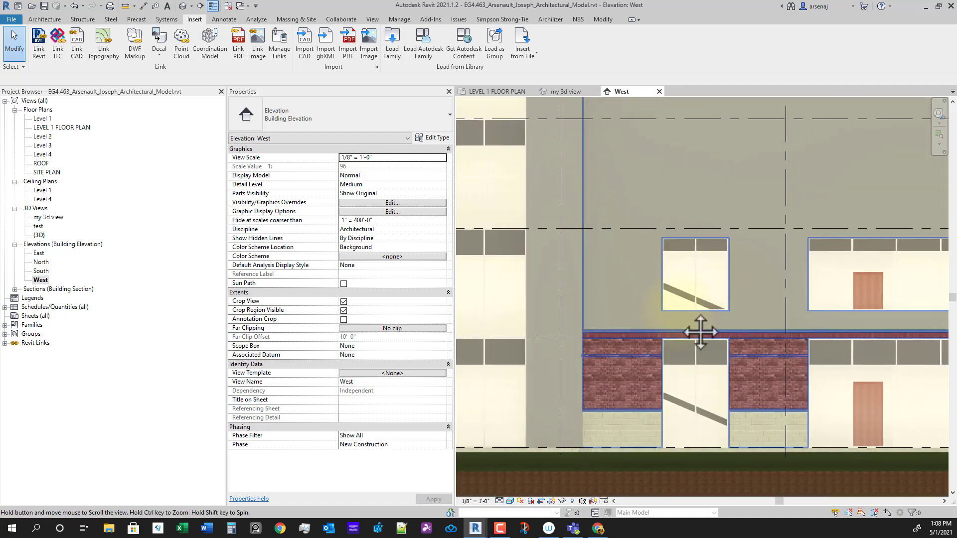
pyautogui.scroll(-2, 692, 329)
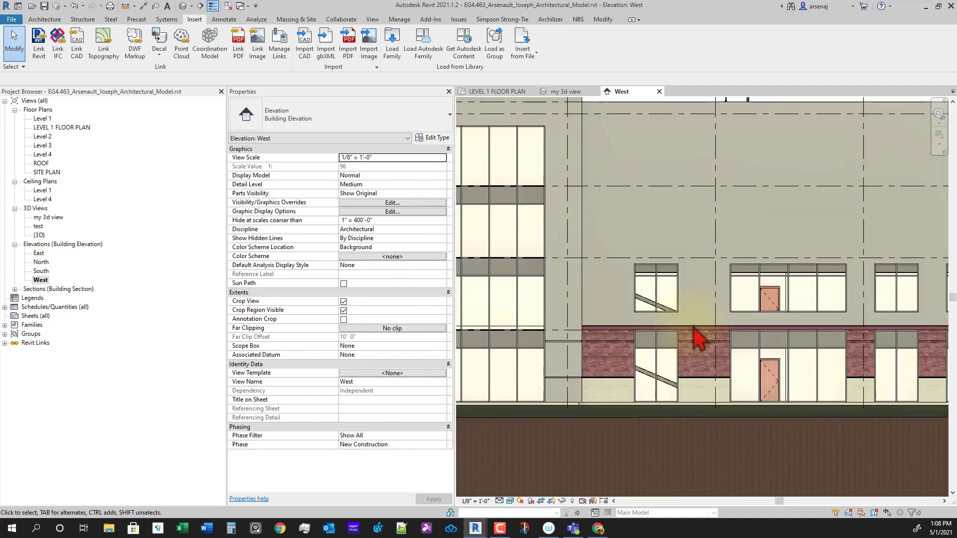
pyautogui.scroll(-2, 746, 360)
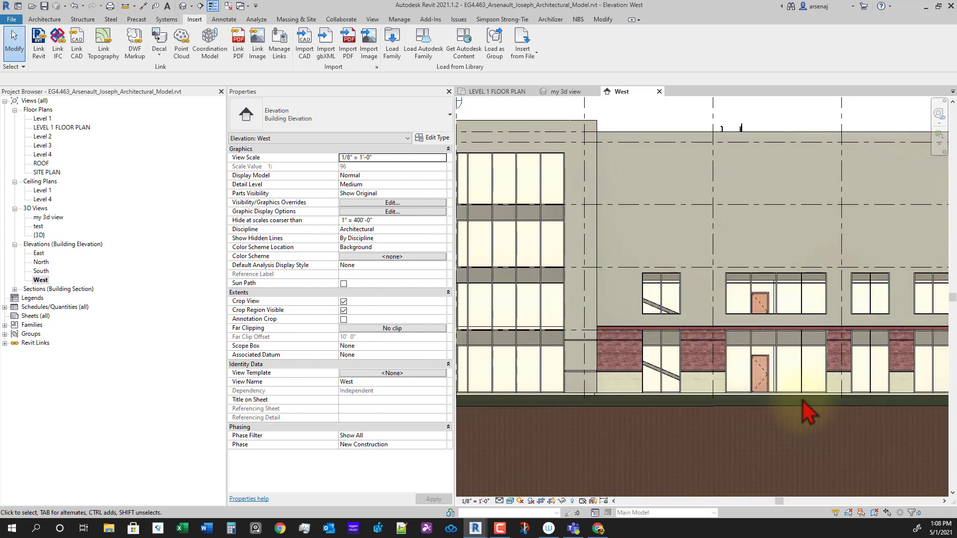
pyautogui.scroll(-1, 777, 418)
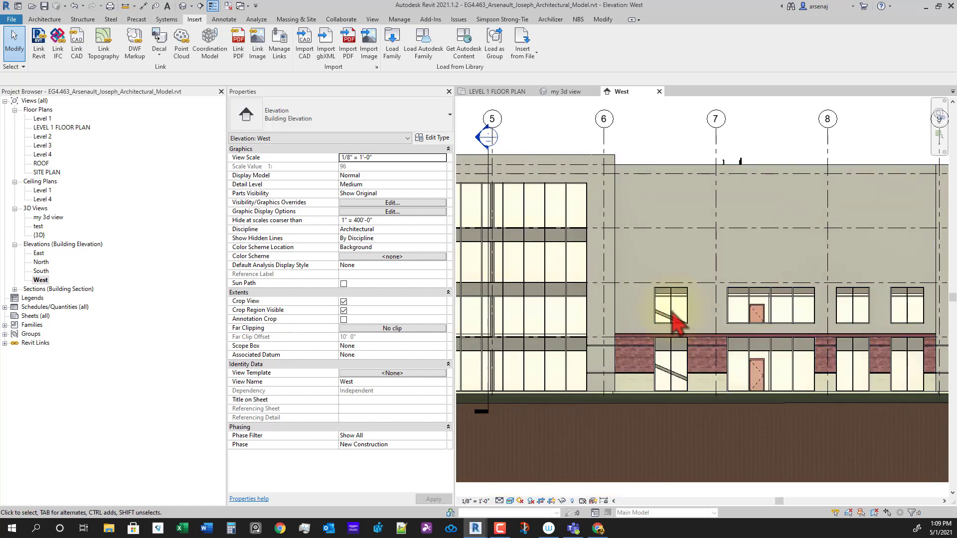
pyautogui.scroll(2, 668, 301)
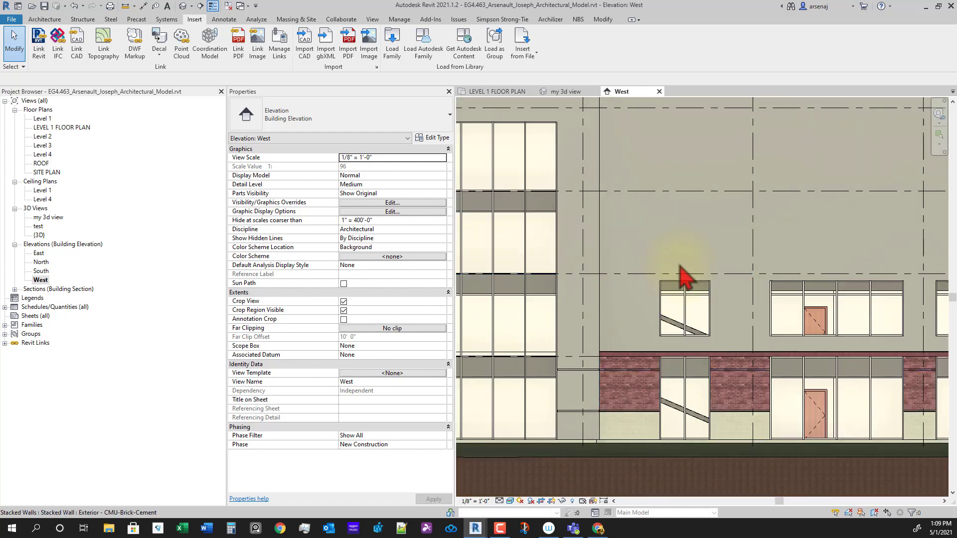
pyautogui.scroll(-2, 737, 311)
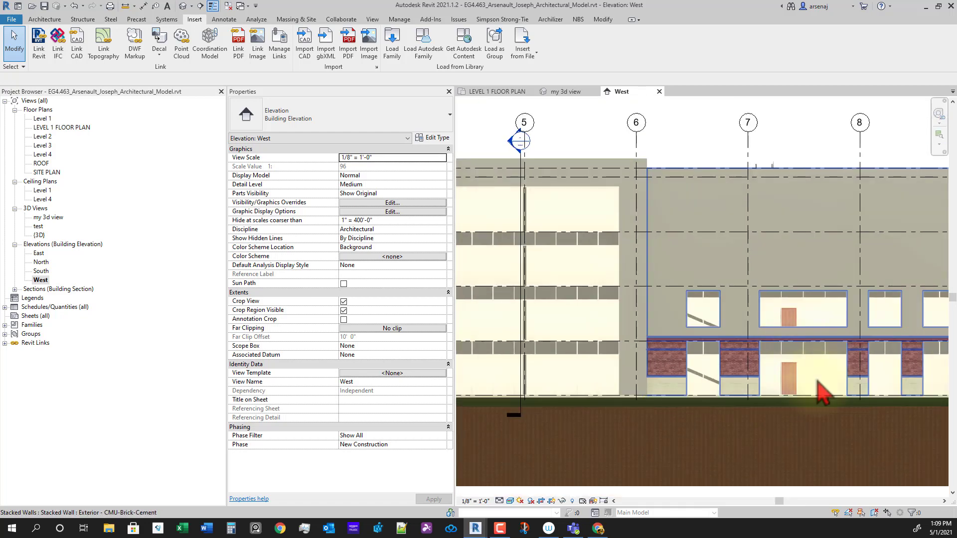
pyautogui.moveTo(770, 394); pyautogui.dragTo(731, 389, button='middle')
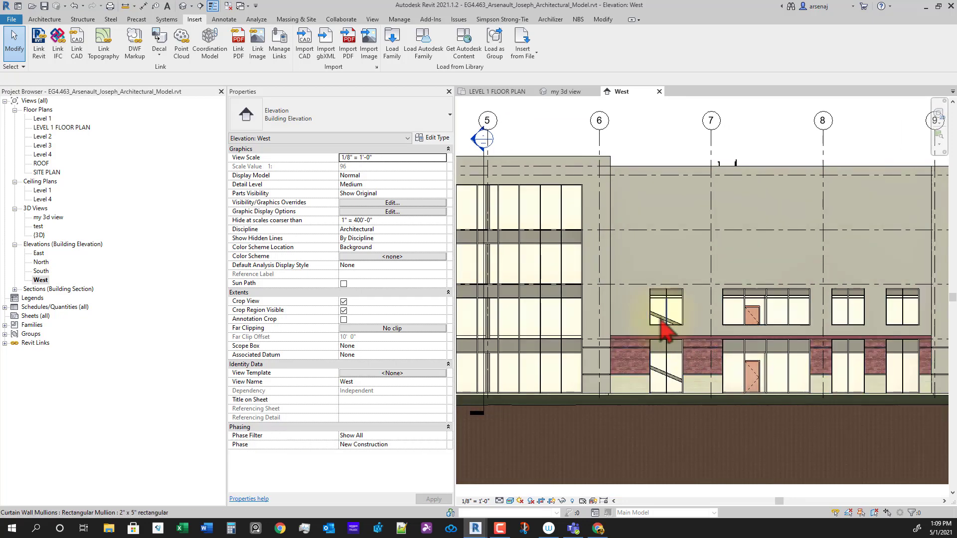
# Return from the West elevation to my 3d view at the Level 2 storefronts on the front wall.
pyautogui.scroll(5, 662, 303)
pyautogui.scroll(-2, 688, 312)
pyautogui.moveTo(736, 328); pyautogui.dragTo(735, 346, button='middle')
pyautogui.scroll(-3, 632, 189)
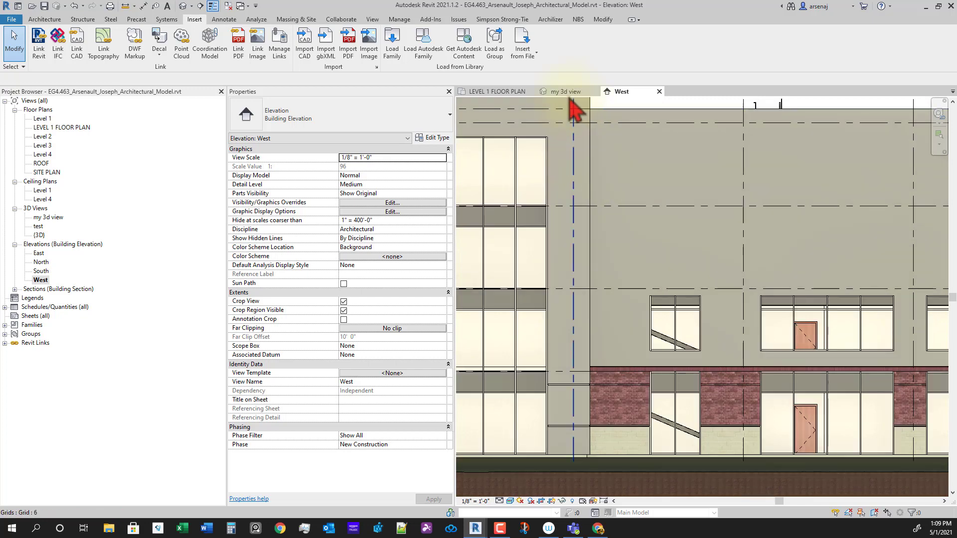
pyautogui.click(565, 92)
pyautogui.scroll(2, 675, 351)
pyautogui.scroll(3, 670, 352)
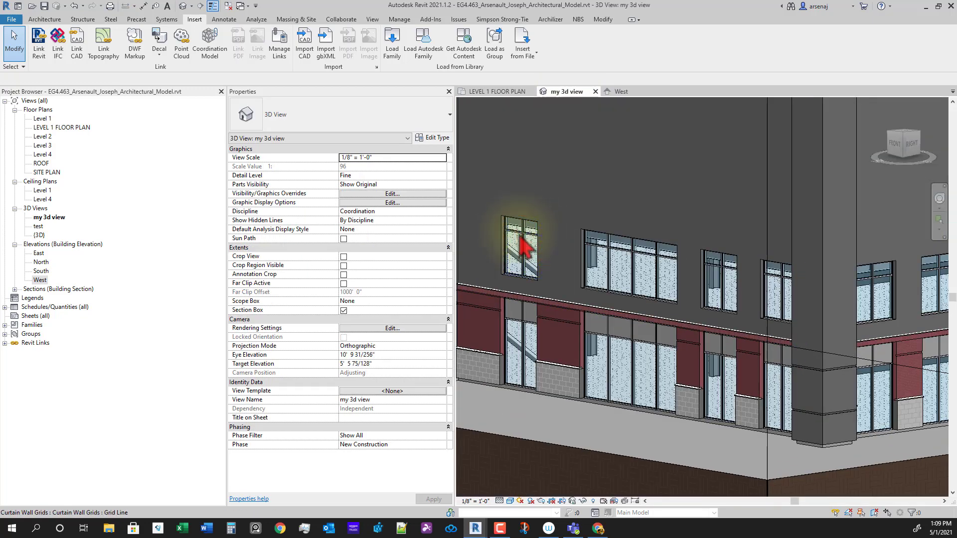
# Select the upper glazed panels of the four Level 2 storefronts between the tall curtain wall and the building corner.
pyautogui.click(526, 243)
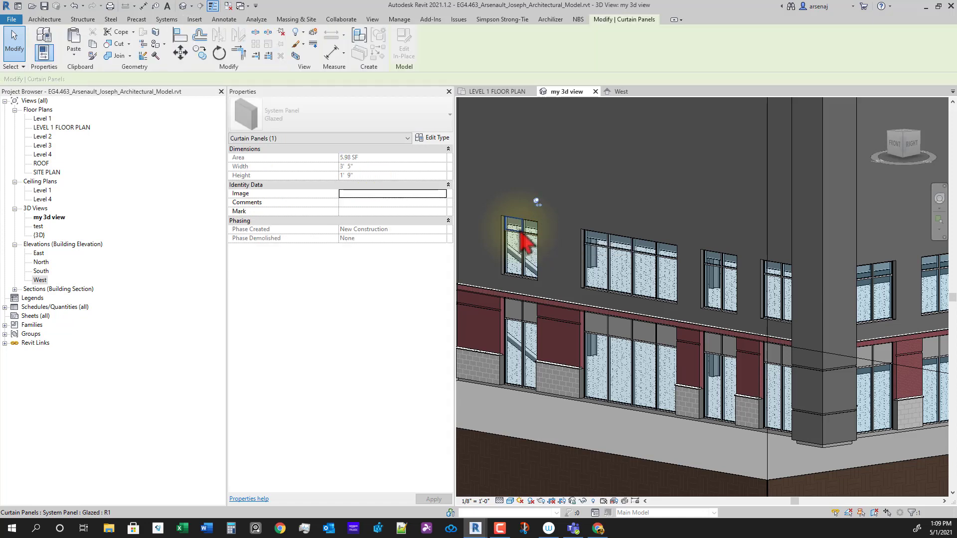
pyautogui.keyDown('ctrl'); pyautogui.click(531, 225); pyautogui.keyUp('ctrl')
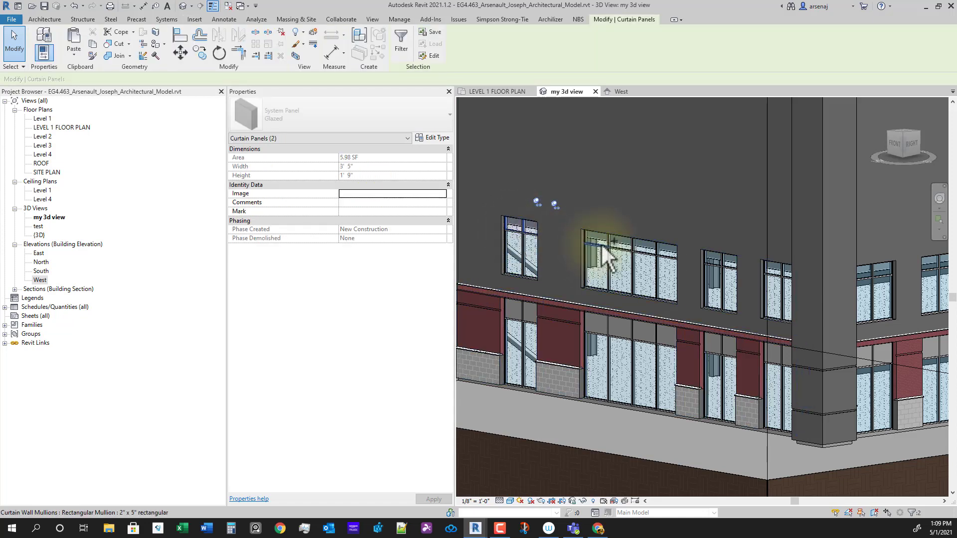
pyautogui.press('Tab')
pyautogui.keyDown('ctrl'); pyautogui.click(621, 245); pyautogui.keyUp('ctrl')
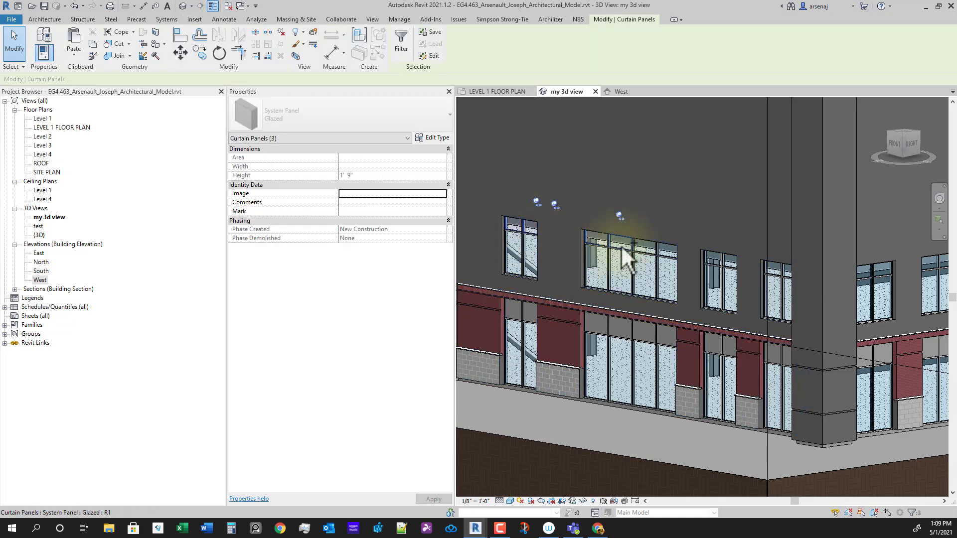
pyautogui.keyDown('ctrl'); pyautogui.click(647, 252); pyautogui.keyUp('ctrl')
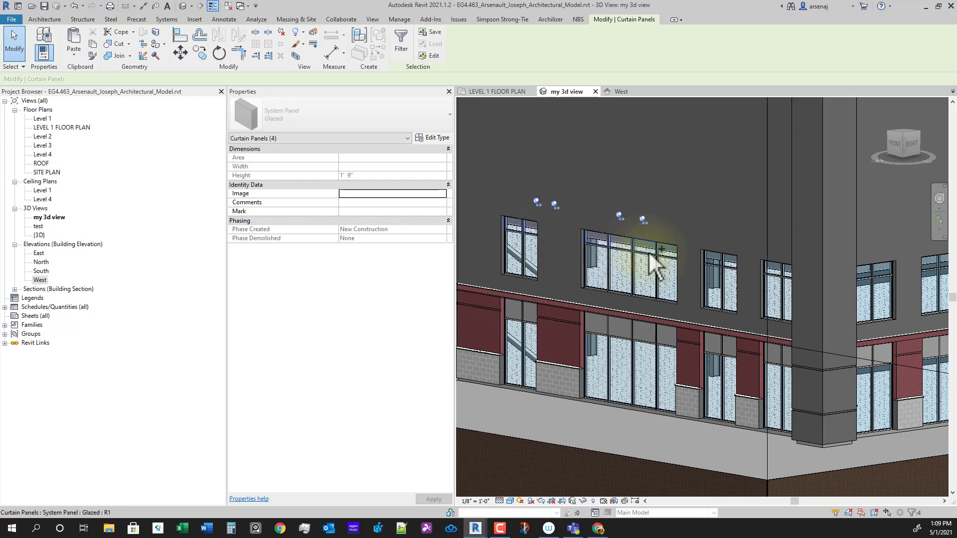
pyautogui.keyDown('ctrl'); pyautogui.click(660, 254); pyautogui.keyUp('ctrl')
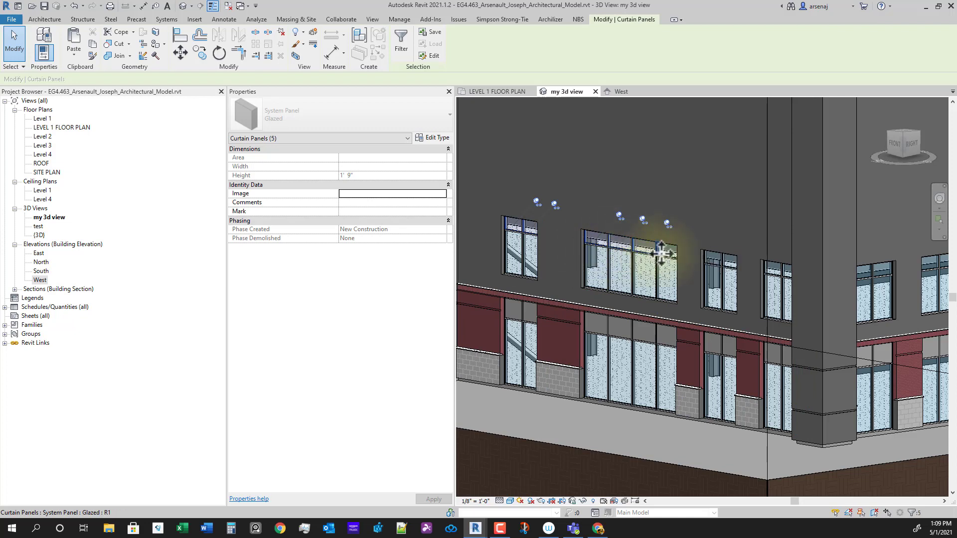
pyautogui.keyDown('ctrl'); pyautogui.click(665, 252); pyautogui.keyUp('ctrl')
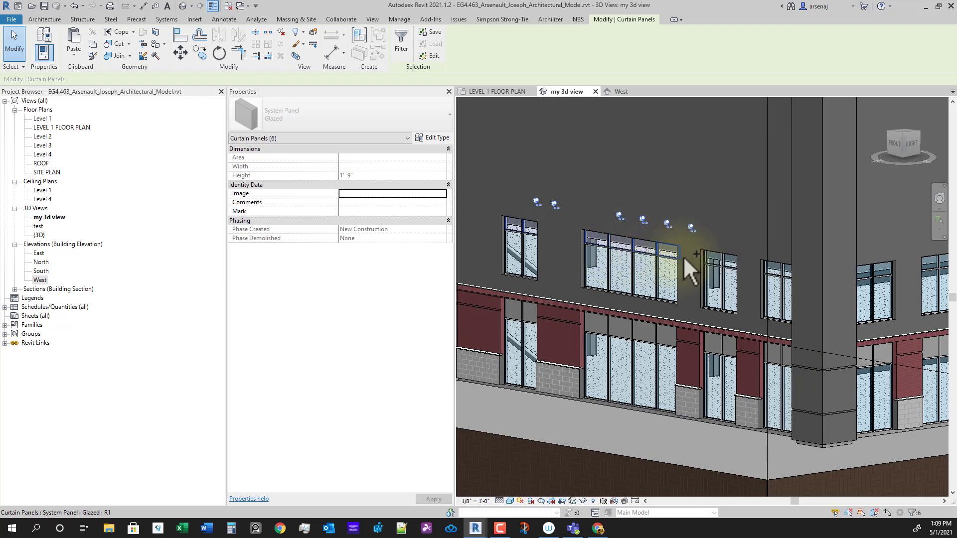
pyautogui.keyDown('ctrl'); pyautogui.click(718, 262); pyautogui.keyUp('ctrl')
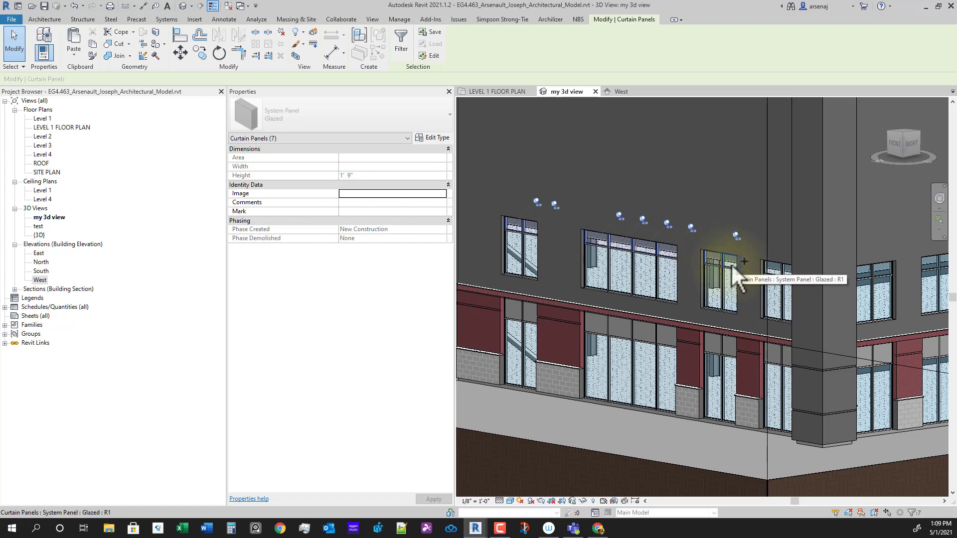
pyautogui.keyDown('ctrl'); pyautogui.click(774, 273); pyautogui.keyUp('ctrl')
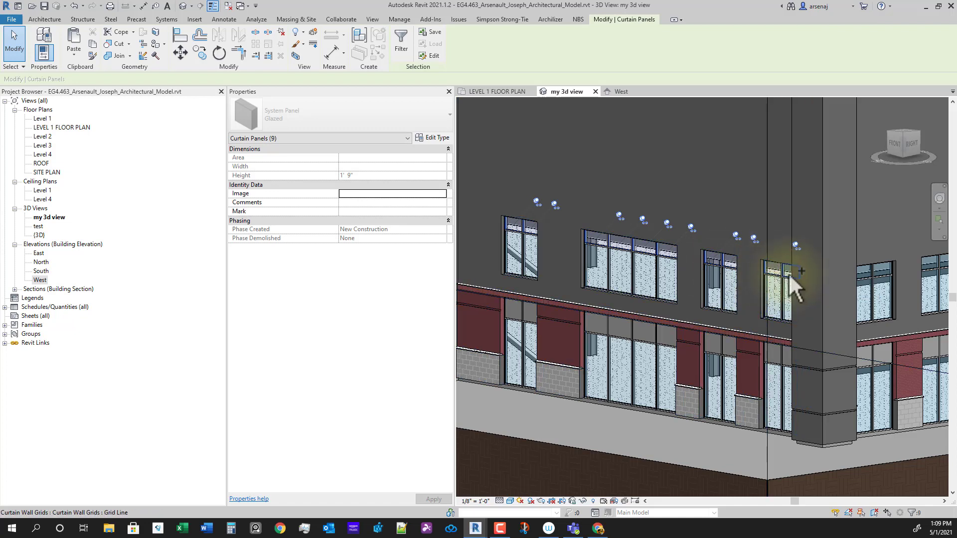
pyautogui.keyDown('ctrl'); pyautogui.click(788, 273); pyautogui.keyUp('ctrl')
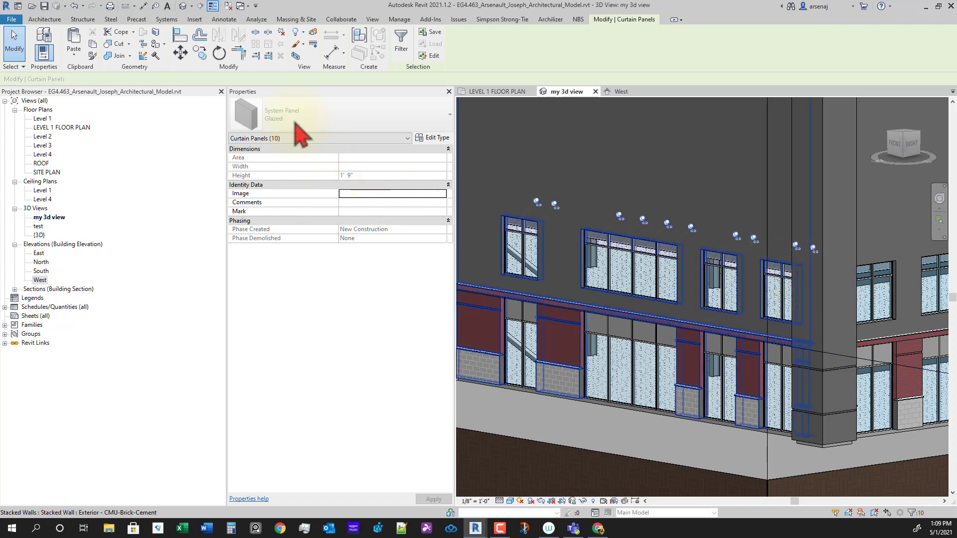
# Unpin the selected front-wall panels, change their type to System Panel Solid, and clear the selection.
pyautogui.click(281, 32)
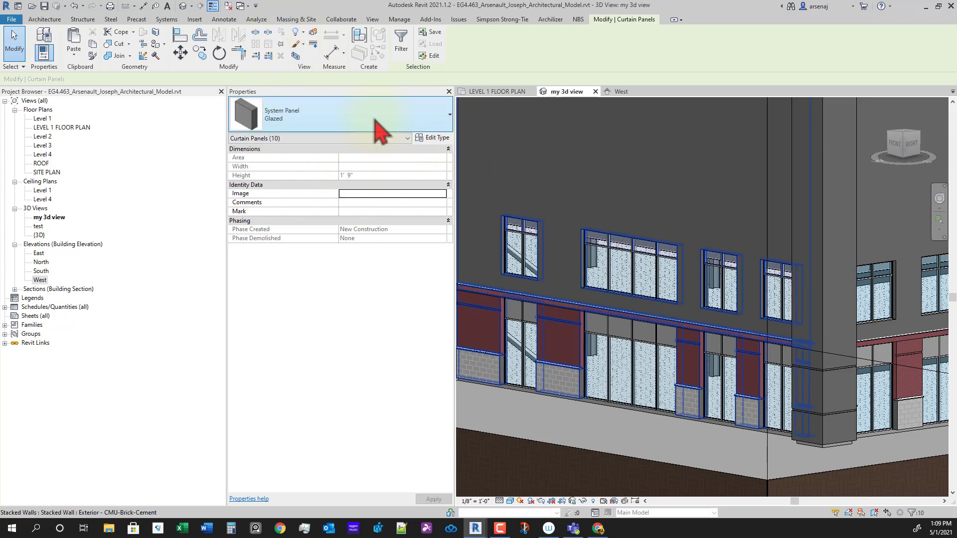
pyautogui.click(336, 128)
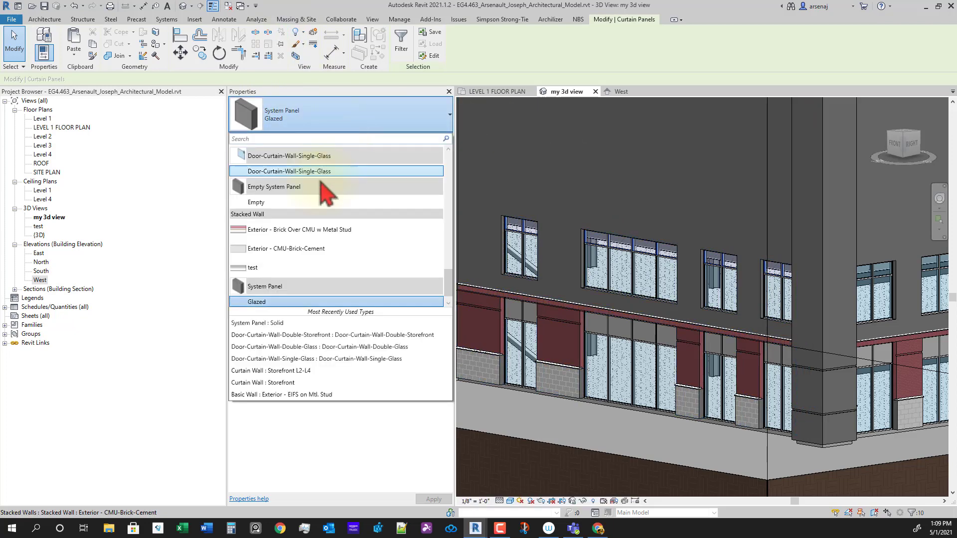
pyautogui.scroll(-1, 288, 301)
pyautogui.click(288, 300)
pyautogui.scroll(-1, 773, 348)
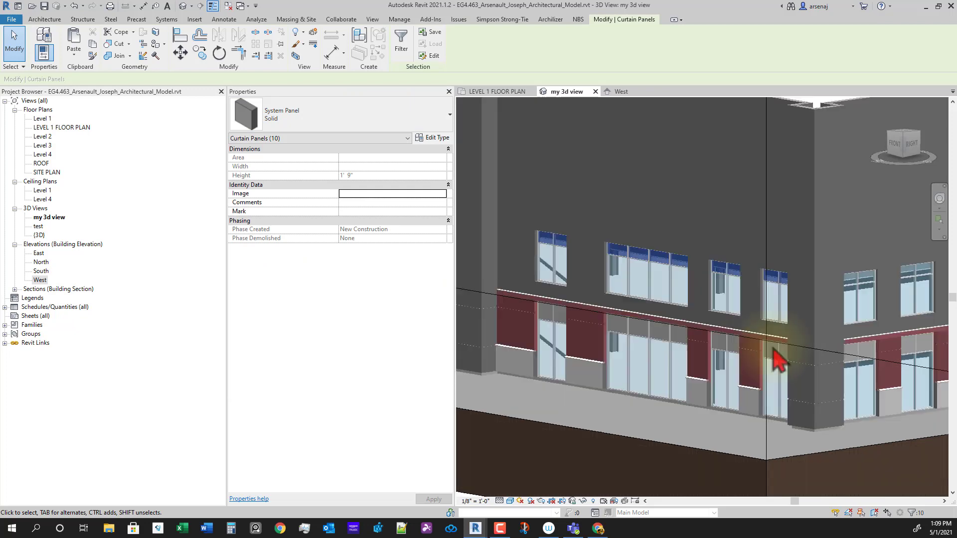
pyautogui.scroll(-2, 778, 356)
pyautogui.keyDown('shift'); pyautogui.moveTo(786, 390); pyautogui.dragTo(762, 396, button='middle'); pyautogui.keyUp('shift')
pyautogui.press('Escape')
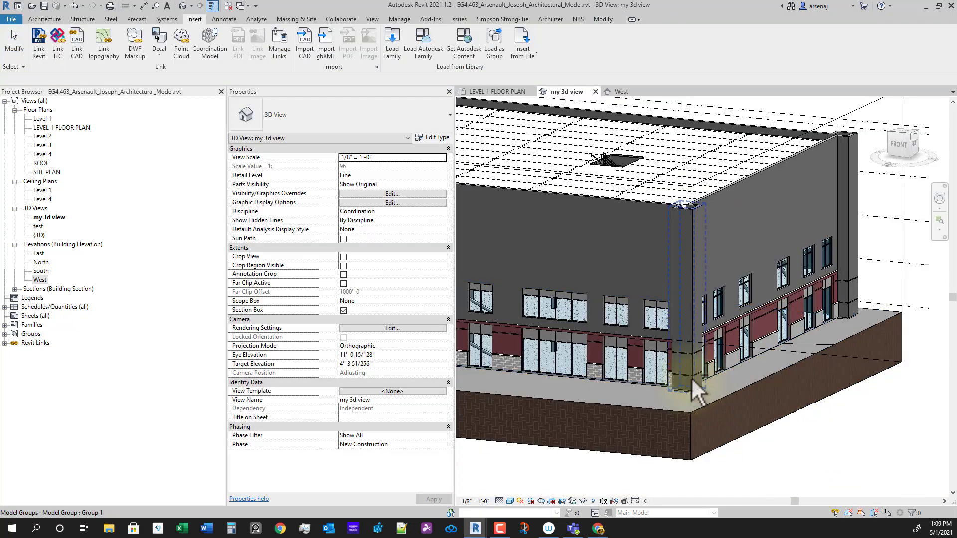
# Select the upper glazed panels of the three Level 2 storefronts nearest the corner on the side wall.
pyautogui.keyDown('shift'); pyautogui.moveTo(693, 382); pyautogui.dragTo(662, 367, button='middle'); pyautogui.keyUp('shift')
pyautogui.scroll(5, 613, 346)
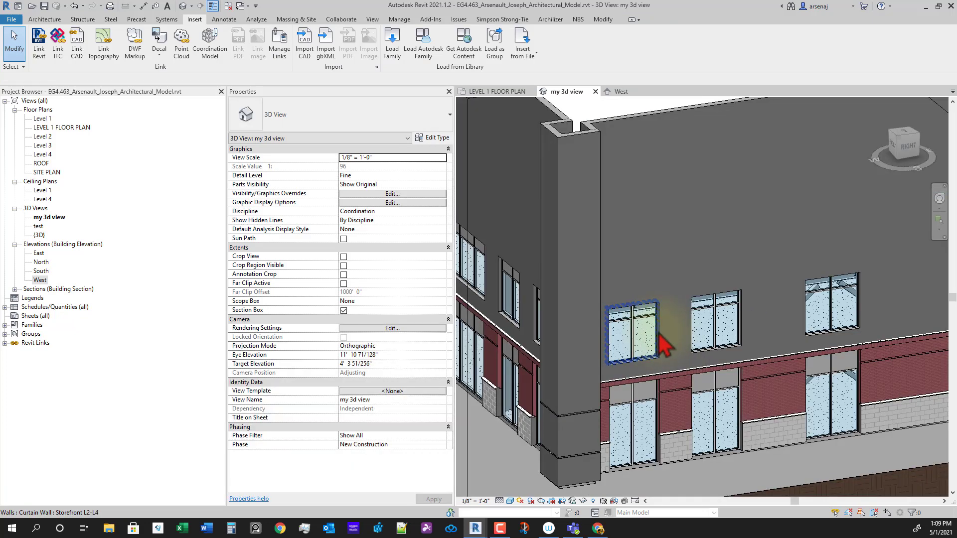
pyautogui.click(638, 314)
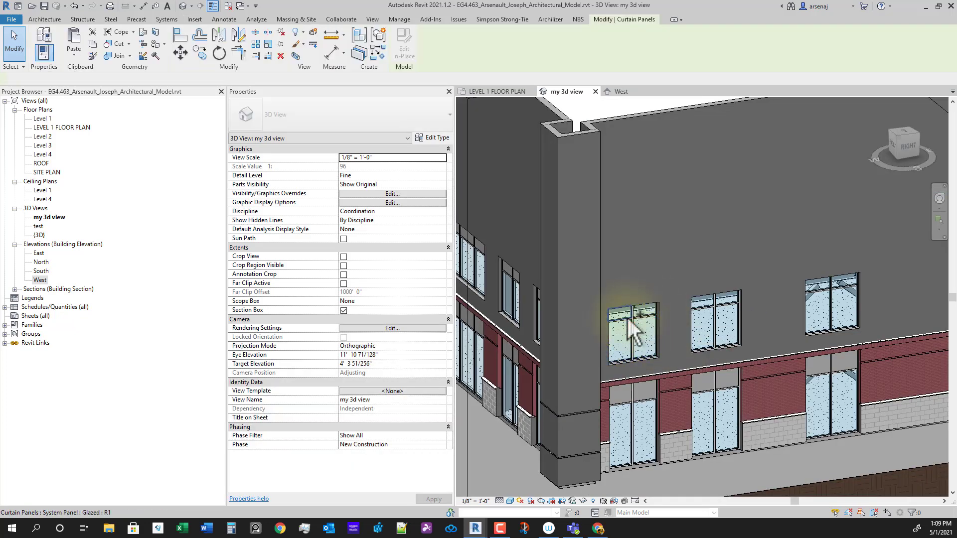
pyautogui.keyDown('ctrl'); pyautogui.click(713, 308); pyautogui.keyUp('ctrl')
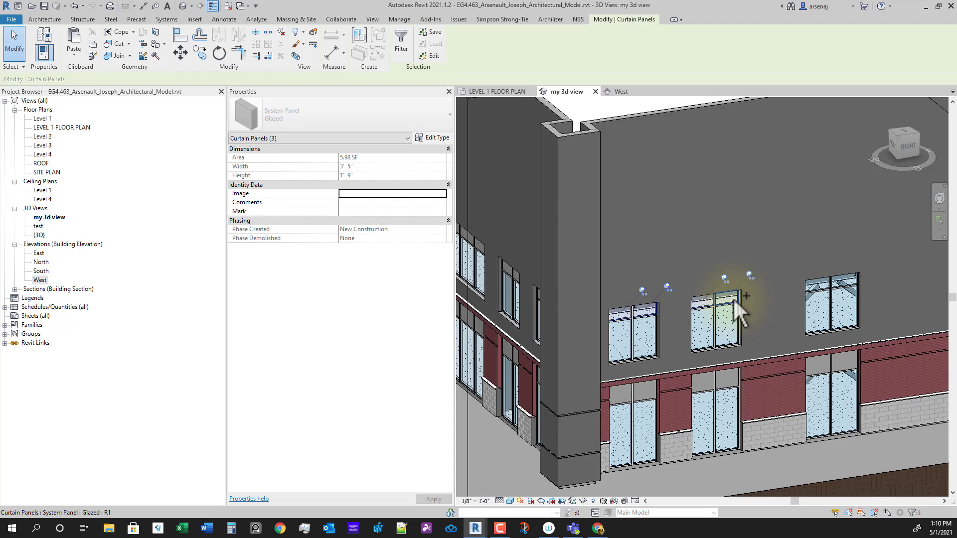
pyautogui.keyDown('ctrl'); pyautogui.click(733, 298); pyautogui.keyUp('ctrl')
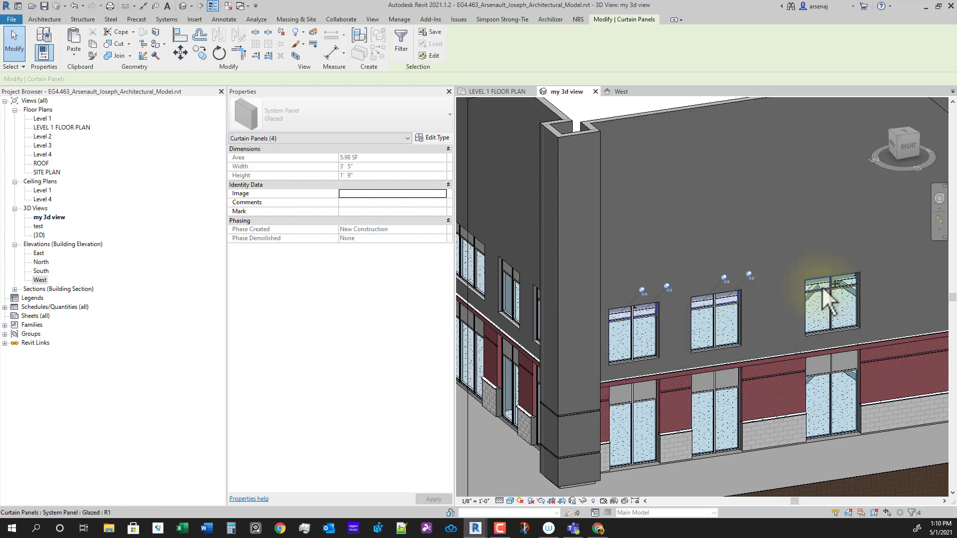
pyautogui.keyDown('ctrl'); pyautogui.click(843, 297); pyautogui.keyUp('ctrl')
# Add the upper glazed panels of the remaining three Level 2 side-wall storefronts to the selection.
pyautogui.scroll(-3, 841, 303)
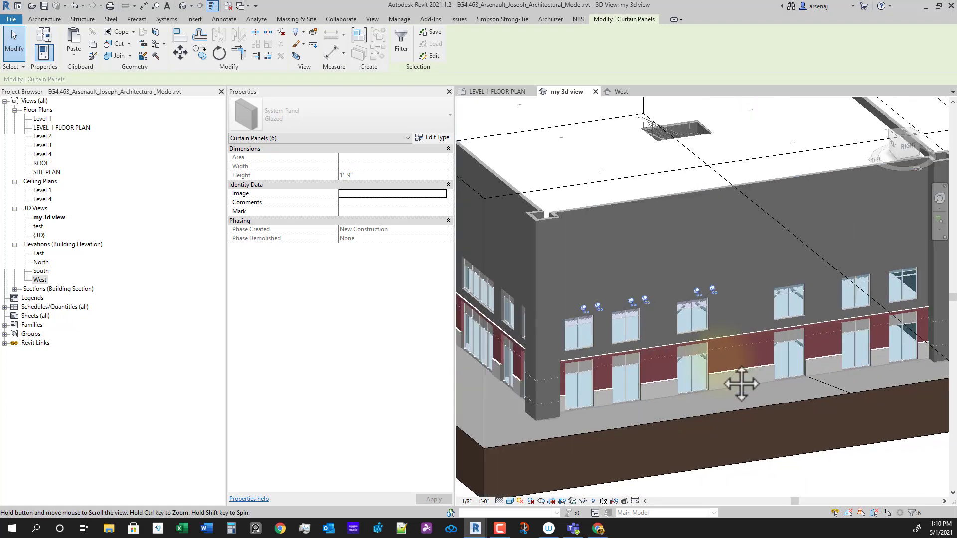
pyautogui.scroll(3, 746, 297)
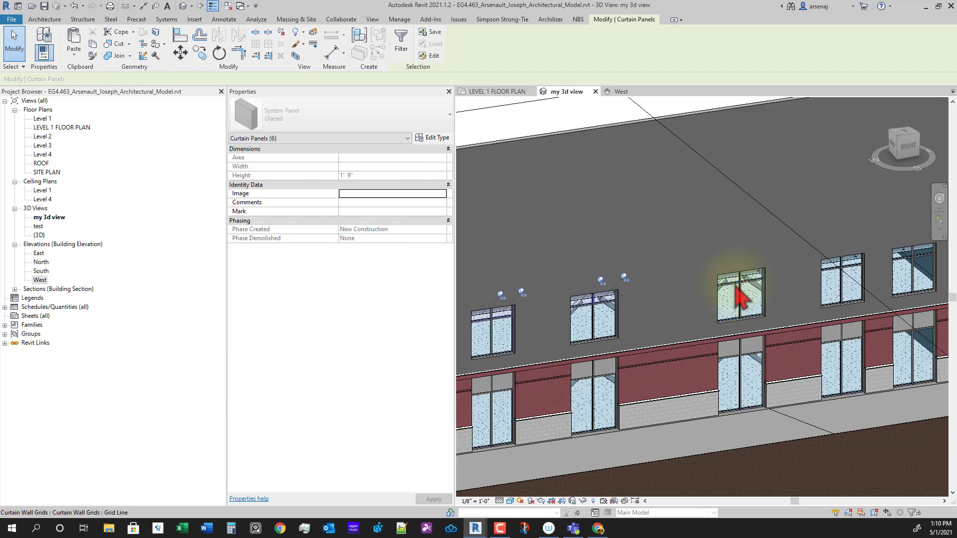
pyautogui.keyDown('ctrl'); pyautogui.click(745, 282); pyautogui.keyUp('ctrl')
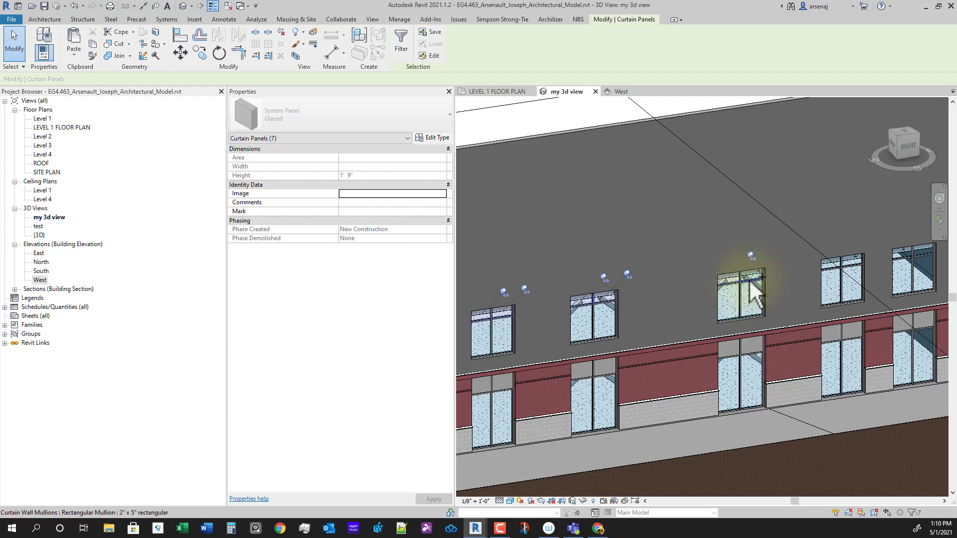
pyautogui.keyDown('ctrl'); pyautogui.click(754, 278); pyautogui.keyUp('ctrl')
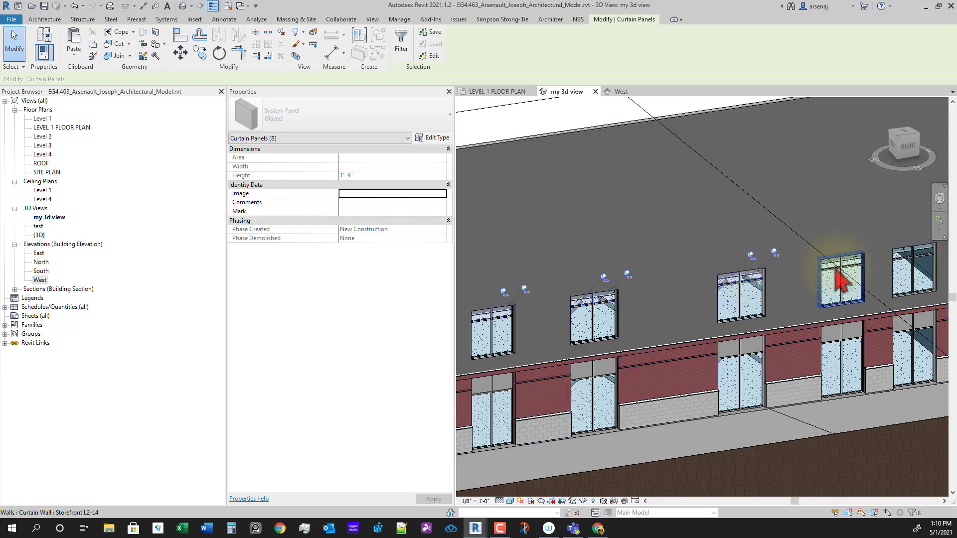
pyautogui.scroll(-3, 853, 280)
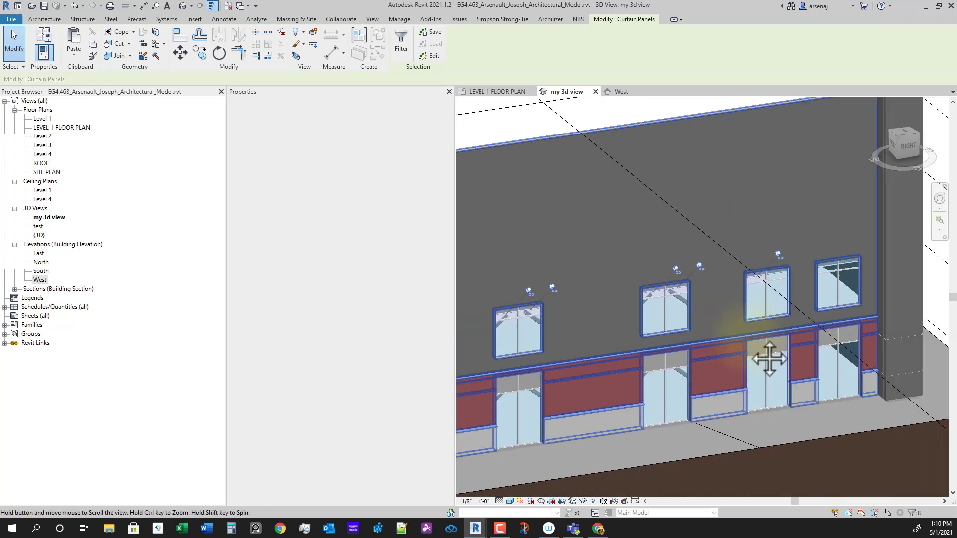
pyautogui.scroll(4, 707, 357)
pyautogui.keyDown('ctrl'); pyautogui.click(733, 299); pyautogui.keyUp('ctrl')
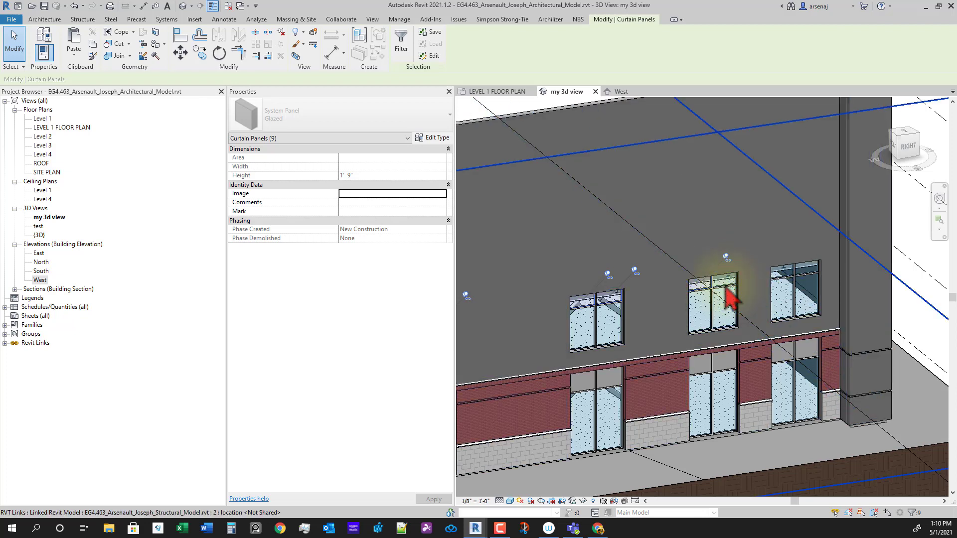
pyautogui.scroll(2, 735, 298)
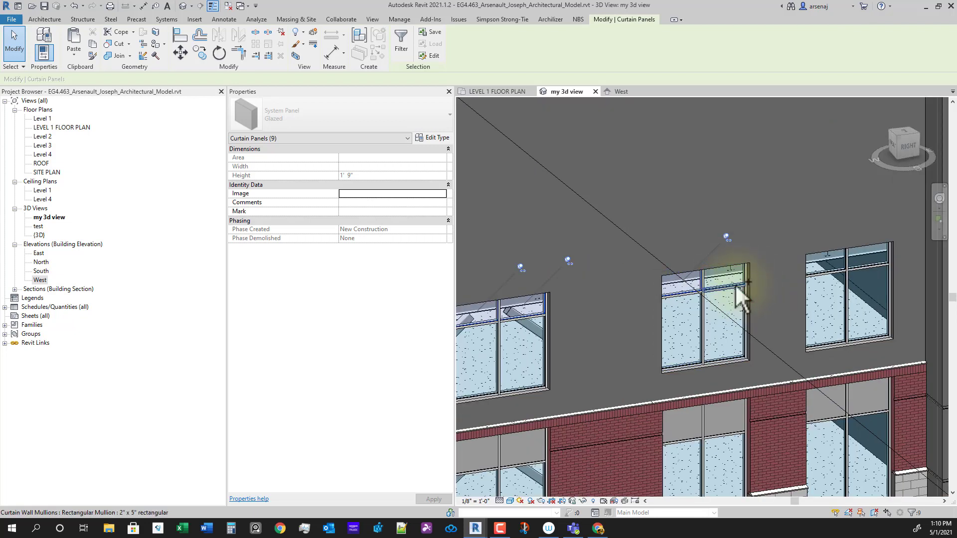
pyautogui.keyDown('ctrl'); pyautogui.click(735, 286); pyautogui.keyUp('ctrl')
pyautogui.keyDown('shift'); pyautogui.click(736, 286); pyautogui.keyUp('shift')
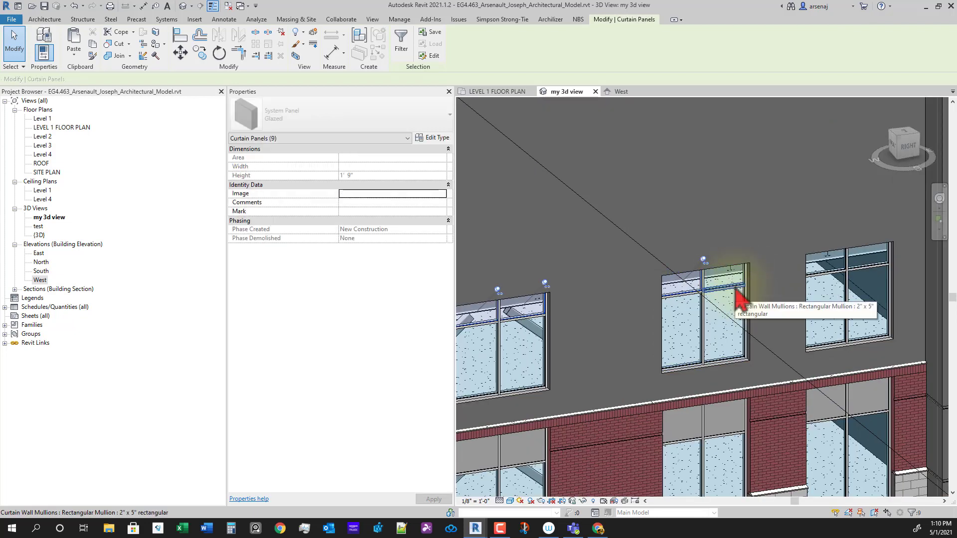
pyautogui.keyDown('ctrl'); pyautogui.click(736, 281); pyautogui.keyUp('ctrl')
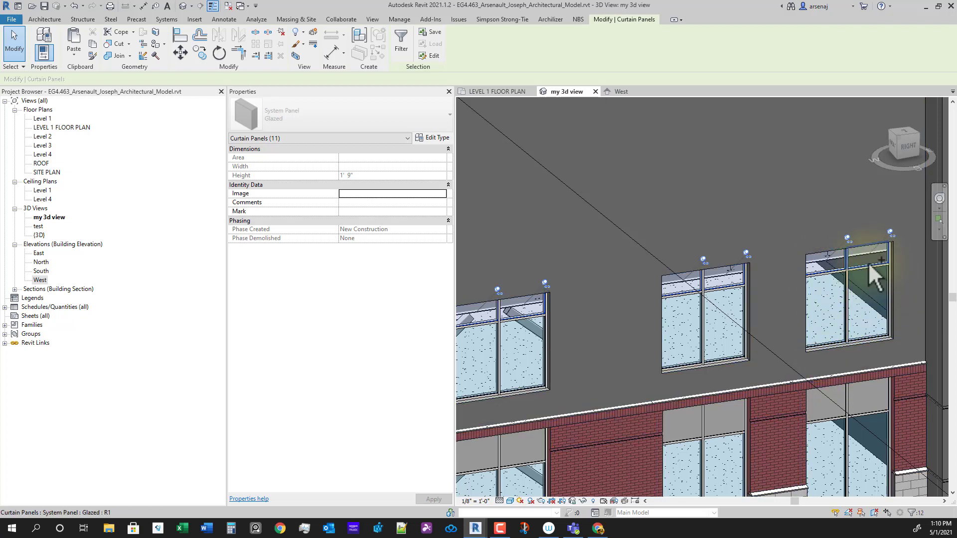
pyautogui.keyDown('ctrl'); pyautogui.click(869, 268); pyautogui.keyUp('ctrl')
# Unpin the selected side-wall panels, change them to System Panel Solid, and clear the selection.
pyautogui.scroll(-4, 877, 274)
pyautogui.scroll(-5, 798, 309)
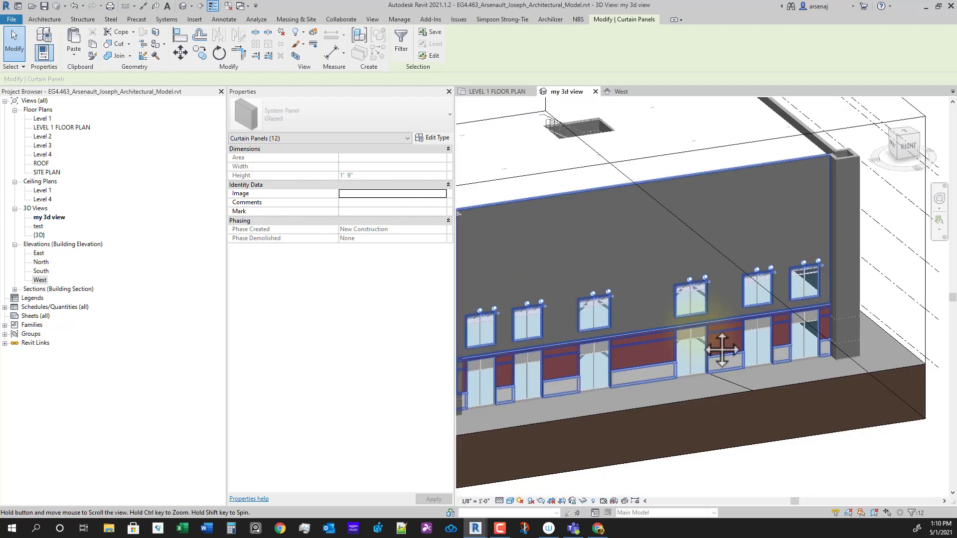
pyautogui.scroll(2, 679, 363)
pyautogui.moveTo(598, 323); pyautogui.dragTo(651, 319, button='middle')
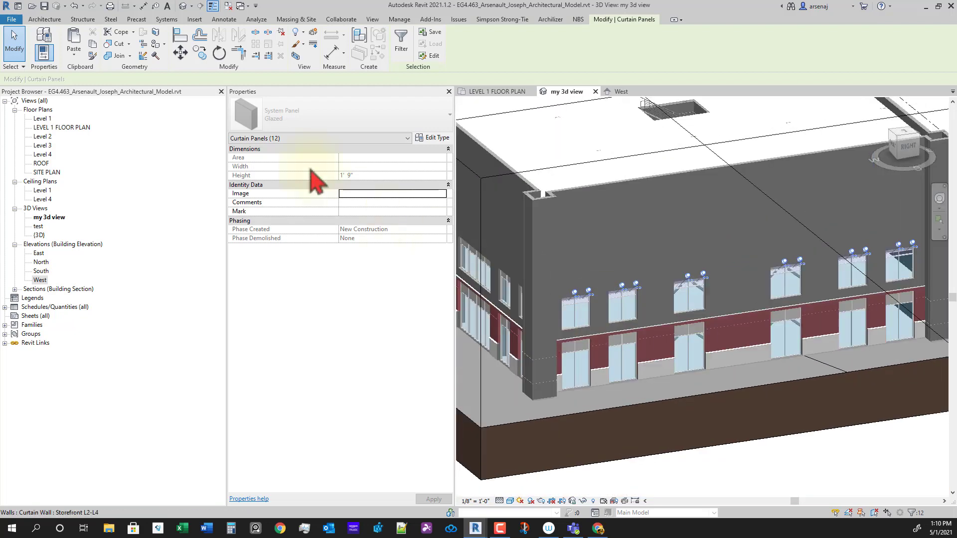
pyautogui.click(301, 116)
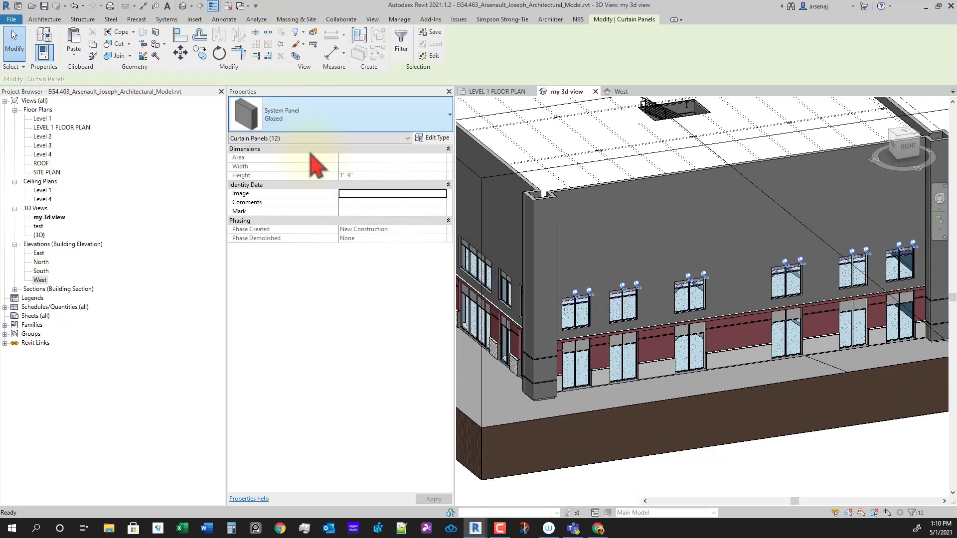
pyautogui.click(304, 302)
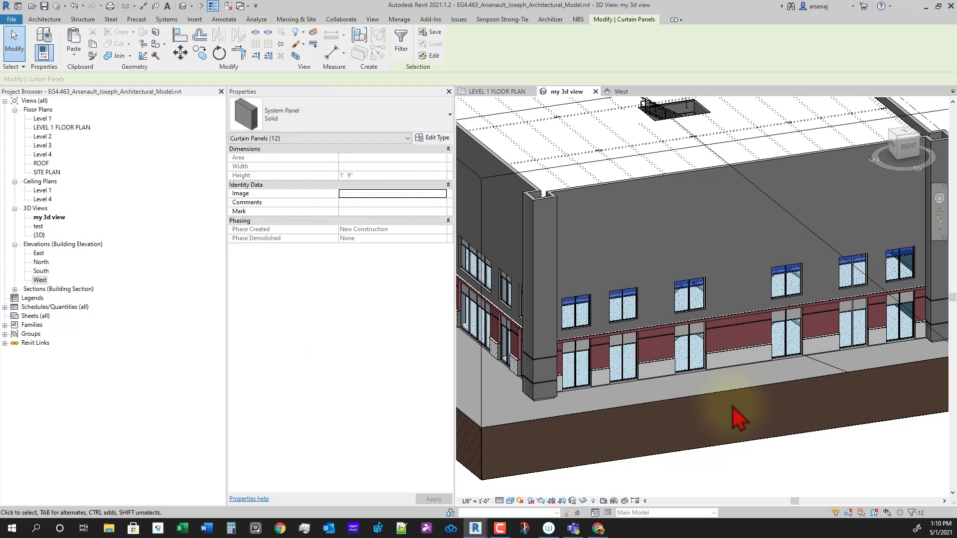
pyautogui.keyDown('shift'); pyautogui.moveTo(737, 417); pyautogui.dragTo(784, 454, button='middle'); pyautogui.keyUp('shift')
pyautogui.click(792, 455)
pyautogui.scroll(-3, 712, 453)
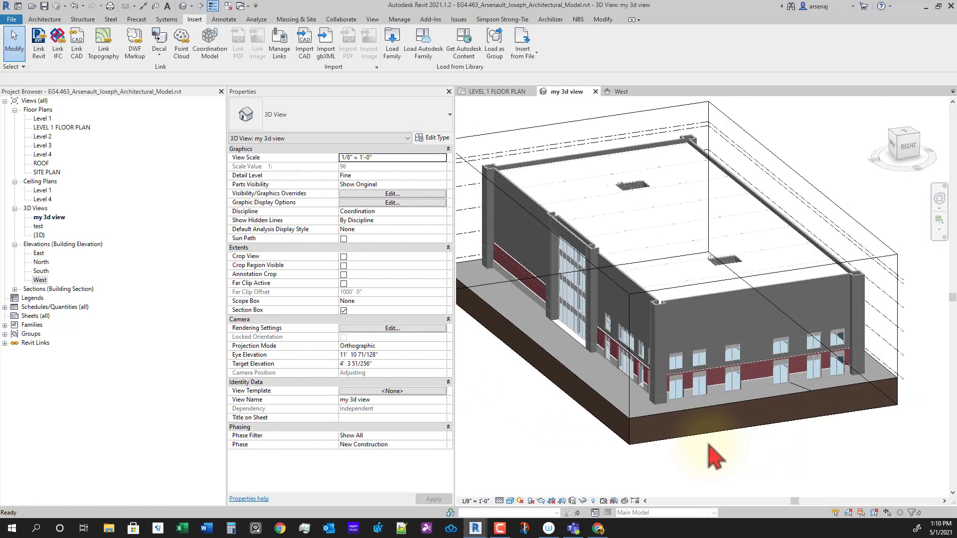
pyautogui.scroll(5, 623, 401)
pyautogui.keyDown('shift'); pyautogui.moveTo(562, 355); pyautogui.dragTo(603, 282, button='middle'); pyautogui.keyUp('shift')
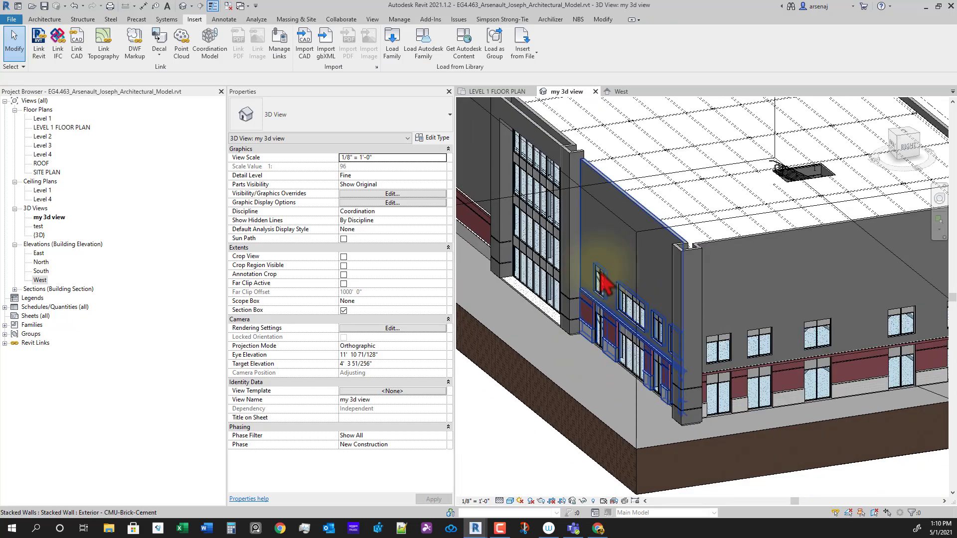
pyautogui.scroll(-3, 566, 394)
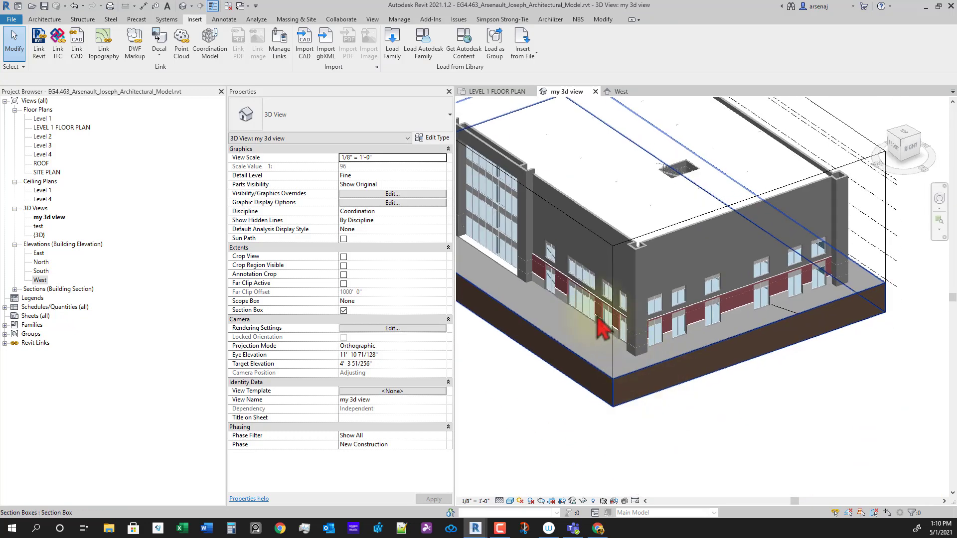
pyautogui.keyDown('shift'); pyautogui.moveTo(566, 379); pyautogui.dragTo(552, 267, button='middle'); pyautogui.keyUp('shift')
pyautogui.scroll(3, 551, 268)
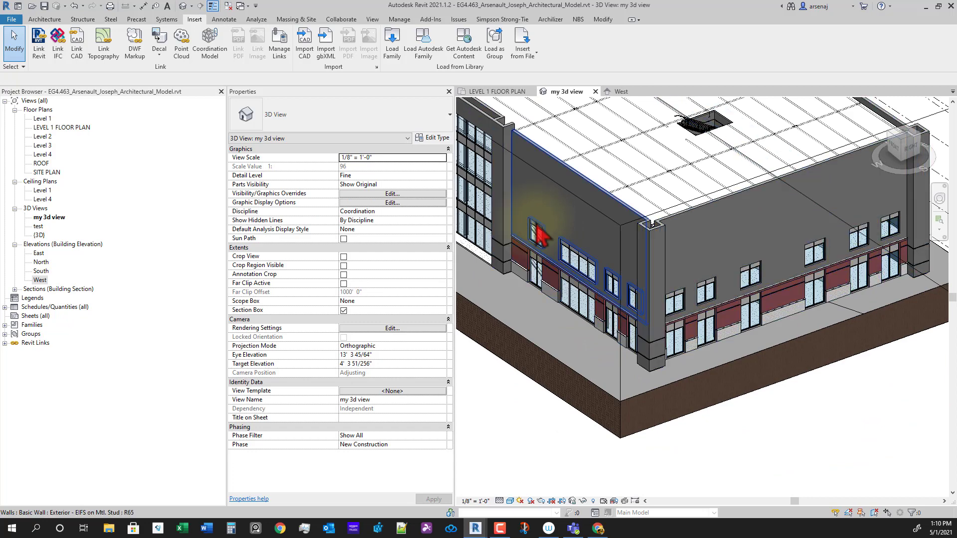
pyautogui.keyDown('shift'); pyautogui.moveTo(541, 281); pyautogui.dragTo(625, 374, button='middle'); pyautogui.keyUp('shift')
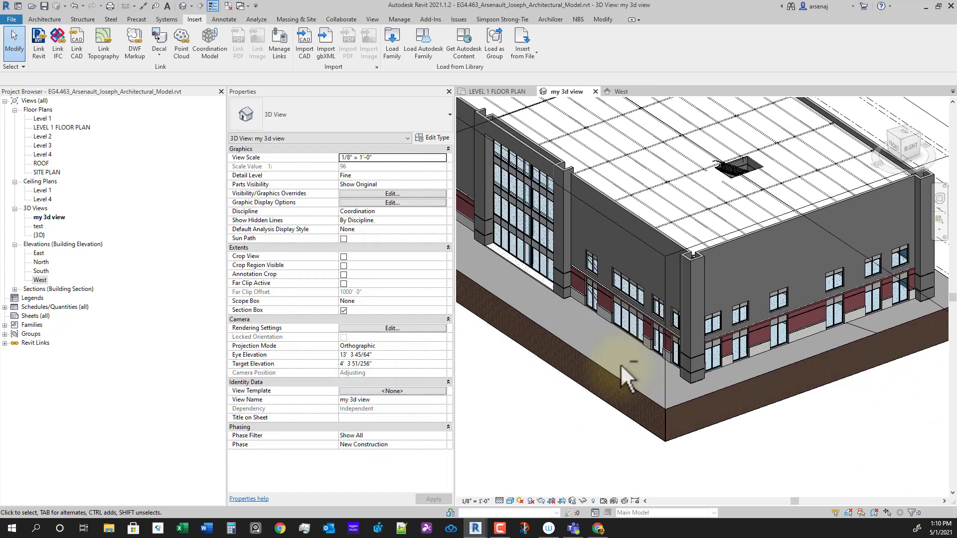
pyautogui.scroll(4, 598, 305)
pyautogui.click(559, 270)
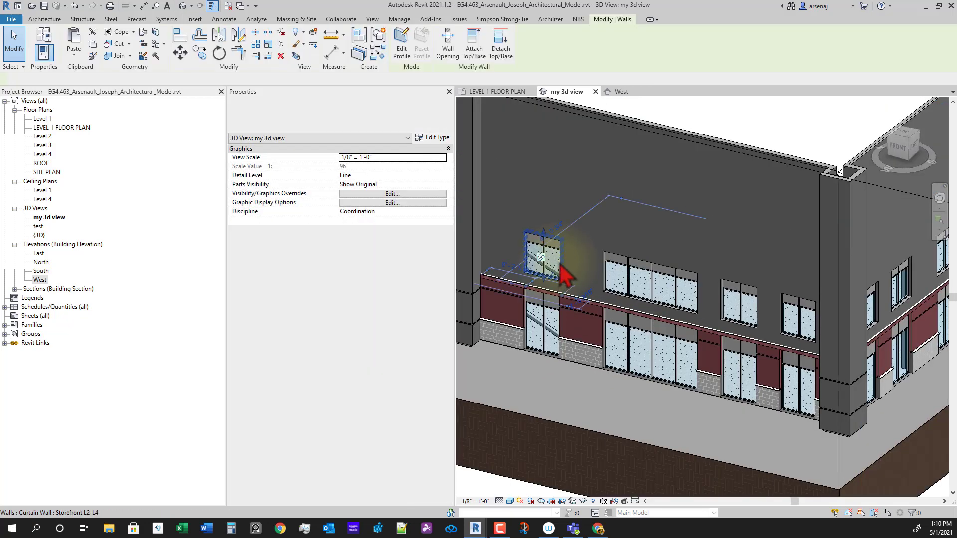
pyautogui.keyDown('ctrl'); pyautogui.click(613, 282); pyautogui.keyUp('ctrl')
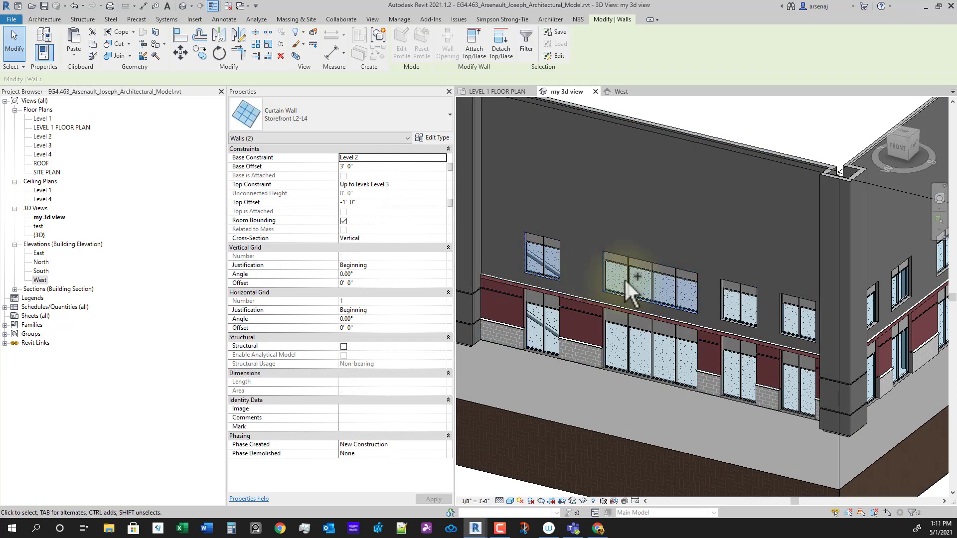
pyautogui.scroll(-2, 719, 300)
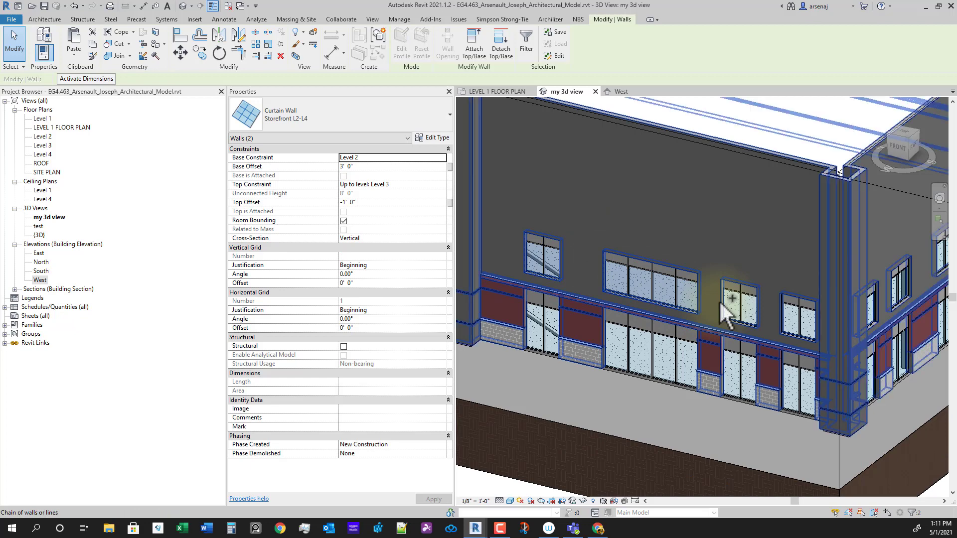
pyautogui.keyDown('shift'); pyautogui.moveTo(719, 301); pyautogui.dragTo(800, 349, button='middle'); pyautogui.keyUp('shift')
pyautogui.scroll(2, 801, 349)
pyautogui.scroll(-2, 869, 434)
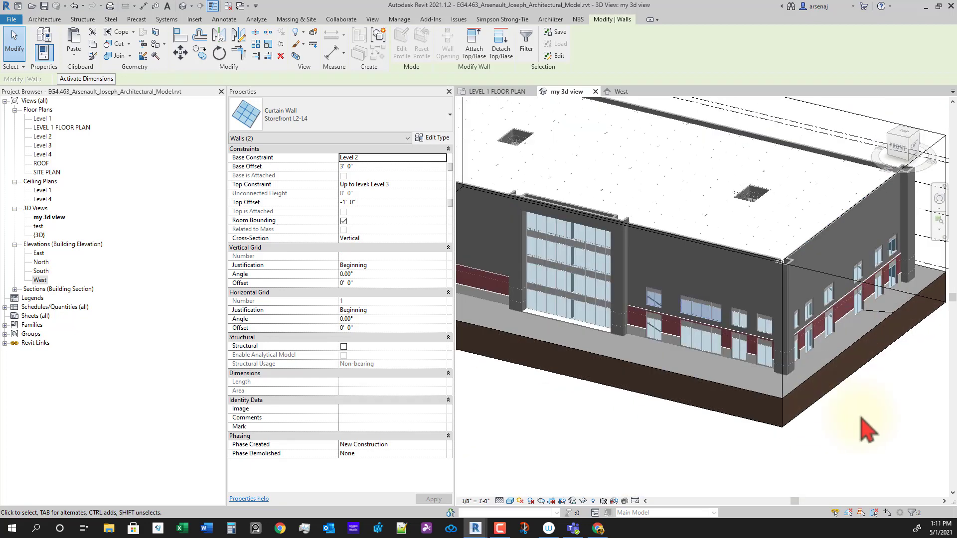
pyautogui.keyDown('shift'); pyautogui.moveTo(869, 433); pyautogui.dragTo(860, 396, button='middle'); pyautogui.keyUp('shift')
pyautogui.scroll(2, 674, 302)
pyautogui.scroll(1, 674, 303)
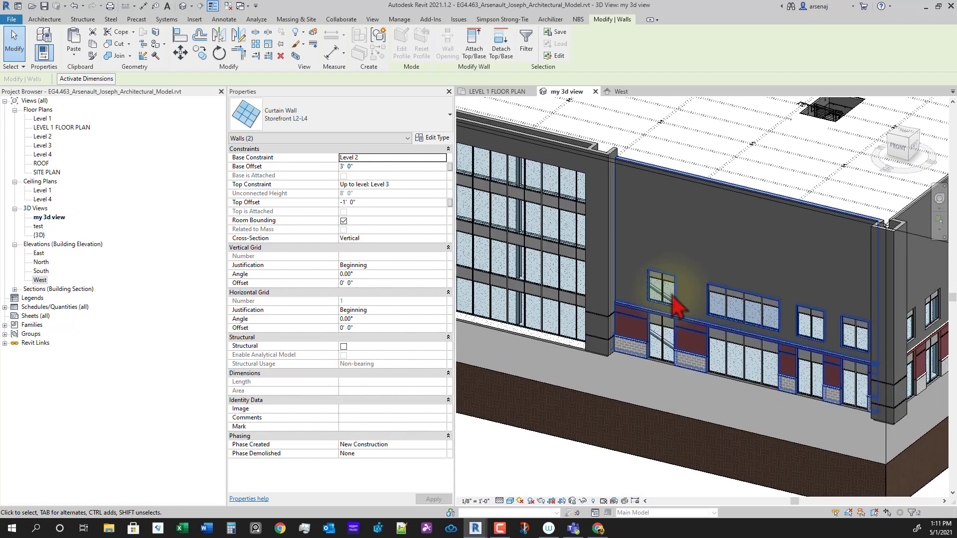
pyautogui.keyDown('shift'); pyautogui.moveTo(662, 392); pyautogui.dragTo(733, 405, button='middle'); pyautogui.keyUp('shift')
pyautogui.scroll(2, 612, 198)
# Select the four Level 2 storefront curtain walls on the front wall between the entrance glazing and the corner.
pyautogui.click(612, 197)
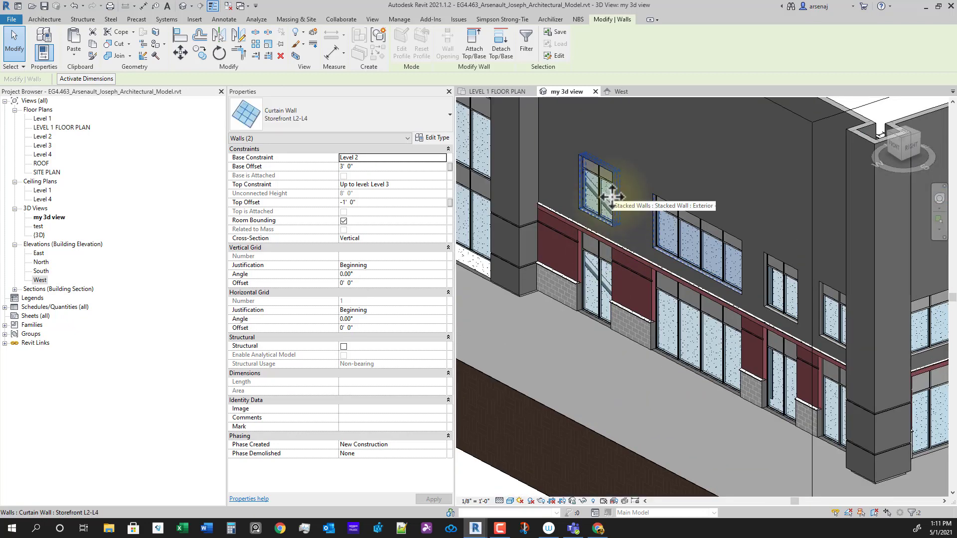
pyautogui.press('Tab')
pyautogui.press('Tab')
pyautogui.press('Tab')
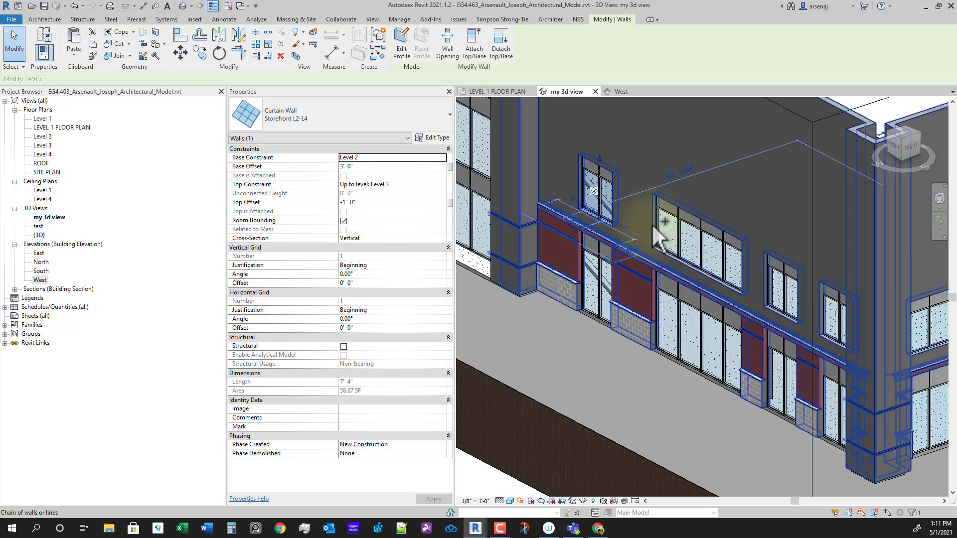
pyautogui.press('Tab')
pyautogui.press('Tab')
pyautogui.press('Tab')
pyautogui.keyDown('ctrl'); pyautogui.click(764, 271); pyautogui.keyUp('ctrl')
pyautogui.press('Tab')
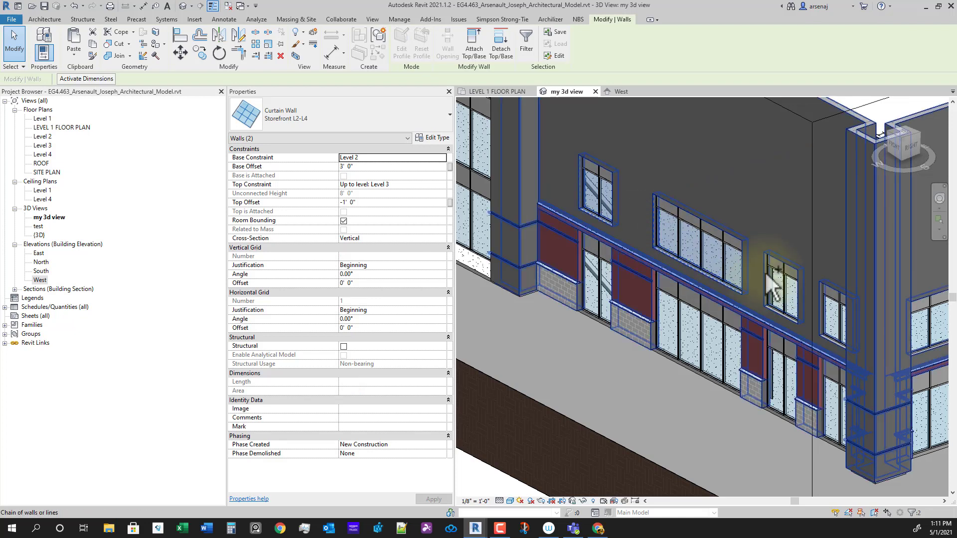
pyautogui.press('Tab')
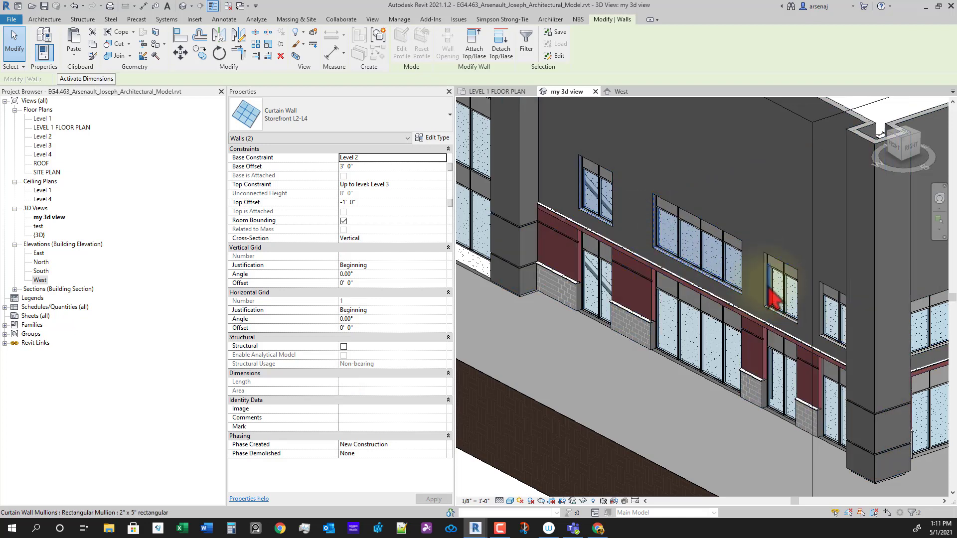
pyautogui.keyDown('ctrl'); pyautogui.click(774, 292); pyautogui.keyUp('ctrl')
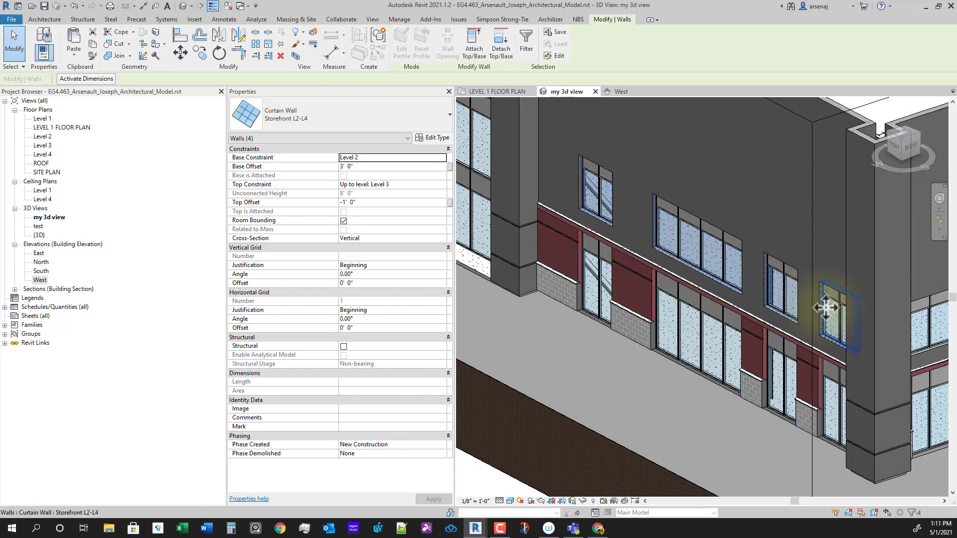
# Add the six Level 2 storefront curtain walls on the side wall to the selection.
pyautogui.scroll(-2, 861, 404)
pyautogui.moveTo(866, 417); pyautogui.dragTo(670, 423, button='middle')
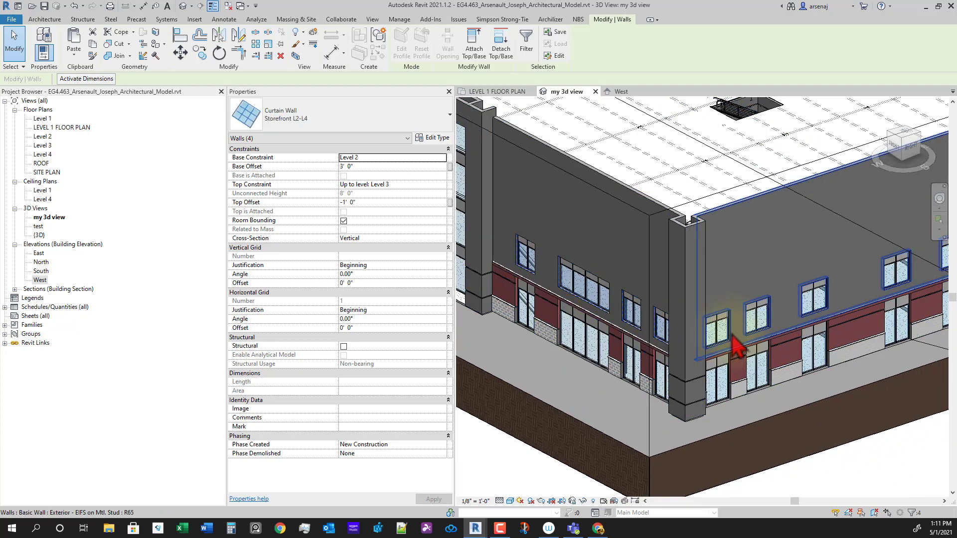
pyautogui.keyDown('ctrl'); pyautogui.click(731, 330); pyautogui.keyUp('ctrl')
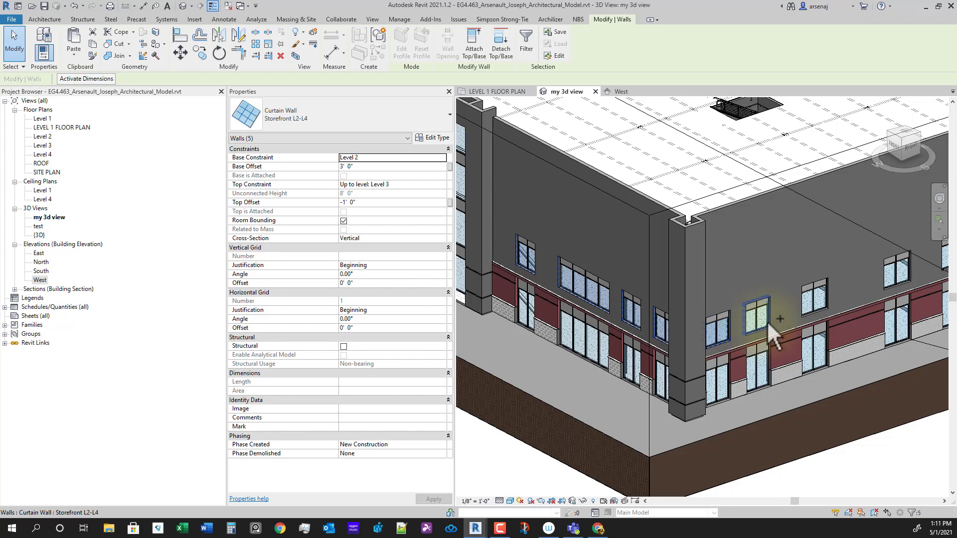
pyautogui.keyDown('ctrl'); pyautogui.click(825, 302); pyautogui.keyUp('ctrl')
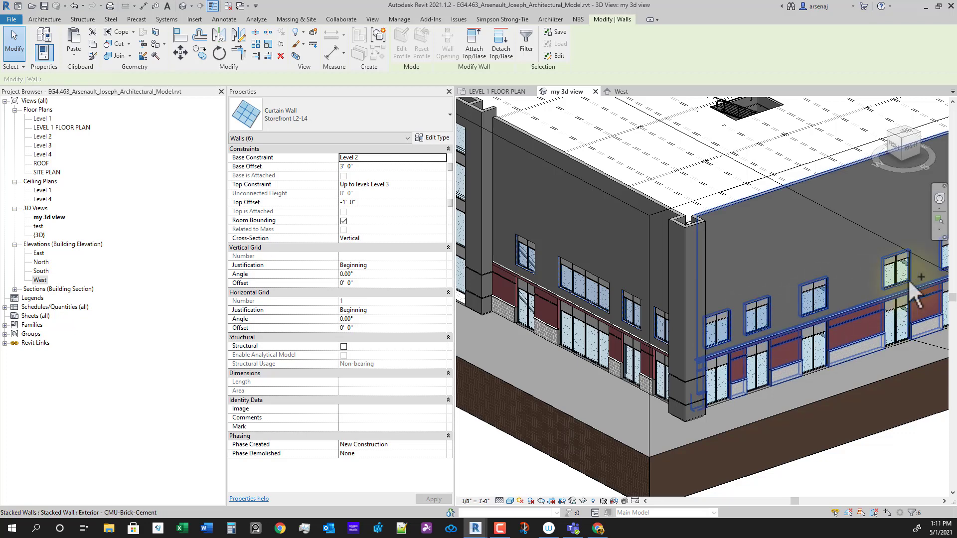
pyautogui.moveTo(933, 329); pyautogui.dragTo(804, 370, button='middle')
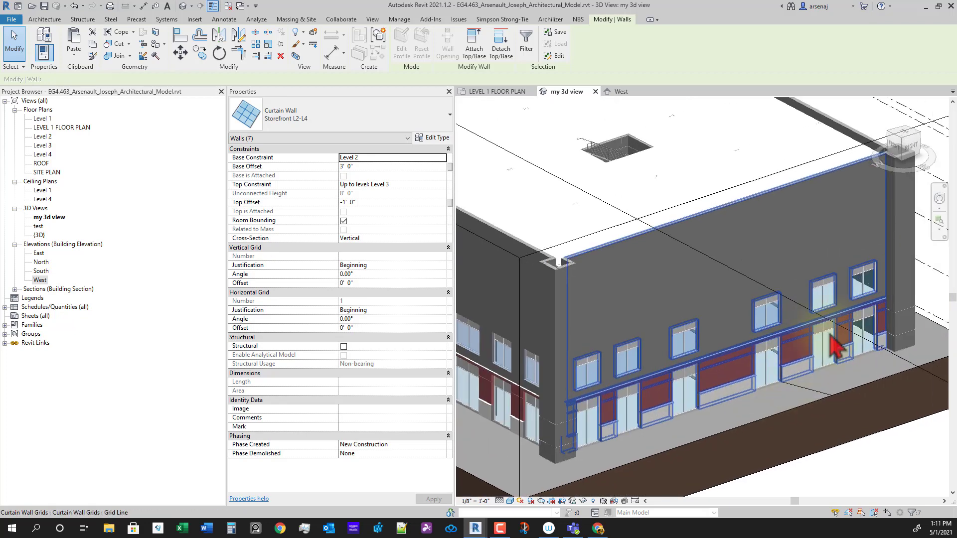
pyautogui.keyDown('ctrl'); pyautogui.click(832, 294); pyautogui.keyUp('ctrl')
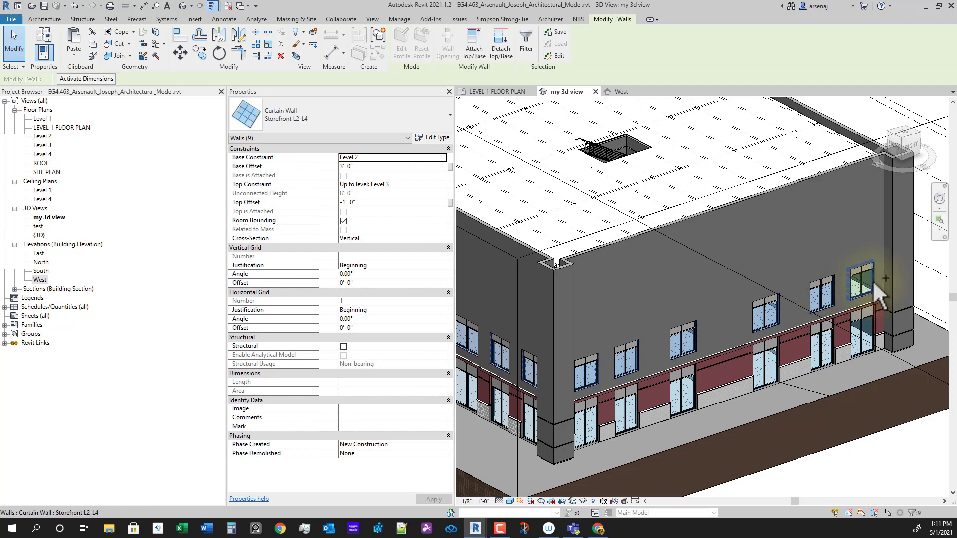
# Check from several angles that all Level 2 storefronts on the front and side walls are selected.
pyautogui.scroll(-5, 877, 294)
pyautogui.moveTo(829, 395)
pyautogui.keyDown('shift'); pyautogui.mouseDown(button='middle')
pyautogui.moveTo(892, 394)
pyautogui.moveTo(634, 389)
pyautogui.moveTo(762, 406)
pyautogui.moveTo(817, 392)
pyautogui.mouseUp(button='middle'); pyautogui.keyUp('shift')
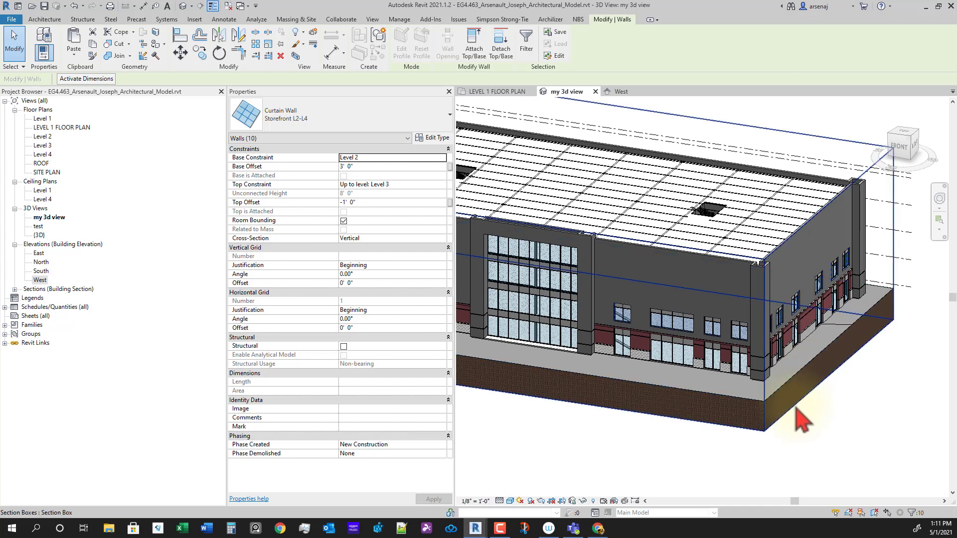
pyautogui.scroll(-1, 825, 392)
pyautogui.keyDown('shift'); pyautogui.moveTo(824, 392); pyautogui.dragTo(744, 406, button='middle'); pyautogui.keyUp('shift')
pyautogui.scroll(2, 744, 404)
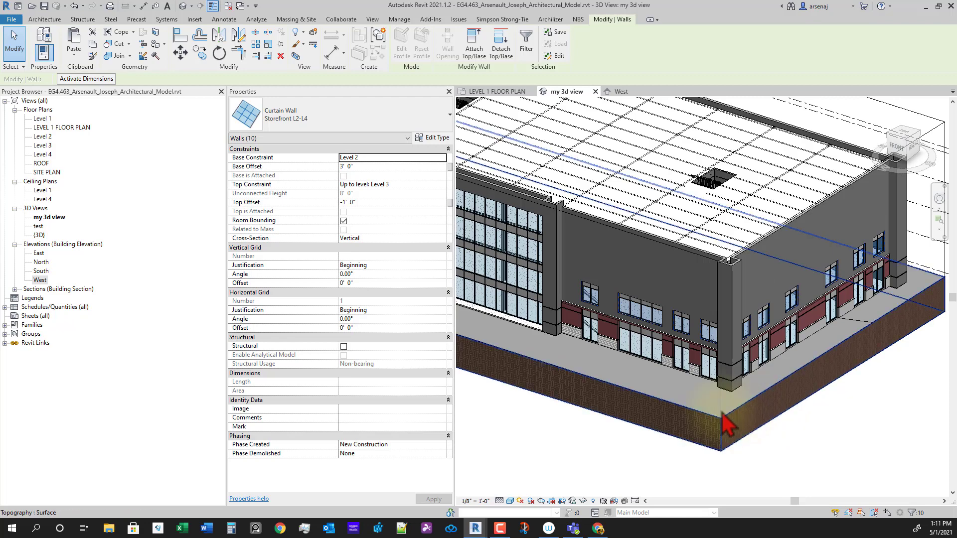
pyautogui.moveTo(706, 441); pyautogui.dragTo(705, 451, button='middle')
pyautogui.keyDown('shift'); pyautogui.moveTo(619, 427); pyautogui.dragTo(691, 401, button='middle'); pyautogui.keyUp('shift')
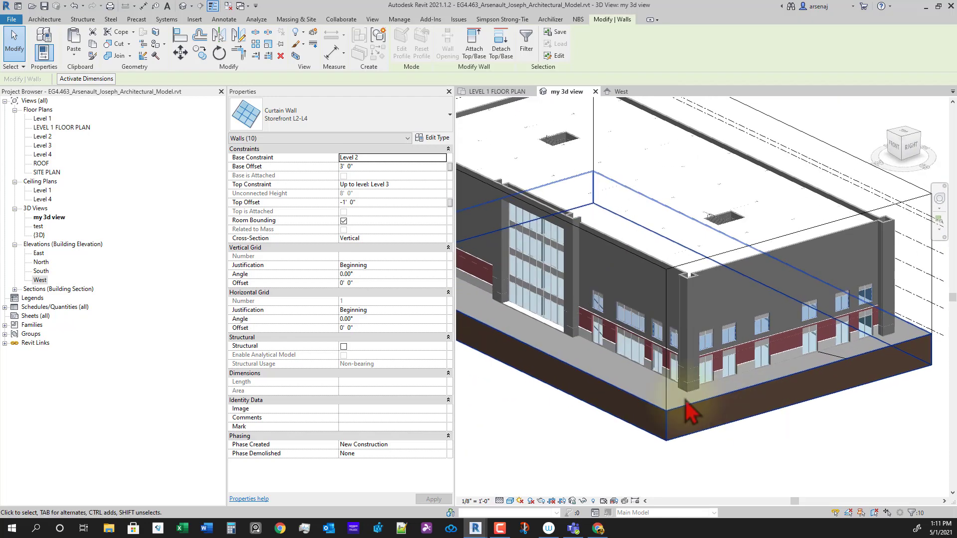
pyautogui.scroll(2, 675, 398)
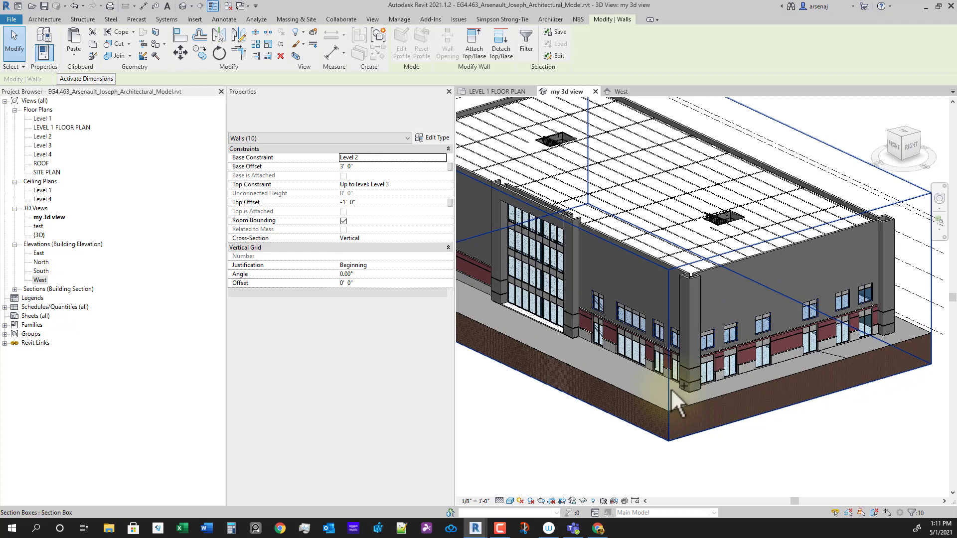
# Paste copies of the selected storefronts aligned to Level 3 and Level 4, and clear the selection.
pyautogui.click(74, 54)
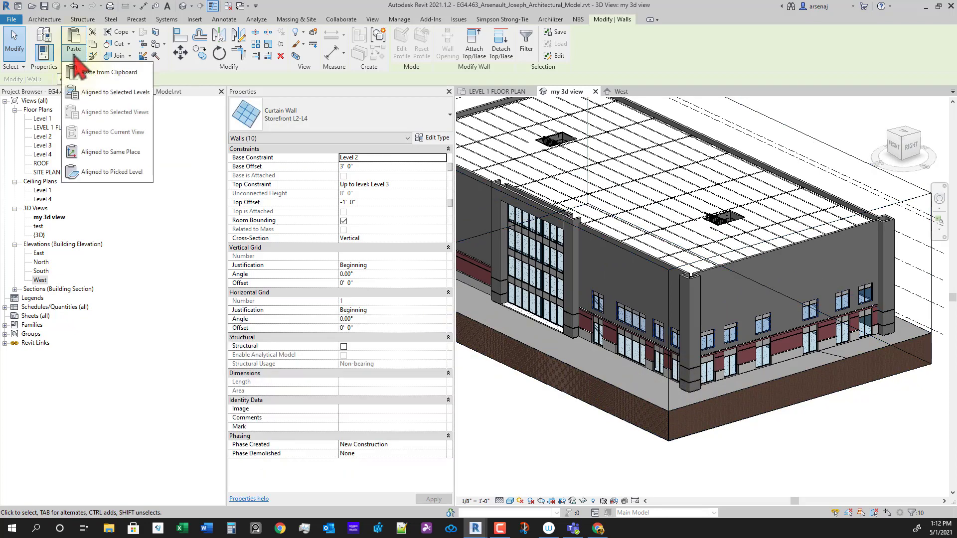
pyautogui.click(100, 92)
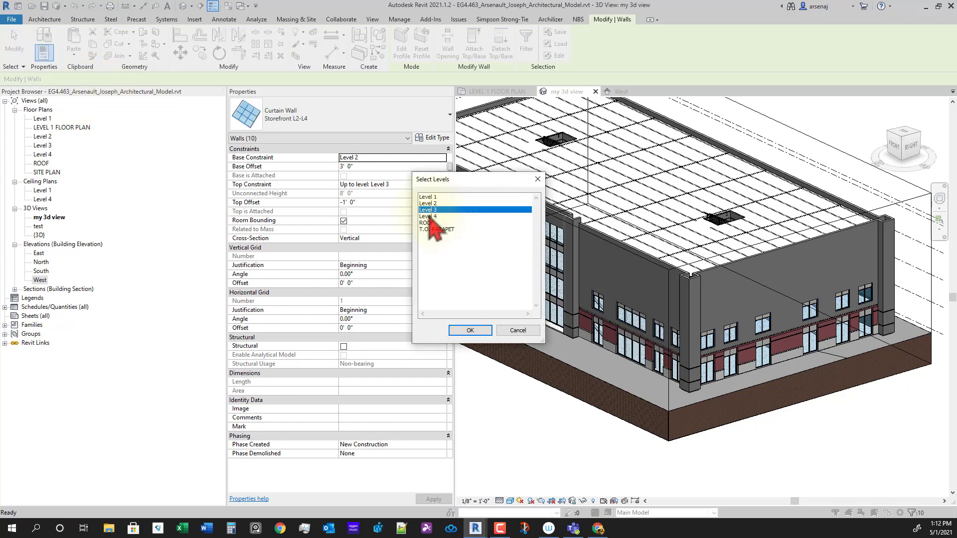
pyautogui.click(469, 331)
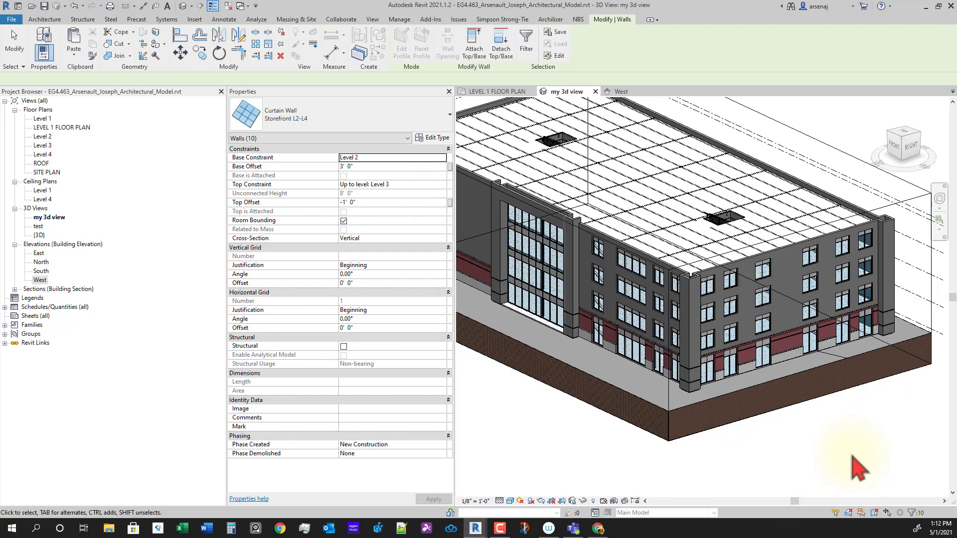
pyautogui.keyDown('shift'); pyautogui.moveTo(784, 450); pyautogui.dragTo(864, 379, button='middle'); pyautogui.keyUp('shift')
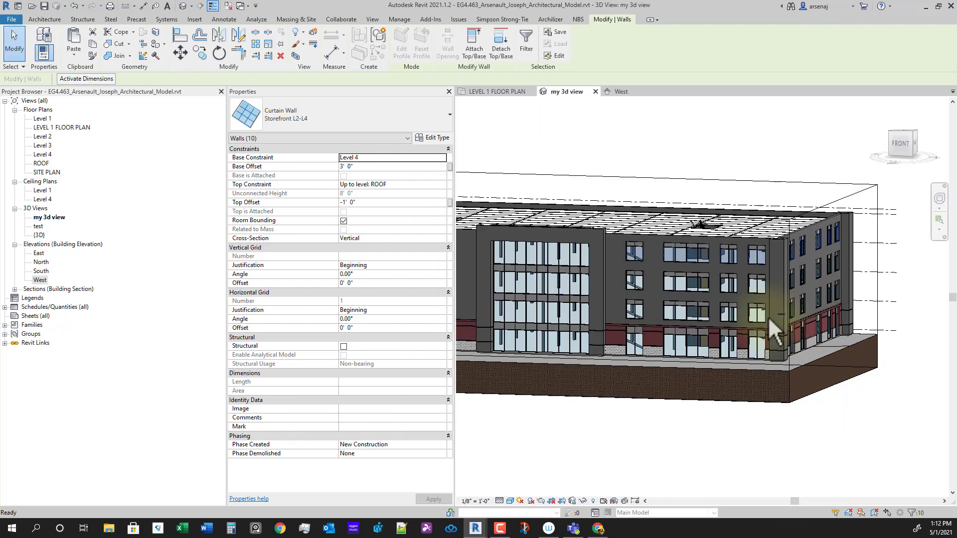
pyautogui.click(845, 448)
pyautogui.keyDown('shift'); pyautogui.moveTo(844, 449); pyautogui.dragTo(827, 431, button='middle'); pyautogui.keyUp('shift')
pyautogui.moveTo(871, 466)
pyautogui.keyDown('shift'); pyautogui.mouseDown(button='middle')
pyautogui.moveTo(848, 453)
pyautogui.moveTo(874, 425)
pyautogui.moveTo(916, 444)
pyautogui.moveTo(887, 486)
pyautogui.moveTo(876, 455)
pyautogui.mouseUp(button='middle'); pyautogui.keyUp('shift')
pyautogui.scroll(3, 875, 448)
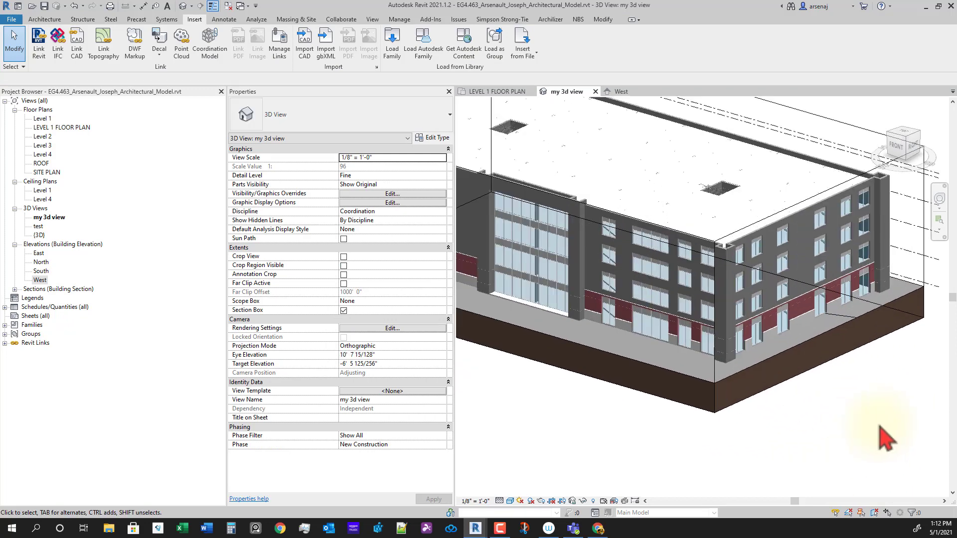
pyautogui.keyDown('shift'); pyautogui.moveTo(816, 488); pyautogui.dragTo(687, 465, button='middle'); pyautogui.keyUp('shift')
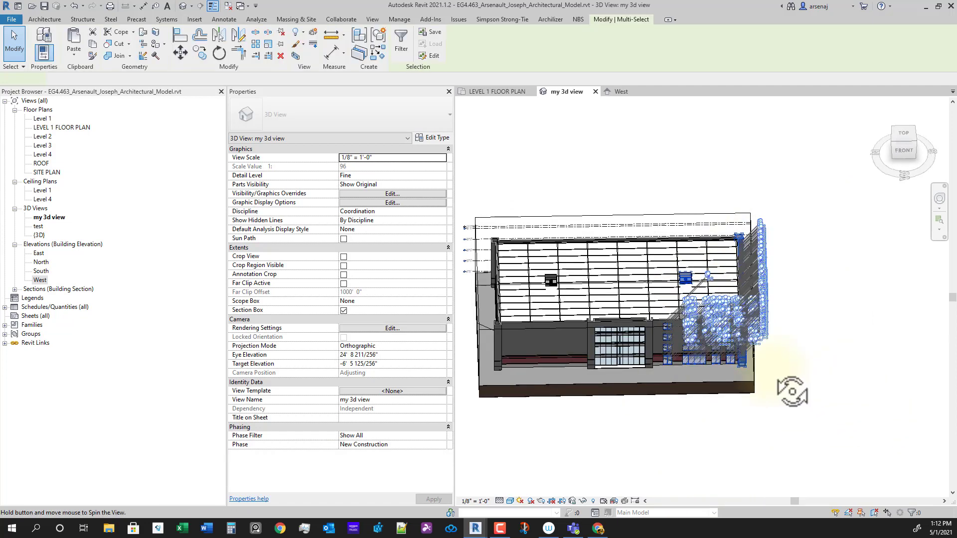
pyautogui.keyDown('shift'); pyautogui.moveTo(795, 387); pyautogui.dragTo(807, 425, button='middle'); pyautogui.keyUp('shift')
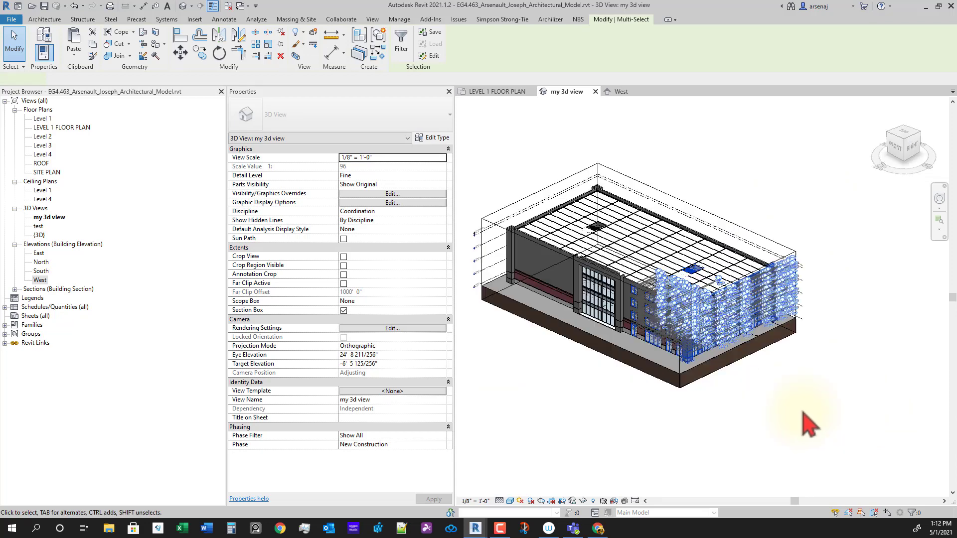
pyautogui.keyDown('shift'); pyautogui.moveTo(742, 390); pyautogui.dragTo(702, 399, button='middle'); pyautogui.keyUp('shift')
pyautogui.click(693, 389)
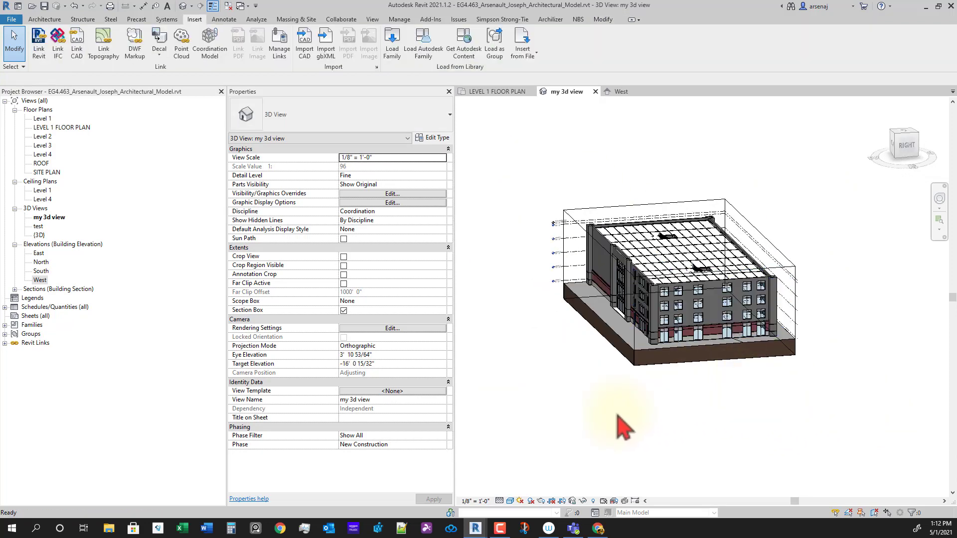
pyautogui.keyDown('shift'); pyautogui.moveTo(602, 395); pyautogui.dragTo(636, 448, button='middle'); pyautogui.keyUp('shift')
pyautogui.scroll(3, 645, 439)
pyautogui.moveTo(641, 434)
pyautogui.mouseDown()
pyautogui.moveTo(713, 357)
pyautogui.moveTo(815, 303)
pyautogui.mouseUp()
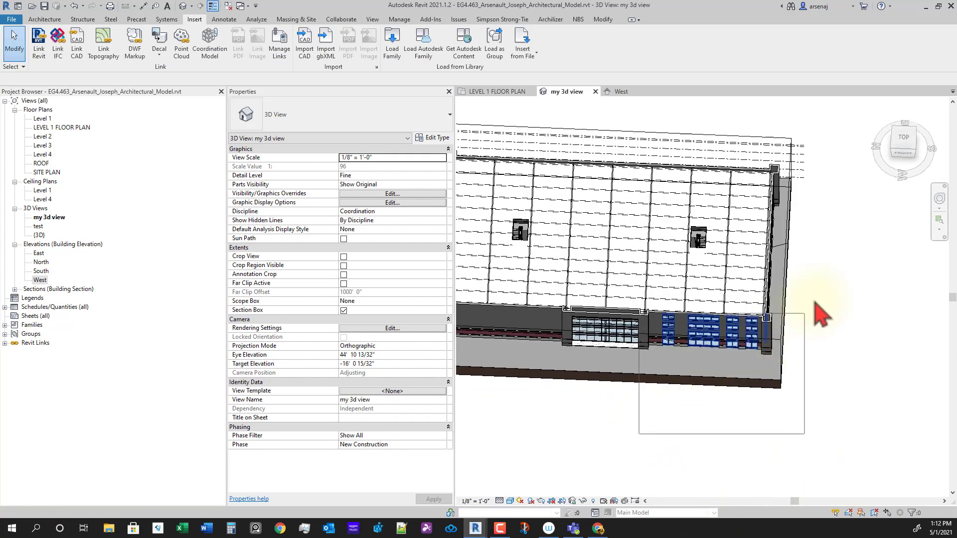
pyautogui.moveTo(811, 348); pyautogui.dragTo(742, 443)
# Window-select the storefronts of all levels on the front wall, and add those on the side wall.
pyautogui.scroll(3, 666, 350)
pyautogui.keyDown('shift'); pyautogui.moveTo(668, 361); pyautogui.dragTo(663, 393, button='middle'); pyautogui.keyUp('shift')
pyautogui.moveTo(654, 386); pyautogui.dragTo(847, 306)
pyautogui.keyDown('shift'); pyautogui.moveTo(847, 306); pyautogui.dragTo(876, 412, button='middle'); pyautogui.keyUp('shift')
pyautogui.keyDown('shift'); pyautogui.moveTo(793, 414); pyautogui.dragTo(820, 444, button='middle'); pyautogui.keyUp('shift')
pyautogui.keyDown('shift'); pyautogui.moveTo(761, 444); pyautogui.dragTo(613, 462, button='middle'); pyautogui.keyUp('shift')
pyautogui.scroll(2, 634, 453)
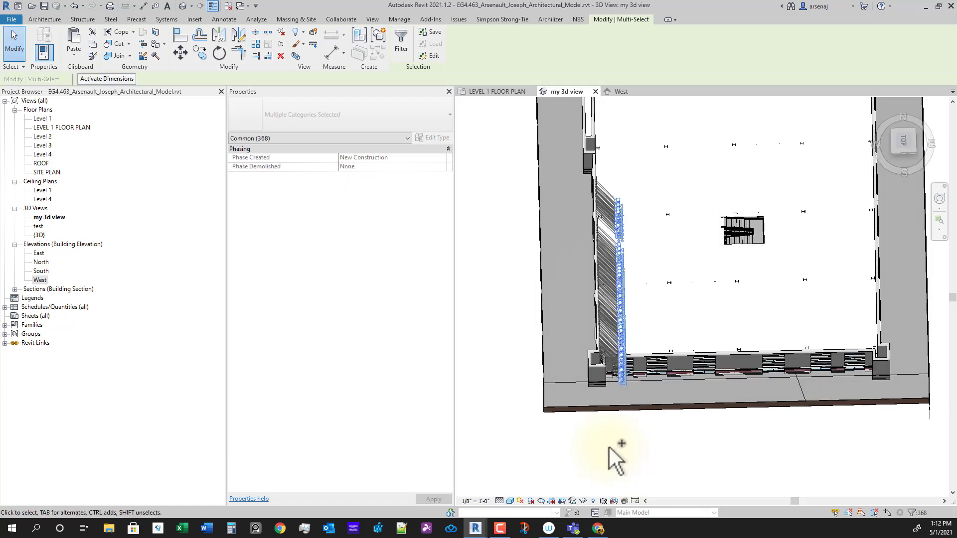
pyautogui.keyDown('ctrl'); pyautogui.moveTo(610, 443); pyautogui.dragTo(872, 331); pyautogui.keyUp('ctrl')
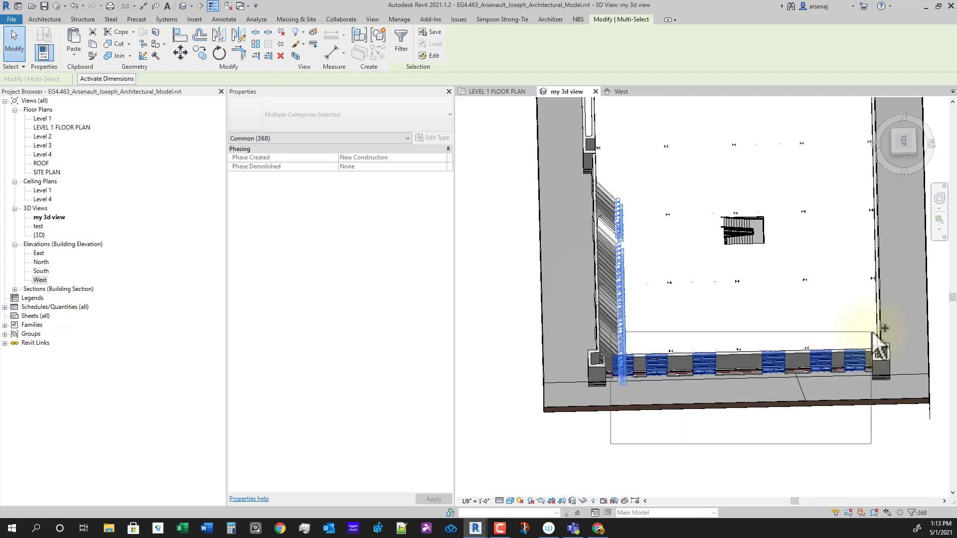
# Filter the selected front and side wall storefronts down to the Walls category only.
pyautogui.click(403, 46)
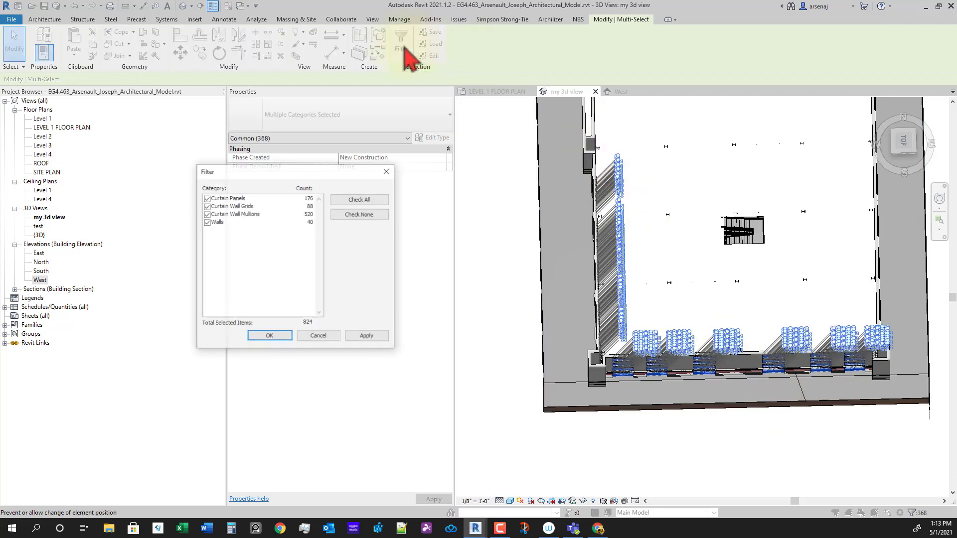
pyautogui.click(359, 214)
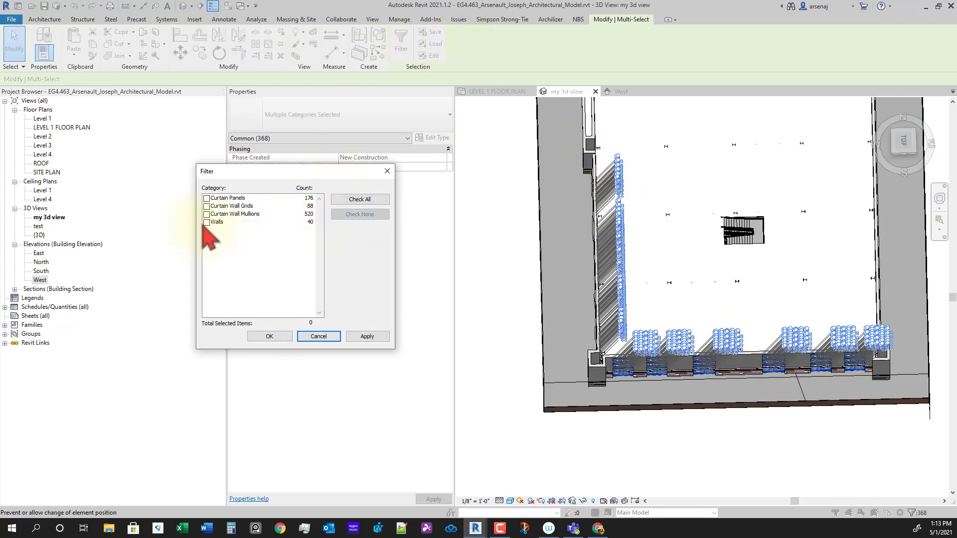
pyautogui.click(206, 223)
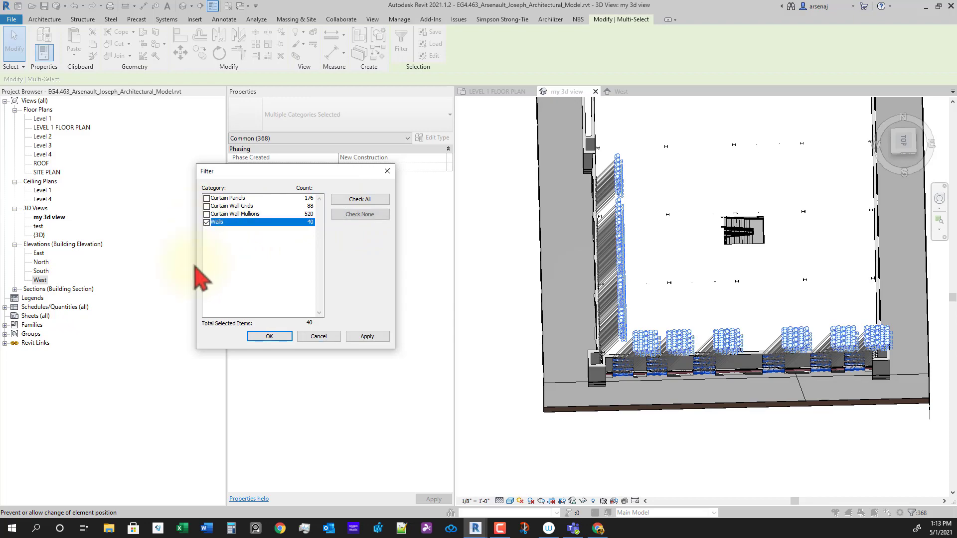
pyautogui.click(265, 342)
# Clear the storefront wall selection and save the project.
pyautogui.keyDown('shift'); pyautogui.moveTo(673, 459); pyautogui.dragTo(713, 399, button='middle'); pyautogui.keyUp('shift')
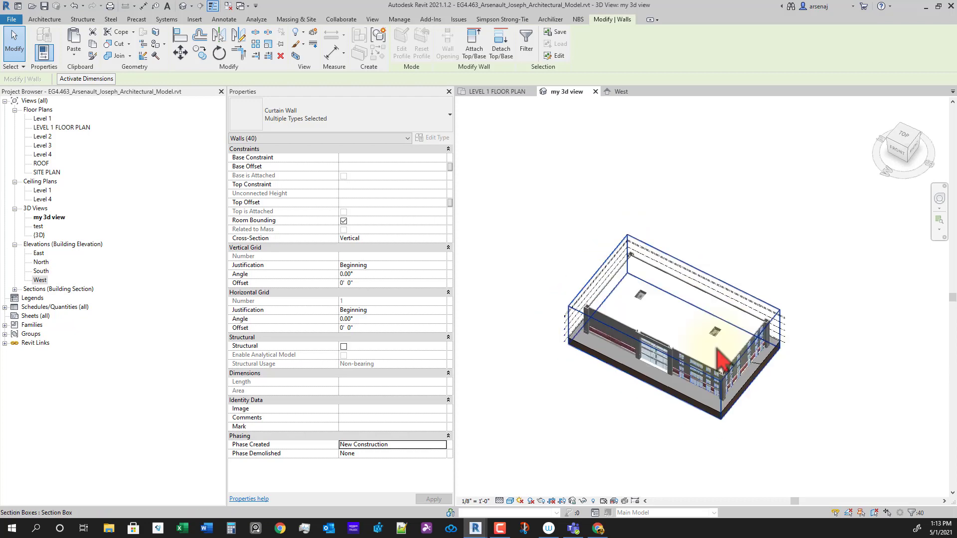
pyautogui.moveTo(743, 405)
pyautogui.keyDown('shift'); pyautogui.mouseDown(button='middle')
pyautogui.moveTo(762, 412)
pyautogui.moveTo(753, 419)
pyautogui.mouseUp(button='middle'); pyautogui.keyUp('shift')
pyautogui.scroll(2, 751, 421)
pyautogui.click(738, 411)
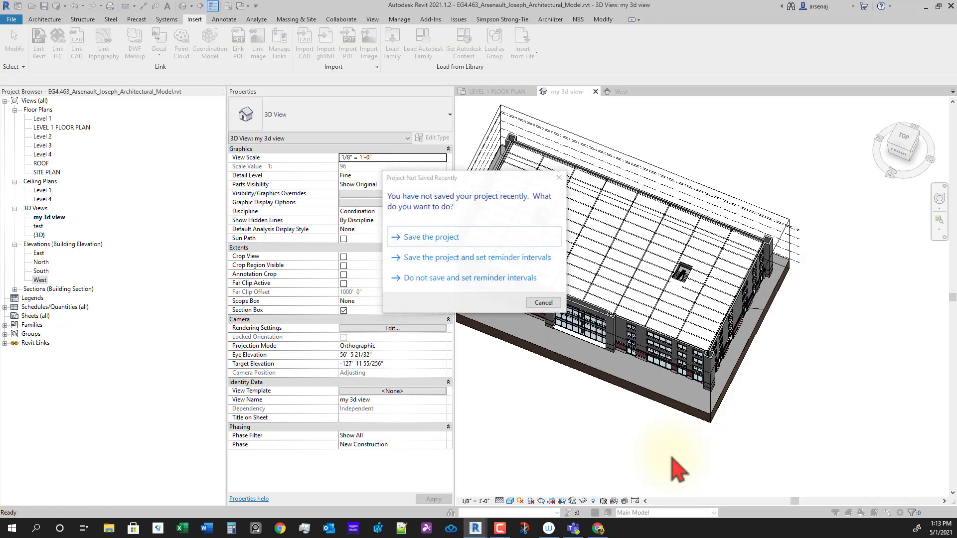
pyautogui.click(482, 237)
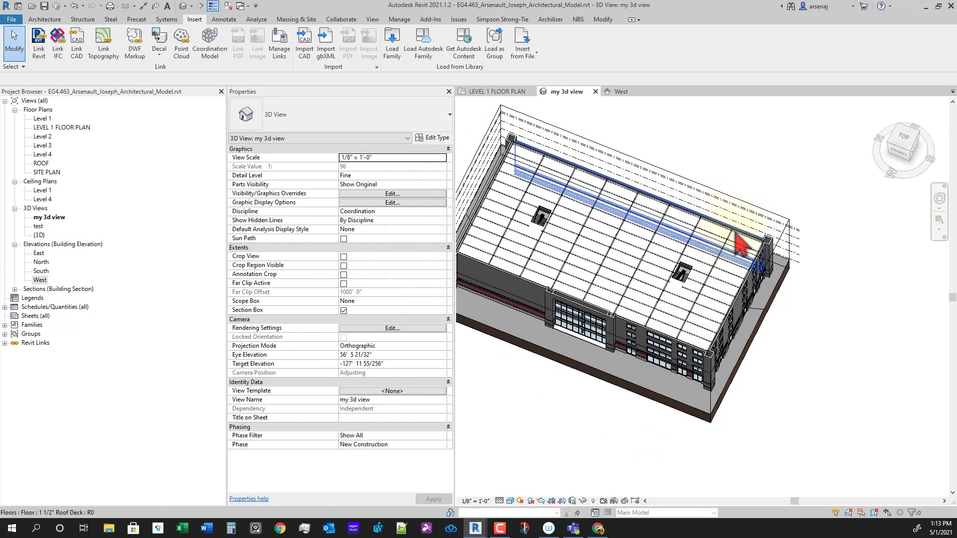
# Window-select the storefronts of all levels on the front wall beside the entrance, and filter the selection to Walls only.
pyautogui.keyDown('shift'); pyautogui.moveTo(670, 387); pyautogui.dragTo(672, 385, button='middle'); pyautogui.keyUp('shift')
pyautogui.scroll(5, 668, 392)
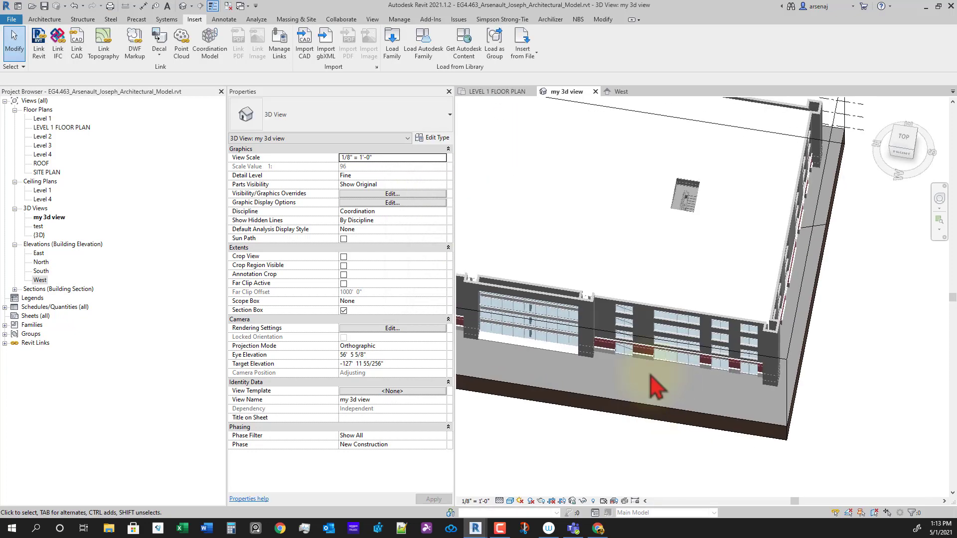
pyautogui.moveTo(636, 412)
pyautogui.keyDown('shift'); pyautogui.mouseDown(button='middle')
pyautogui.moveTo(668, 449)
pyautogui.moveTo(647, 442)
pyautogui.moveTo(638, 423)
pyautogui.mouseUp(button='middle'); pyautogui.keyUp('shift')
pyautogui.moveTo(622, 395); pyautogui.dragTo(832, 300)
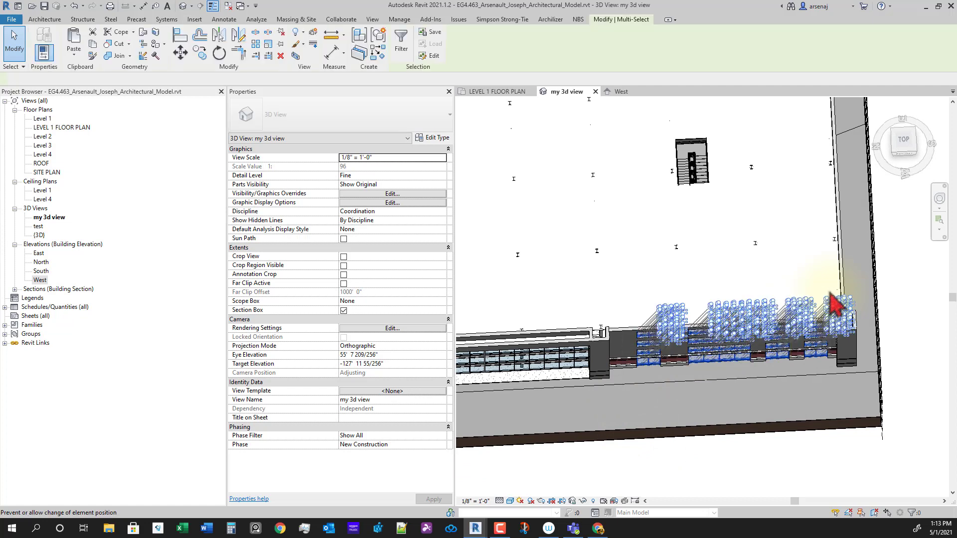
pyautogui.click(404, 50)
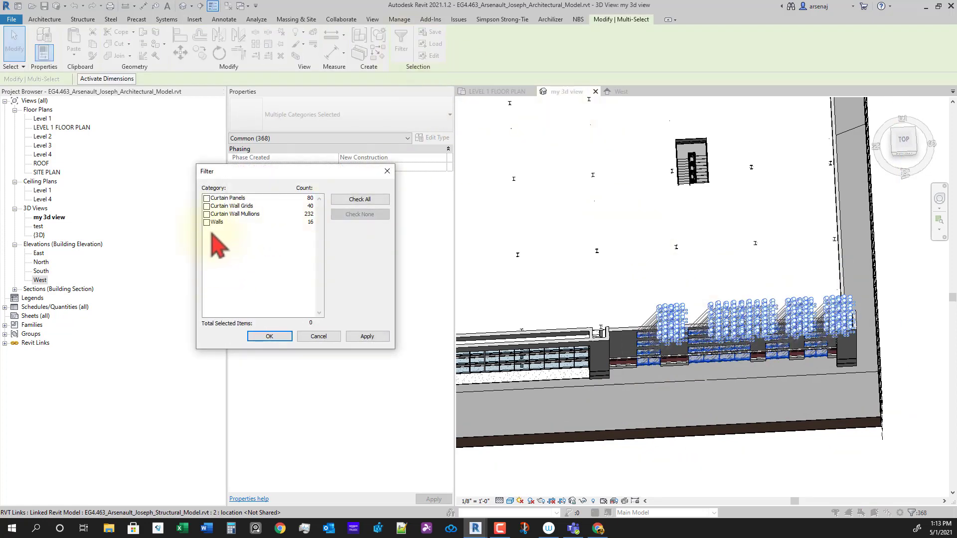
pyautogui.click(269, 336)
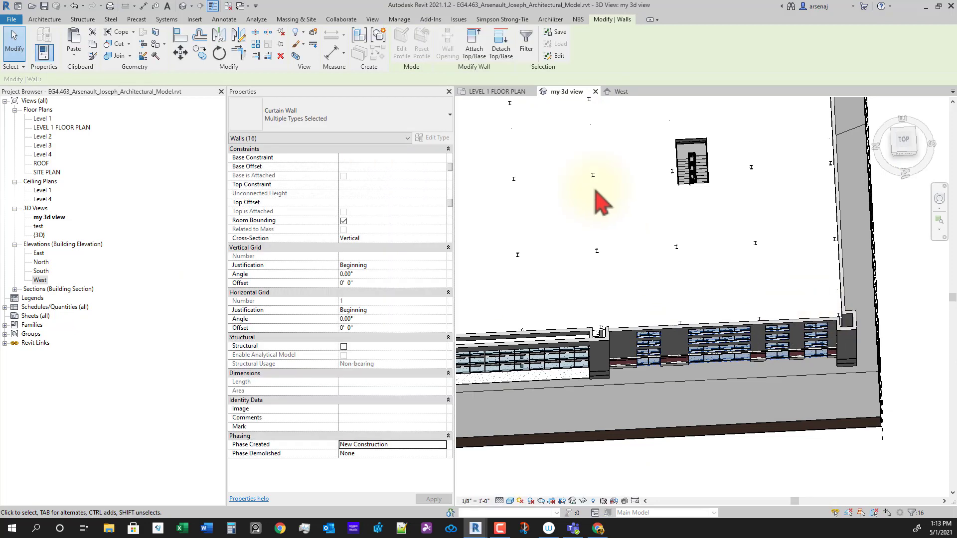
# Mirror a copy of the selected front storefront walls about grid line C in the LEVEL 1 FLOOR PLAN view.
pyautogui.click(497, 93)
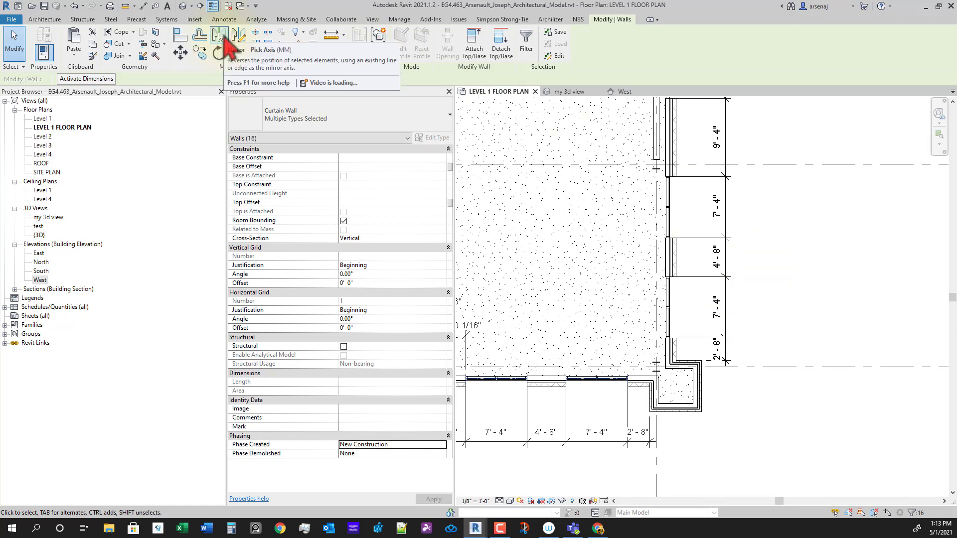
pyautogui.click(221, 39)
pyautogui.scroll(-3, 816, 327)
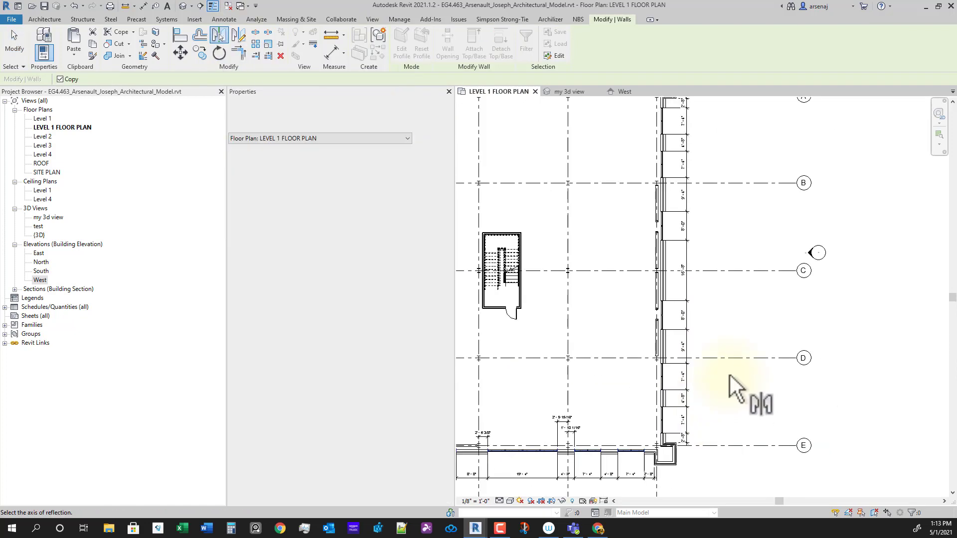
pyautogui.click(728, 273)
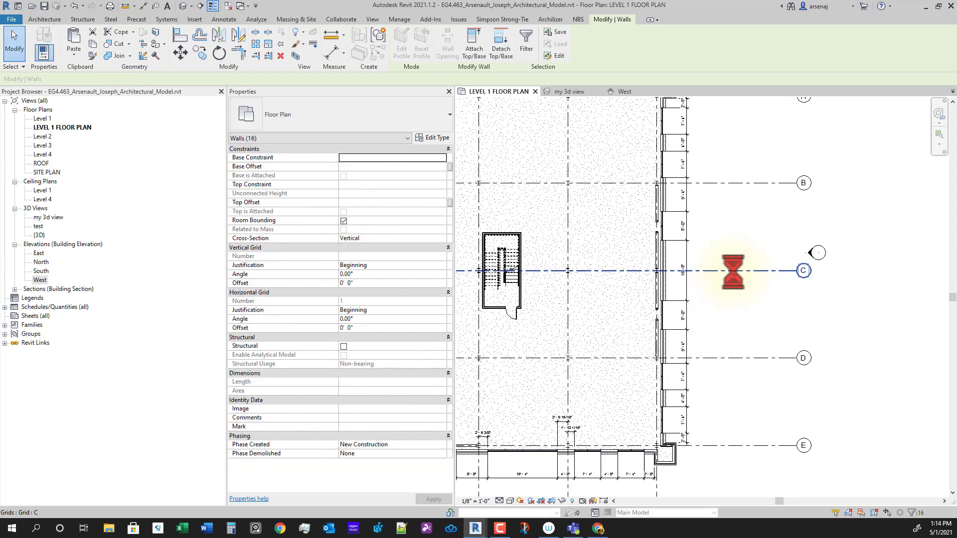
pyautogui.moveTo(744, 320); pyautogui.dragTo(794, 476, button='middle')
pyautogui.scroll(-2, 687, 274)
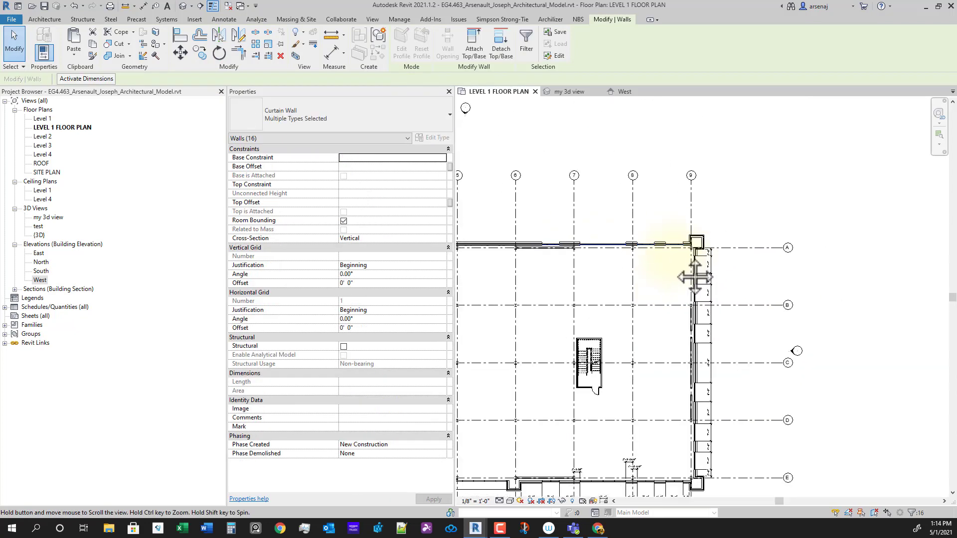
# Recall the previous selection, inspect in the 3D view which storefronts it covers, and clear it.
pyautogui.rightClick(764, 264)
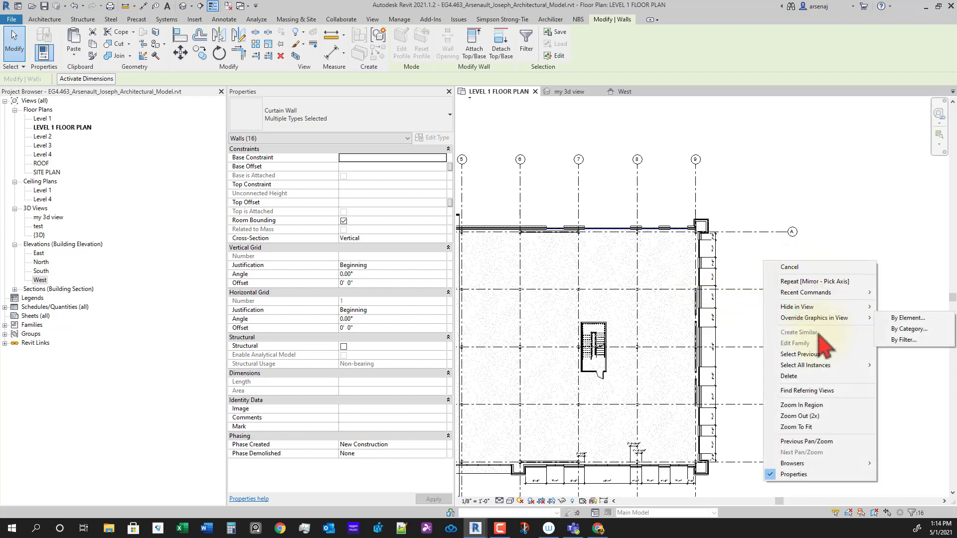
pyautogui.click(772, 354)
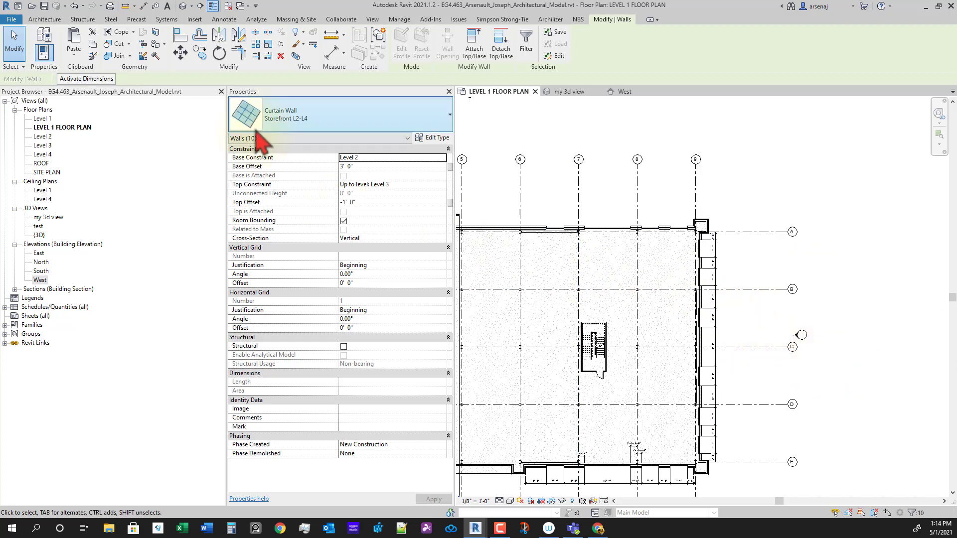
pyautogui.hotkey('ctrl', 'Tab')
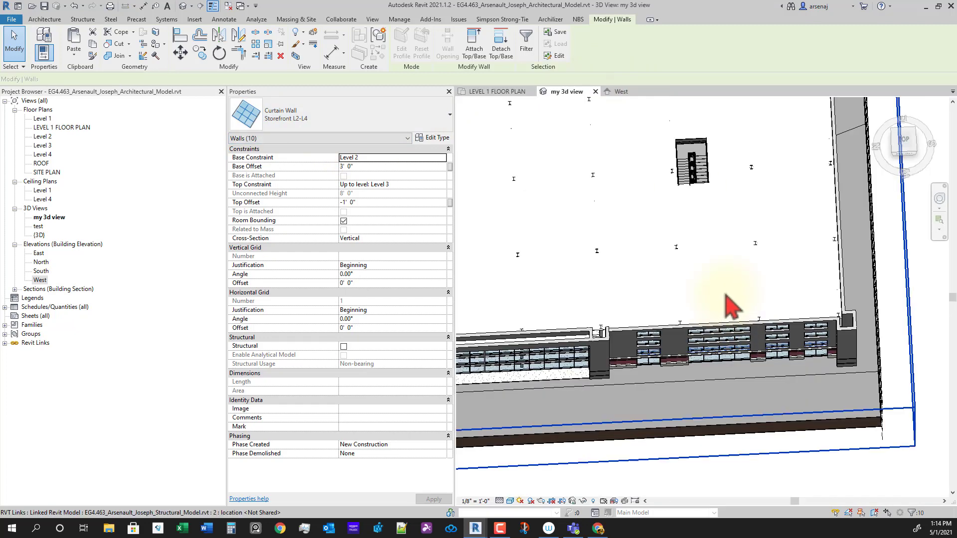
pyautogui.keyDown('shift'); pyautogui.moveTo(726, 299); pyautogui.dragTo(452, 391, button='middle'); pyautogui.keyUp('shift')
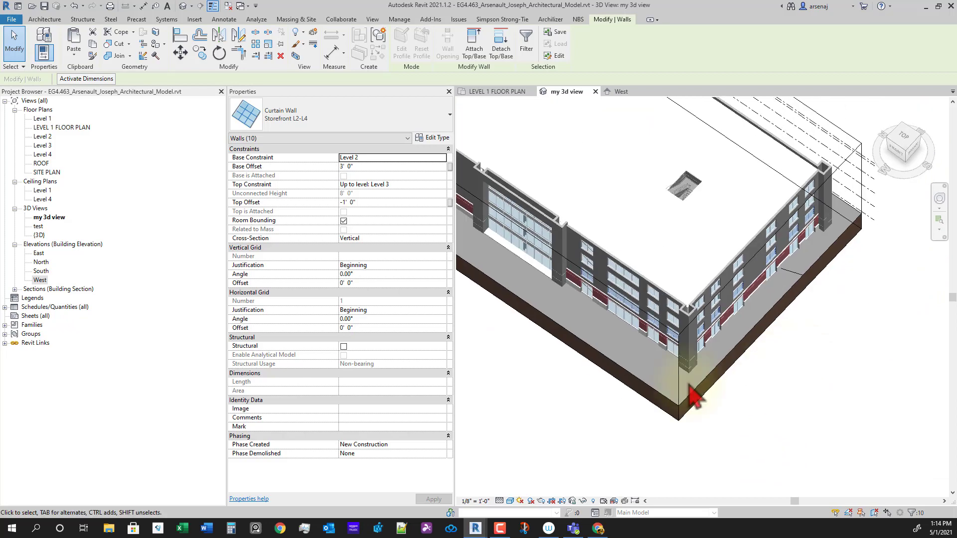
pyautogui.scroll(6, 608, 402)
pyautogui.scroll(2, 658, 343)
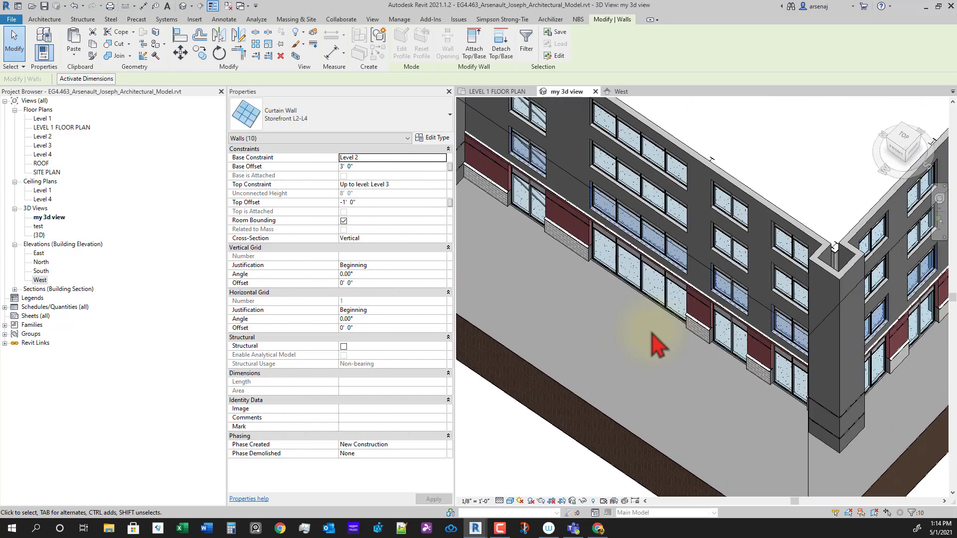
pyautogui.press('Escape')
# Window-select the storefronts of all levels on the front wall, and add those on the side and back walls to the selection.
pyautogui.keyDown('shift'); pyautogui.moveTo(651, 337); pyautogui.dragTo(679, 338, button='middle'); pyautogui.keyUp('shift')
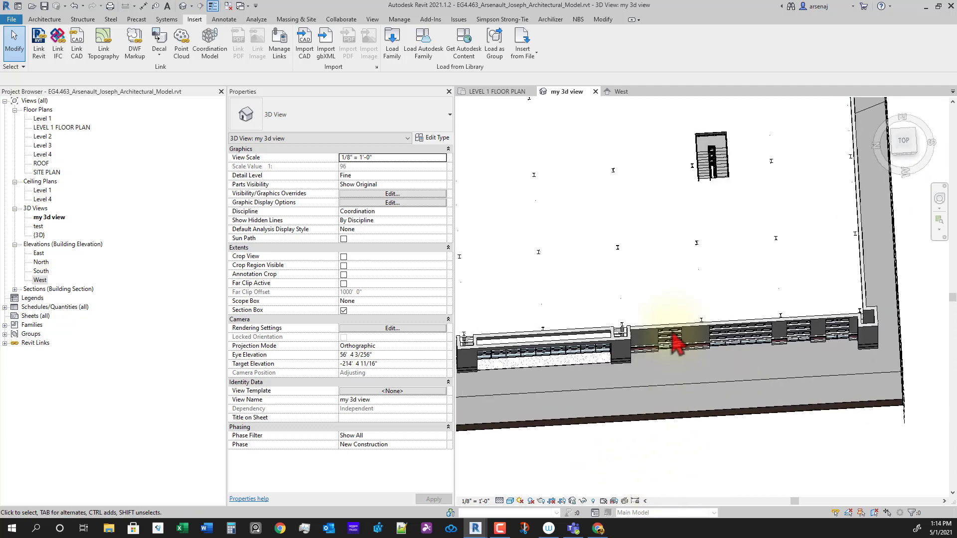
pyautogui.moveTo(650, 304); pyautogui.dragTo(853, 384)
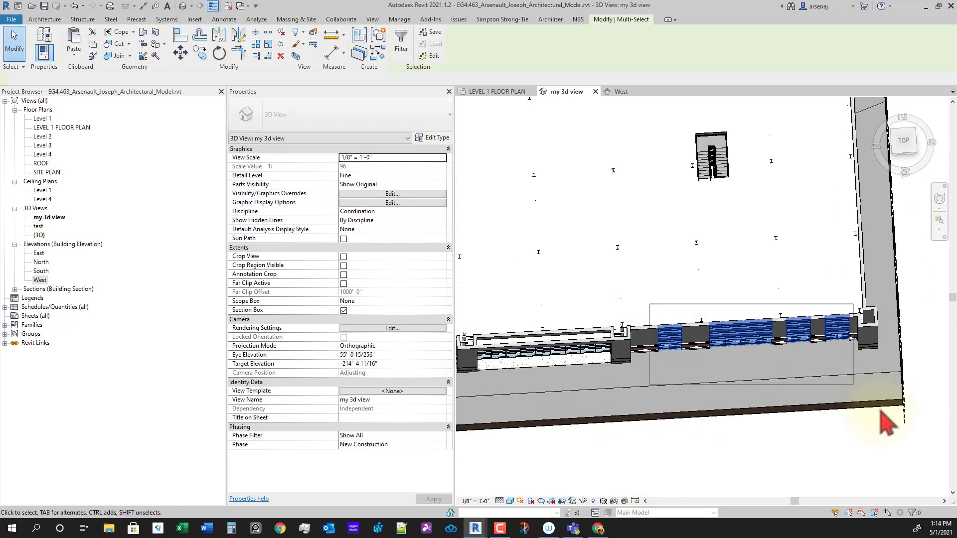
pyautogui.keyDown('shift'); pyautogui.moveTo(890, 419); pyautogui.dragTo(859, 394, button='middle'); pyautogui.keyUp('shift')
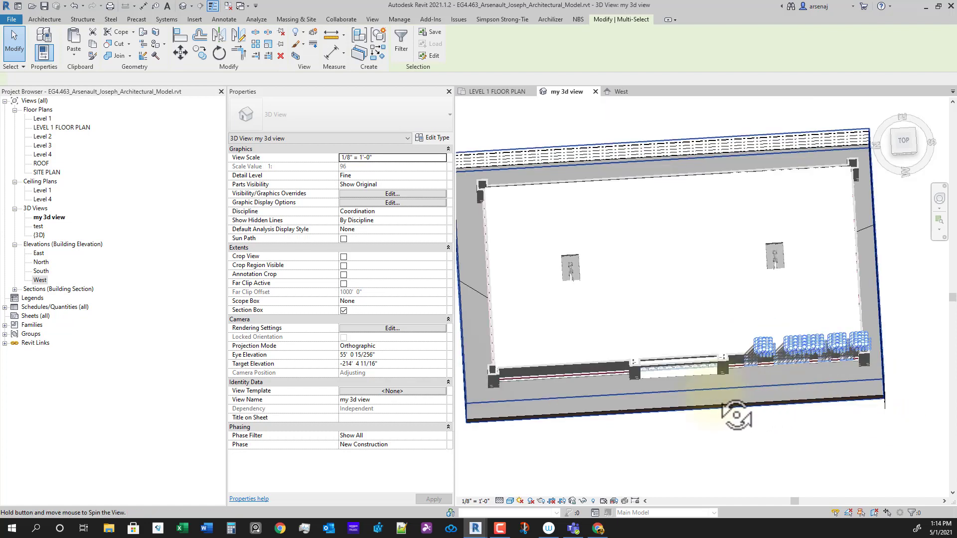
pyautogui.keyDown('shift'); pyautogui.moveTo(737, 412); pyautogui.dragTo(870, 450, button='middle'); pyautogui.keyUp('shift')
pyautogui.moveTo(730, 386); pyautogui.dragTo(714, 429, button='middle')
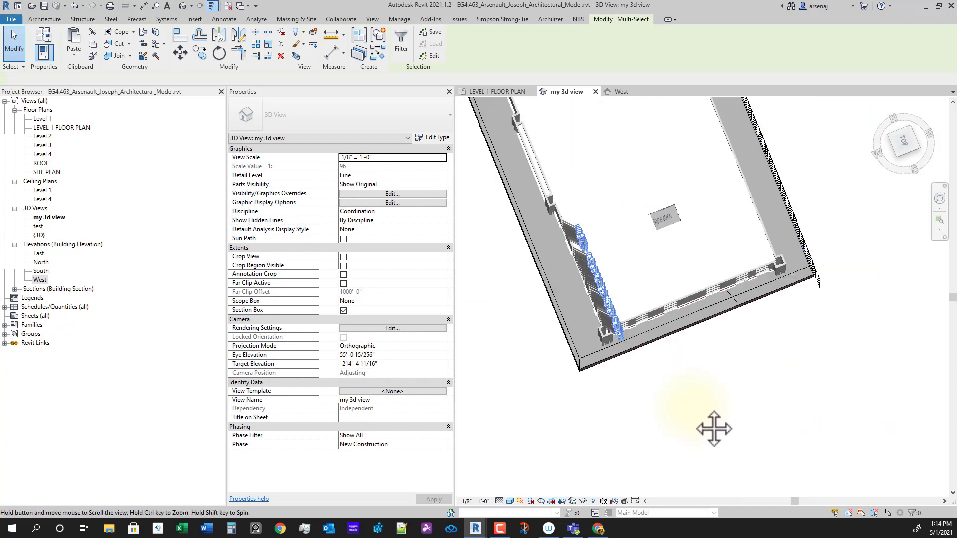
pyautogui.keyDown('shift'); pyautogui.moveTo(652, 358); pyautogui.dragTo(578, 396, button='middle'); pyautogui.keyUp('shift')
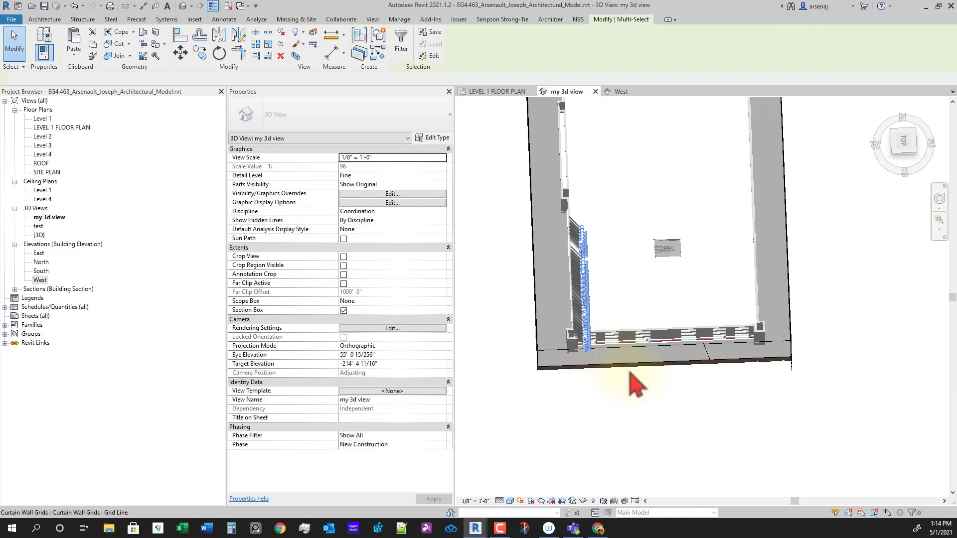
pyautogui.scroll(3, 635, 384)
pyautogui.moveTo(669, 414); pyautogui.dragTo(604, 416, button='middle')
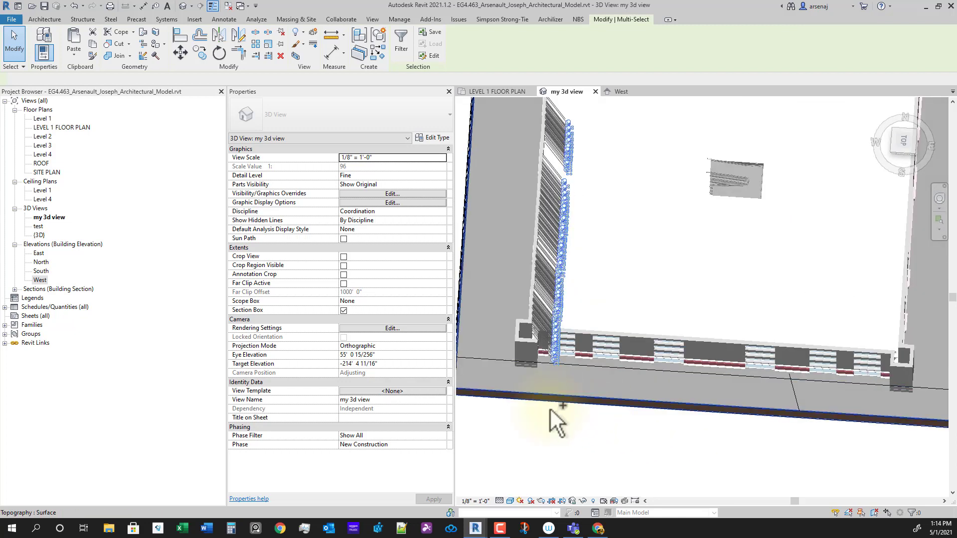
pyautogui.keyDown('ctrl'); pyautogui.moveTo(766, 323); pyautogui.dragTo(877, 329); pyautogui.keyUp('ctrl')
pyautogui.moveTo(885, 327); pyautogui.dragTo(884, 335)
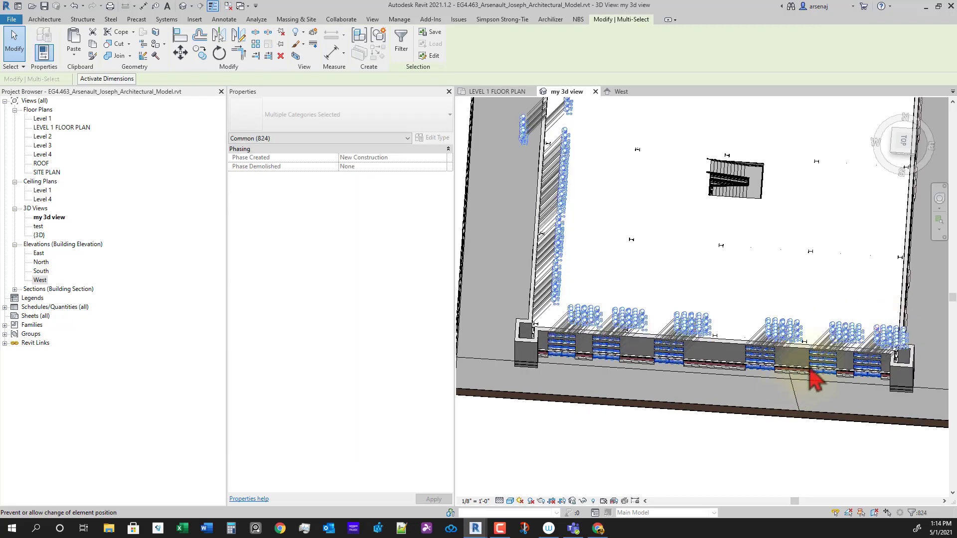
pyautogui.keyDown('shift'); pyautogui.moveTo(819, 385); pyautogui.dragTo(679, 446, button='middle'); pyautogui.keyUp('shift')
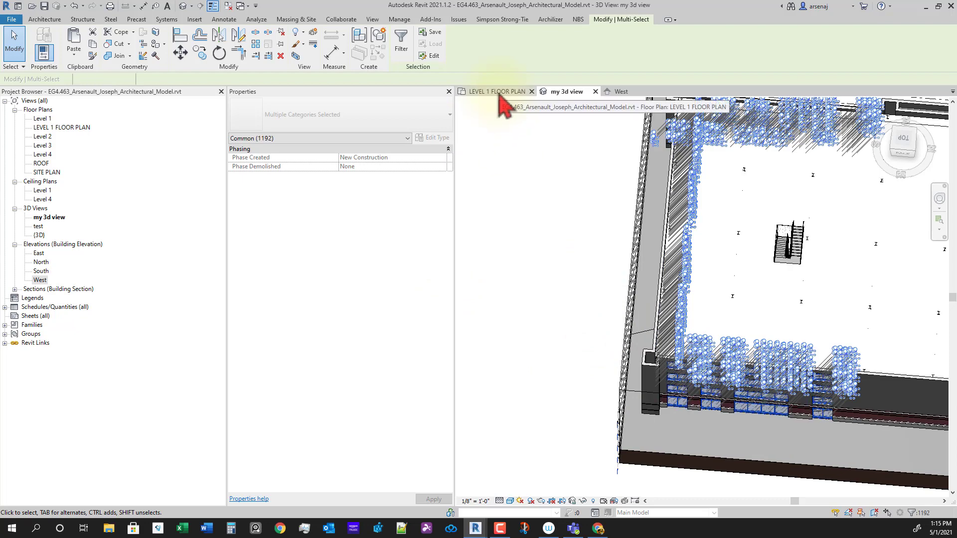
# Filter the three-wall storefront selection to the Walls category only in the LEVEL 1 FLOOR PLAN view.
pyautogui.click(500, 95)
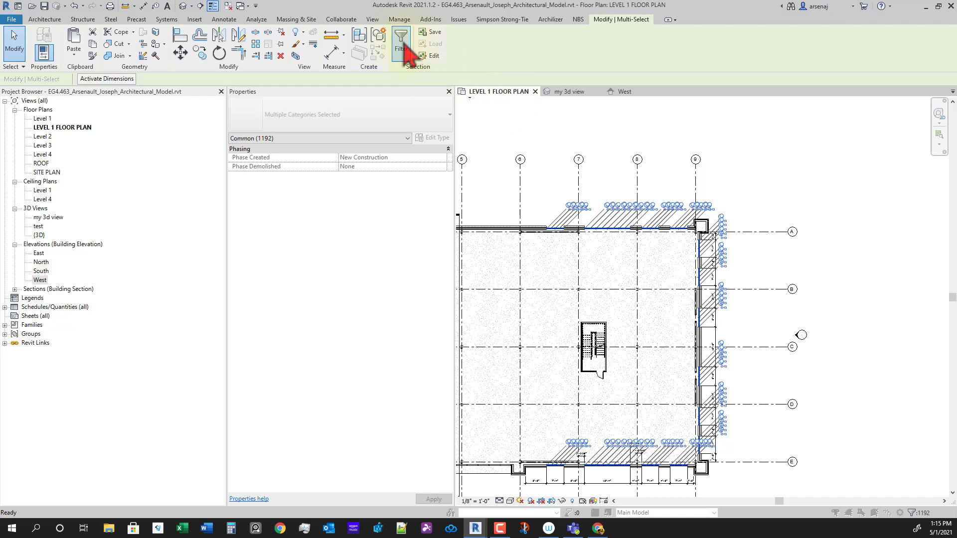
pyautogui.click(401, 45)
pyautogui.click(343, 216)
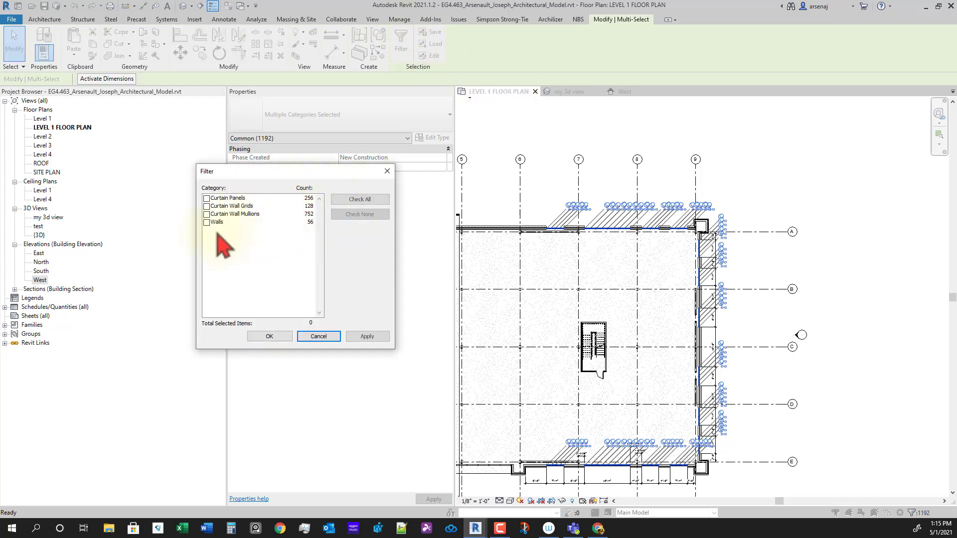
pyautogui.click(207, 222)
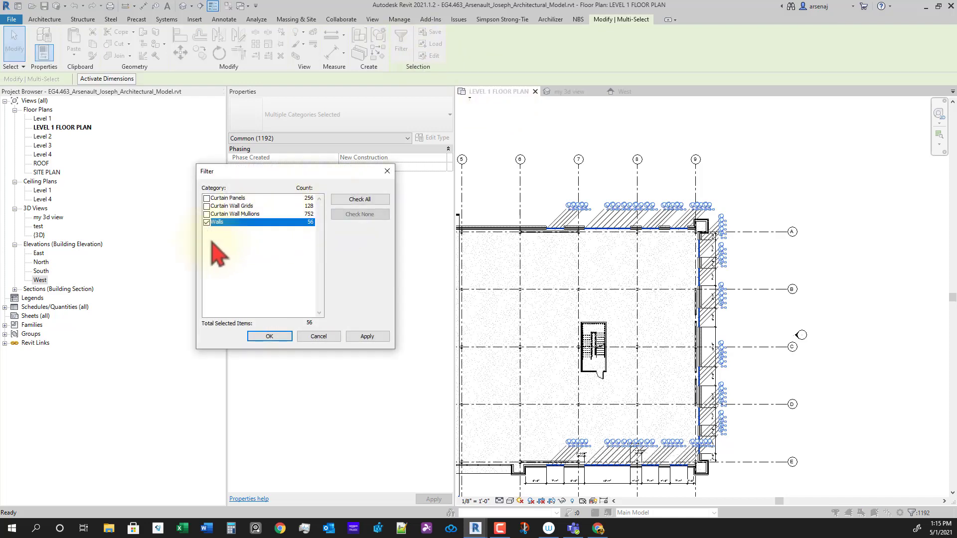
pyautogui.click(268, 336)
# Mirror a copy of the selected storefront walls about grid line 5, and return to the my 3d view.
pyautogui.scroll(-3, 694, 395)
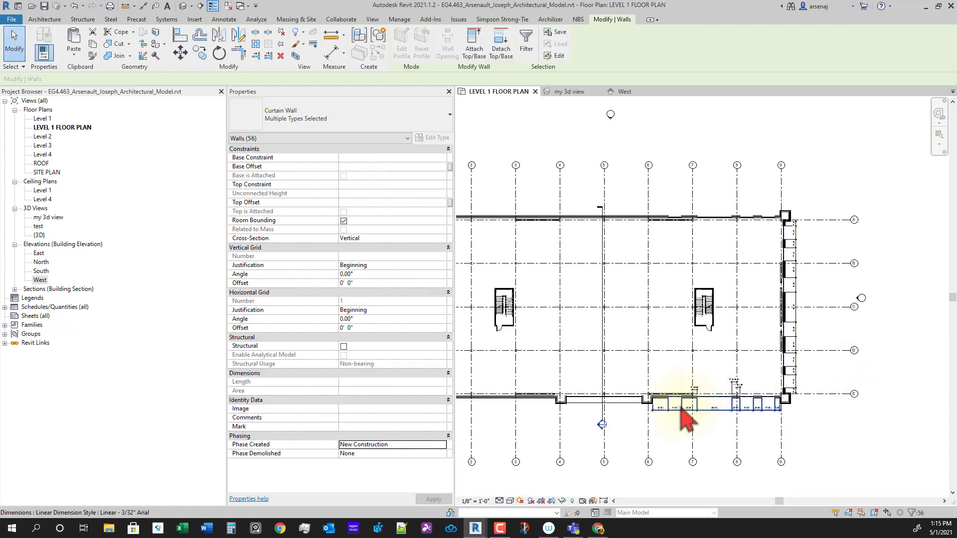
pyautogui.scroll(1, 701, 413)
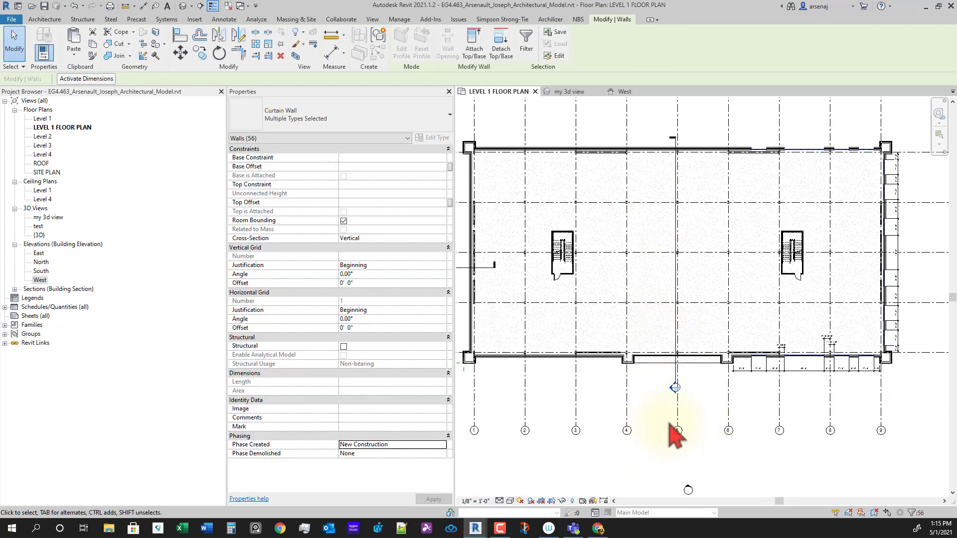
pyautogui.scroll(-1, 694, 444)
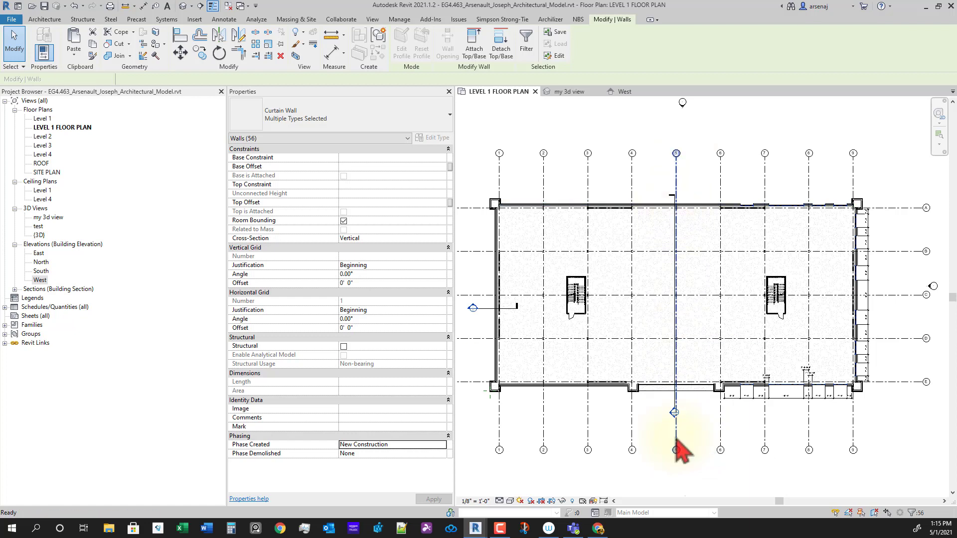
pyautogui.press('m')
pyautogui.press('m')
pyautogui.click(677, 439)
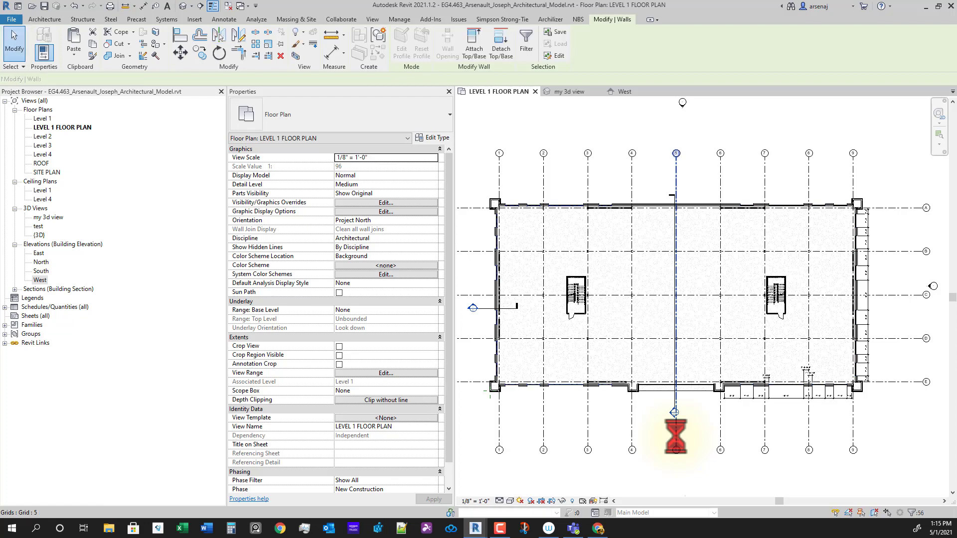
pyautogui.click(569, 92)
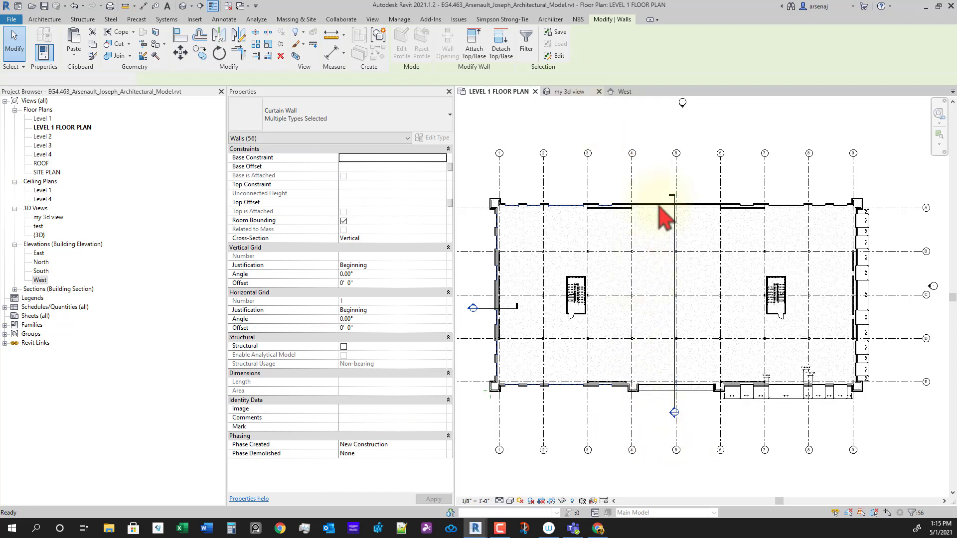
# Select the middle-column glazed panels of the front entrance curtain wall on all four levels in the my 3d view.
pyautogui.click(510, 501)
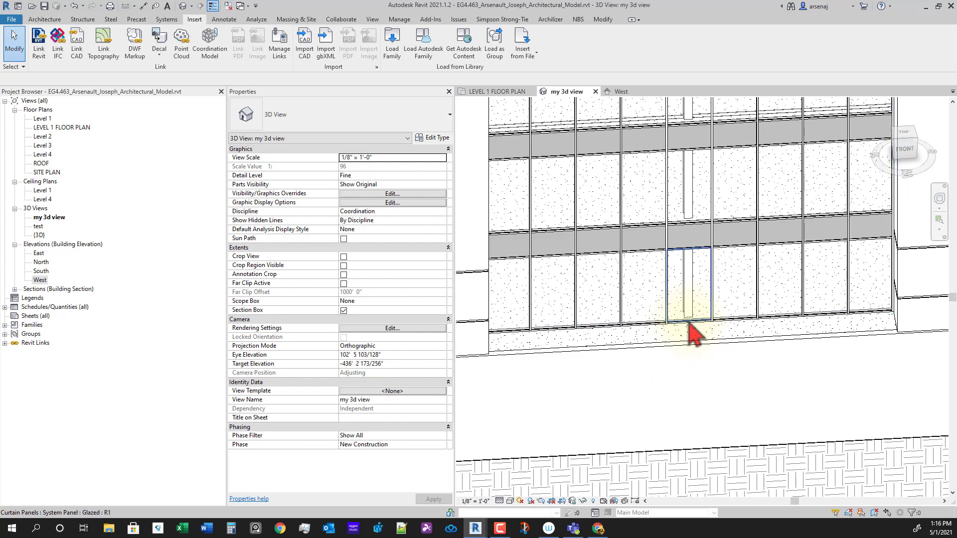
pyautogui.click(689, 324)
pyautogui.press('Tab')
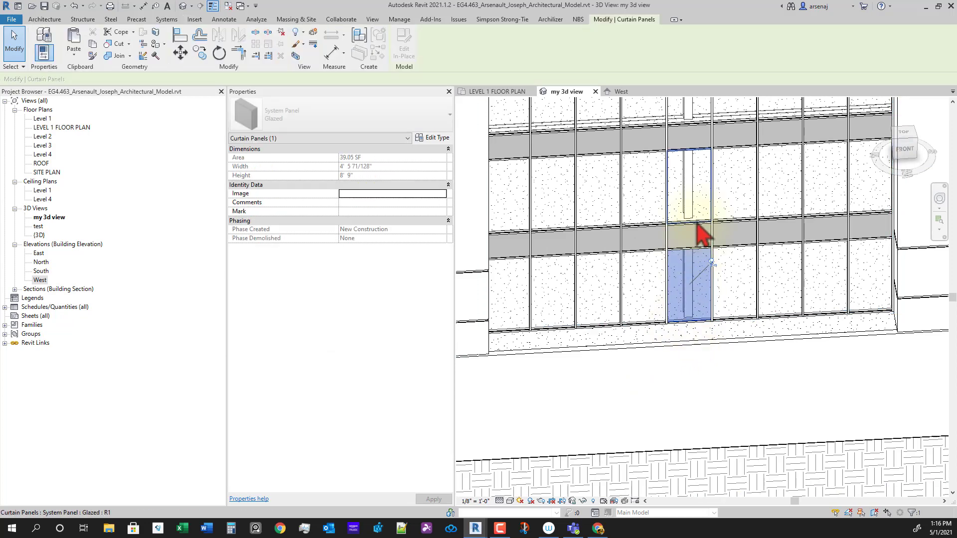
pyautogui.keyDown('ctrl'); pyautogui.click(698, 221); pyautogui.keyUp('ctrl')
pyautogui.scroll(2, 693, 264)
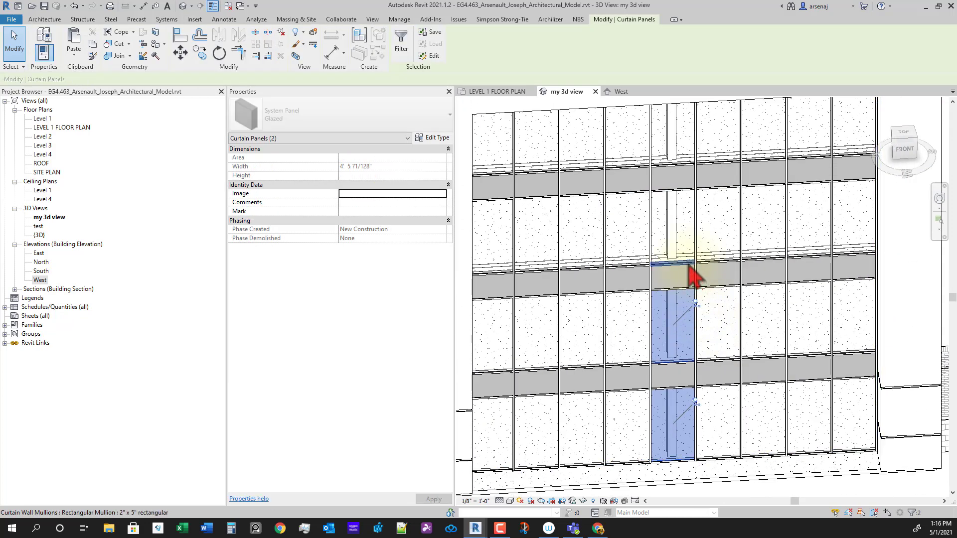
pyautogui.press('Tab')
pyautogui.keyDown('ctrl'); pyautogui.click(692, 225); pyautogui.keyUp('ctrl')
pyautogui.moveTo(693, 190); pyautogui.dragTo(688, 249, button='middle')
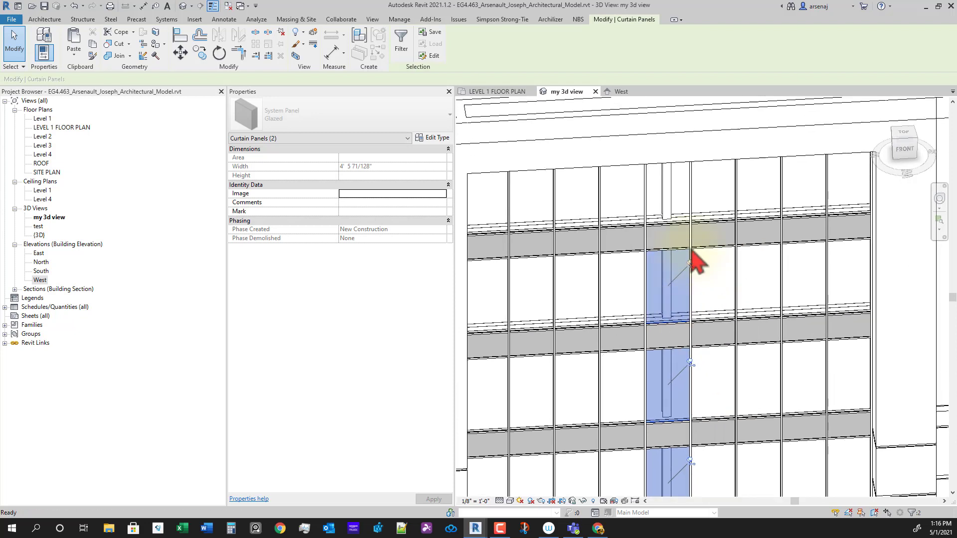
pyautogui.press('Tab')
pyautogui.keyDown('ctrl'); pyautogui.click(683, 231); pyautogui.keyUp('ctrl')
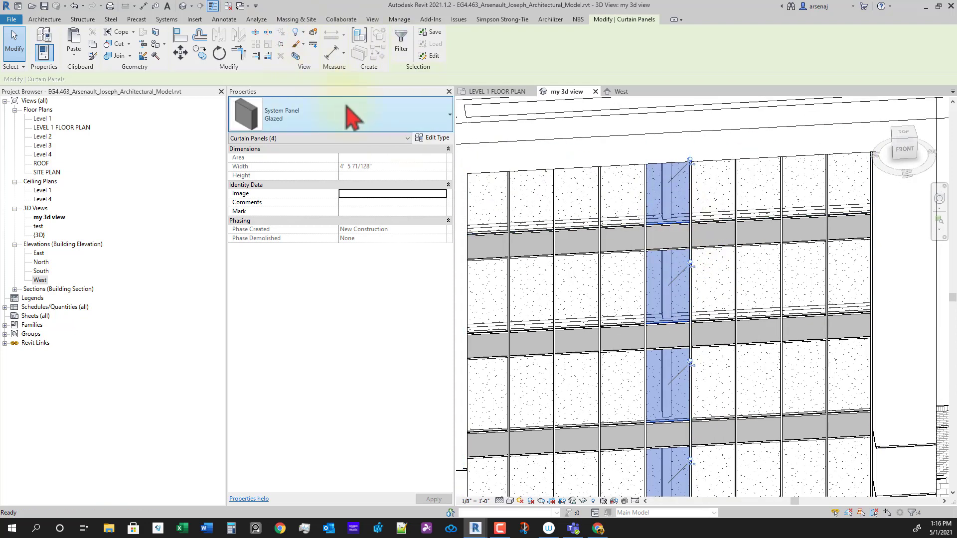
# Change the four selected panels to the System Panel Solid type and clear the selection.
pyautogui.click(356, 122)
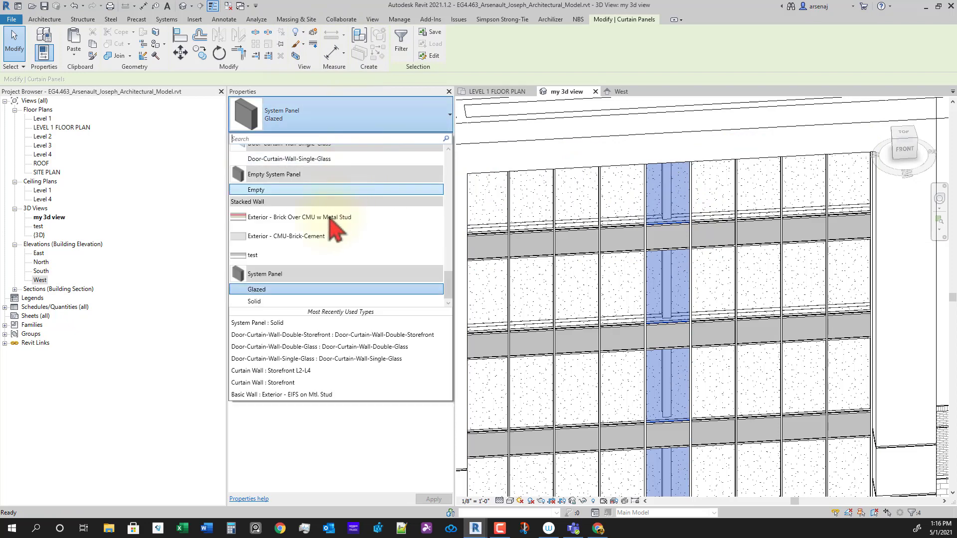
pyautogui.click(293, 302)
pyautogui.press('Escape')
# Examine the front and back facades in the 3D view to compare their storefront layouts.
pyautogui.scroll(-3, 758, 453)
pyautogui.moveTo(759, 453); pyautogui.dragTo(683, 395, button='middle')
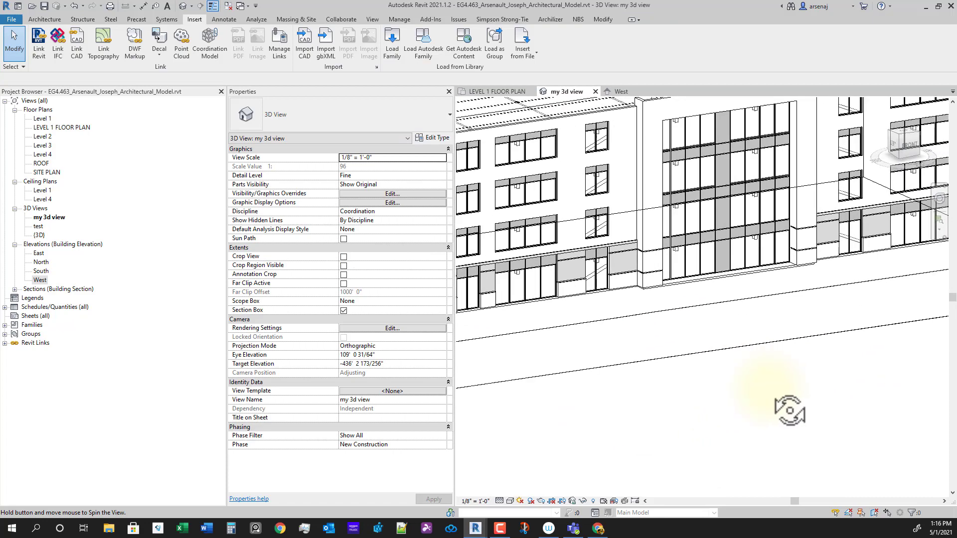
pyautogui.keyDown('shift'); pyautogui.moveTo(726, 252); pyautogui.dragTo(892, 423, button='middle'); pyautogui.keyUp('shift')
pyautogui.scroll(-3, 781, 383)
pyautogui.moveTo(589, 427); pyautogui.dragTo(779, 374, button='middle')
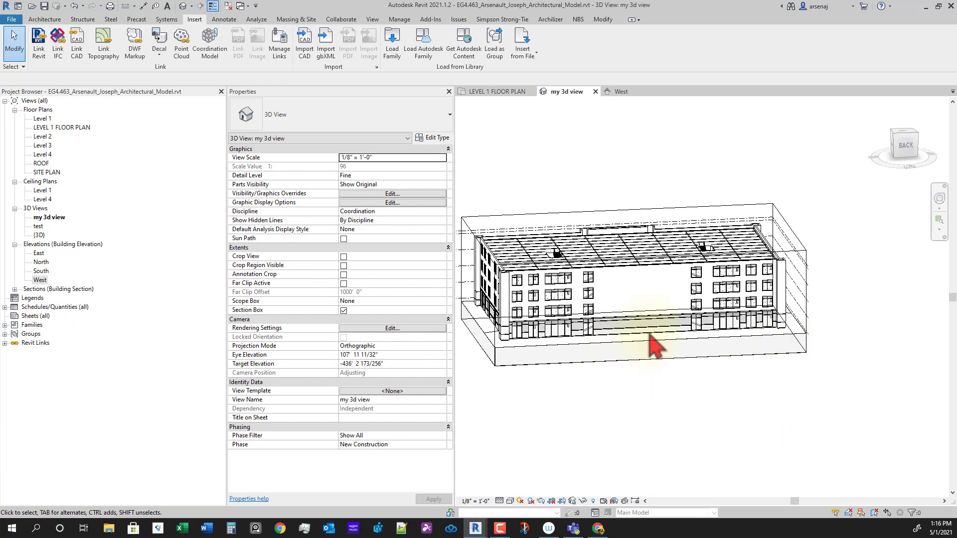
pyautogui.scroll(3, 650, 344)
pyautogui.keyDown('shift'); pyautogui.moveTo(687, 391); pyautogui.dragTo(636, 456, button='middle'); pyautogui.keyUp('shift')
pyautogui.keyDown('shift'); pyautogui.moveTo(712, 406); pyautogui.dragTo(543, 422, button='middle'); pyautogui.keyUp('shift')
pyautogui.keyDown('shift'); pyautogui.moveTo(740, 397); pyautogui.dragTo(658, 397, button='middle'); pyautogui.keyUp('shift')
pyautogui.scroll(5, 669, 365)
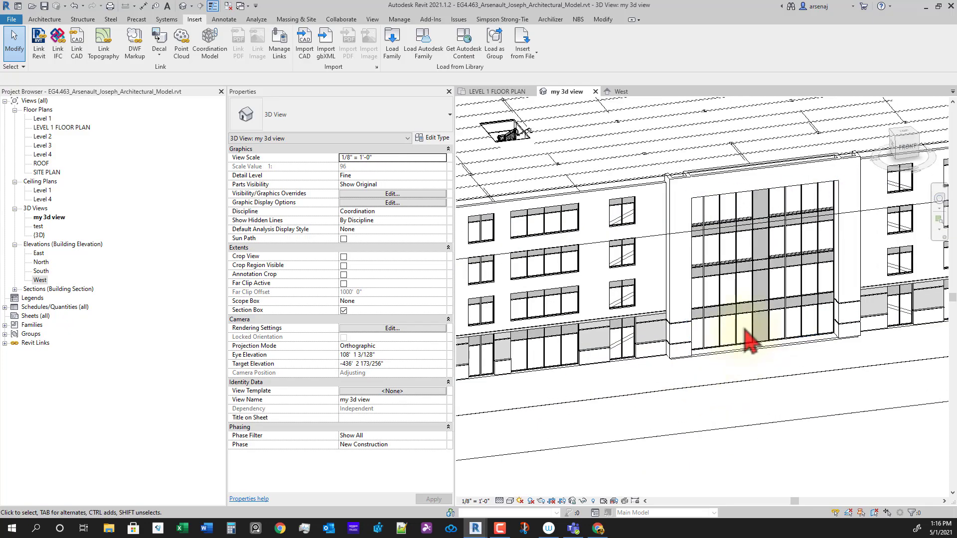
pyautogui.scroll(-5, 750, 343)
pyautogui.keyDown('shift'); pyautogui.moveTo(622, 386); pyautogui.dragTo(922, 371, button='middle'); pyautogui.keyUp('shift')
pyautogui.moveTo(757, 394); pyautogui.dragTo(912, 399, button='middle')
pyautogui.keyDown('shift'); pyautogui.moveTo(727, 361); pyautogui.dragTo(812, 371, button='middle'); pyautogui.keyUp('shift')
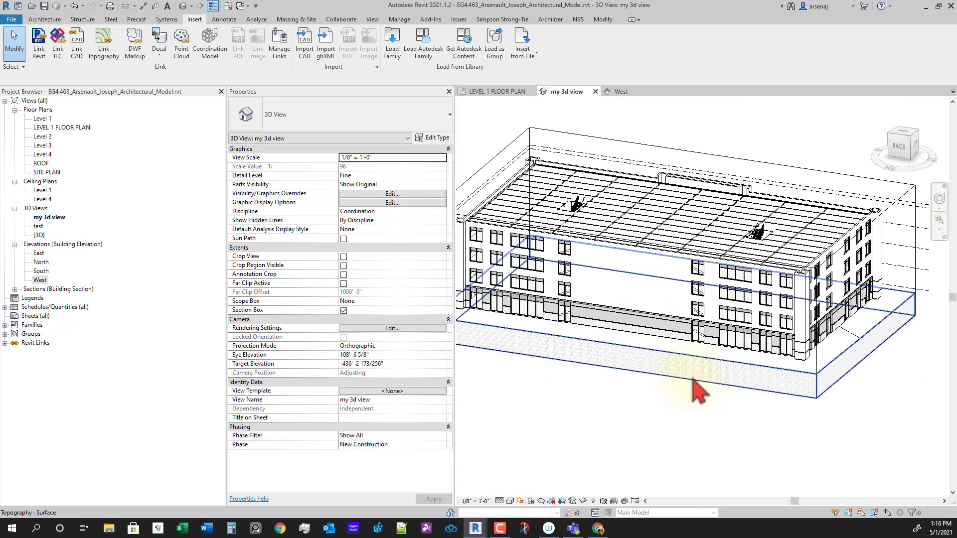
pyautogui.keyDown('shift'); pyautogui.moveTo(694, 385); pyautogui.dragTo(769, 464, button='middle'); pyautogui.keyUp('shift')
pyautogui.scroll(2, 737, 459)
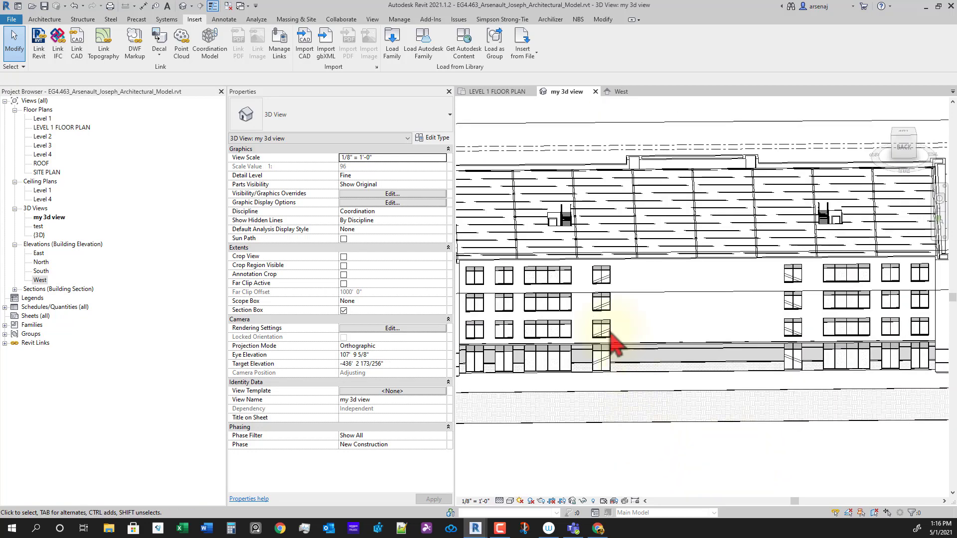
pyautogui.scroll(-1, 604, 384)
pyautogui.keyDown('shift'); pyautogui.moveTo(604, 384); pyautogui.dragTo(705, 443, button='middle'); pyautogui.keyUp('shift')
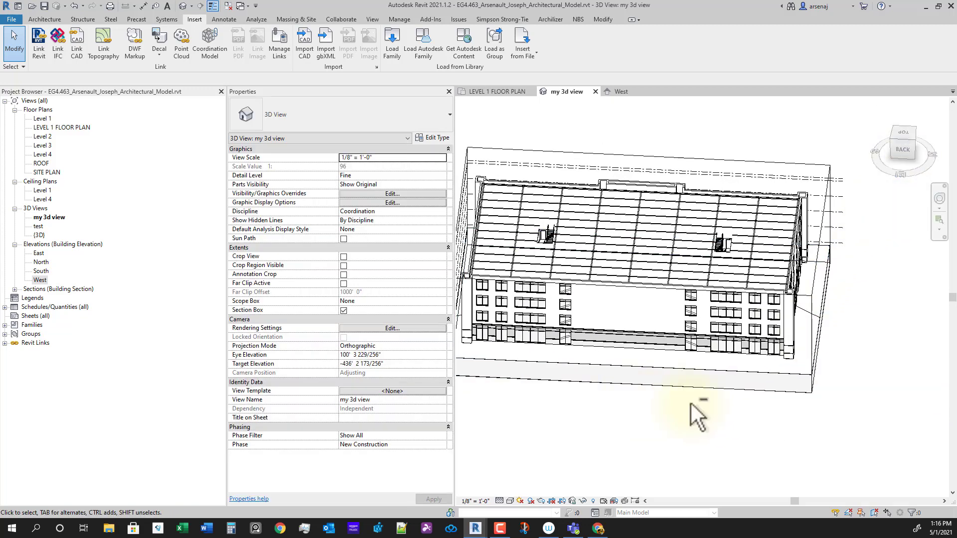
pyautogui.keyDown('shift'); pyautogui.moveTo(694, 406); pyautogui.dragTo(897, 213, button='middle'); pyautogui.keyUp('shift')
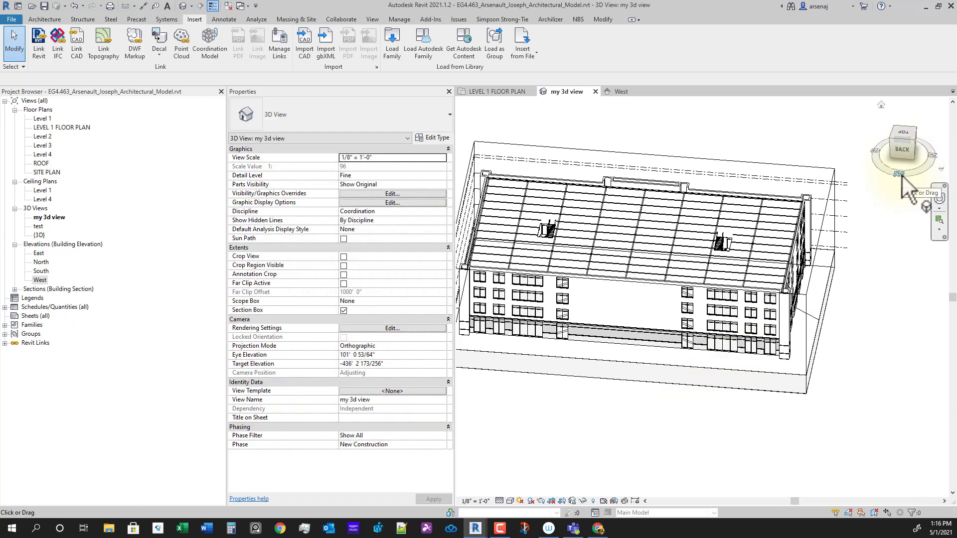
# Open the East elevation and frame the storefronts around grid lines 7 and 8.
pyautogui.doubleClick(38, 253)
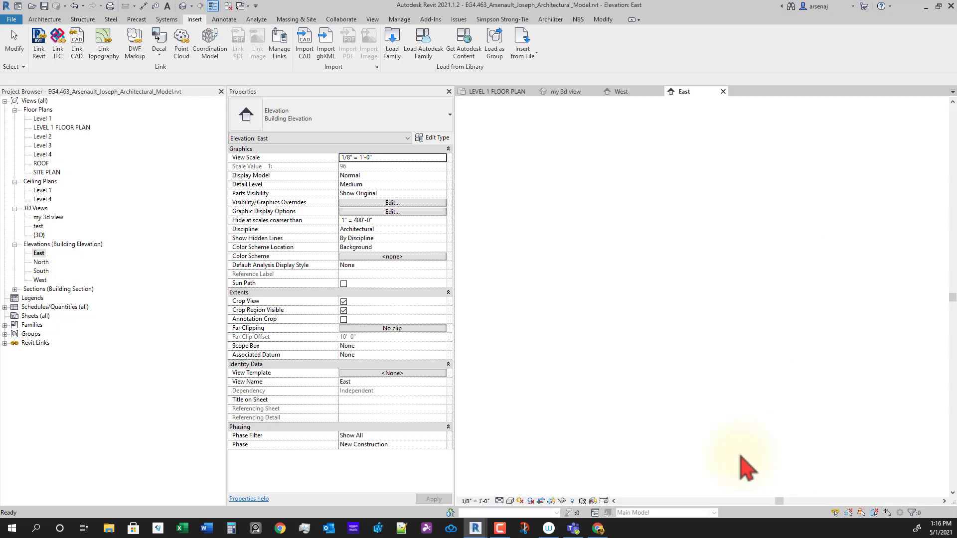
pyautogui.moveTo(708, 431); pyautogui.dragTo(700, 436, button='middle')
pyautogui.scroll(1, 688, 364)
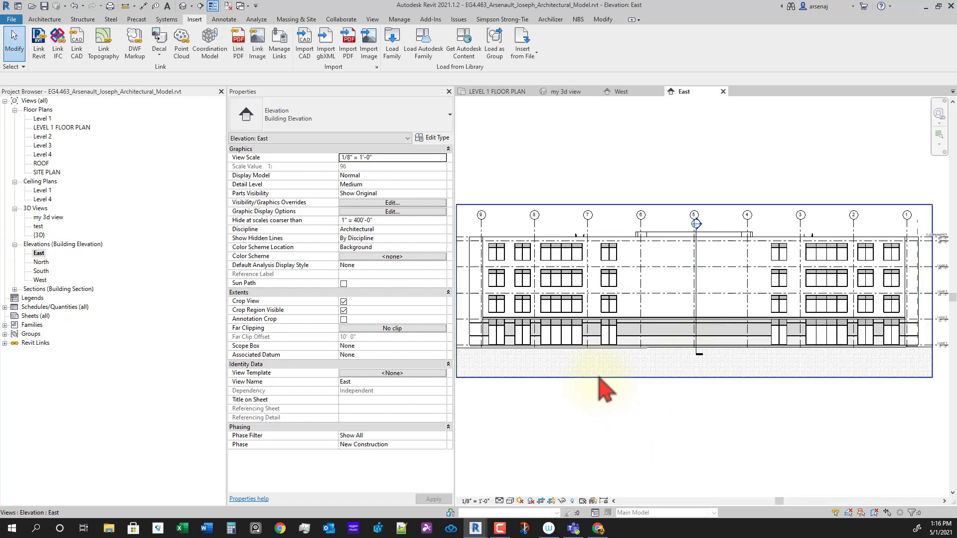
pyautogui.scroll(2, 598, 376)
pyautogui.scroll(1, 580, 391)
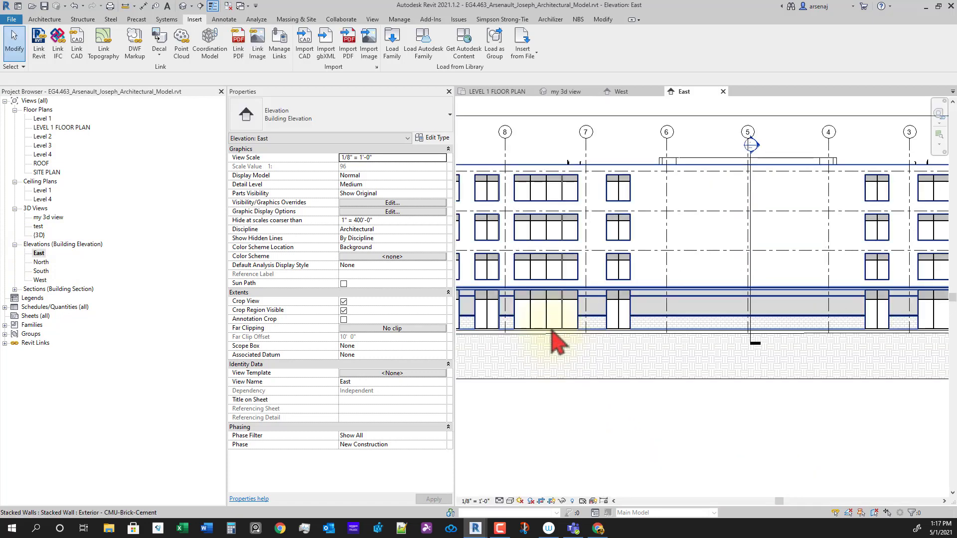
pyautogui.press('Tab')
pyautogui.click(558, 343)
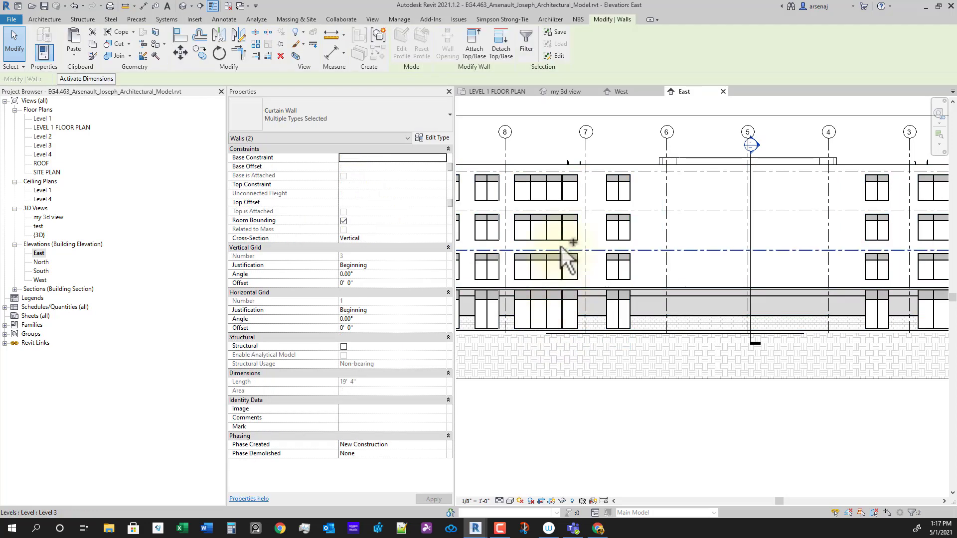
pyautogui.keyDown('ctrl'); pyautogui.click(568, 256); pyautogui.keyUp('ctrl')
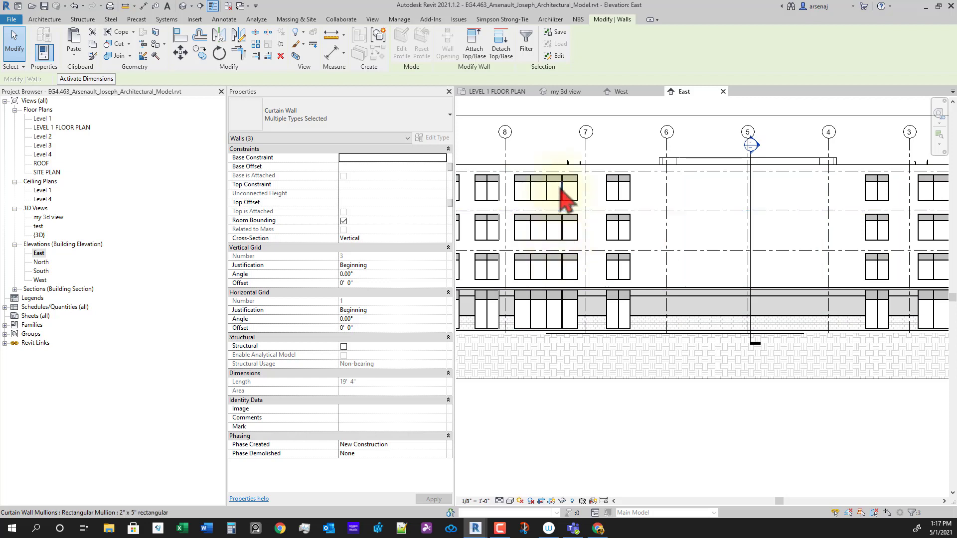
pyautogui.scroll(2, 561, 190)
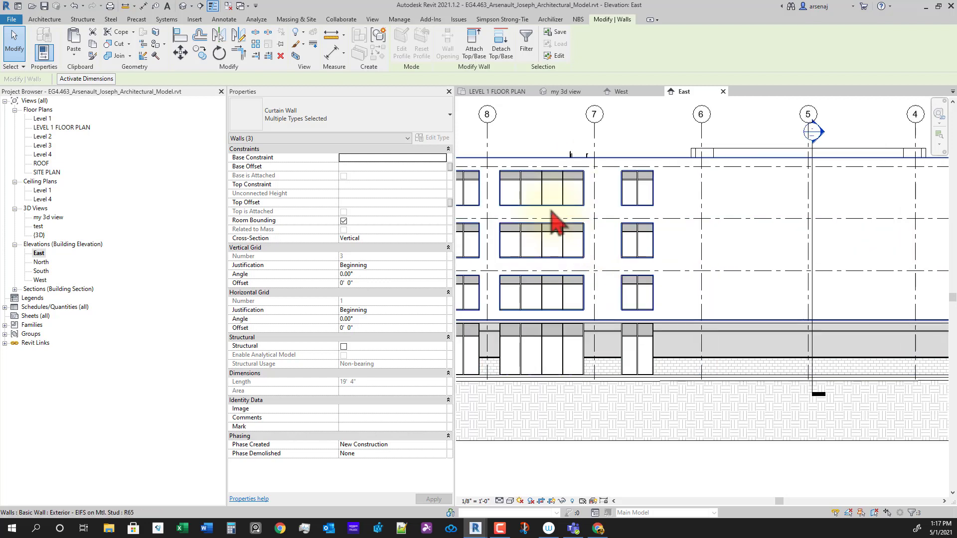
pyautogui.keyDown('ctrl'); pyautogui.click(553, 211); pyautogui.keyUp('ctrl')
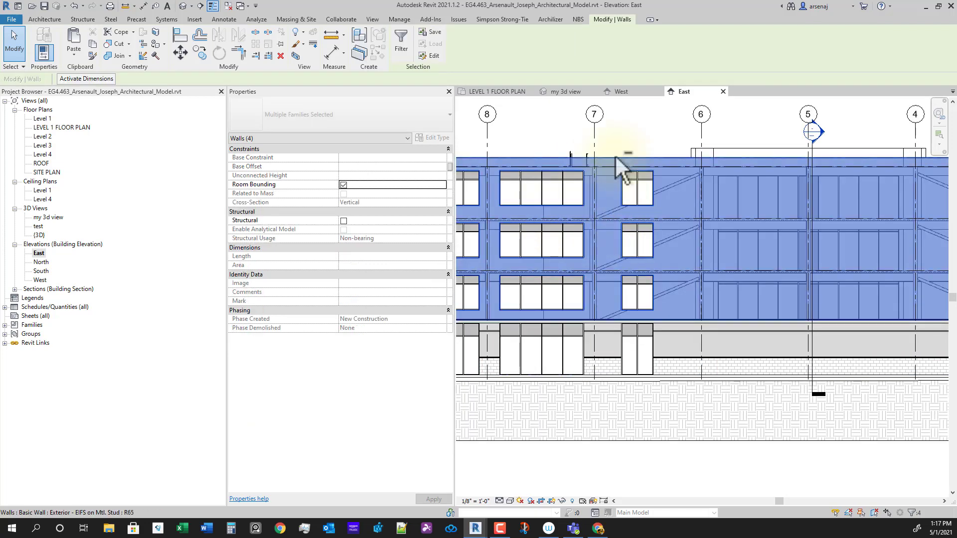
pyautogui.keyDown('shift'); pyautogui.click(556, 206); pyautogui.keyUp('shift')
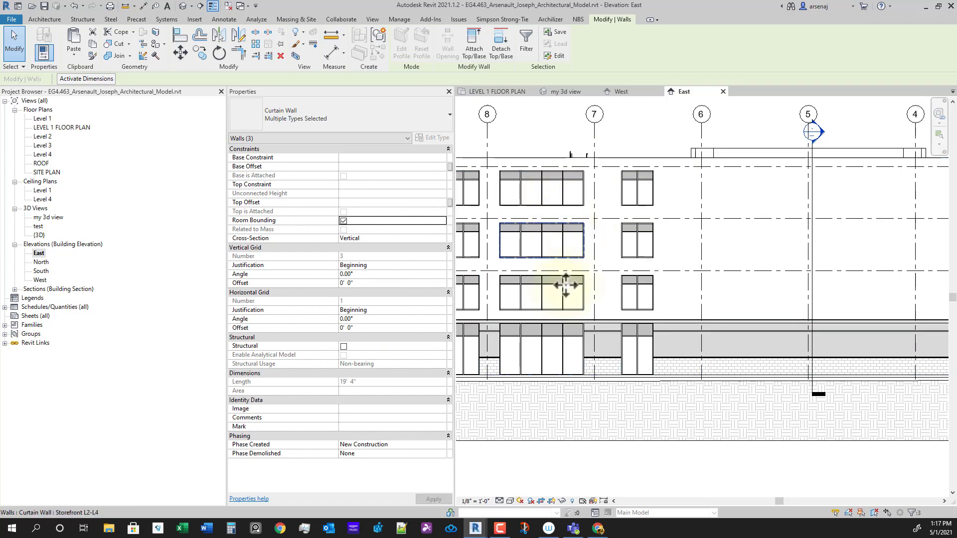
pyautogui.click(554, 399)
pyautogui.scroll(-1, 642, 386)
pyautogui.scroll(1, 563, 386)
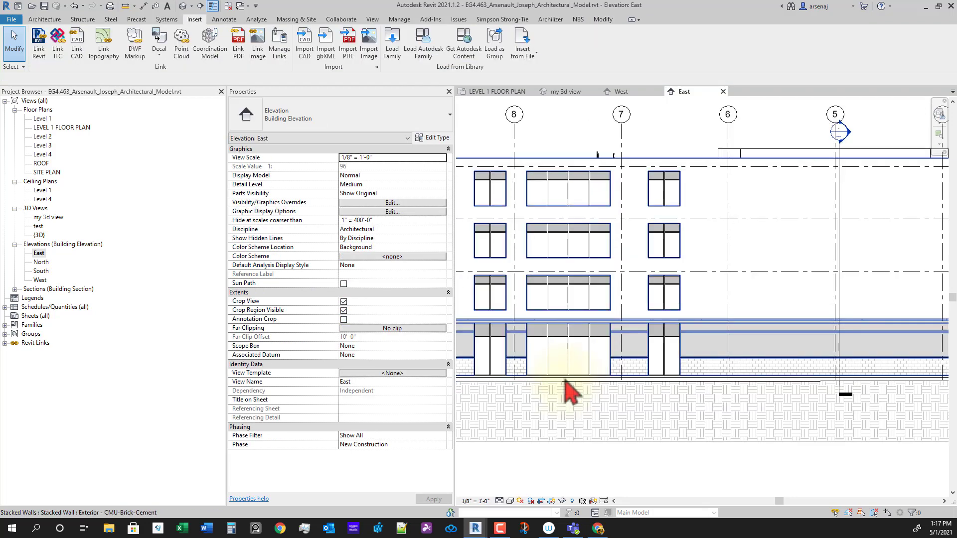
pyautogui.moveTo(524, 144); pyautogui.dragTo(522, 196)
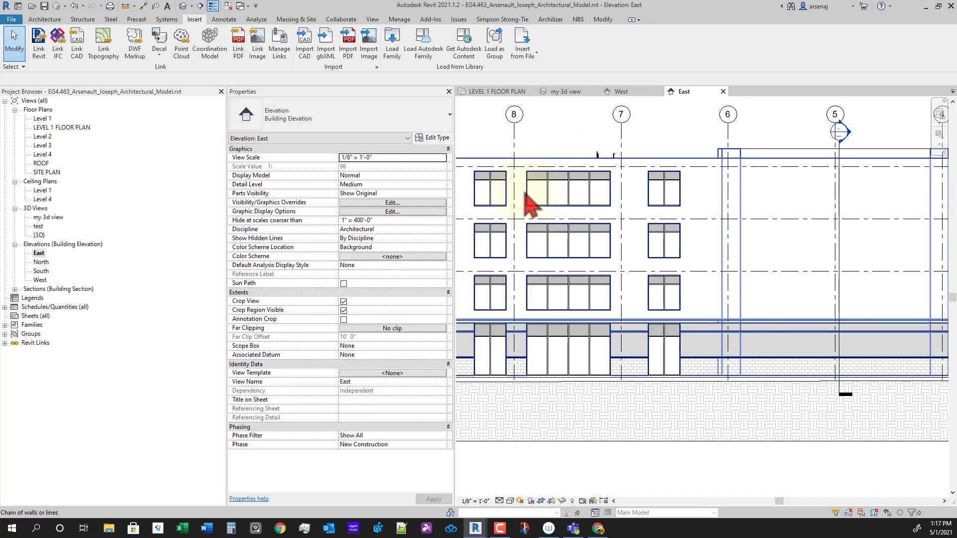
pyautogui.click(528, 204)
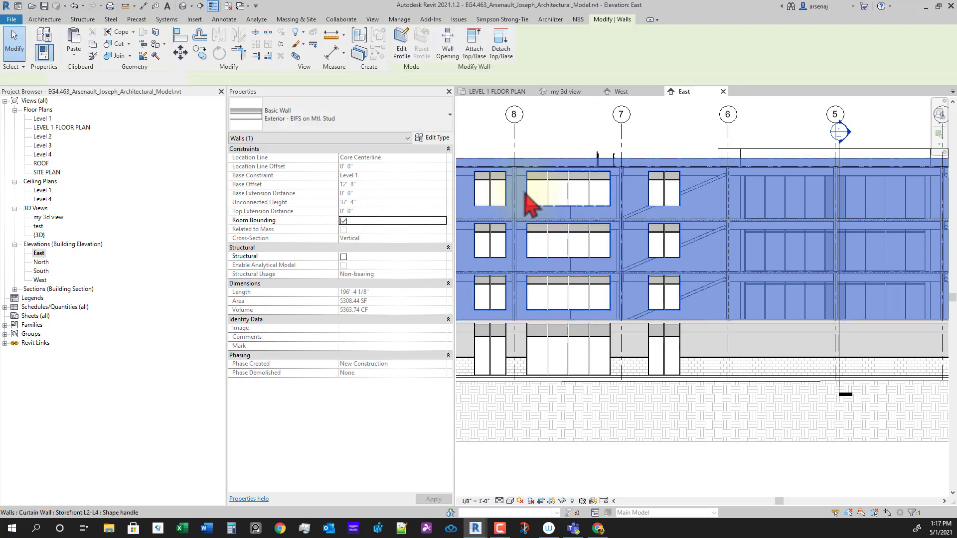
pyautogui.click(545, 212)
pyautogui.press('Escape')
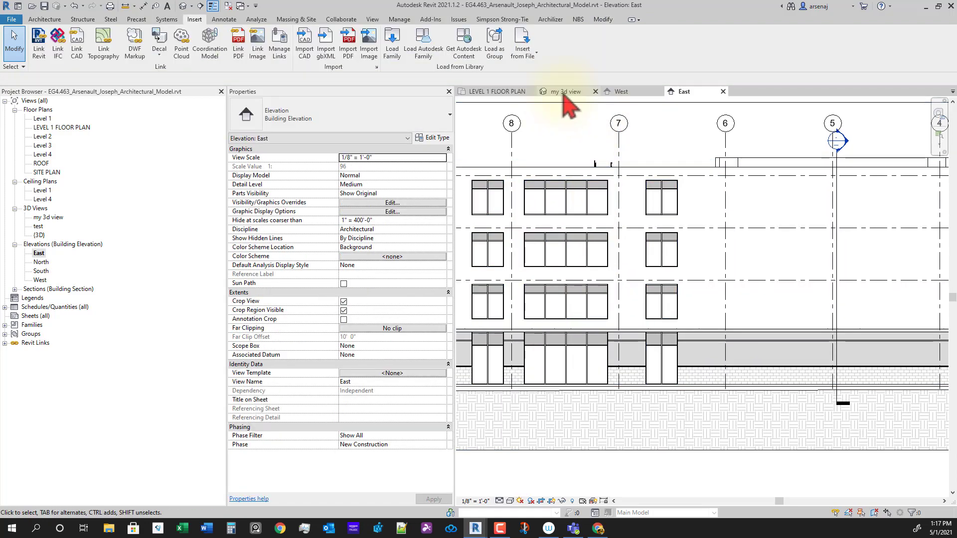
# Select the wide four-bay storefronts stacked on all four levels of the back wall in the my 3d view.
pyautogui.click(564, 92)
pyautogui.scroll(8, 628, 319)
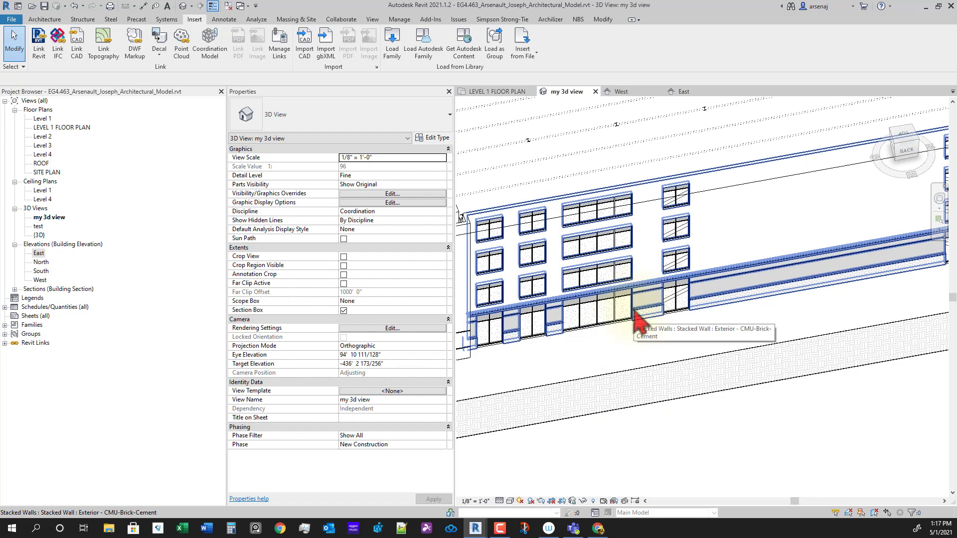
pyautogui.press('Tab')
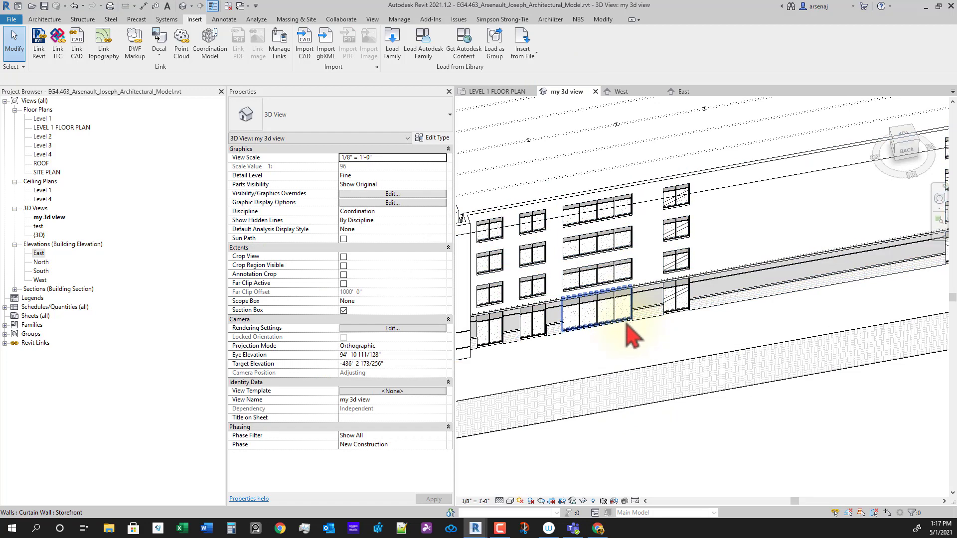
pyautogui.click(627, 324)
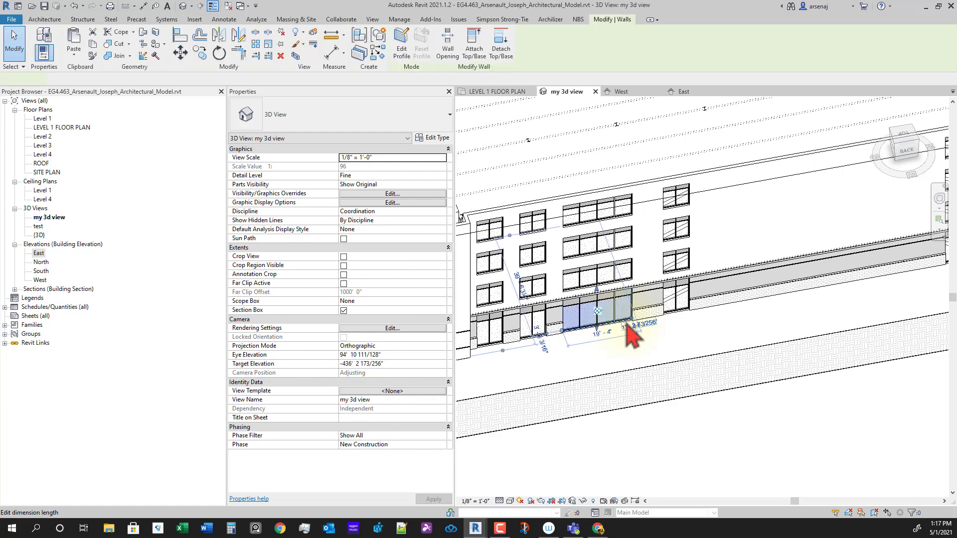
pyautogui.keyDown('ctrl'); pyautogui.click(623, 286); pyautogui.keyUp('ctrl')
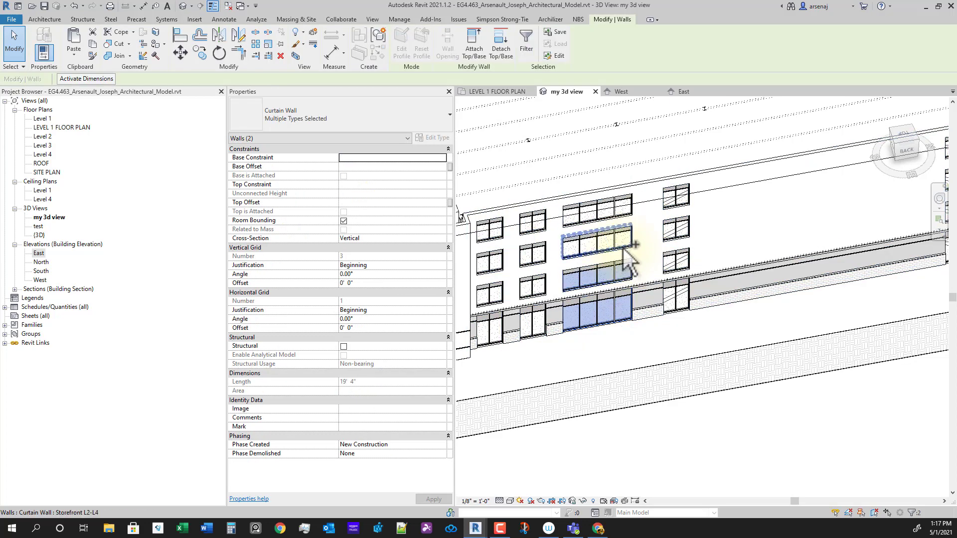
pyautogui.keyDown('ctrl'); pyautogui.click(626, 249); pyautogui.keyUp('ctrl')
pyautogui.keyDown('ctrl'); pyautogui.click(622, 214); pyautogui.keyUp('ctrl')
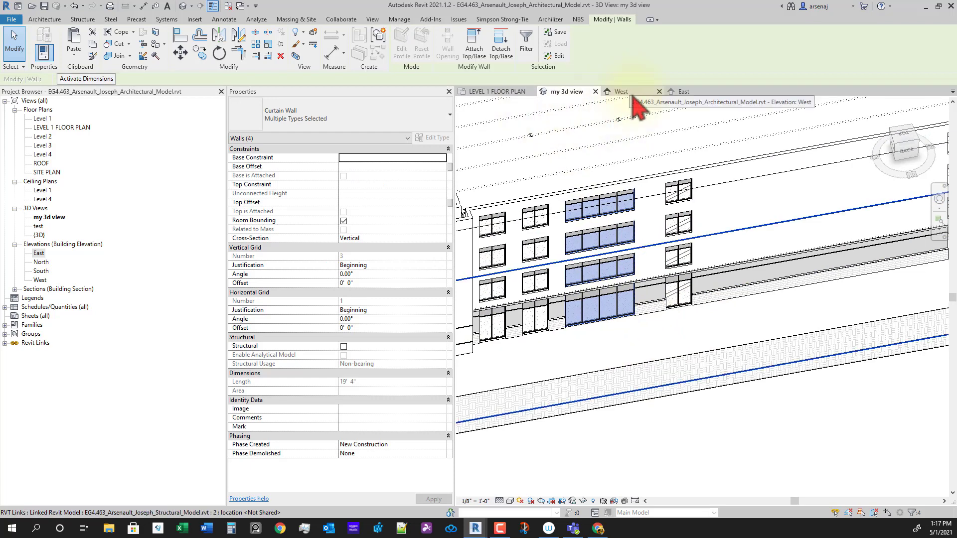
# In the East elevation, copy the four selected wide storefronts from grid line 8 to grid lines 6 and 5.
pyautogui.click(681, 92)
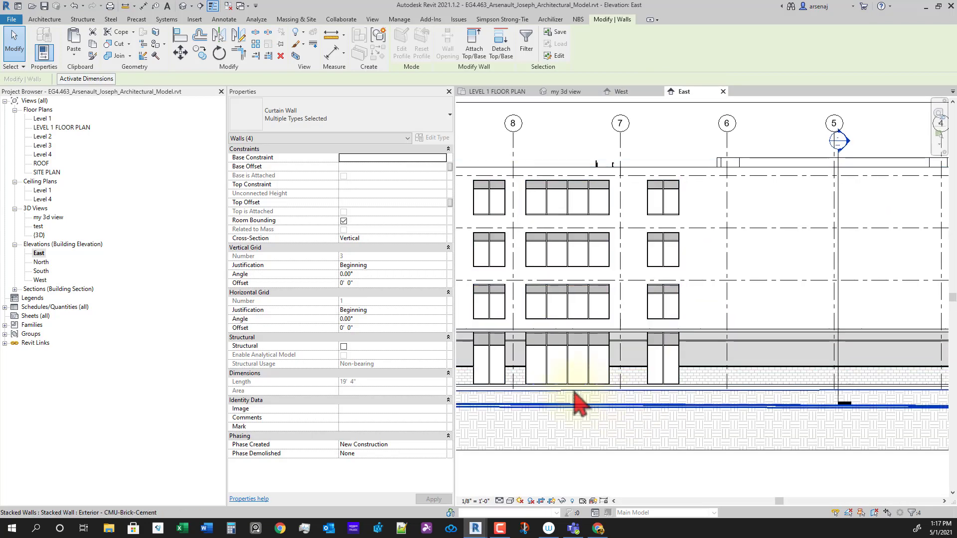
pyautogui.click(200, 53)
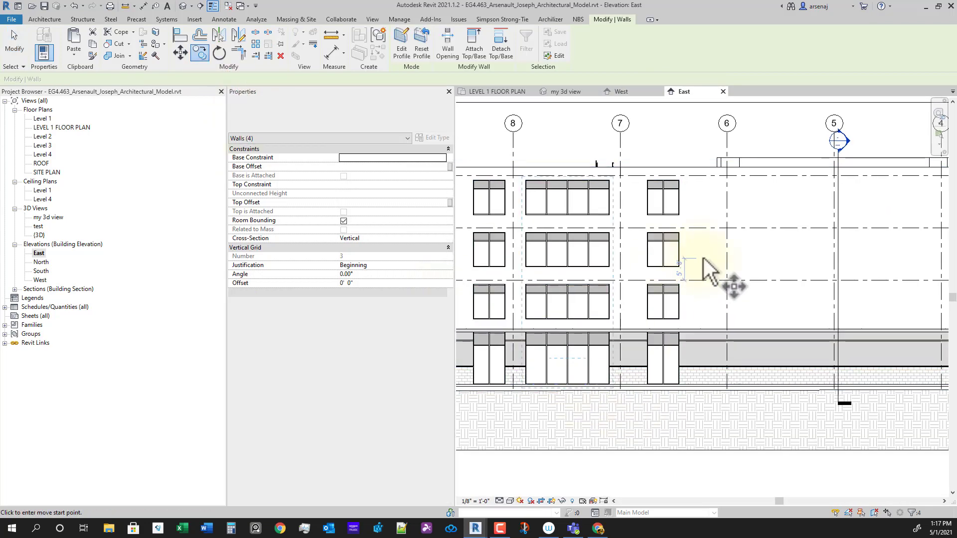
pyautogui.click(513, 152)
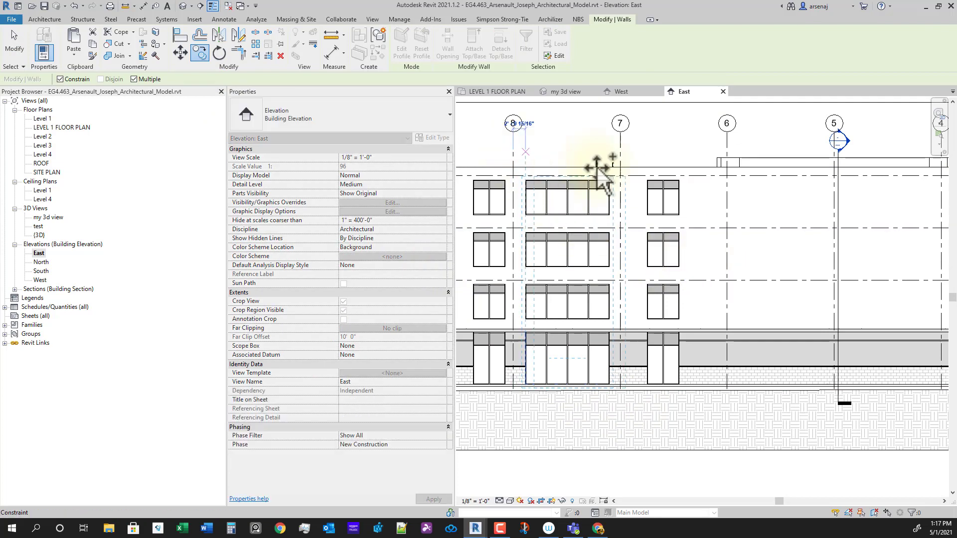
pyautogui.click(748, 233)
pyautogui.scroll(-2, 803, 267)
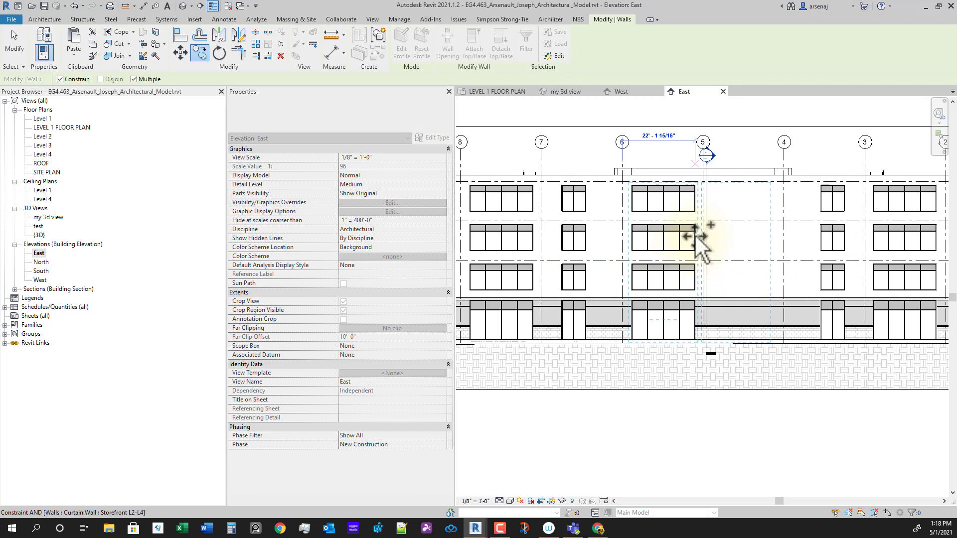
pyautogui.scroll(3, 696, 240)
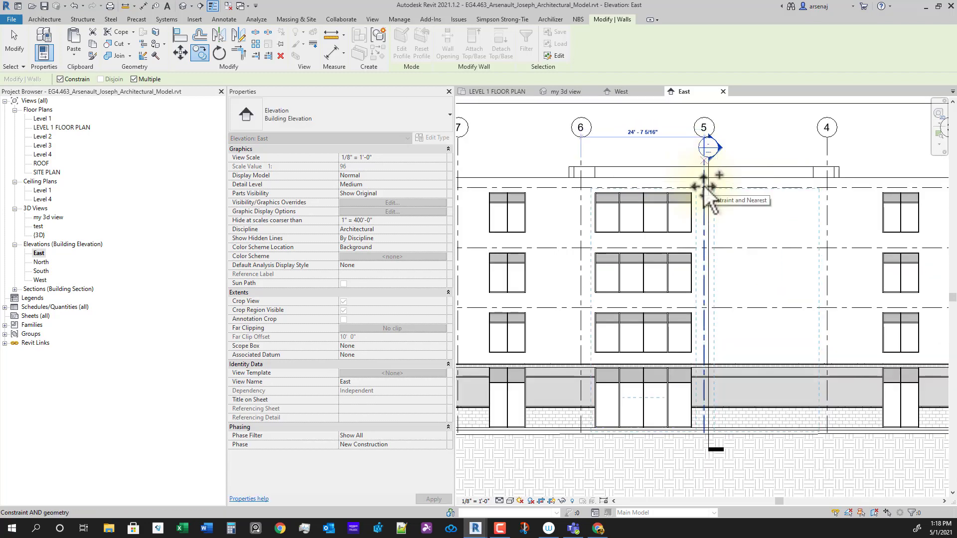
pyautogui.click(768, 309)
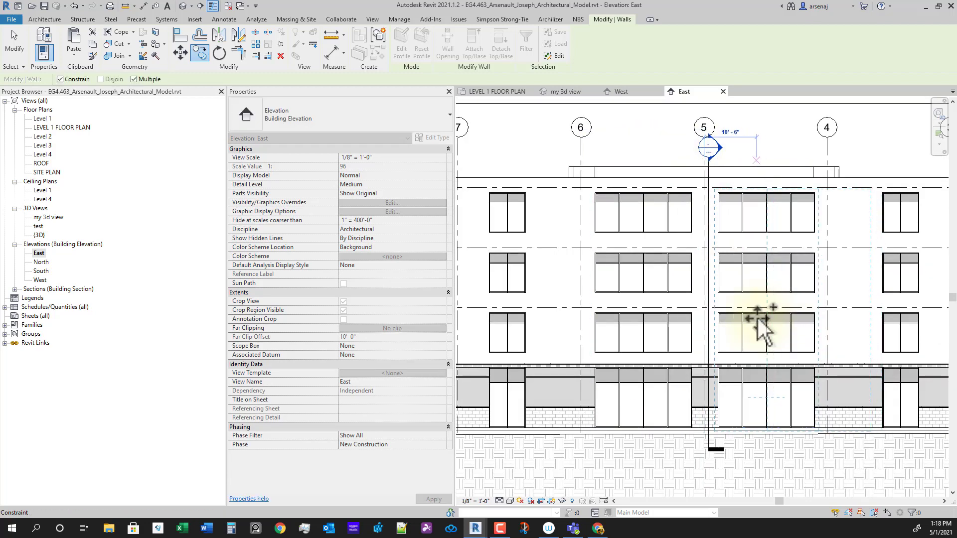
pyautogui.scroll(-2, 762, 326)
pyautogui.press('Escape')
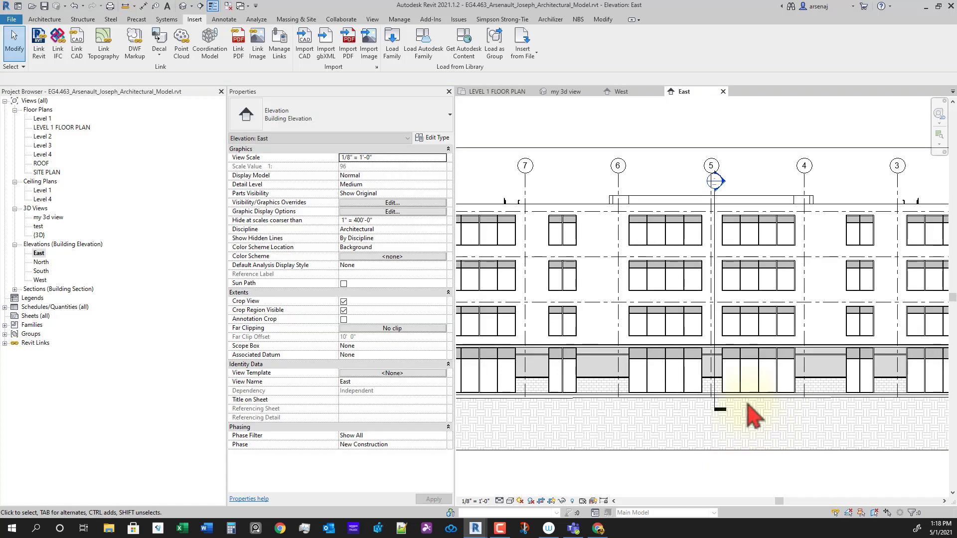
# Examine the full East elevation to check the storefront layout across all grid bays.
pyautogui.scroll(-2, 763, 409)
pyautogui.scroll(1, 761, 419)
pyautogui.scroll(-2, 760, 419)
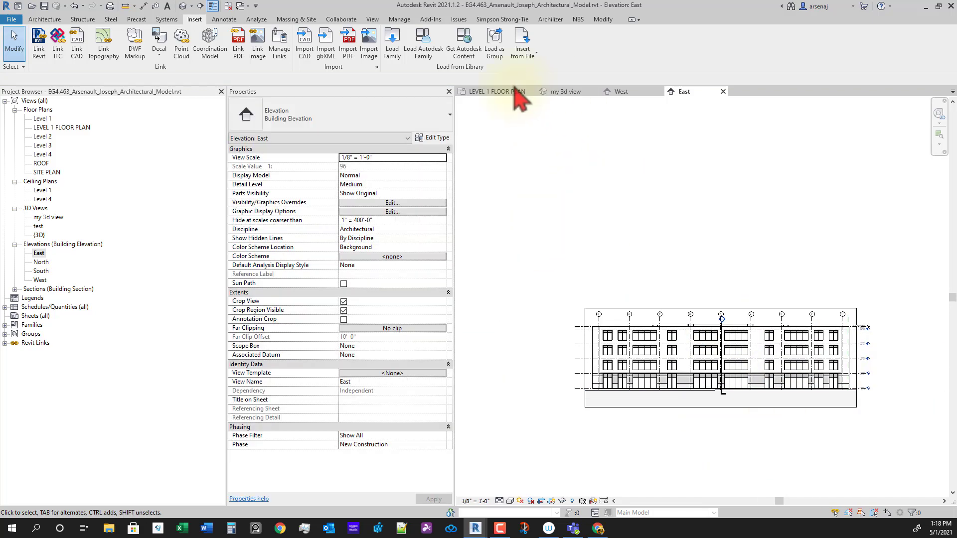
pyautogui.scroll(4, 717, 409)
pyautogui.moveTo(695, 374); pyautogui.dragTo(666, 385, button='middle')
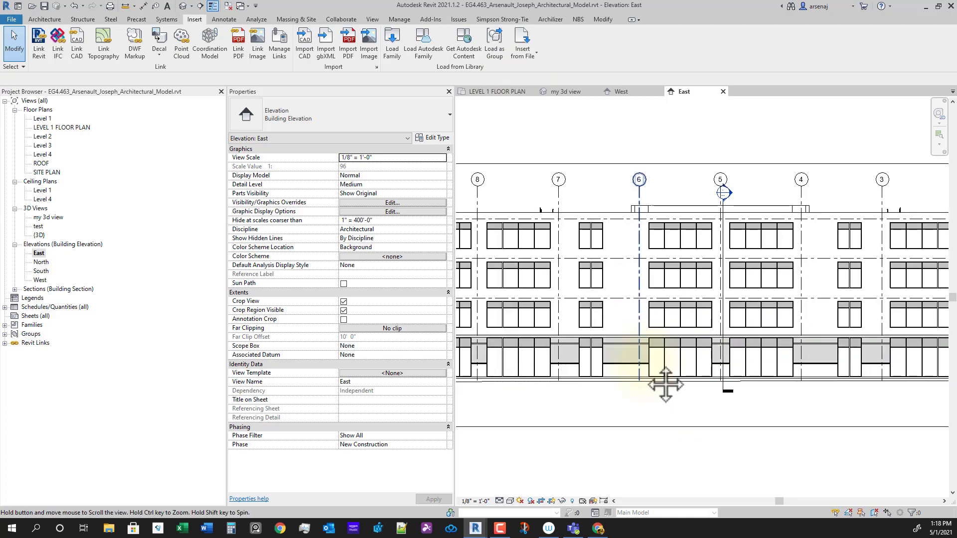
# Open the my 3d view and inspect the copied storefronts on the back wall and the surrounding facades.
pyautogui.click(564, 94)
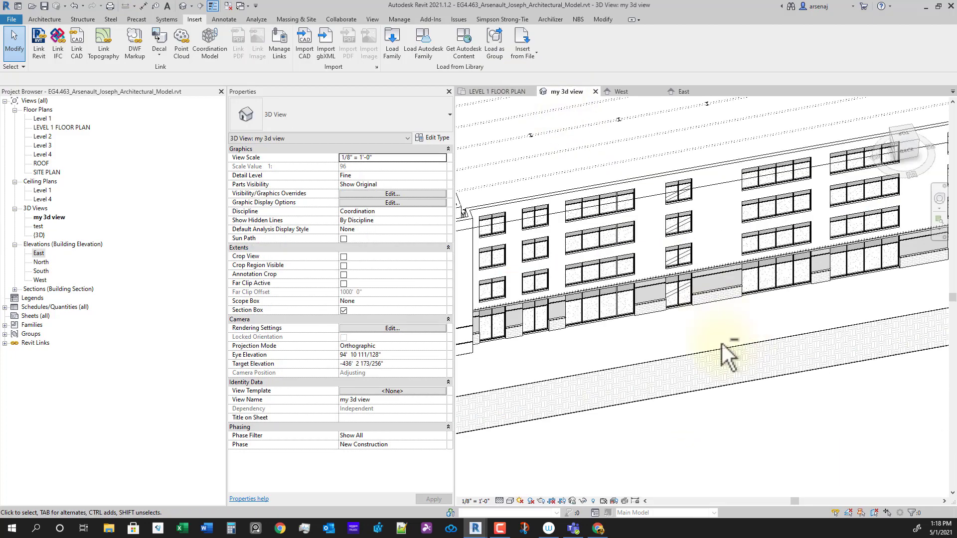
pyautogui.keyDown('shift'); pyautogui.moveTo(729, 356); pyautogui.dragTo(712, 393, button='middle'); pyautogui.keyUp('shift')
pyautogui.scroll(-5, 755, 376)
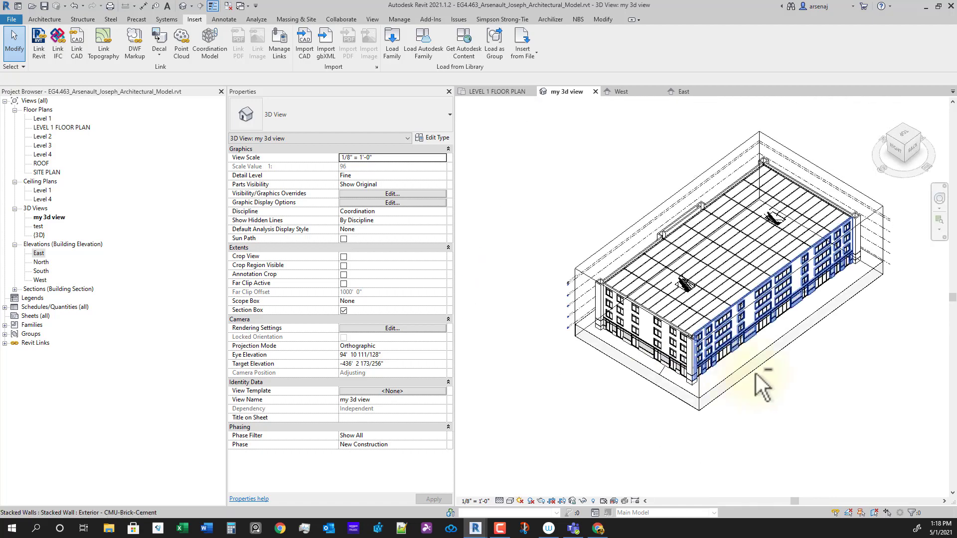
pyautogui.scroll(8, 747, 364)
pyautogui.scroll(-5, 813, 354)
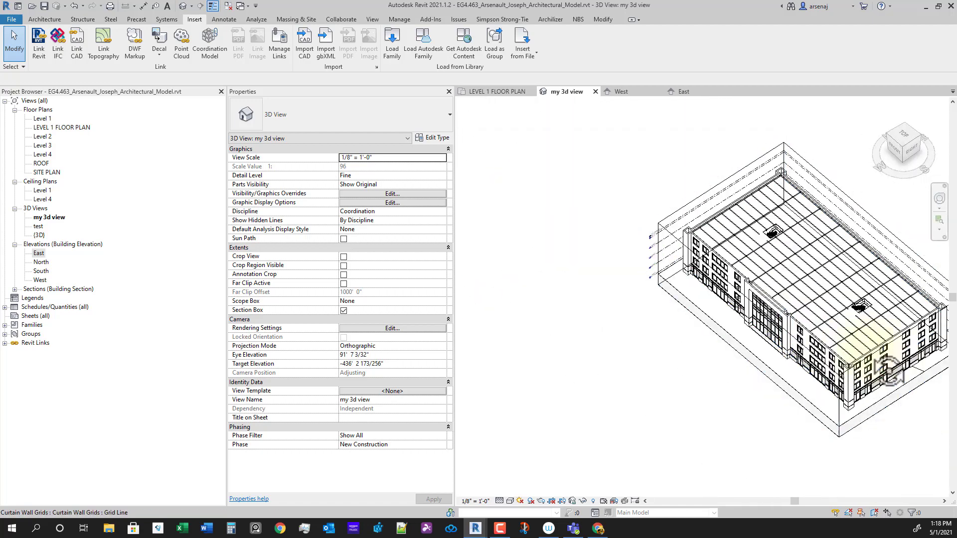
pyautogui.keyDown('shift'); pyautogui.moveTo(812, 354); pyautogui.dragTo(654, 356, button='middle'); pyautogui.keyUp('shift')
pyautogui.scroll(5, 680, 323)
pyautogui.keyDown('shift'); pyautogui.moveTo(608, 331); pyautogui.dragTo(741, 329, button='middle'); pyautogui.keyUp('shift')
pyautogui.scroll(-4, 722, 314)
pyautogui.scroll(4, 722, 314)
pyautogui.scroll(6, 720, 285)
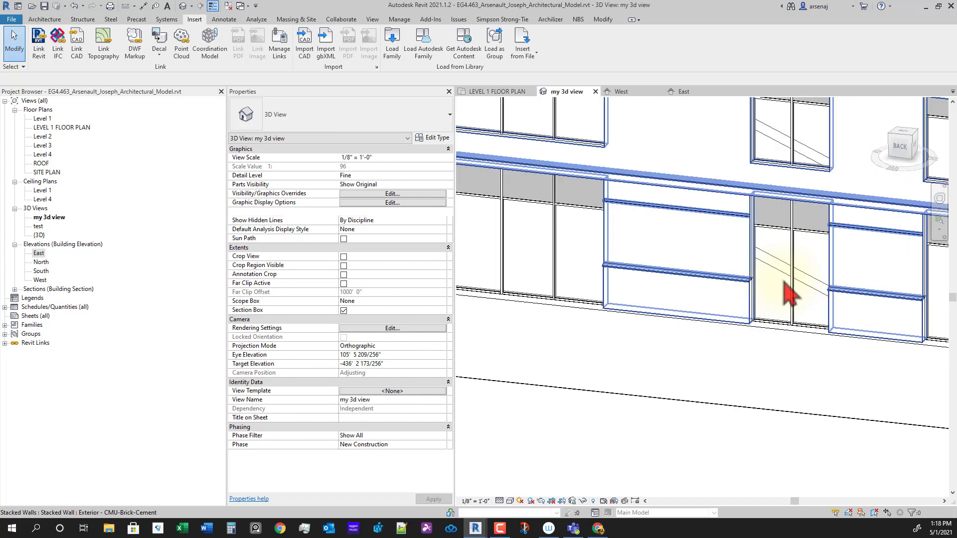
# Select the back stacked wall and examine how its storefronts line up with the structural framing, comparing with the front facade.
pyautogui.click(746, 326)
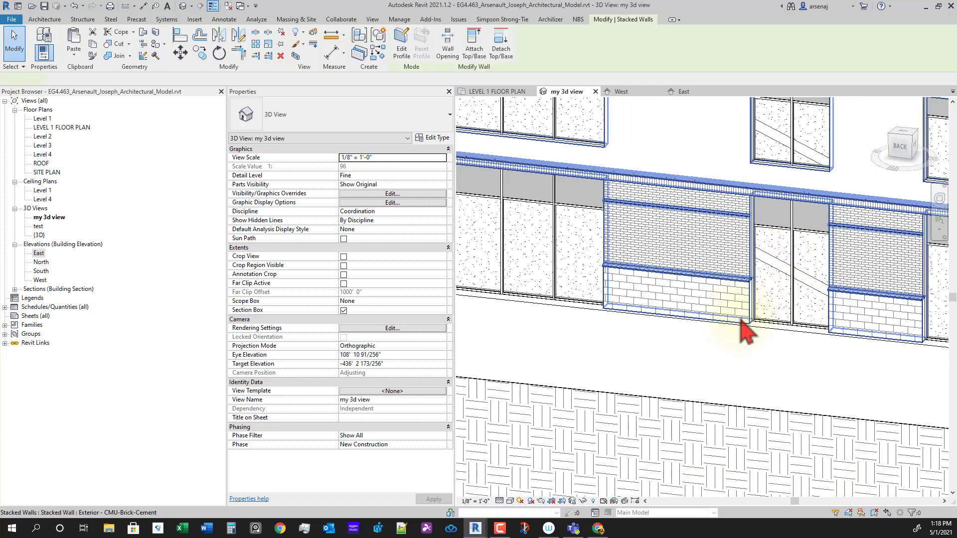
pyautogui.moveTo(746, 326)
pyautogui.keyDown('shift'); pyautogui.mouseDown(button='middle')
pyautogui.moveTo(840, 341)
pyautogui.moveTo(837, 284)
pyautogui.moveTo(848, 301)
pyautogui.moveTo(847, 344)
pyautogui.moveTo(838, 329)
pyautogui.mouseUp(button='middle'); pyautogui.keyUp('shift')
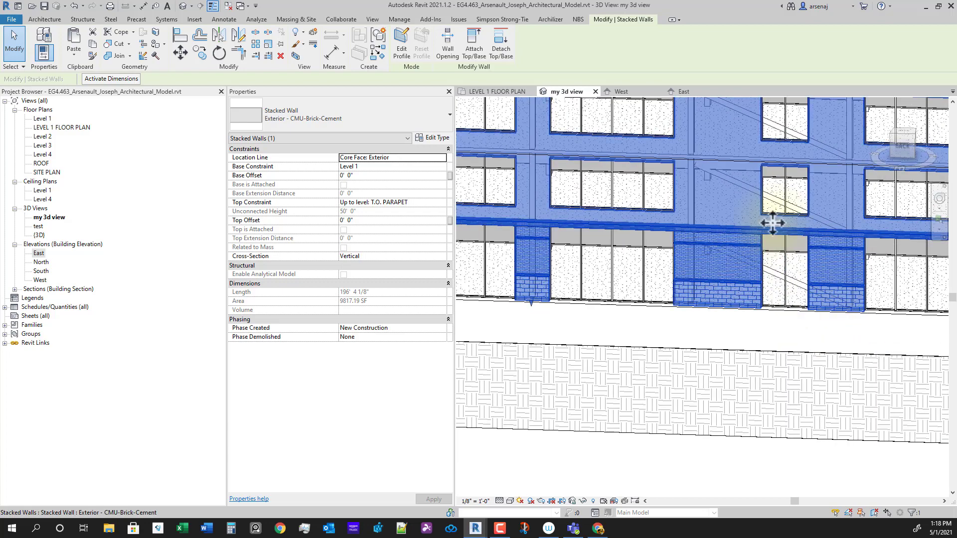
pyautogui.scroll(-3, 806, 229)
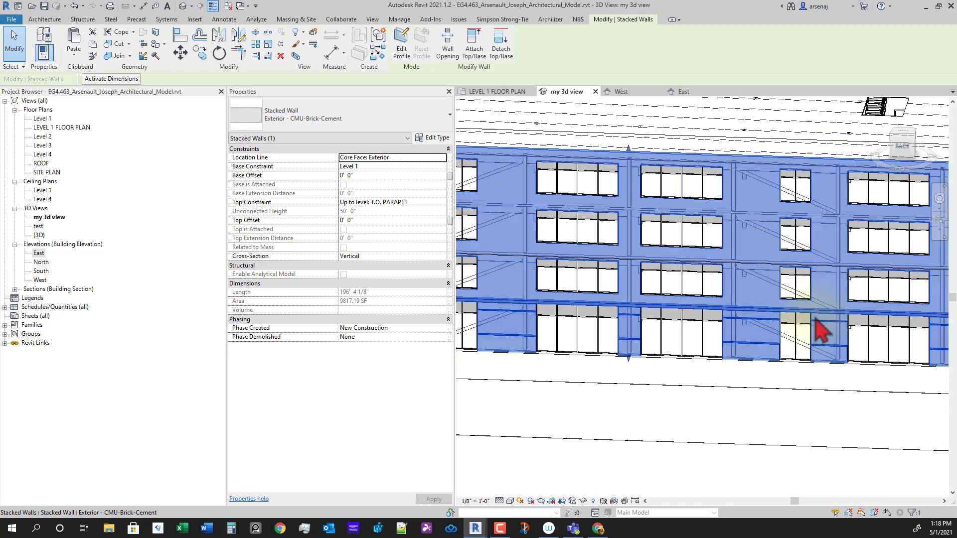
pyautogui.keyDown('shift'); pyautogui.moveTo(755, 189); pyautogui.dragTo(778, 321, button='middle'); pyautogui.keyUp('shift')
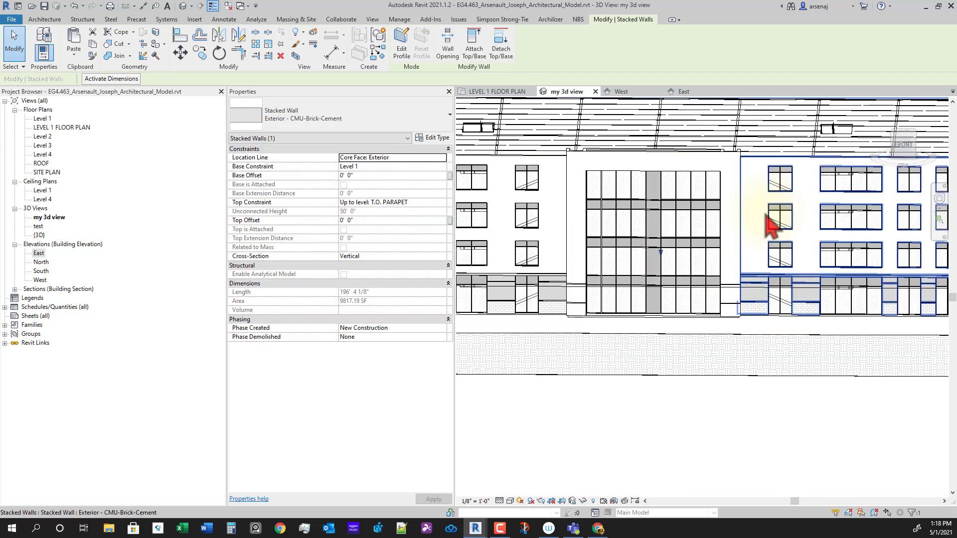